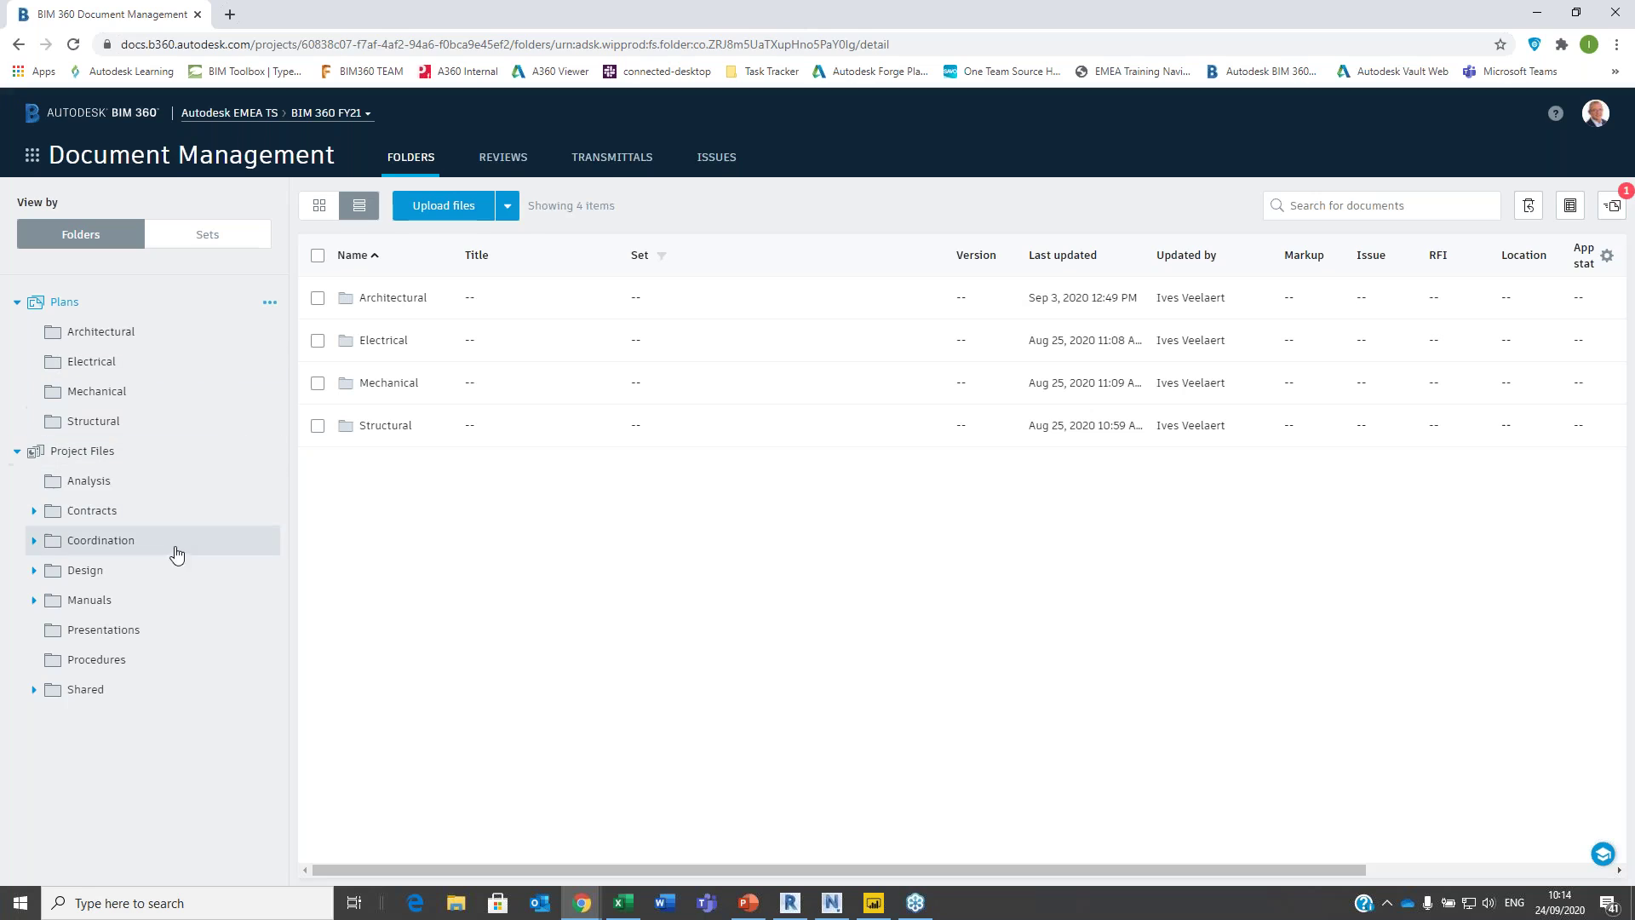
- Browse the Architectural and MEP subfolders of the Design folder under Project Files
click(119, 452)
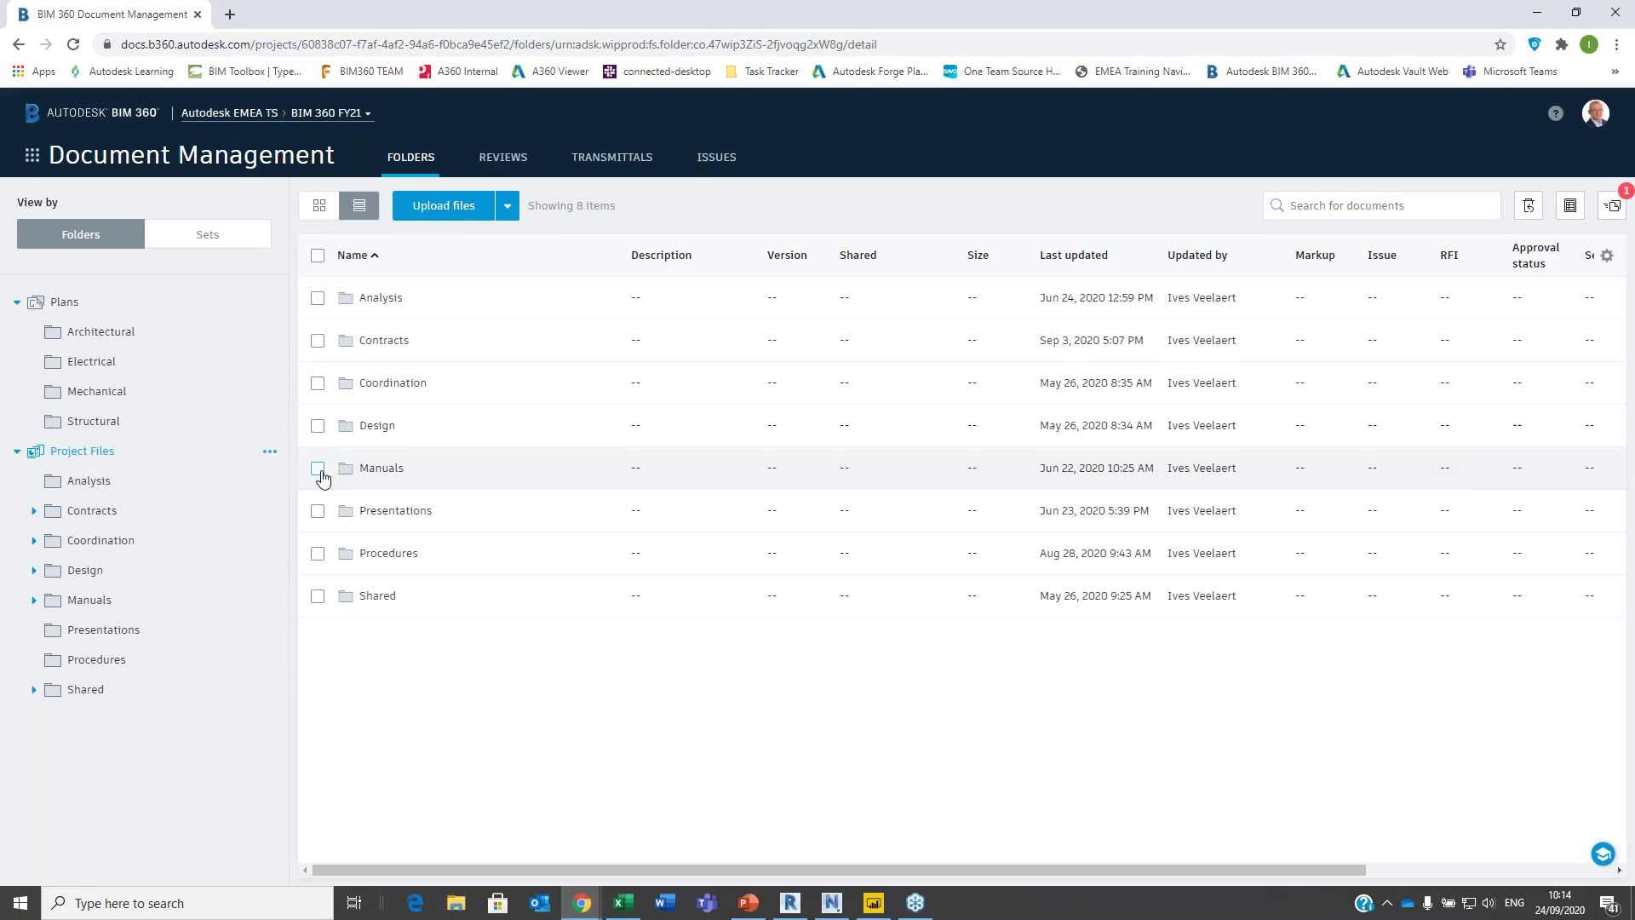
click(92, 577)
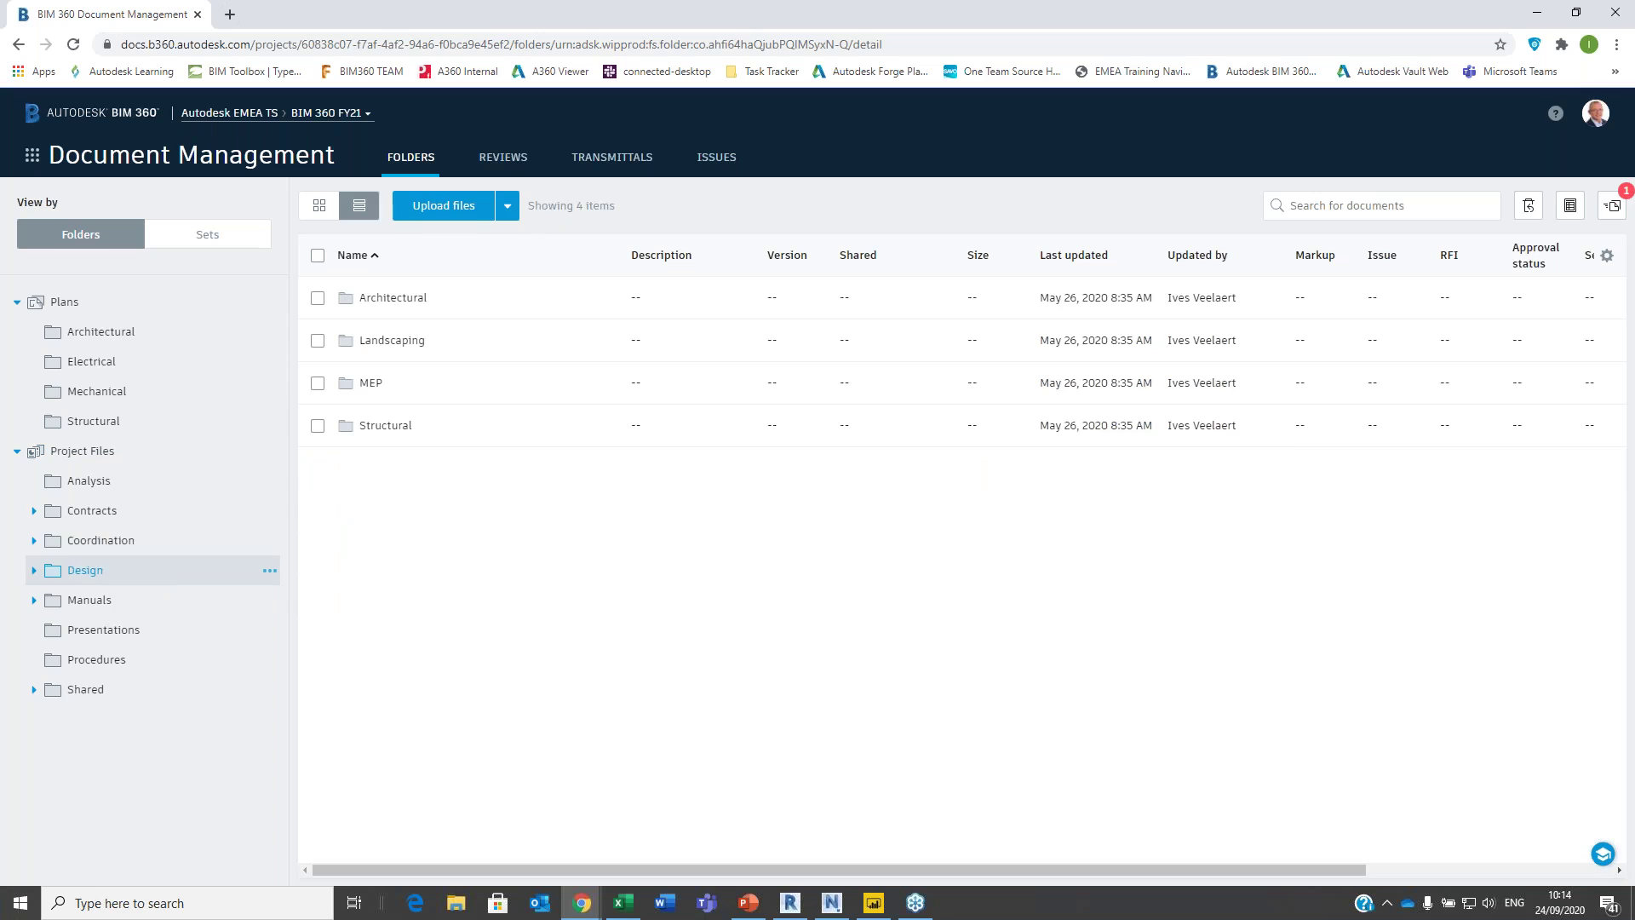
click(380, 298)
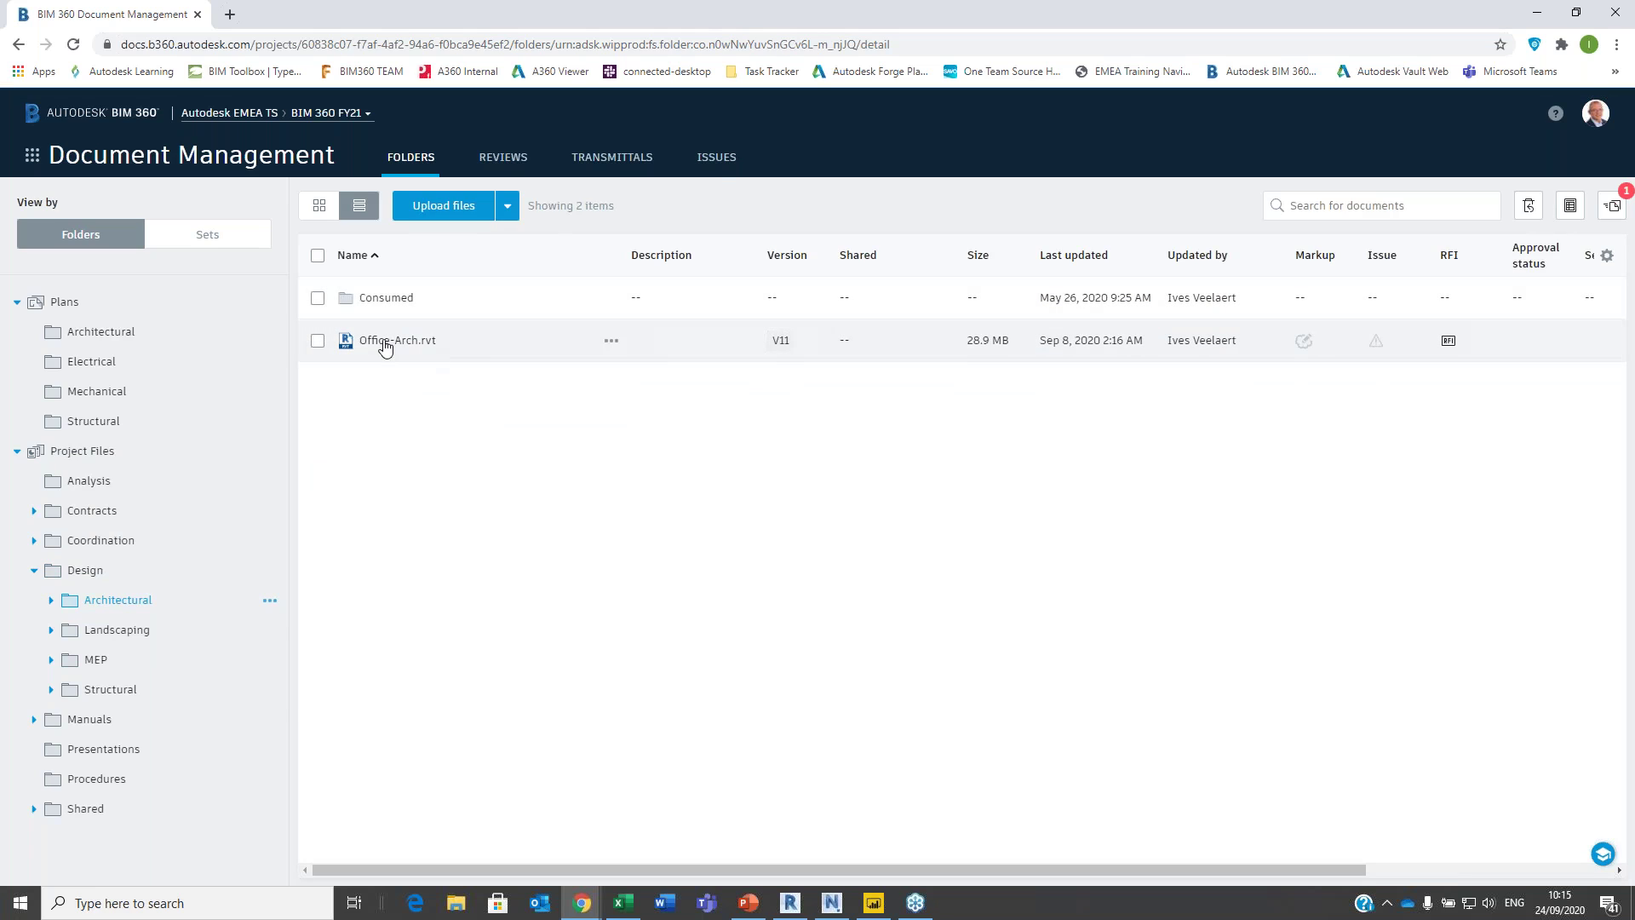
click(109, 664)
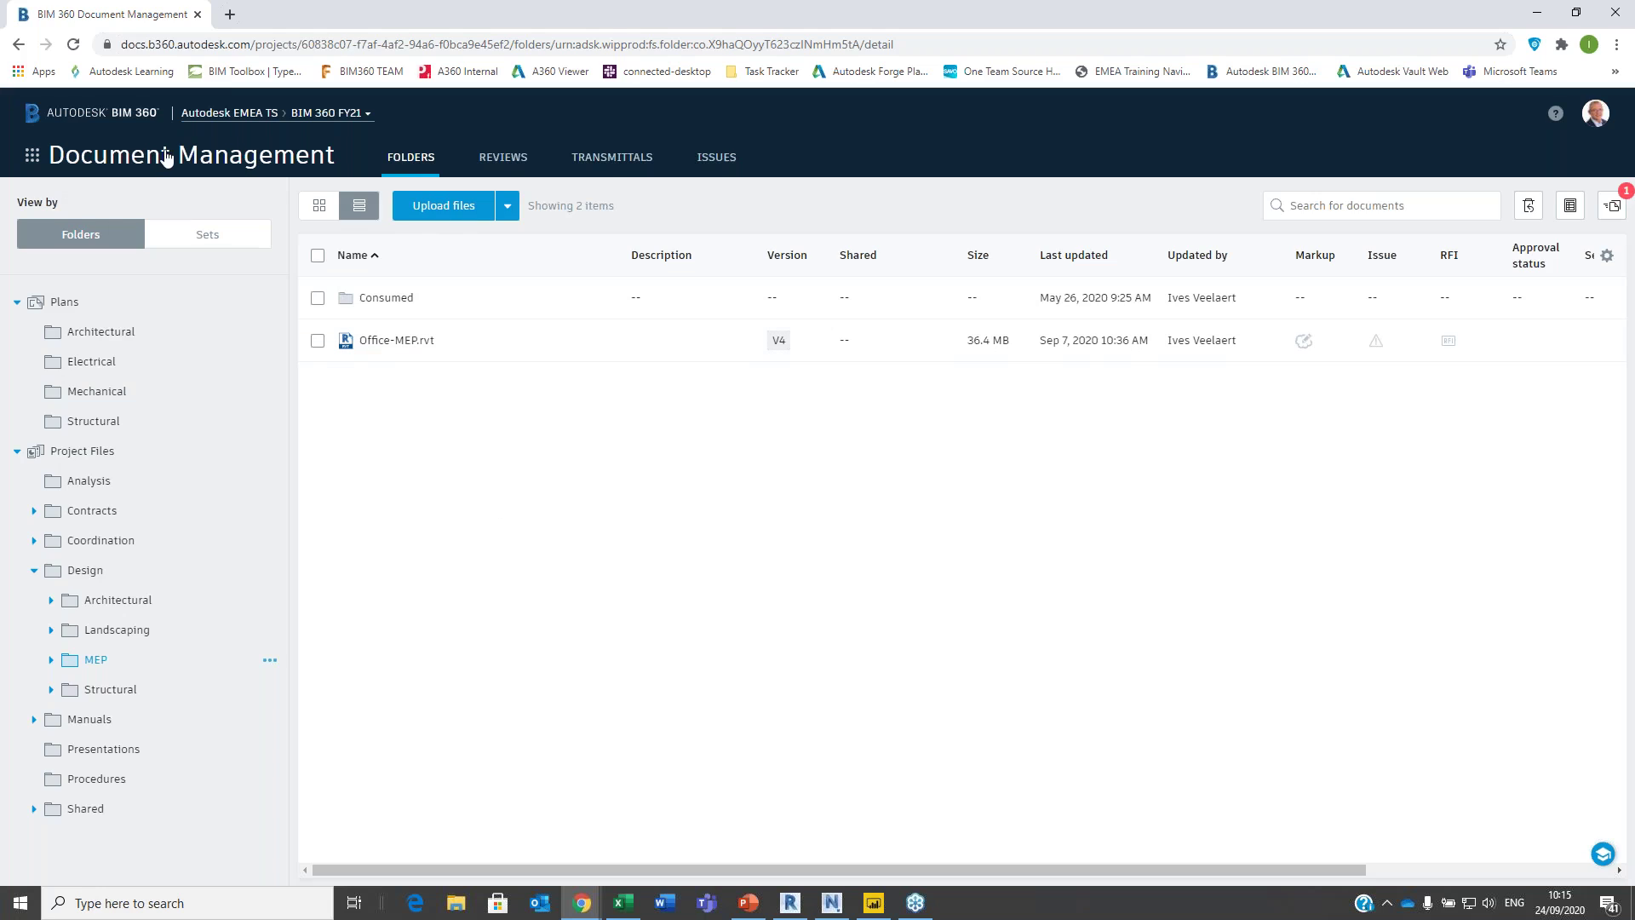
click(32, 157)
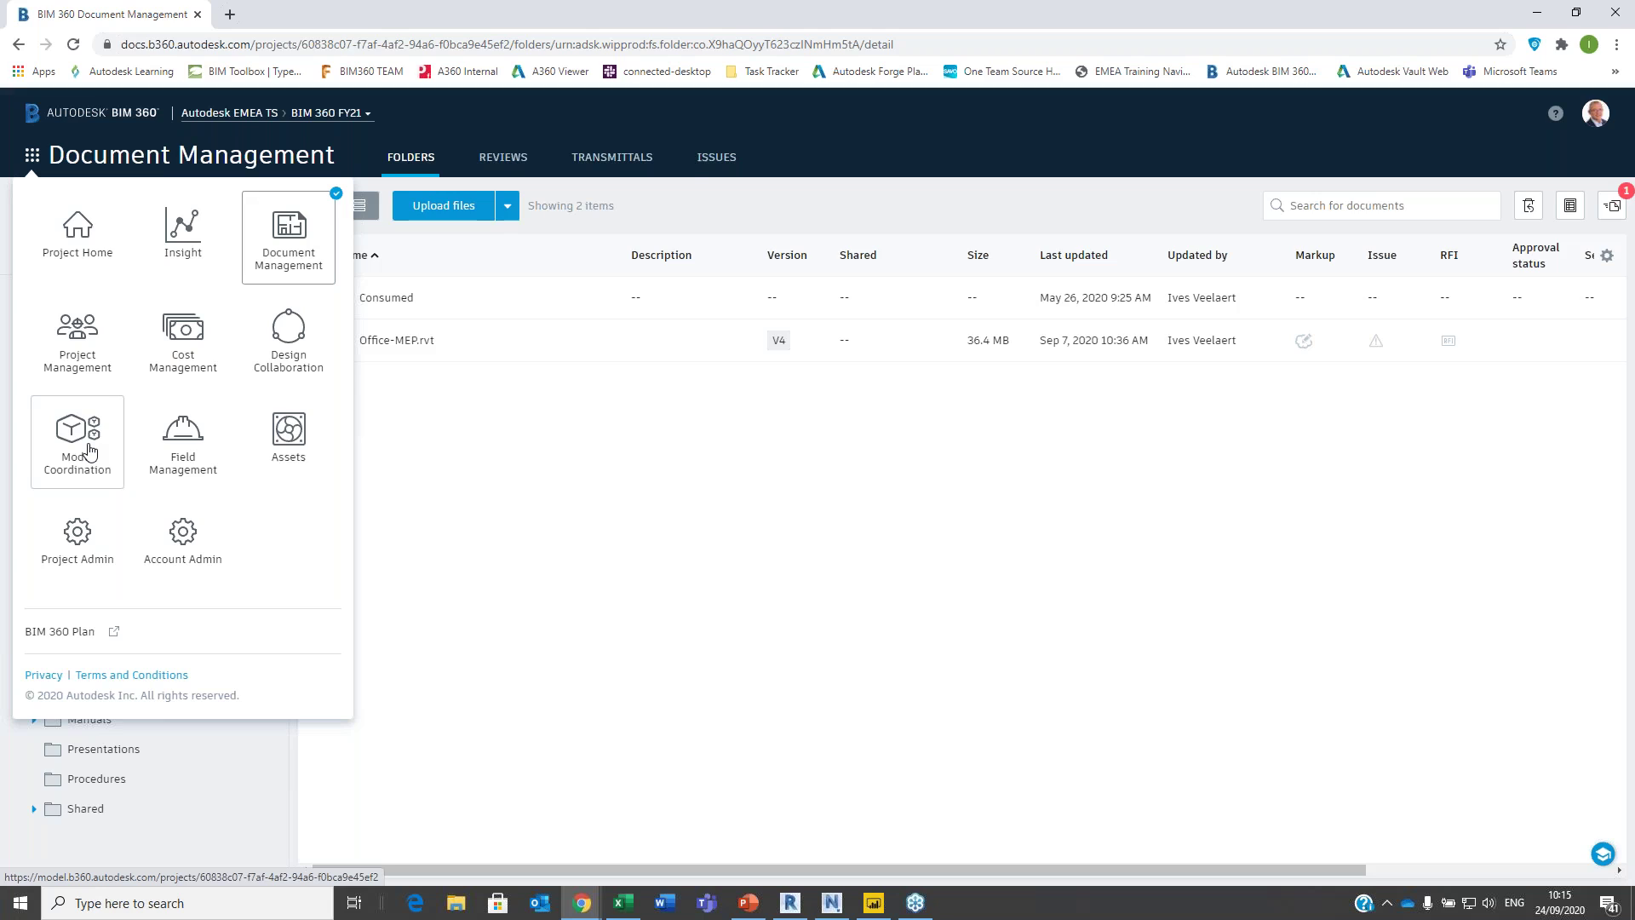
click(661, 605)
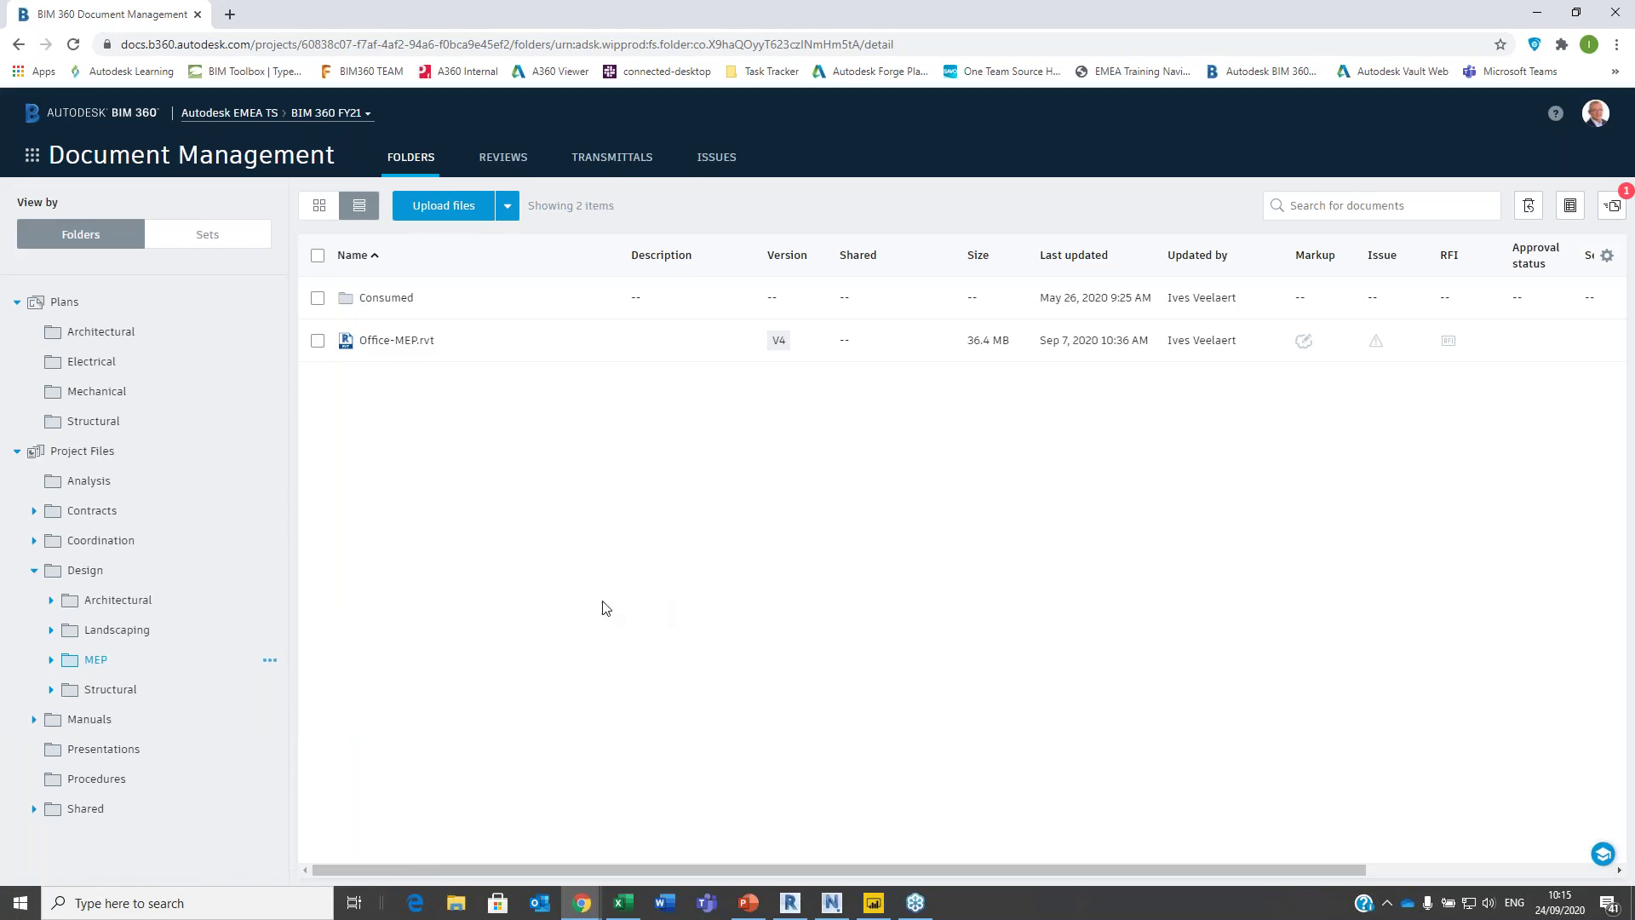
- Expand the Coordination folder and show the contents of its Aggregated subfolder
click(100, 541)
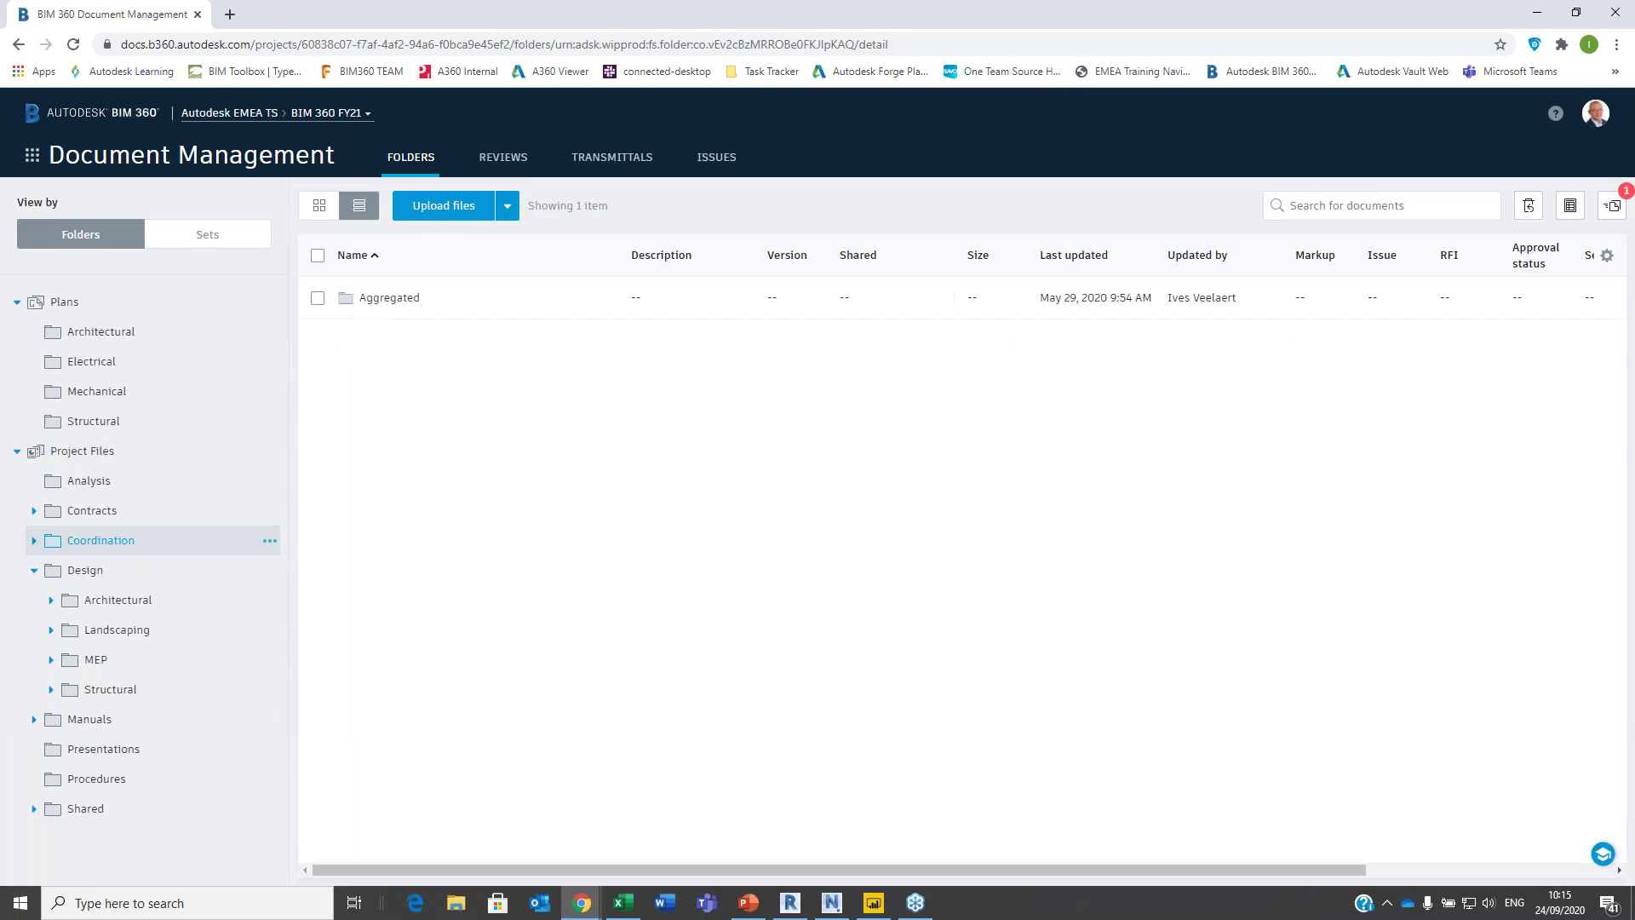
click(34, 541)
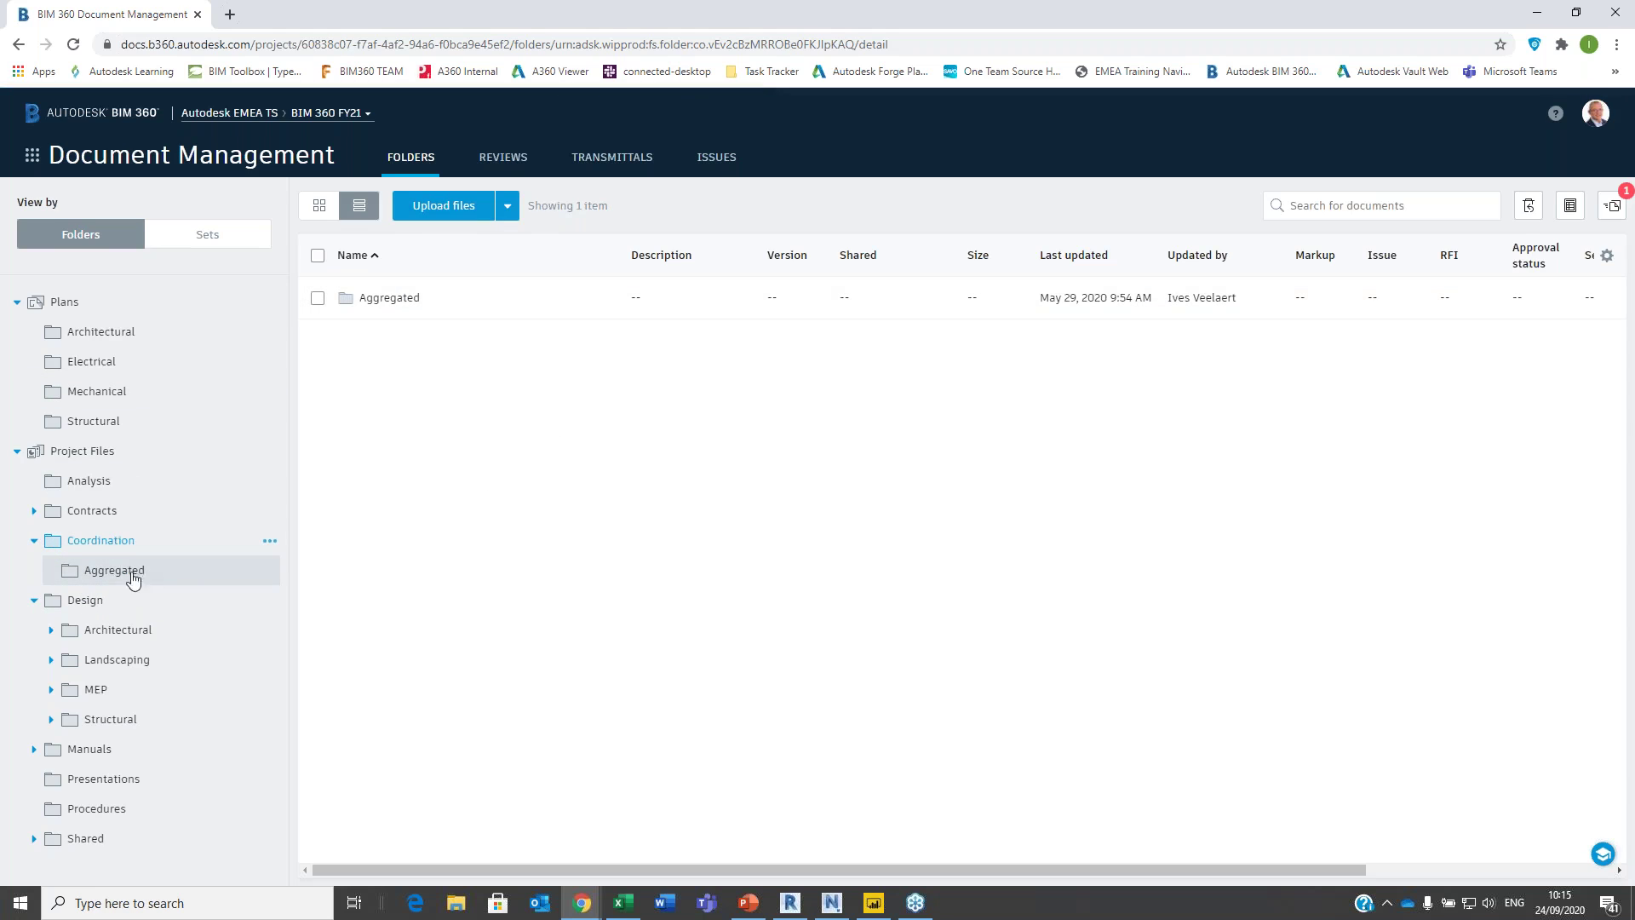
click(127, 577)
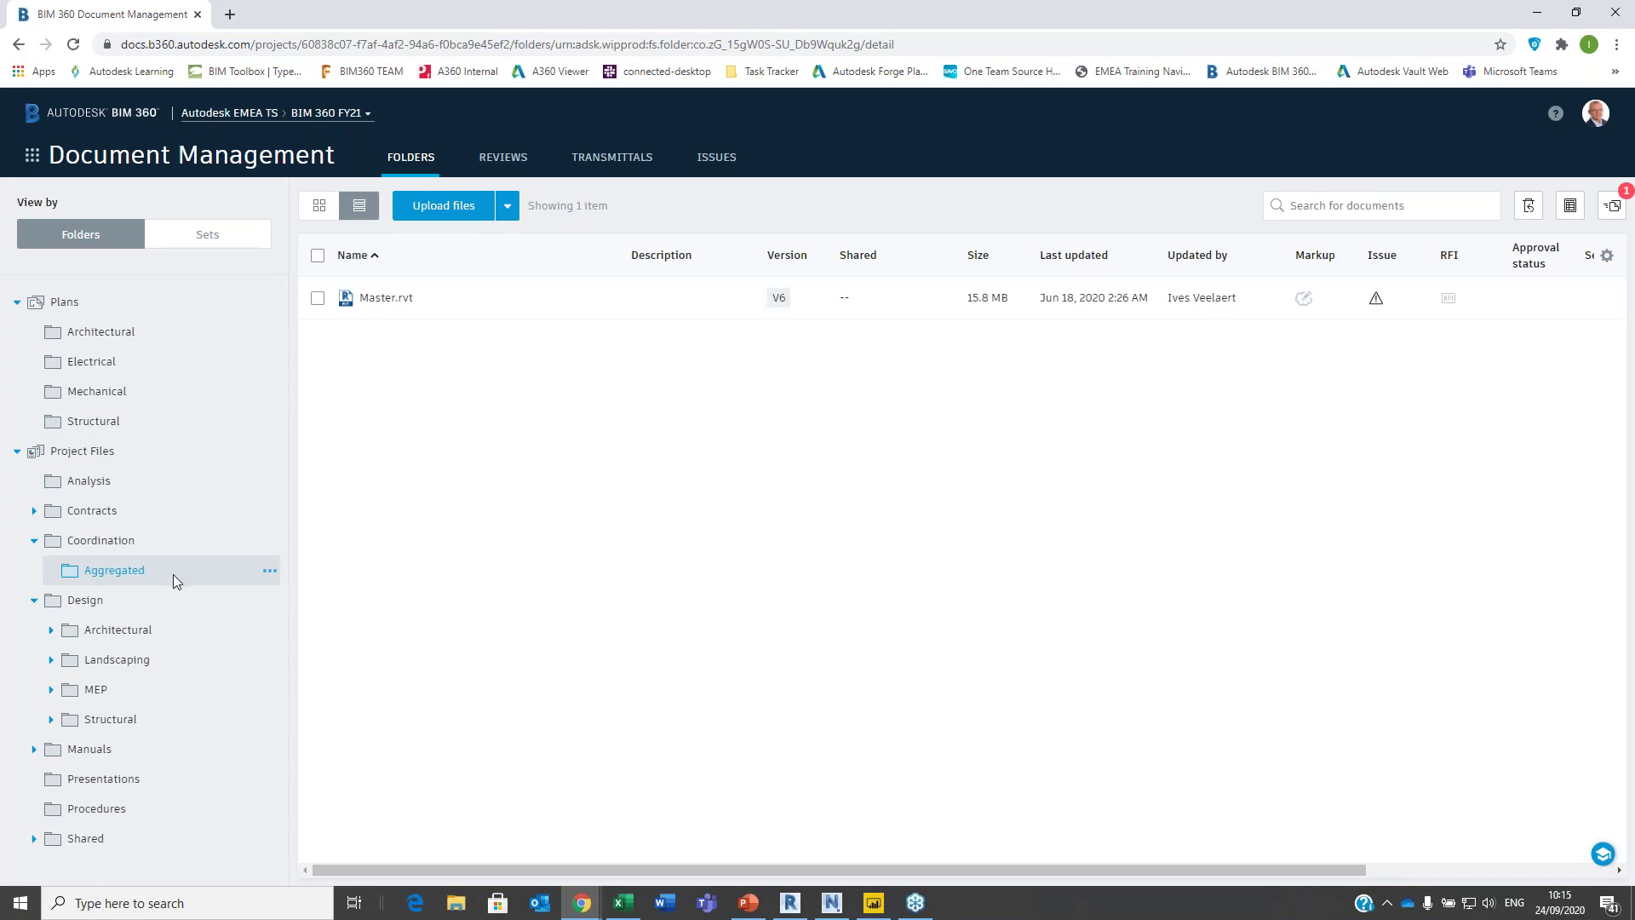
- Show the Model Coordination service settings in Project Admin to check the configured coordination spaces
click(32, 155)
click(78, 543)
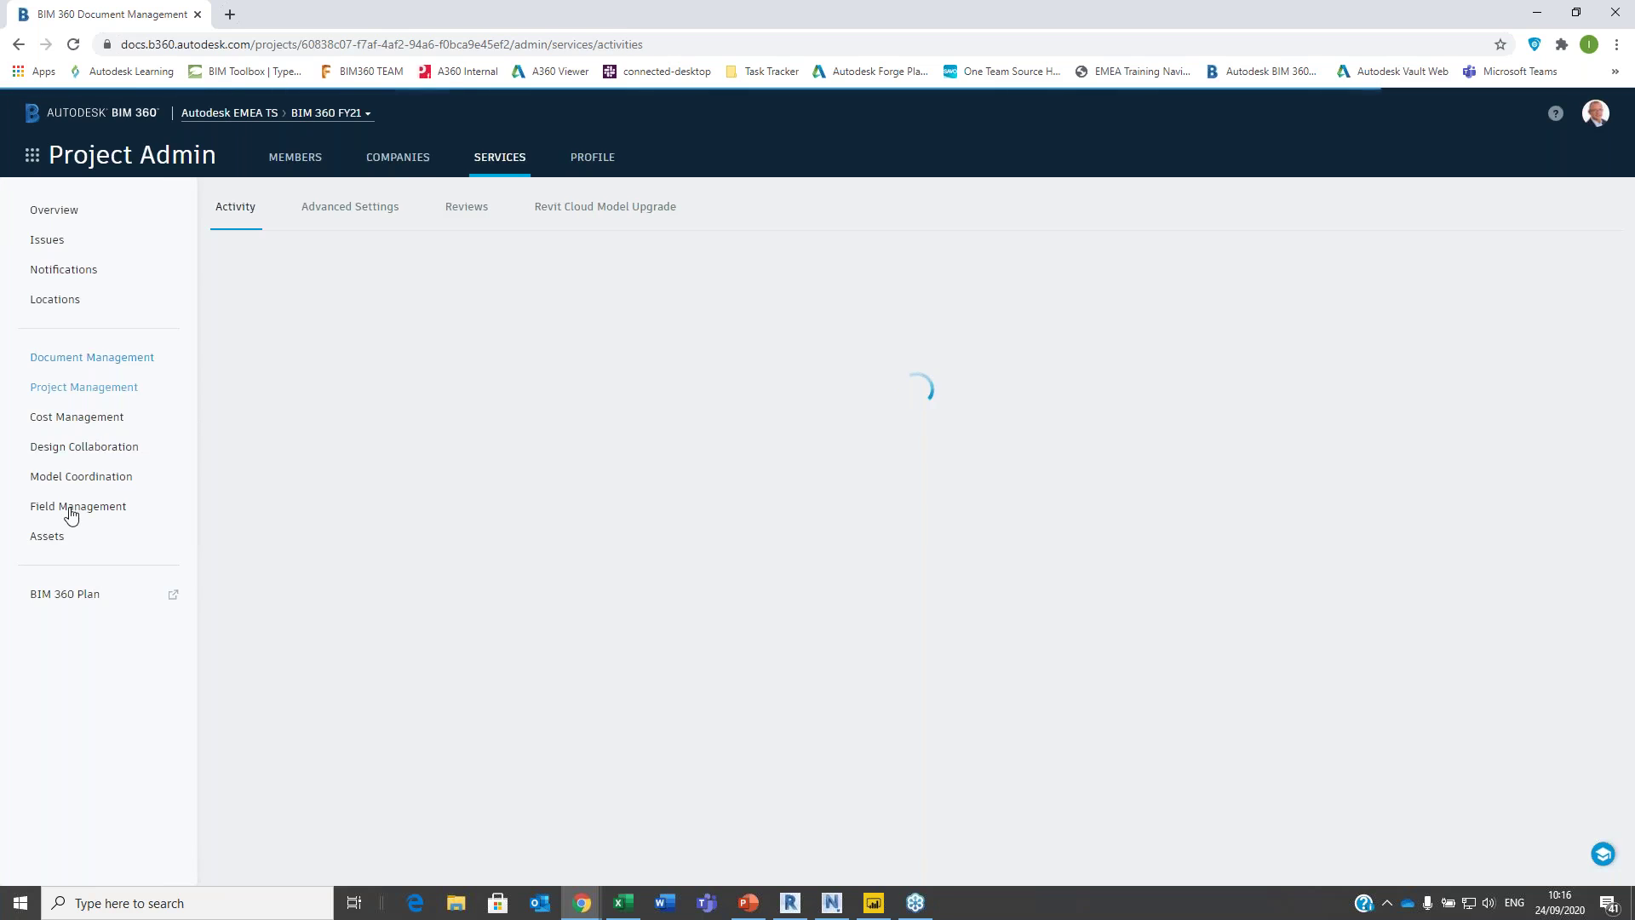
click(52, 479)
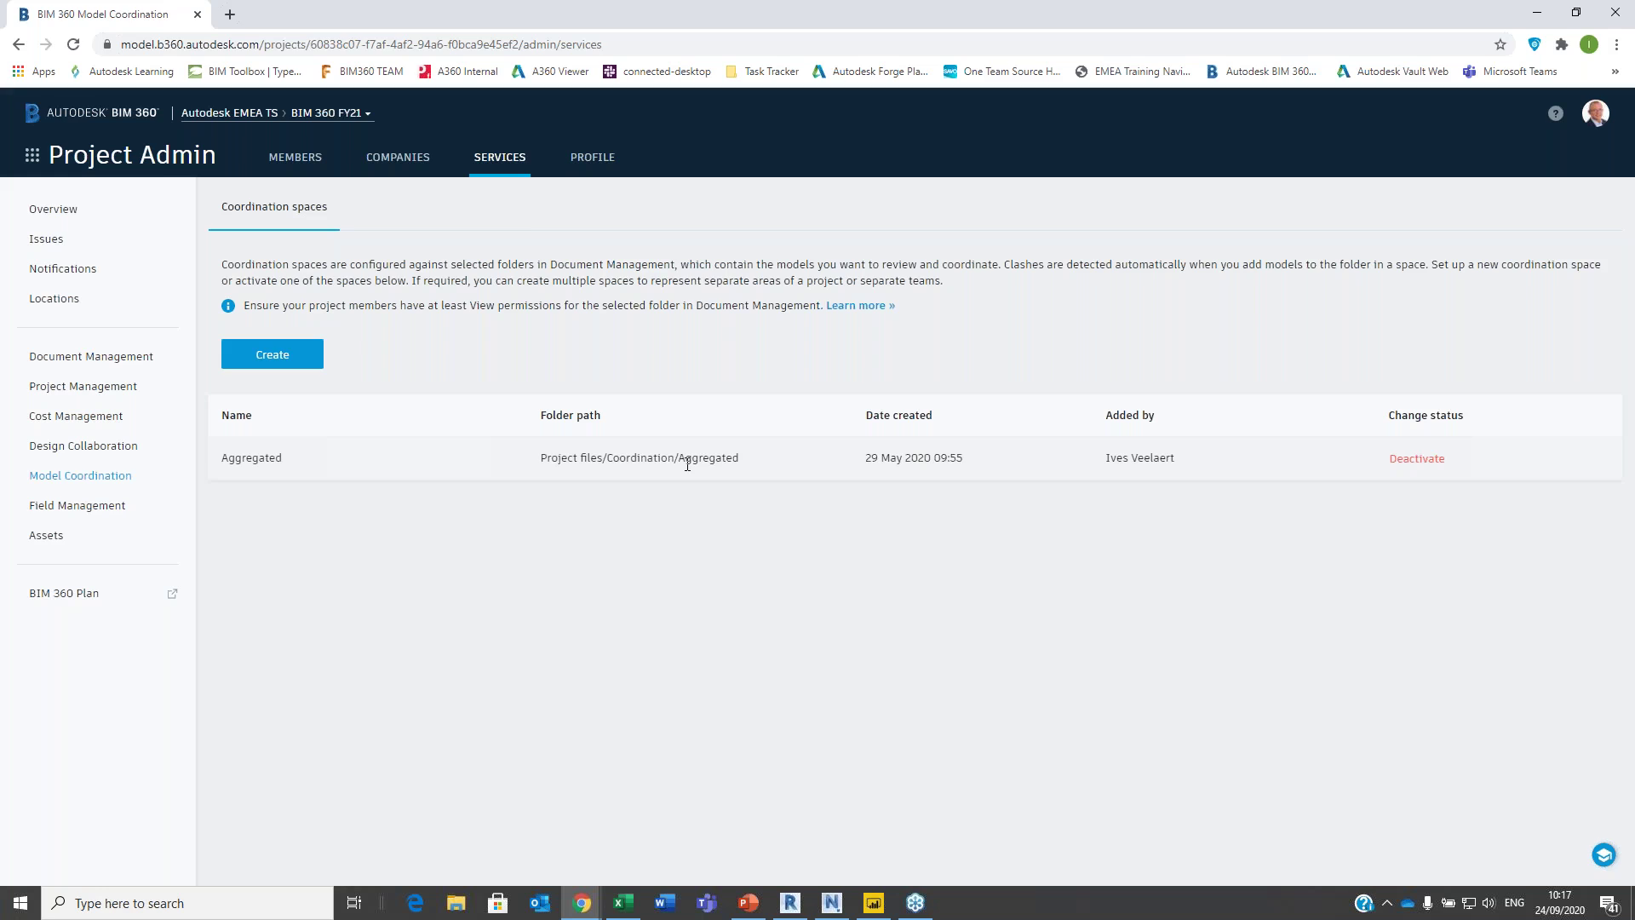
- Return to Document Management and open Master.rvt from the Coordination folder's Aggregated subfolder
click(32, 156)
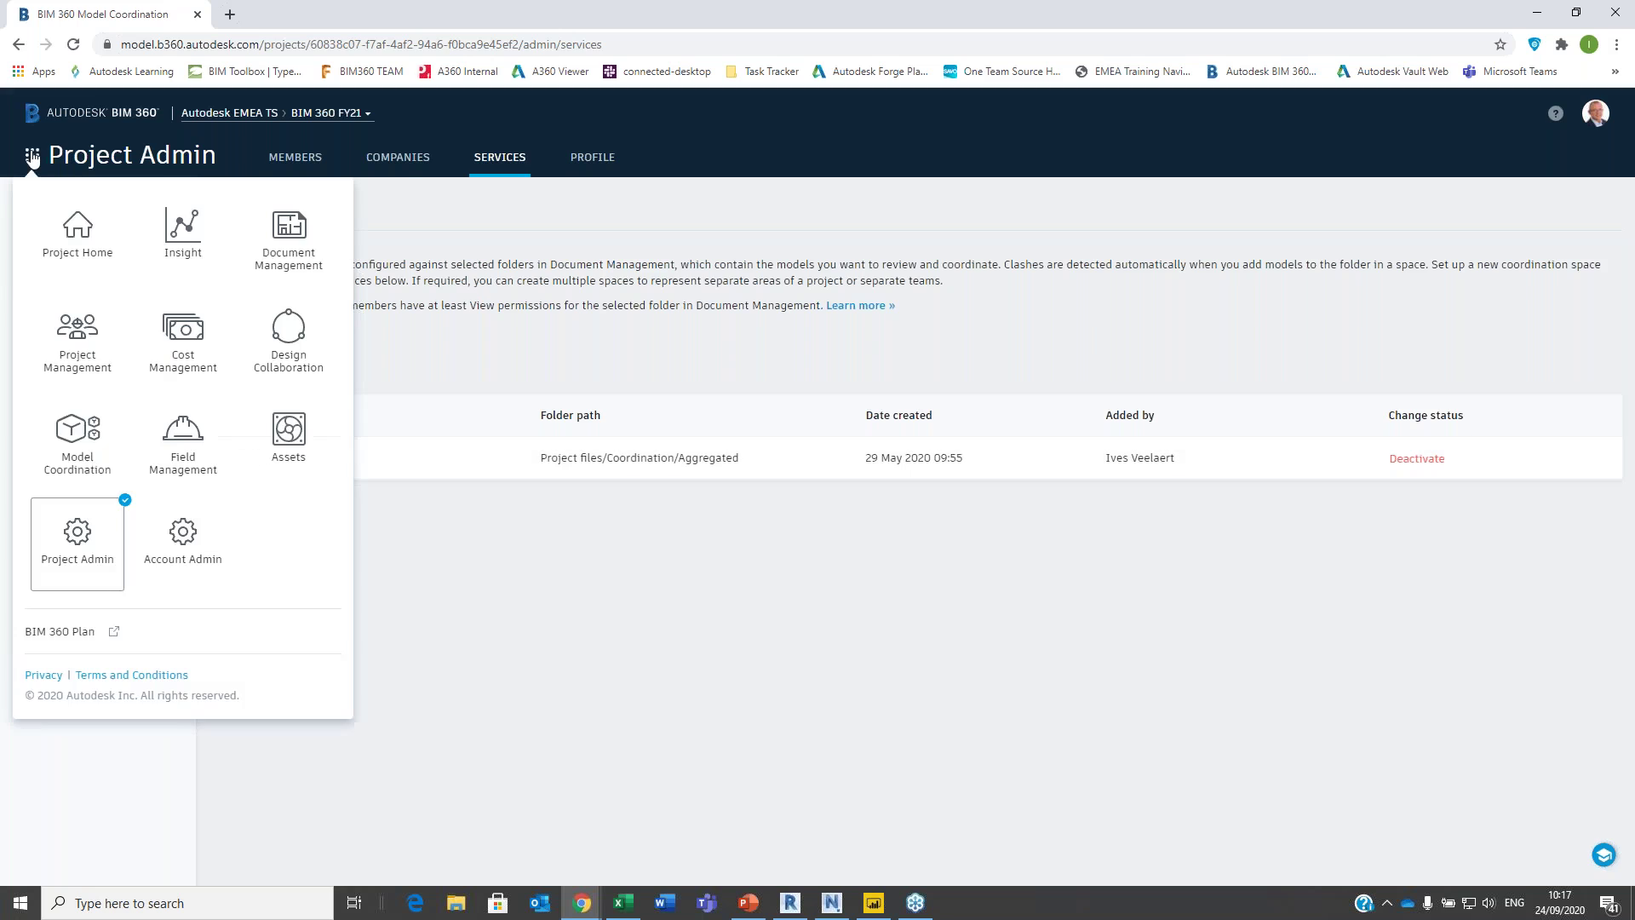
click(274, 242)
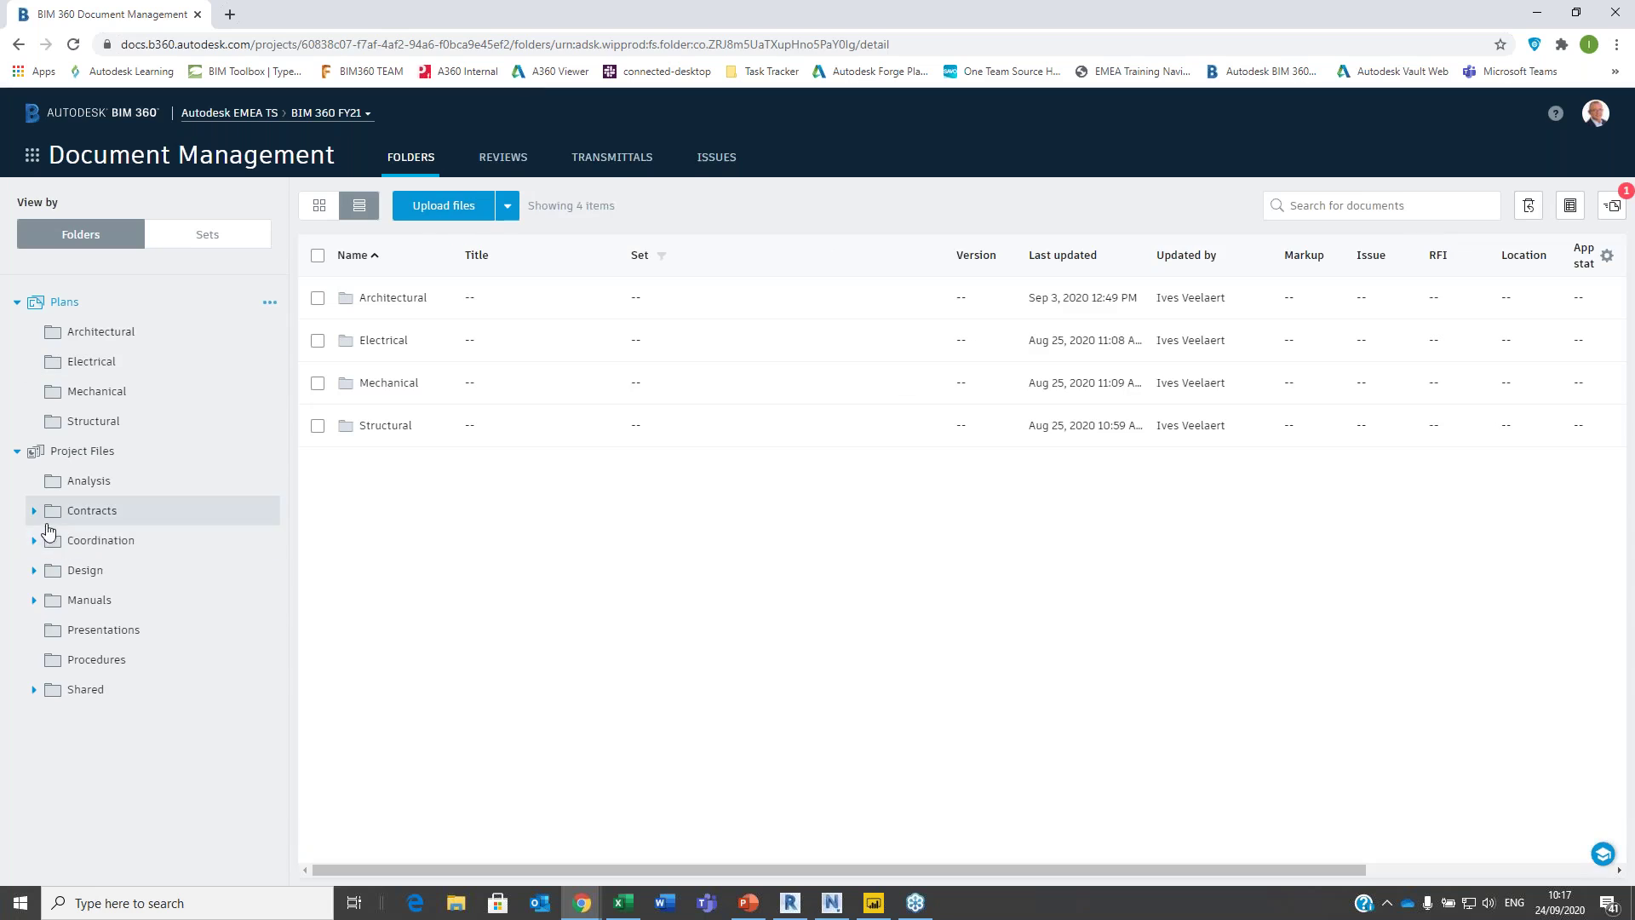
click(32, 543)
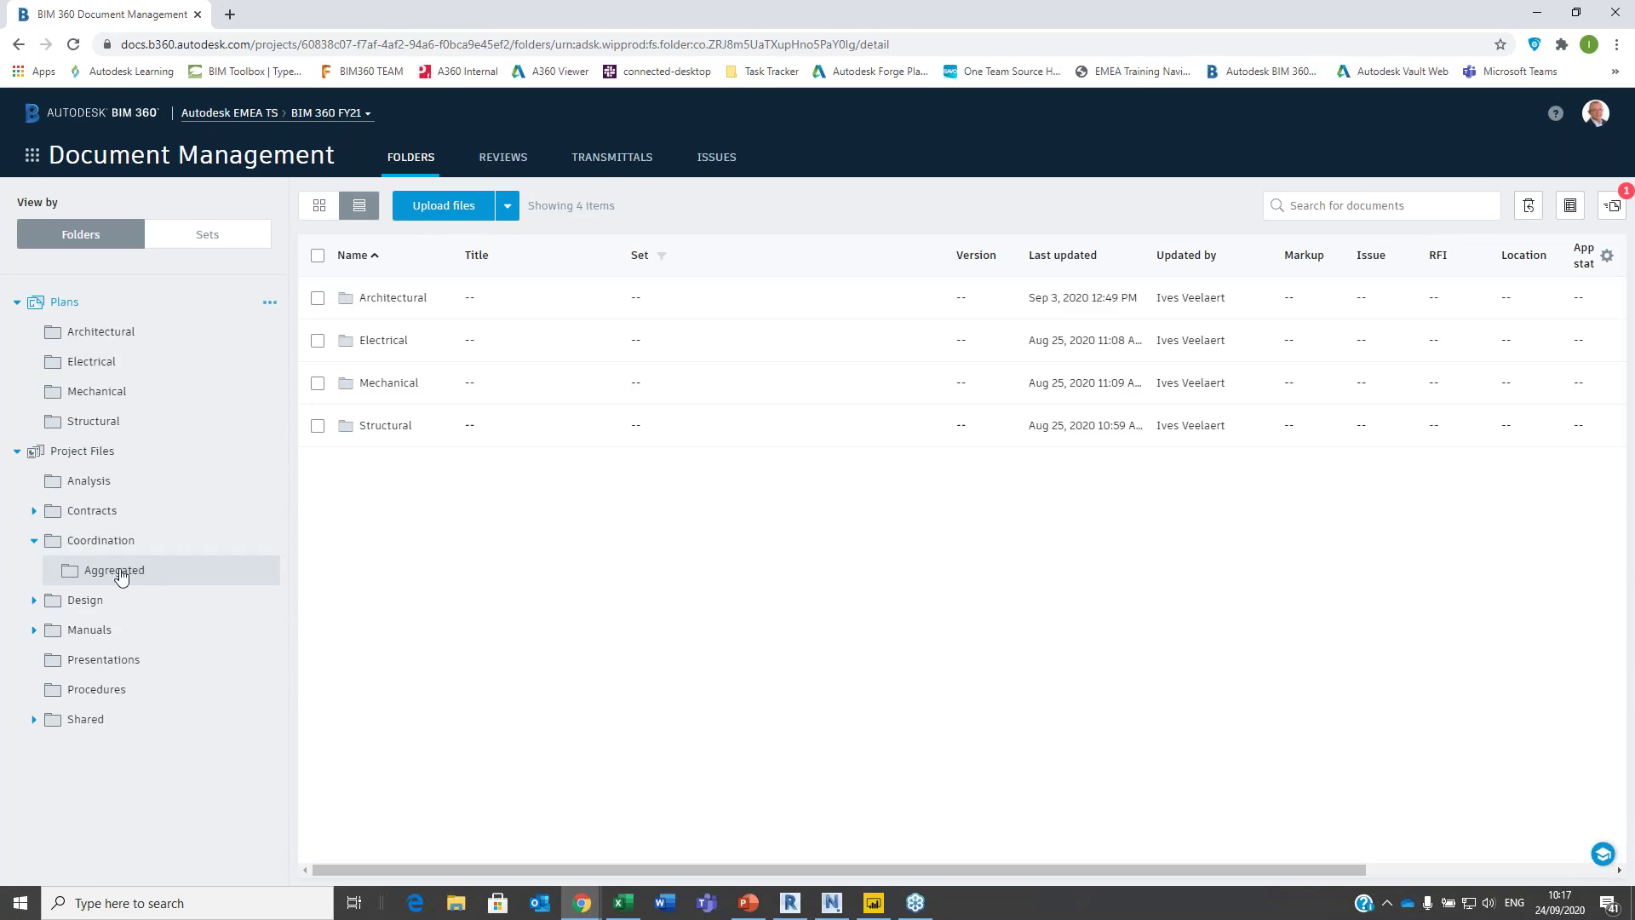
click(129, 571)
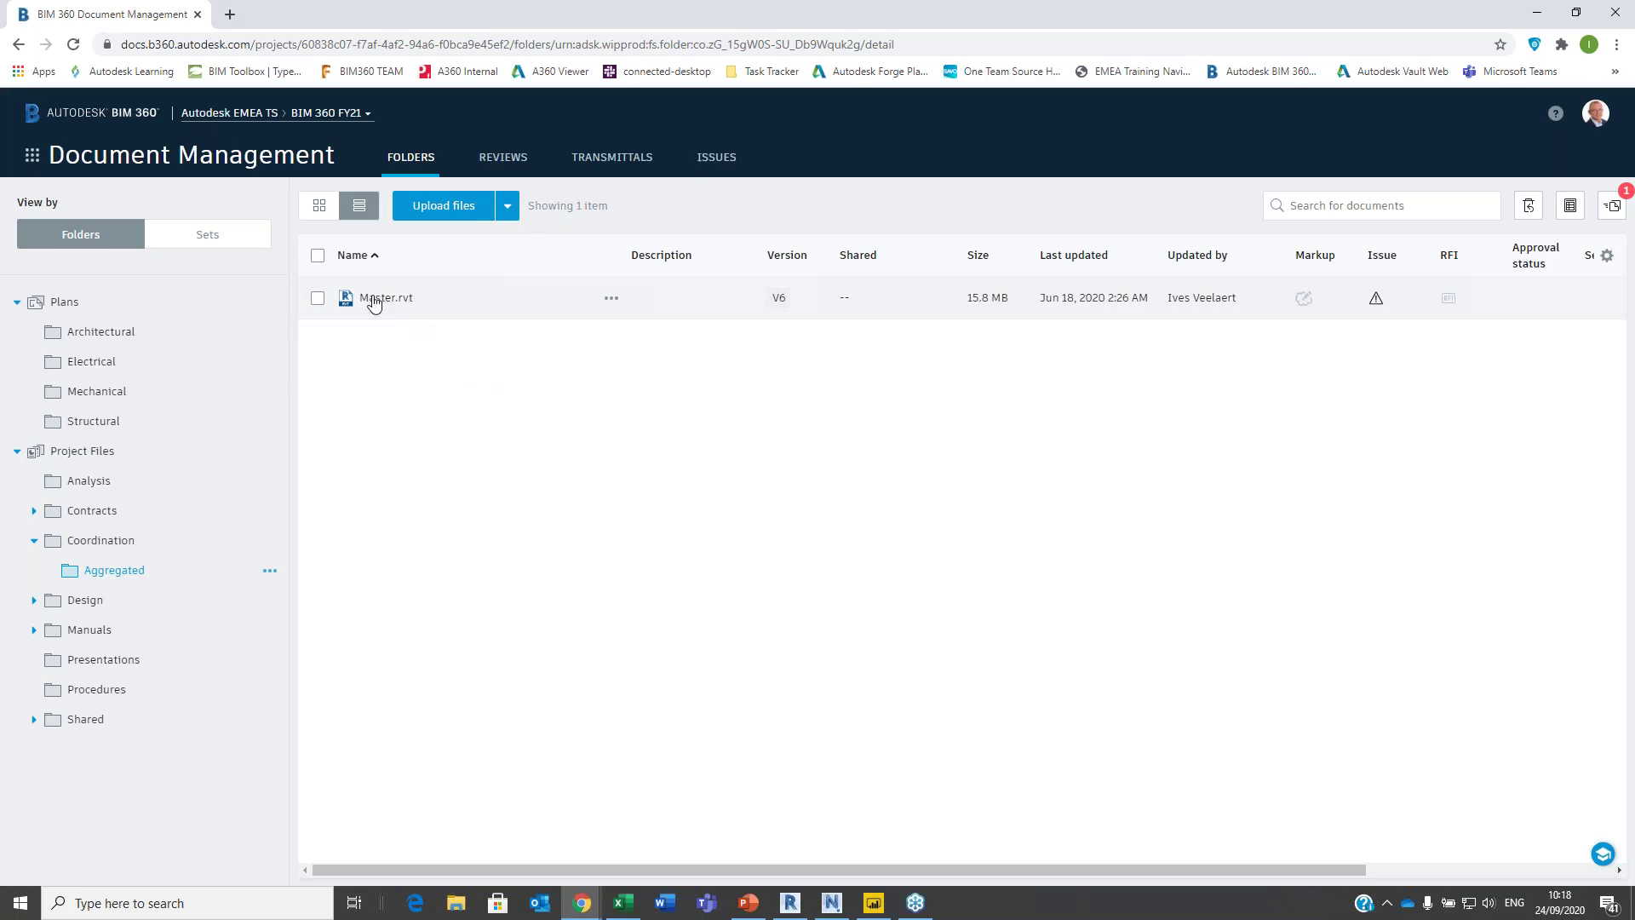
click(390, 298)
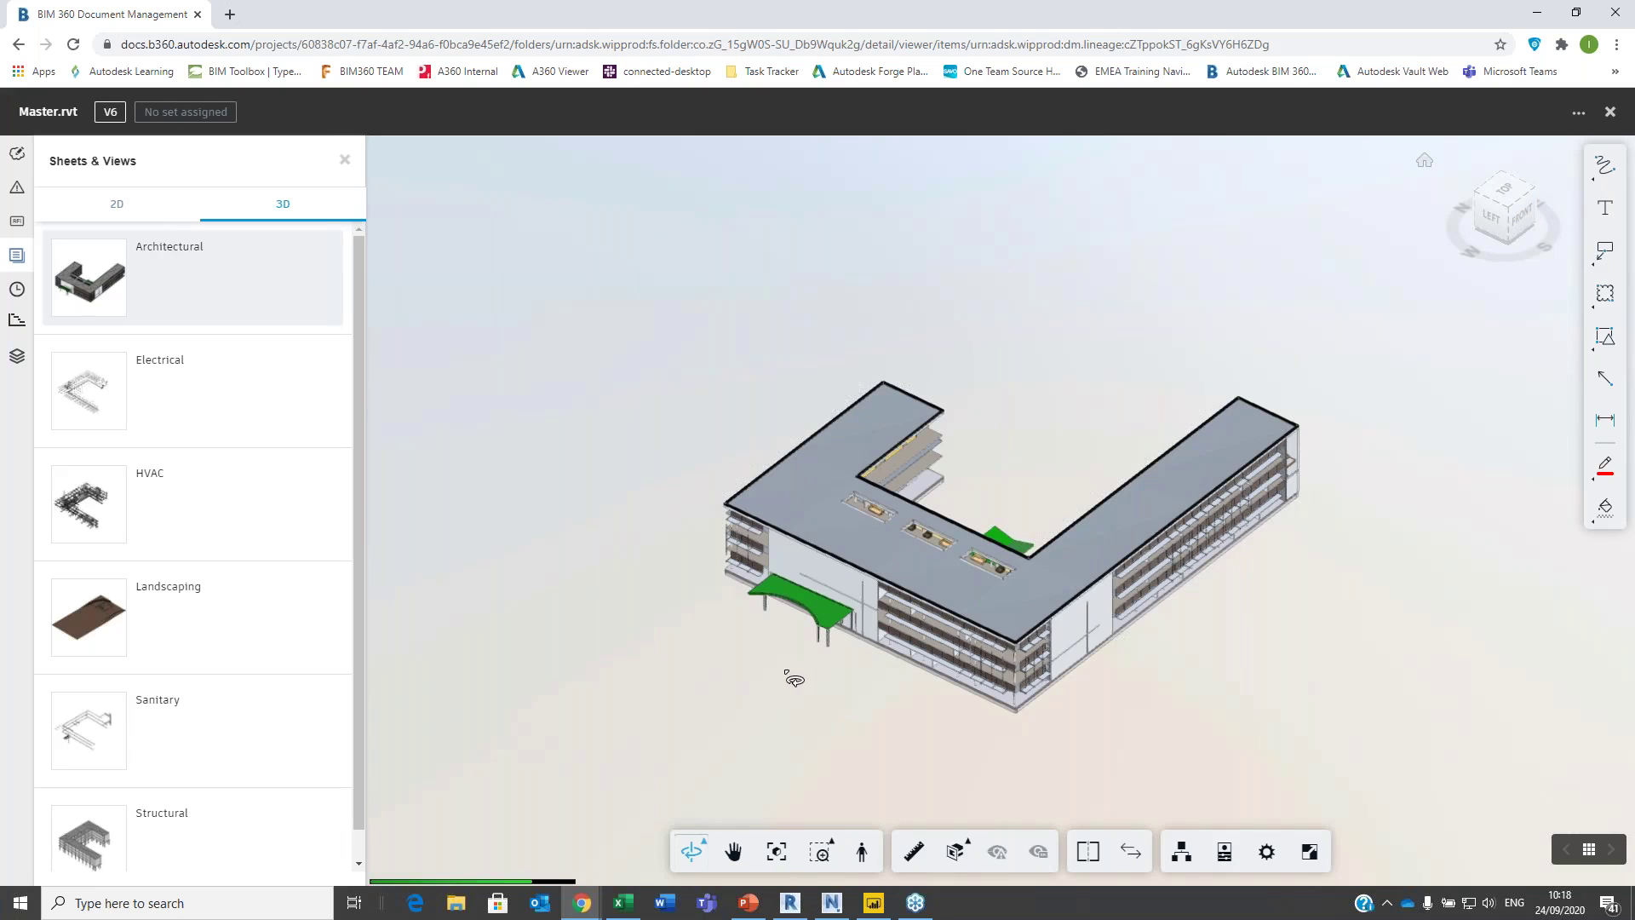
- Inspect the Architectural, Electrical and HVAC 3D views of Master.rvt, and close the file
drag(872, 632, 997, 607)
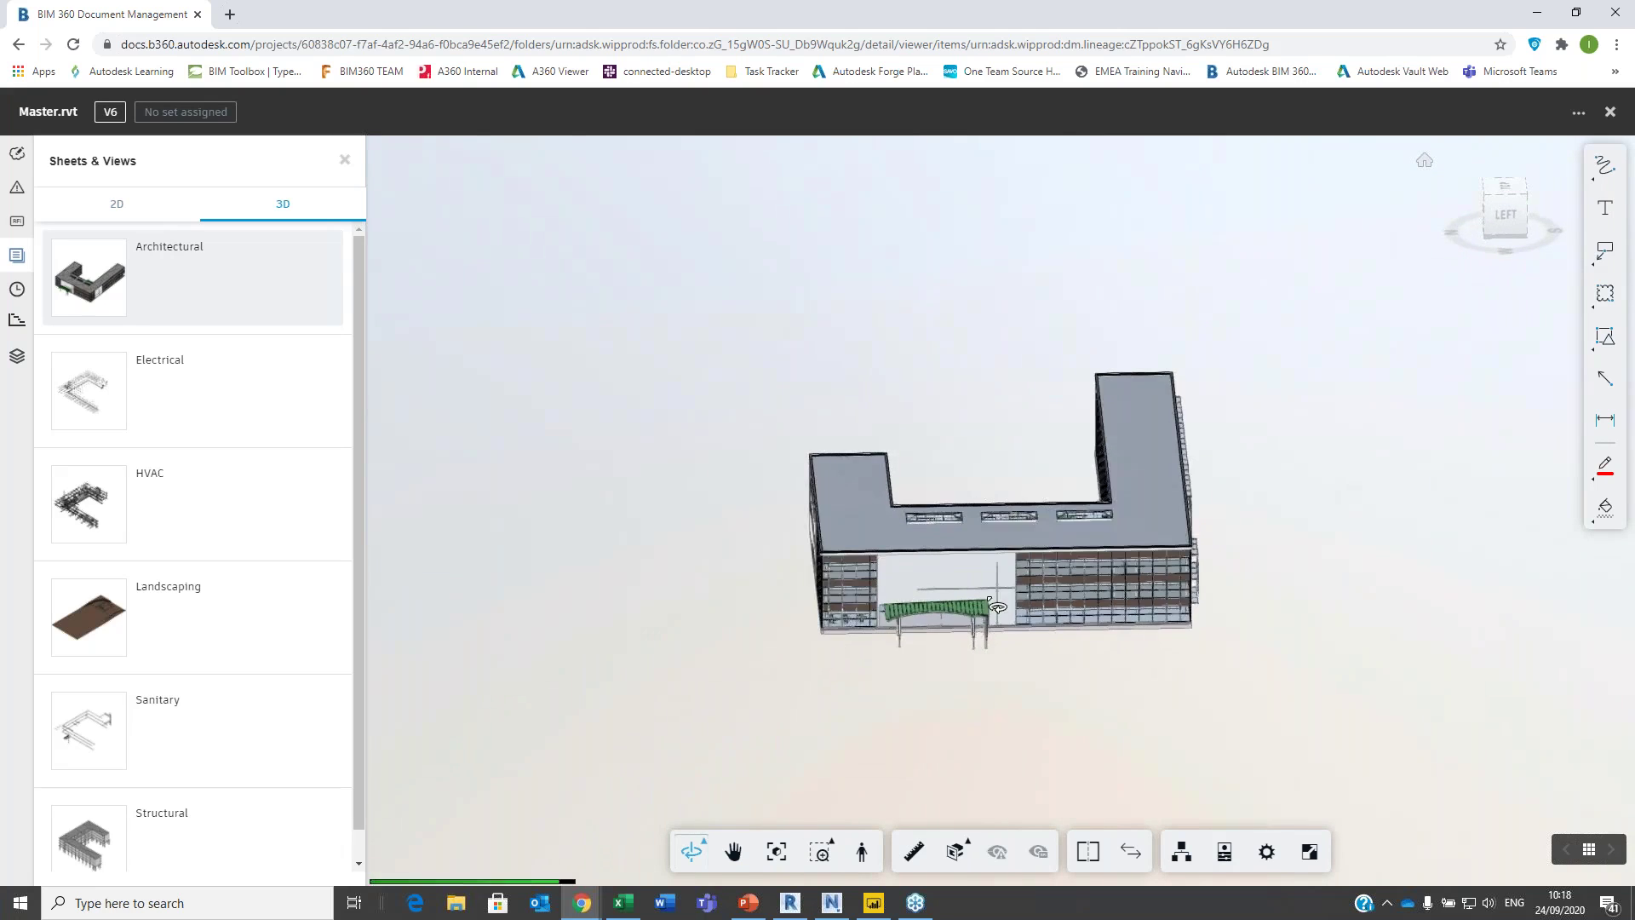
click(184, 406)
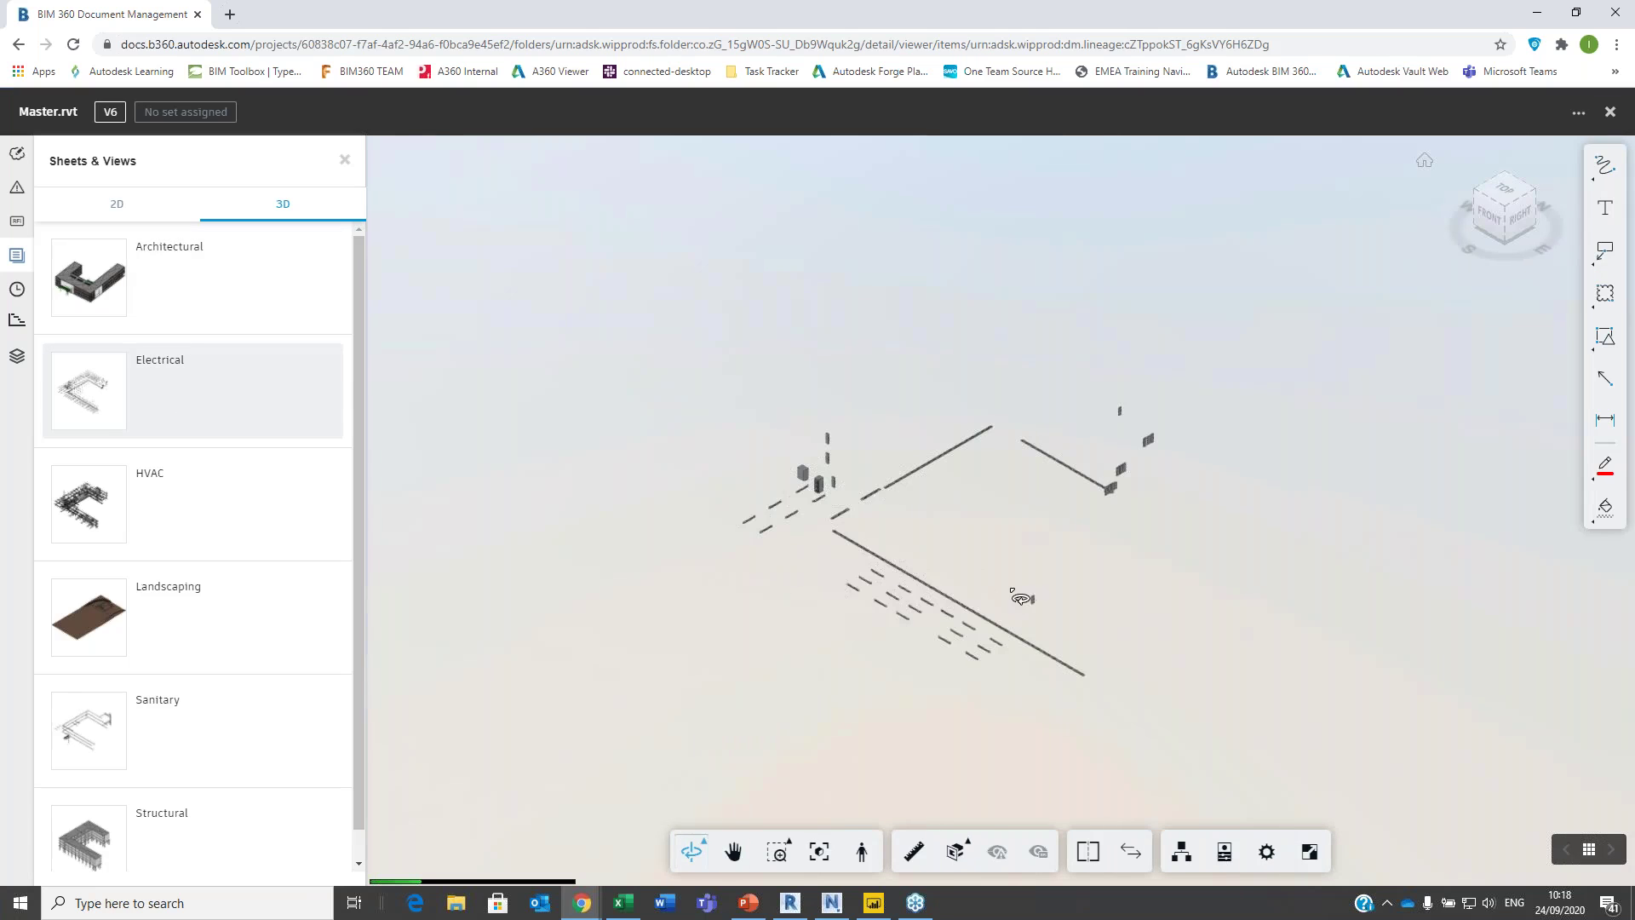
click(215, 494)
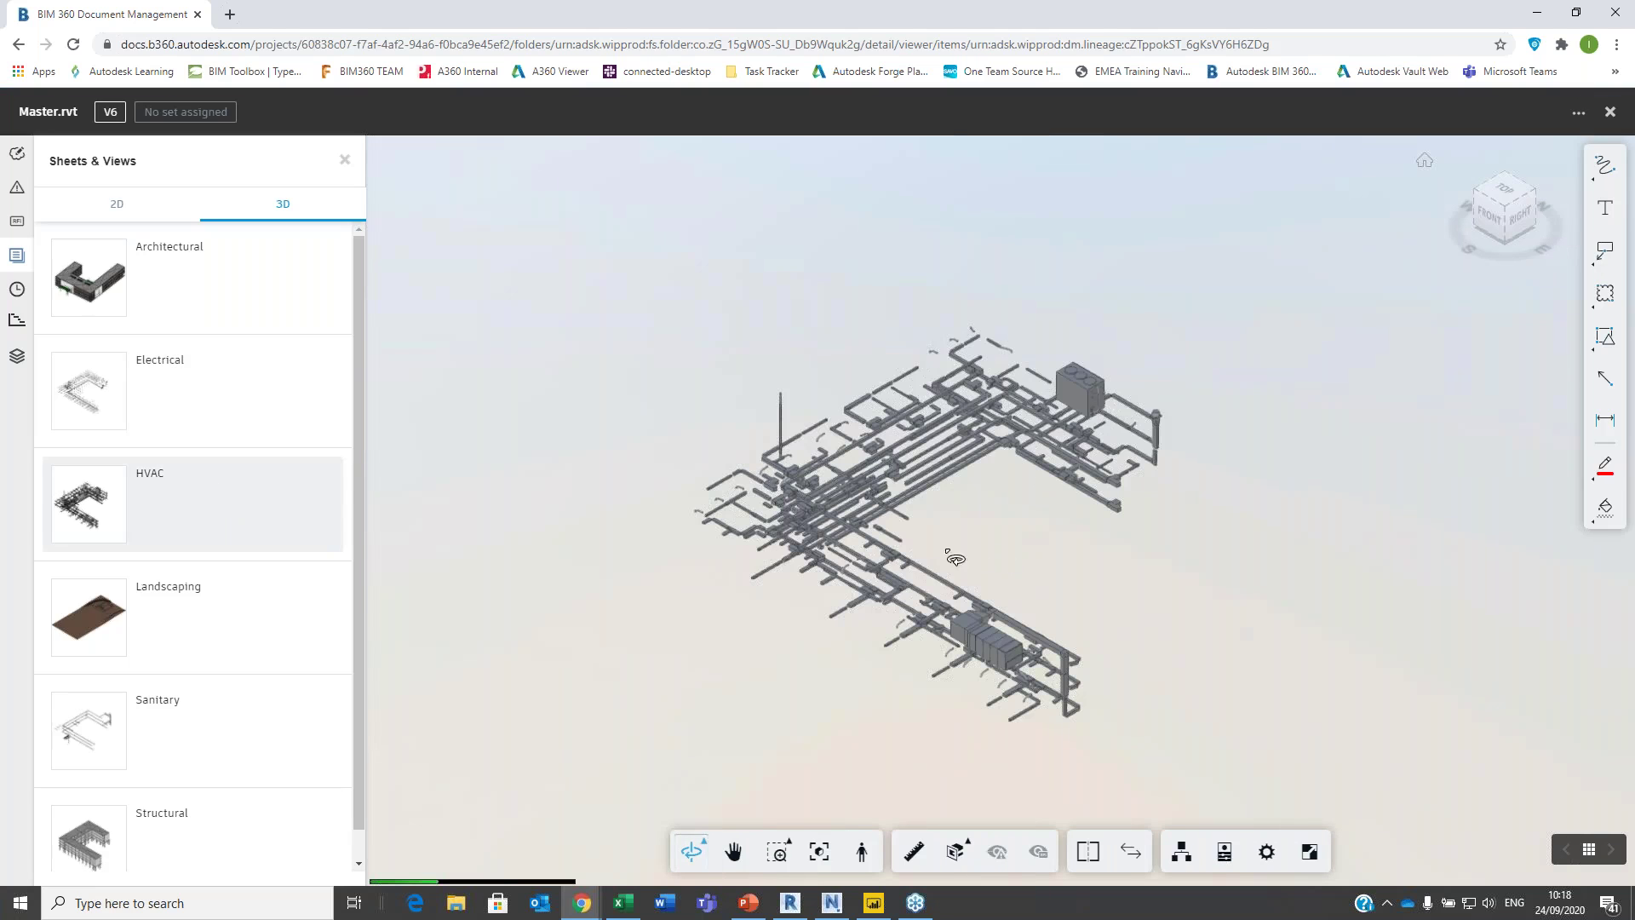
drag(956, 555, 1317, 182)
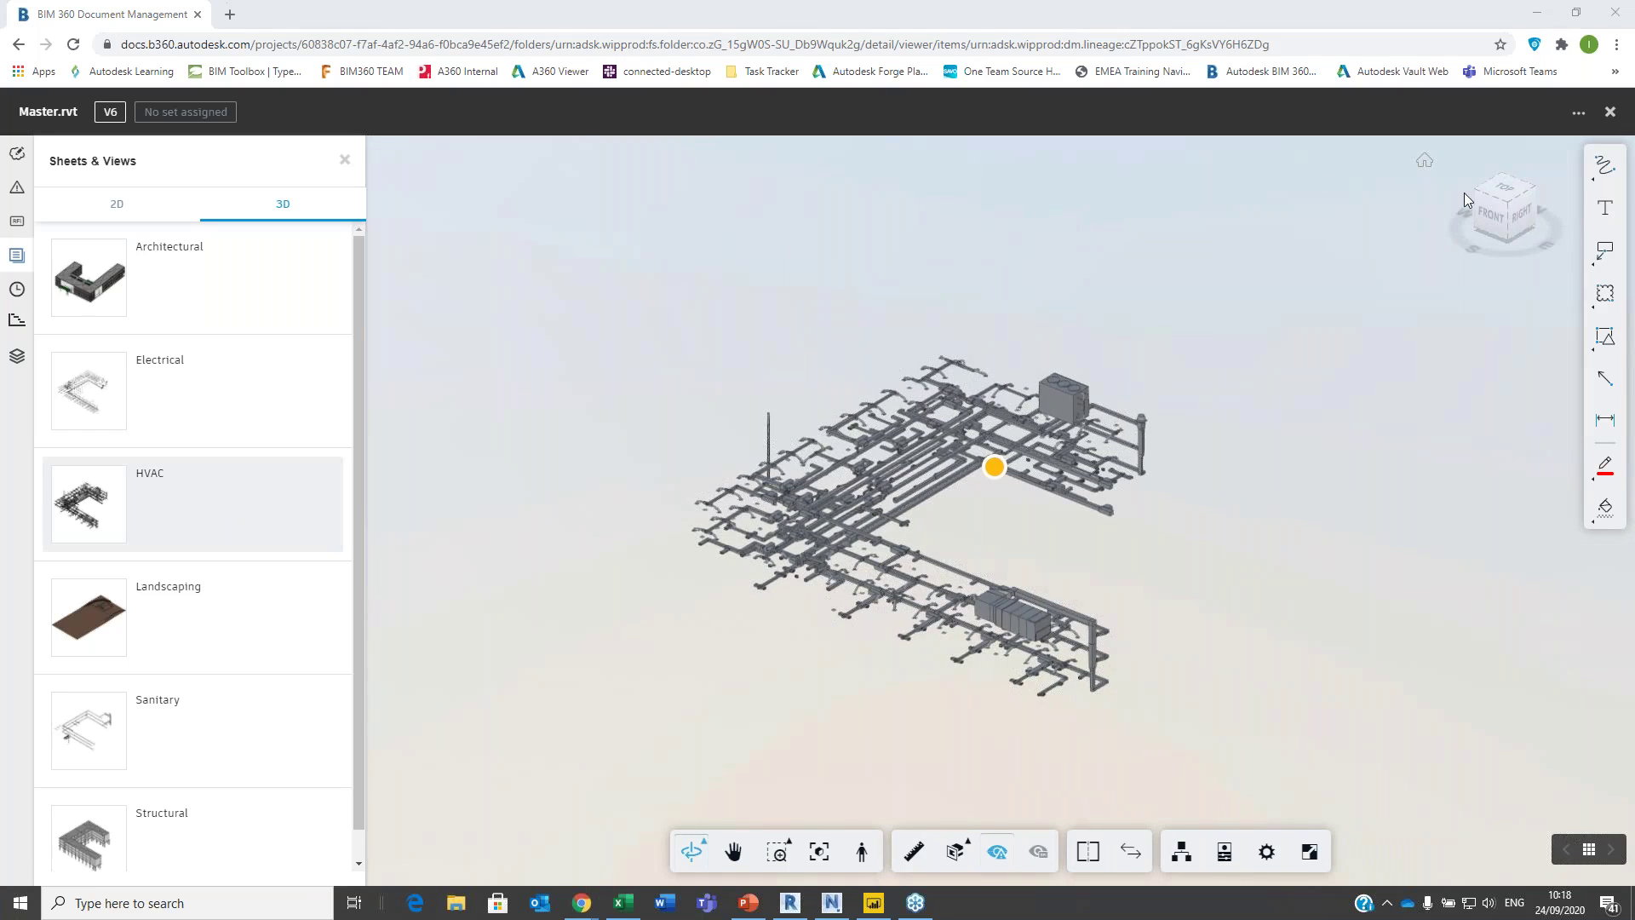
click(1610, 112)
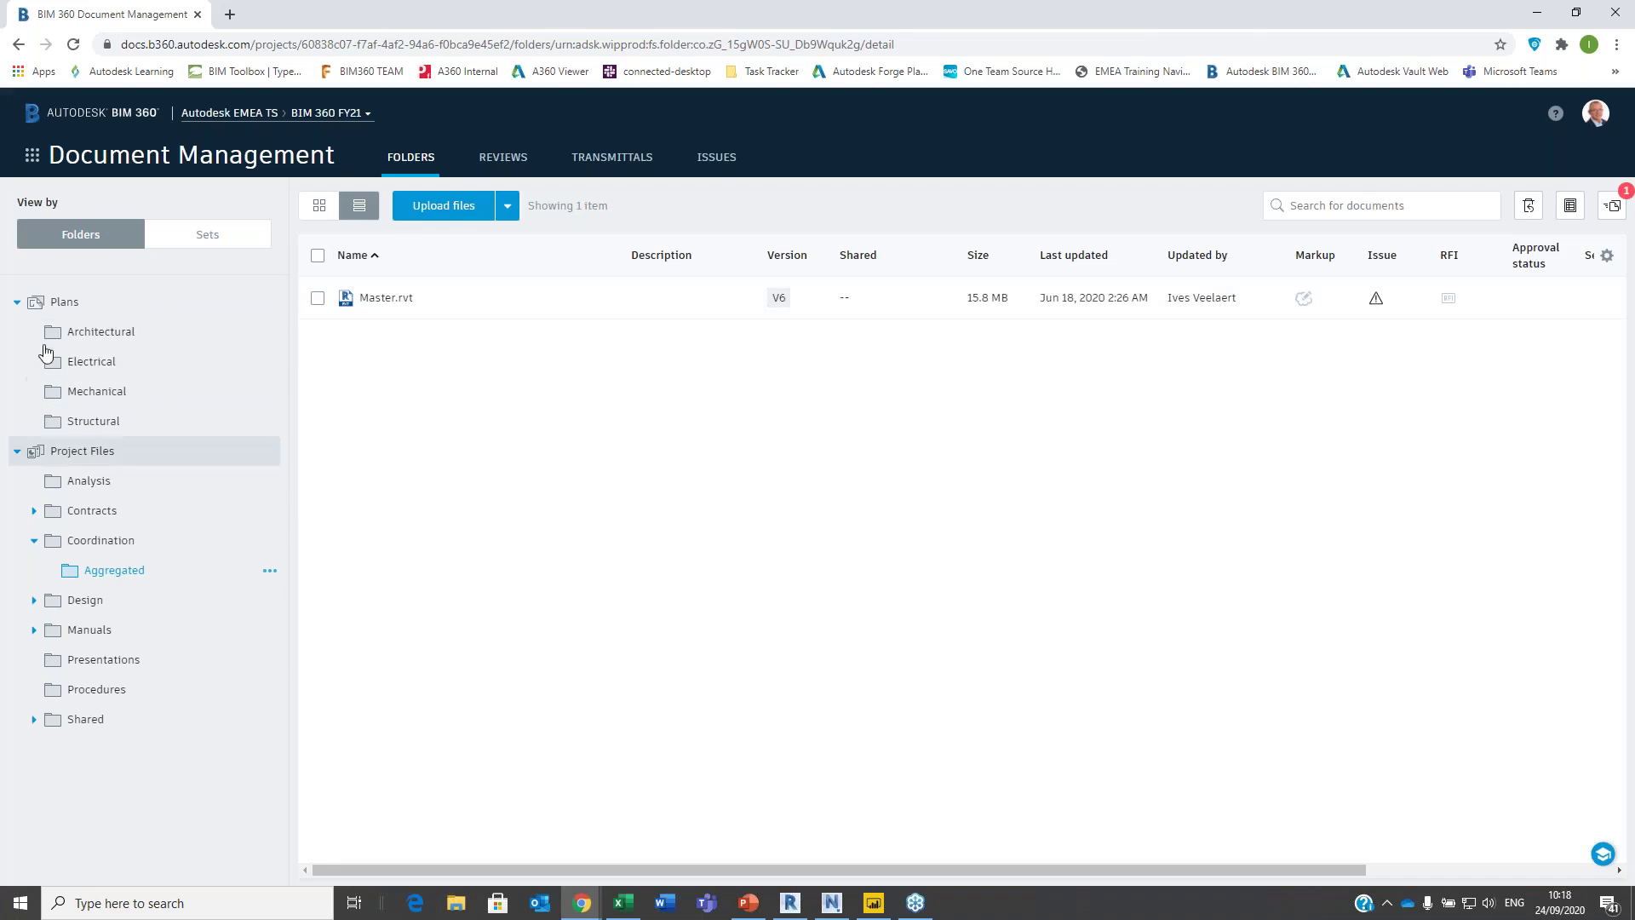
- Switch to Model Coordination and view the Master.rvt - HVAC model in 3D
click(31, 156)
click(77, 443)
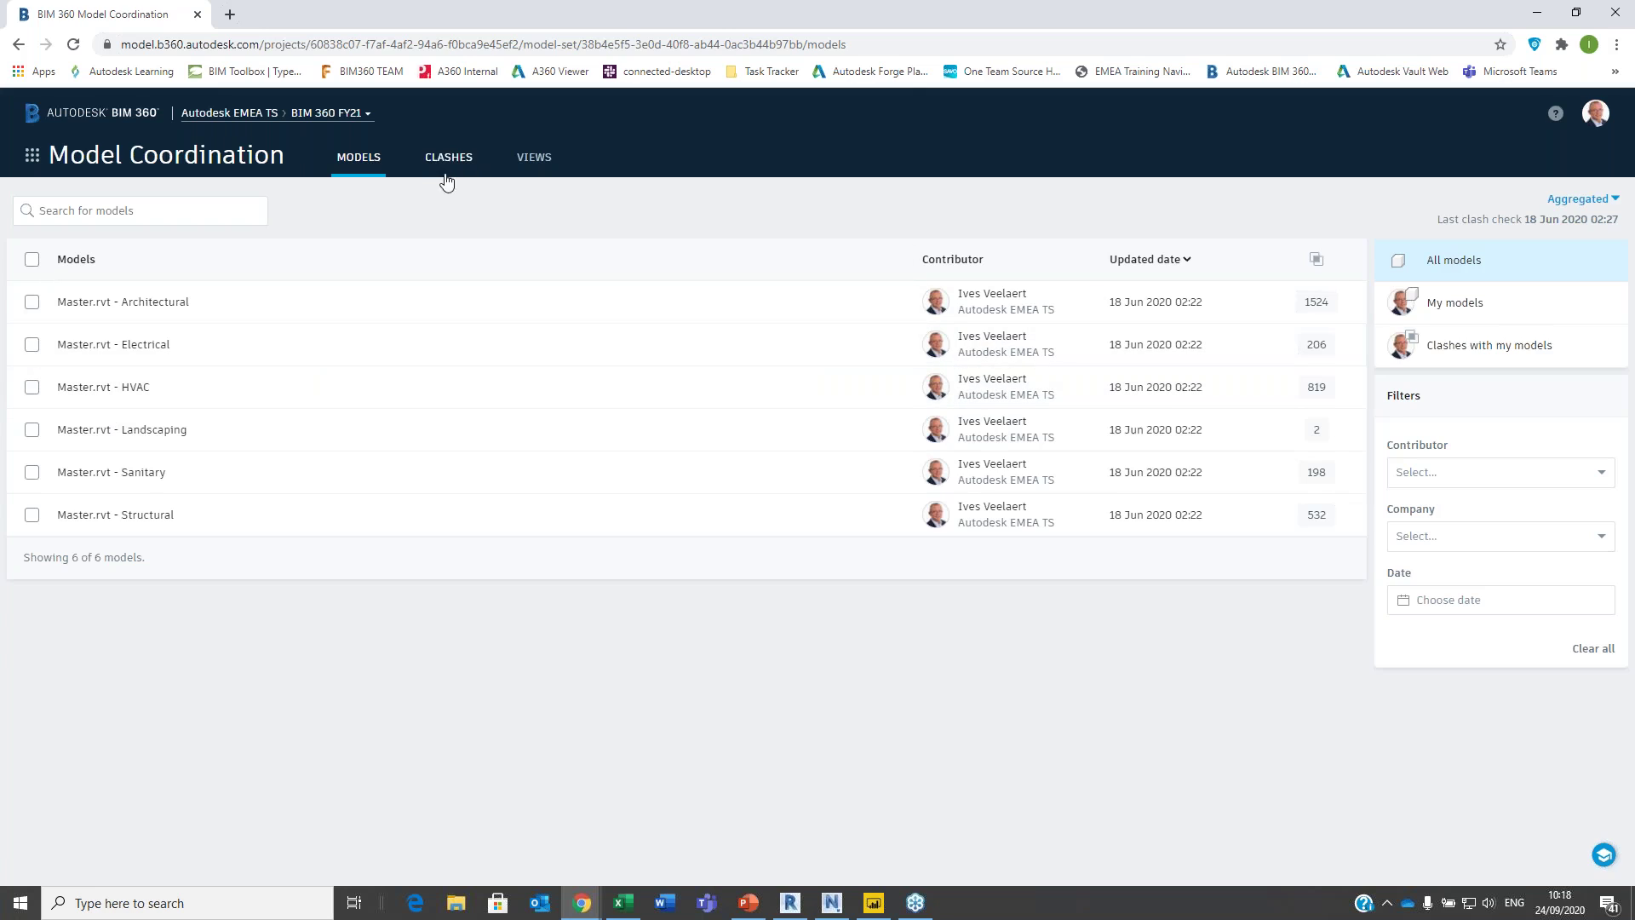
click(31, 388)
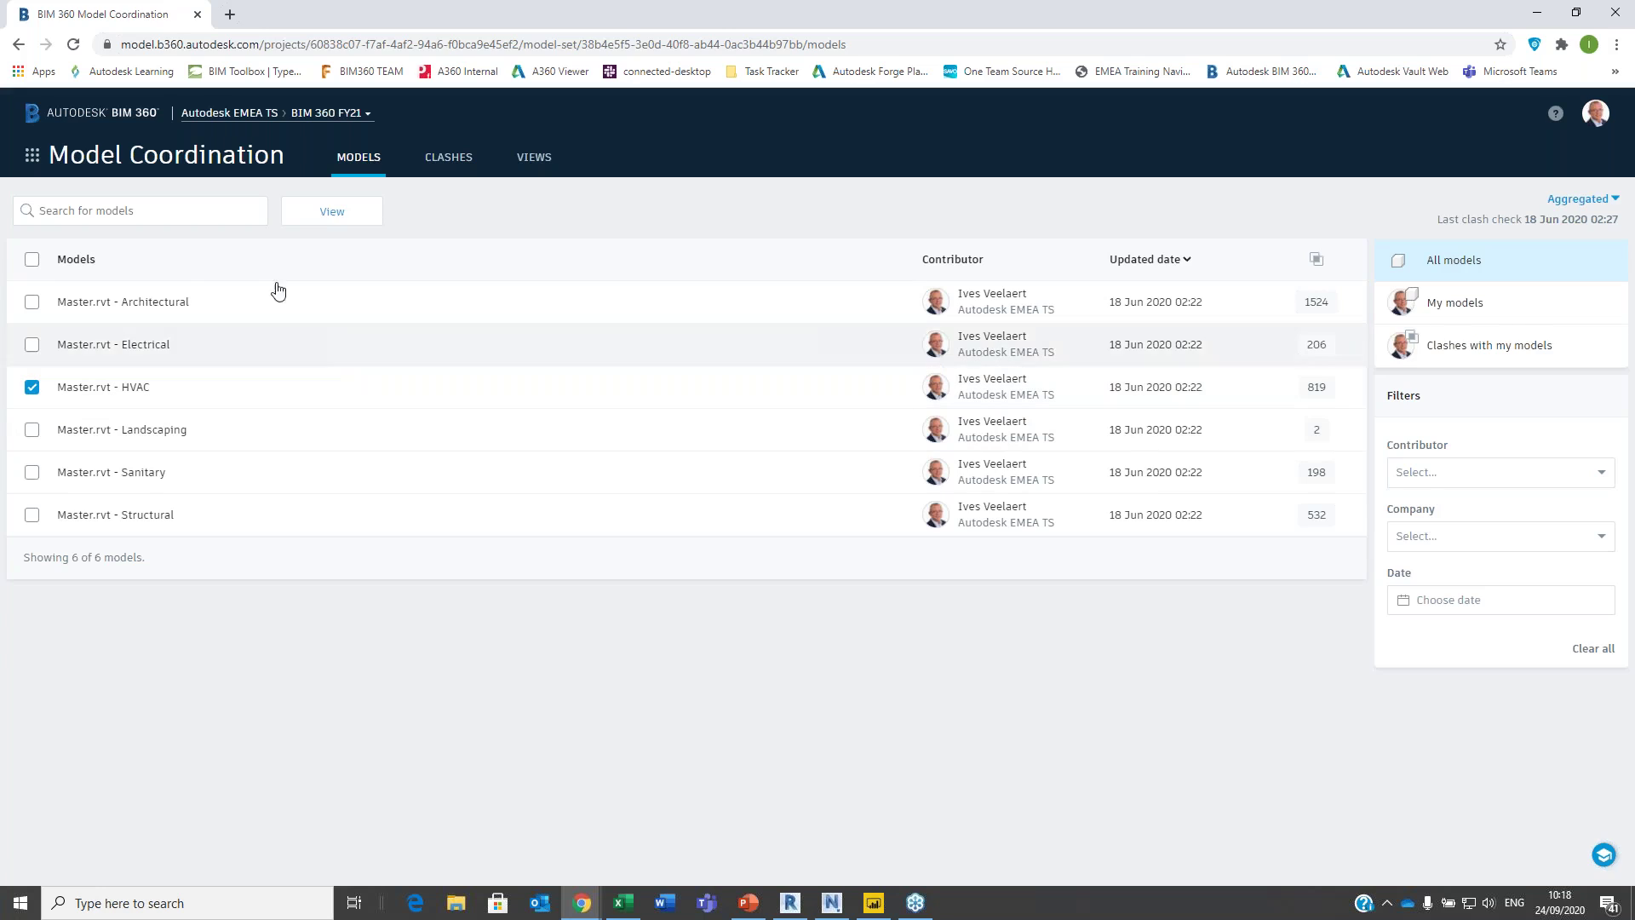
click(333, 211)
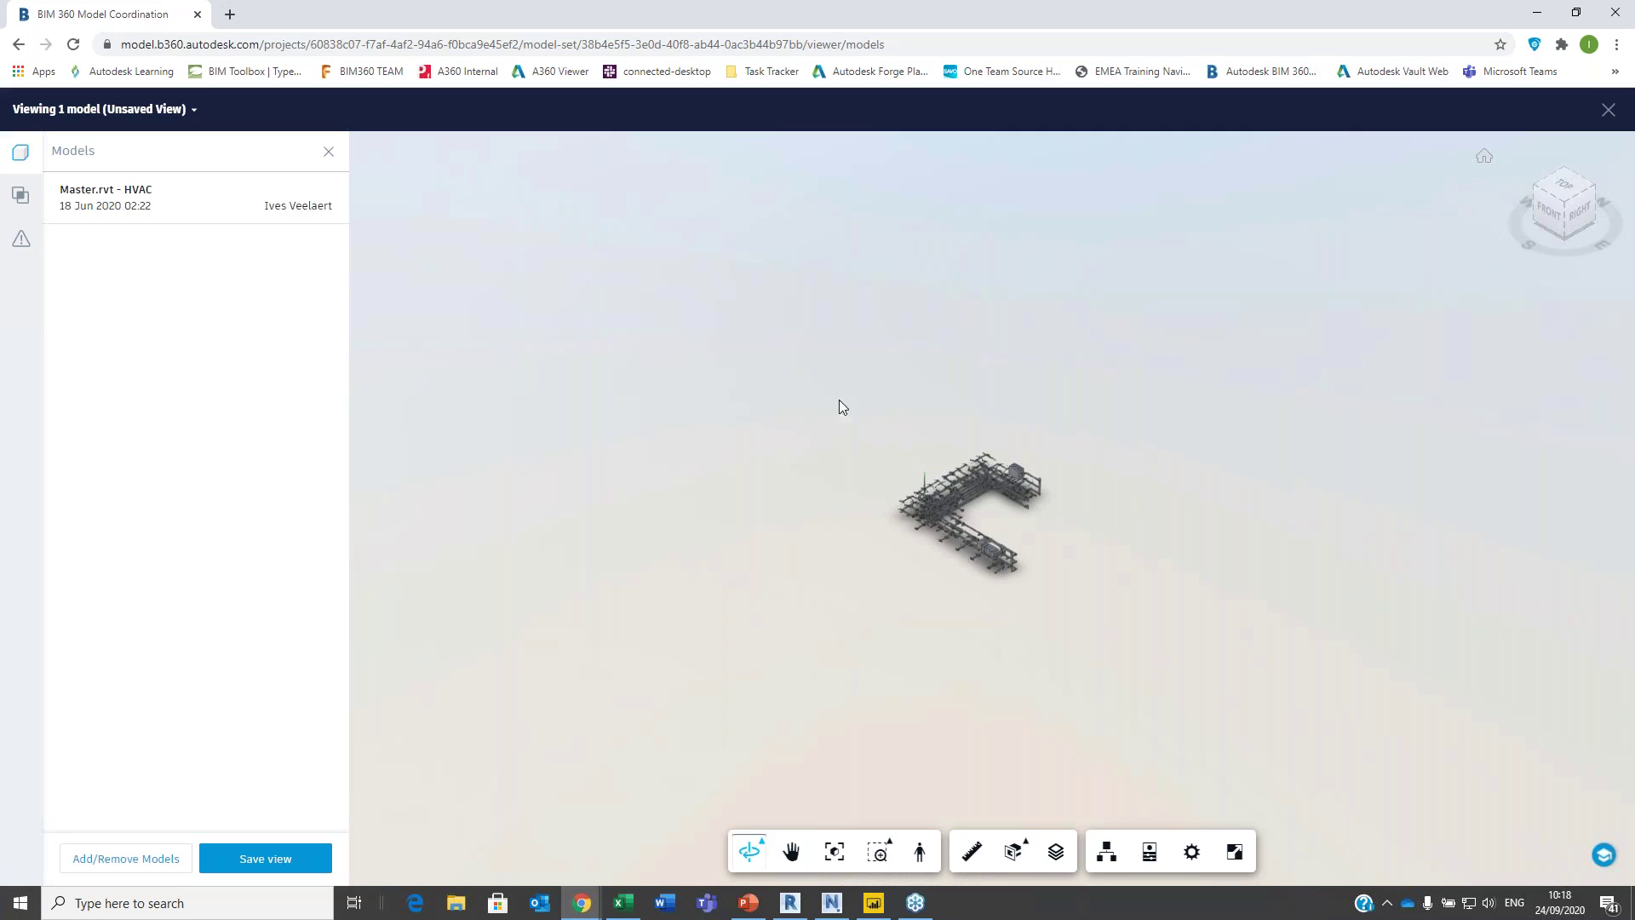
scroll(995, 523, up, 10)
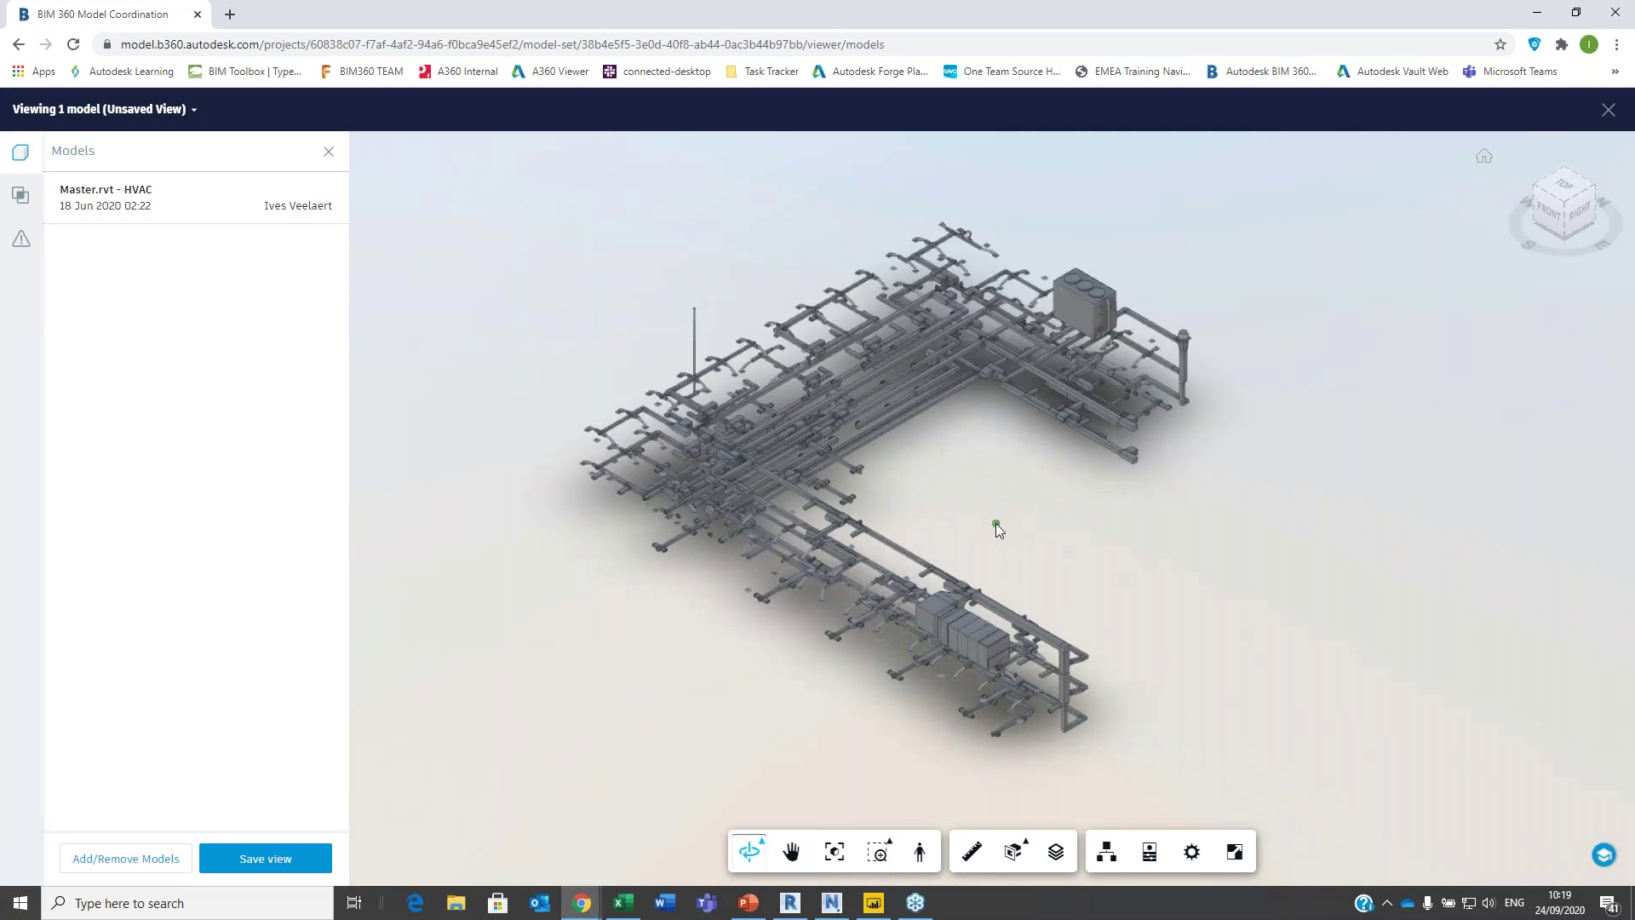
drag(937, 523, 641, 487)
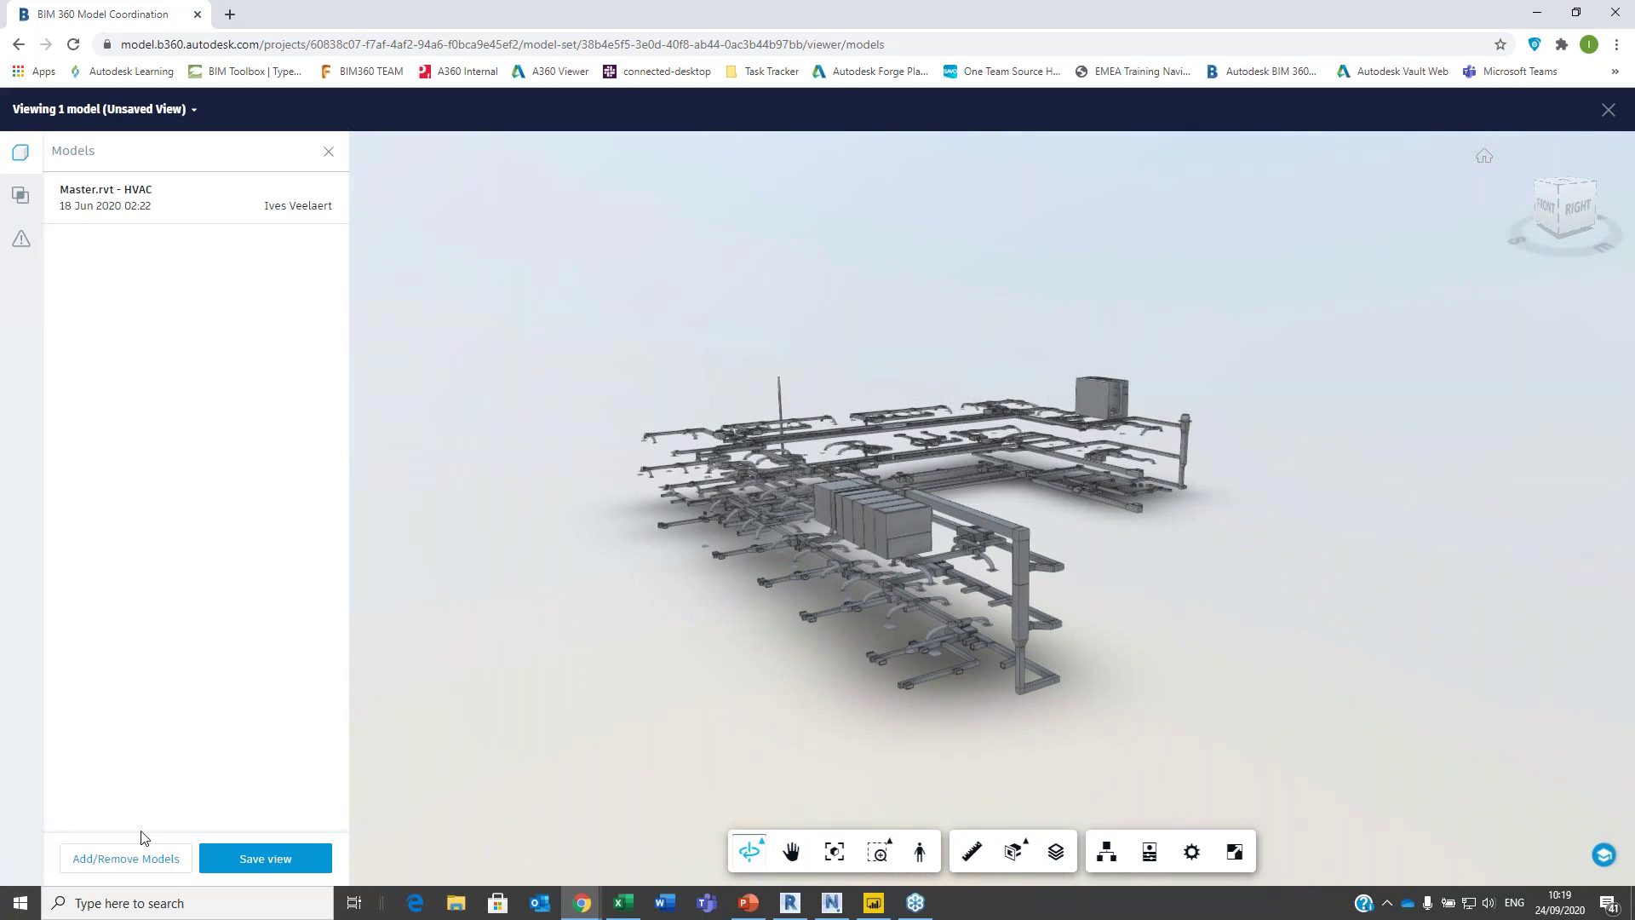
- Add the Master.rvt - Sanitary model to the current coordination view
click(126, 859)
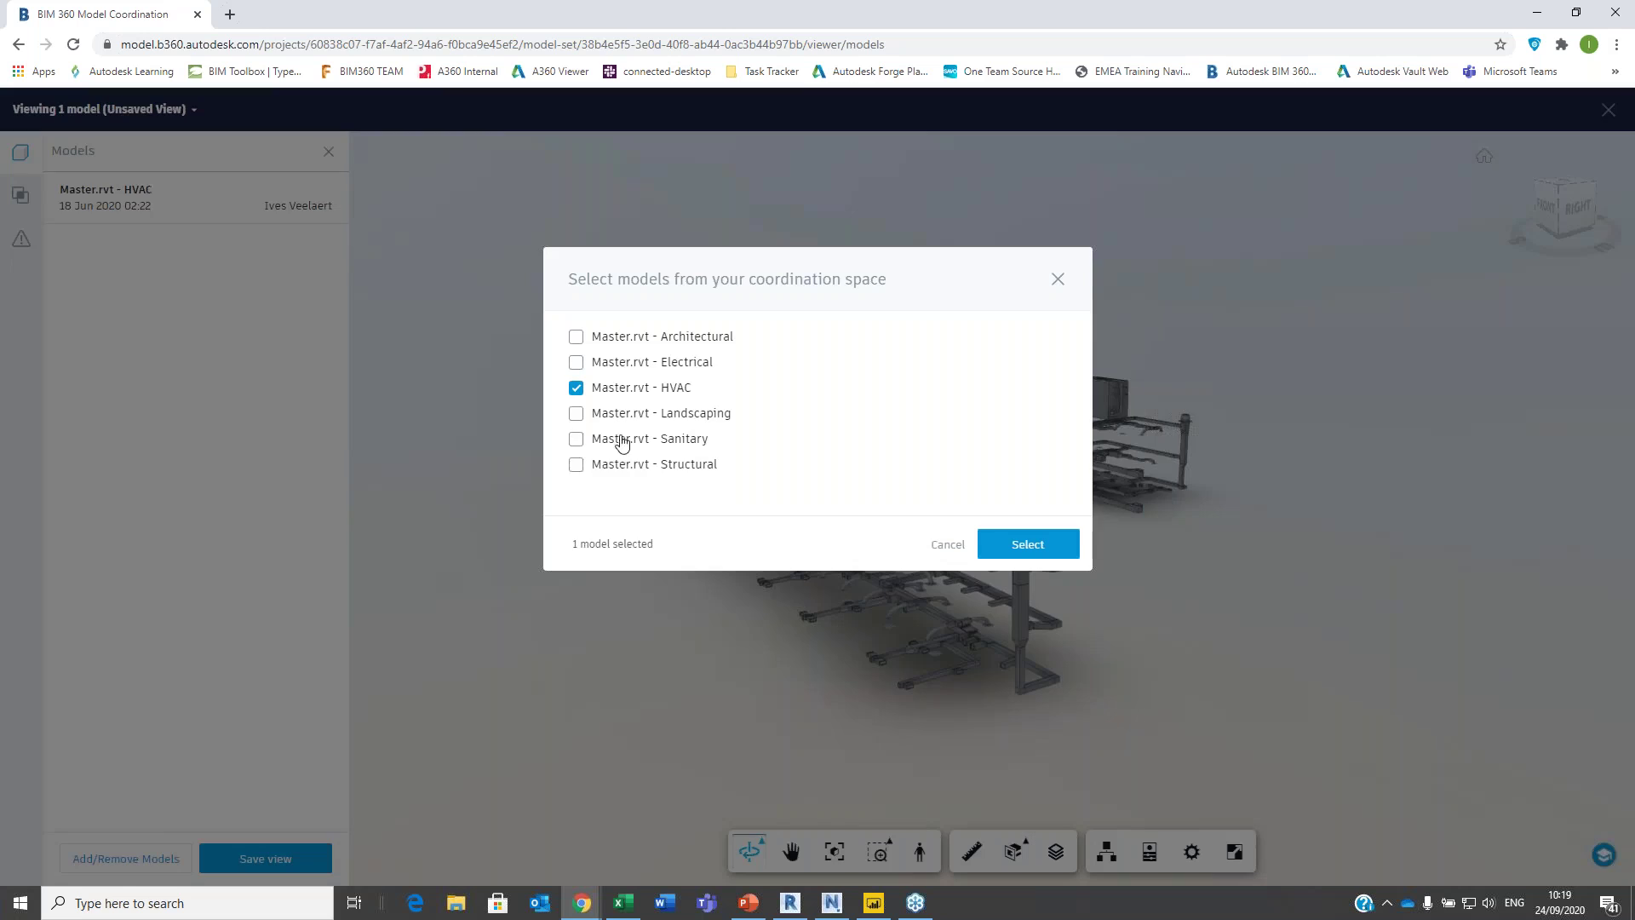
click(576, 439)
click(1028, 543)
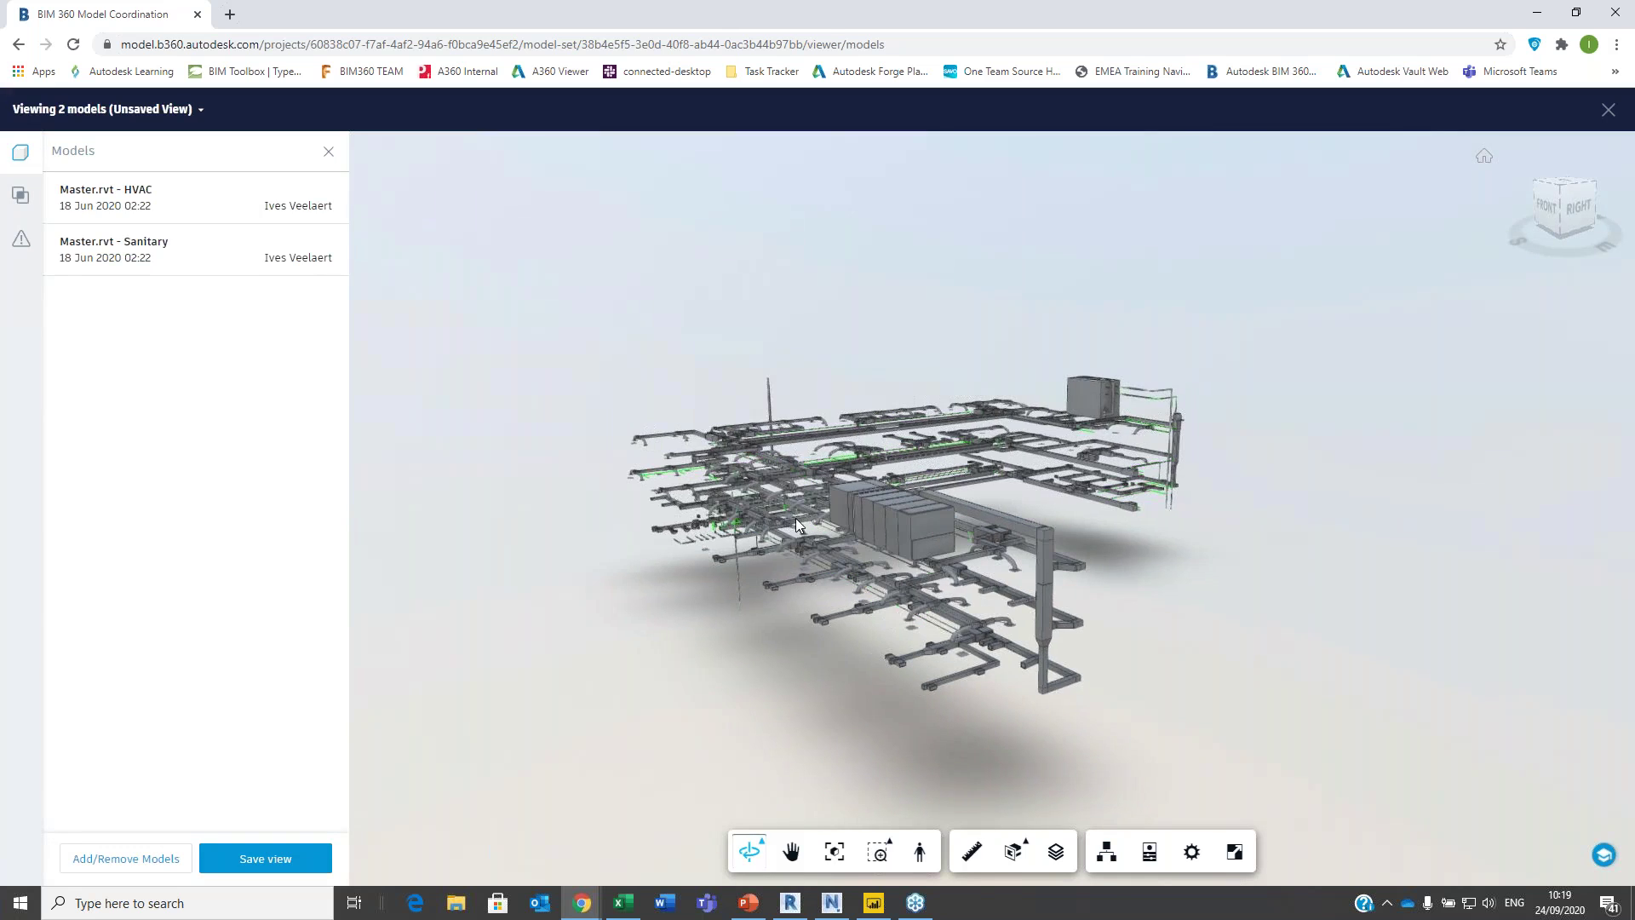
- Examine the properties and dimensions of the rectangular duct beside the sanitary fixtures, and clear the selection
drag(795, 518, 708, 564)
scroll(703, 545, up, 3)
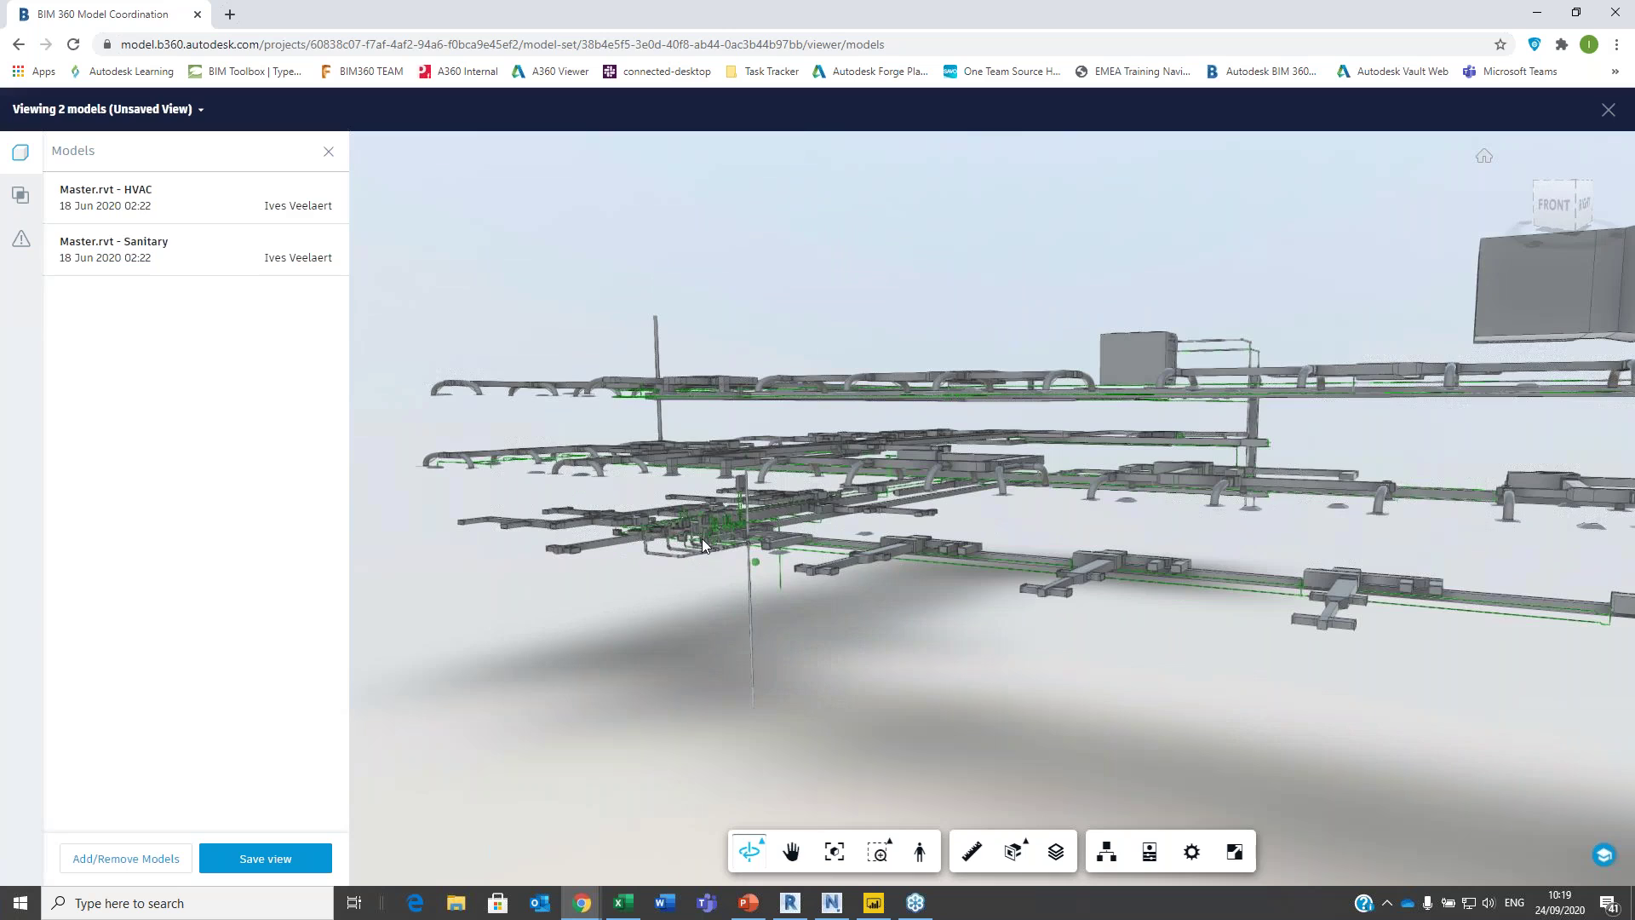
scroll(703, 545, up, 5)
drag(703, 545, 752, 391)
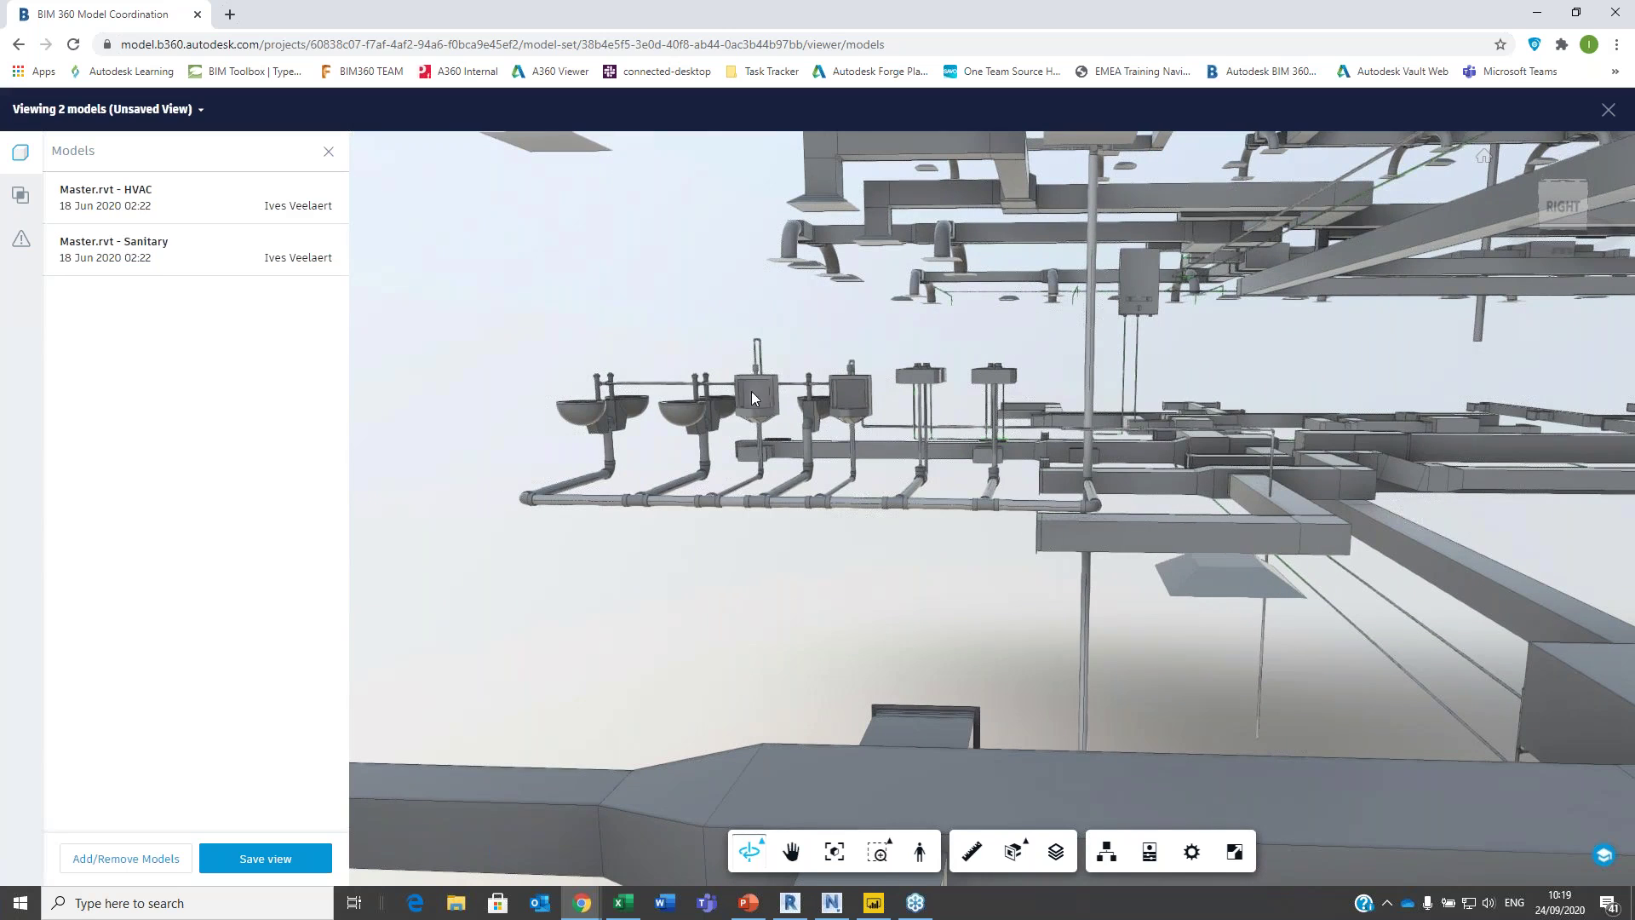
click(1113, 530)
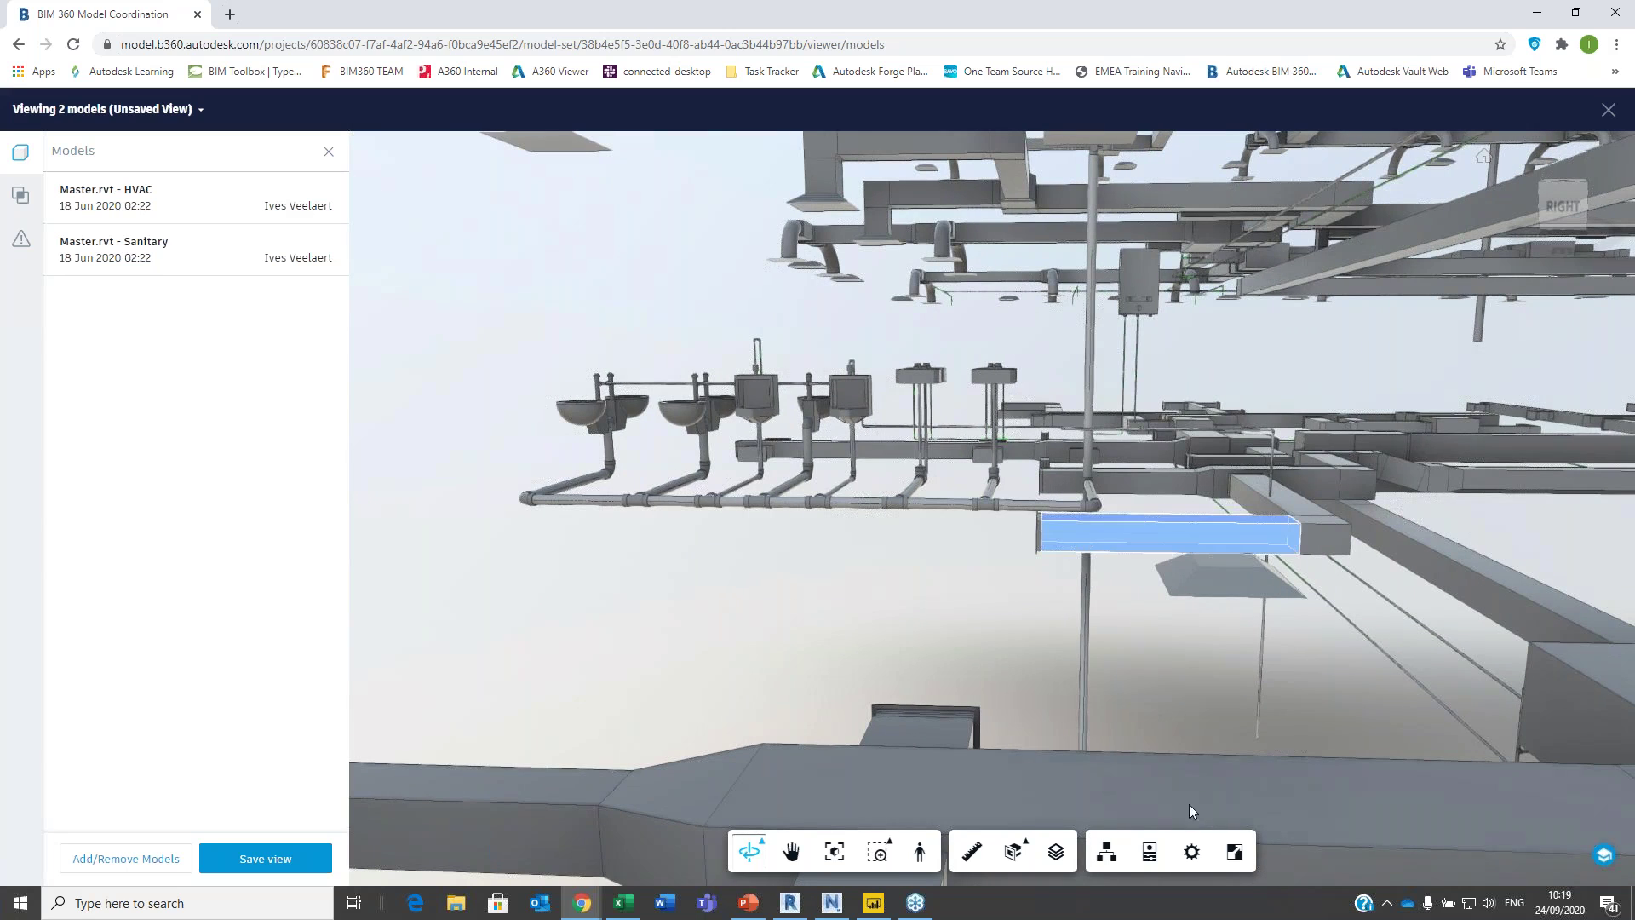
click(1150, 852)
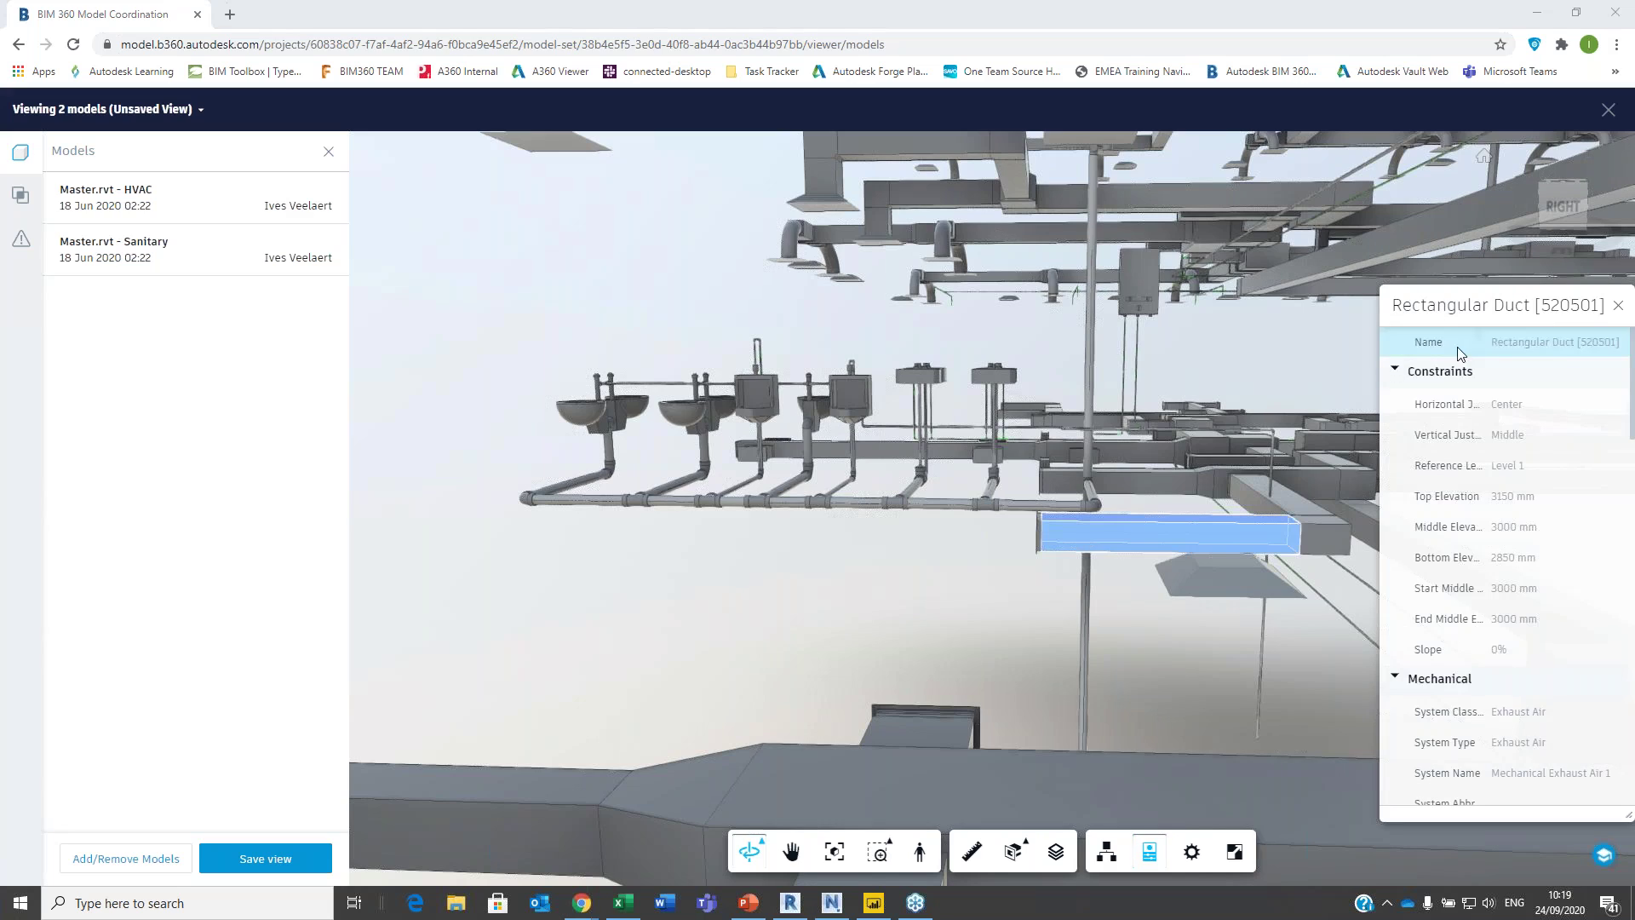
scroll(1500, 610, down, 8)
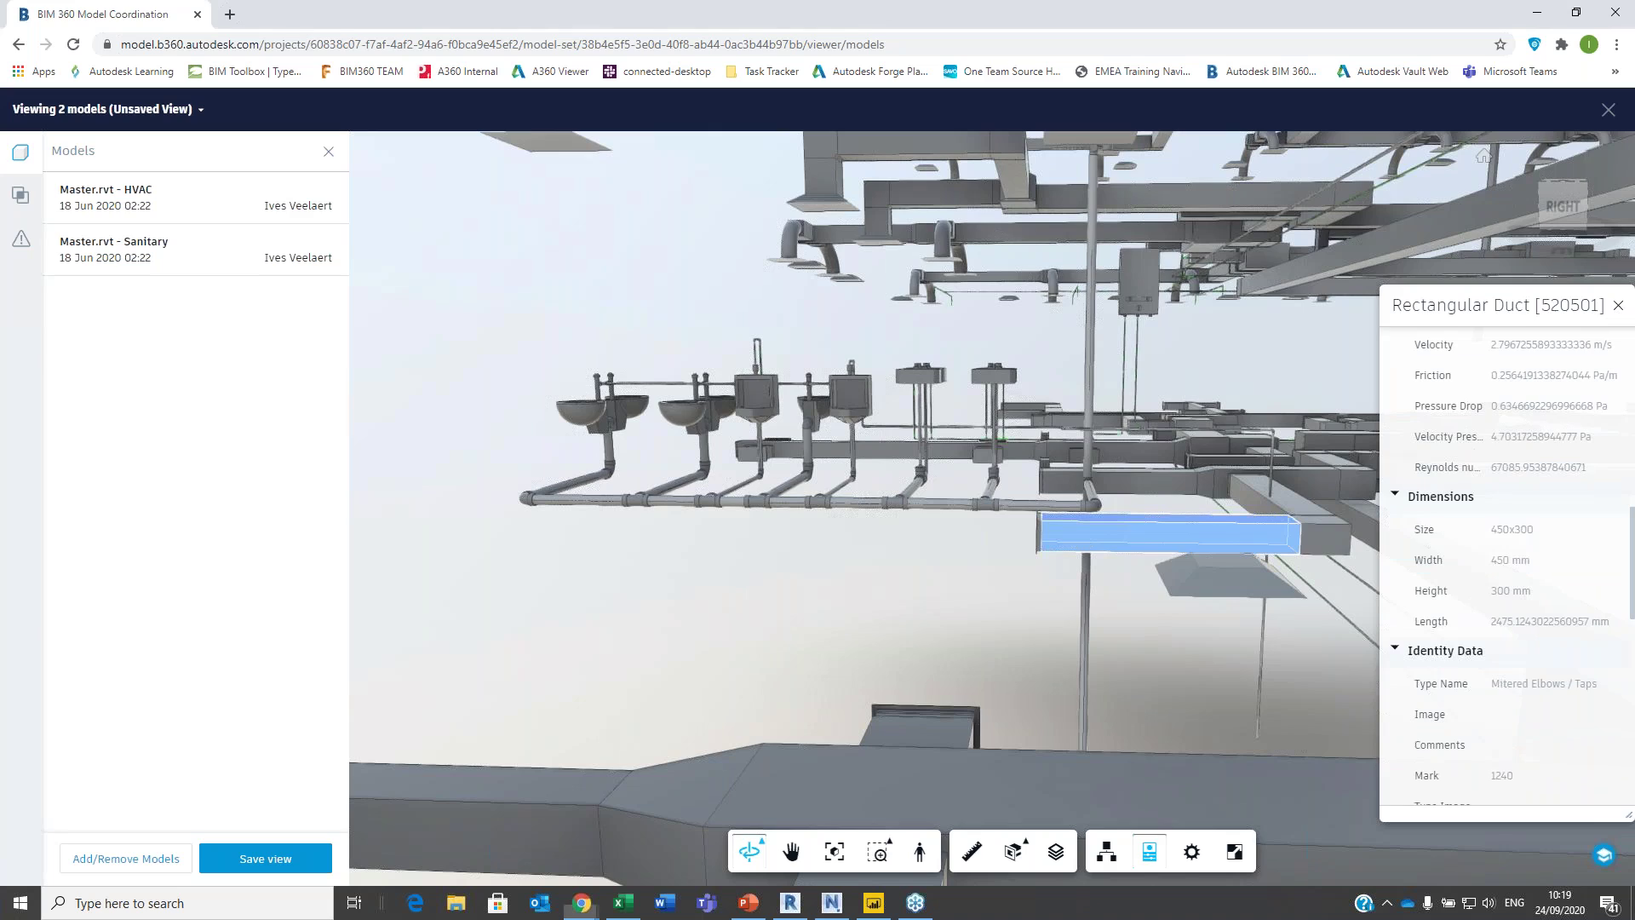
click(1618, 307)
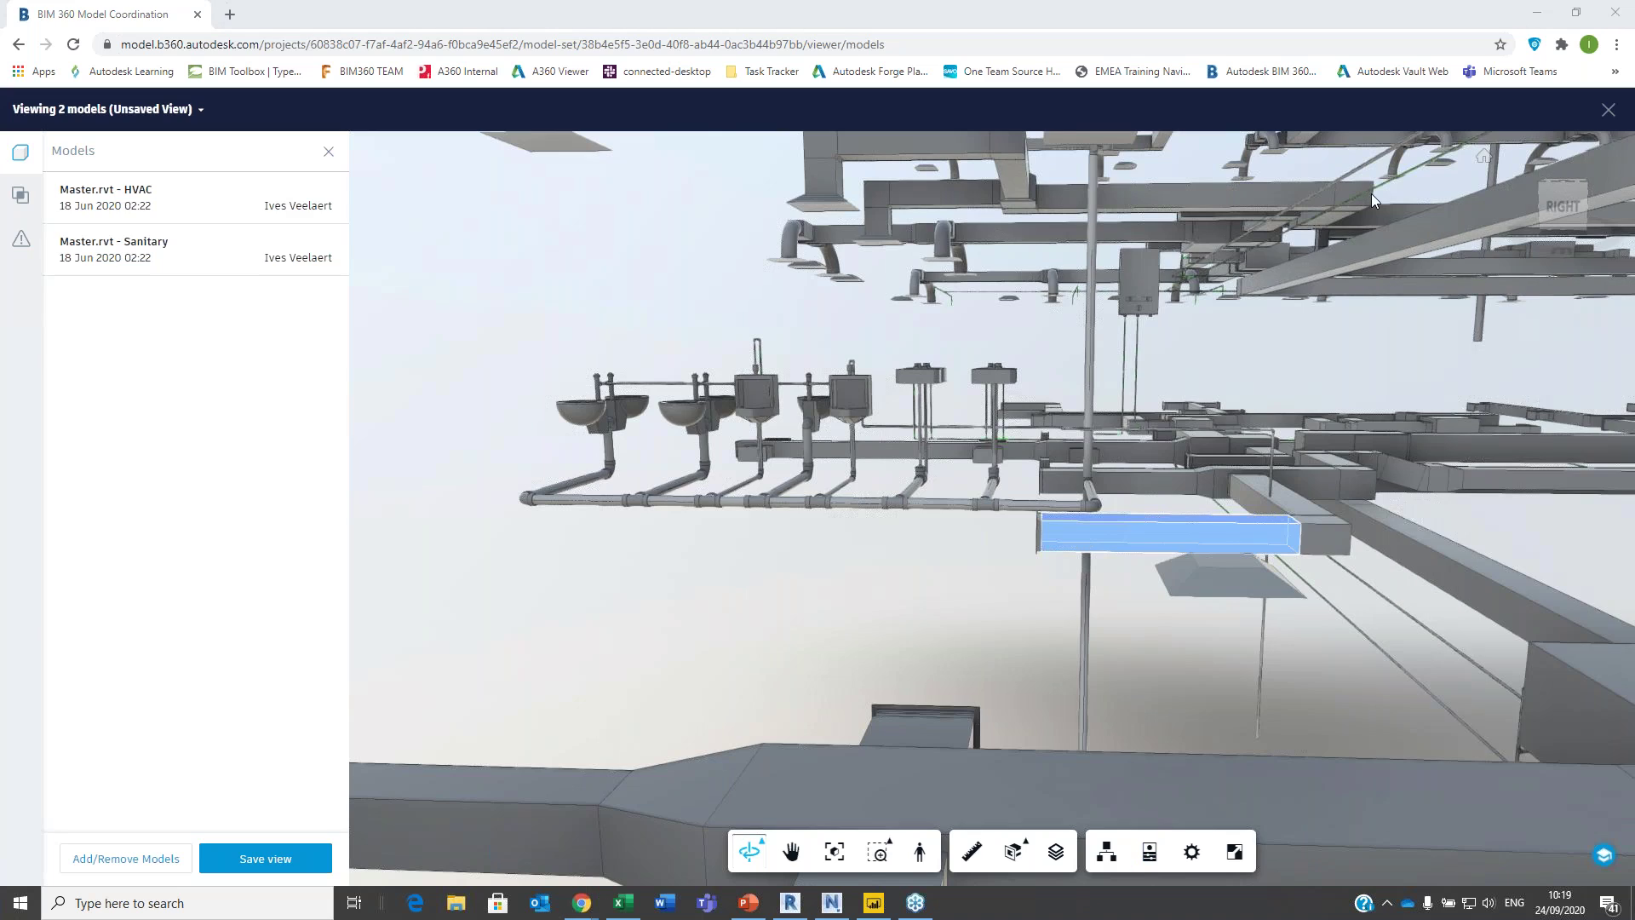
drag(1366, 217, 972, 479)
click(970, 474)
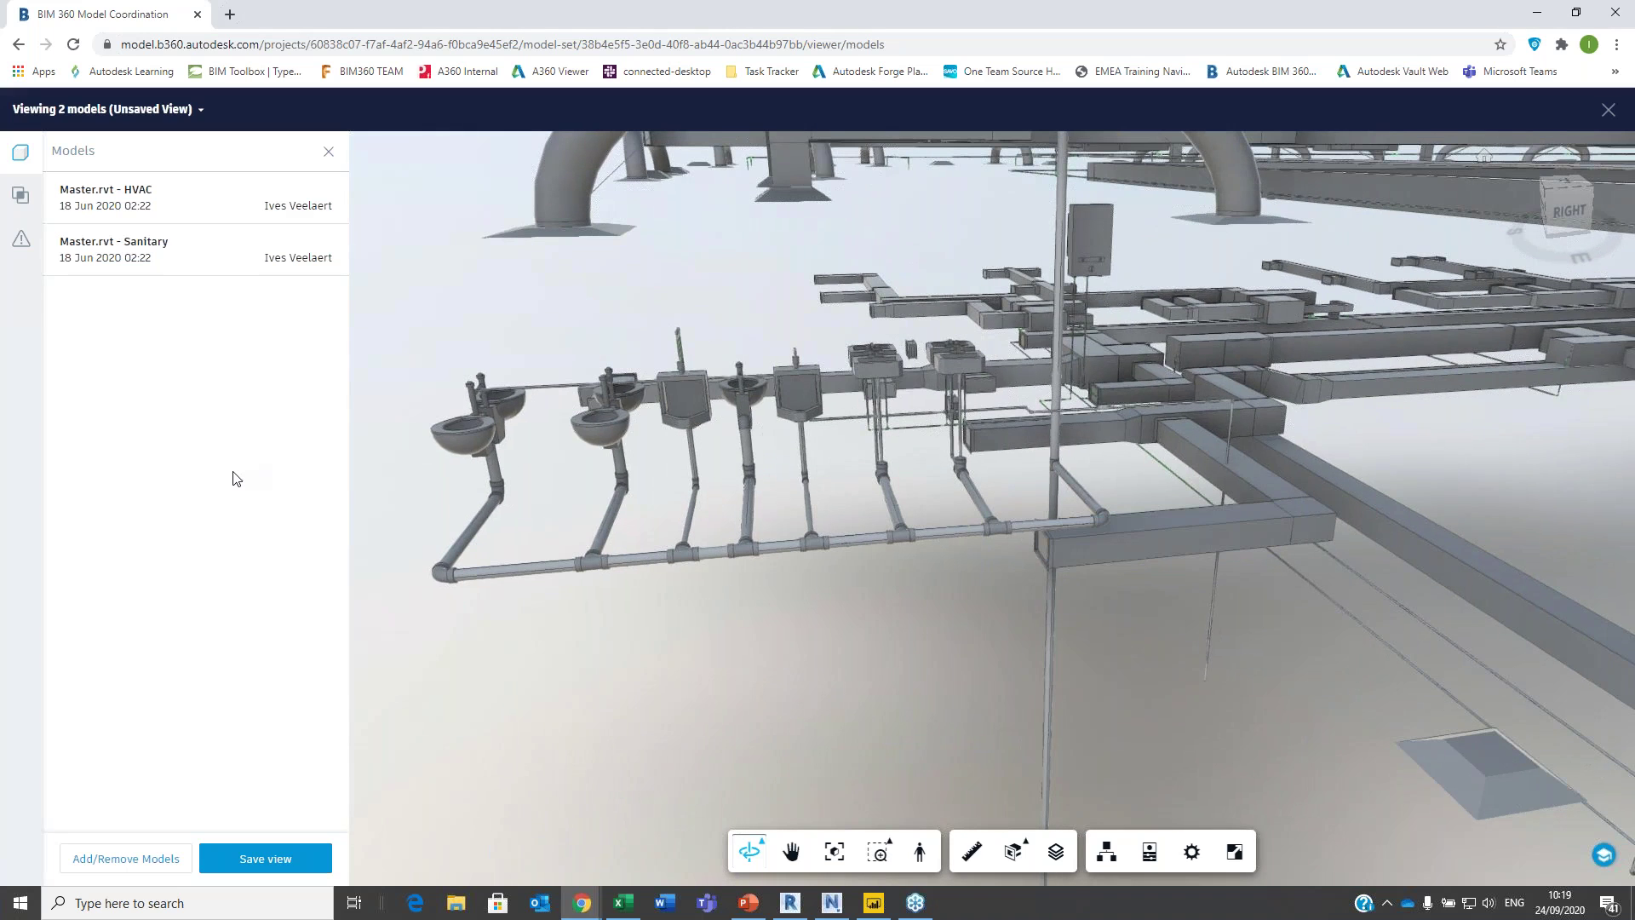
- Add the Master.rvt - Electrical model to the current view and look at the lighting fixtures below the sanitary piping
click(126, 858)
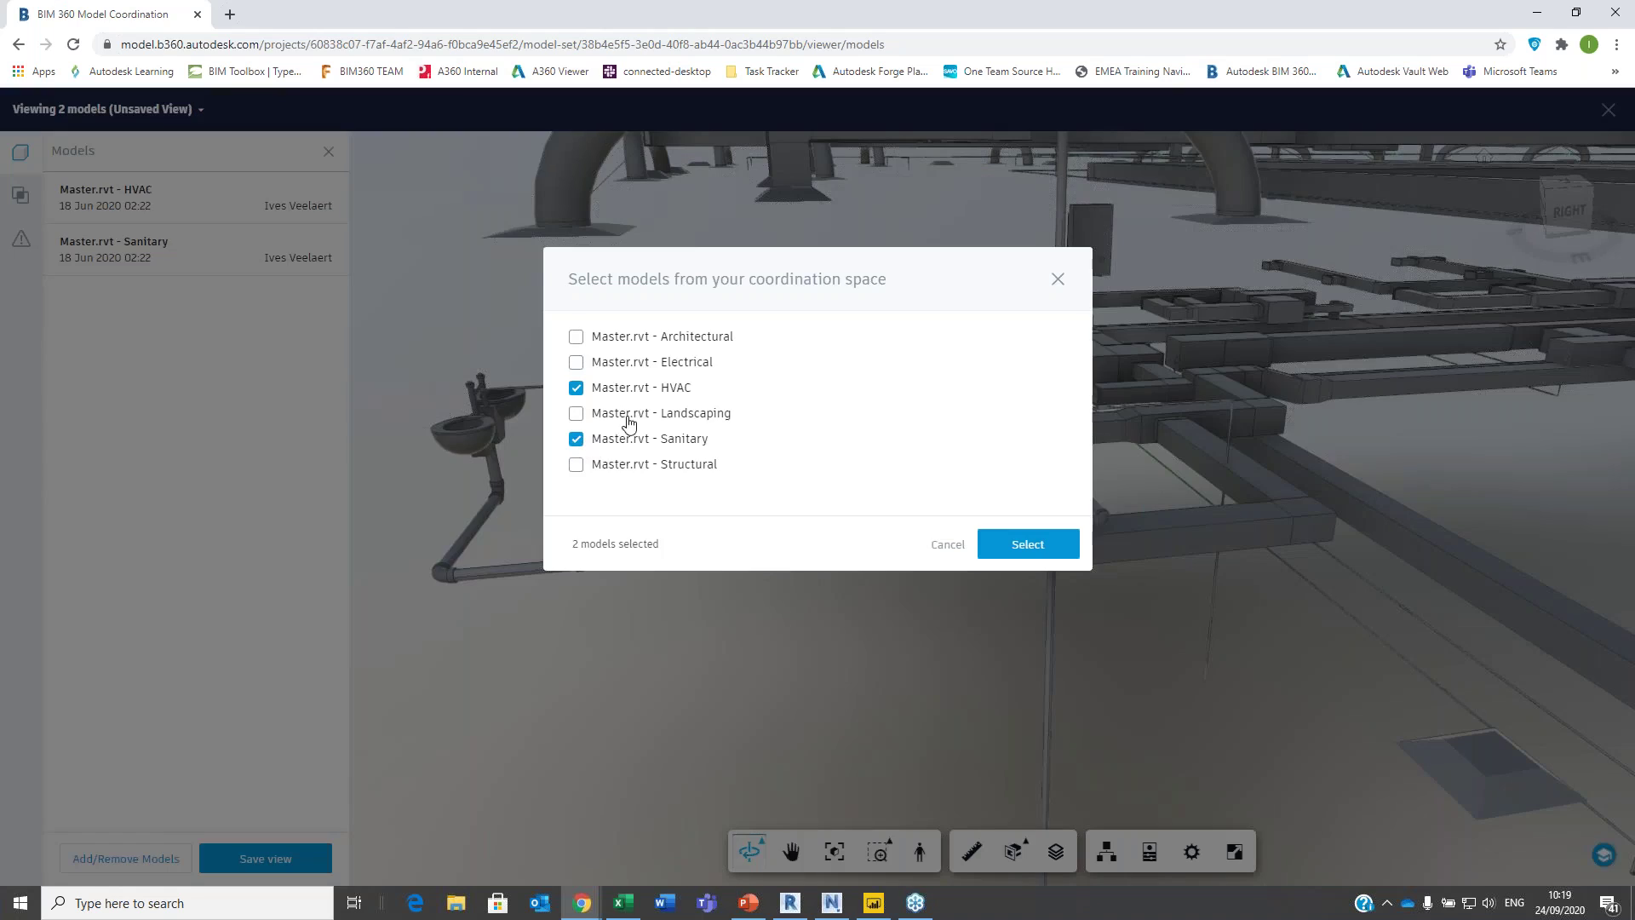
click(576, 363)
click(1046, 552)
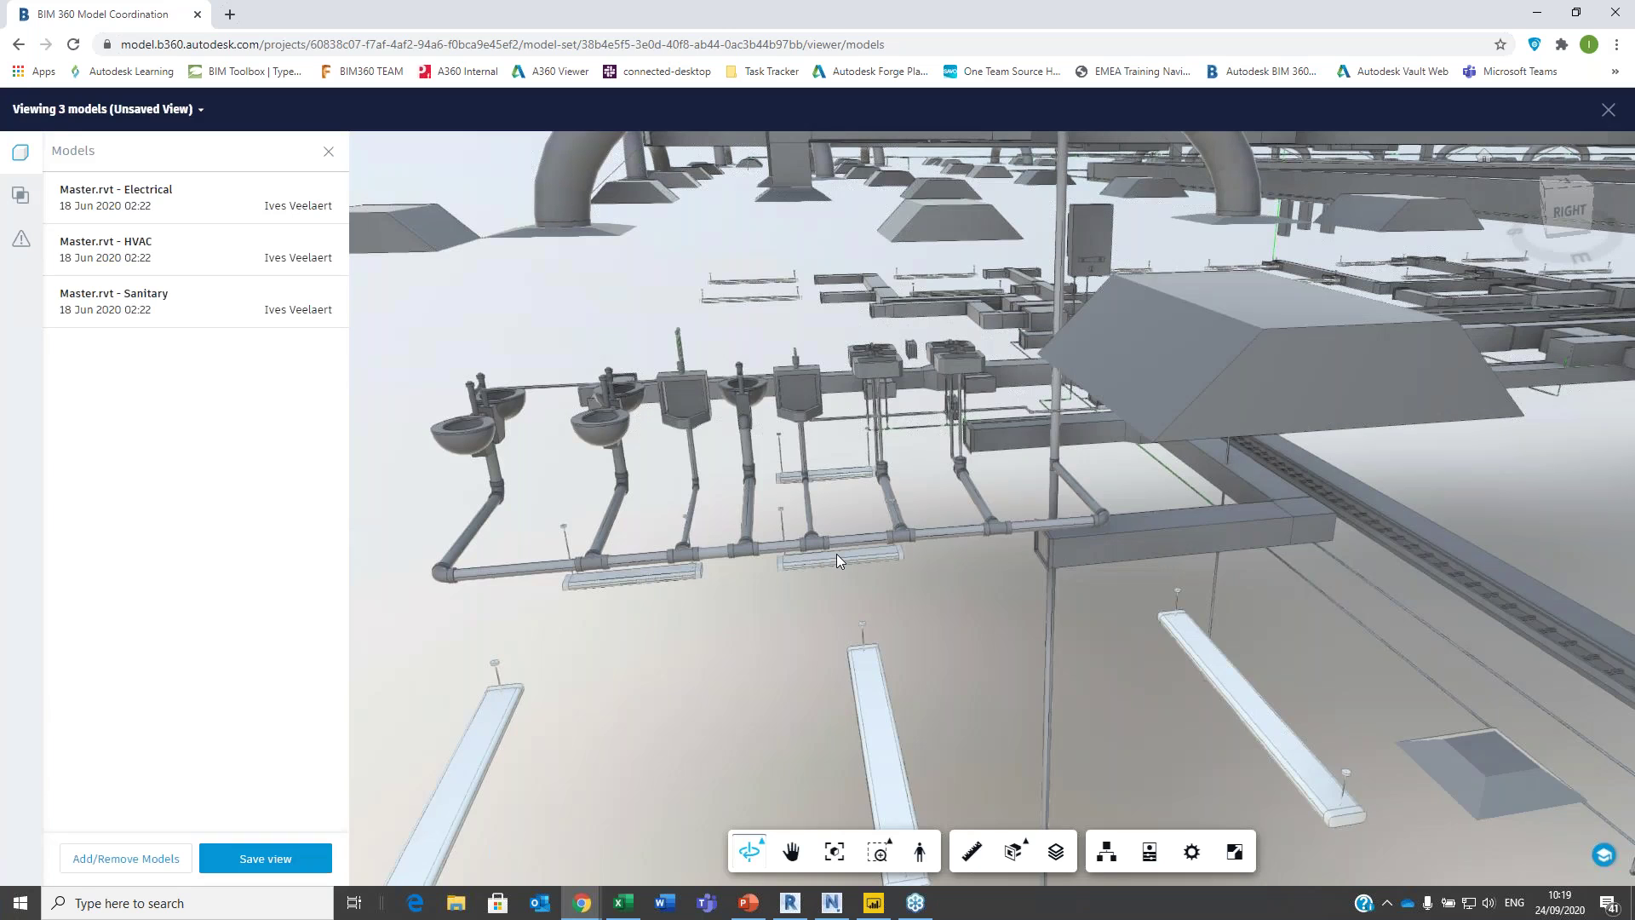
drag(861, 494, 816, 689)
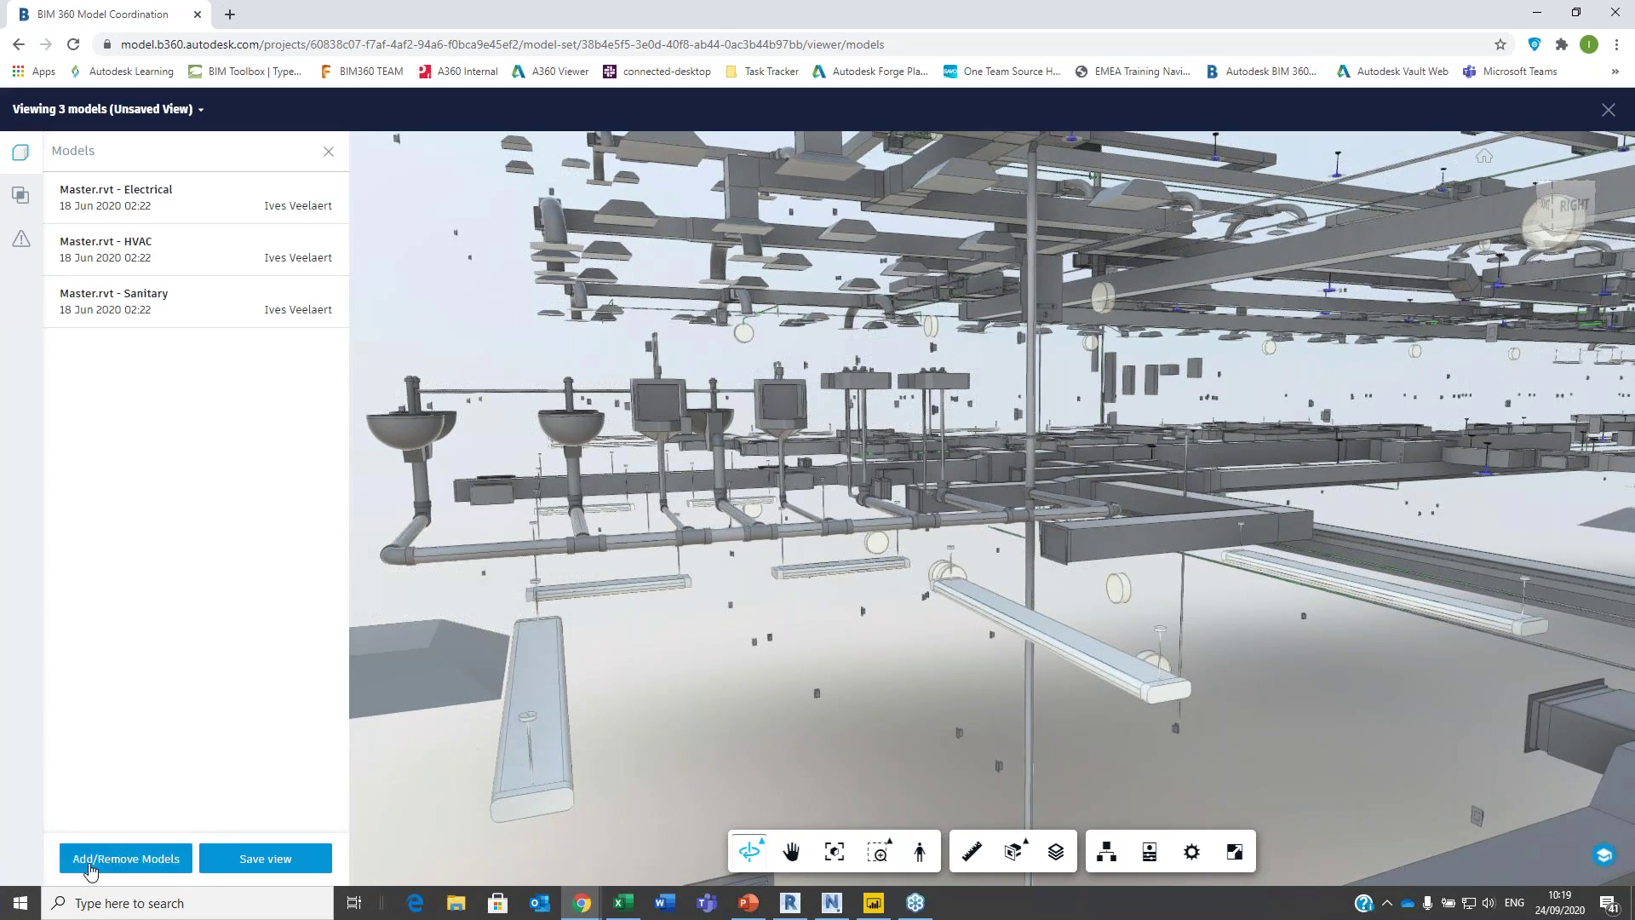
- Add the Master.rvt - Structural model to the current coordination view
click(126, 858)
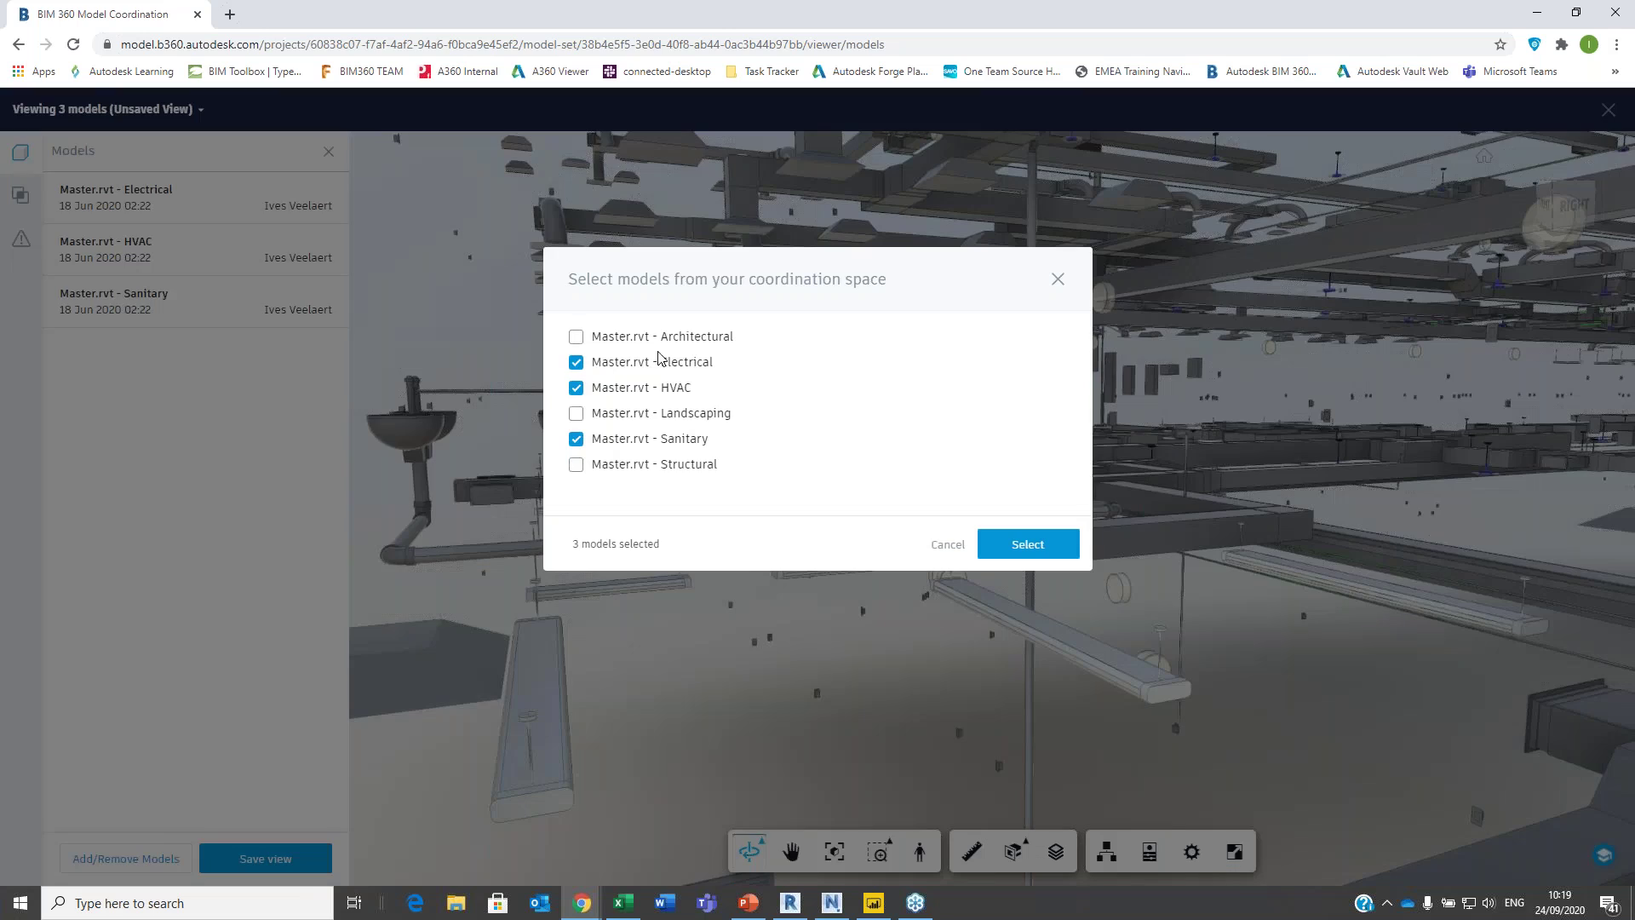
click(578, 416)
click(575, 413)
click(576, 464)
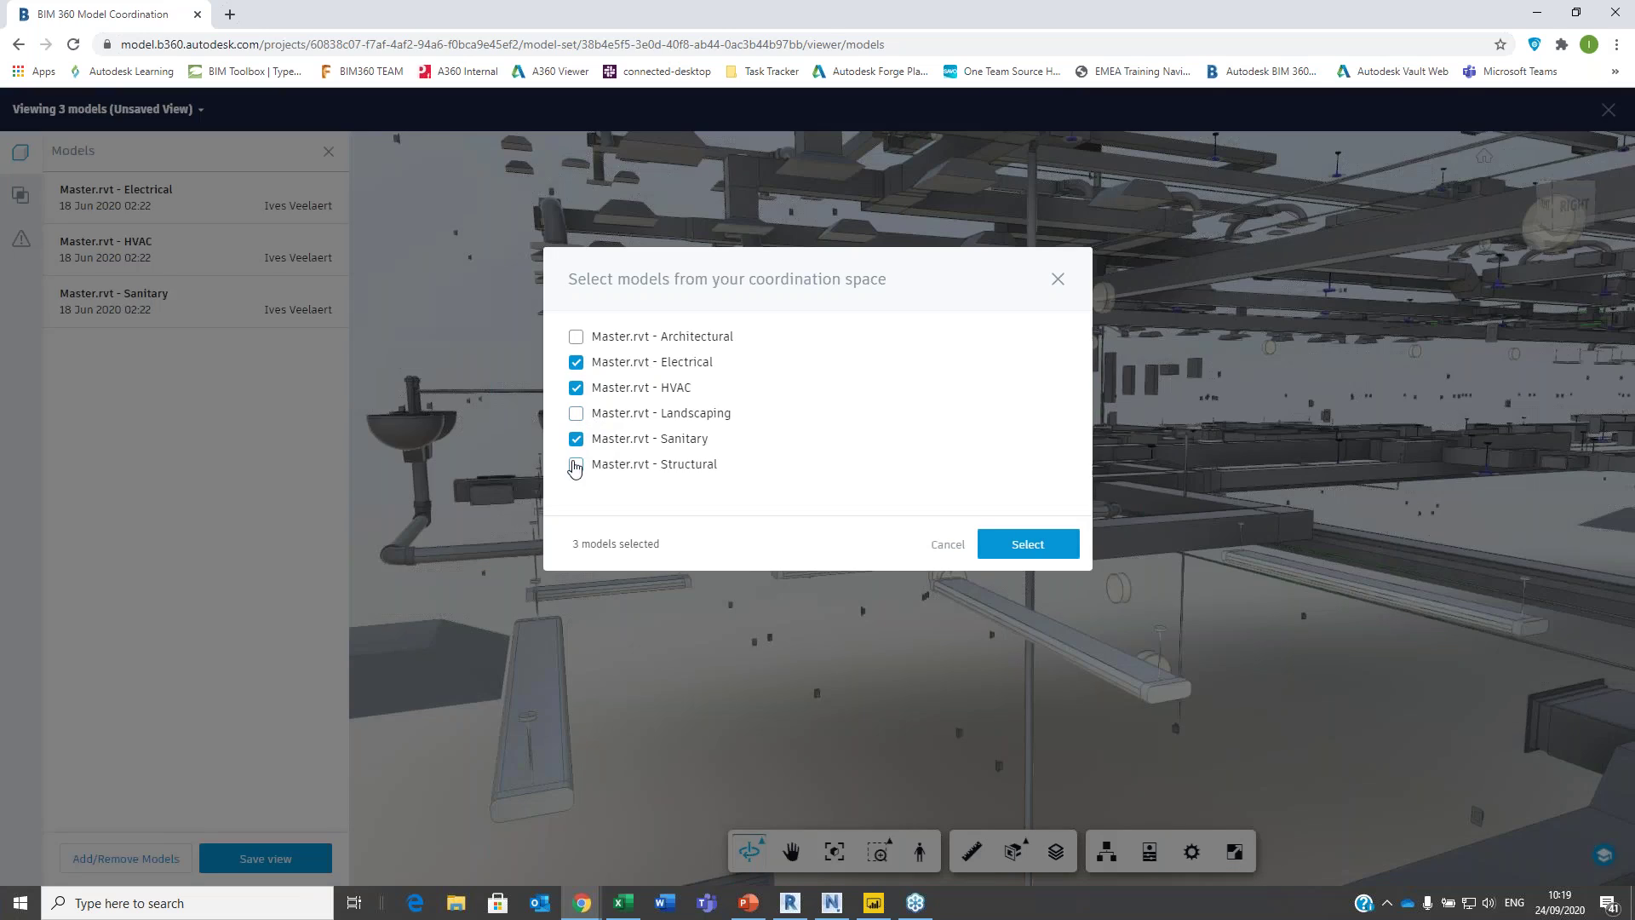
click(1011, 550)
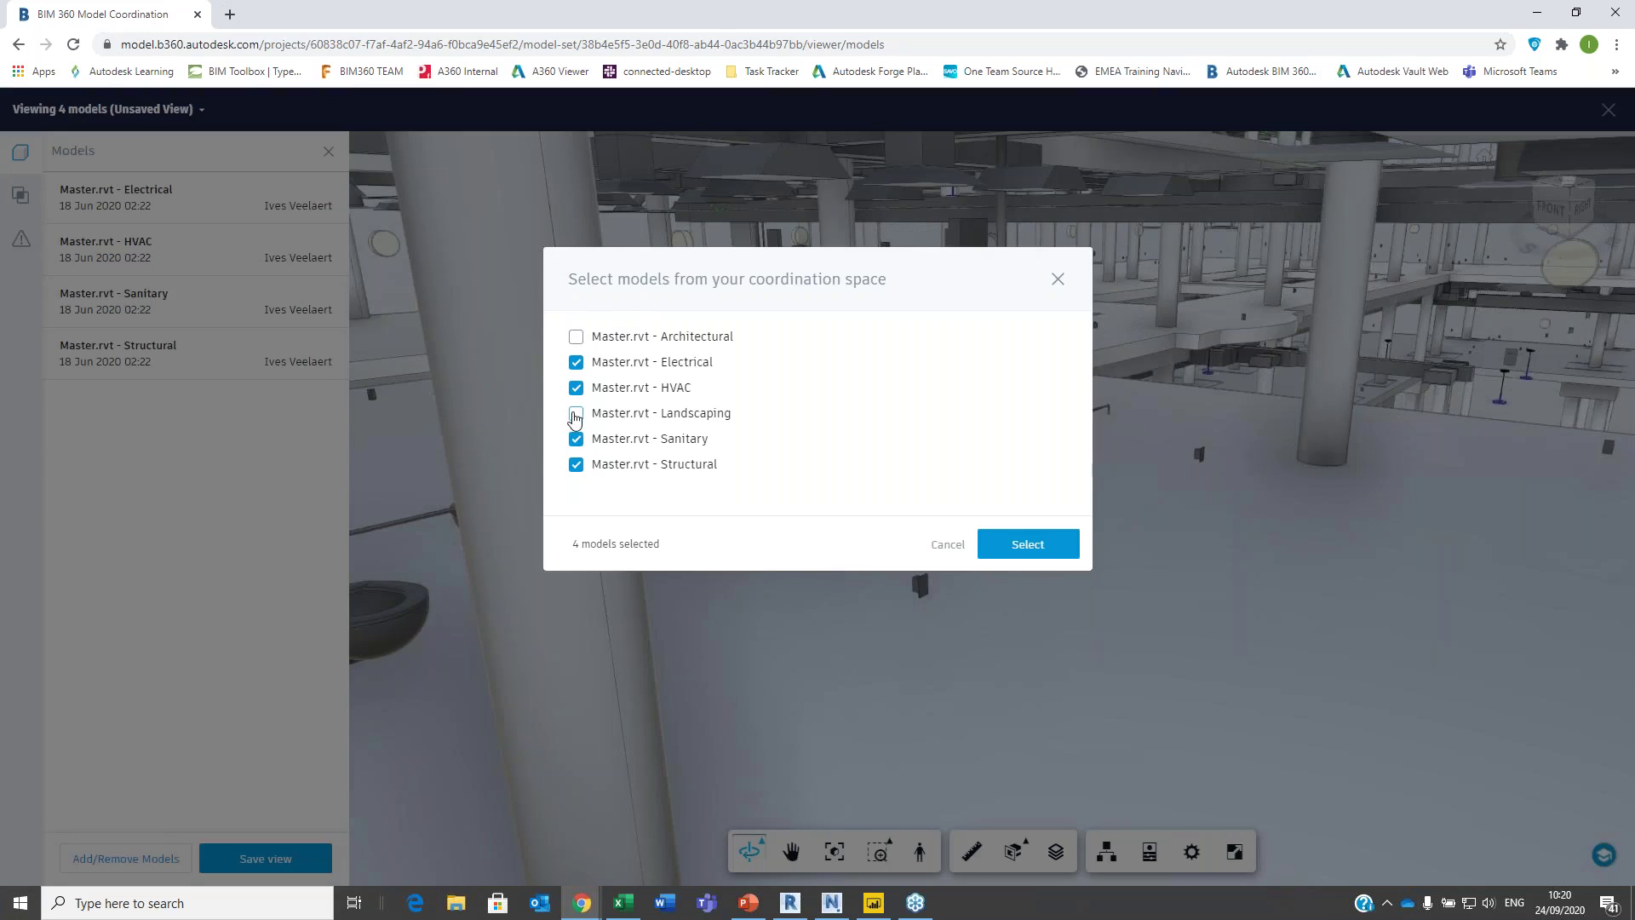
- Add the Master.rvt - Landscaping model to the current coordination view
click(576, 414)
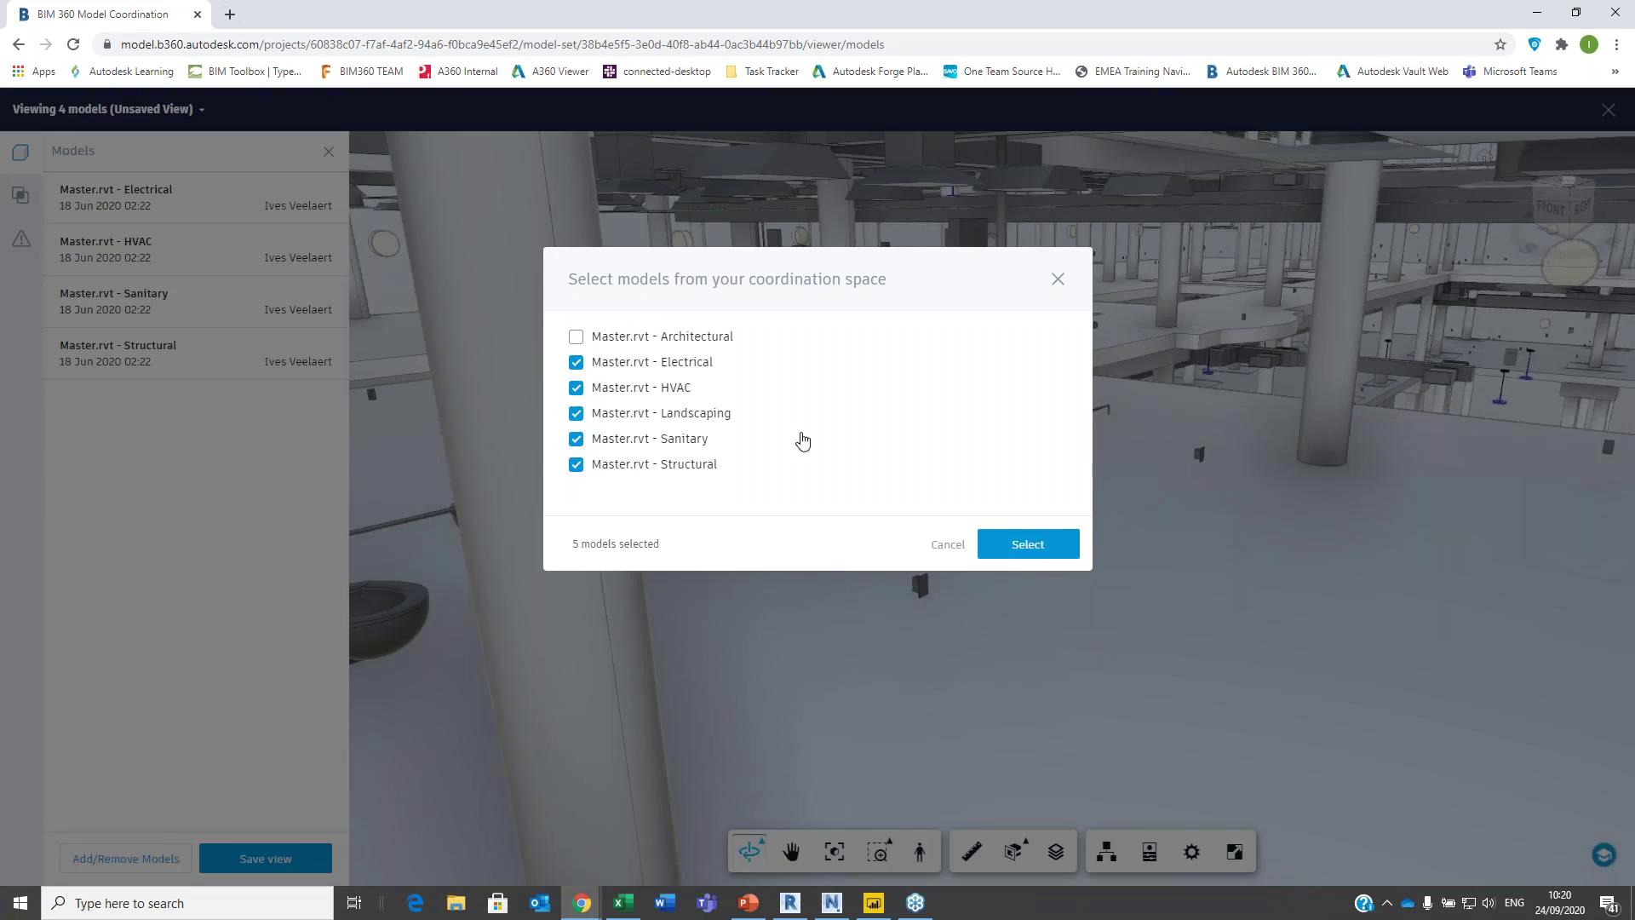
click(1025, 546)
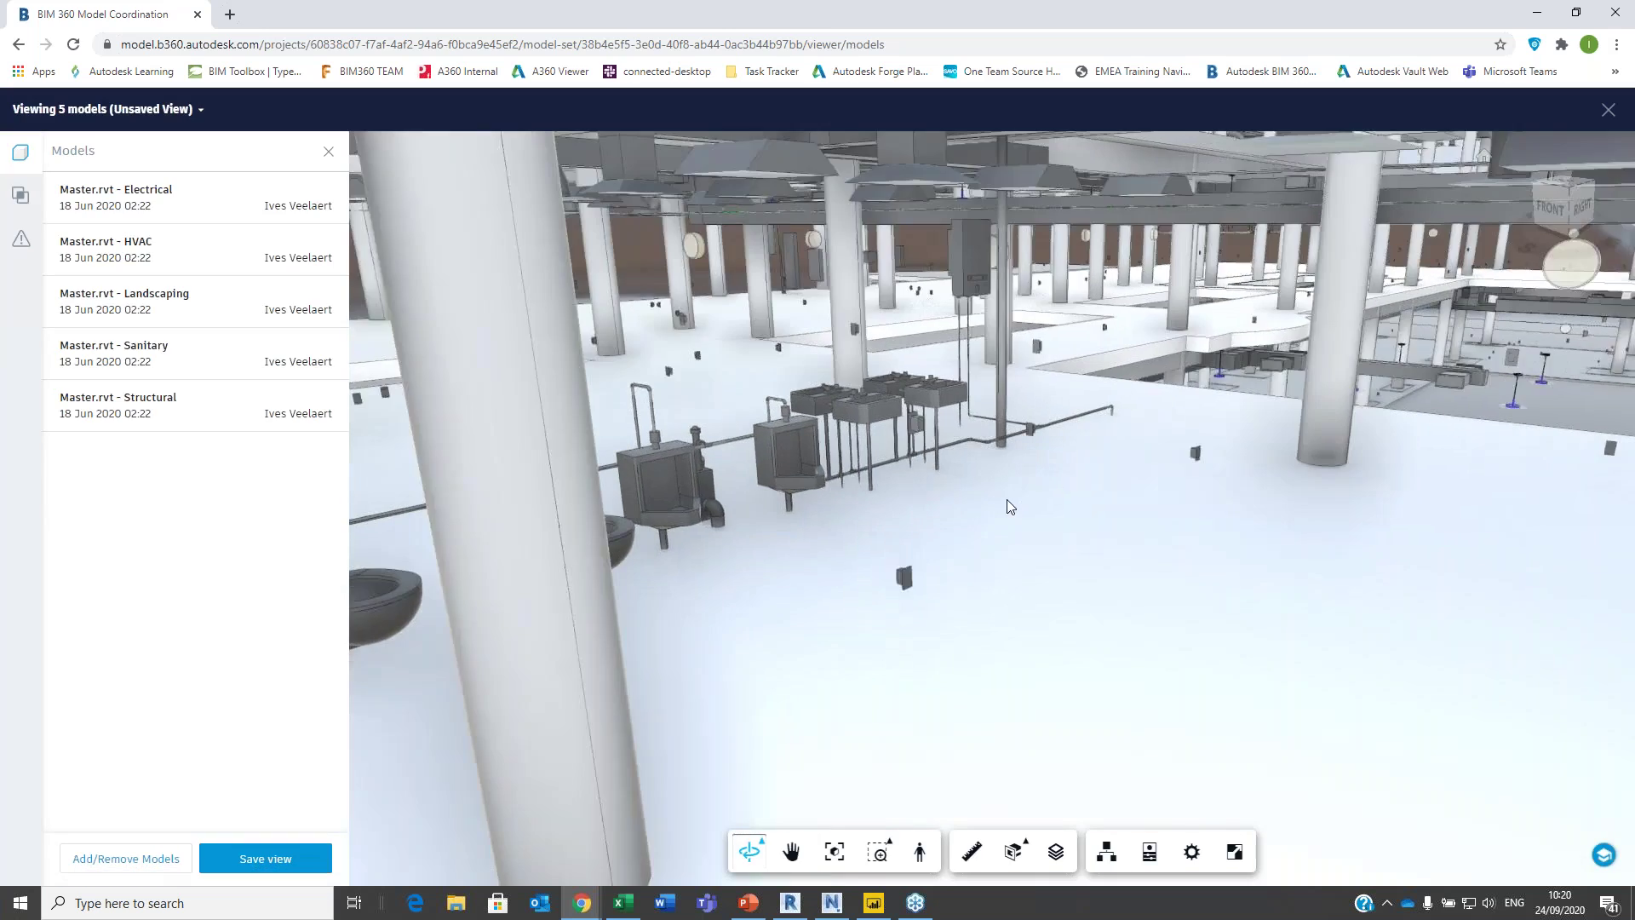
drag(1007, 500, 963, 500)
- Add the Master.rvt - Architectural model to the view and look over the complete building and its site from outside
click(76, 861)
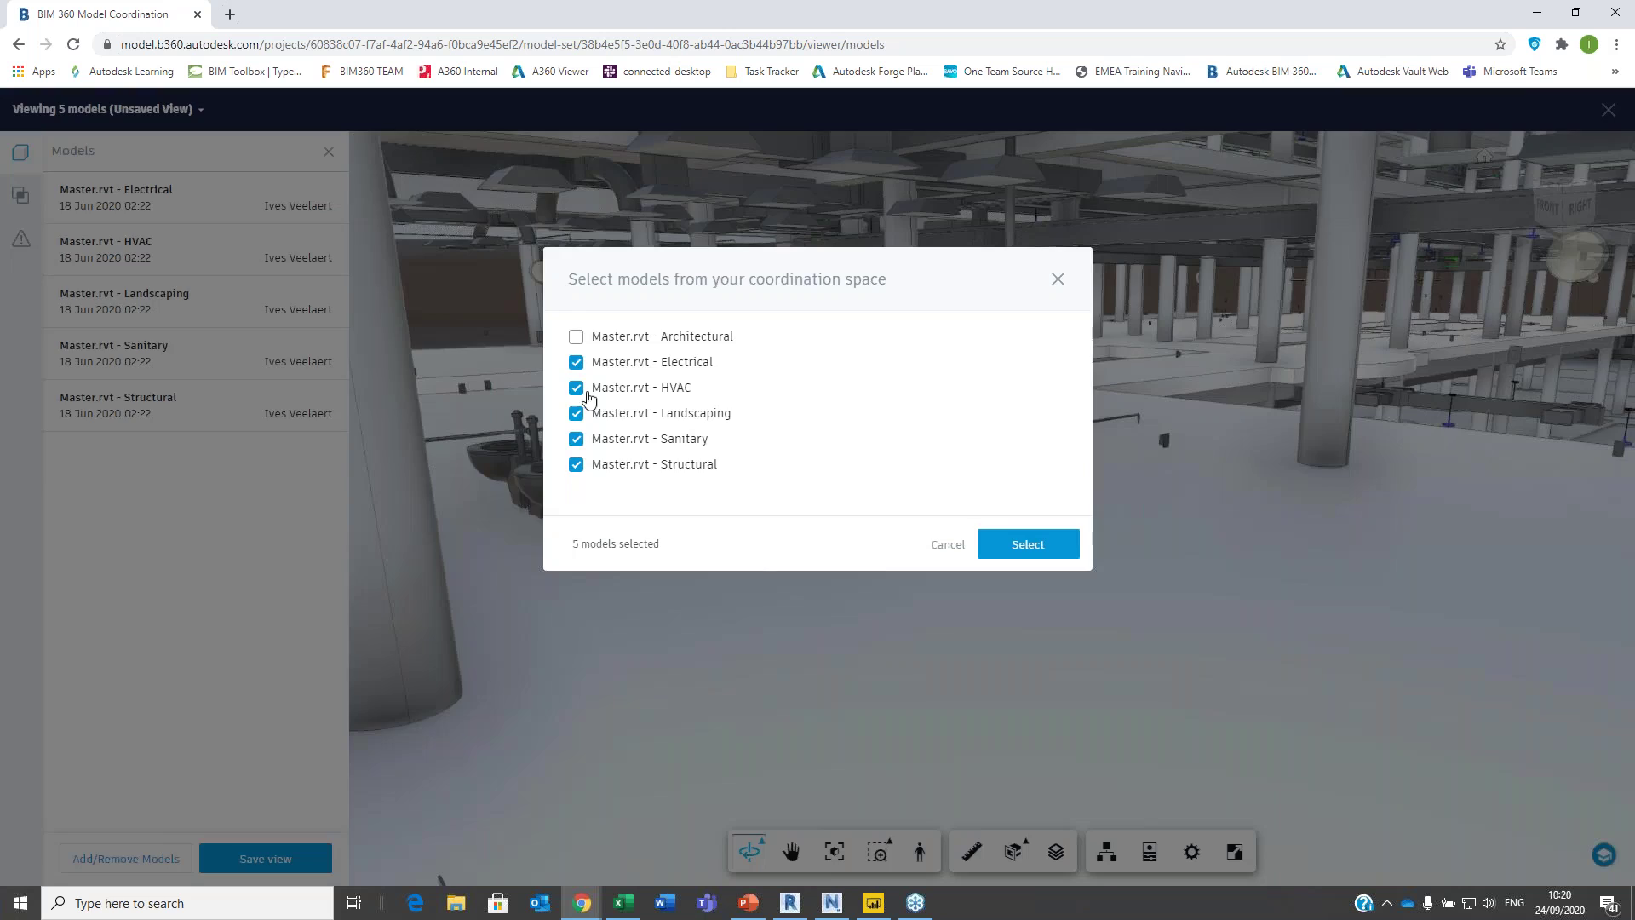
click(1030, 546)
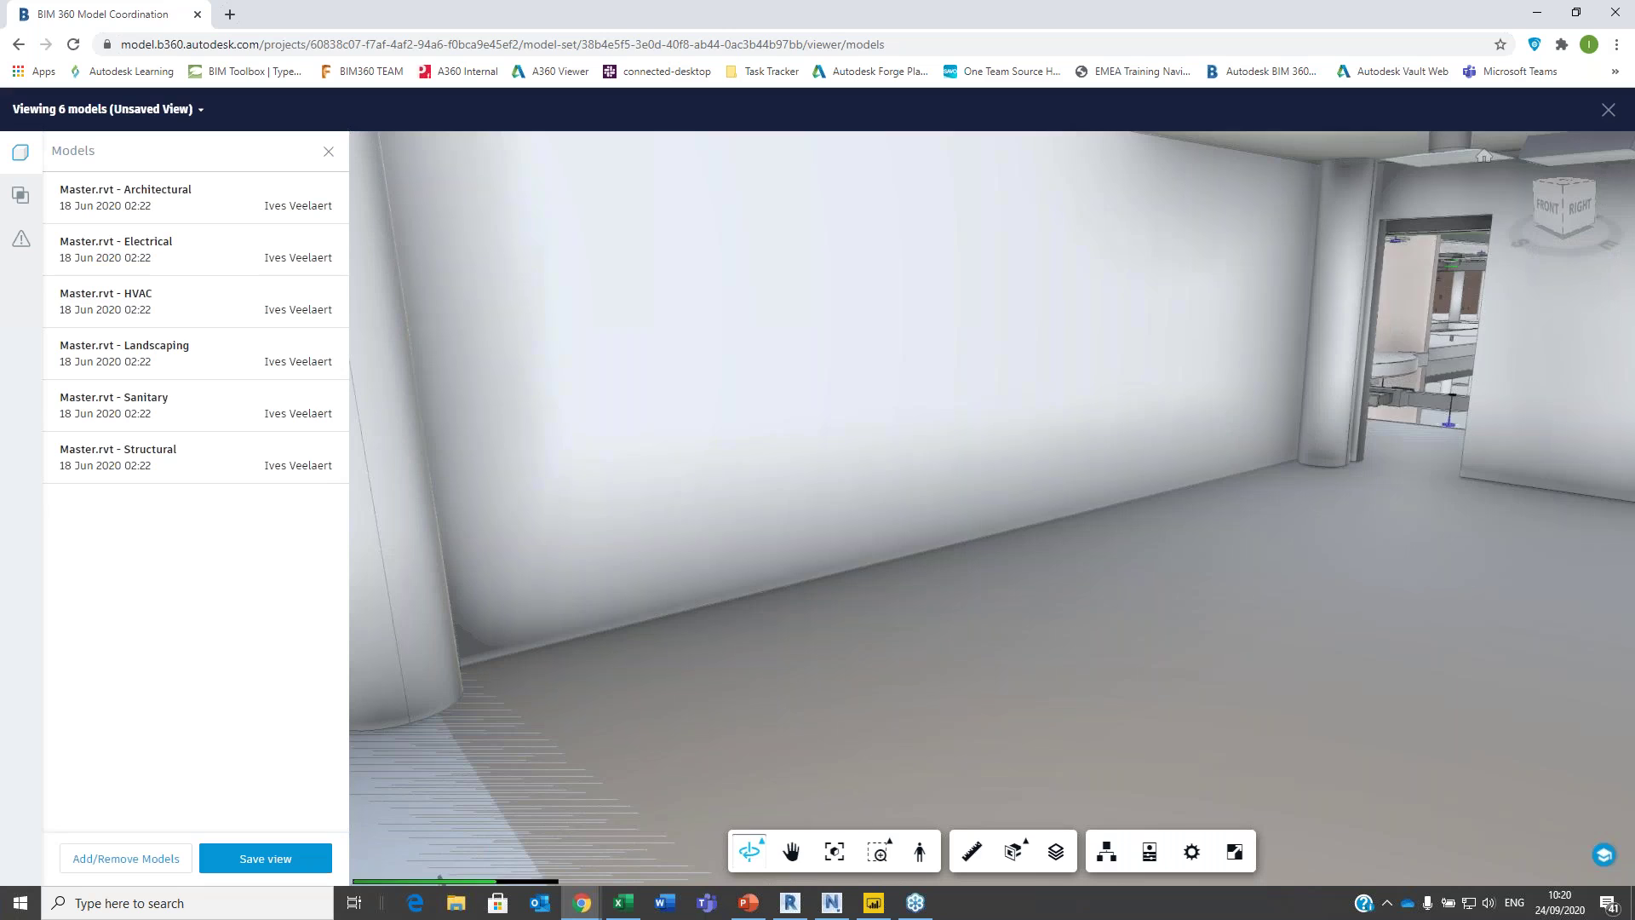
scroll(1085, 535, down, 5)
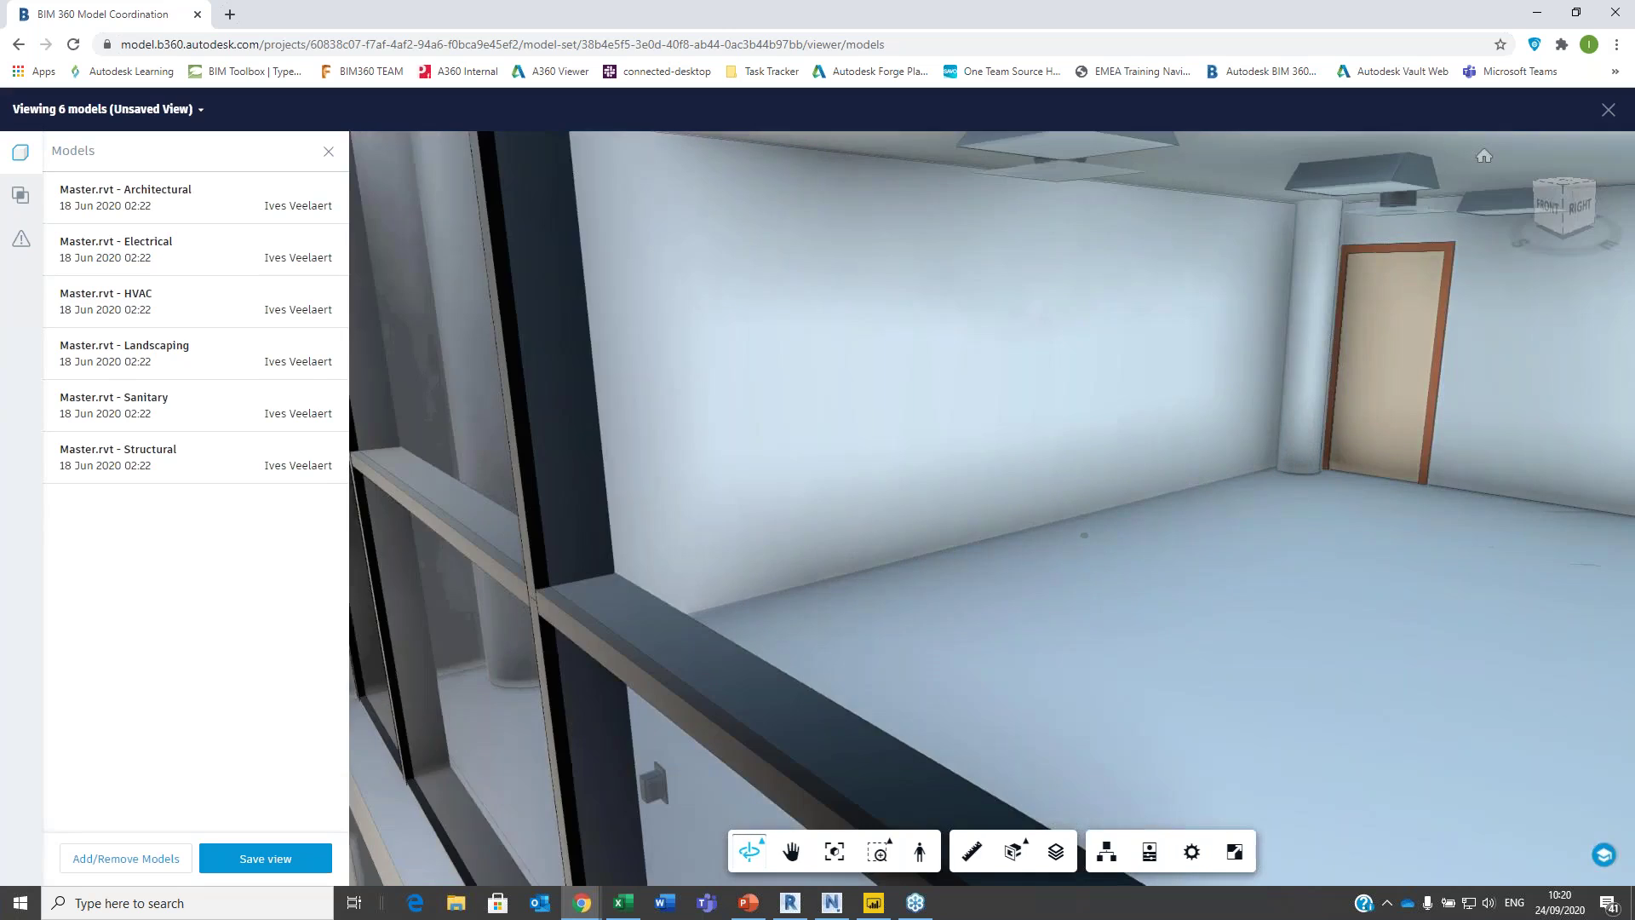
scroll(1085, 535, down, 10)
drag(1085, 535, 901, 562)
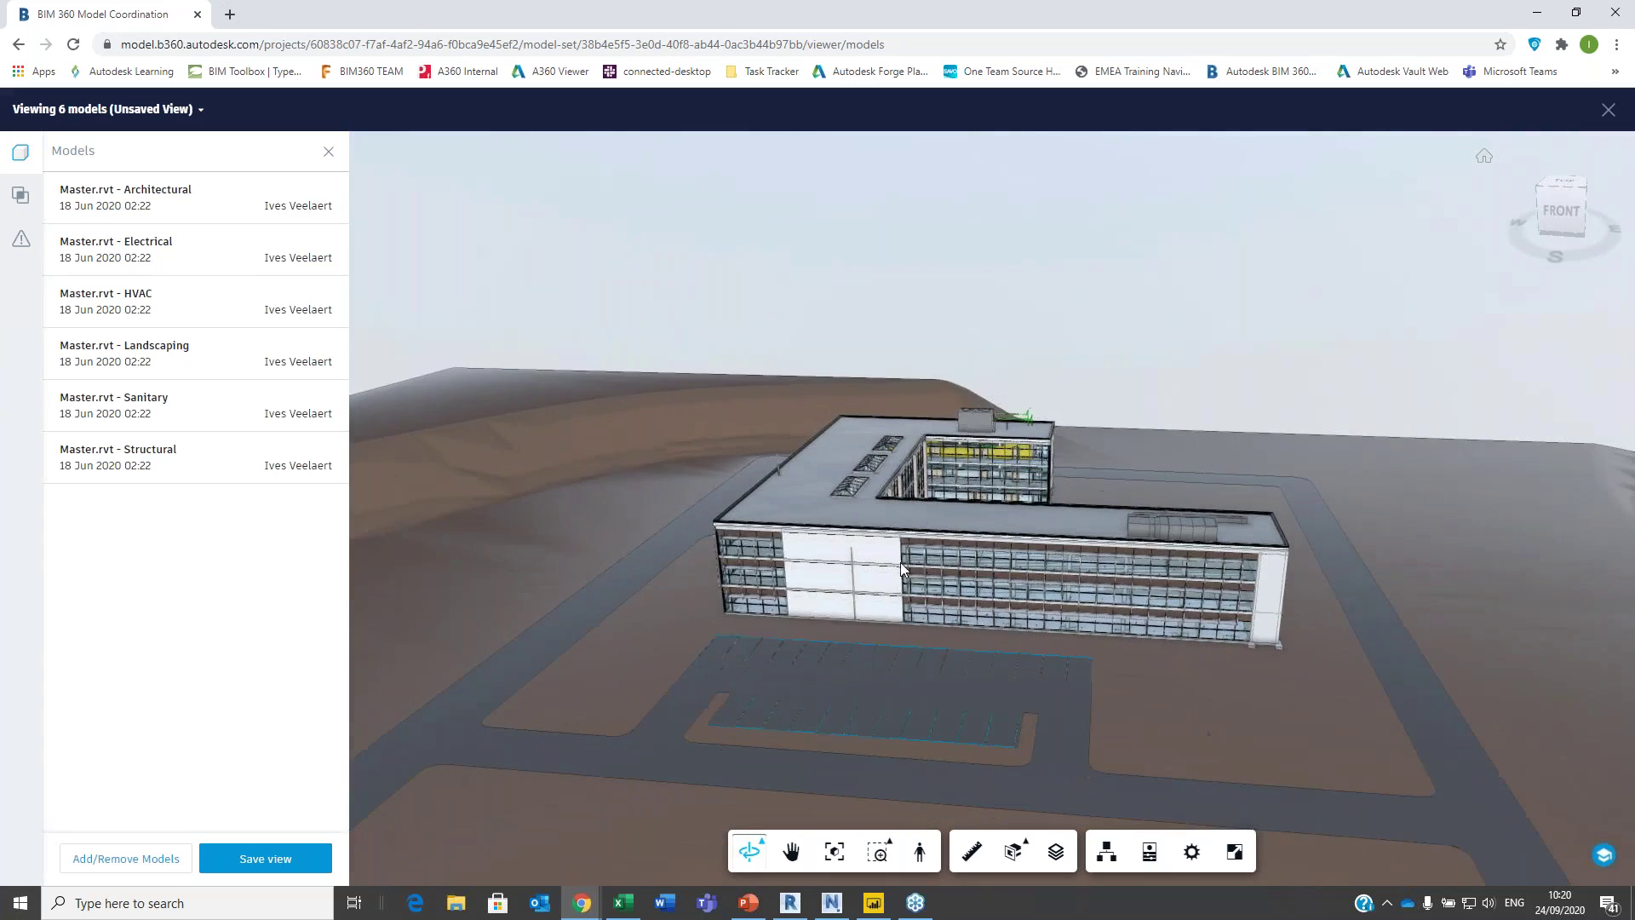
drag(1159, 504, 939, 543)
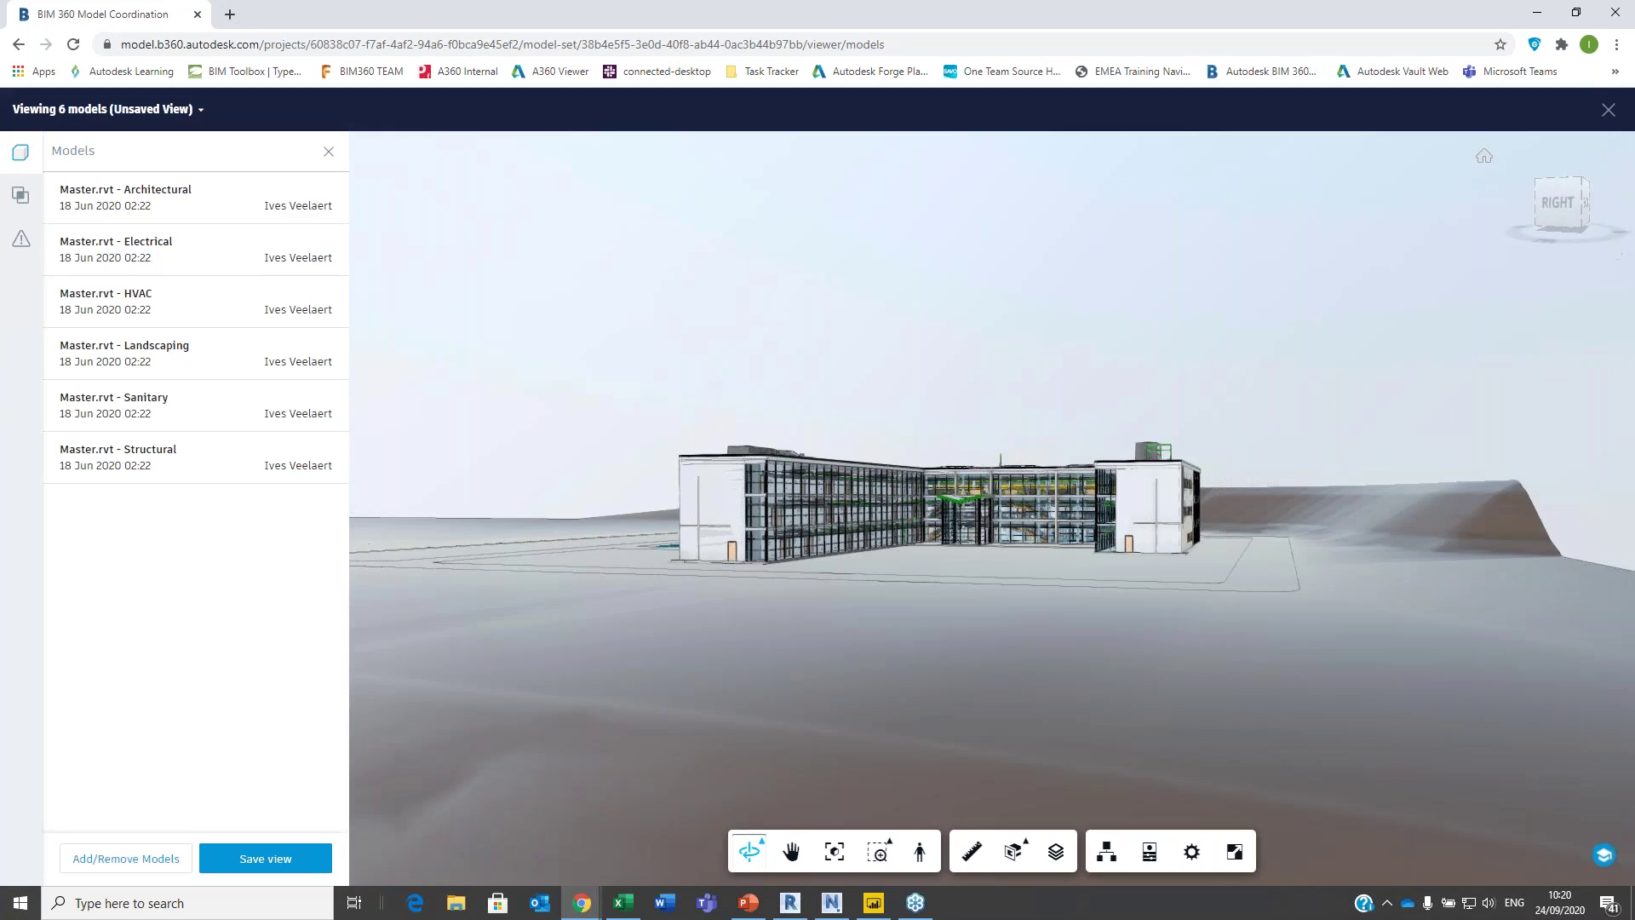
- Close the combined view and clear the selection of the Master.rvt - HVAC model in the model list
click(1609, 115)
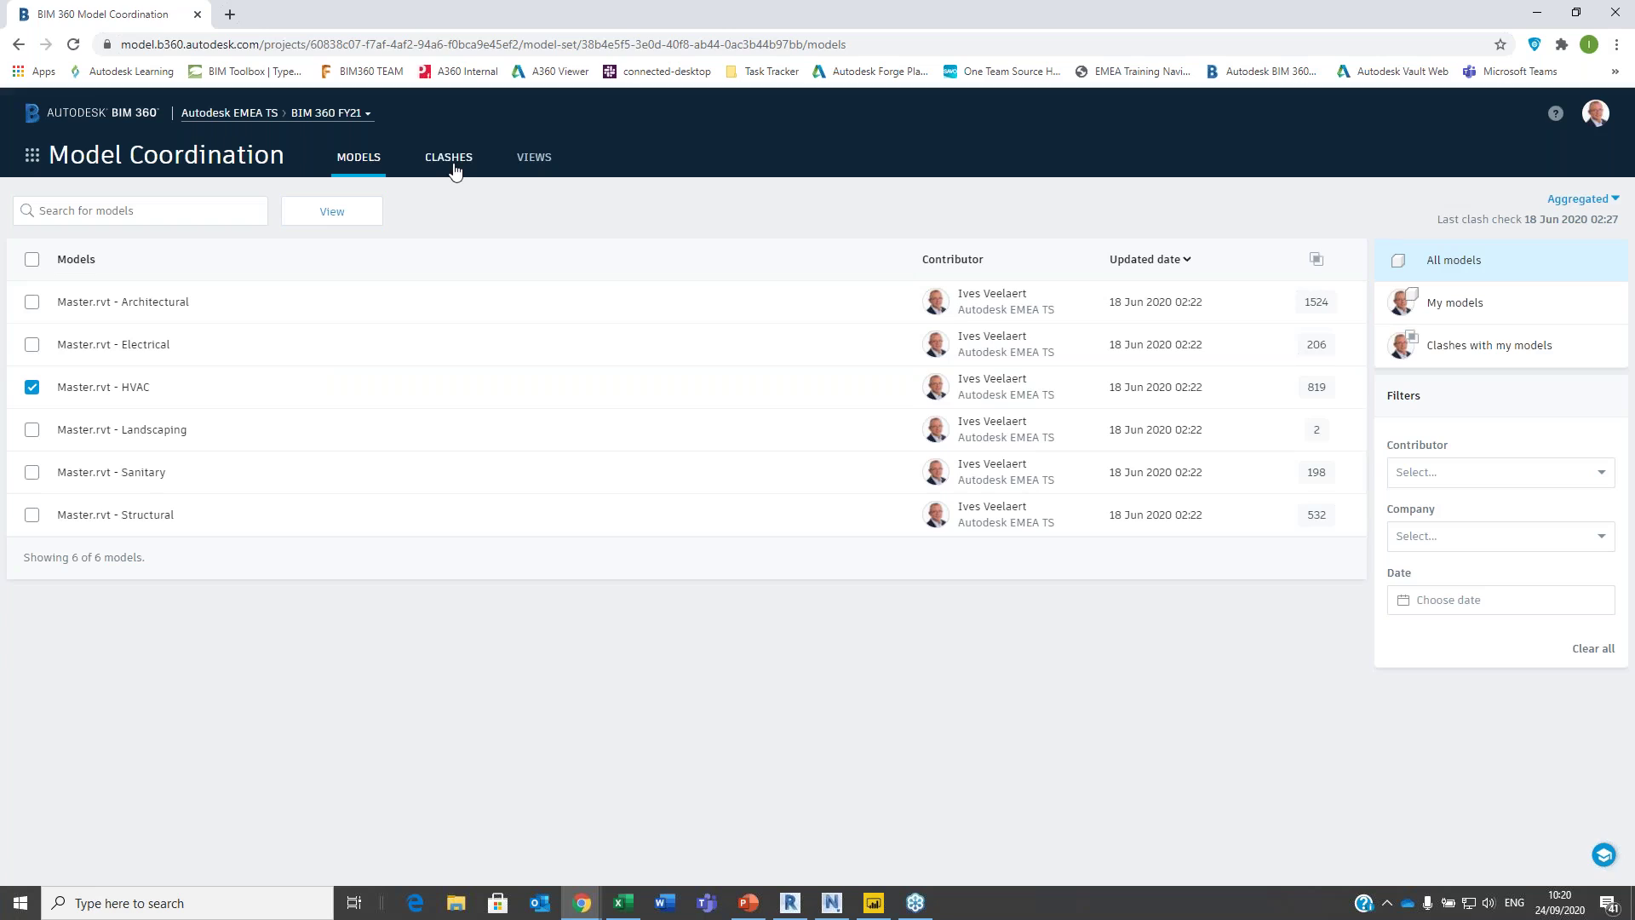
click(31, 389)
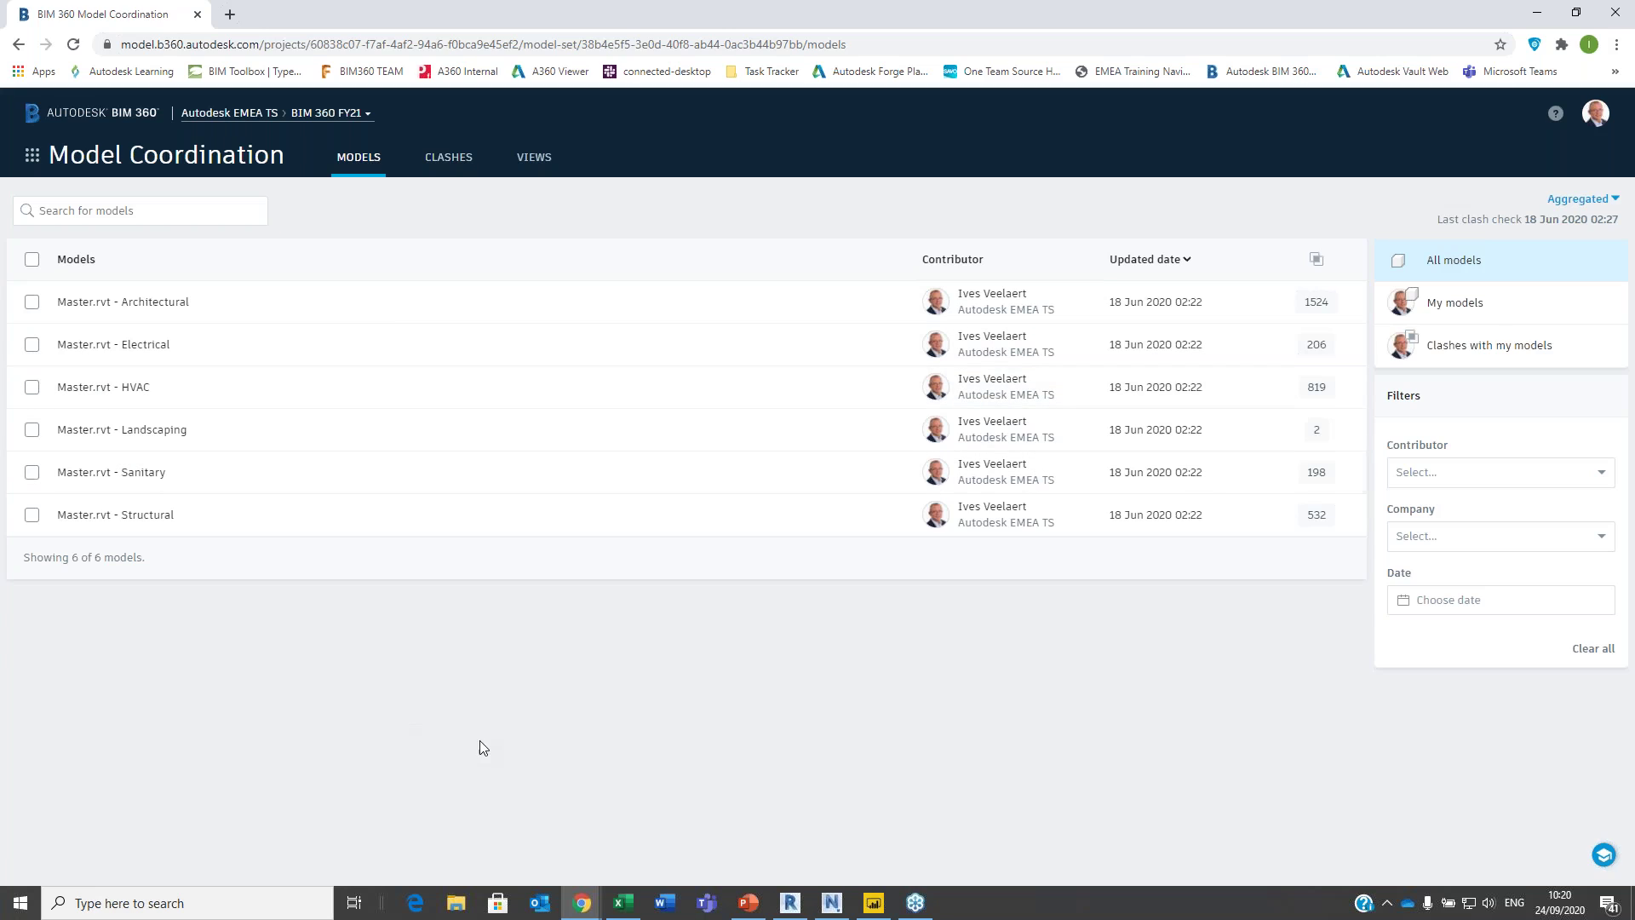
- Open the HVAC clashes with the Electrical model from the clash matrix and inspect the duct elbow, Rectangular Duct [395891] and [517611] clashes
click(453, 159)
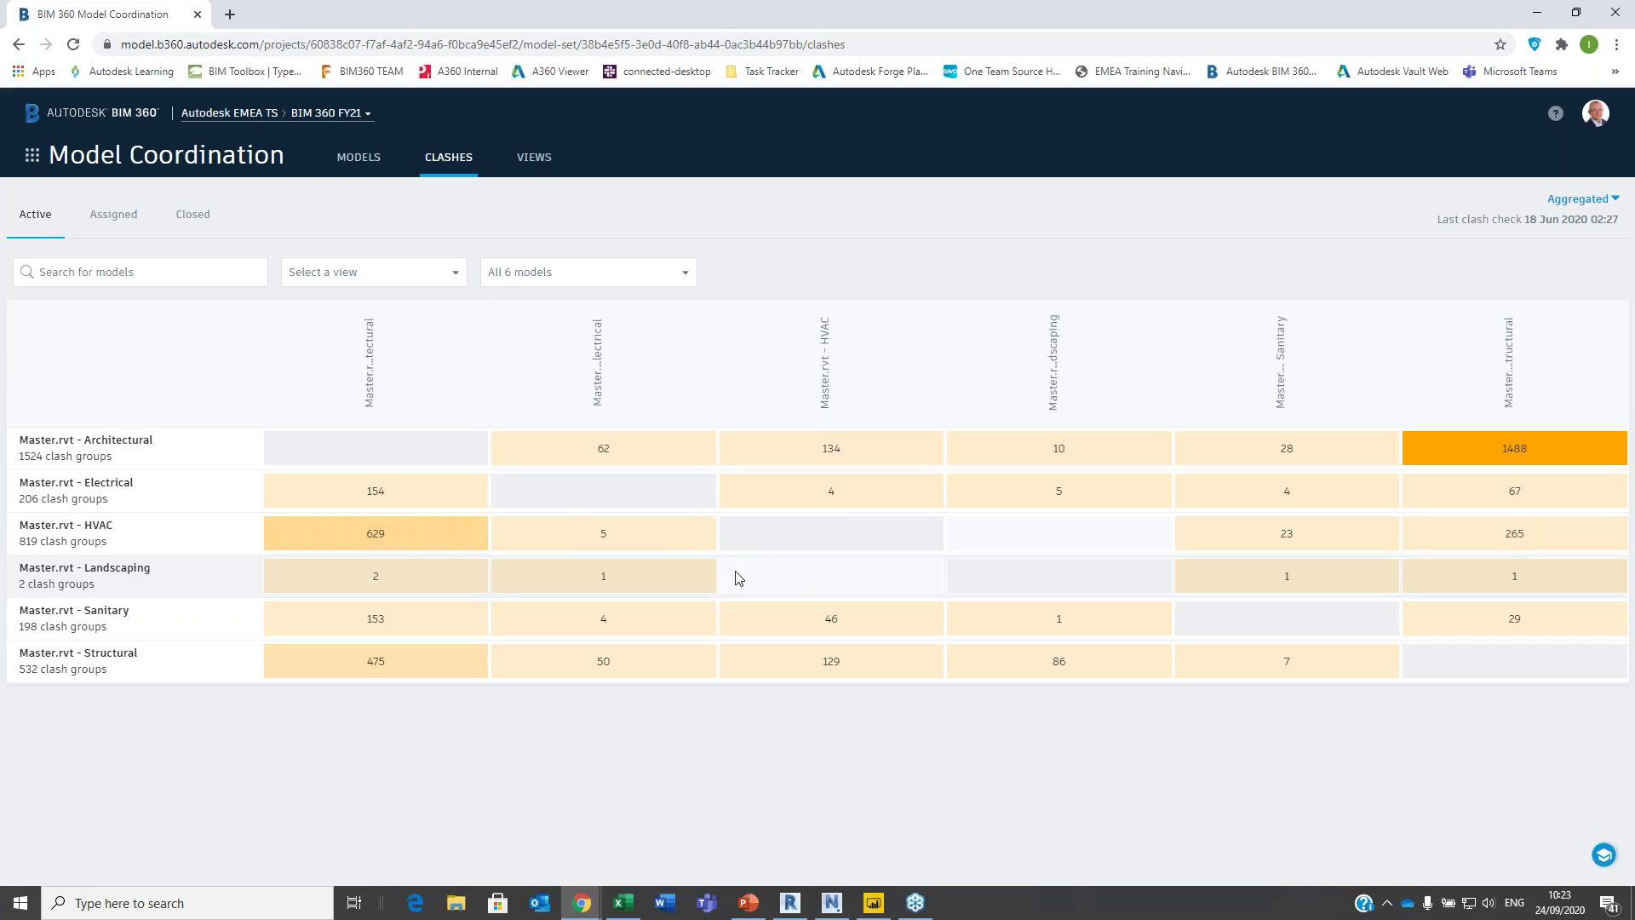
click(600, 537)
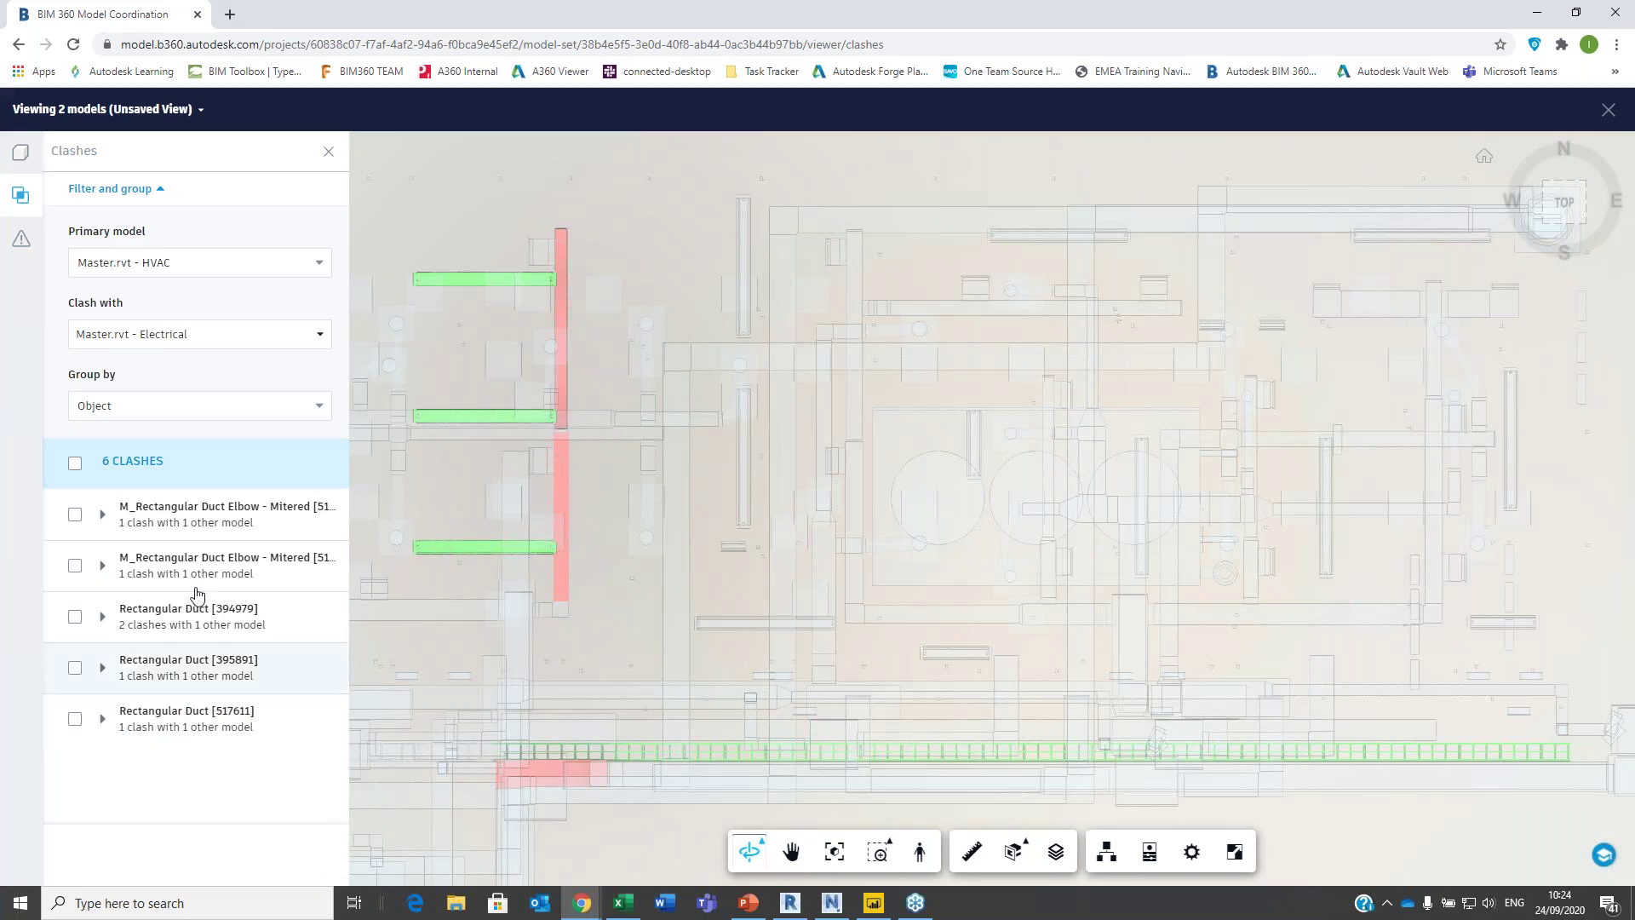
click(156, 524)
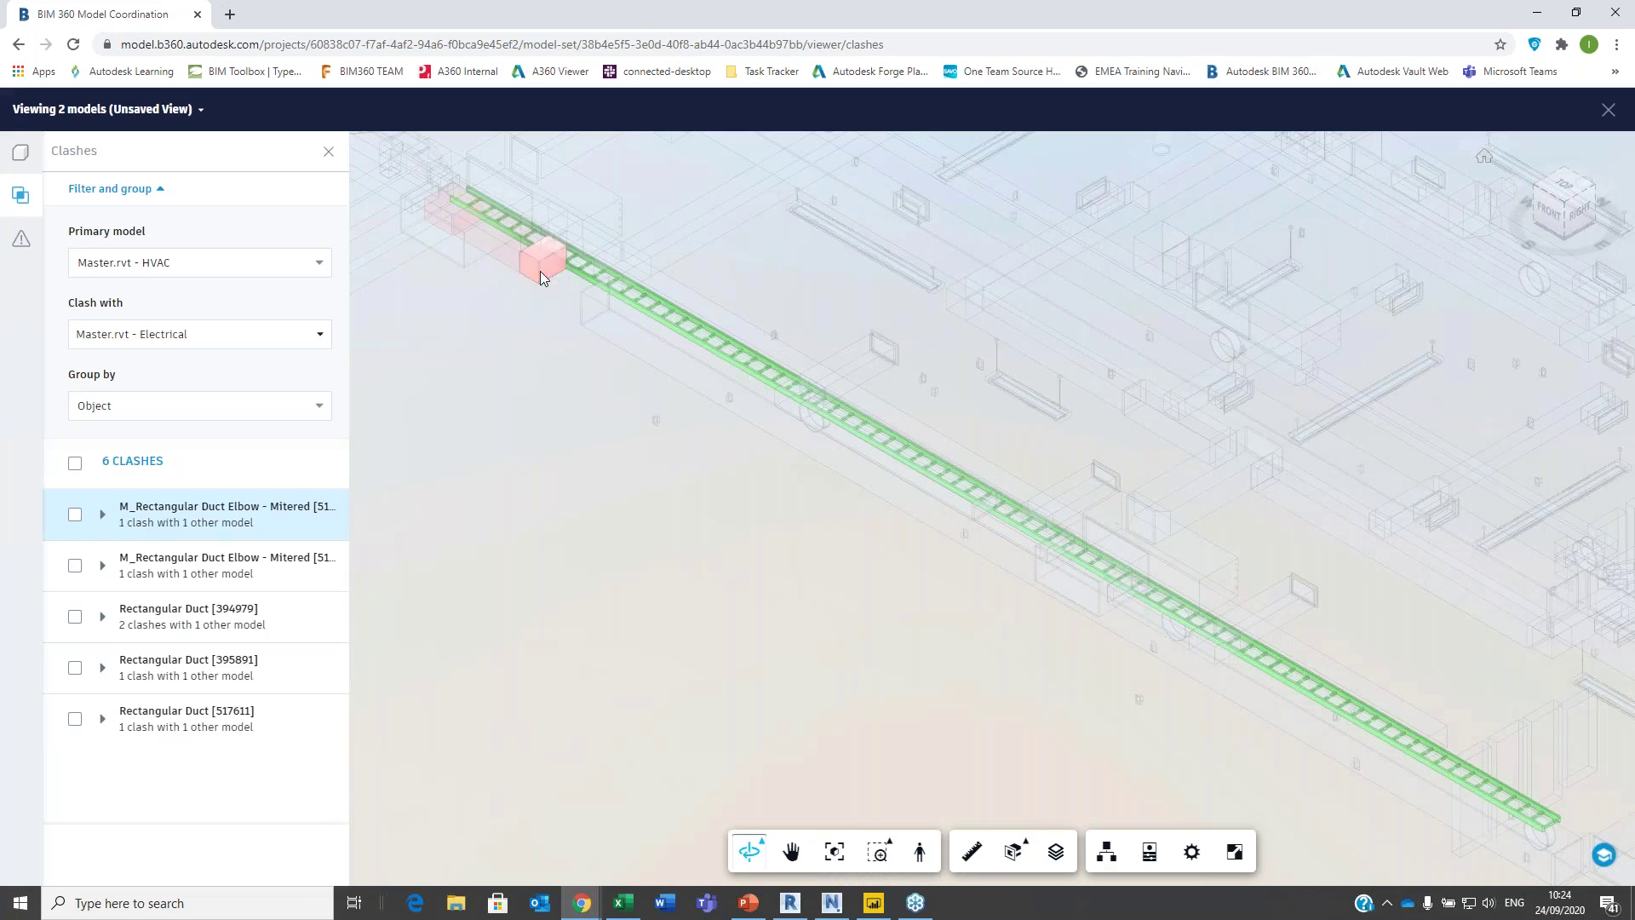
click(184, 586)
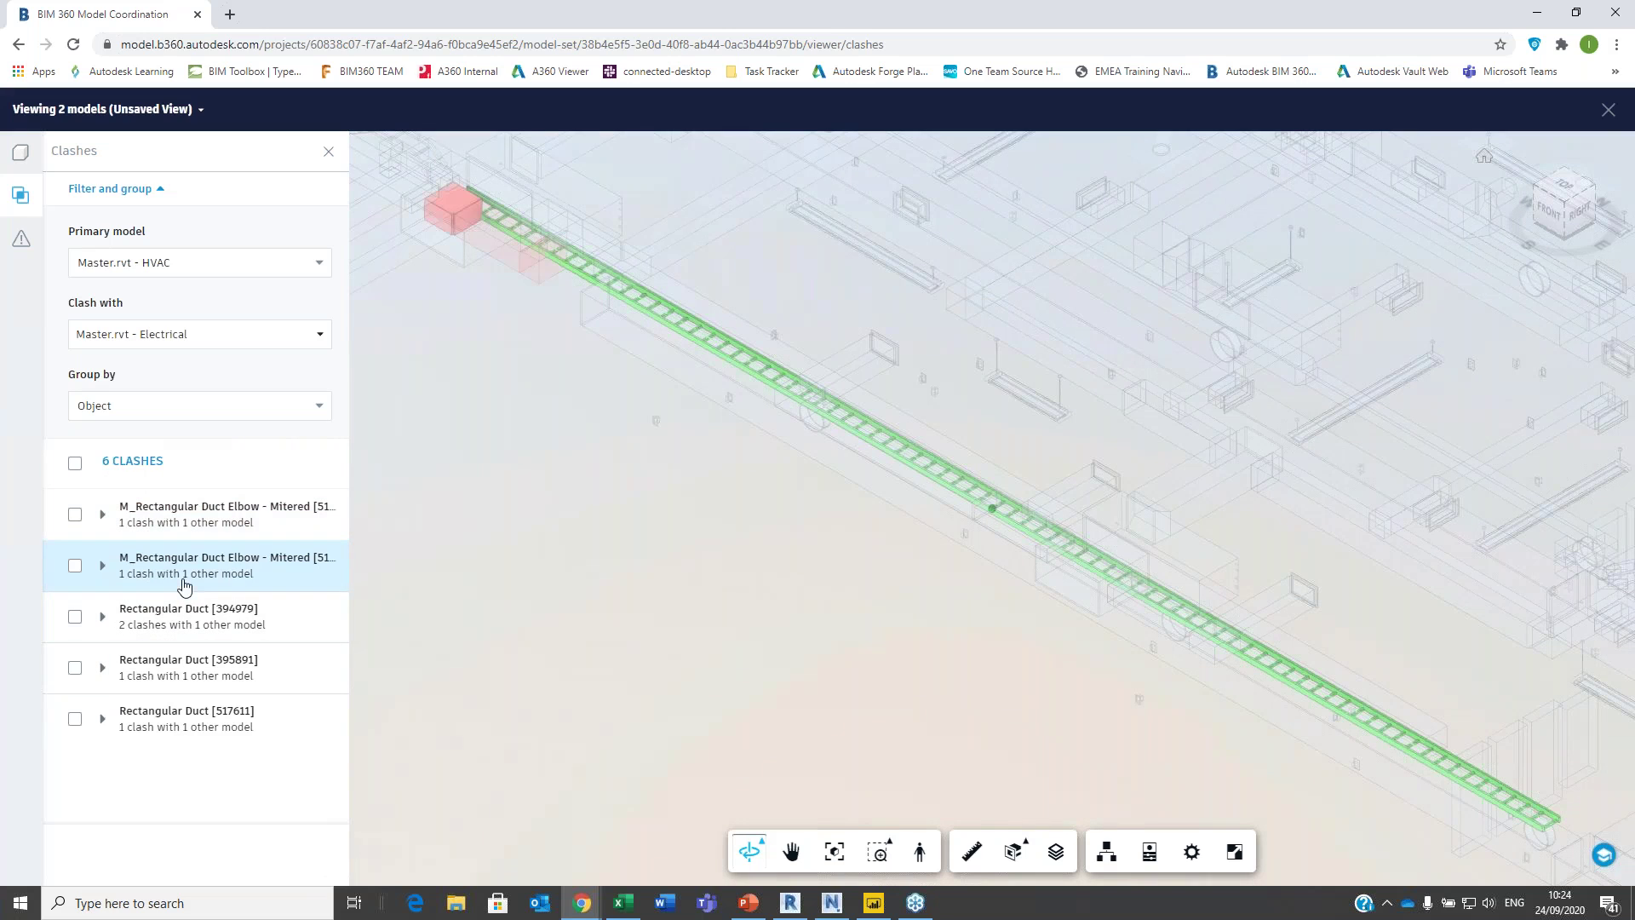
click(166, 677)
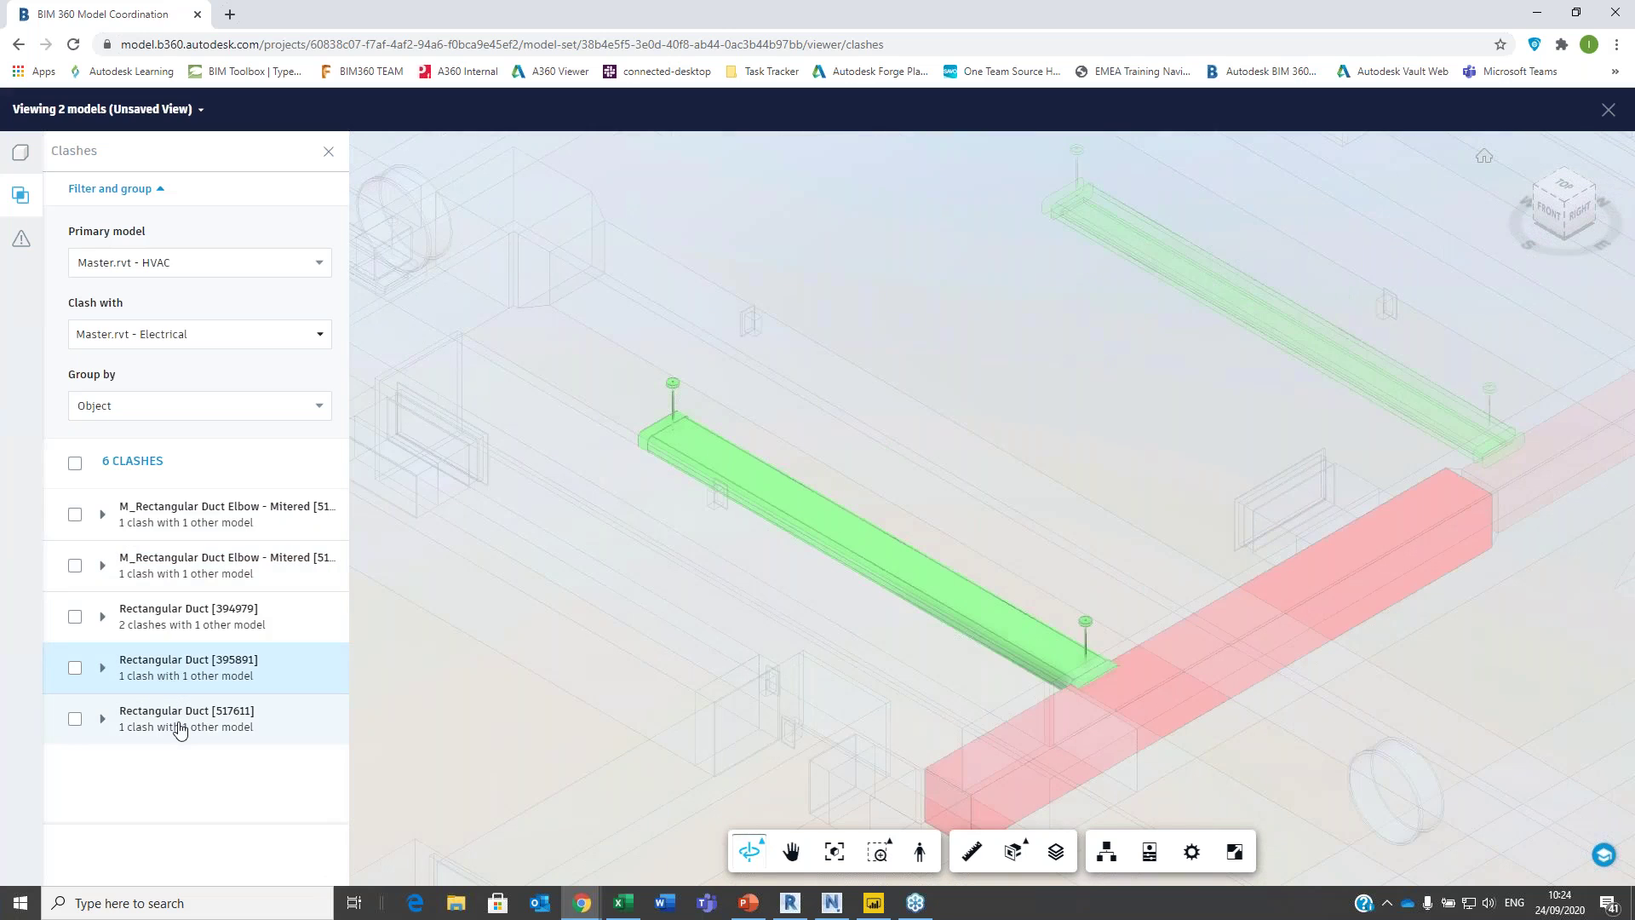
click(180, 729)
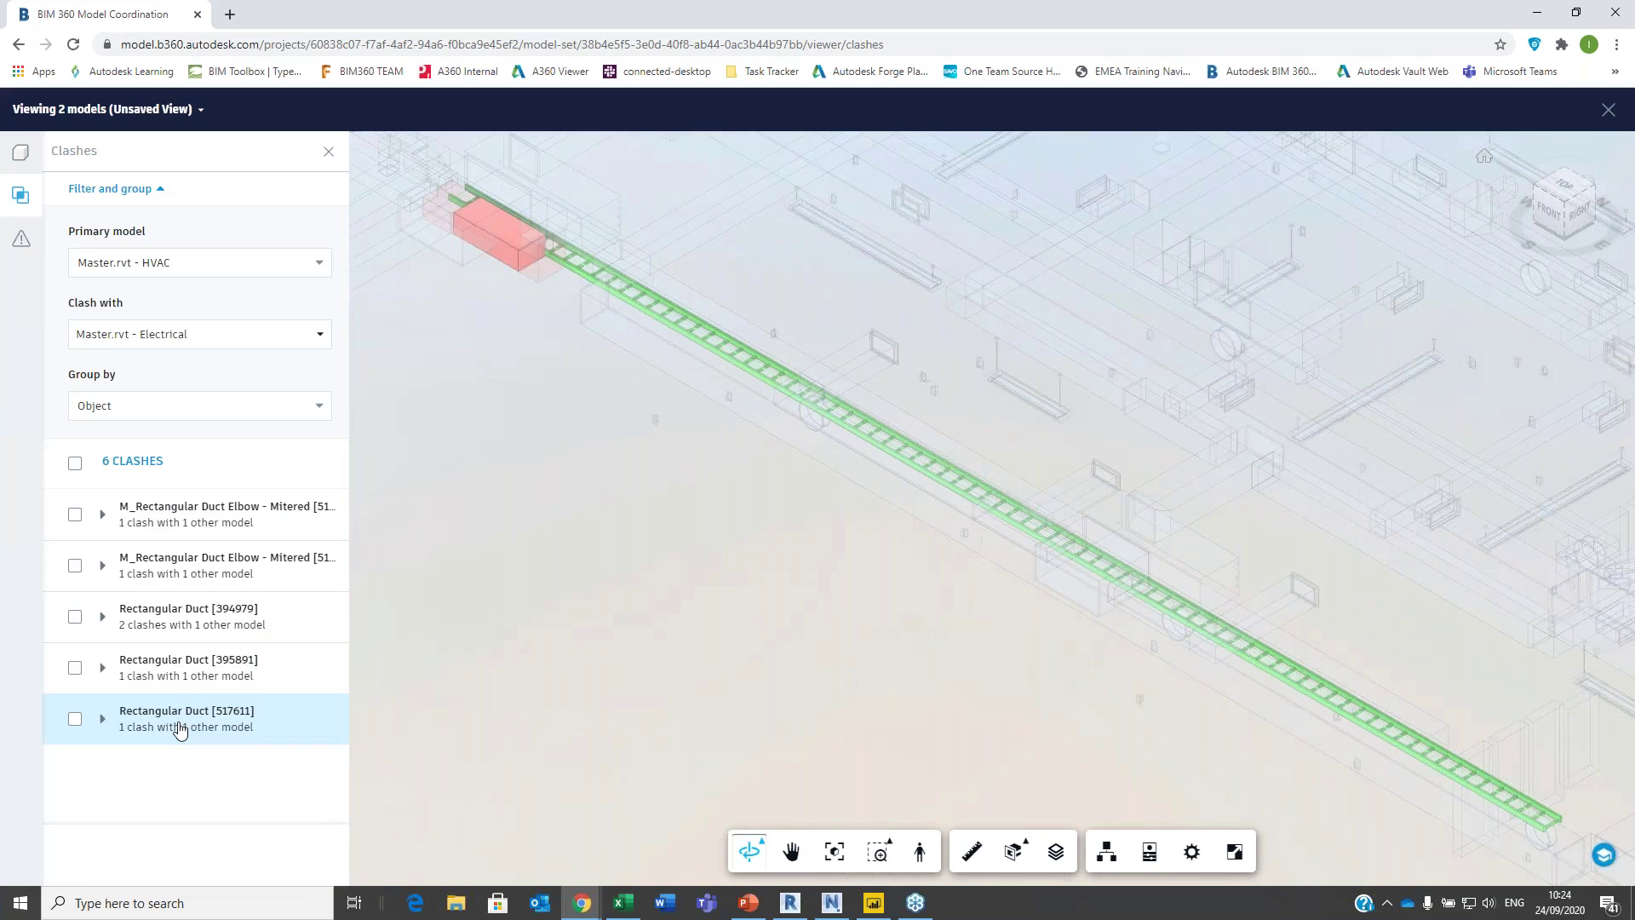
- Examine the clashes of Rectangular Duct [394979] with the light fixtures from several angles and in their wider surroundings
click(166, 625)
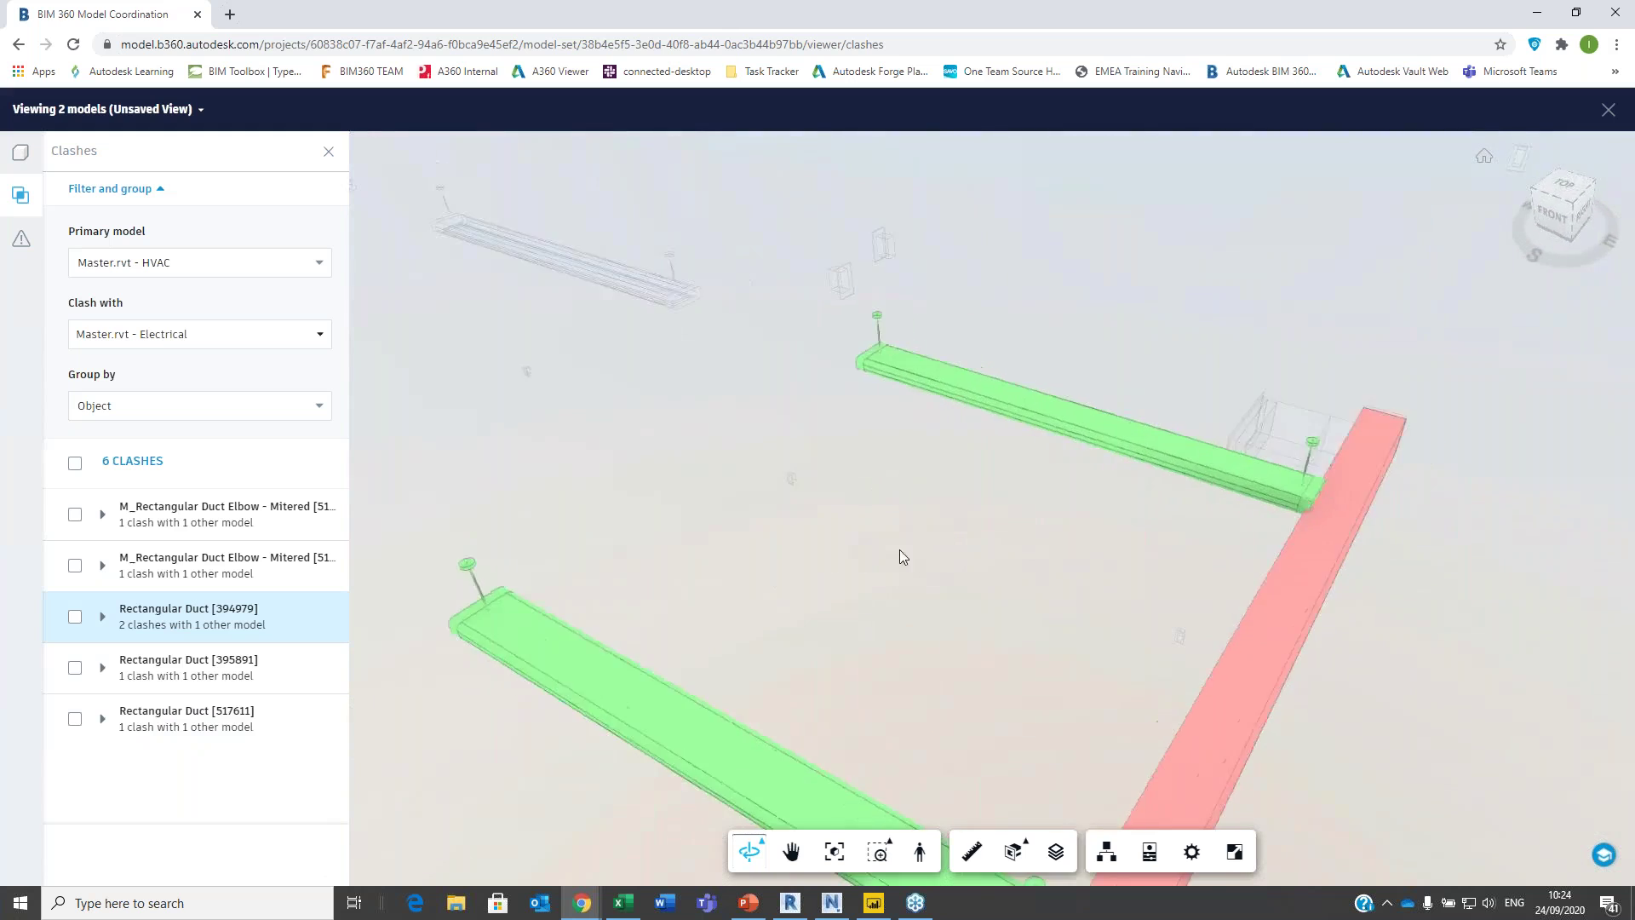
drag(1055, 500, 828, 523)
scroll(806, 504, down, 2)
scroll(806, 504, down, 3)
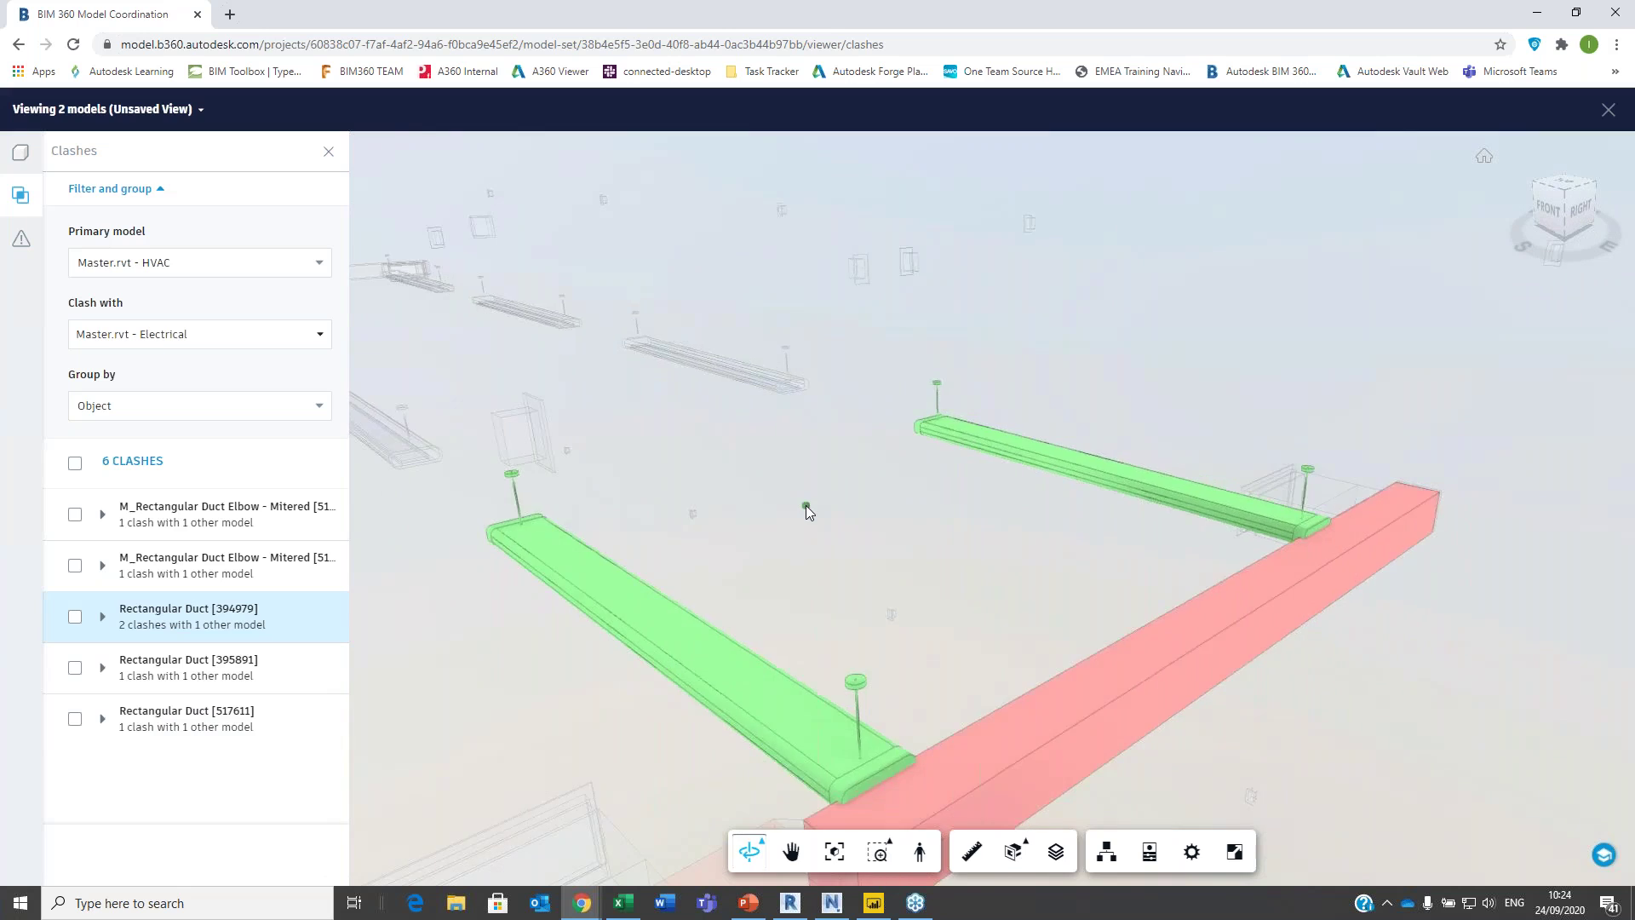
scroll(784, 507, down, 4)
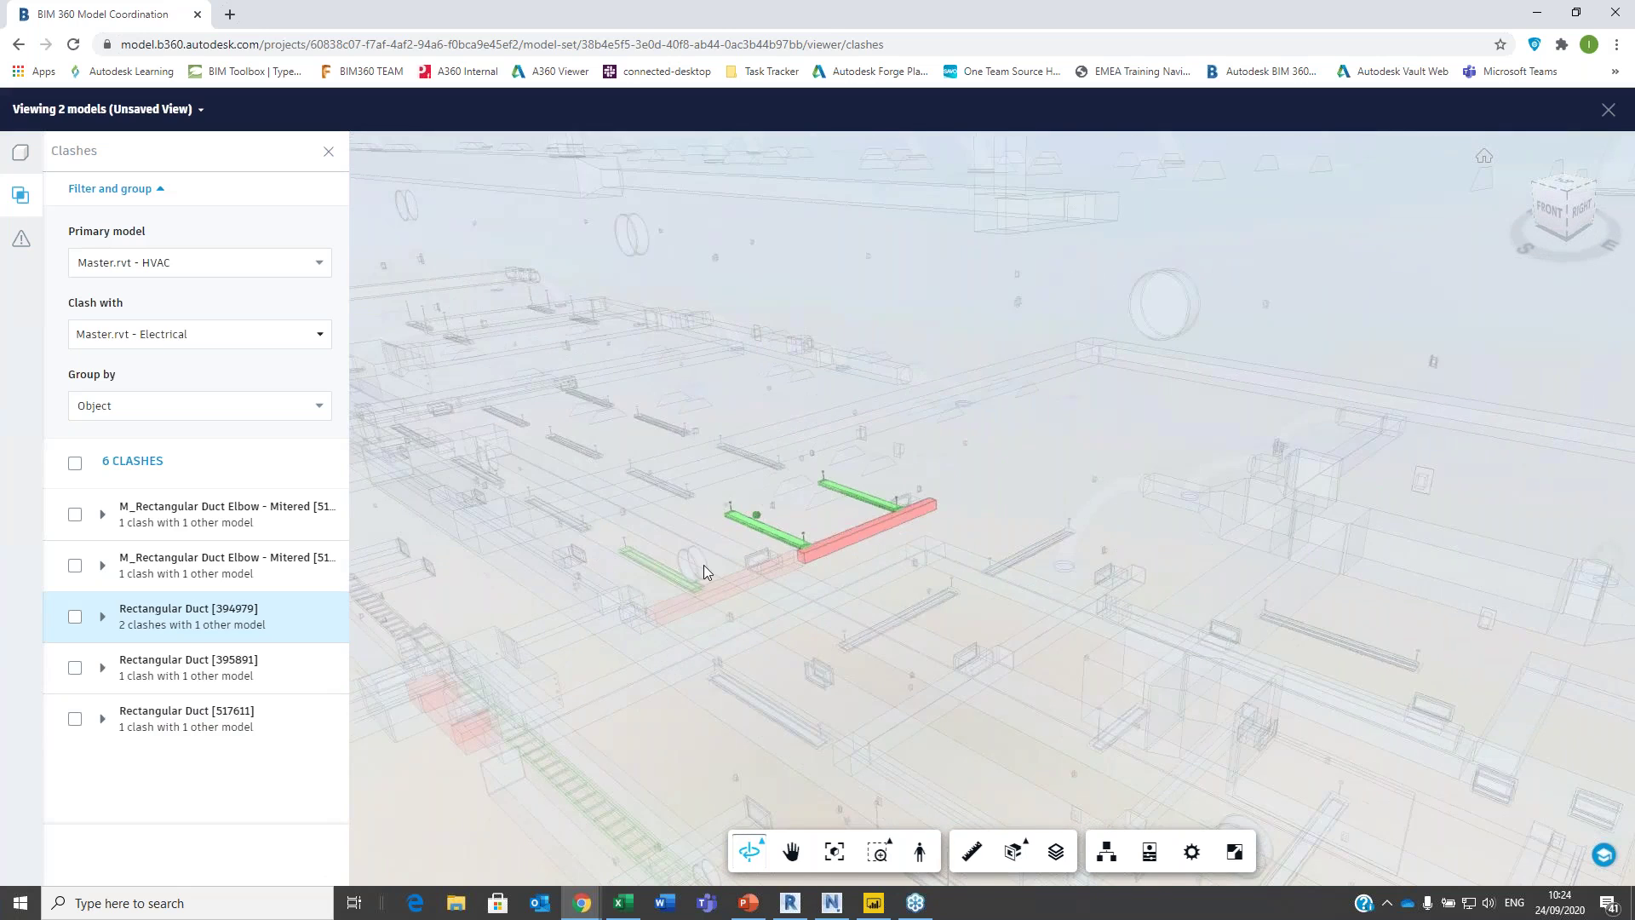
drag(704, 565, 978, 554)
drag(813, 564, 630, 532)
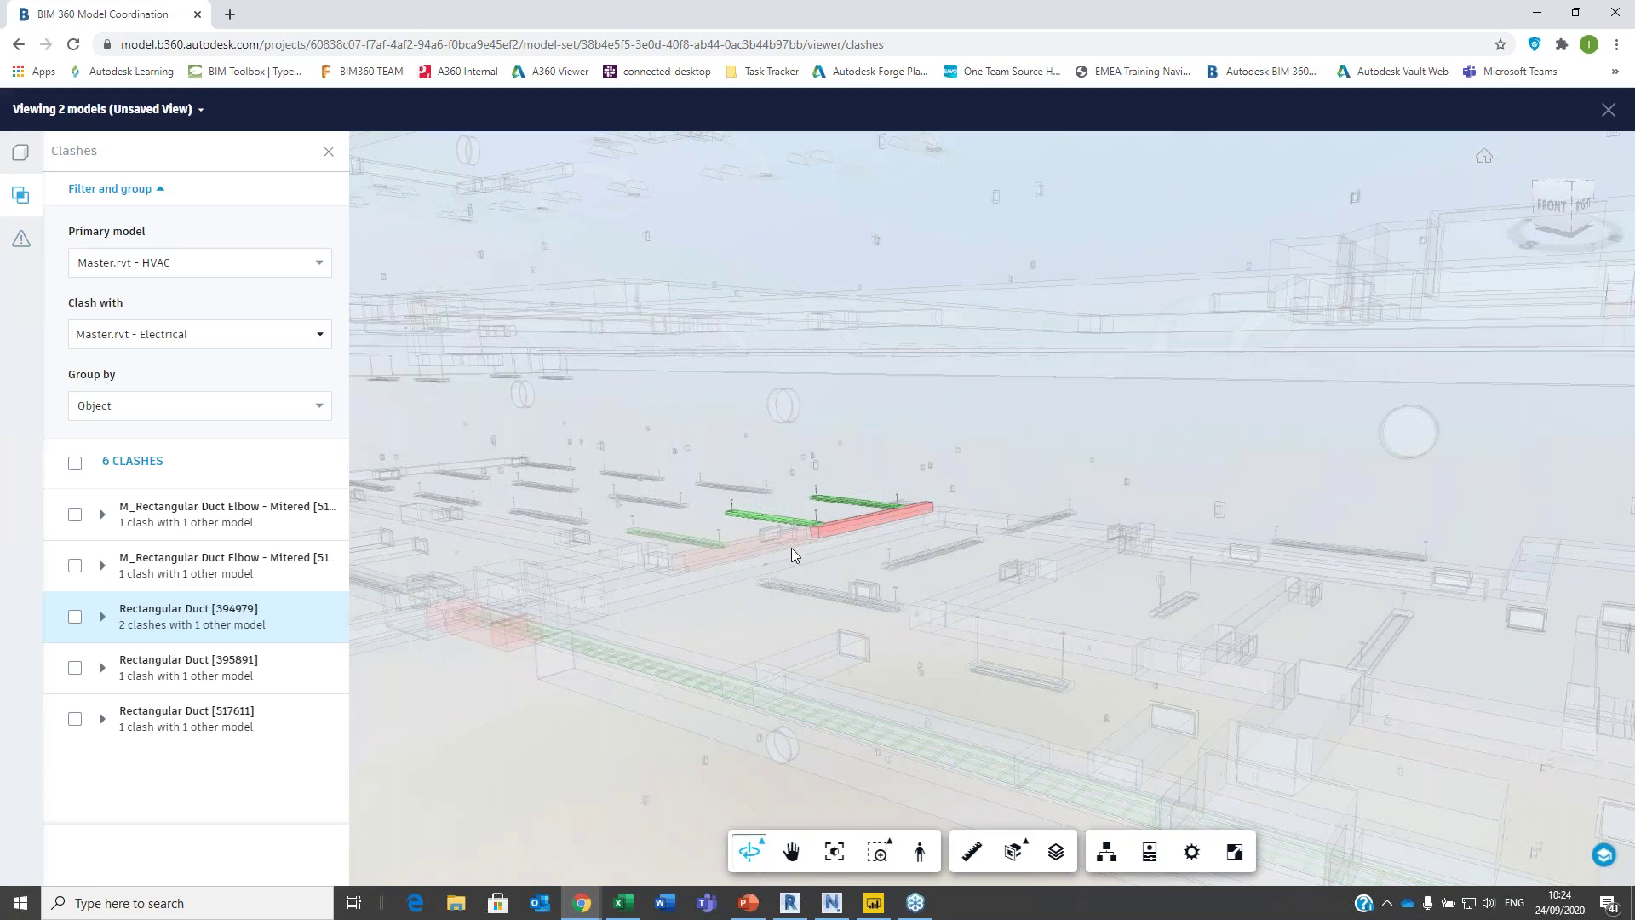
drag(791, 549, 691, 496)
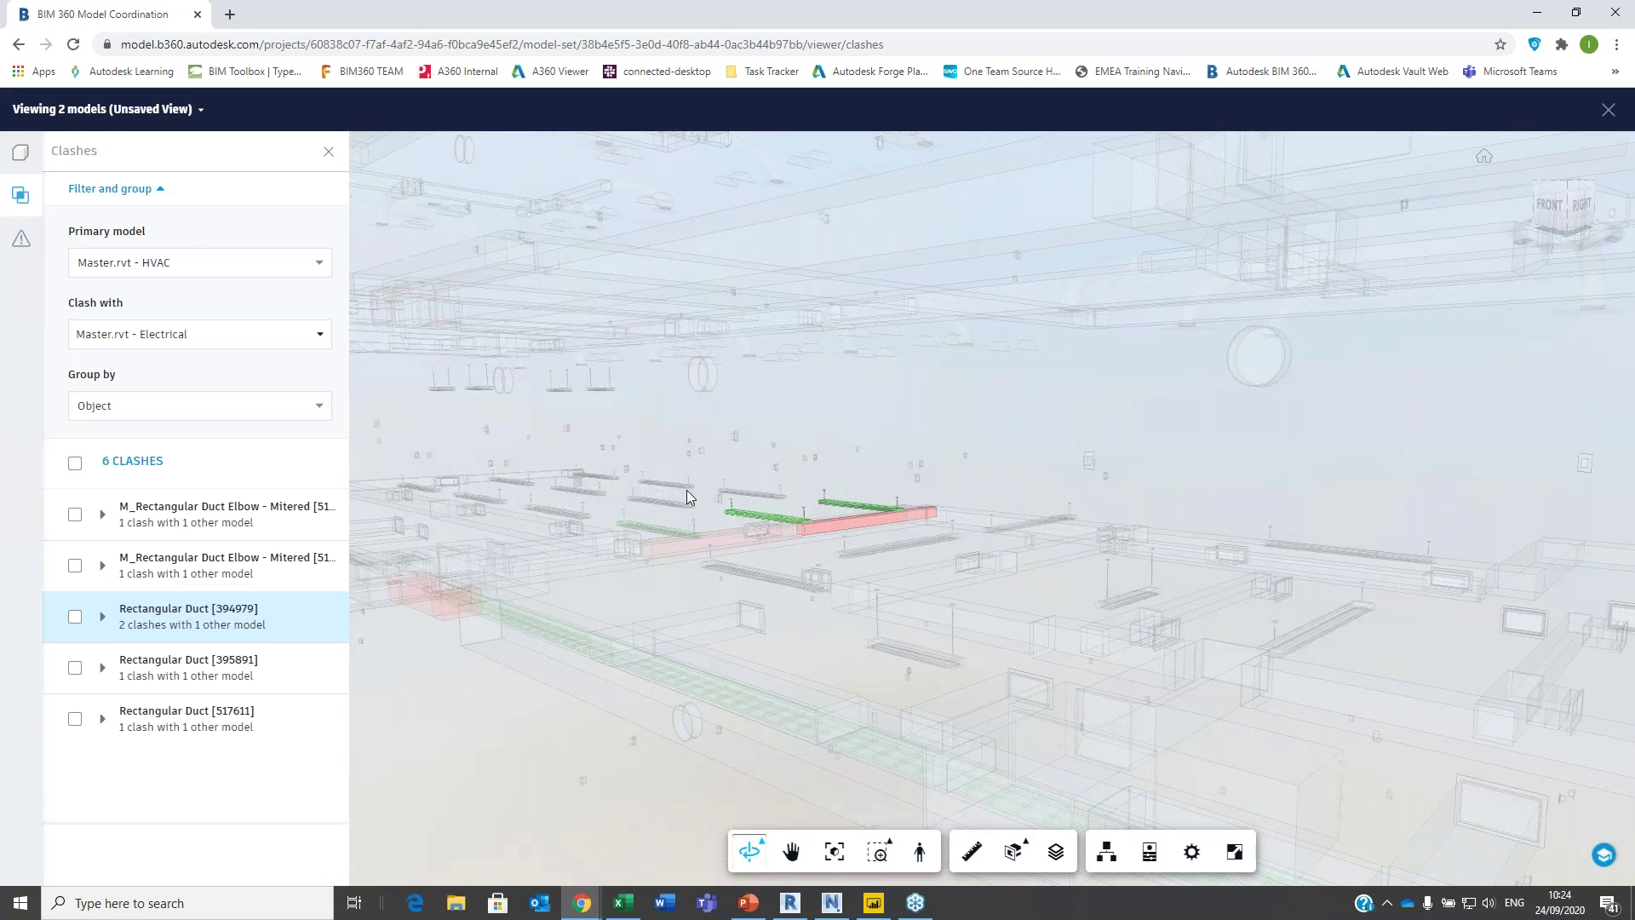
- Add the Architectural, Sanitary and Structural models of Master.rvt to the HVAC and Electrical clash view
click(19, 154)
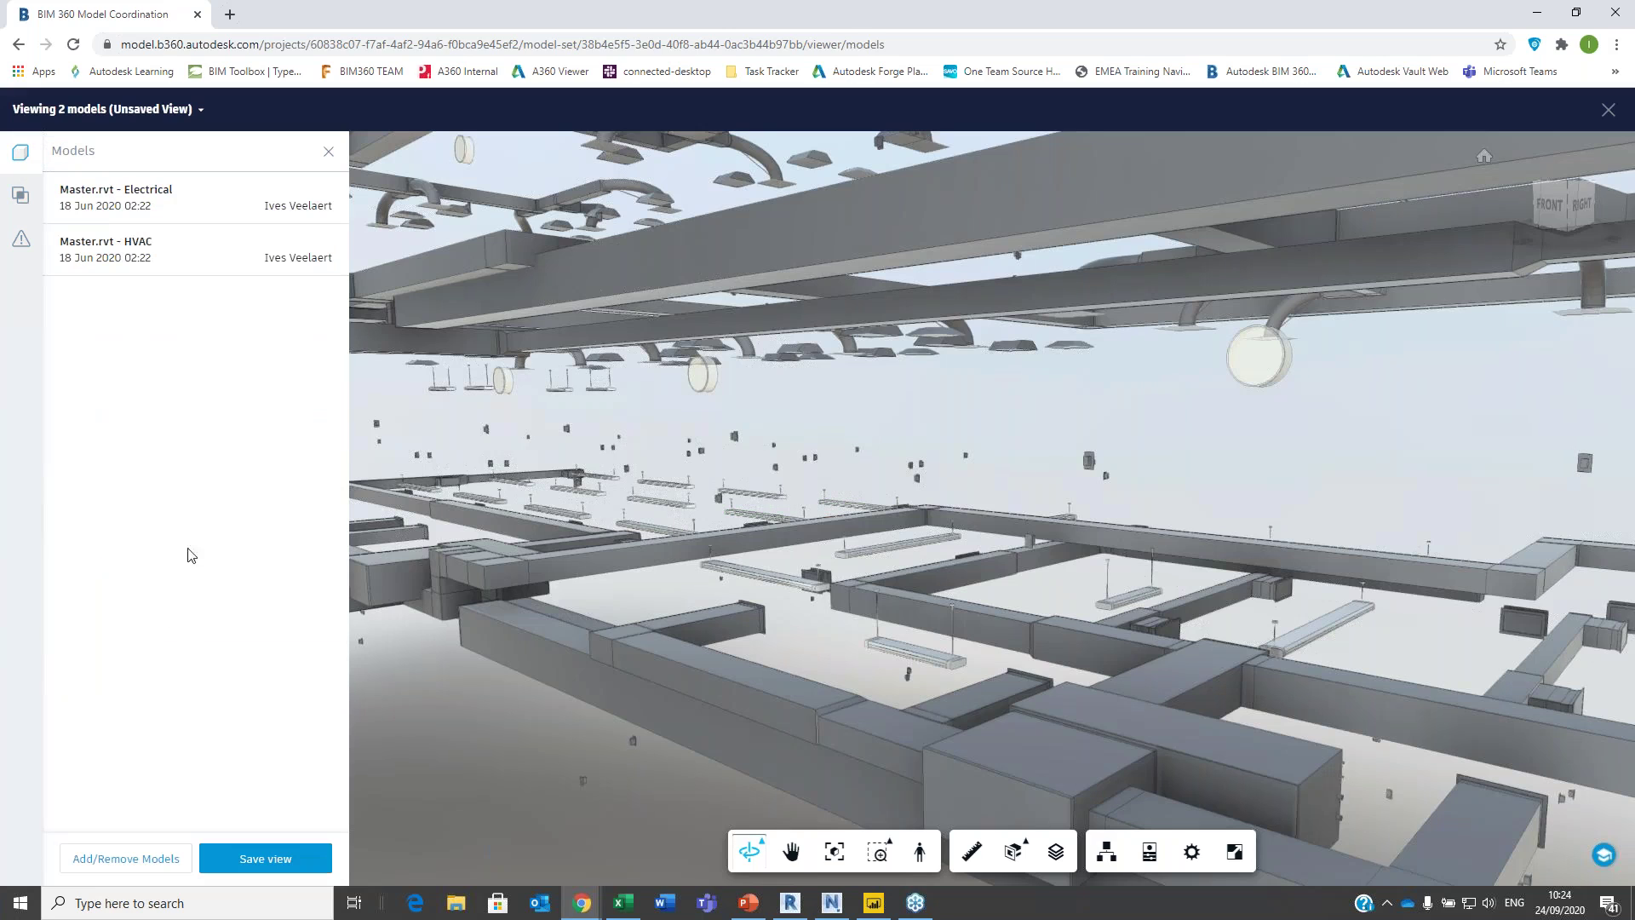
click(95, 859)
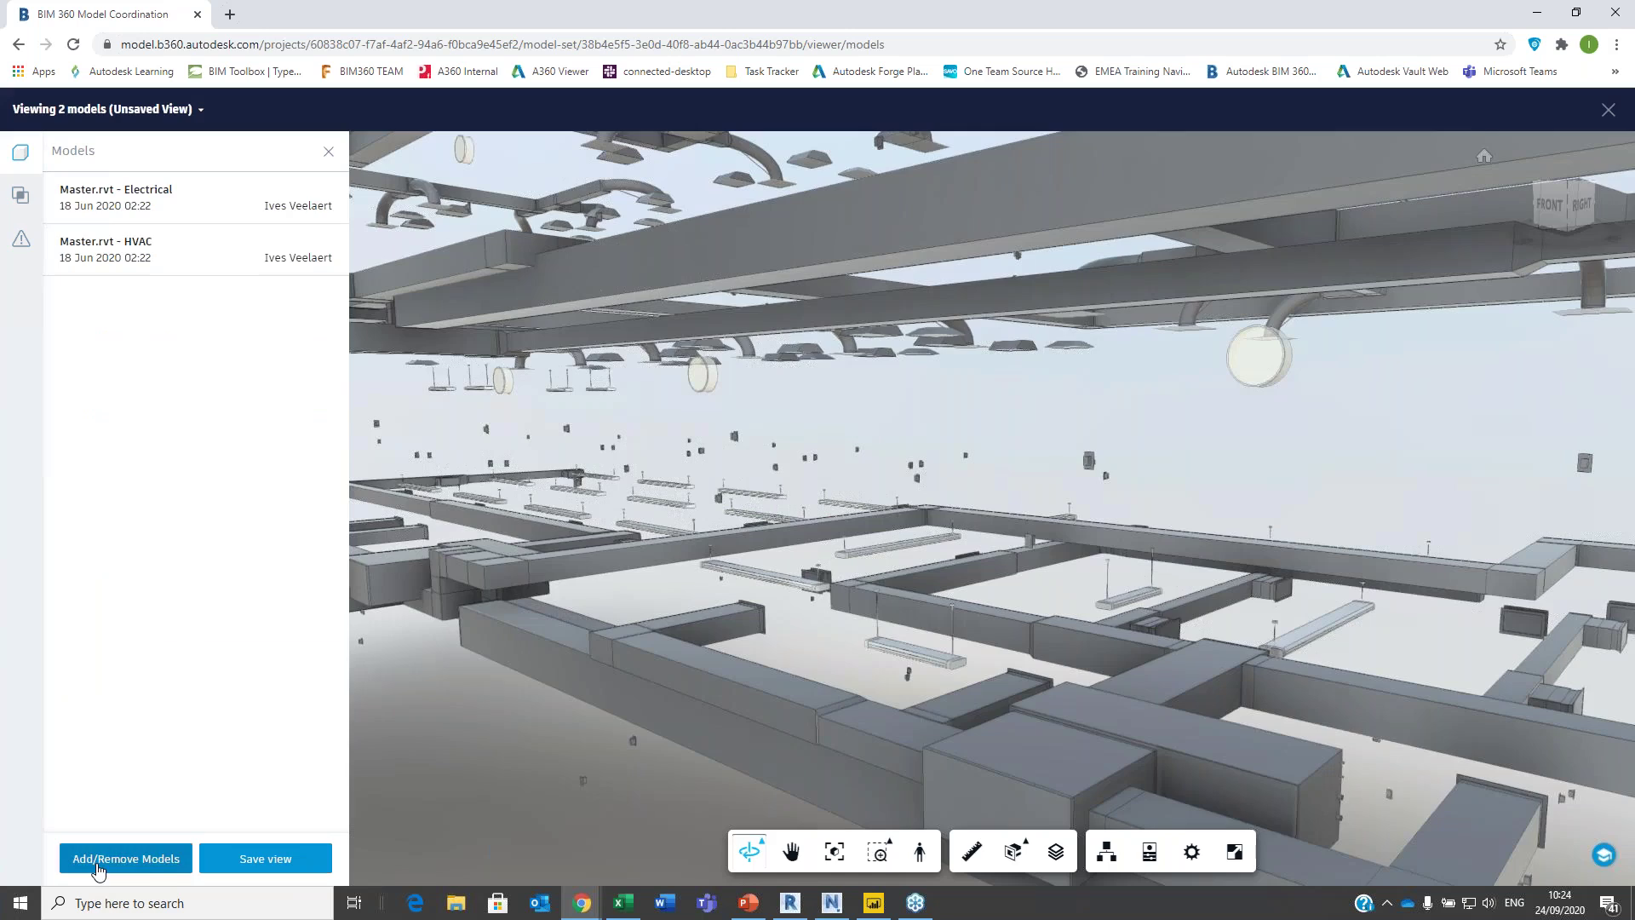
click(576, 339)
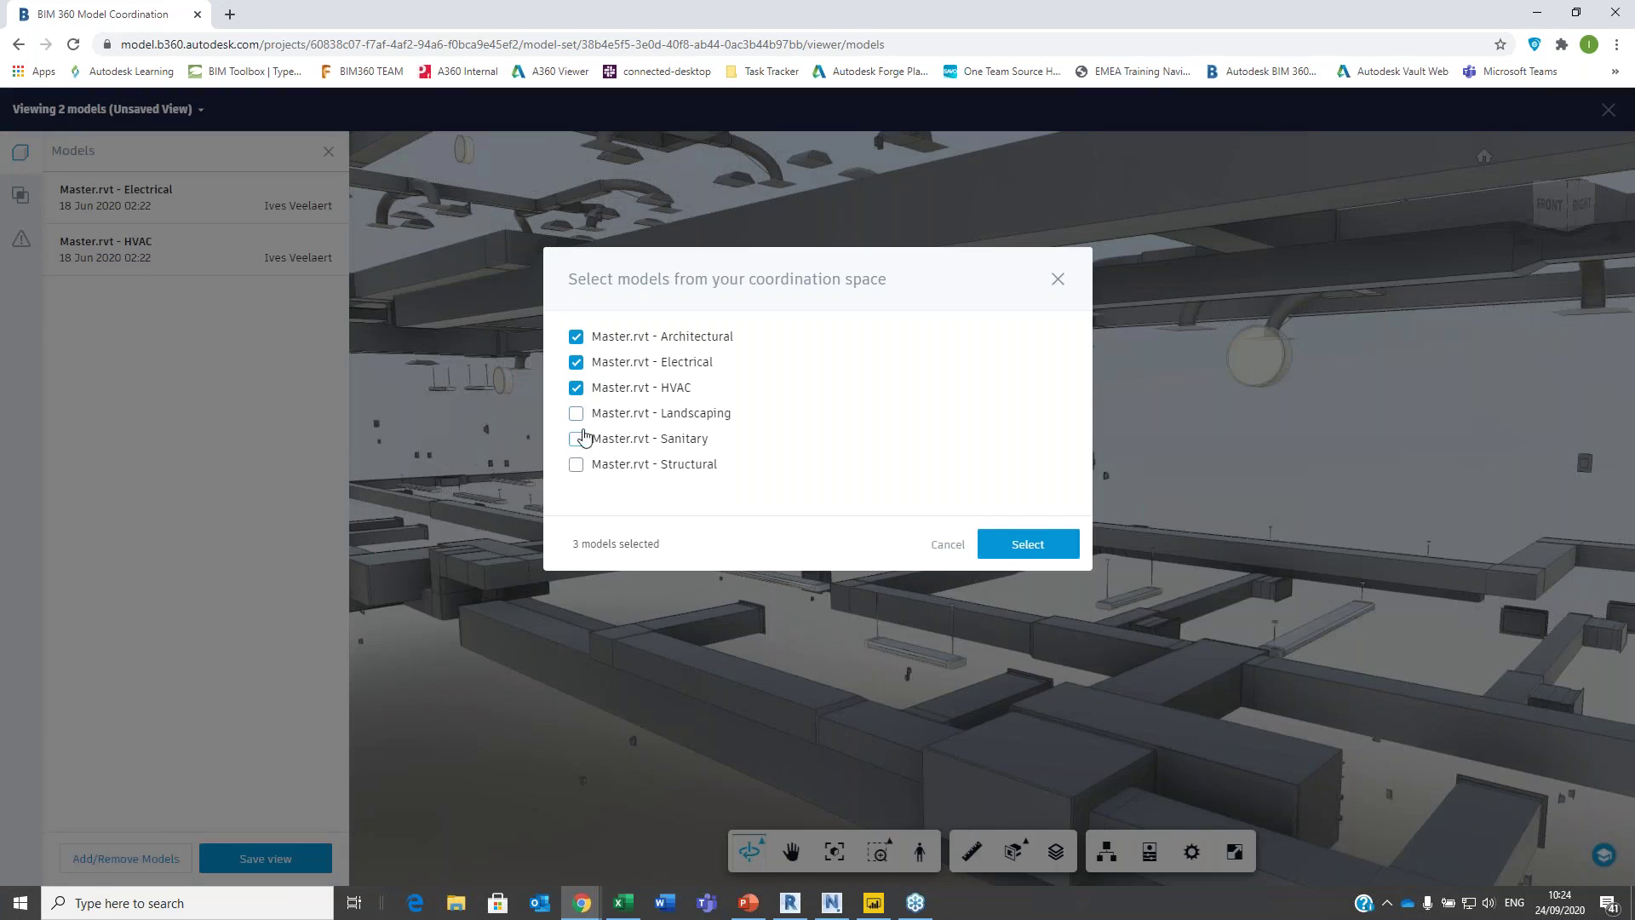
click(576, 440)
click(577, 465)
click(1031, 548)
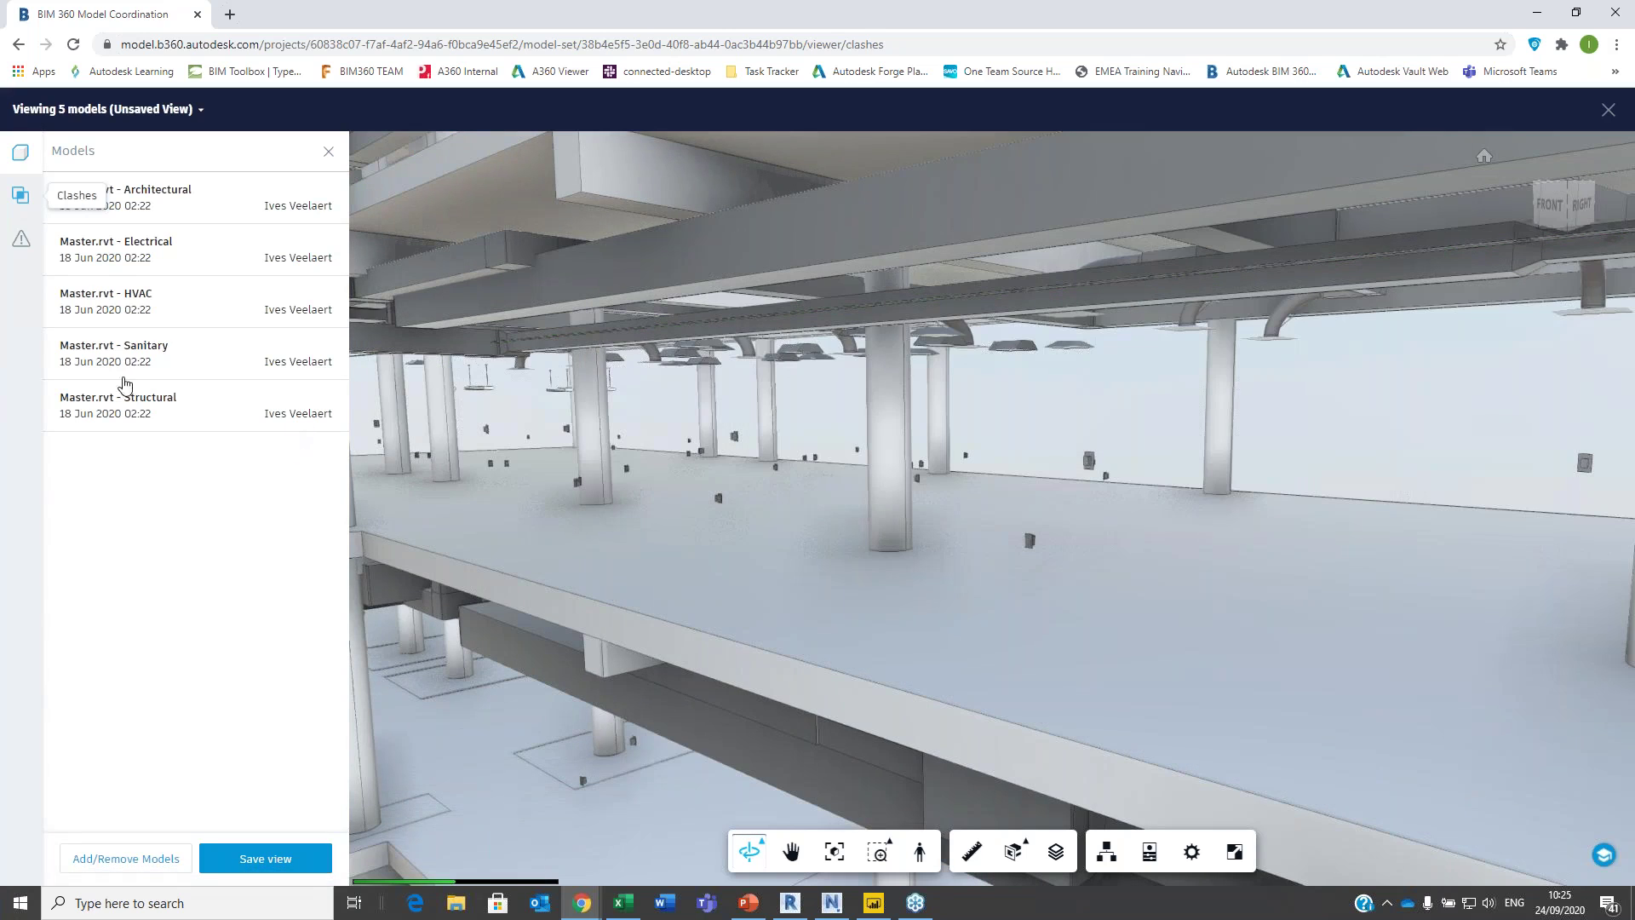
- Limit the HVAC clashes to those with Master.rvt - Electrical, and show the first mitered rectangular duct elbow clash
click(20, 195)
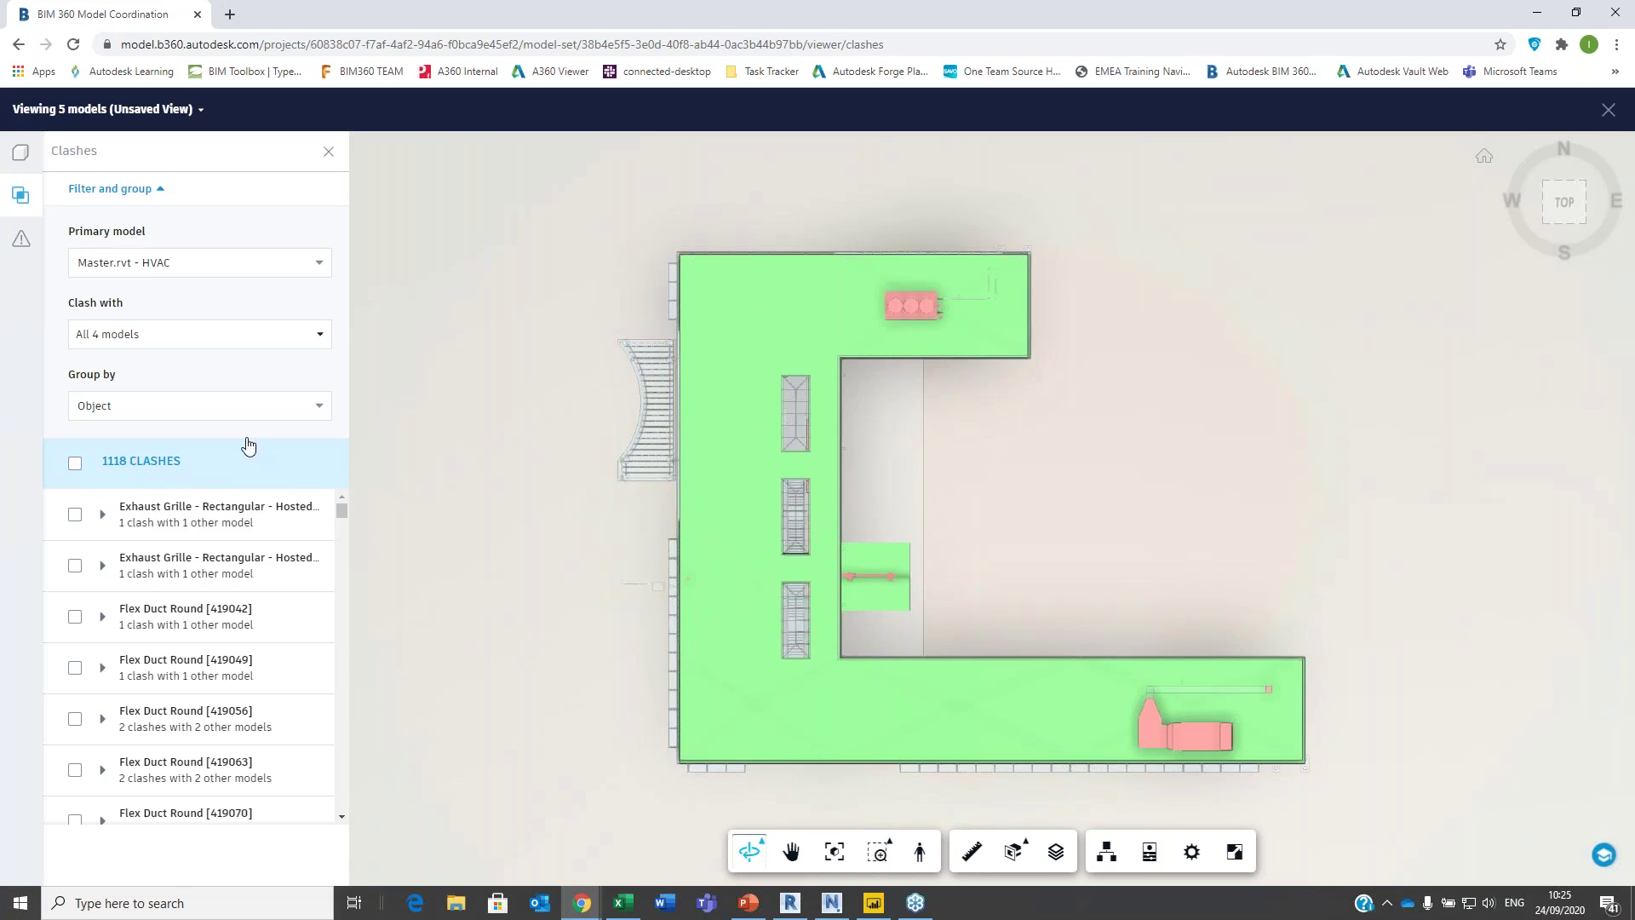
click(256, 343)
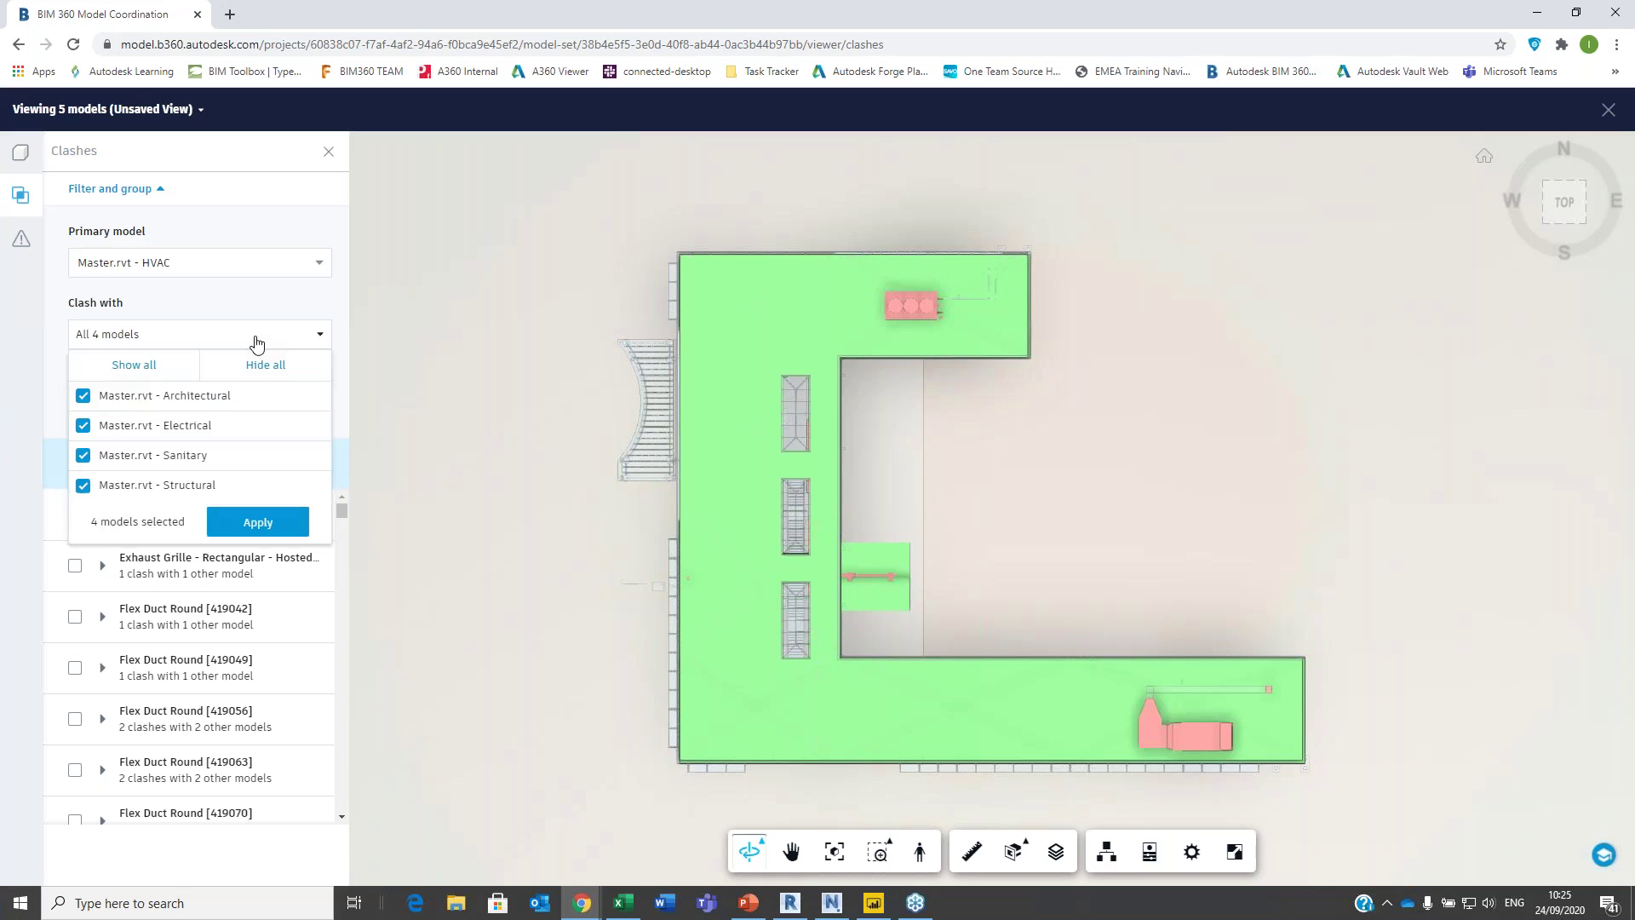
click(84, 397)
click(83, 457)
click(83, 485)
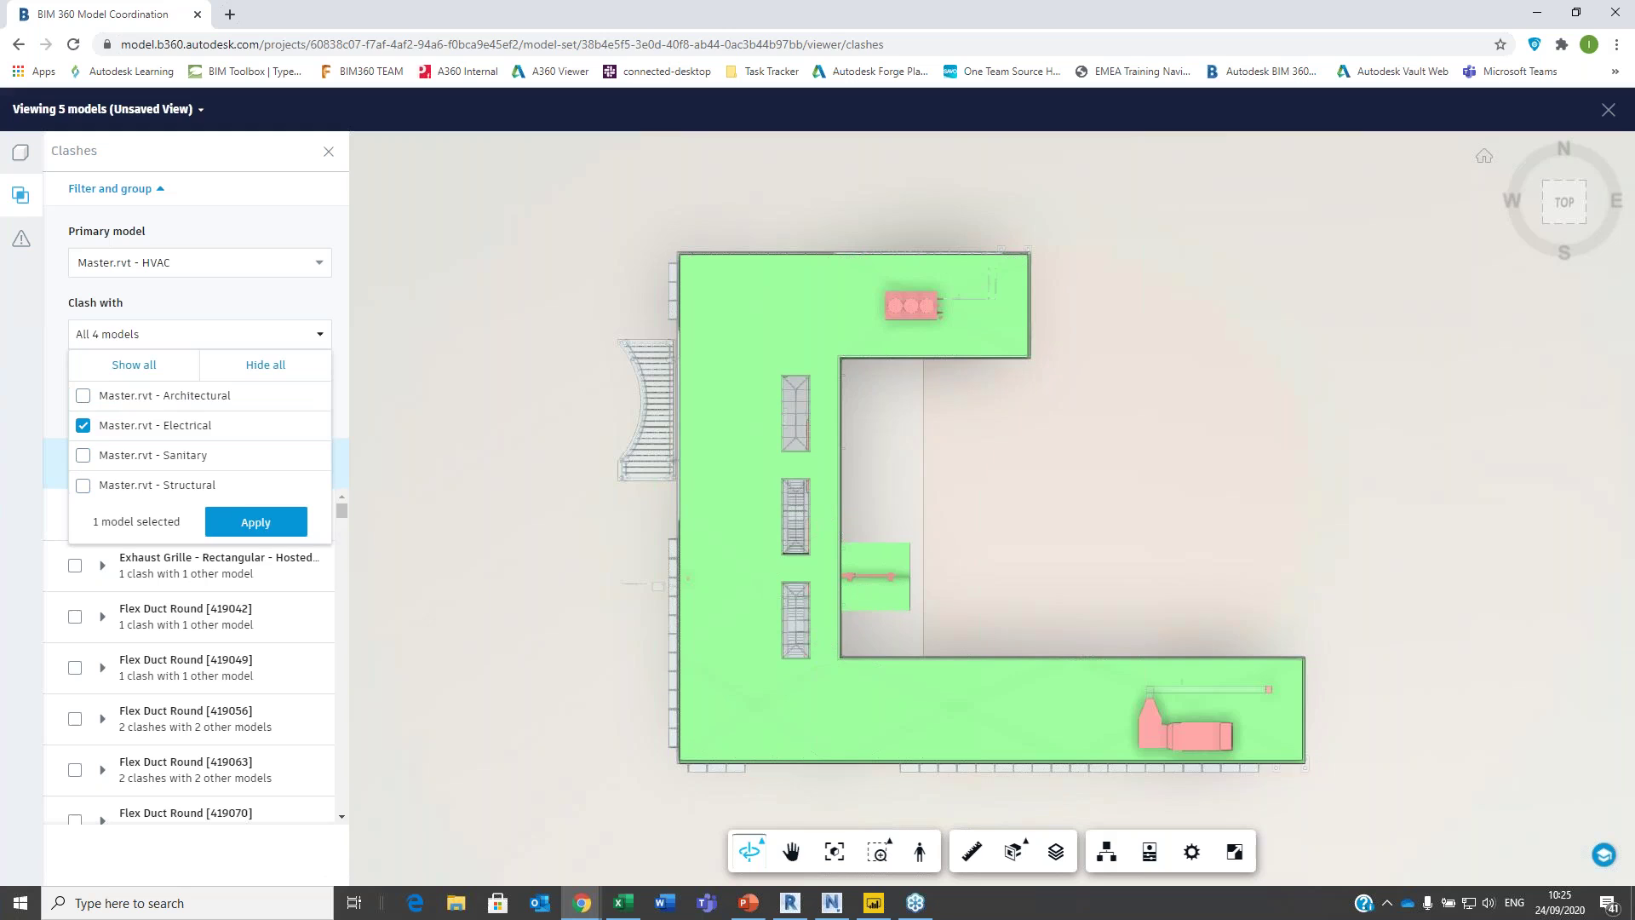
click(255, 521)
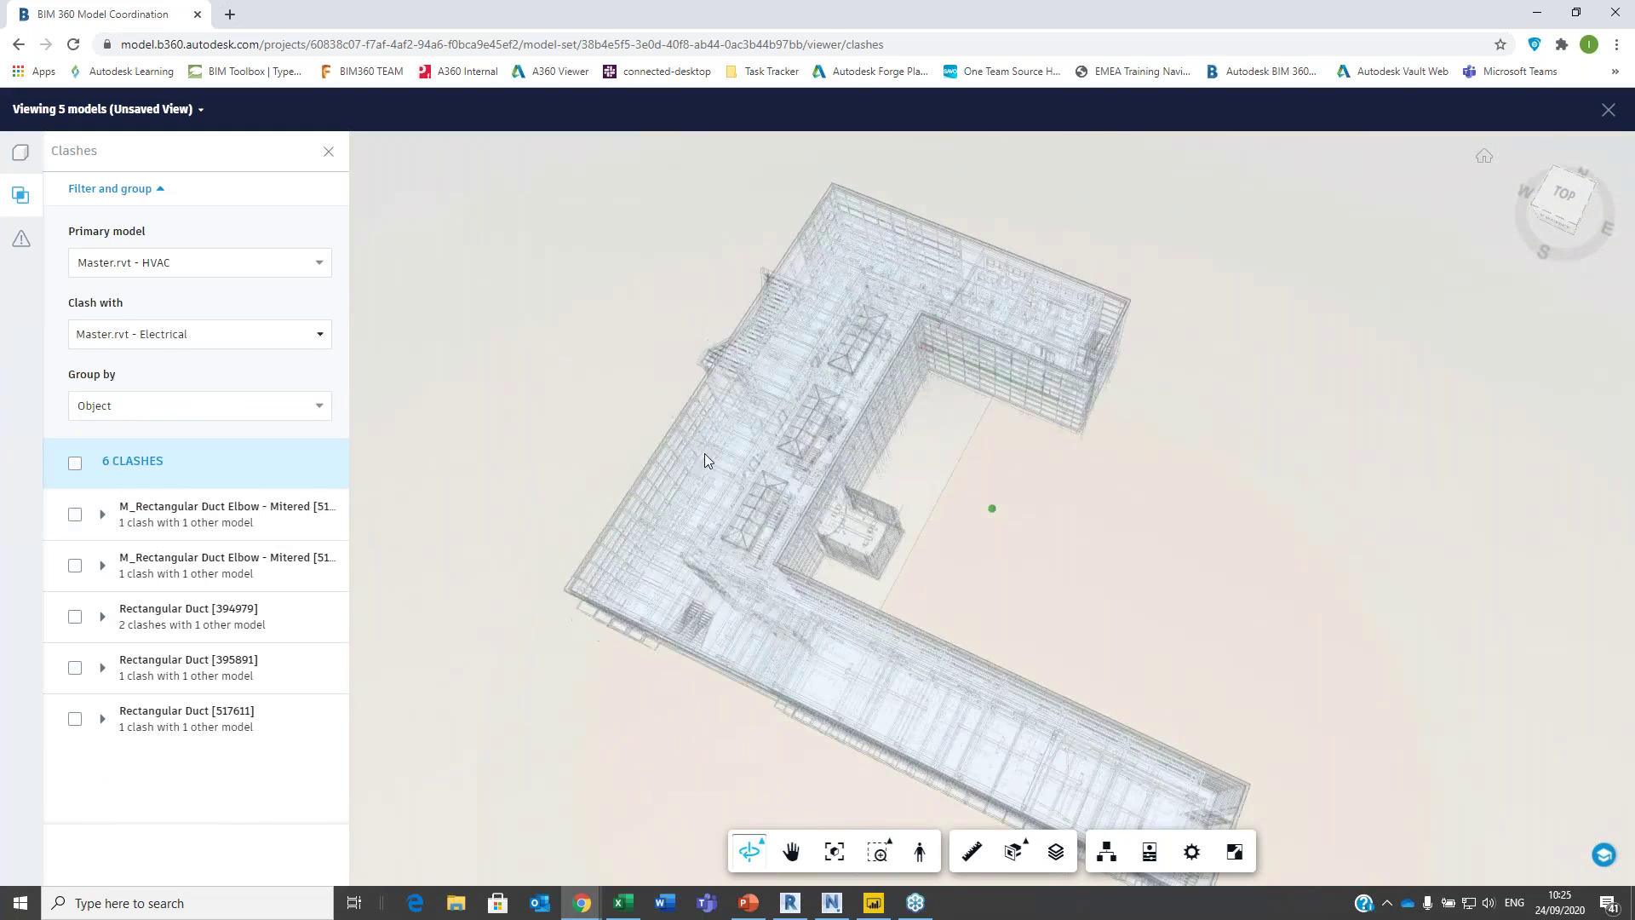
click(151, 523)
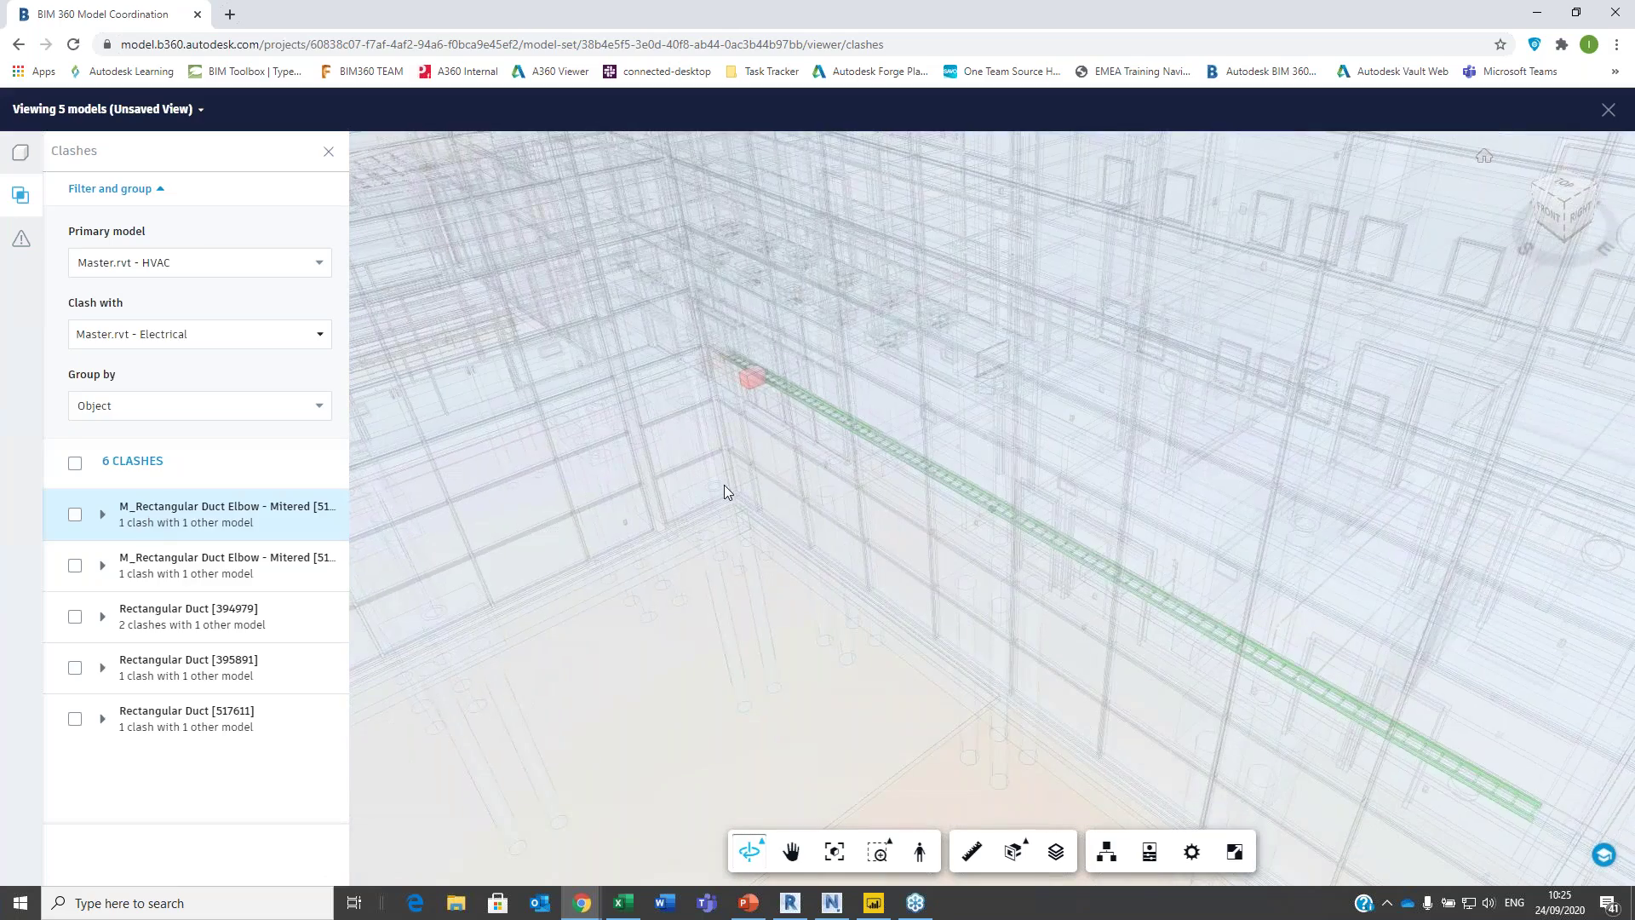
- Isolate the first mitered duct elbow clash with the cable tray, clear the selection, and inspect all the clashes in their surroundings
drag(724, 483, 770, 448)
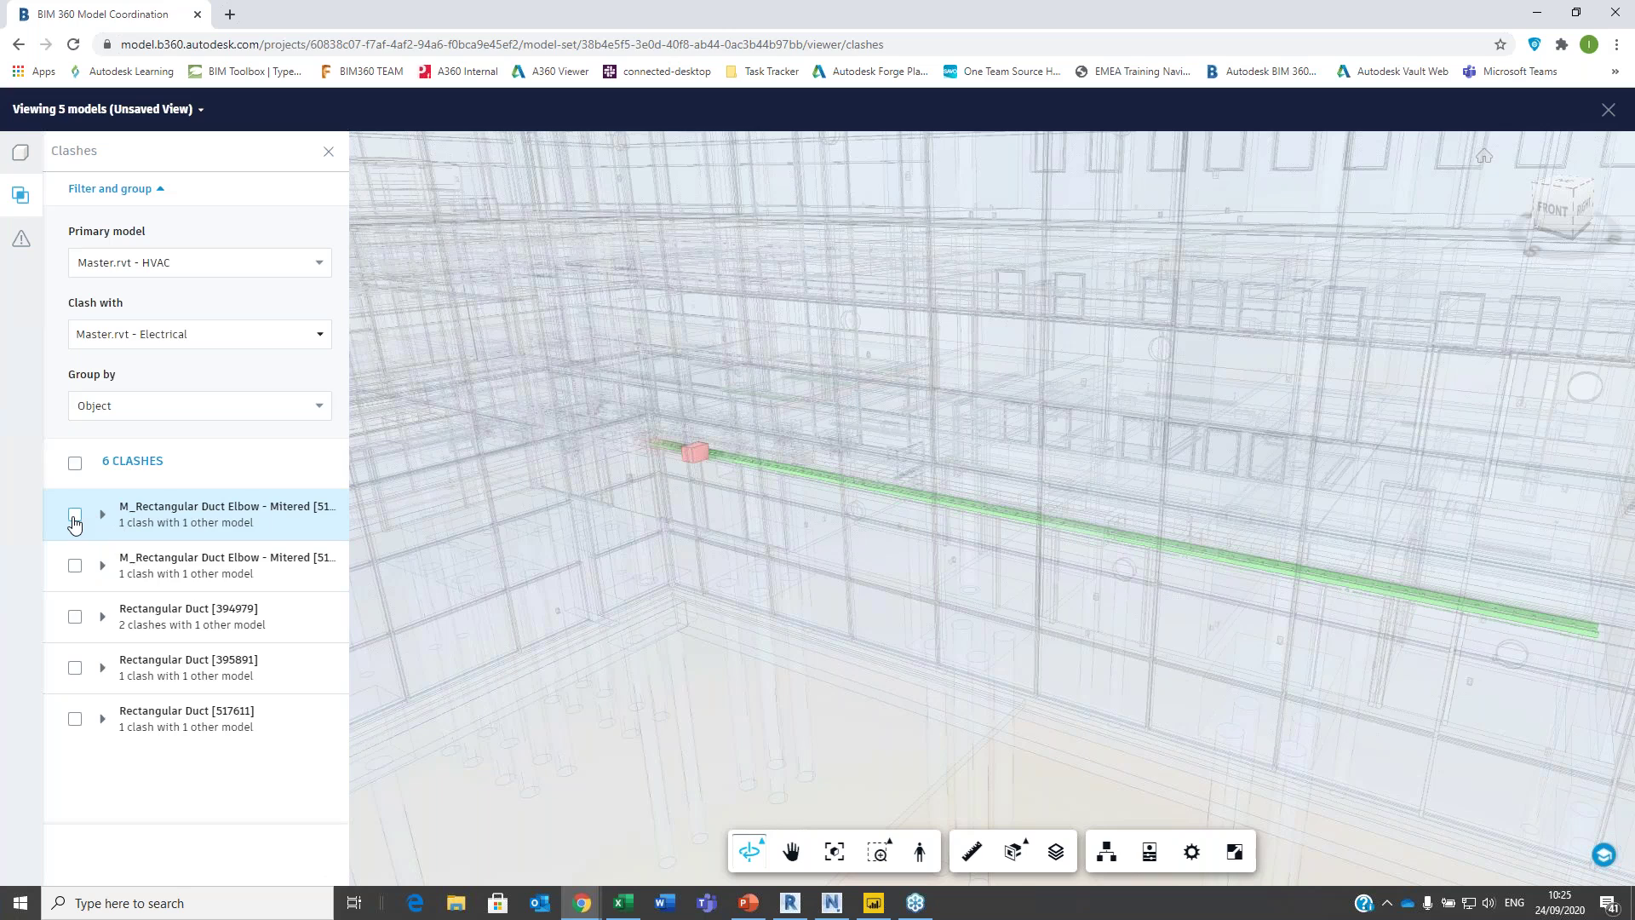
click(74, 516)
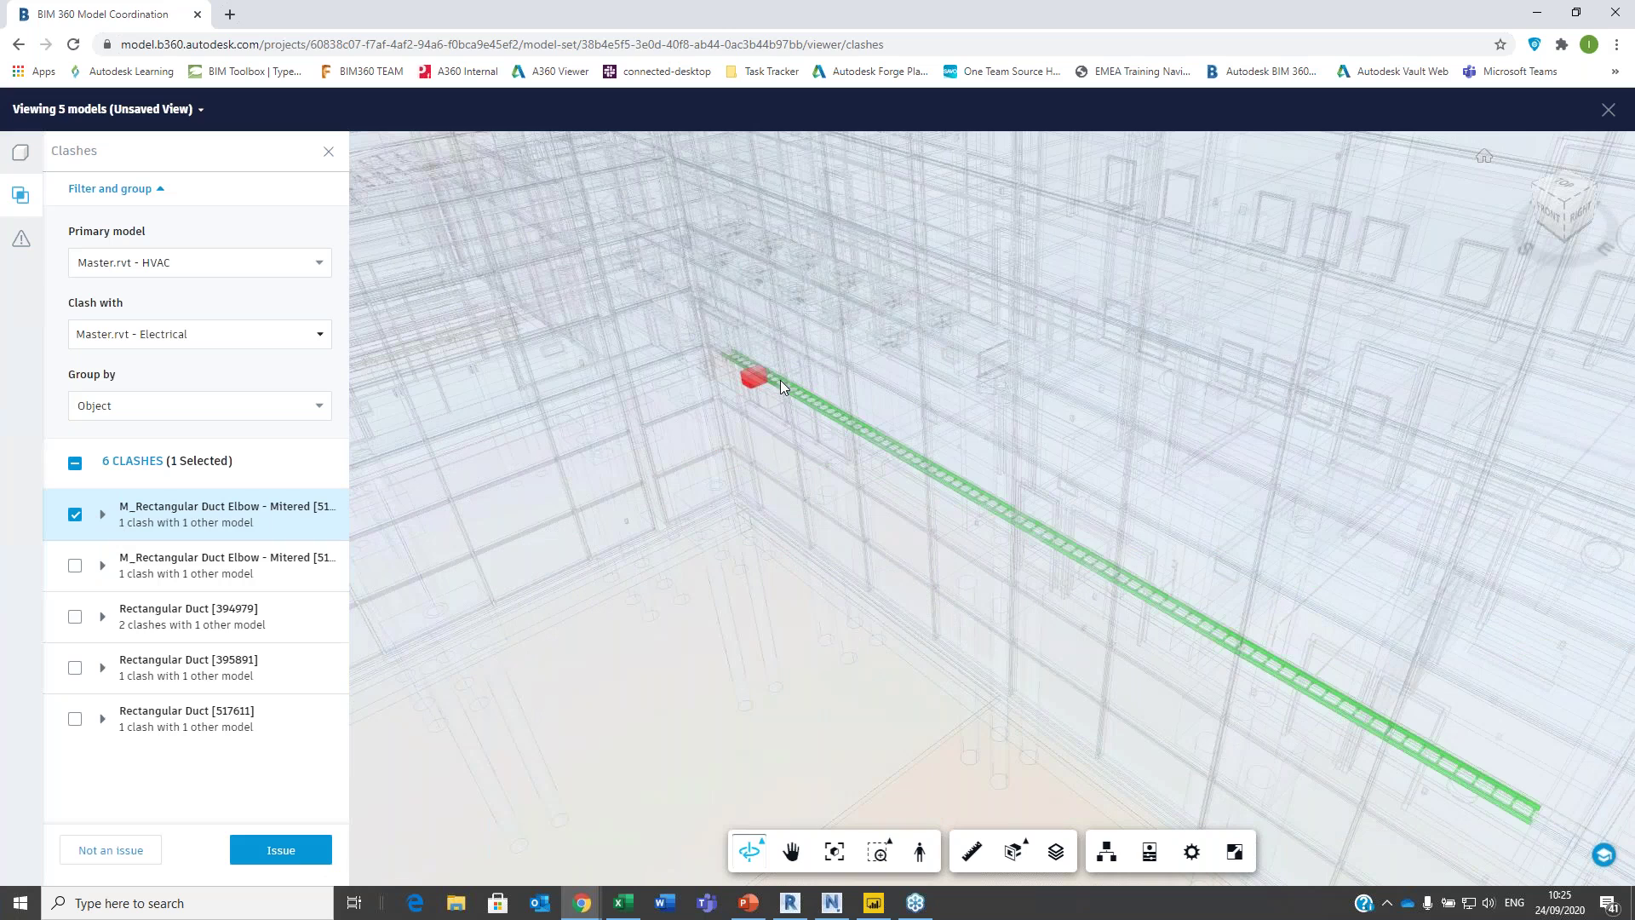
click(114, 508)
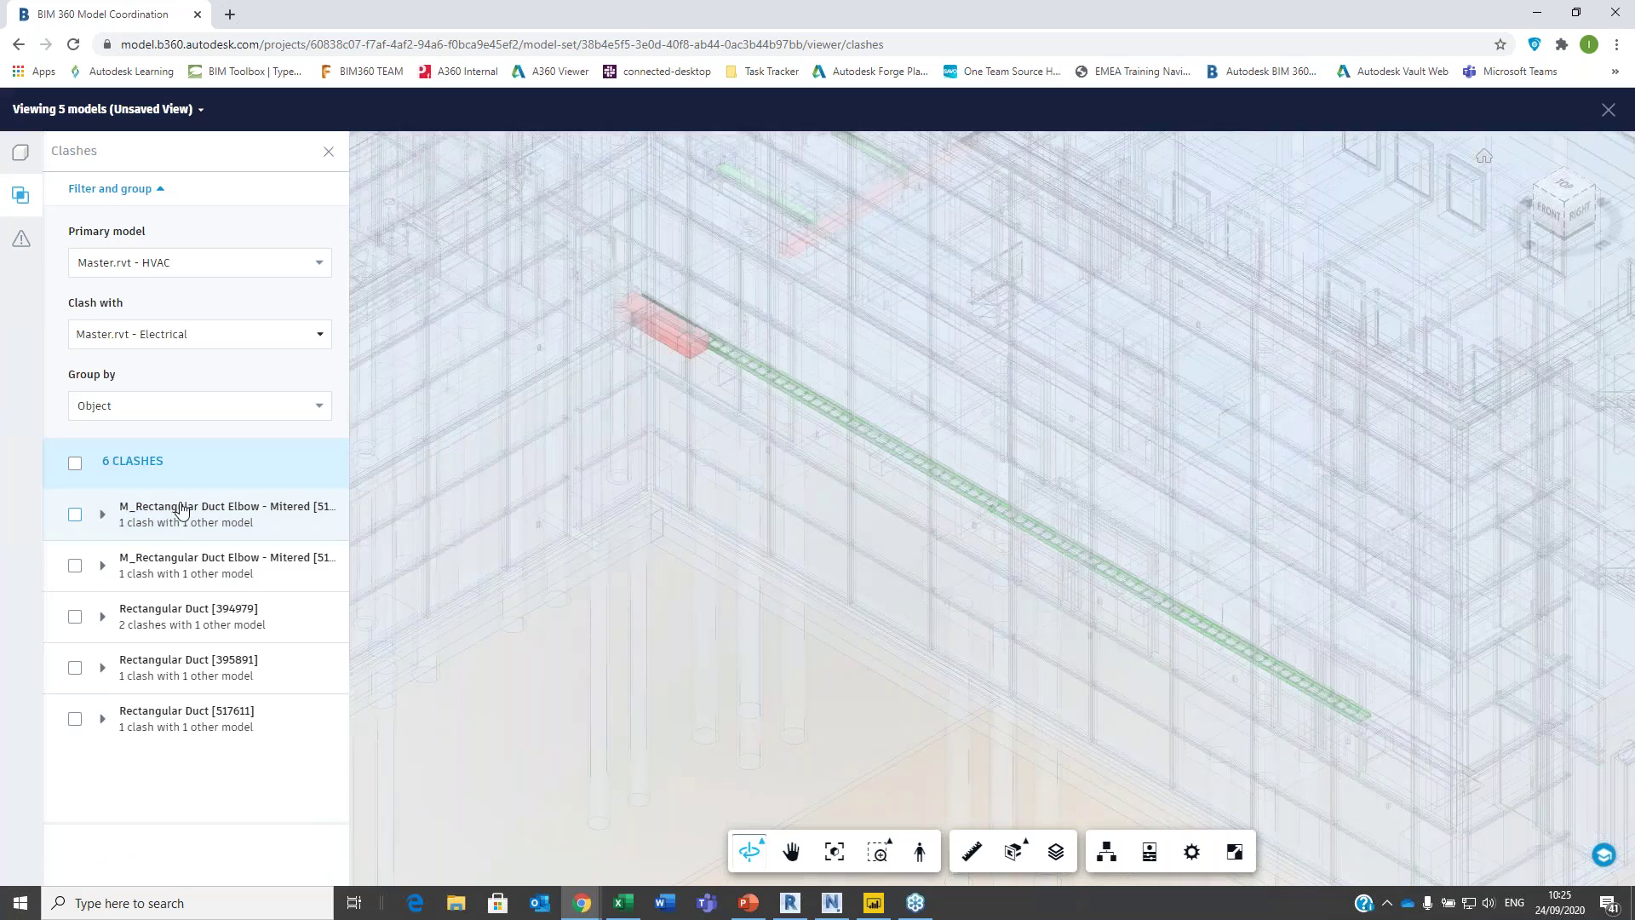
drag(887, 626, 765, 521)
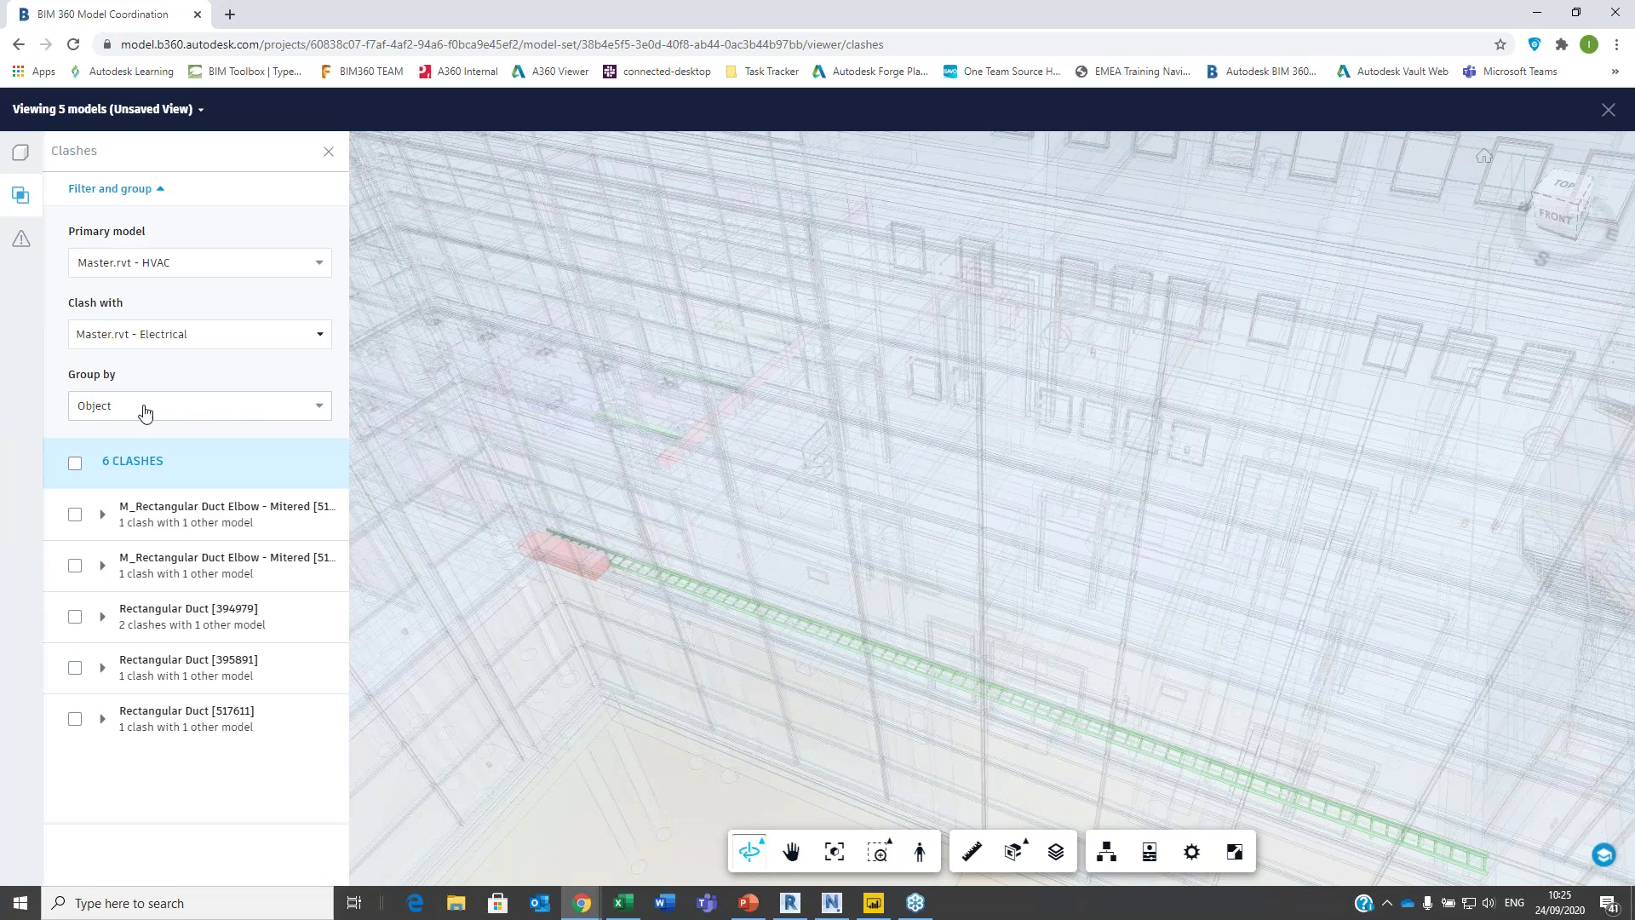
- Group the HVAC clashes by System Name and expand the Mechanical Exhaust Air 1 group
click(202, 415)
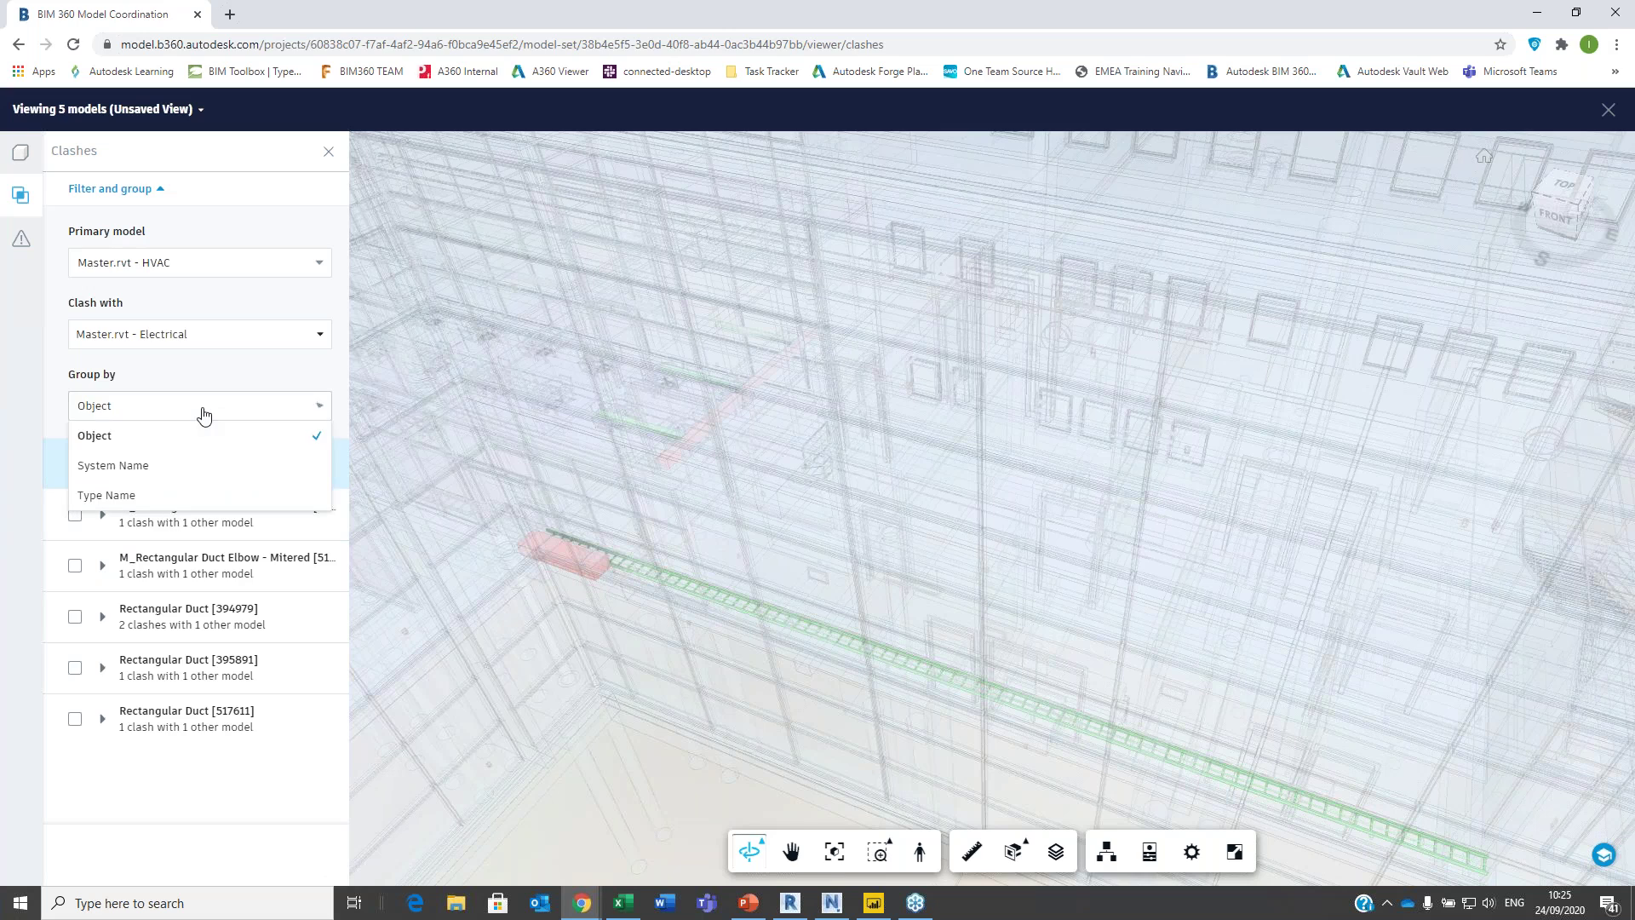
click(175, 467)
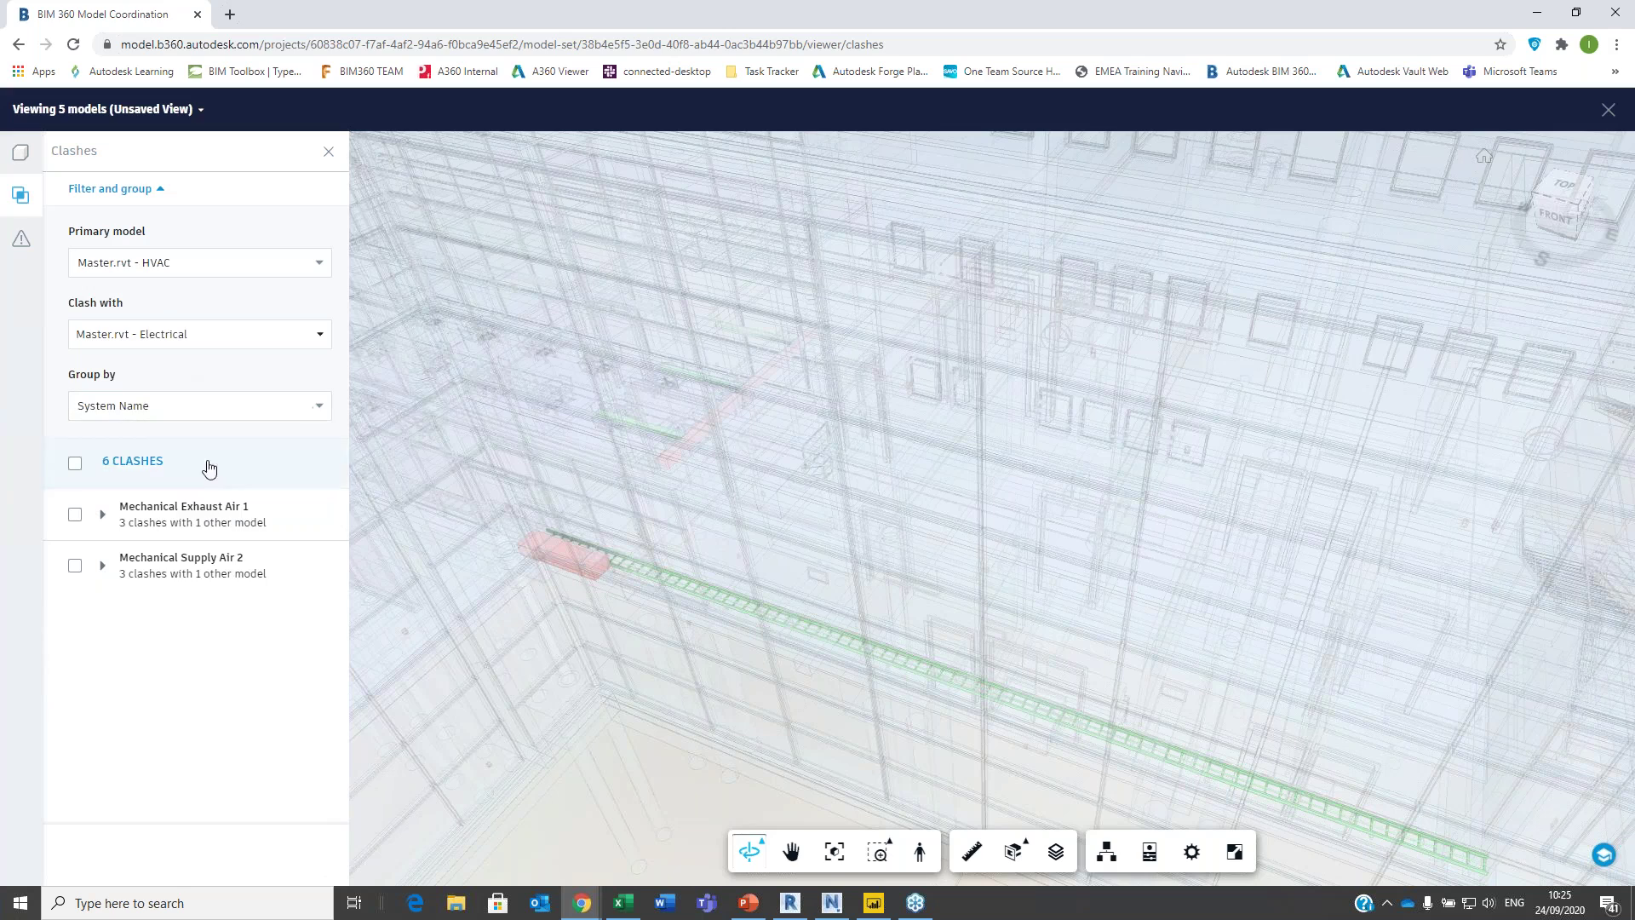
click(168, 522)
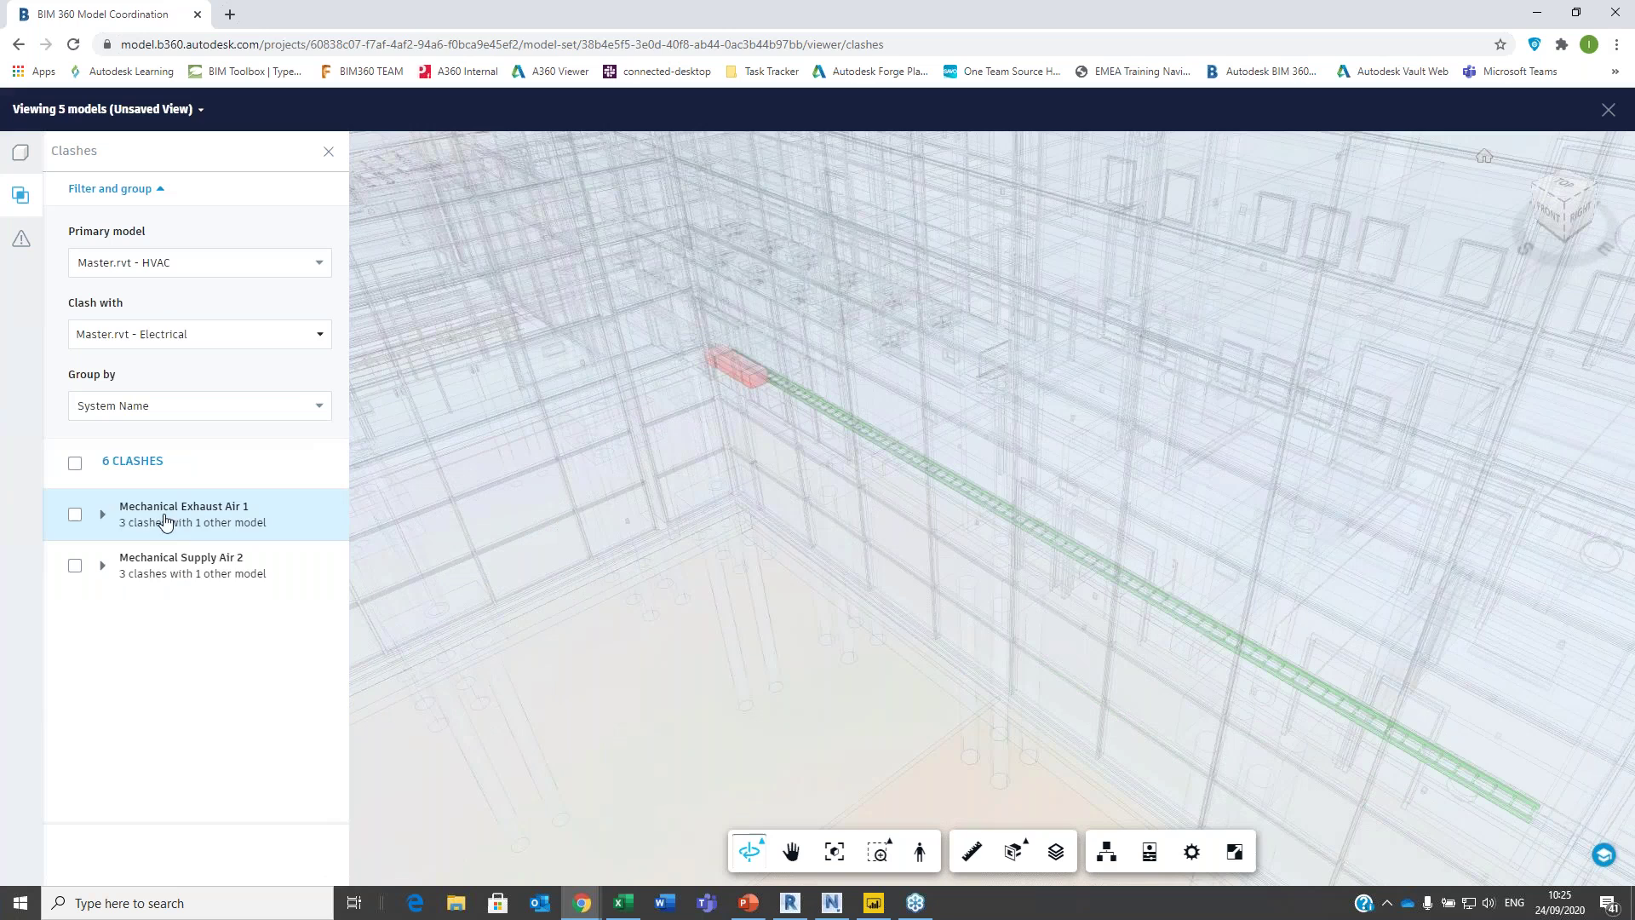
click(103, 515)
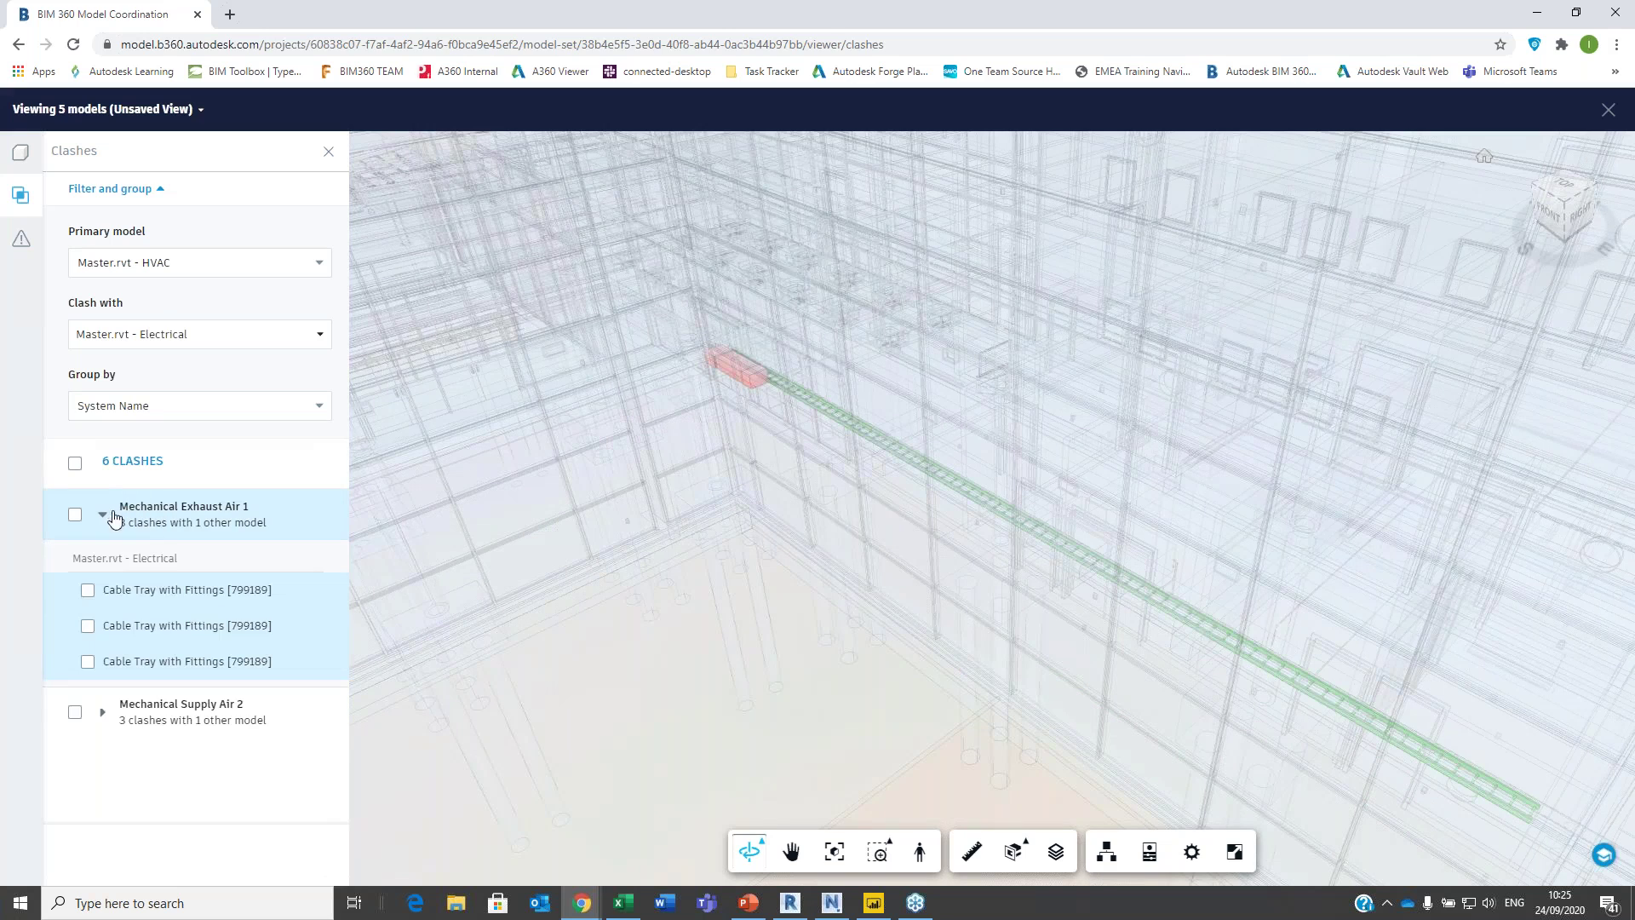
- Highlight the three Cable Tray with Fittings [799189] clashes of Mechanical Exhaust Air 1, clear the selection, and inspect all the clashes from above and obliquely
click(87, 591)
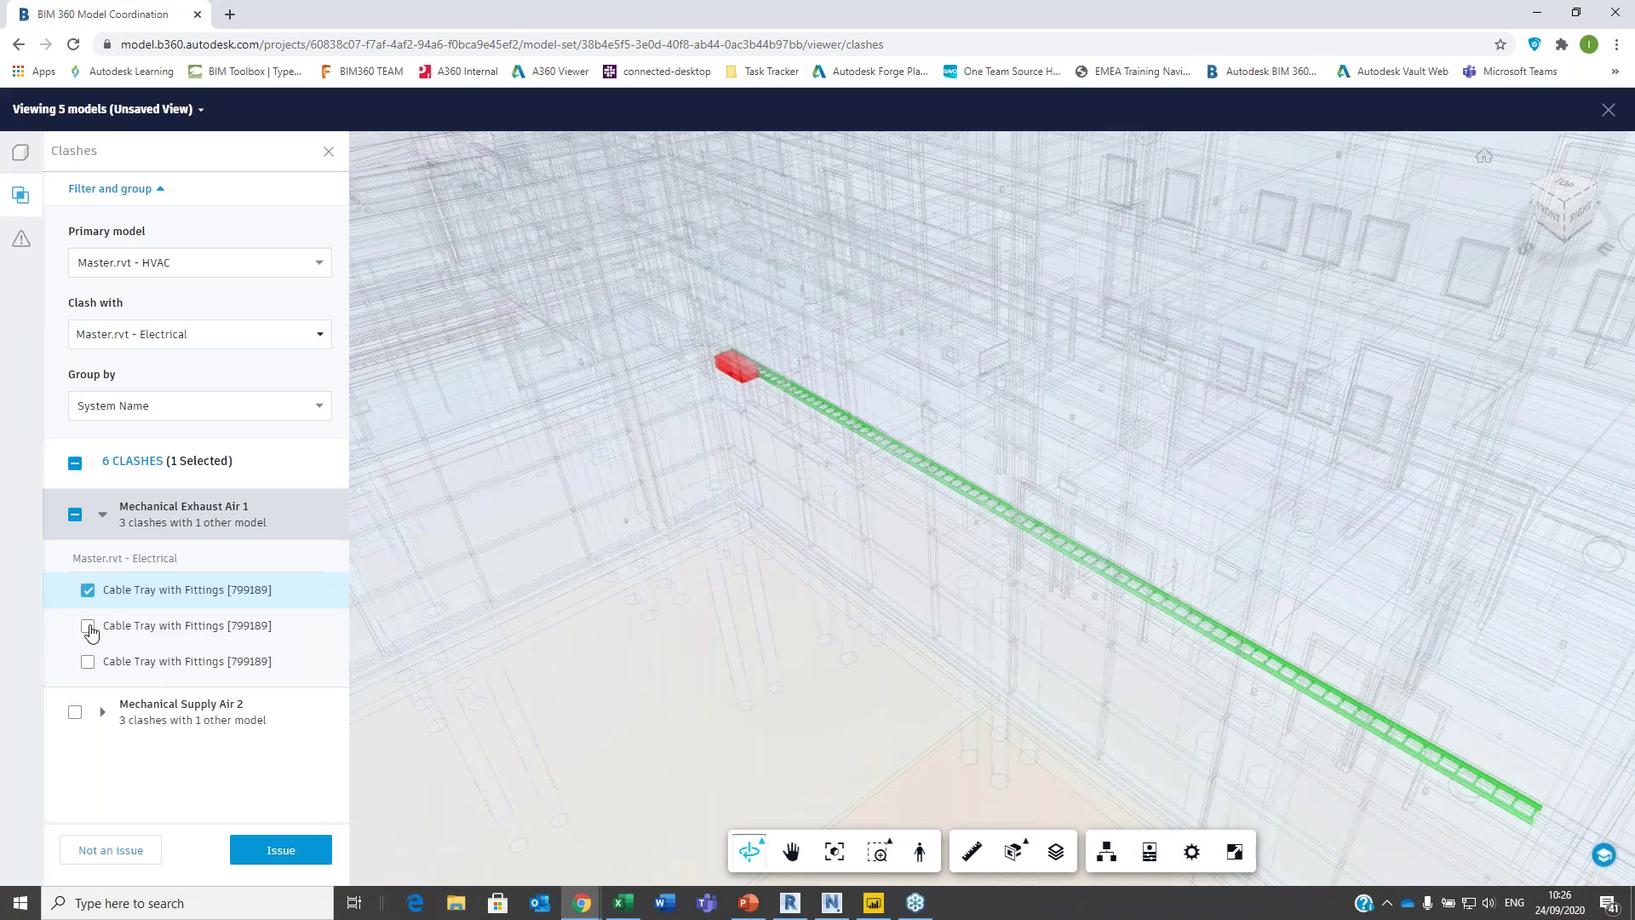
click(89, 628)
click(87, 664)
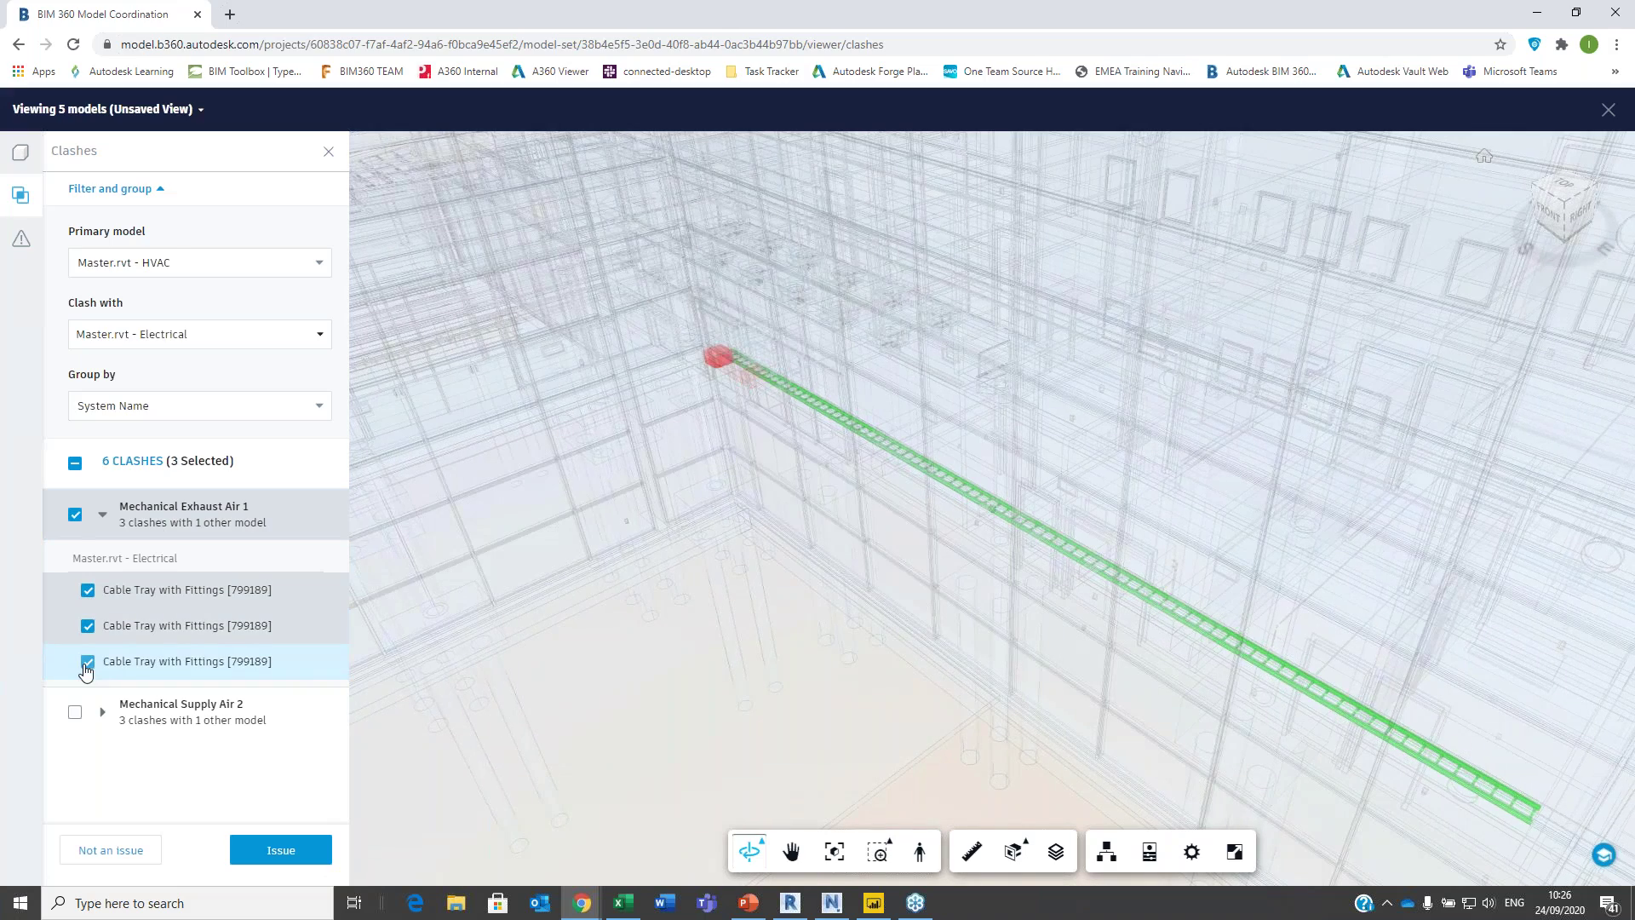
click(75, 515)
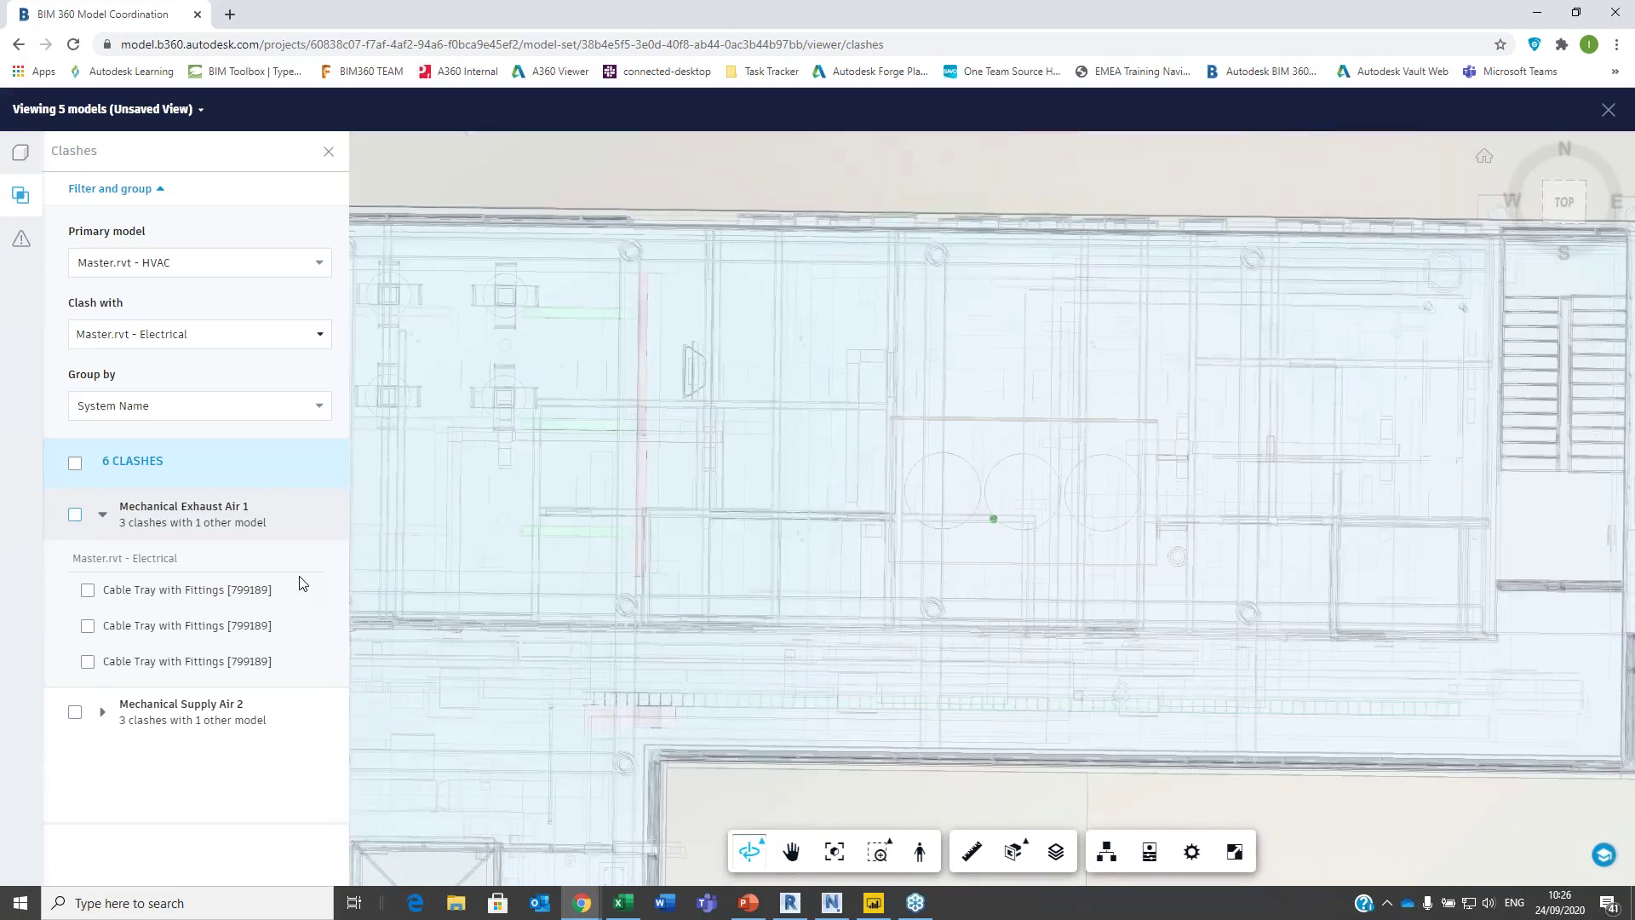
drag(733, 592, 621, 456)
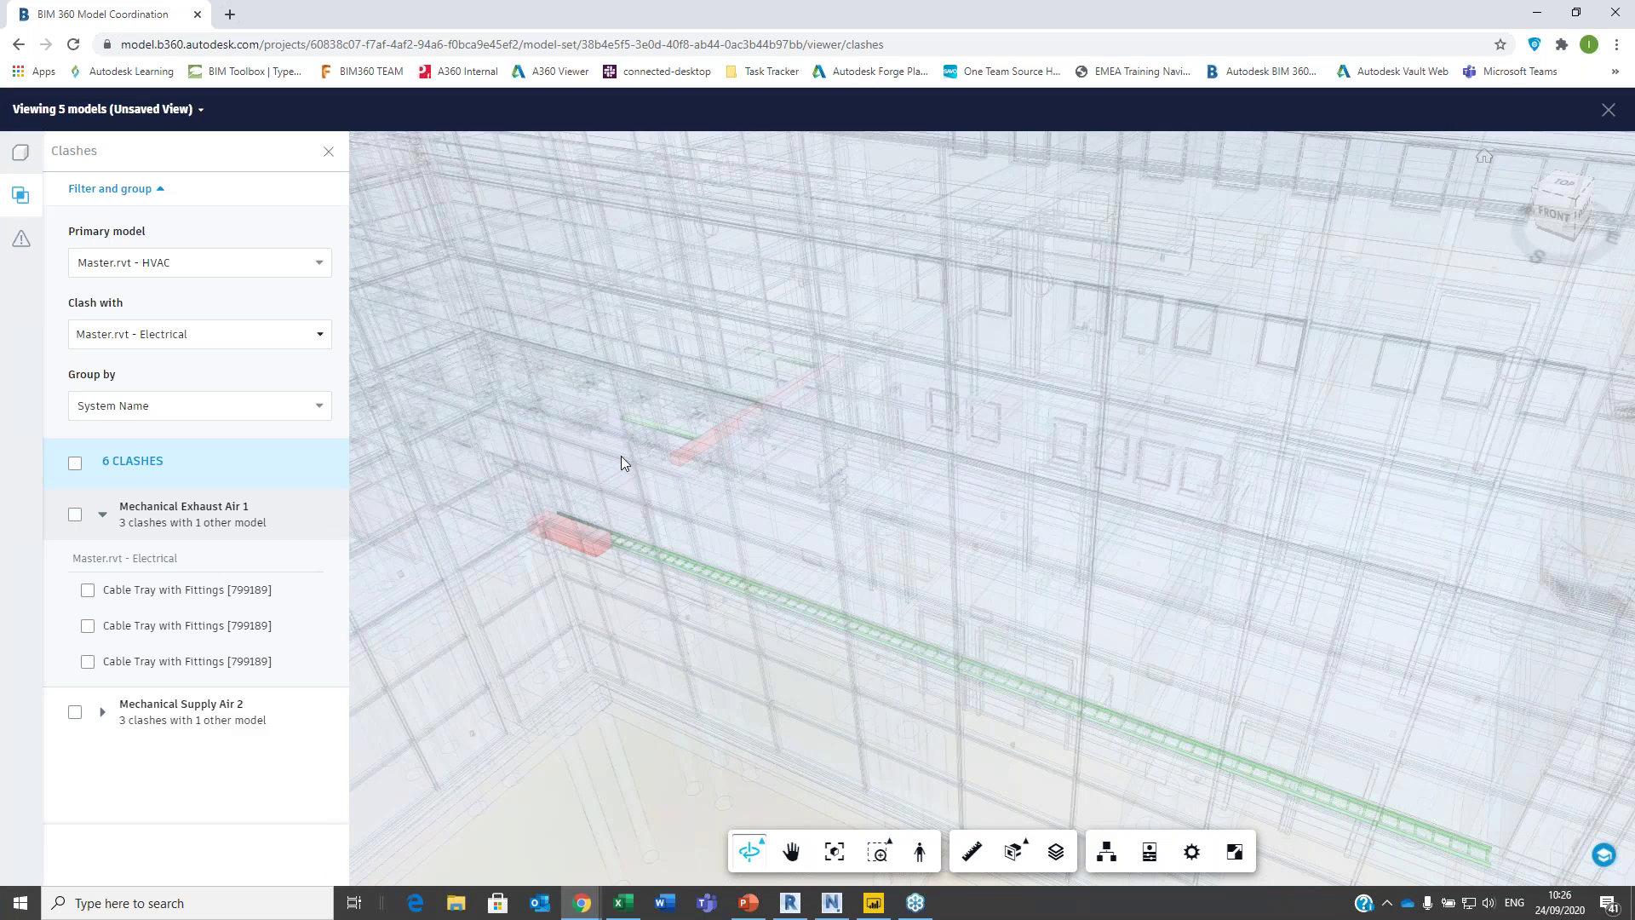
- Close the clash viewer and exclude Master.rvt - Landscaping from the clash matrix
click(1608, 111)
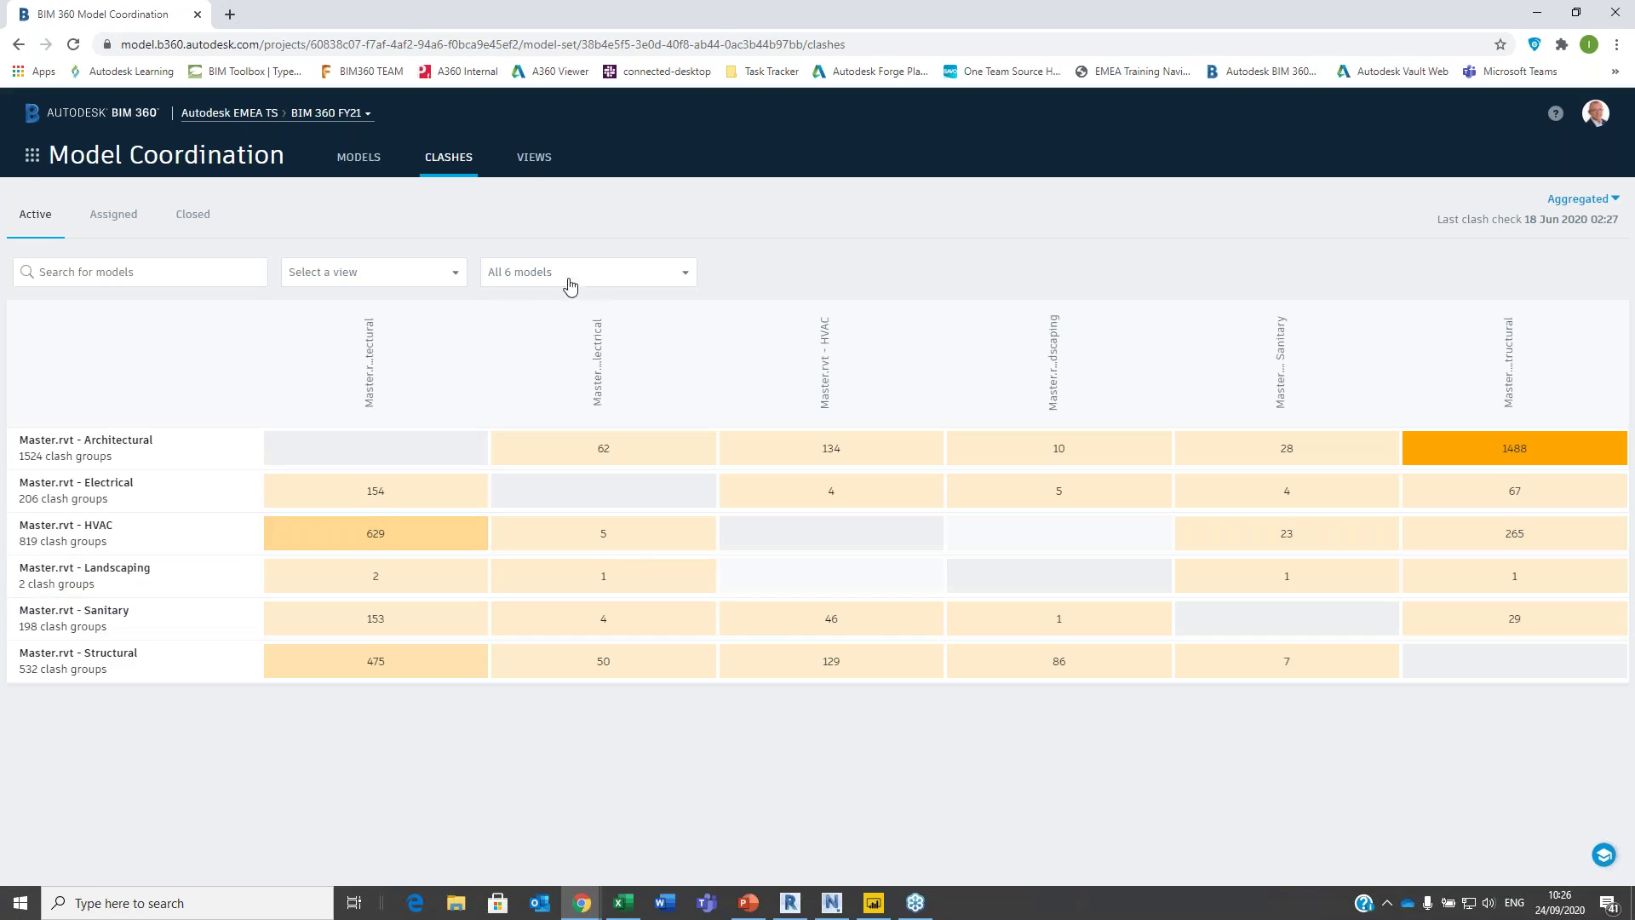
click(597, 286)
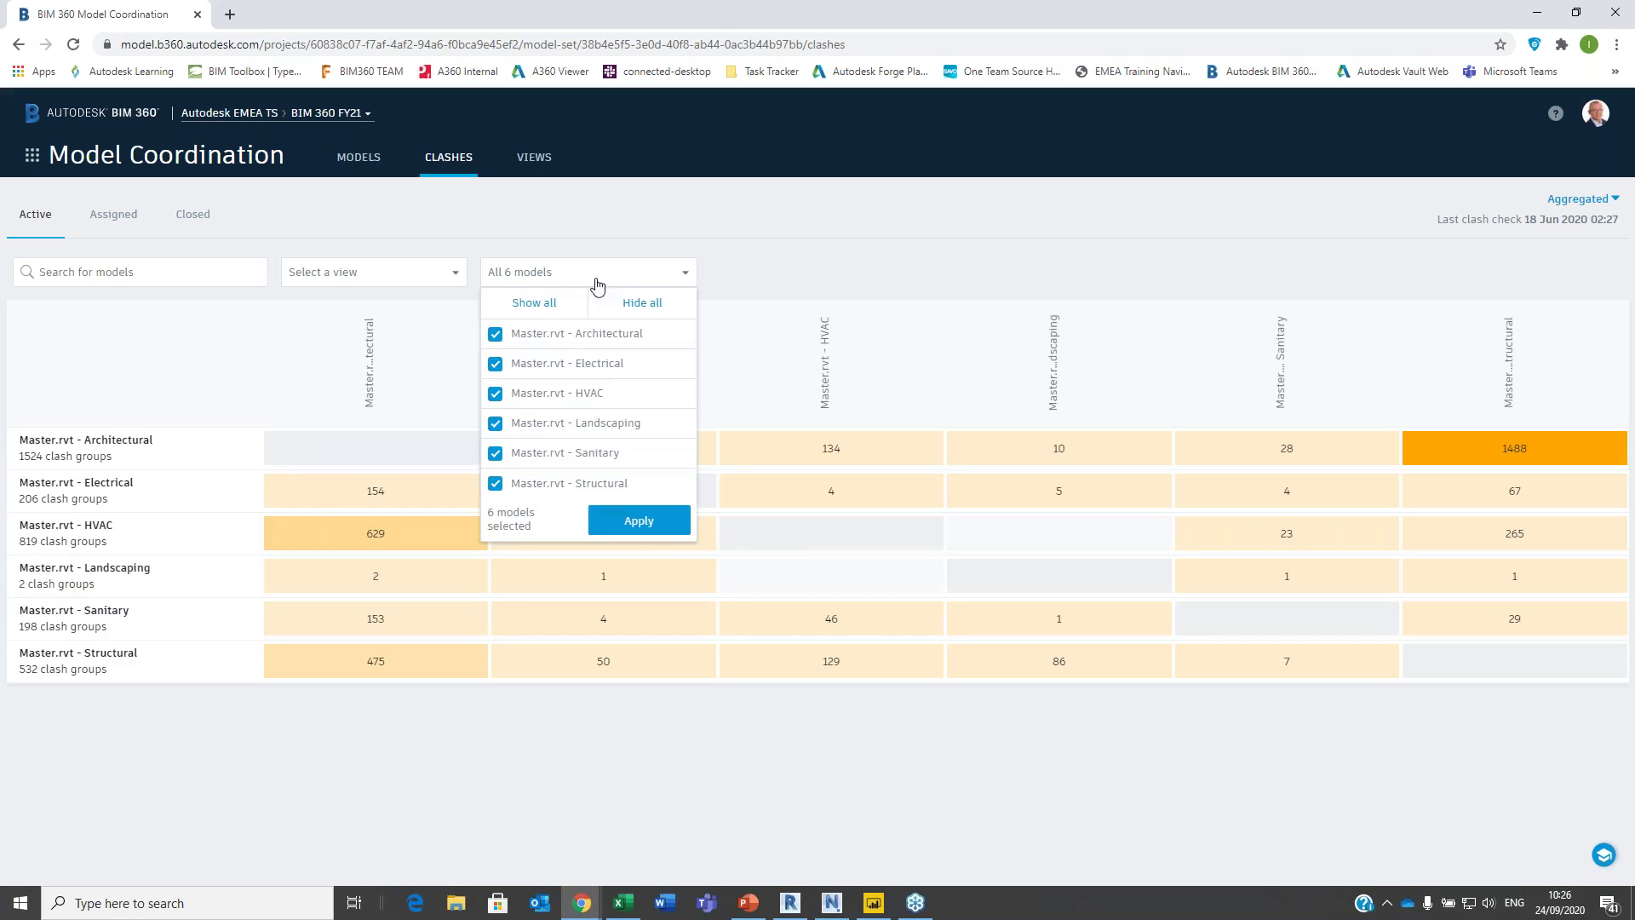
click(495, 423)
click(643, 524)
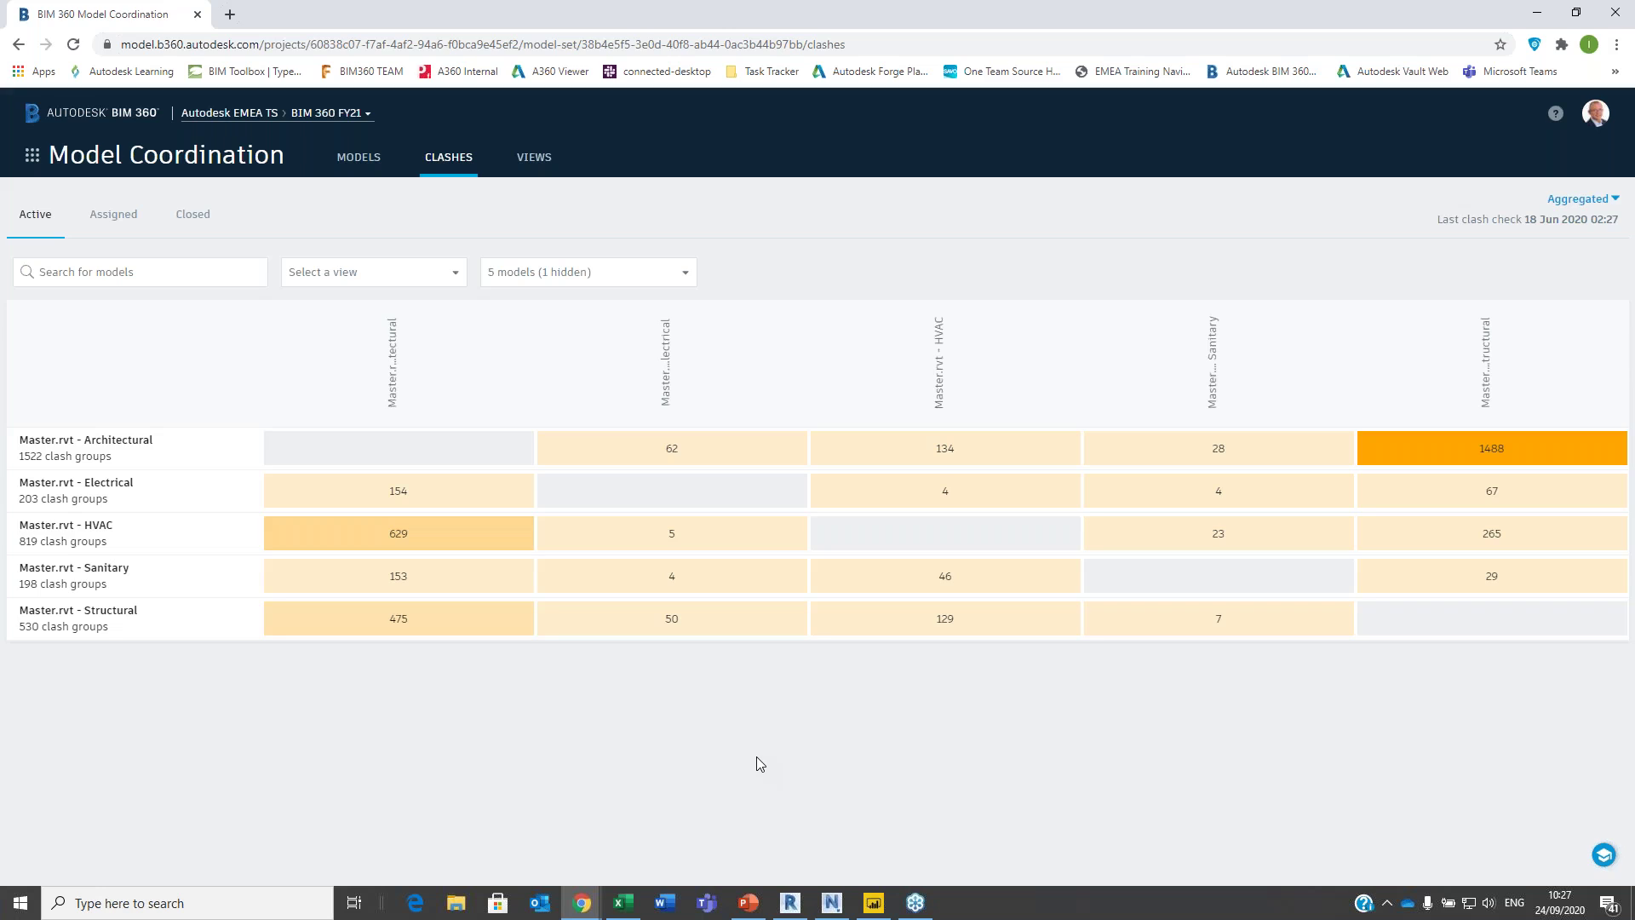
- Switch to Document Management and open the Architectural folder under Design in the project files
click(34, 155)
click(301, 243)
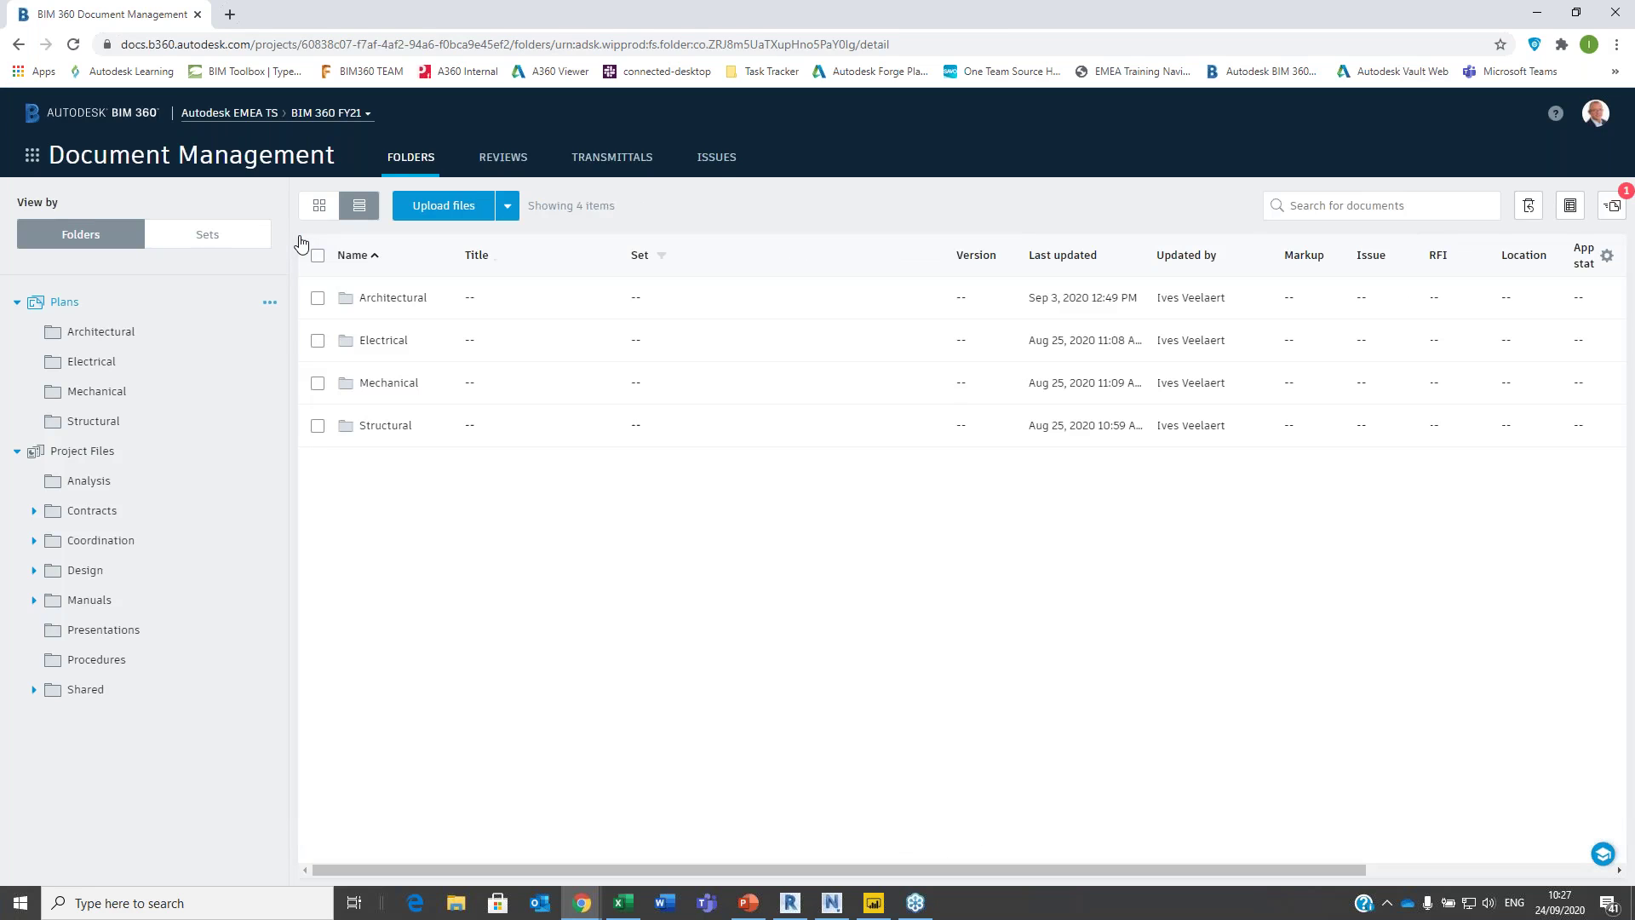
click(35, 570)
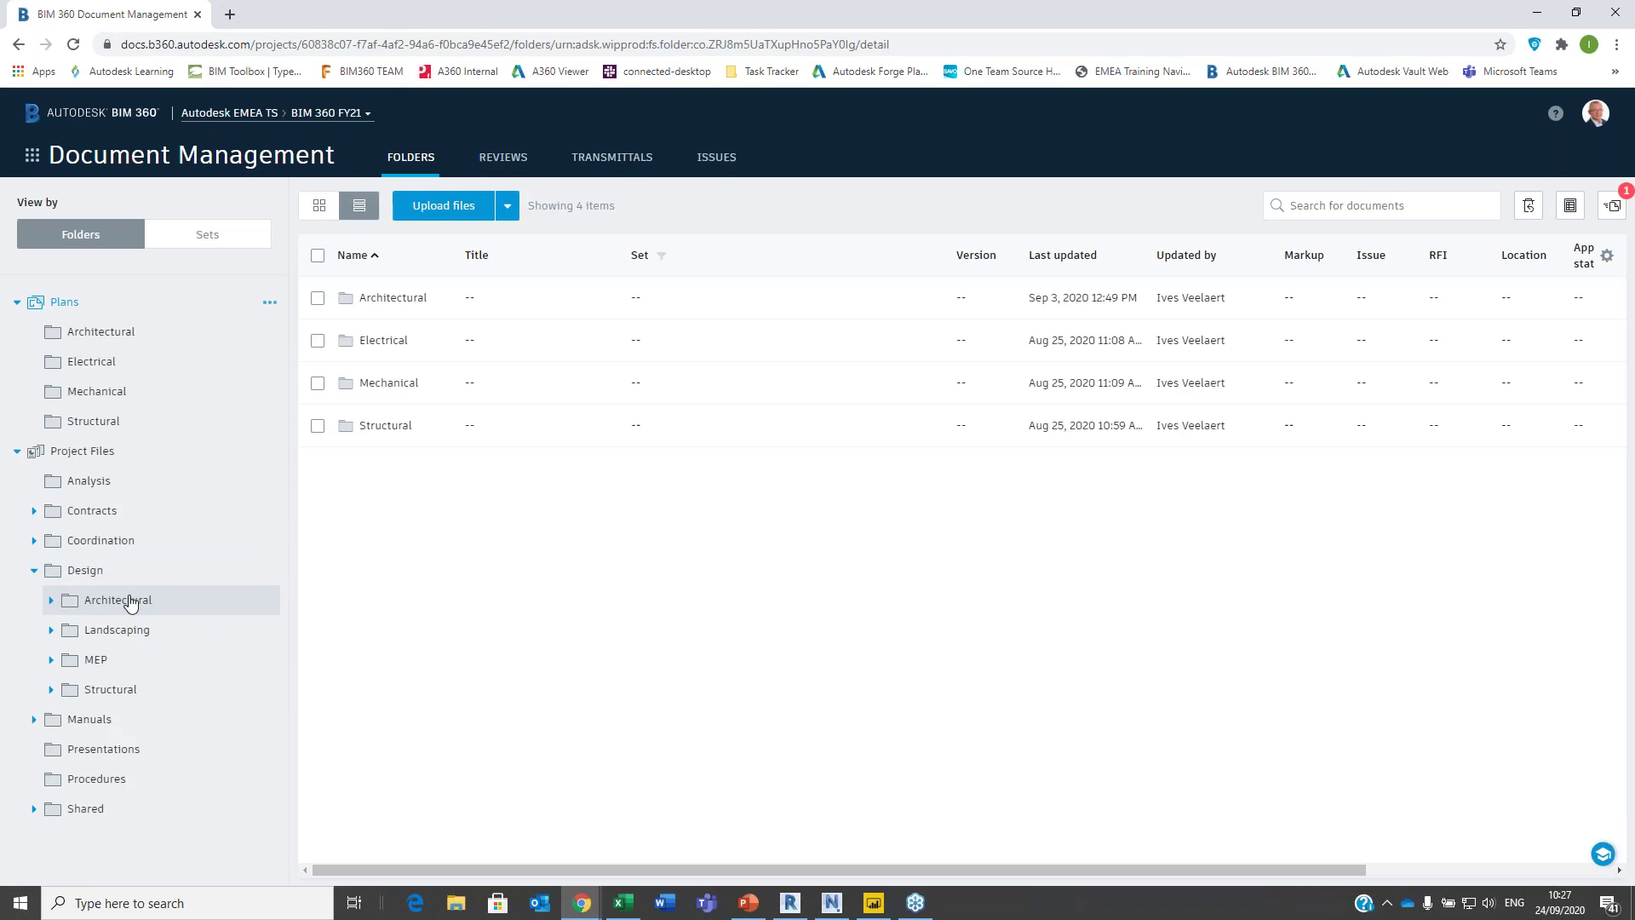
click(120, 599)
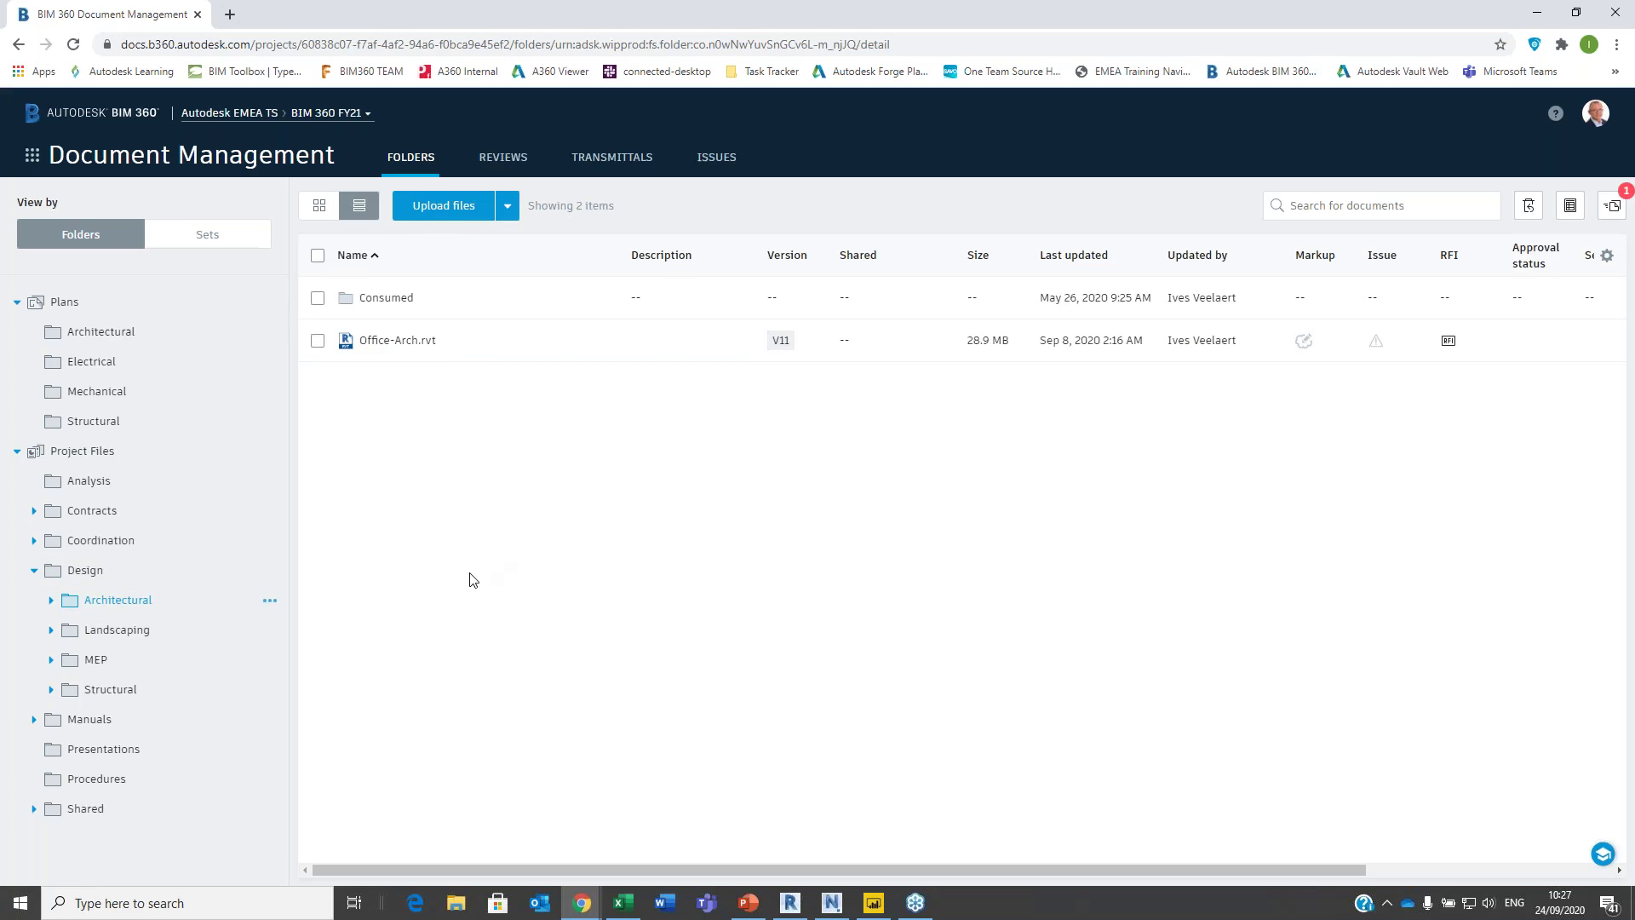
- Look through the Architectural and Landscaping folders under Shared, and collapse the Shared folder
click(34, 808)
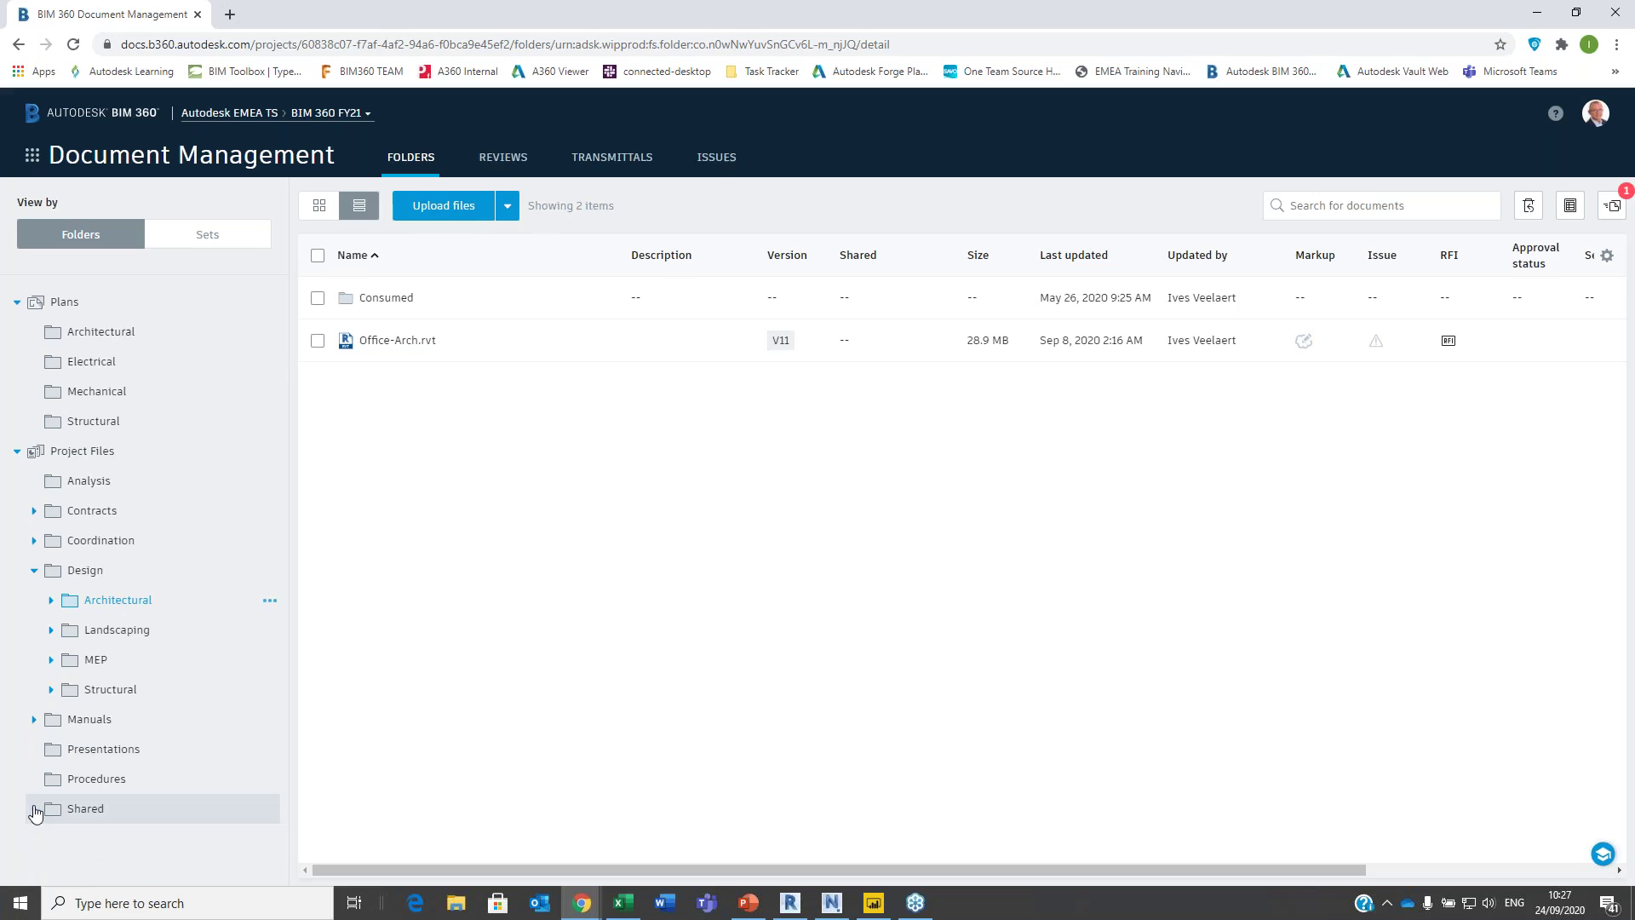
scroll(127, 784, down, 1)
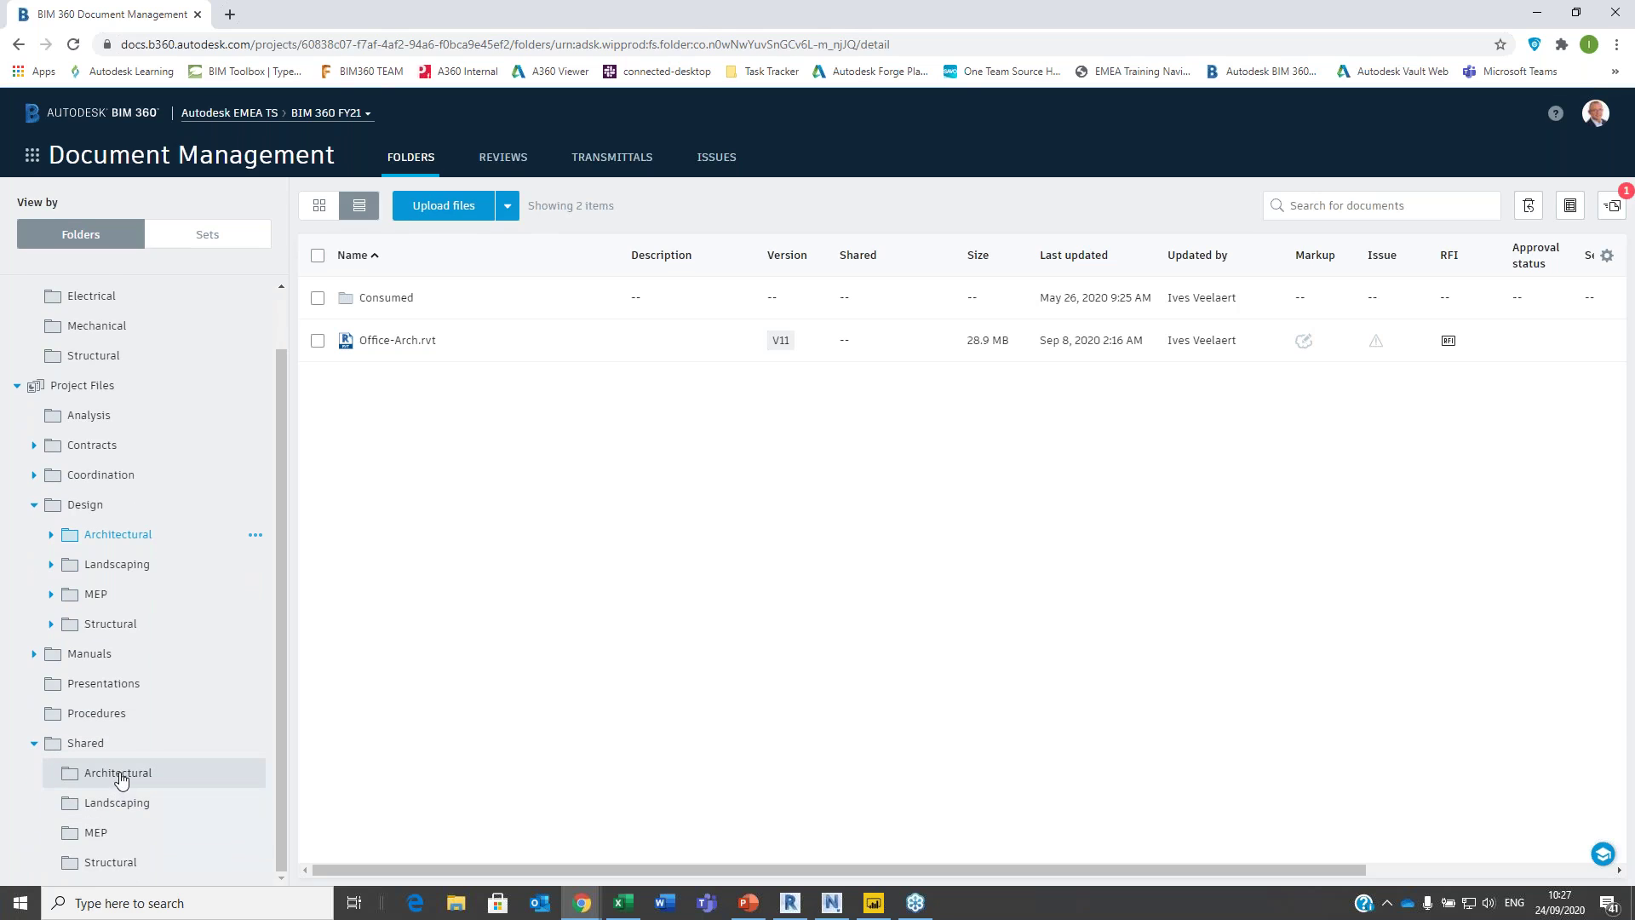
click(119, 773)
click(112, 805)
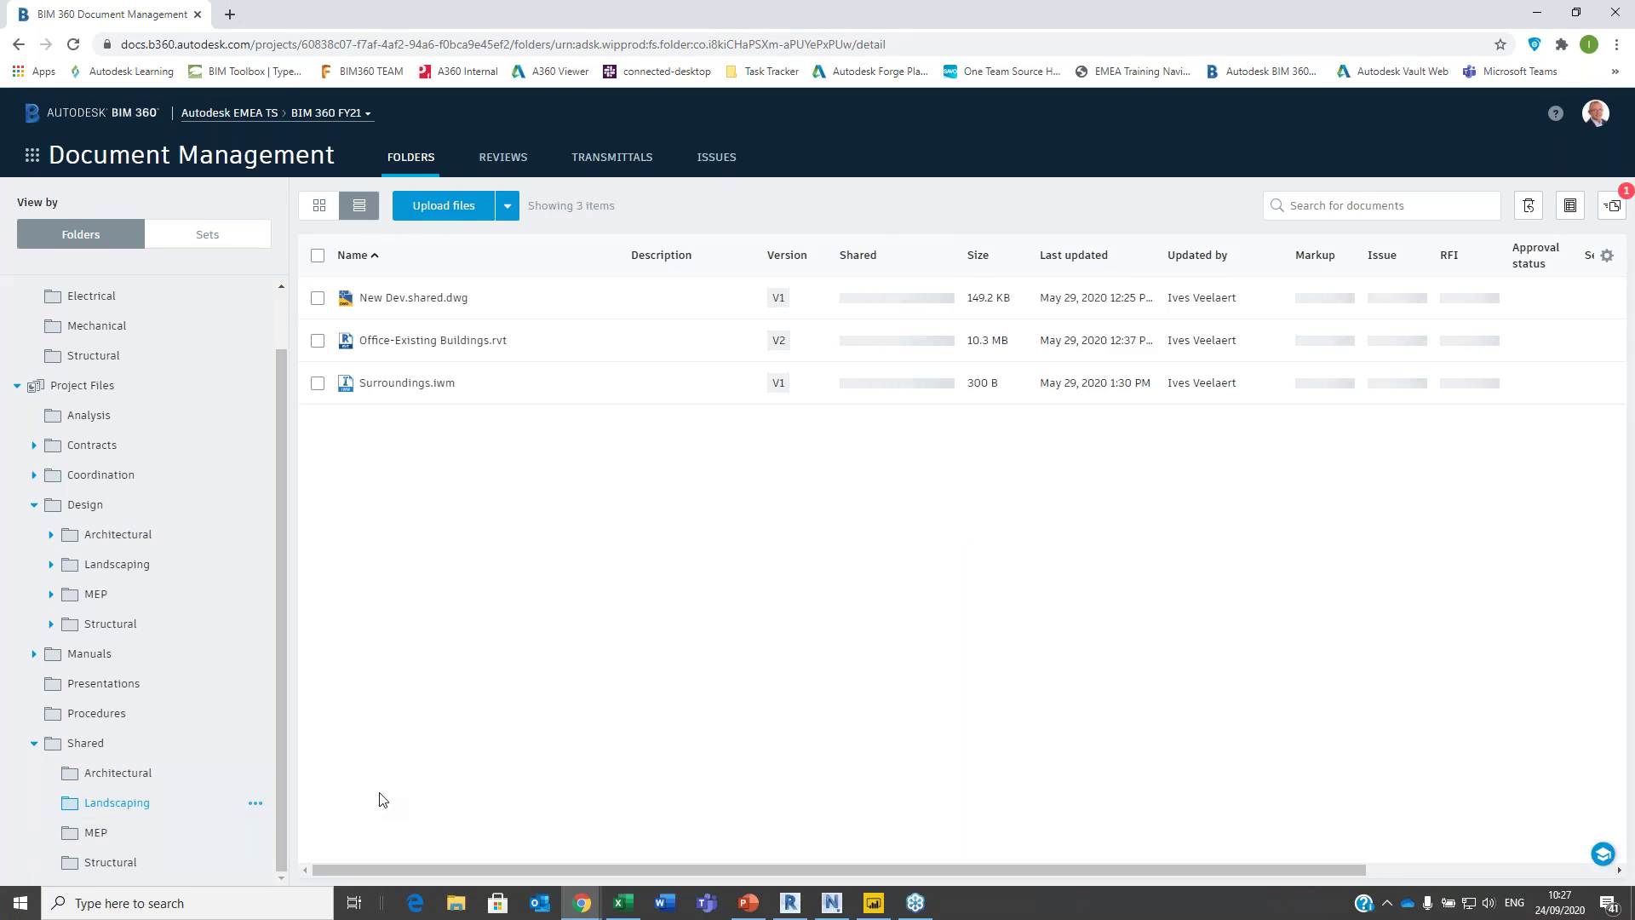
click(34, 742)
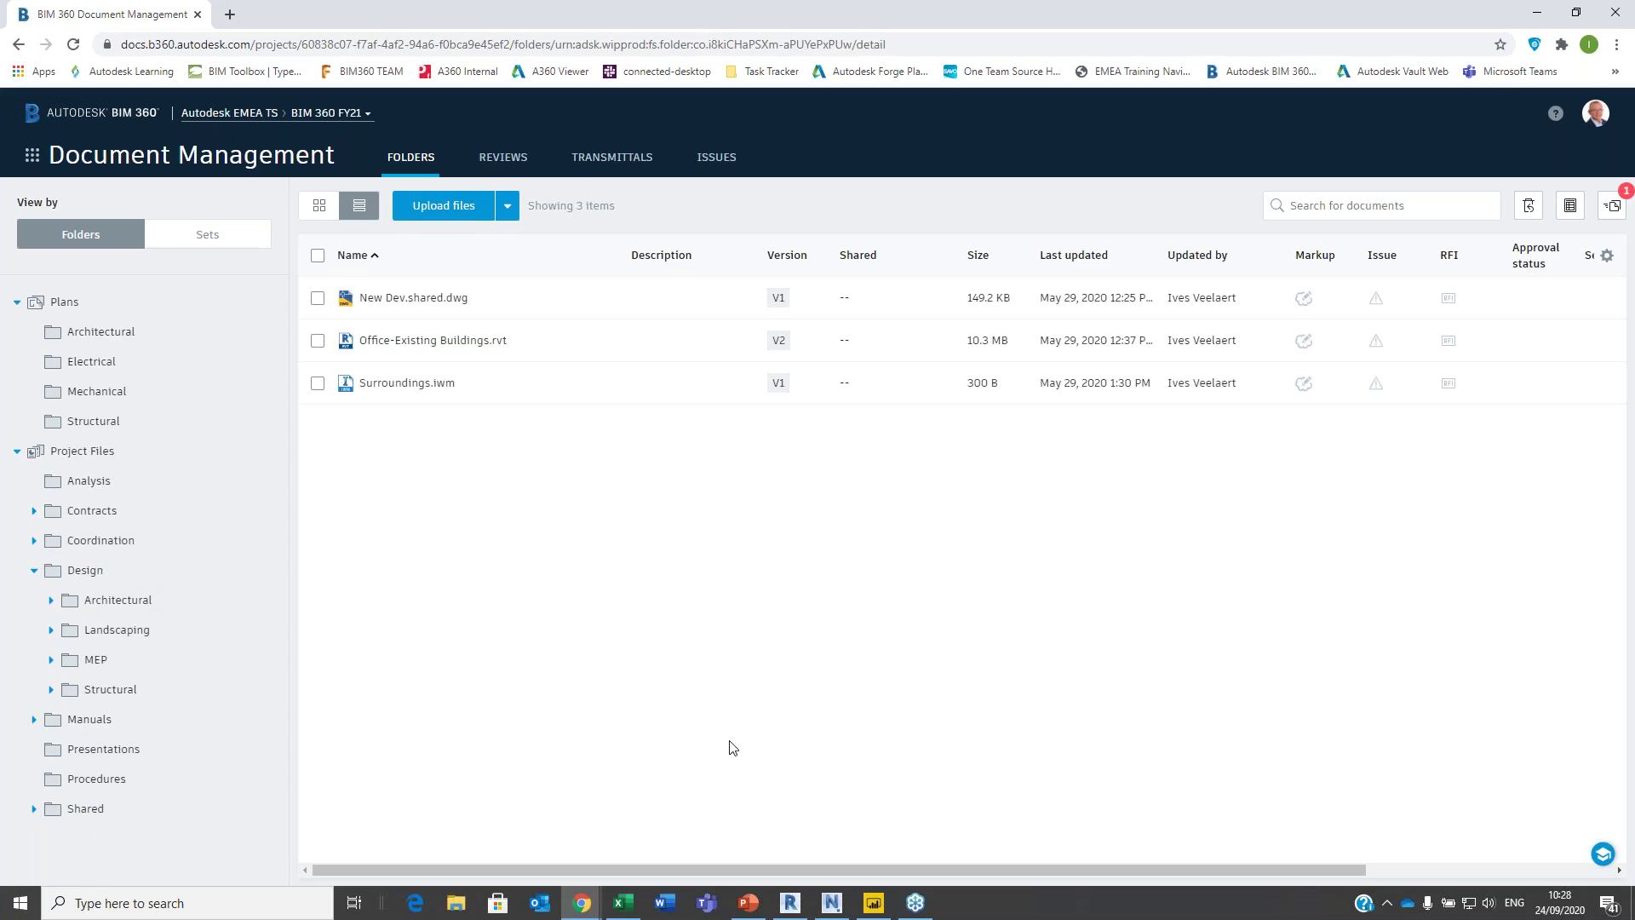
- Open the Aggregated folder under Coordination to find Master.rvt, and switch to Revit
click(35, 542)
click(137, 570)
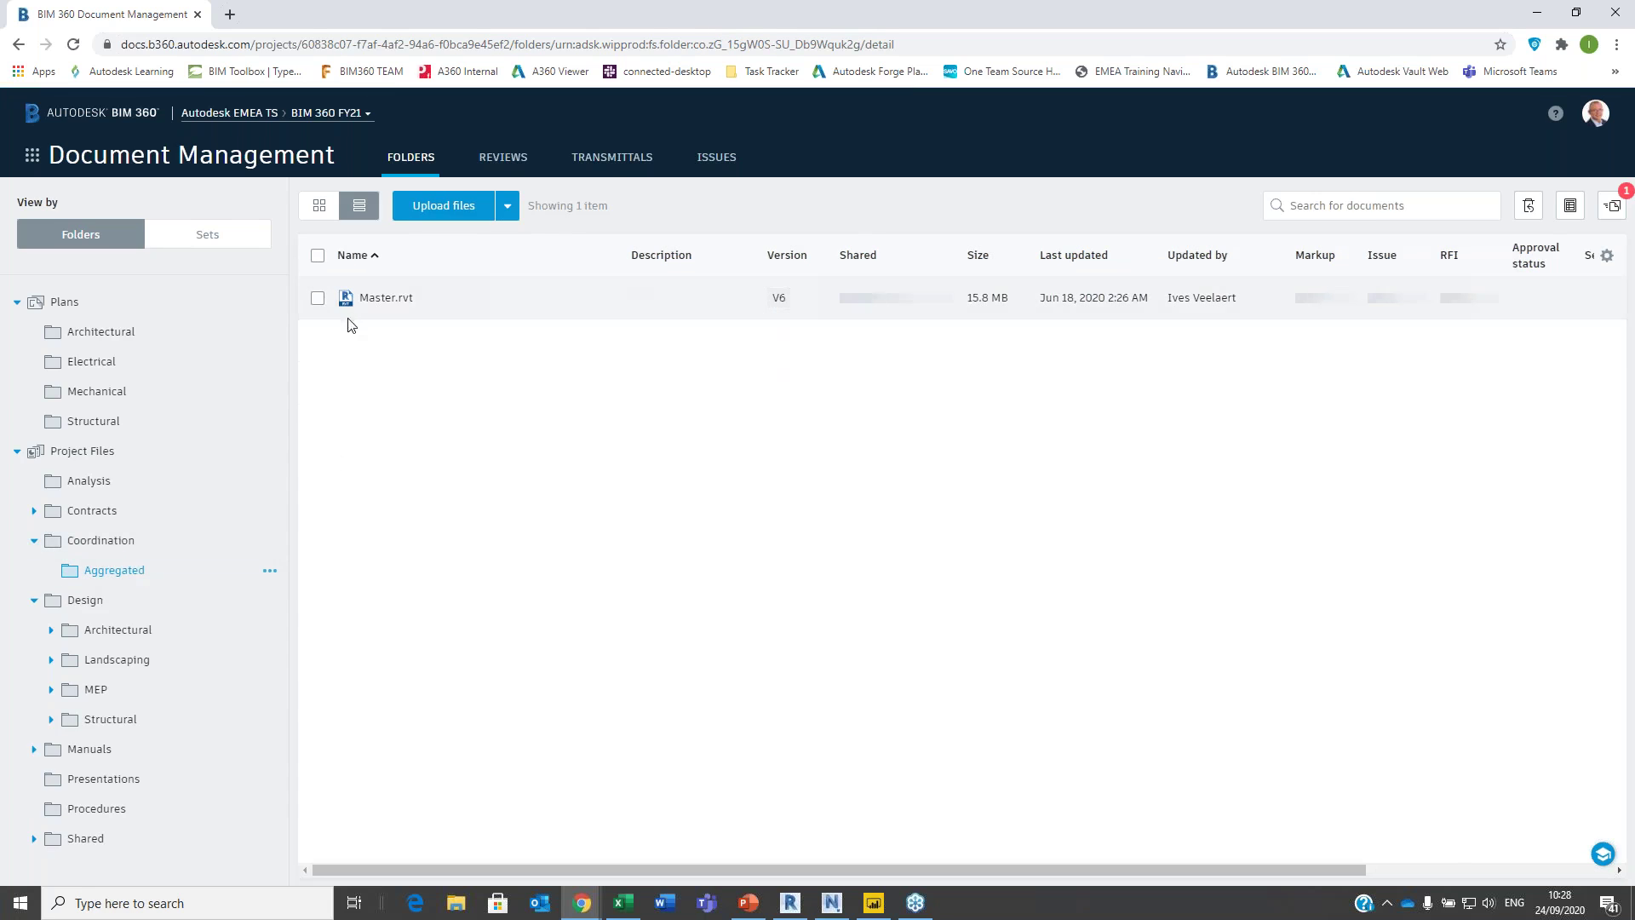
click(791, 909)
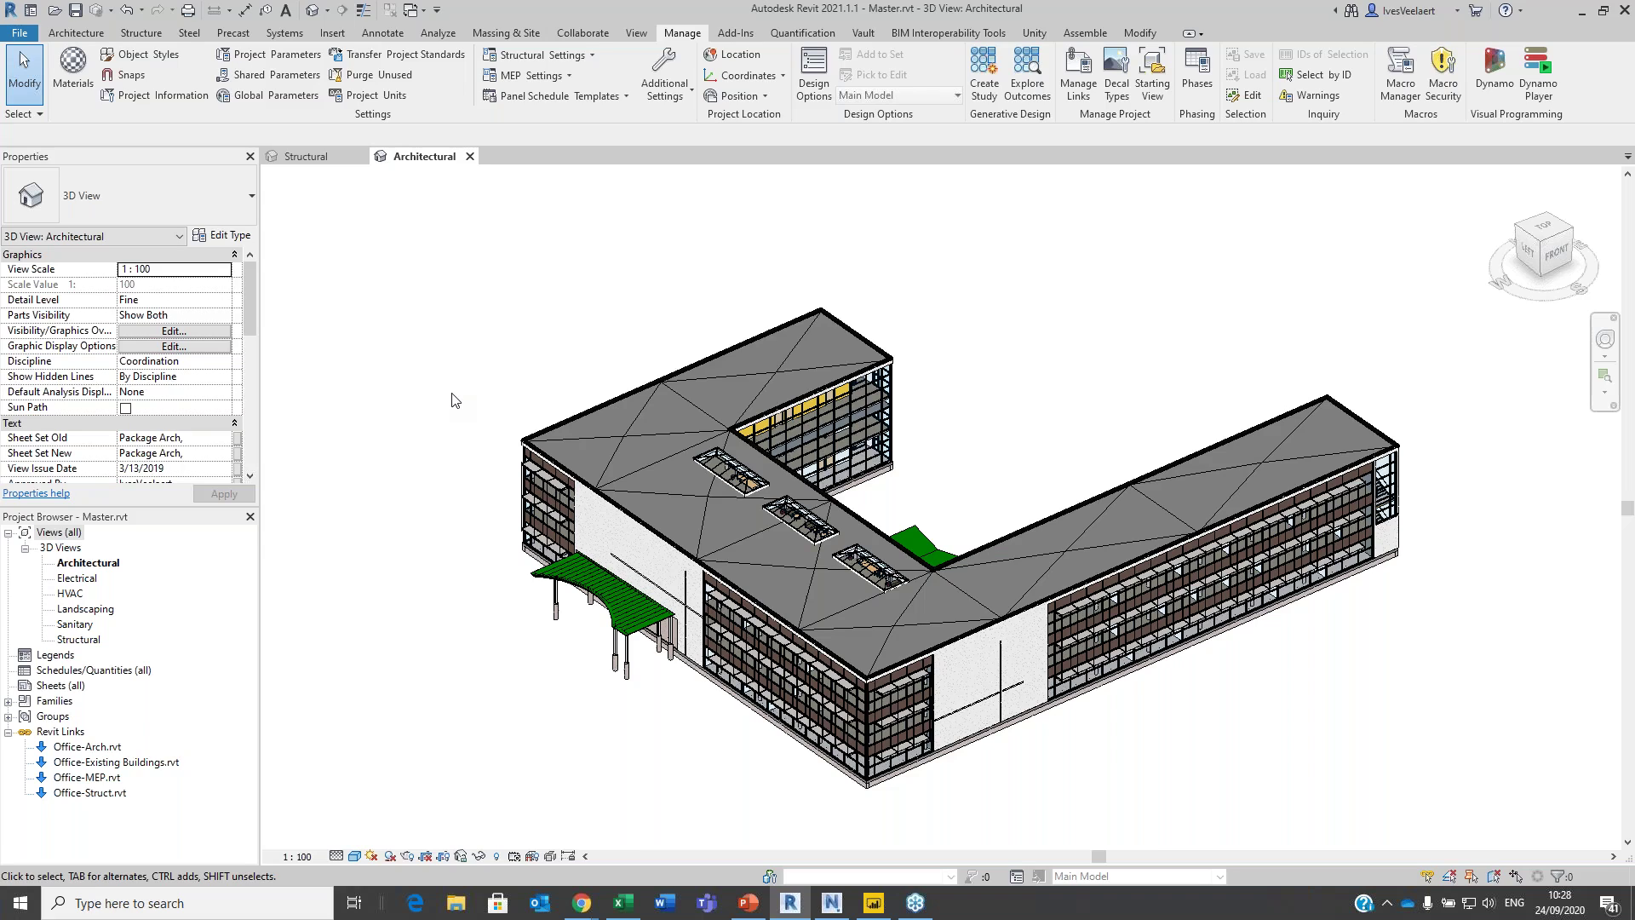
- Look up the option for saving the current project as a Cloud Model, leaving the project unsaved
click(18, 39)
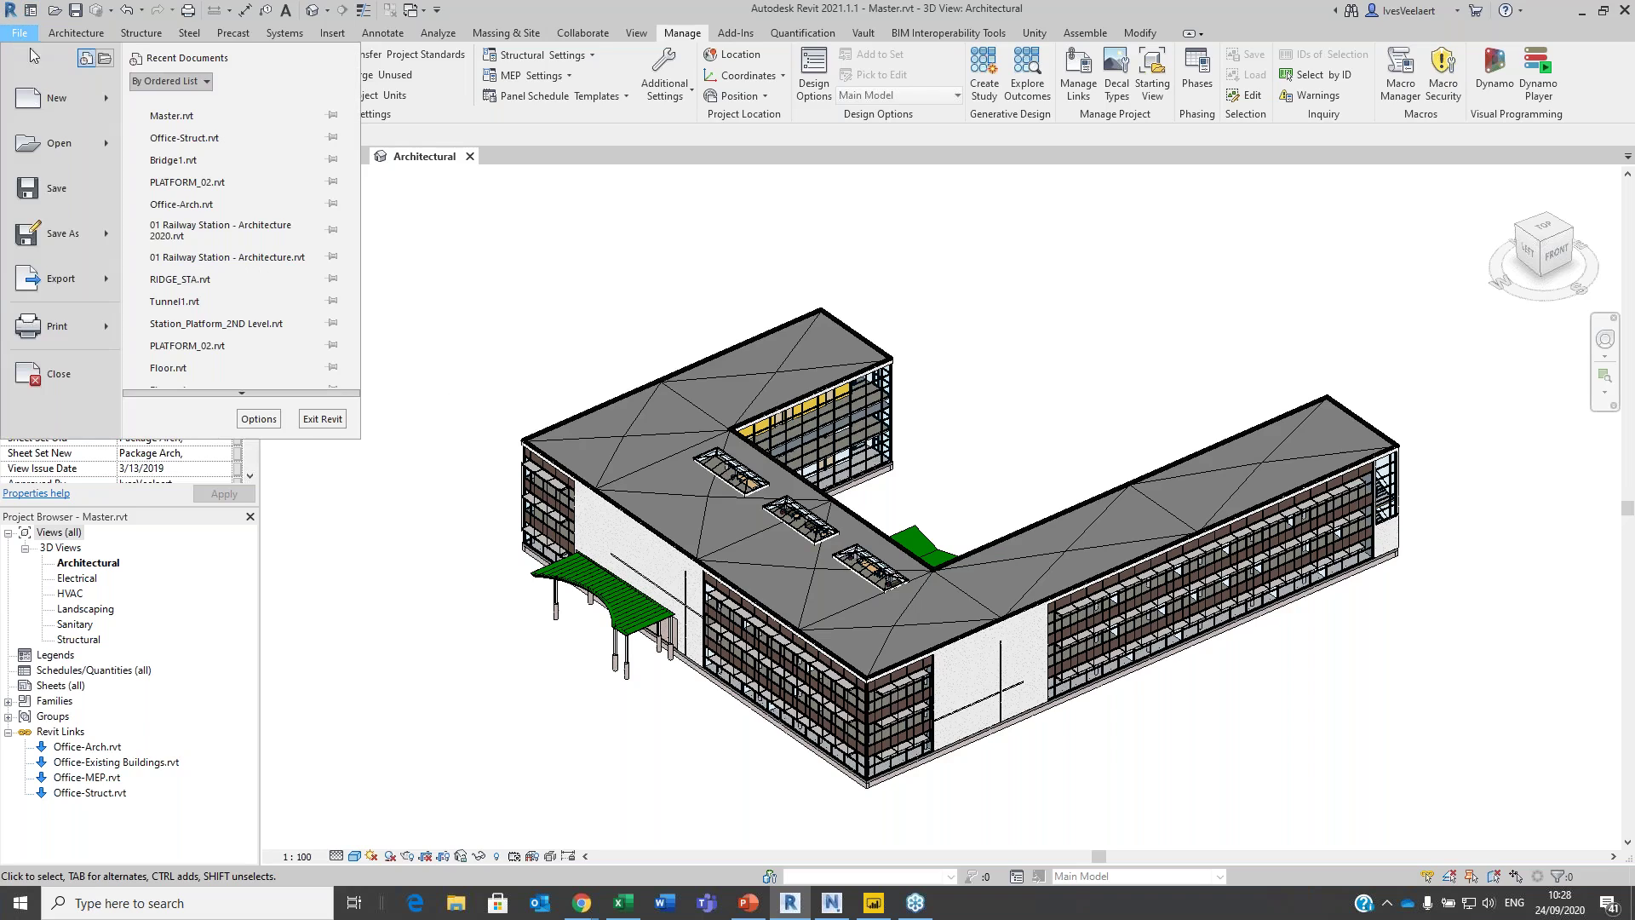
mouse_move(69, 233)
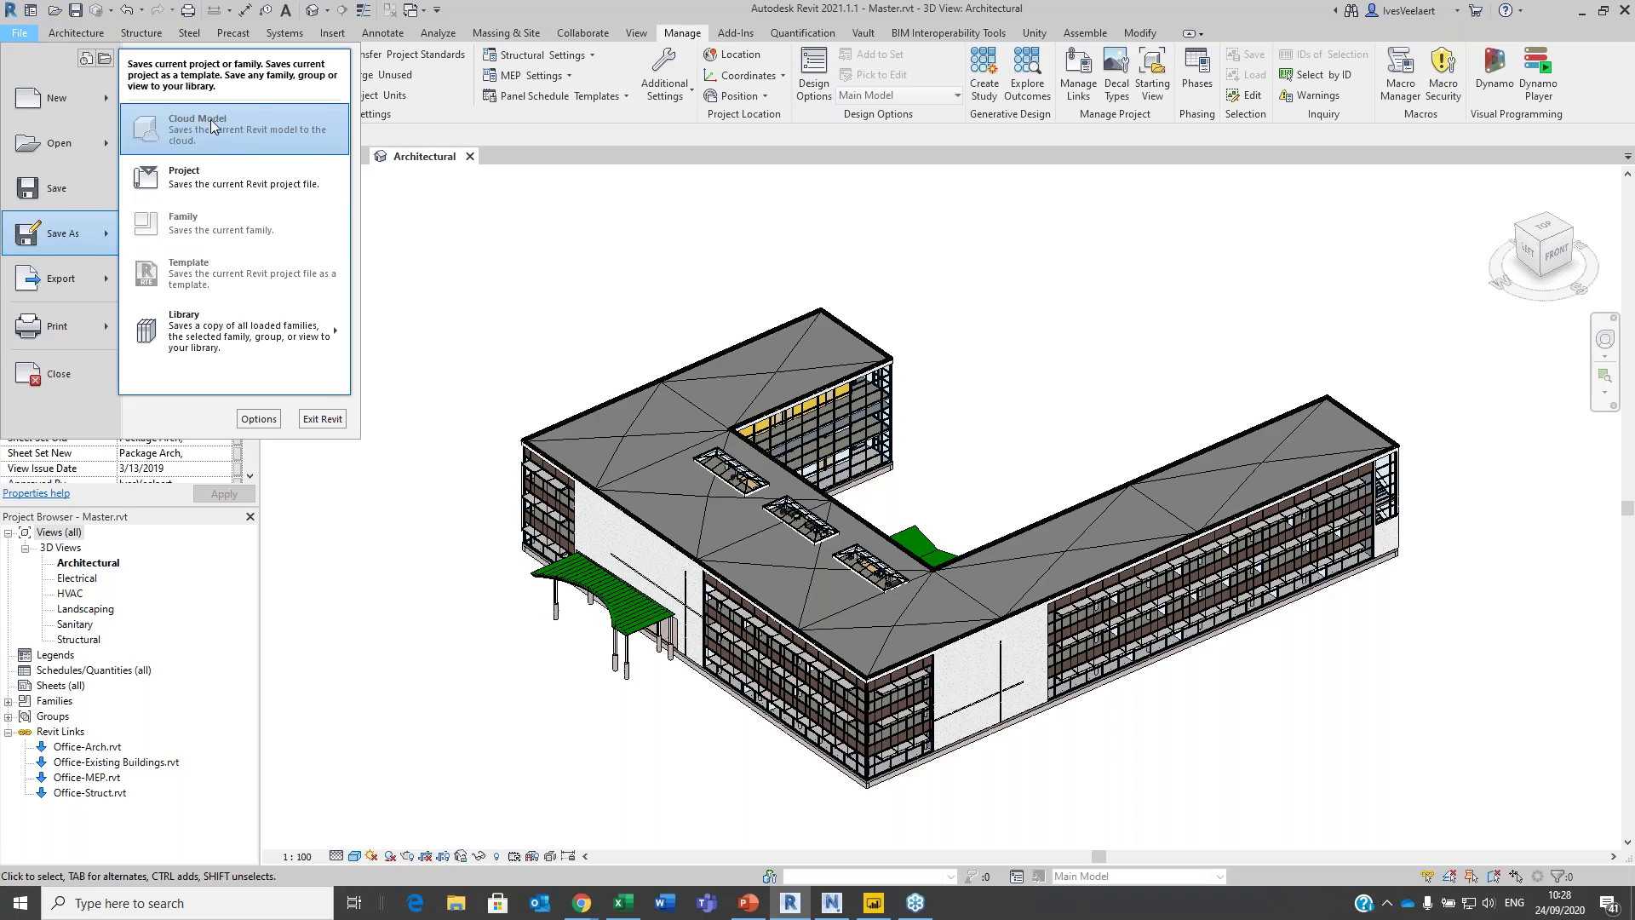
click(957, 136)
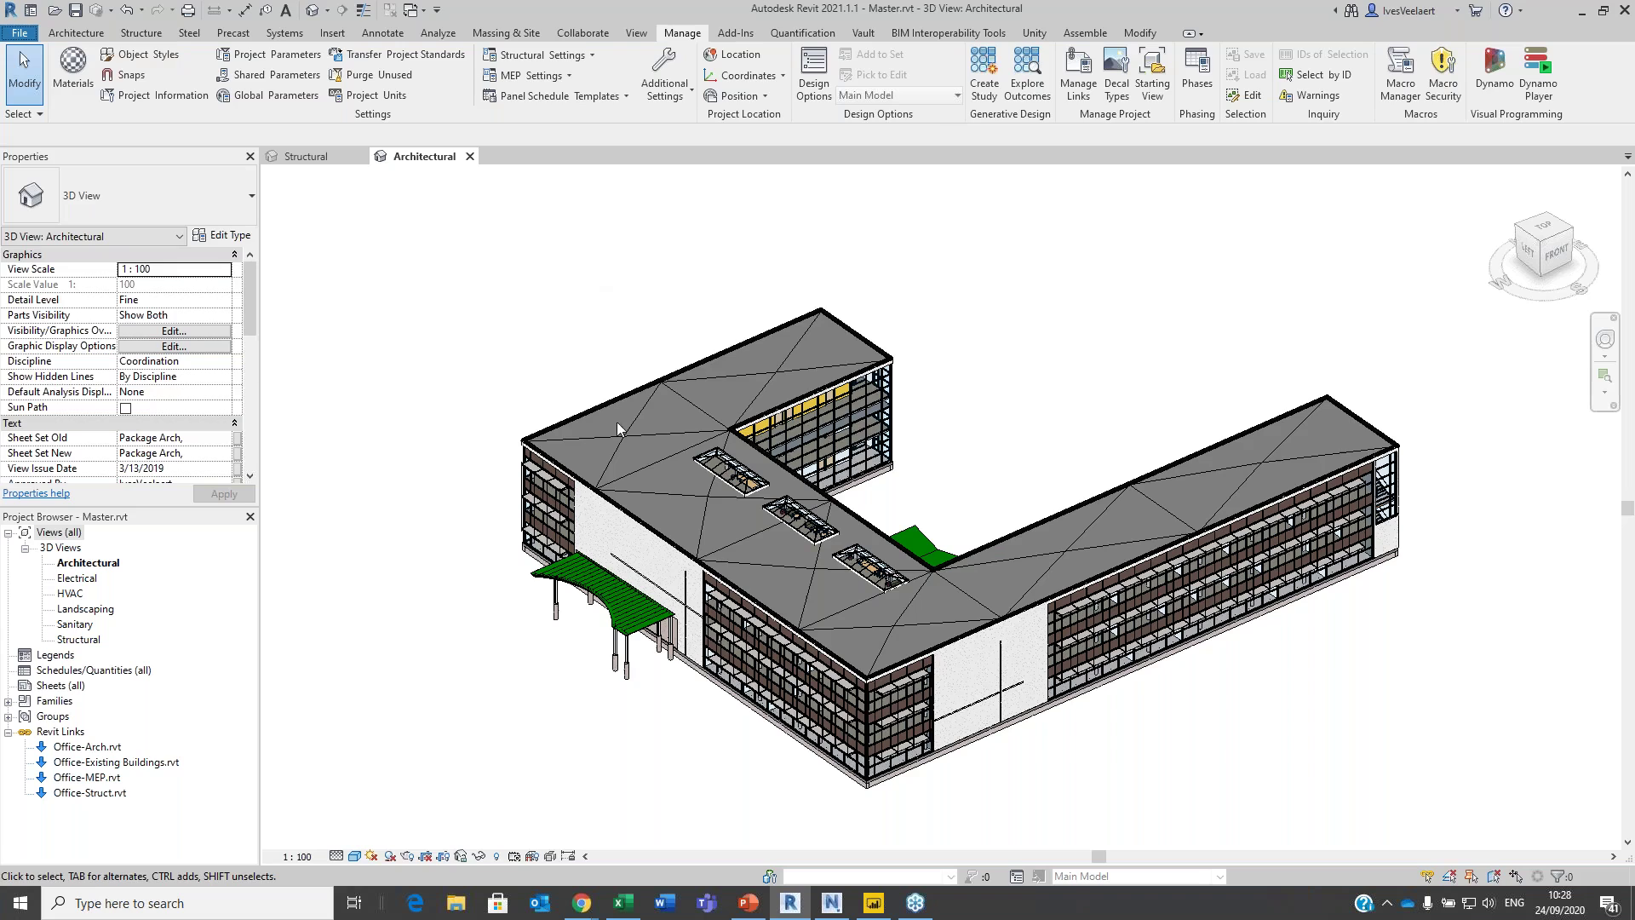
- Review Master.rvt in the Aggregated folder in the browser, and return to Revit
mouse_move(582, 903)
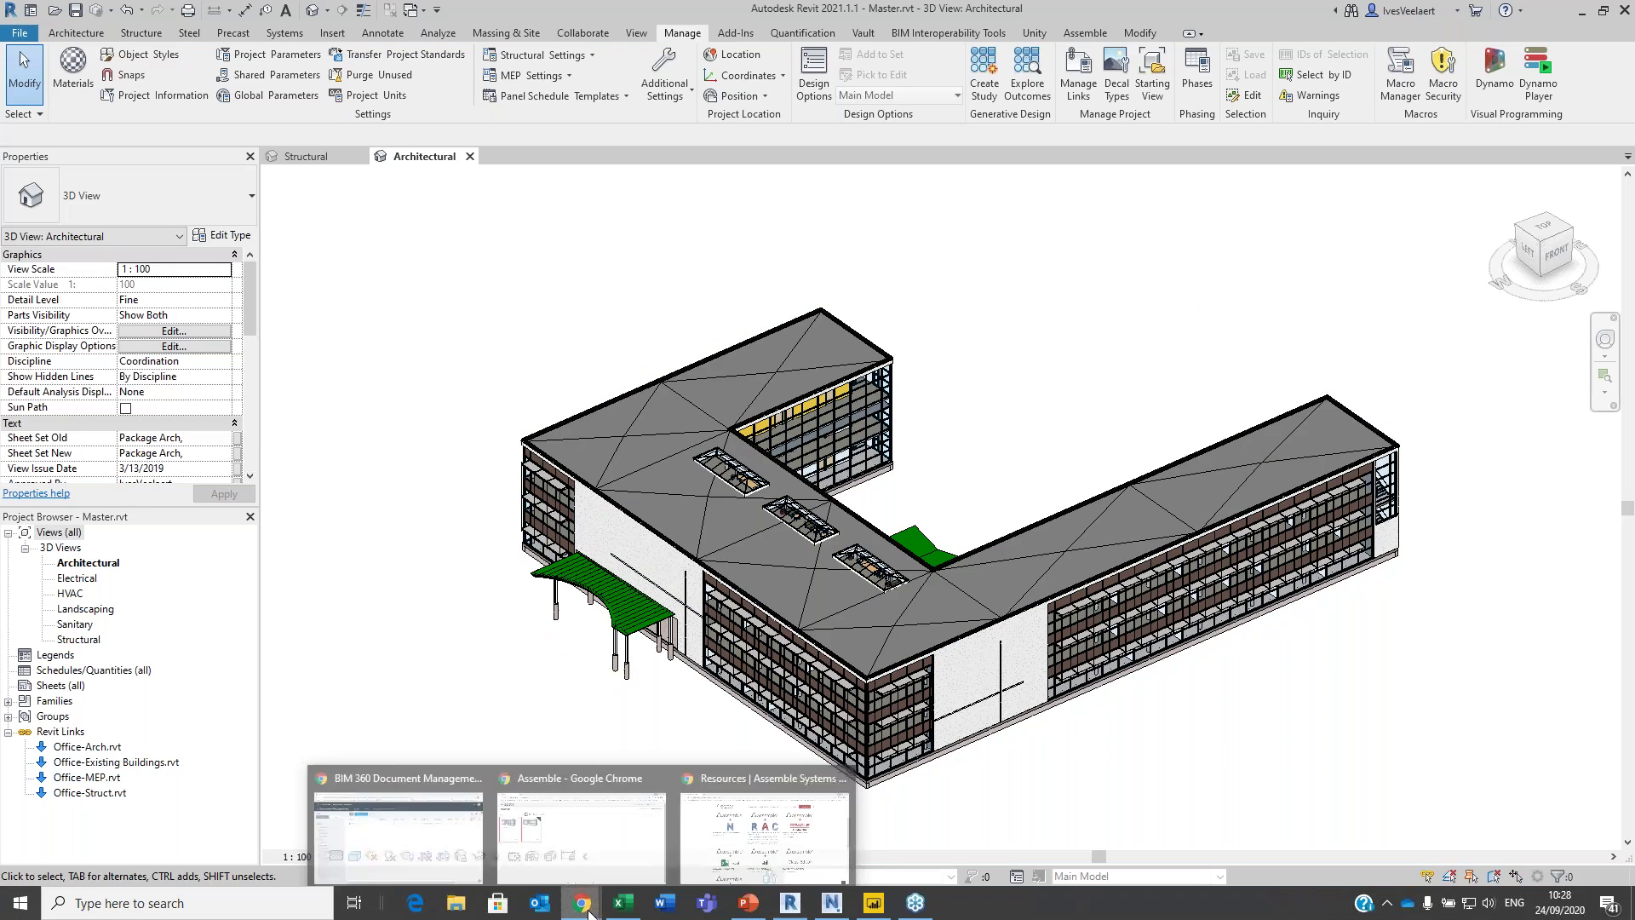
click(443, 831)
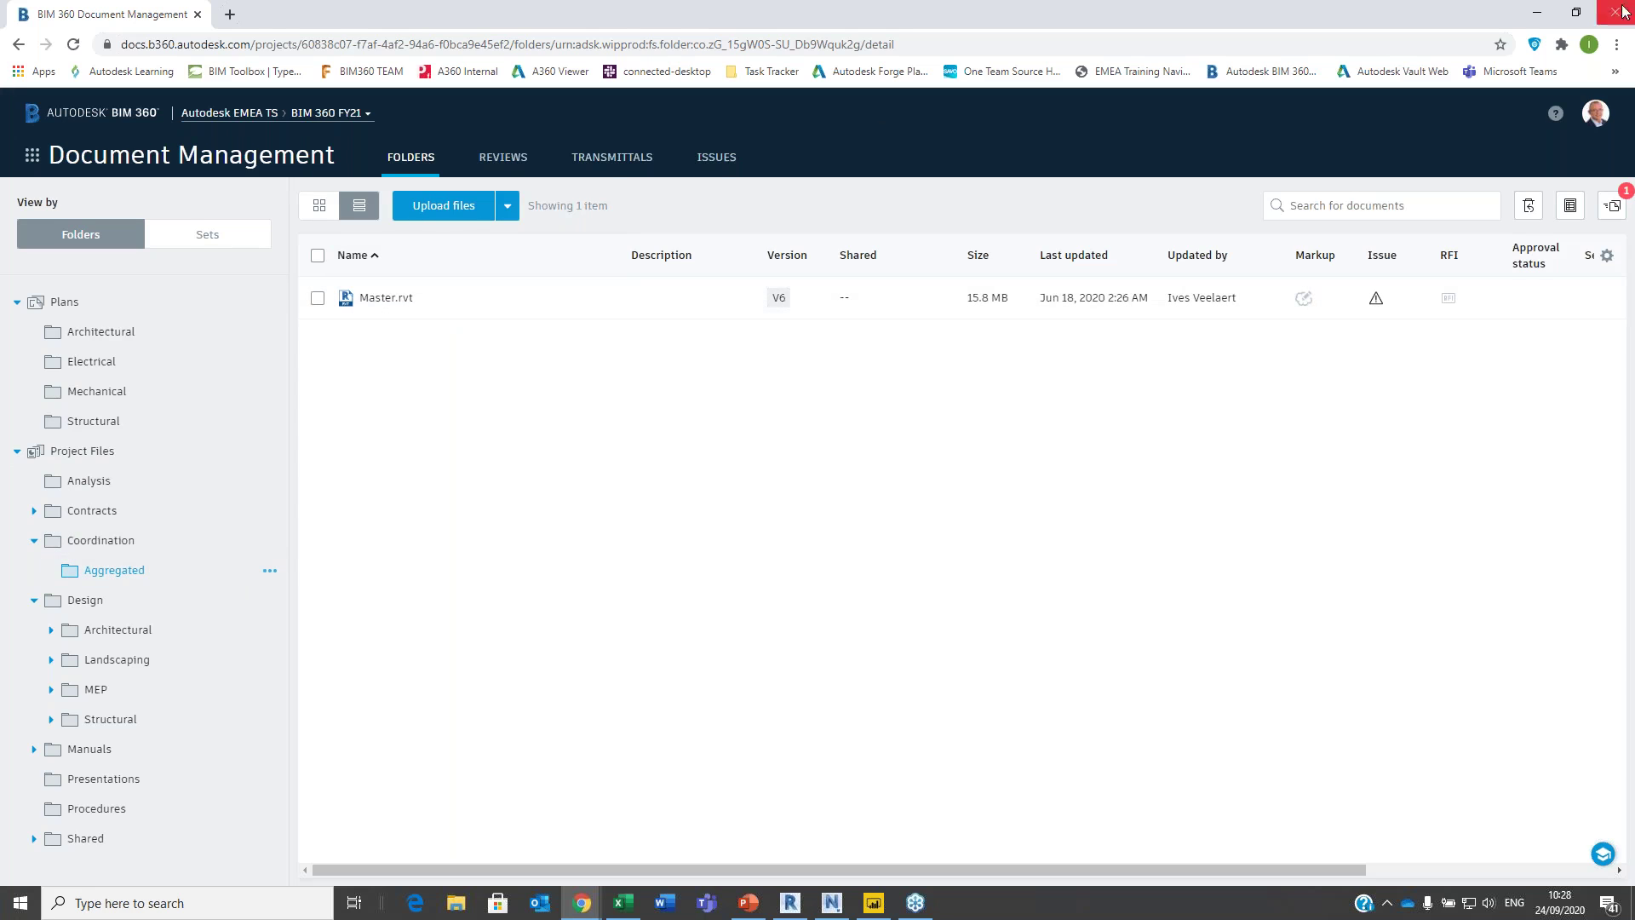
click(1538, 12)
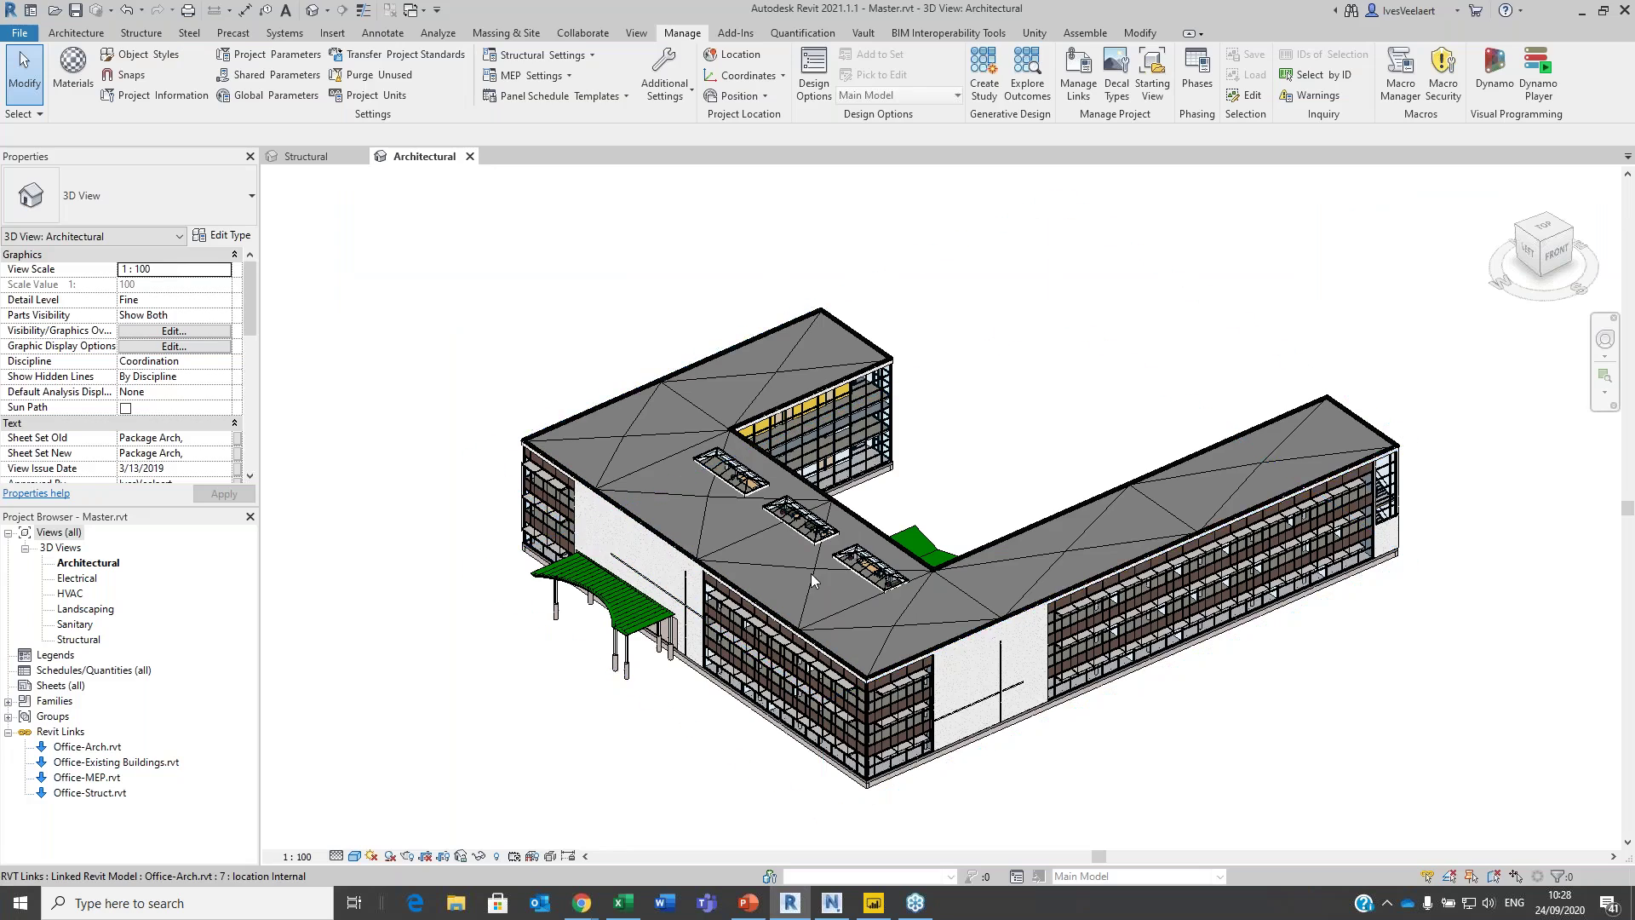
- Select the linked Office-Arch.rvt model in the Architectural 3D view to examine it, and clear the selection
scroll(477, 313, down, 2)
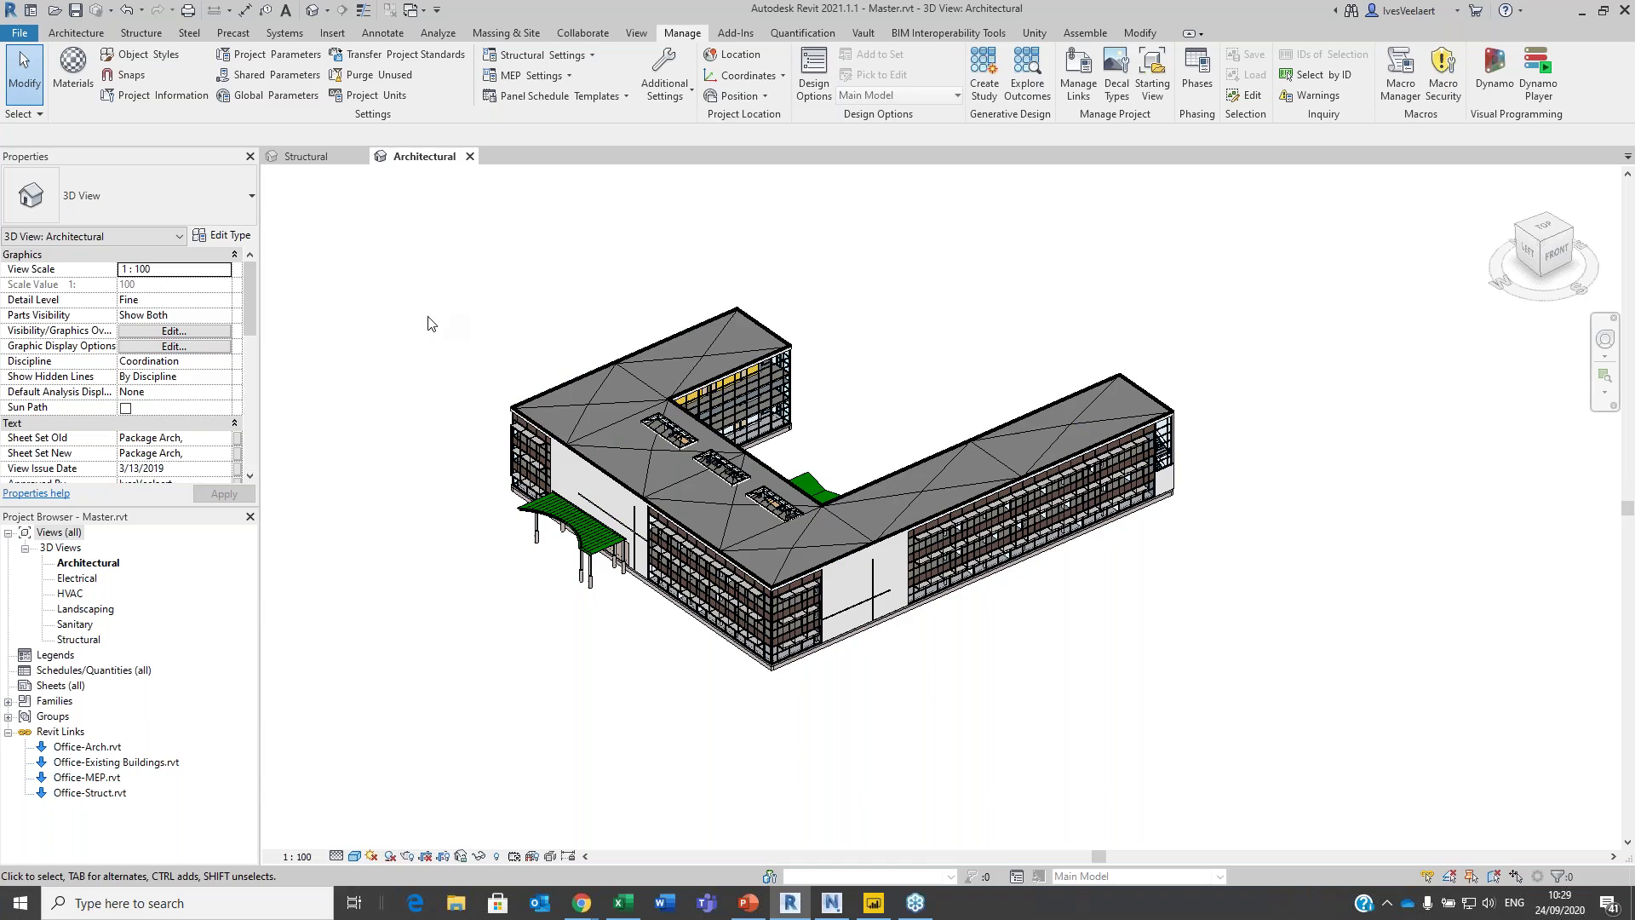
click(566, 383)
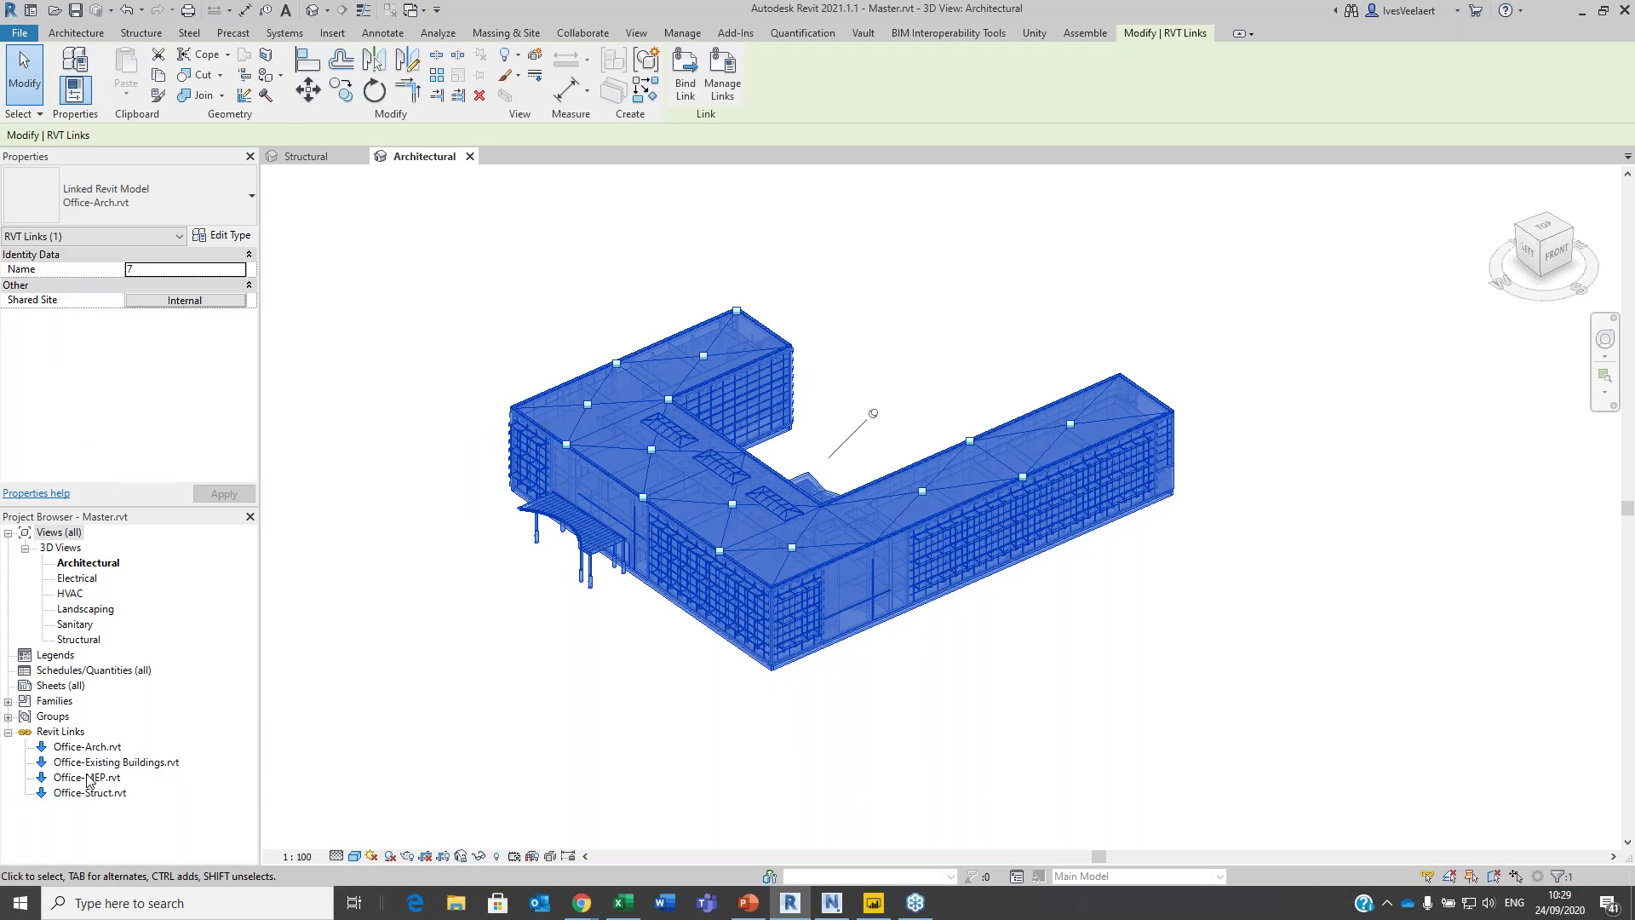
click(407, 326)
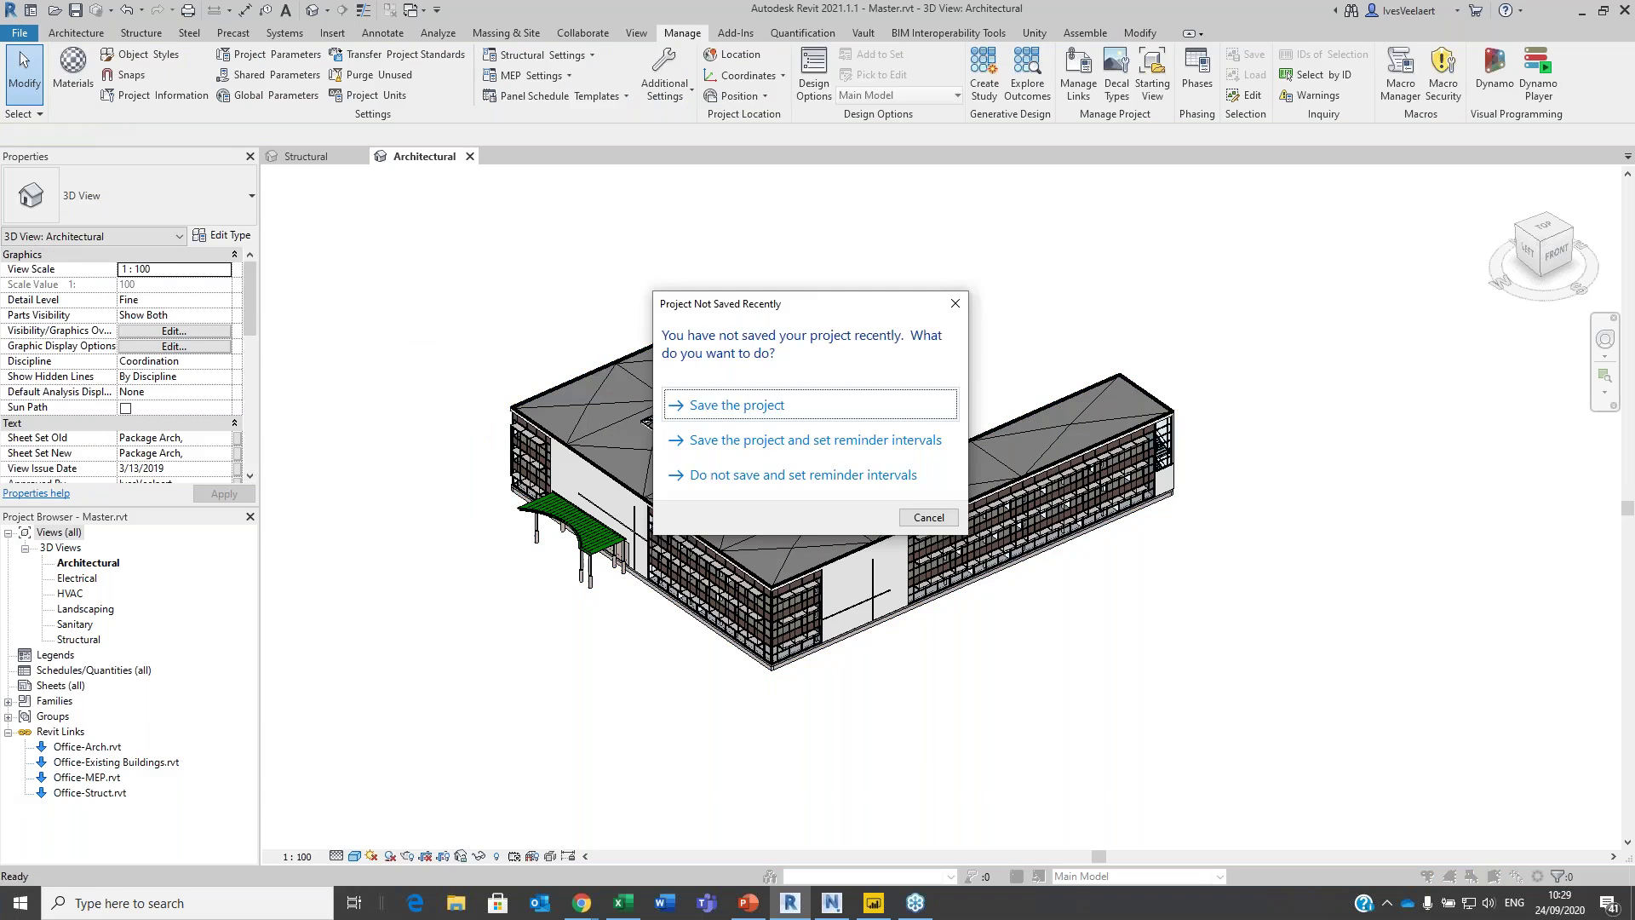
- Dismiss the save reminder and create a default 3D view of Master.rvt
key(Escape)
click(72, 548)
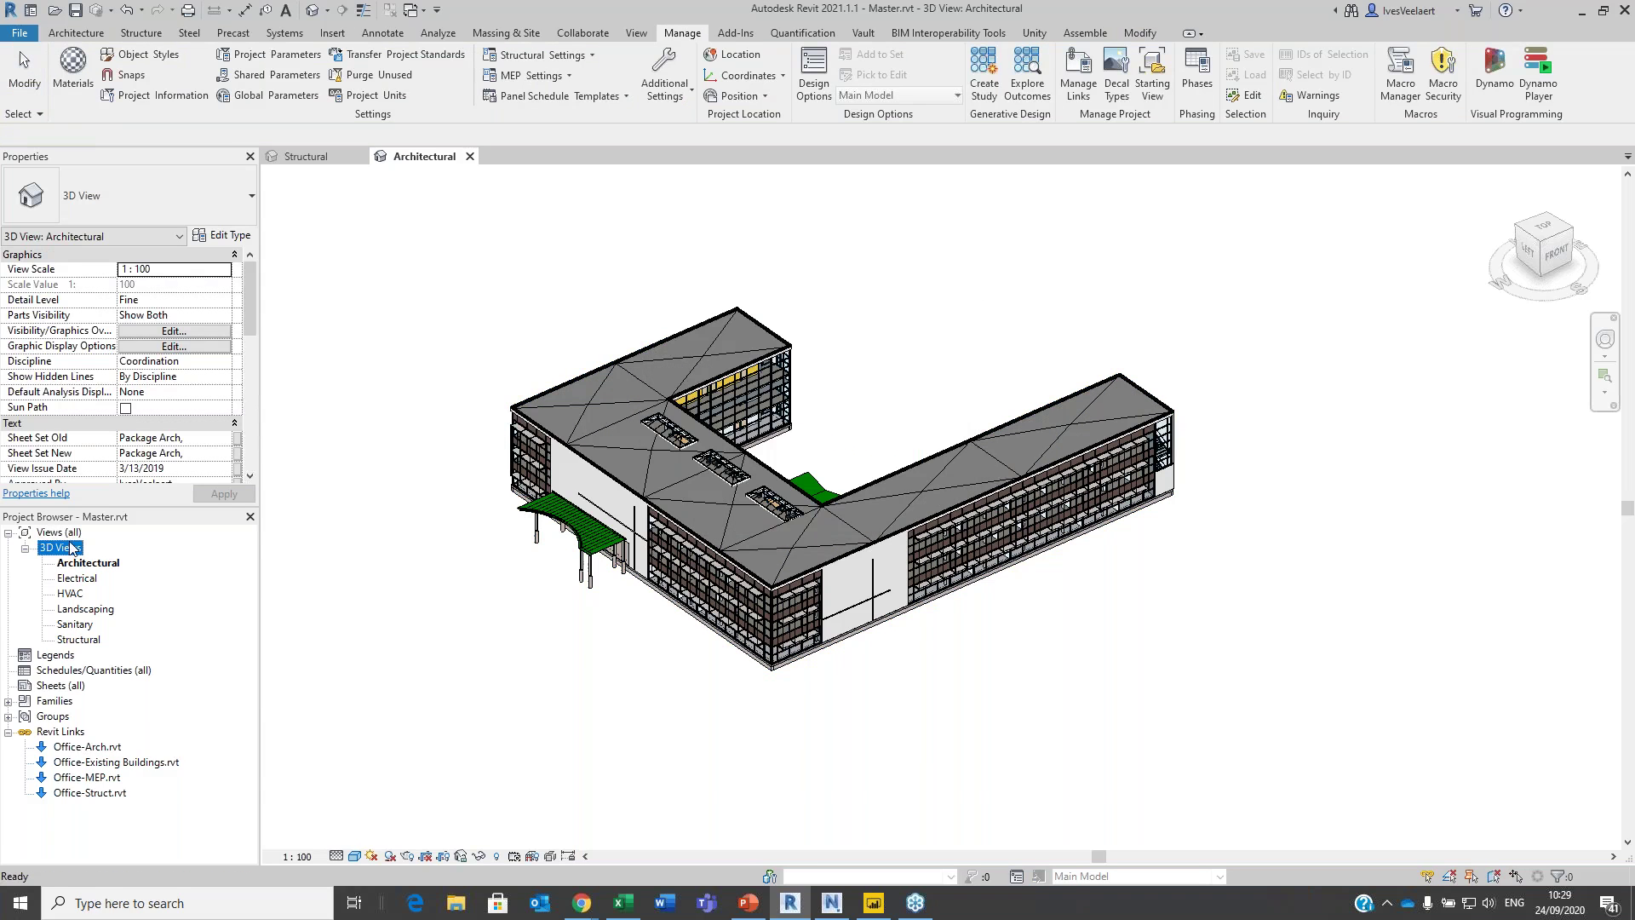
click(636, 33)
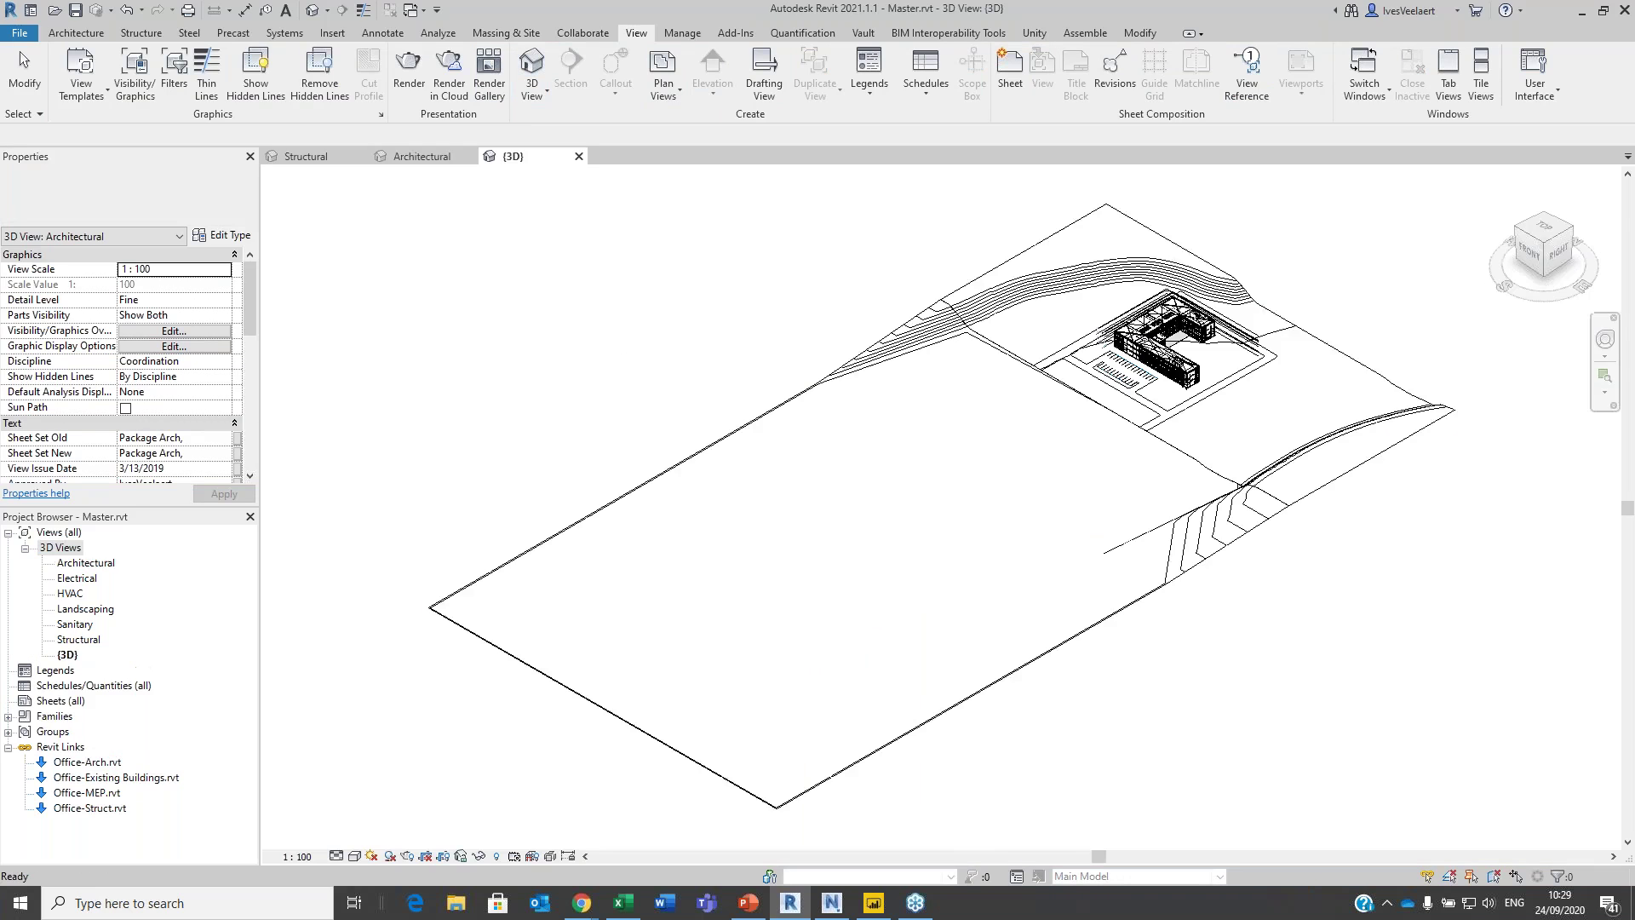
- Set the default 3D view to Fine detail level and a shaded visual style
click(337, 856)
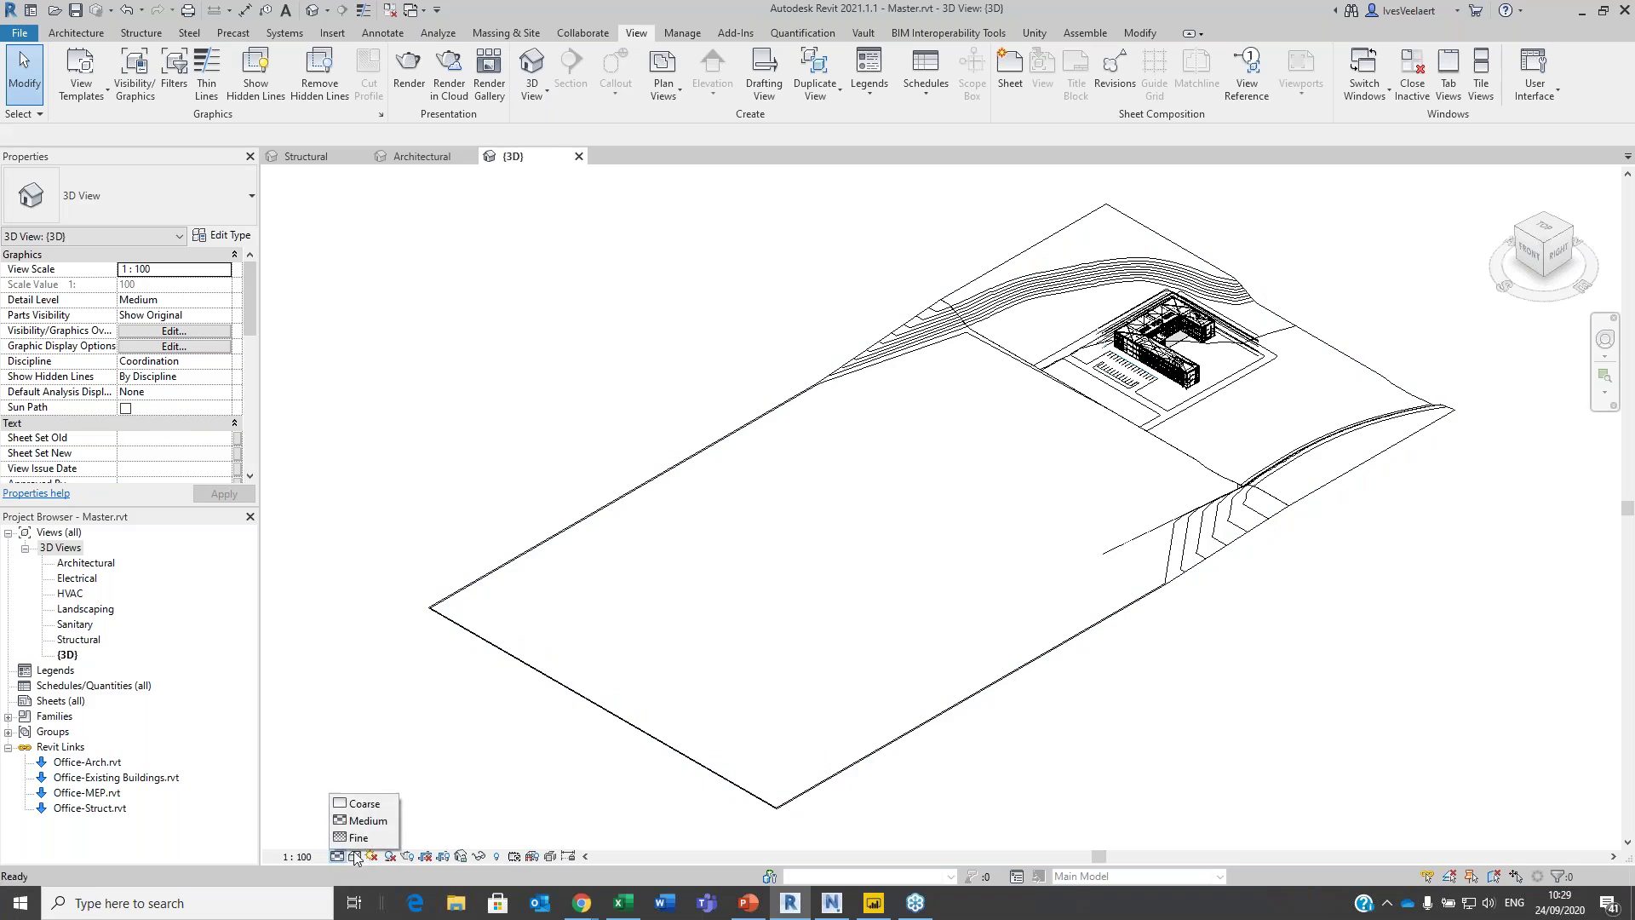
click(362, 838)
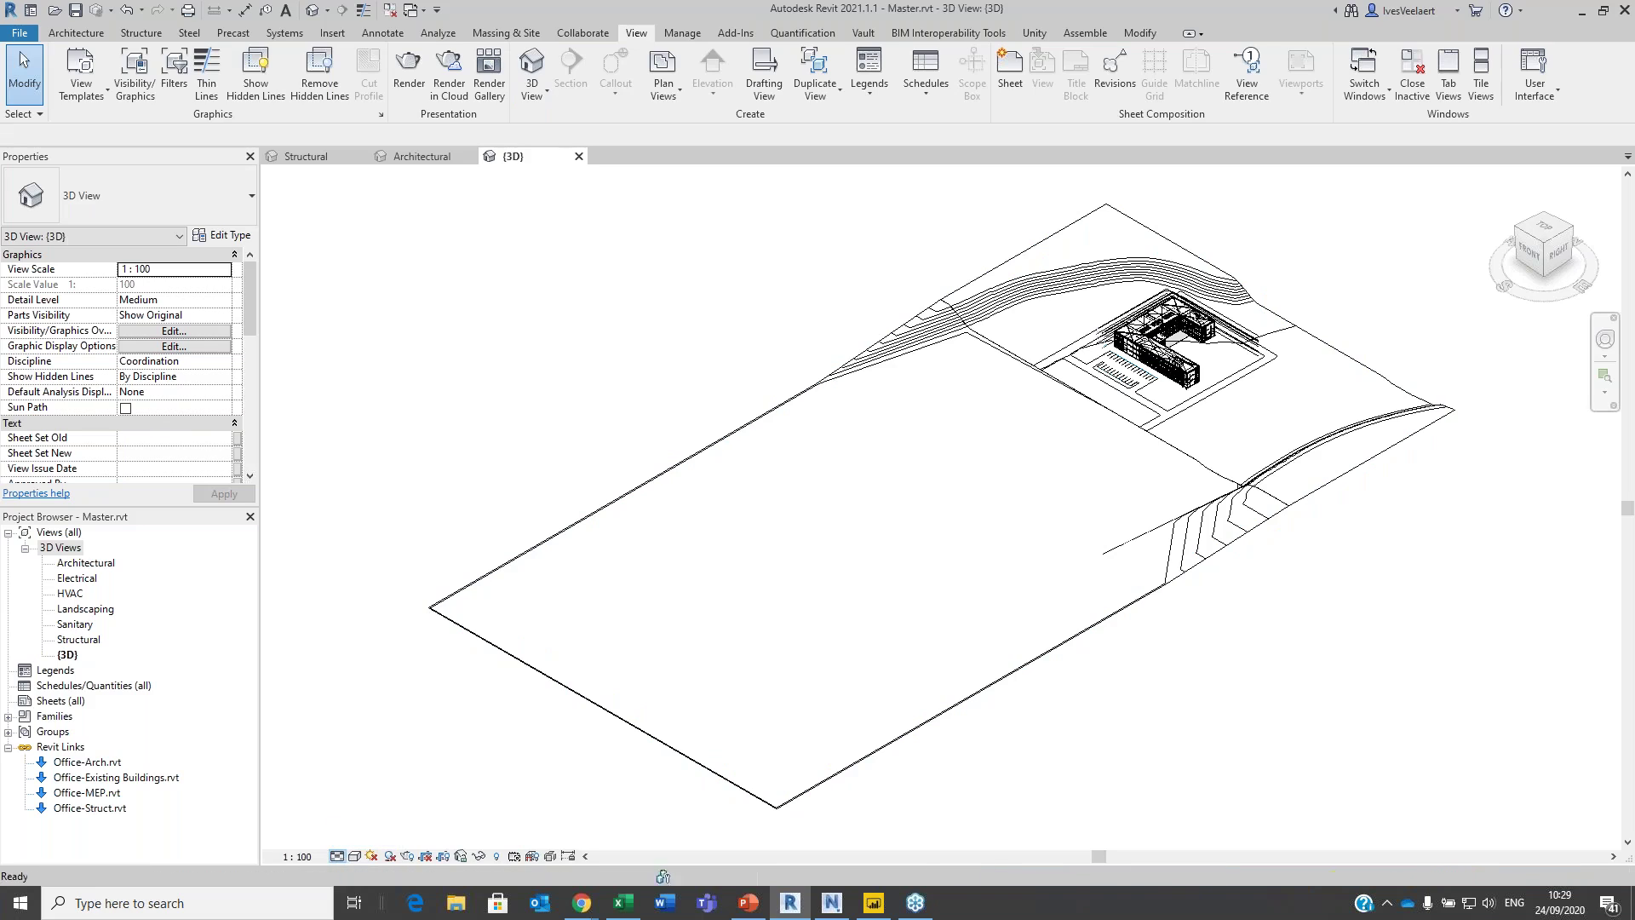
click(355, 856)
click(384, 820)
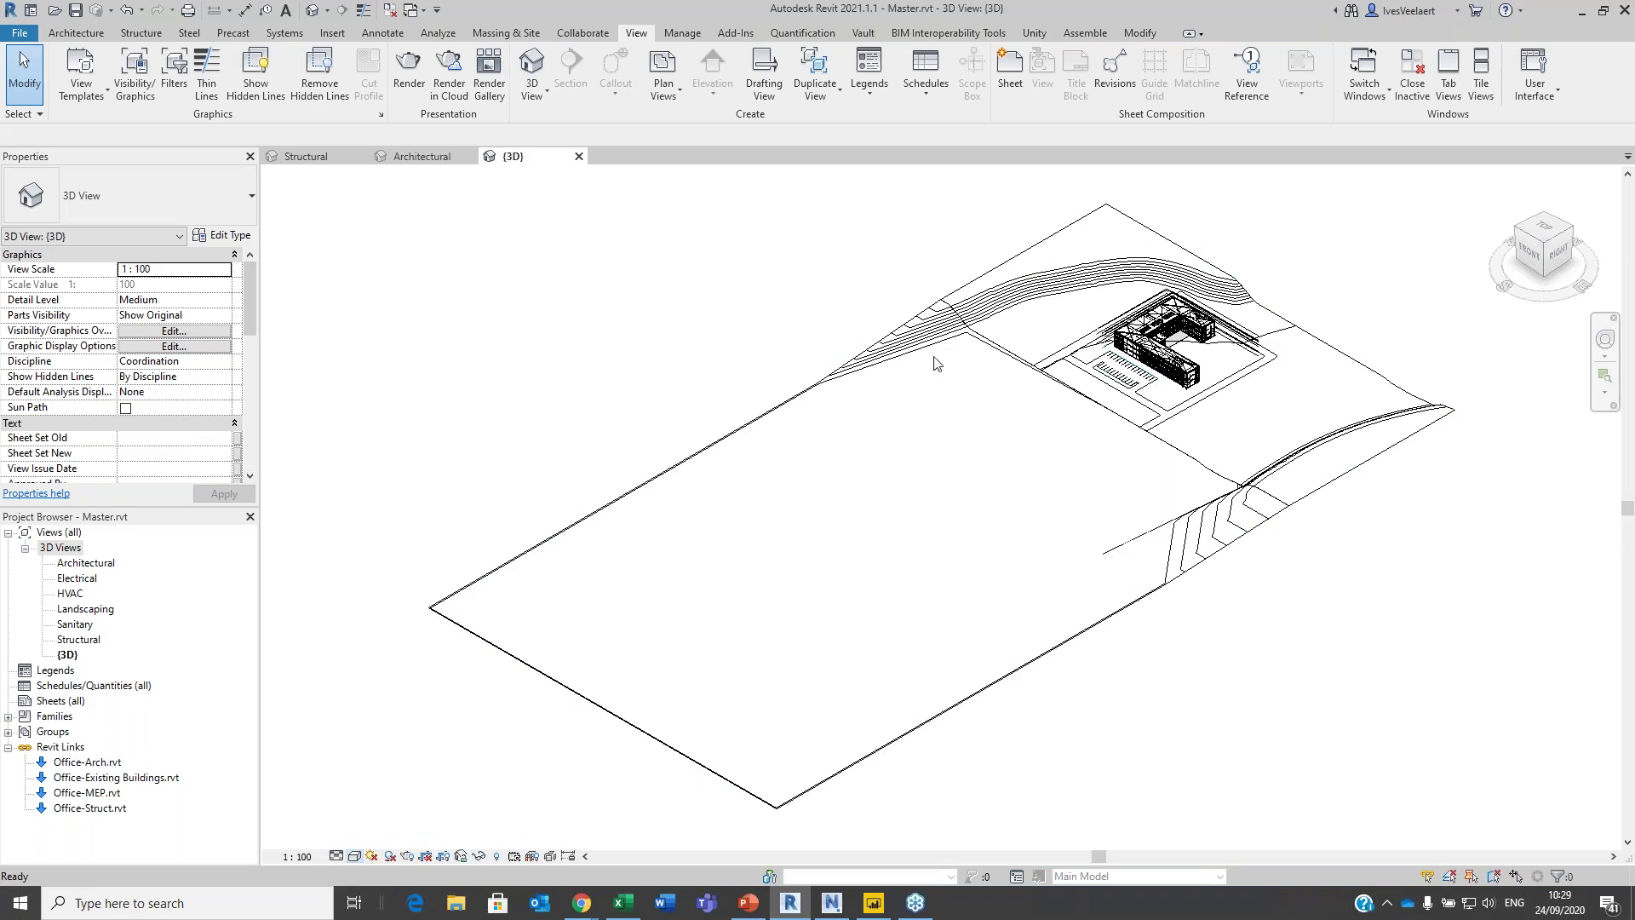
- Turn on the visibility of all model categories in the 3D view's Visibility/Graphic Overrides and apply the change
key(v)
key(g)
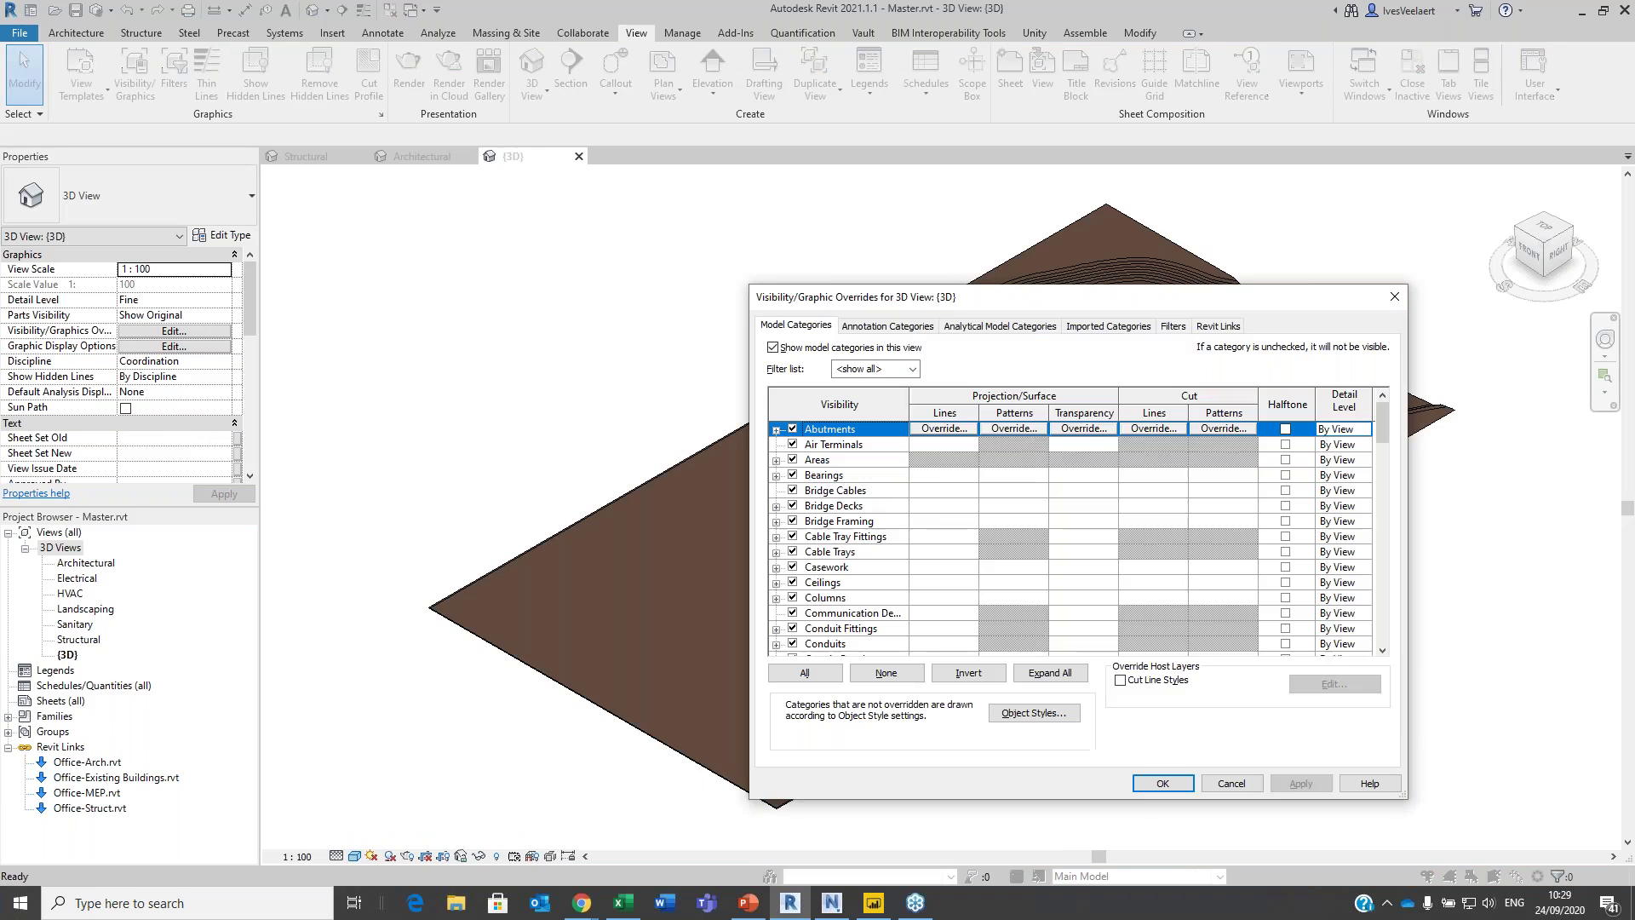
click(870, 370)
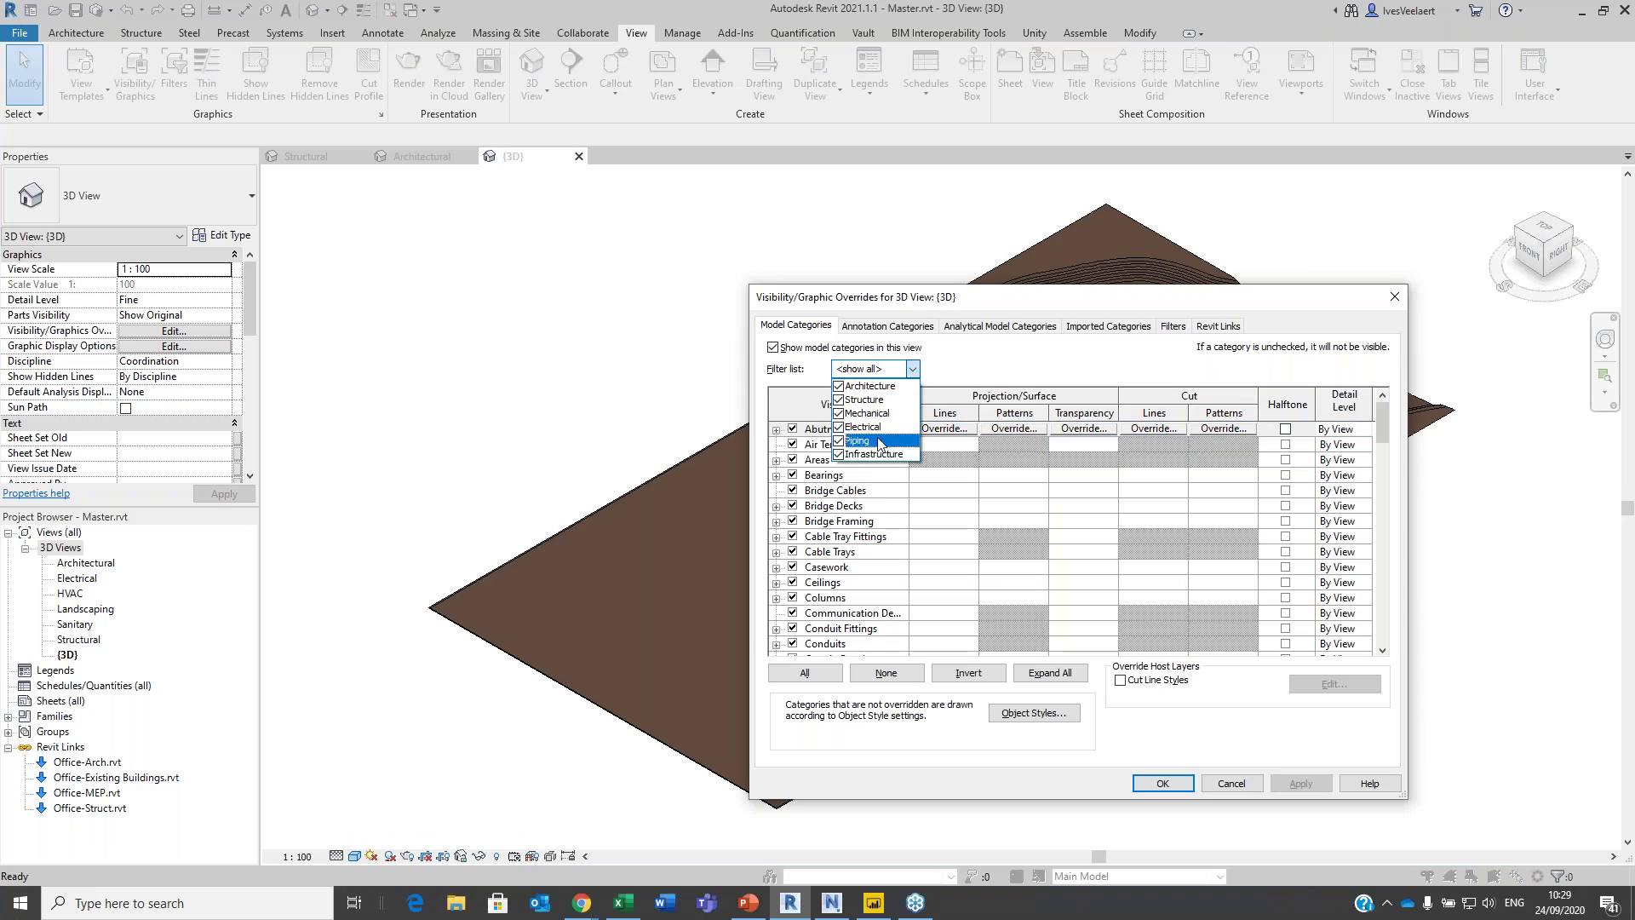
click(982, 398)
click(805, 673)
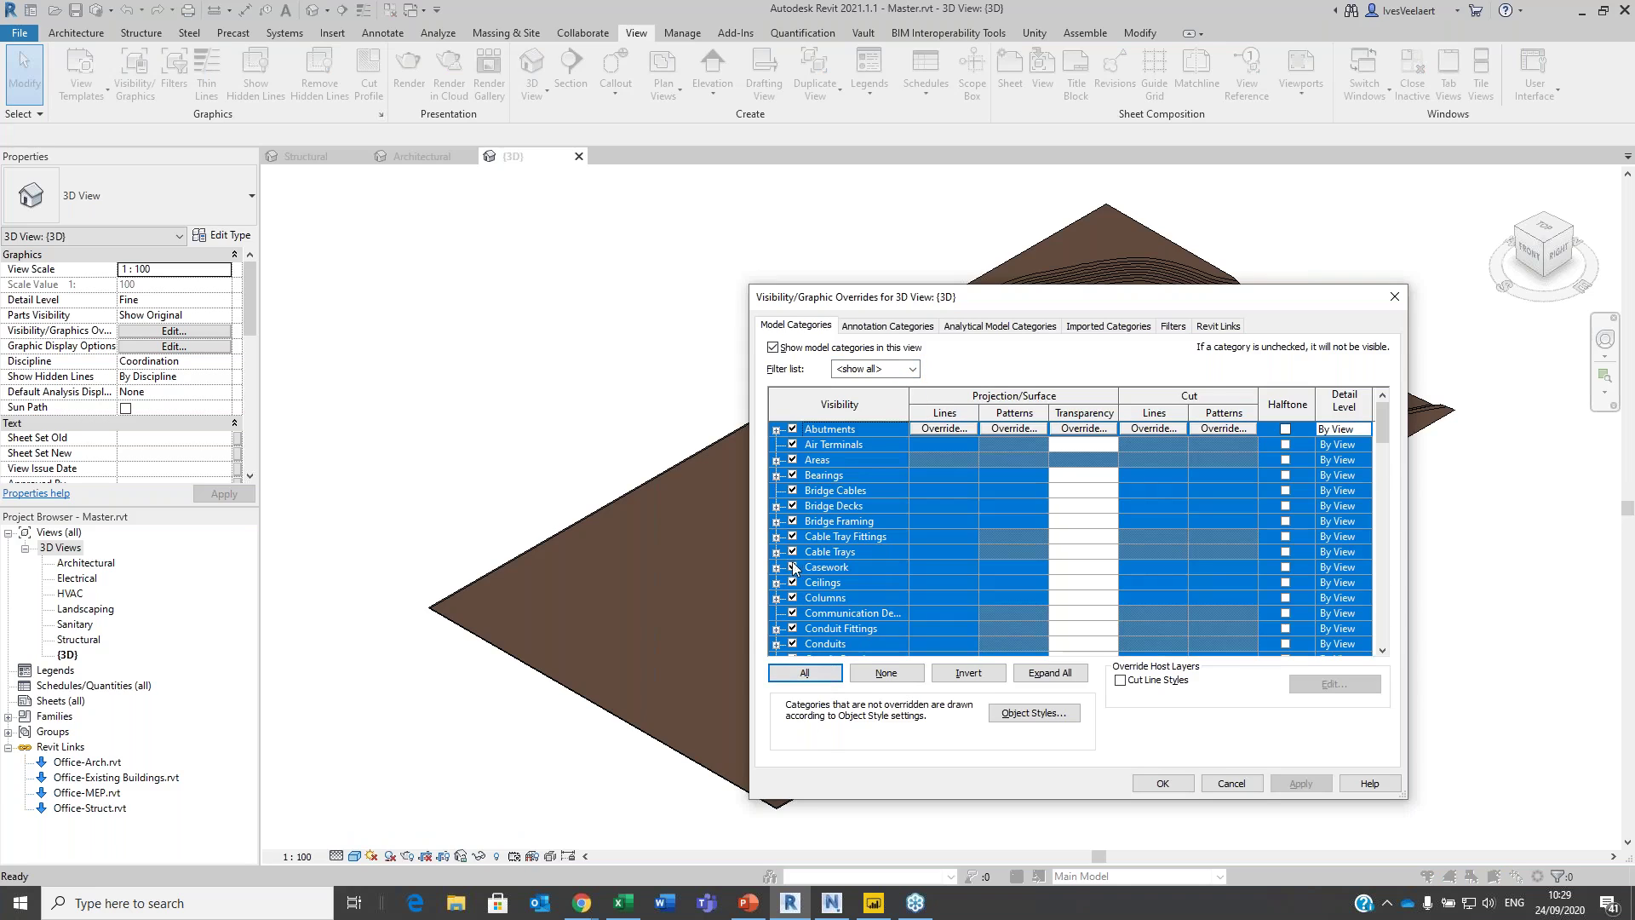
click(793, 568)
click(1302, 784)
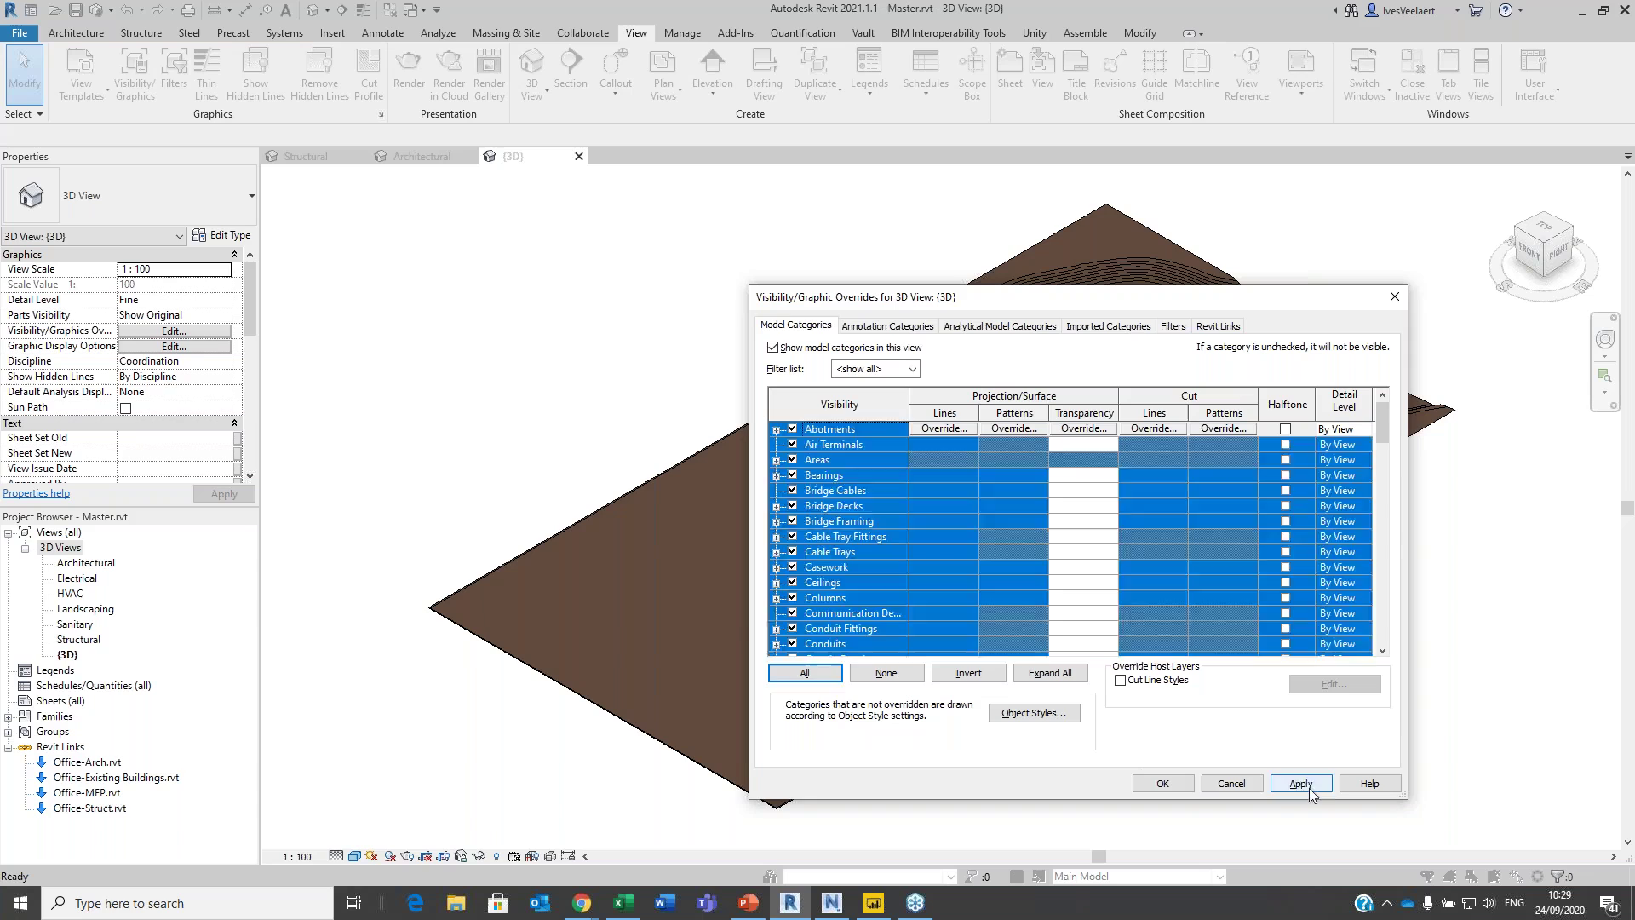
click(1164, 783)
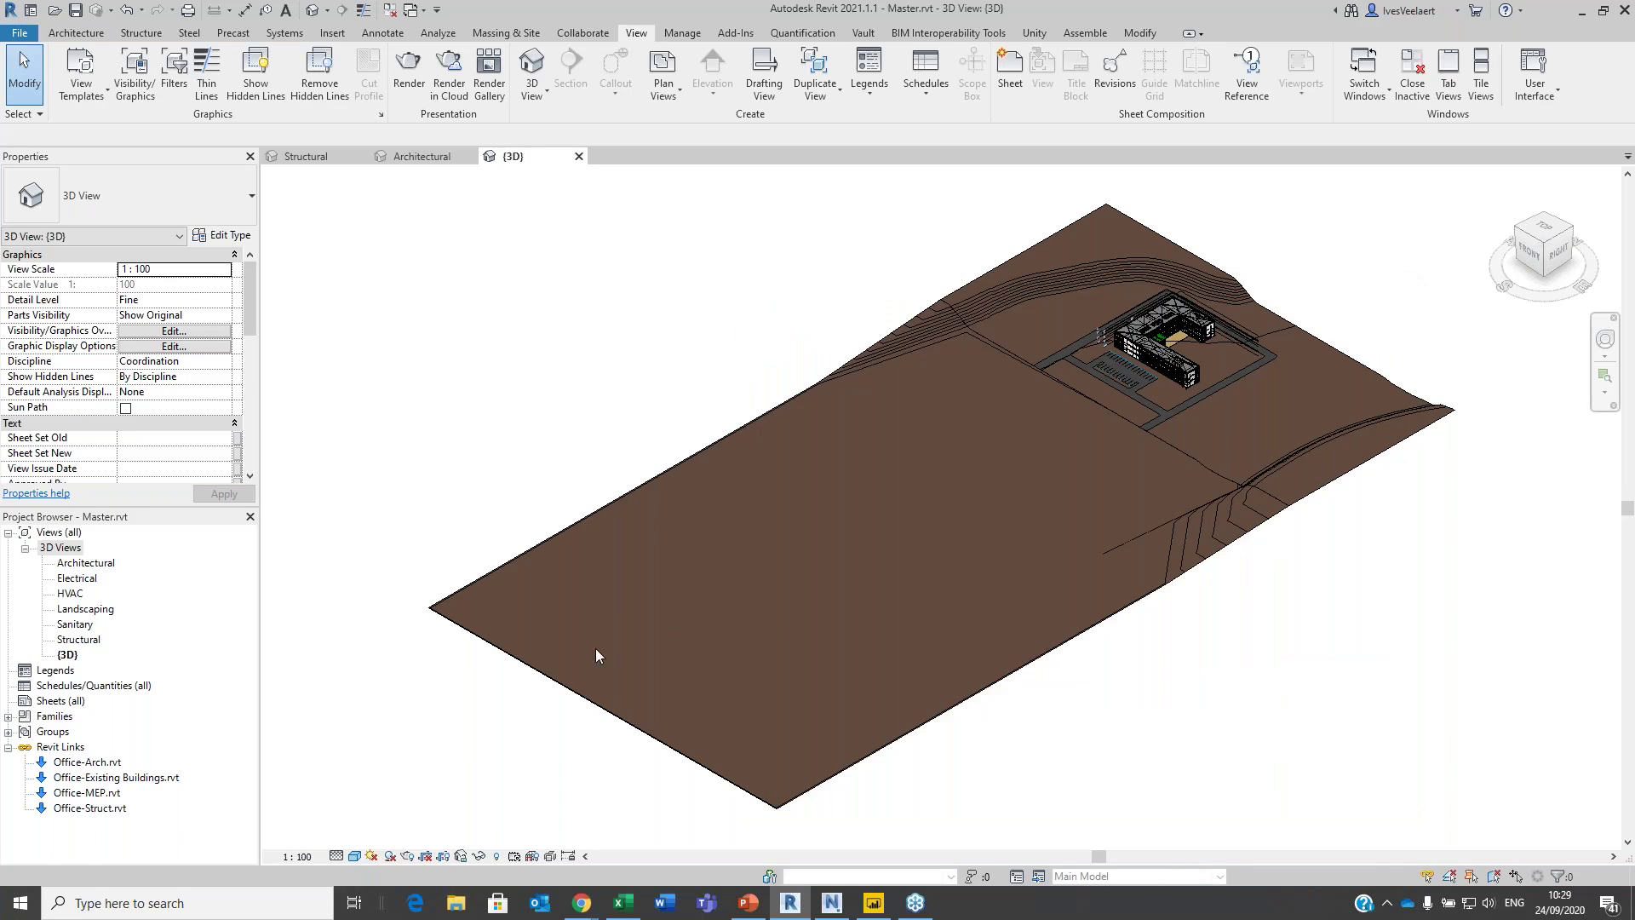
- Select everything in the 3D view, check its categories in the selection filter without changing them, and clear the selection
middle_drag(1002, 521, 821, 628)
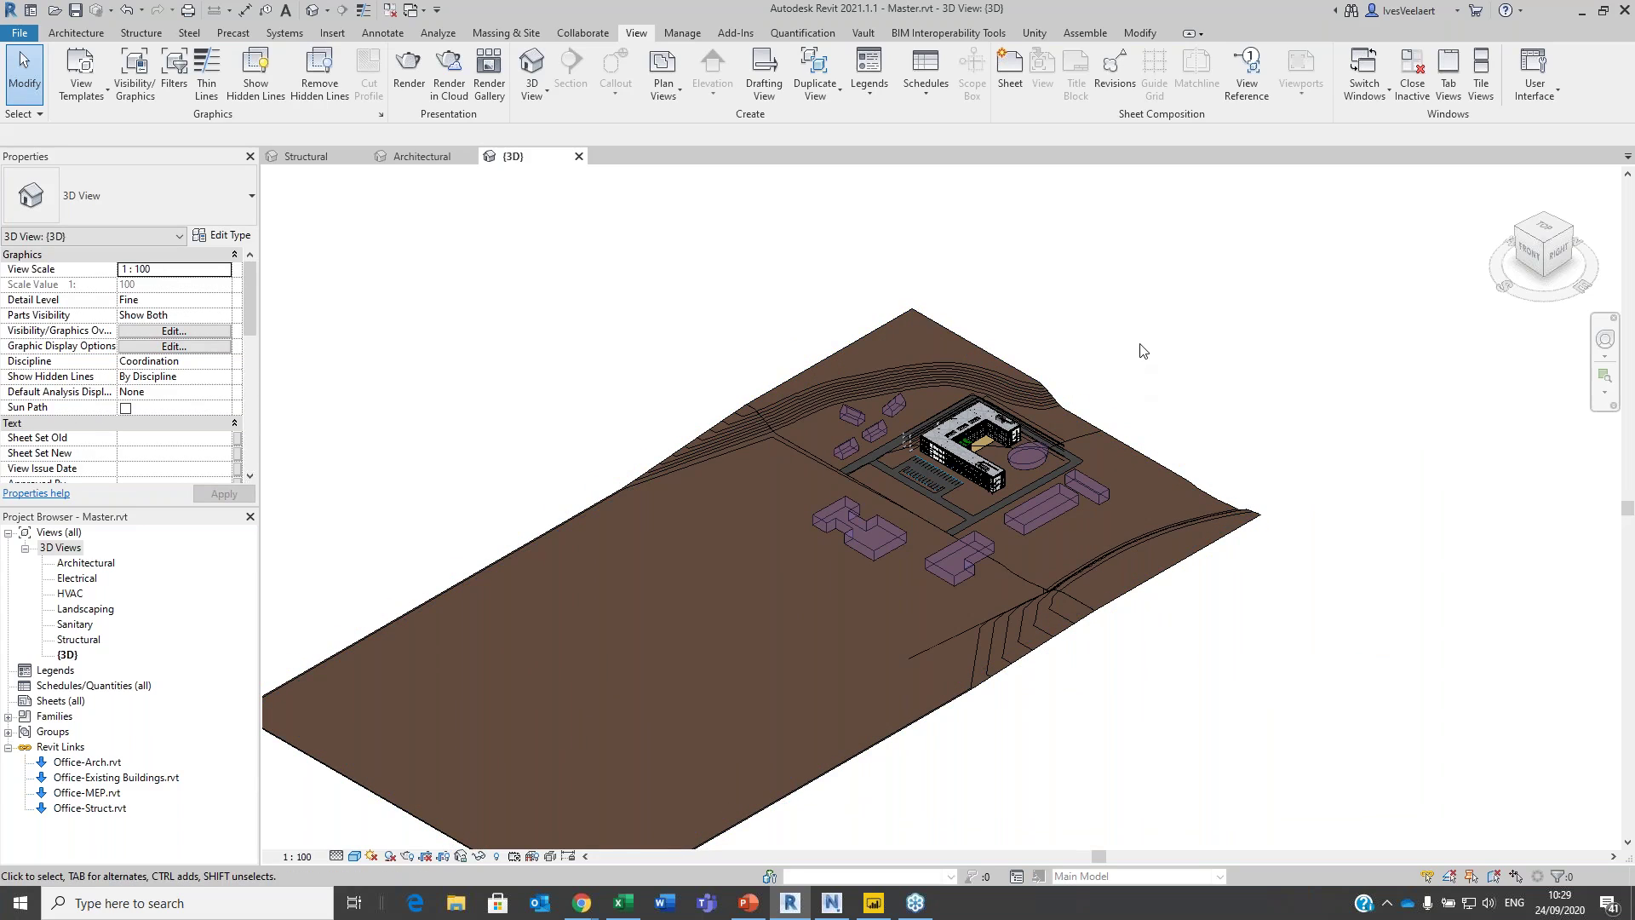
scroll(1149, 332, down, 3)
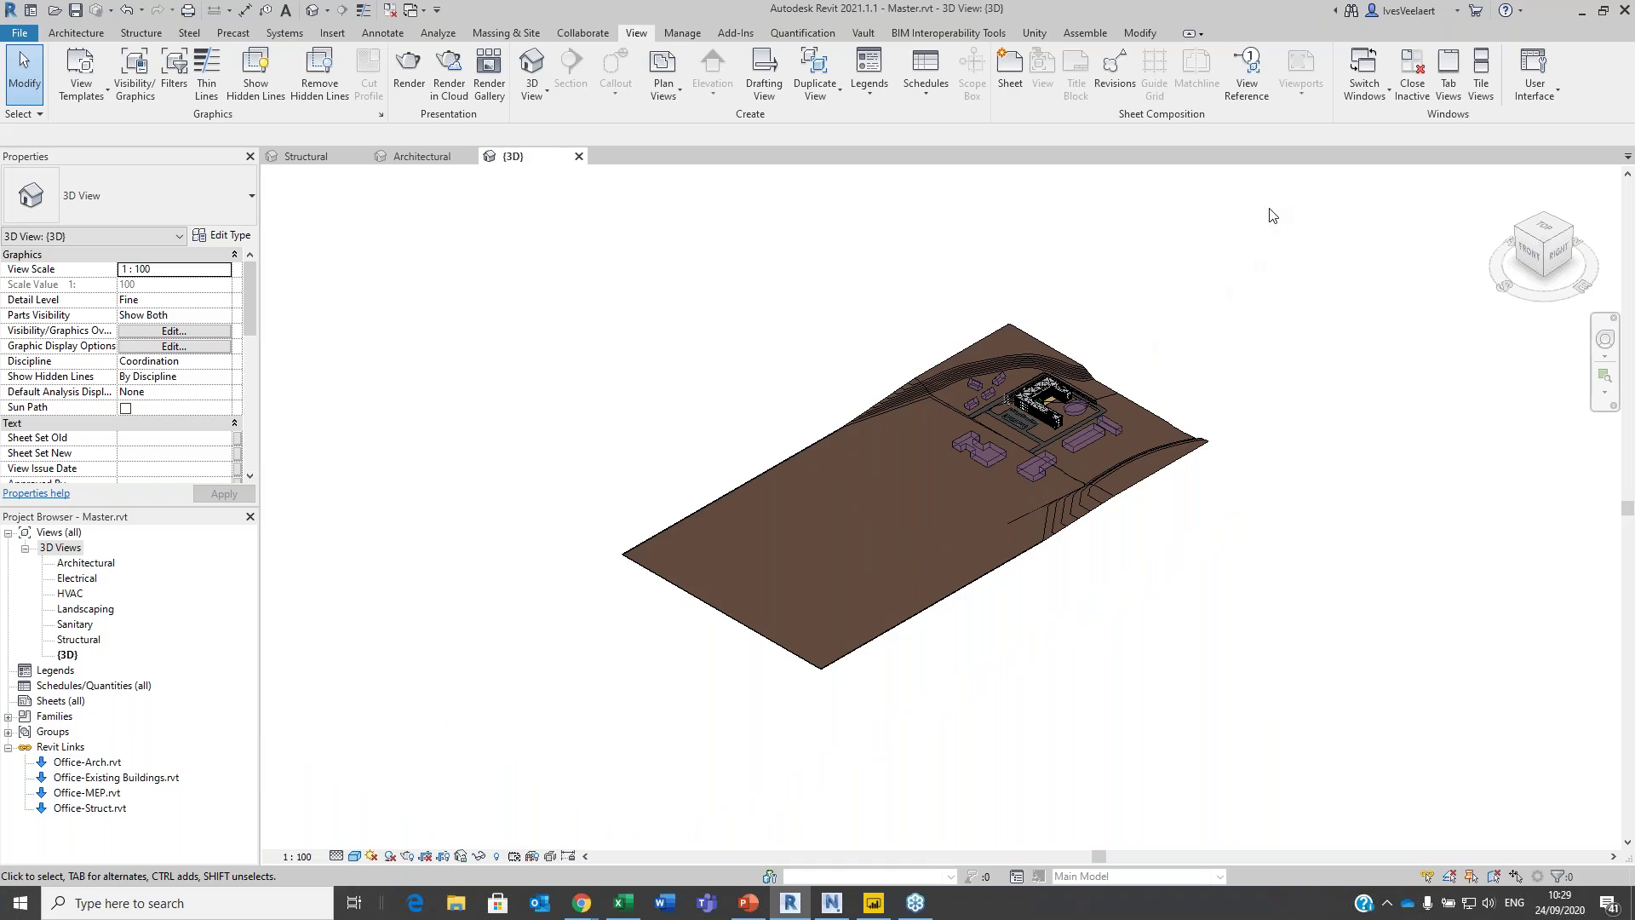
drag(1271, 204, 444, 801)
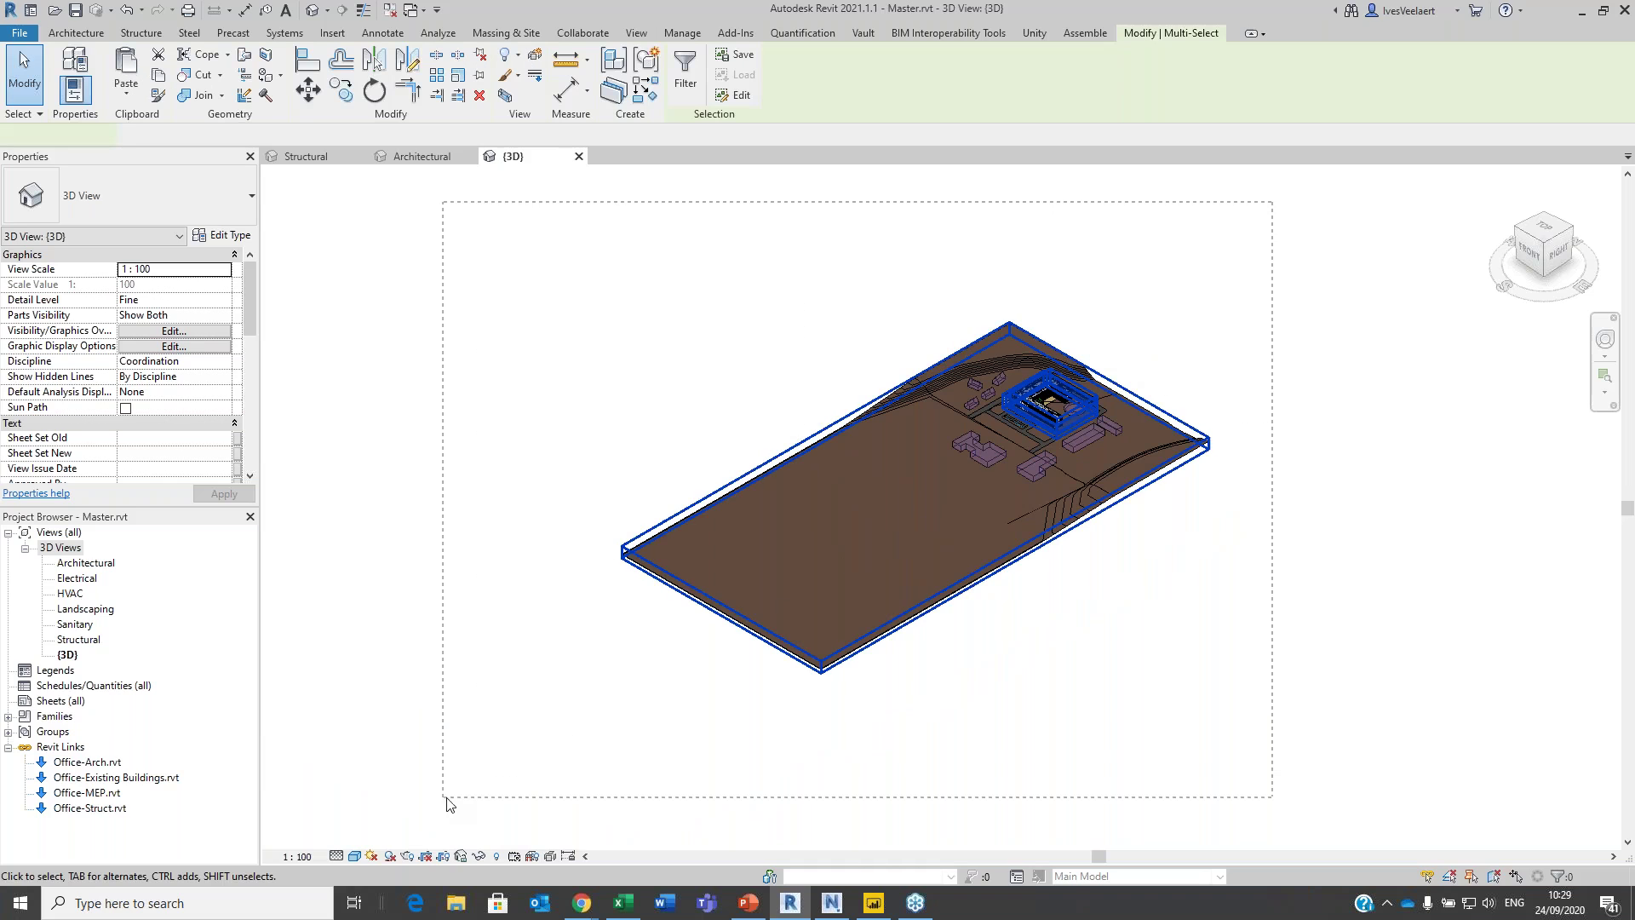
click(1561, 879)
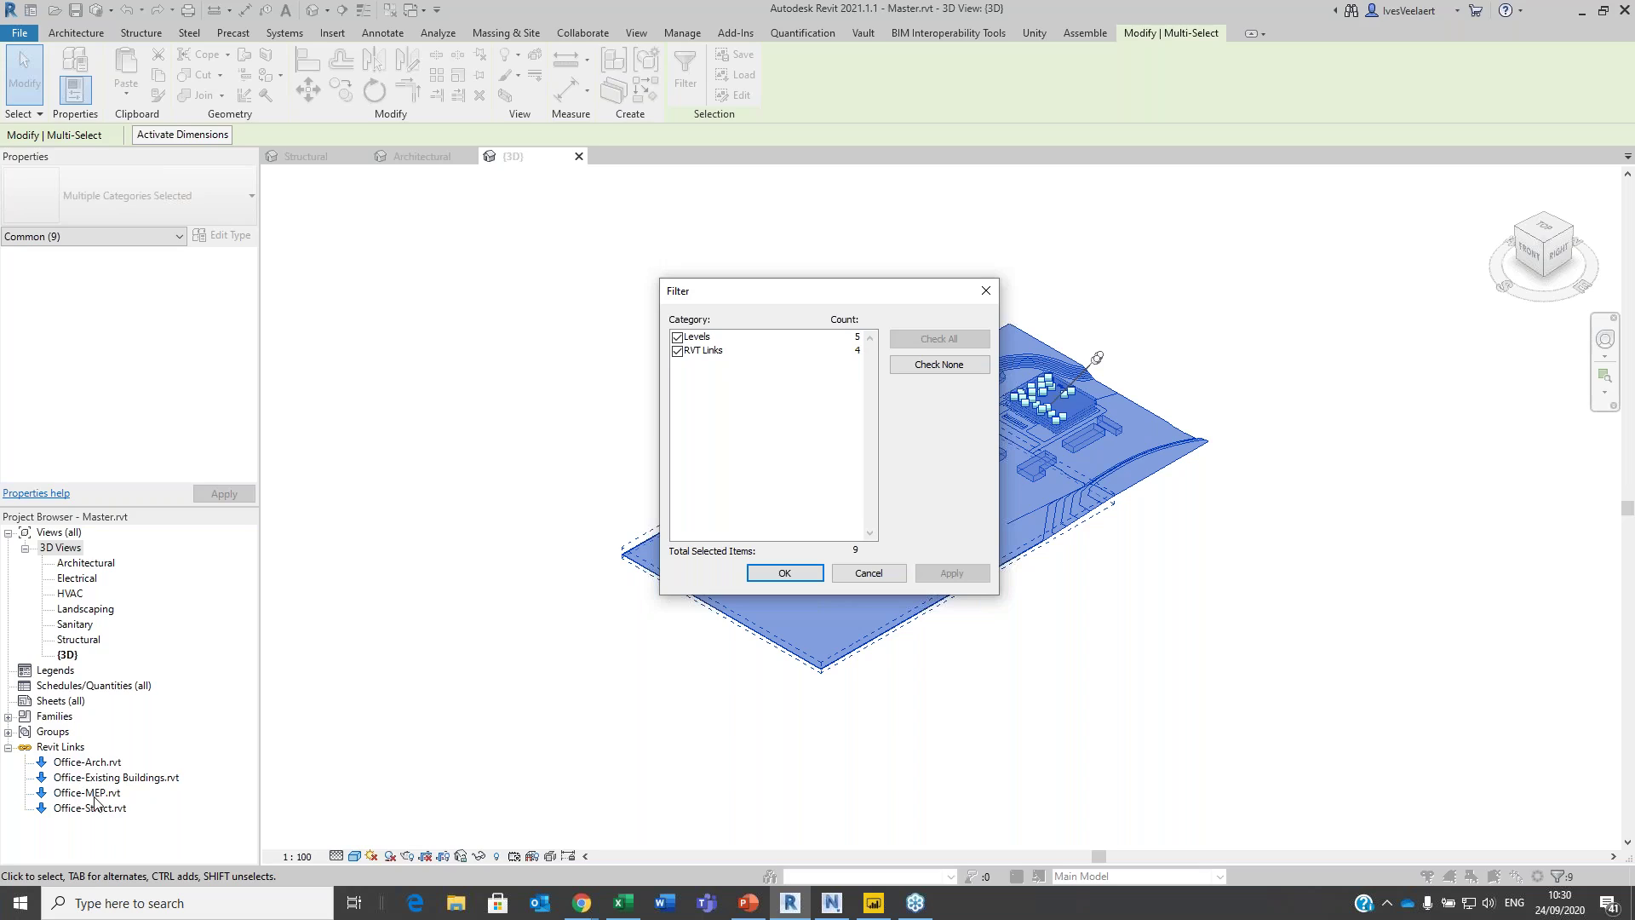
click(868, 573)
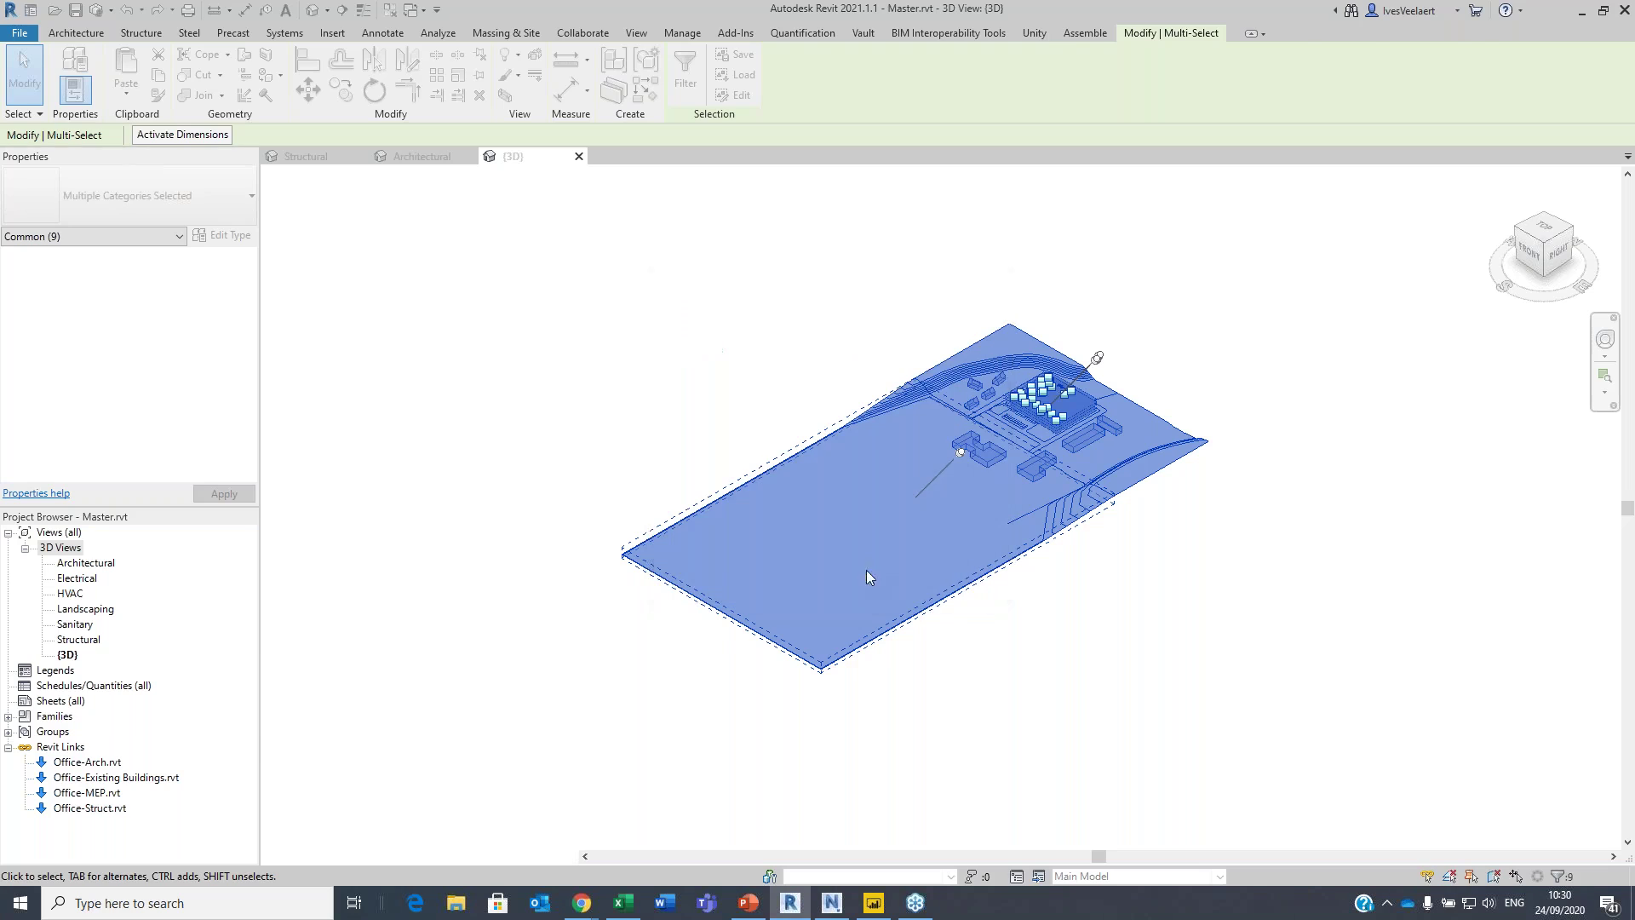
click(500, 398)
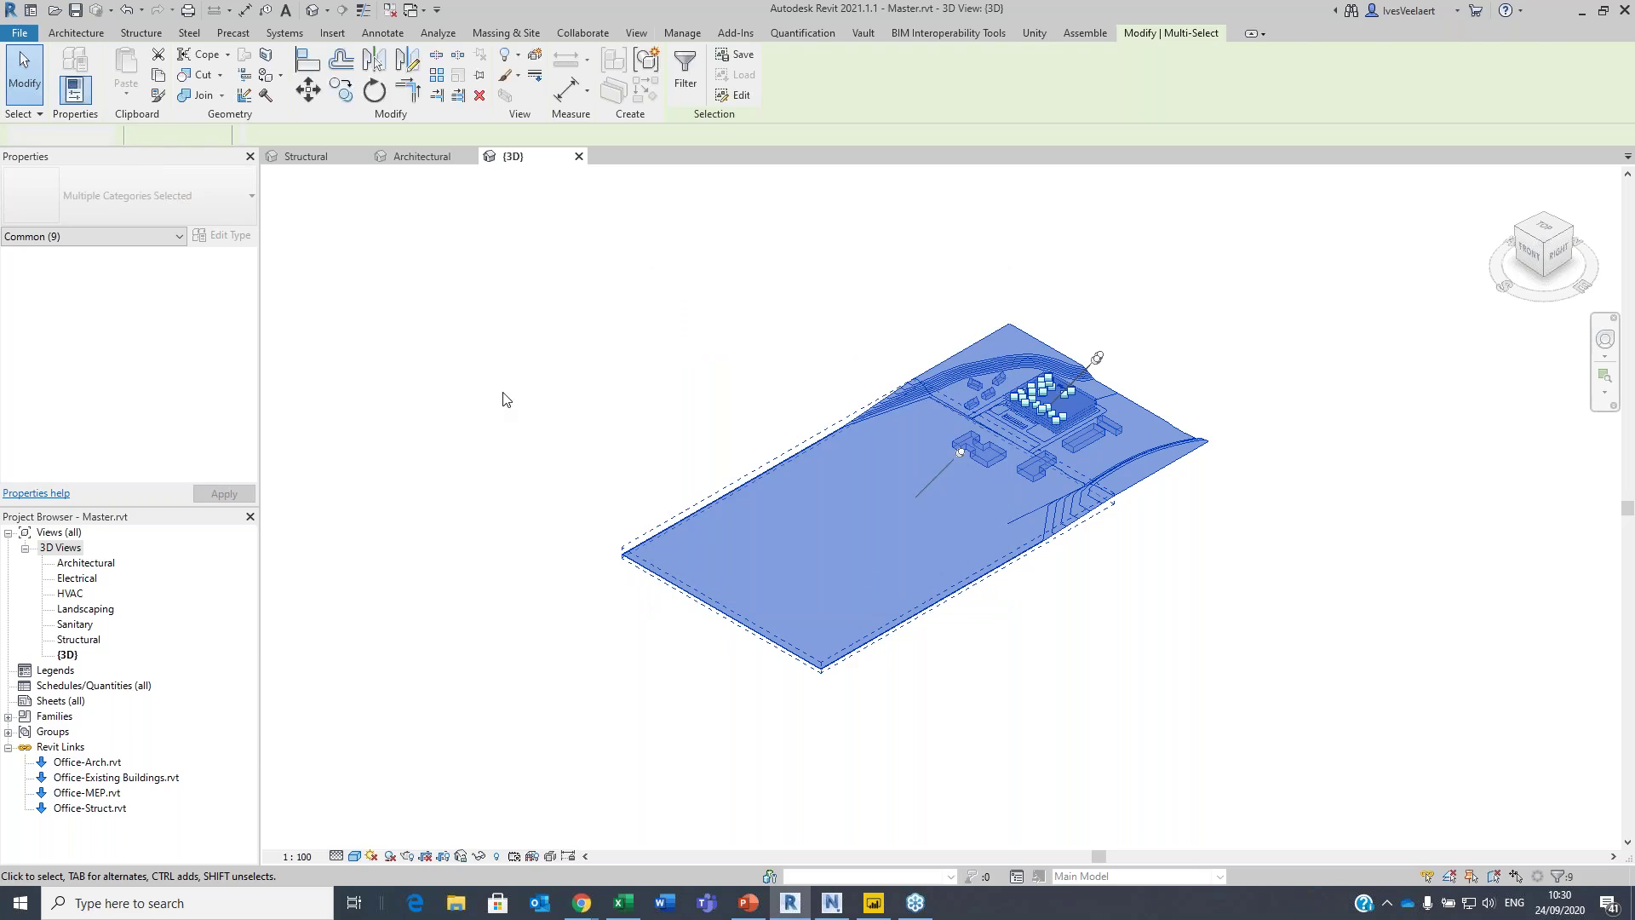
- Open Manage Links and widen the Saved Path column to read where the linked Revit models are stored
click(333, 34)
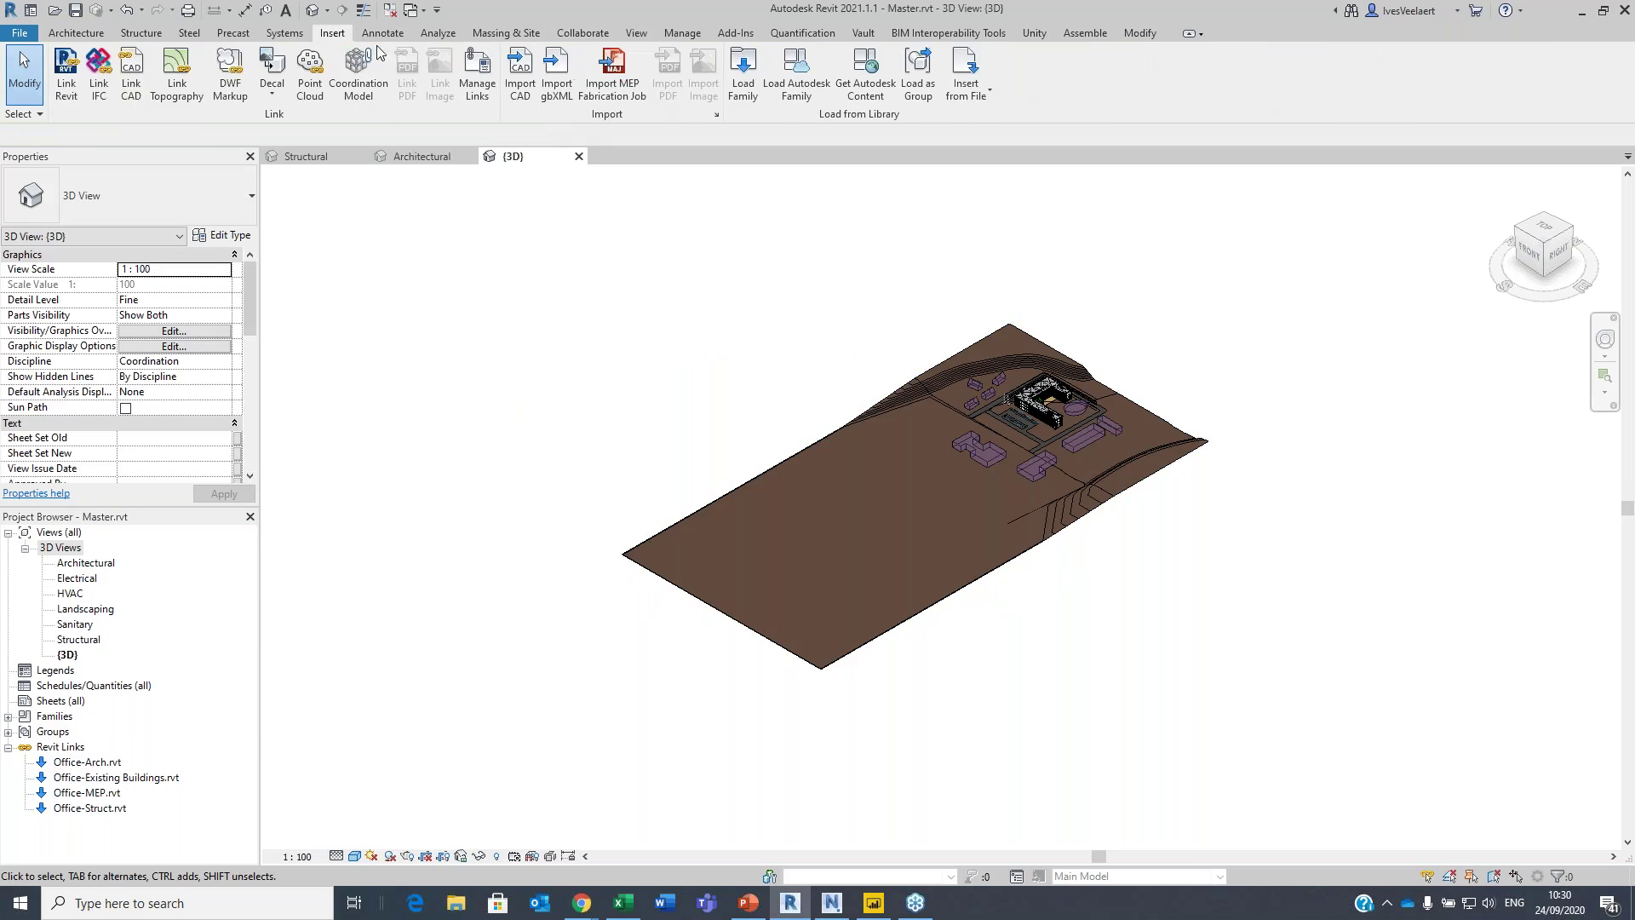
click(478, 75)
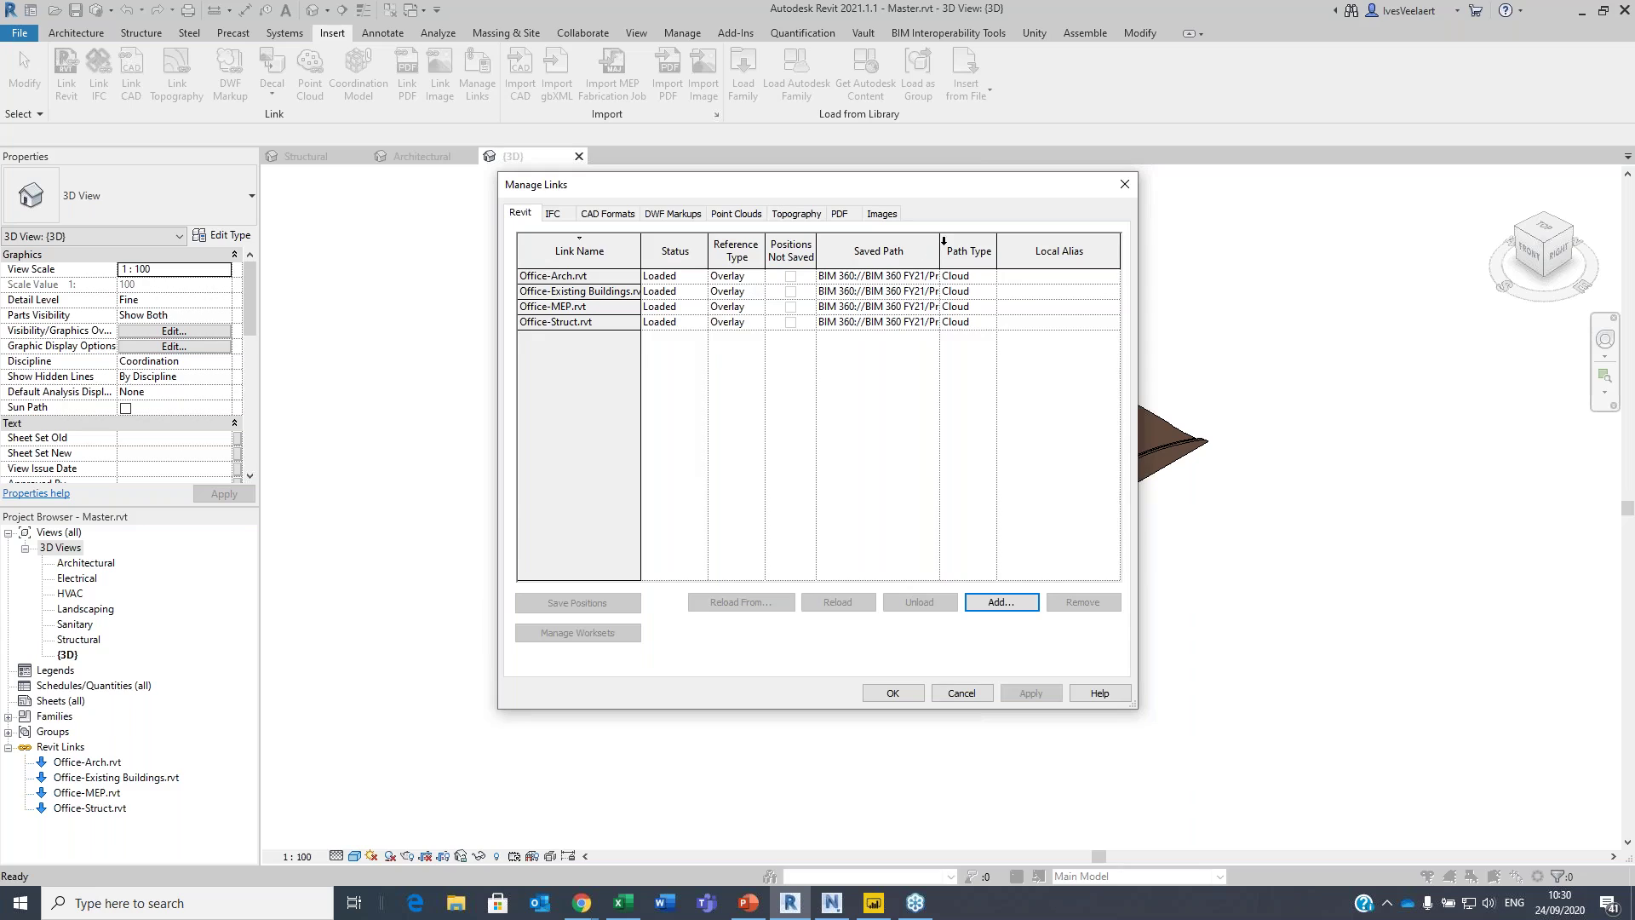
drag(941, 246, 1049, 246)
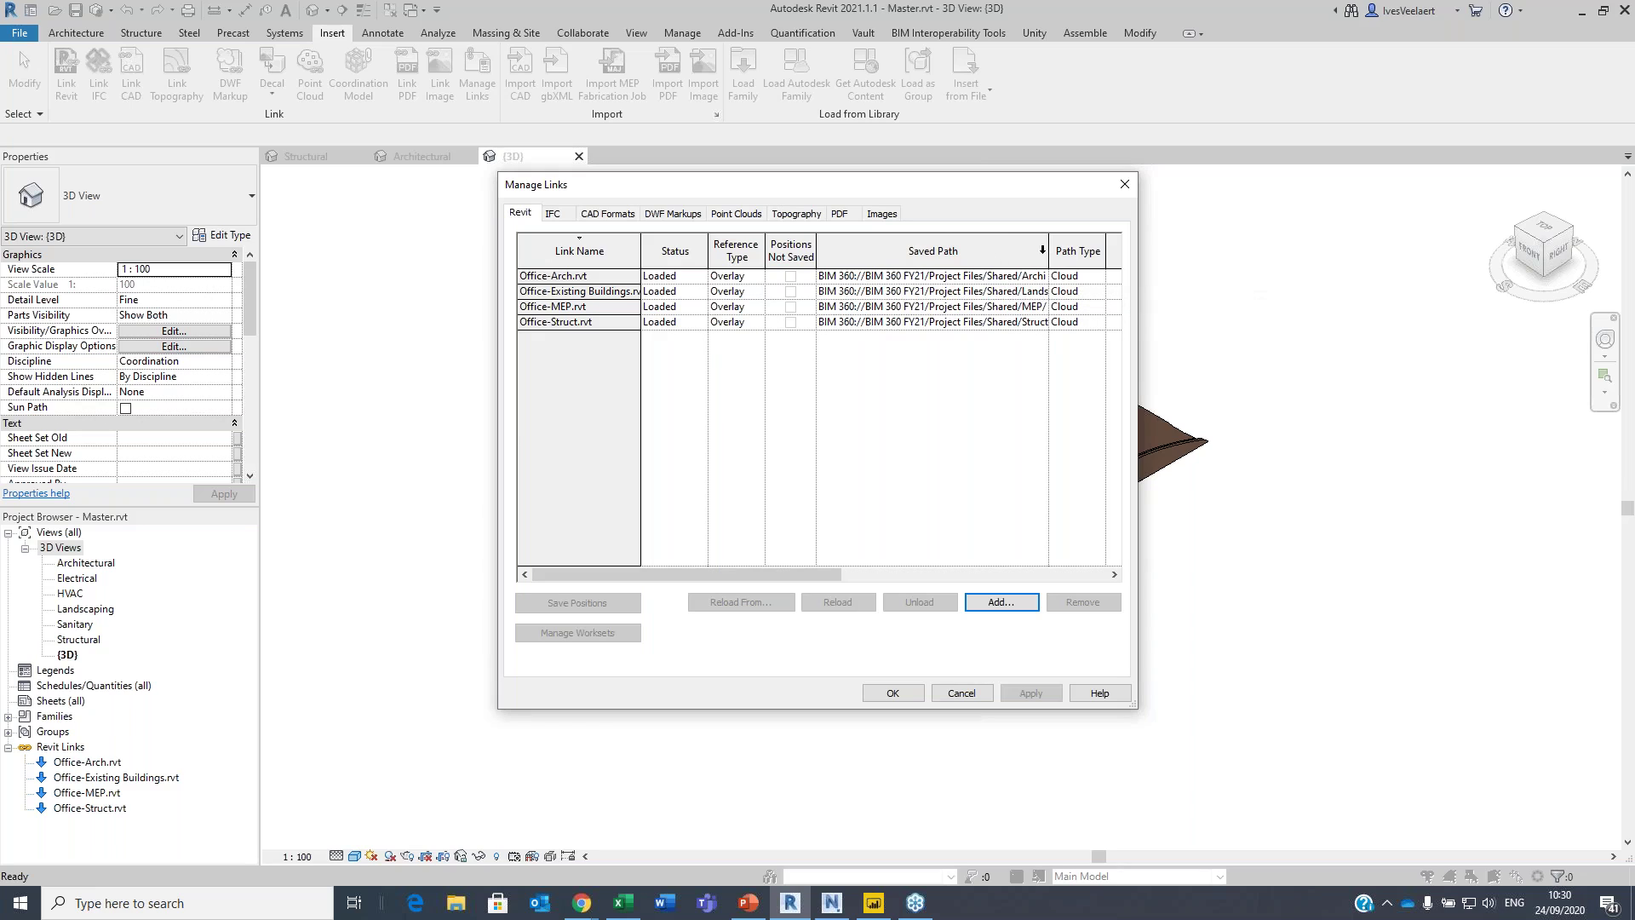
drag(1055, 246, 1079, 246)
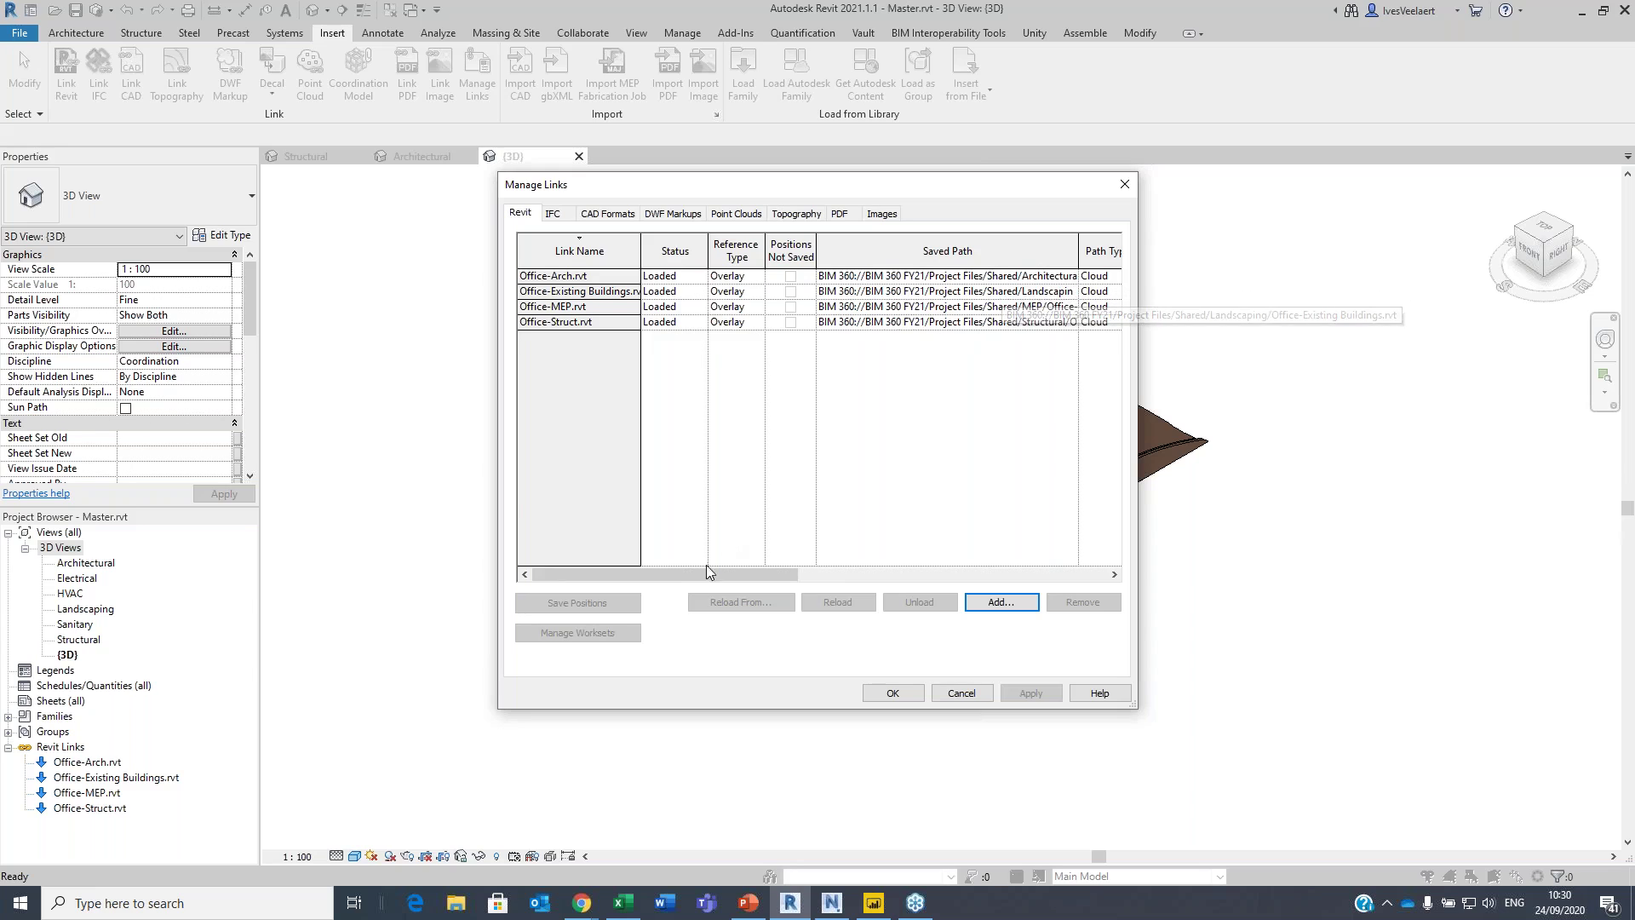
- Switch to BIM 360 Document Management in the browser and expand the Shared folder to examine its discipline subfolders
mouse_move(581, 908)
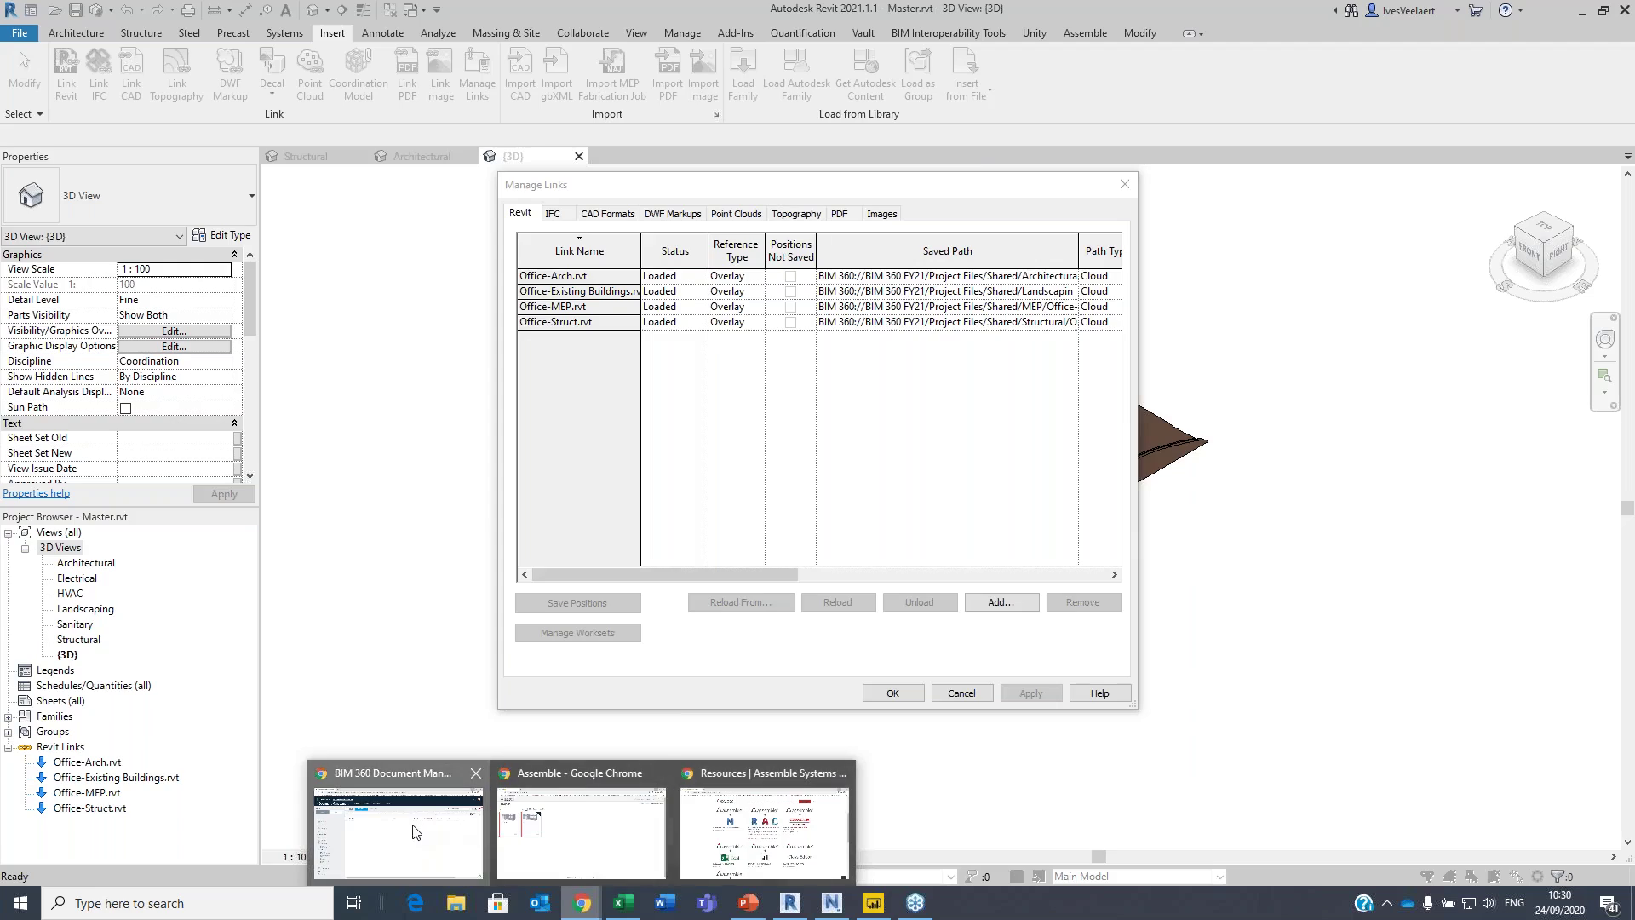
click(418, 830)
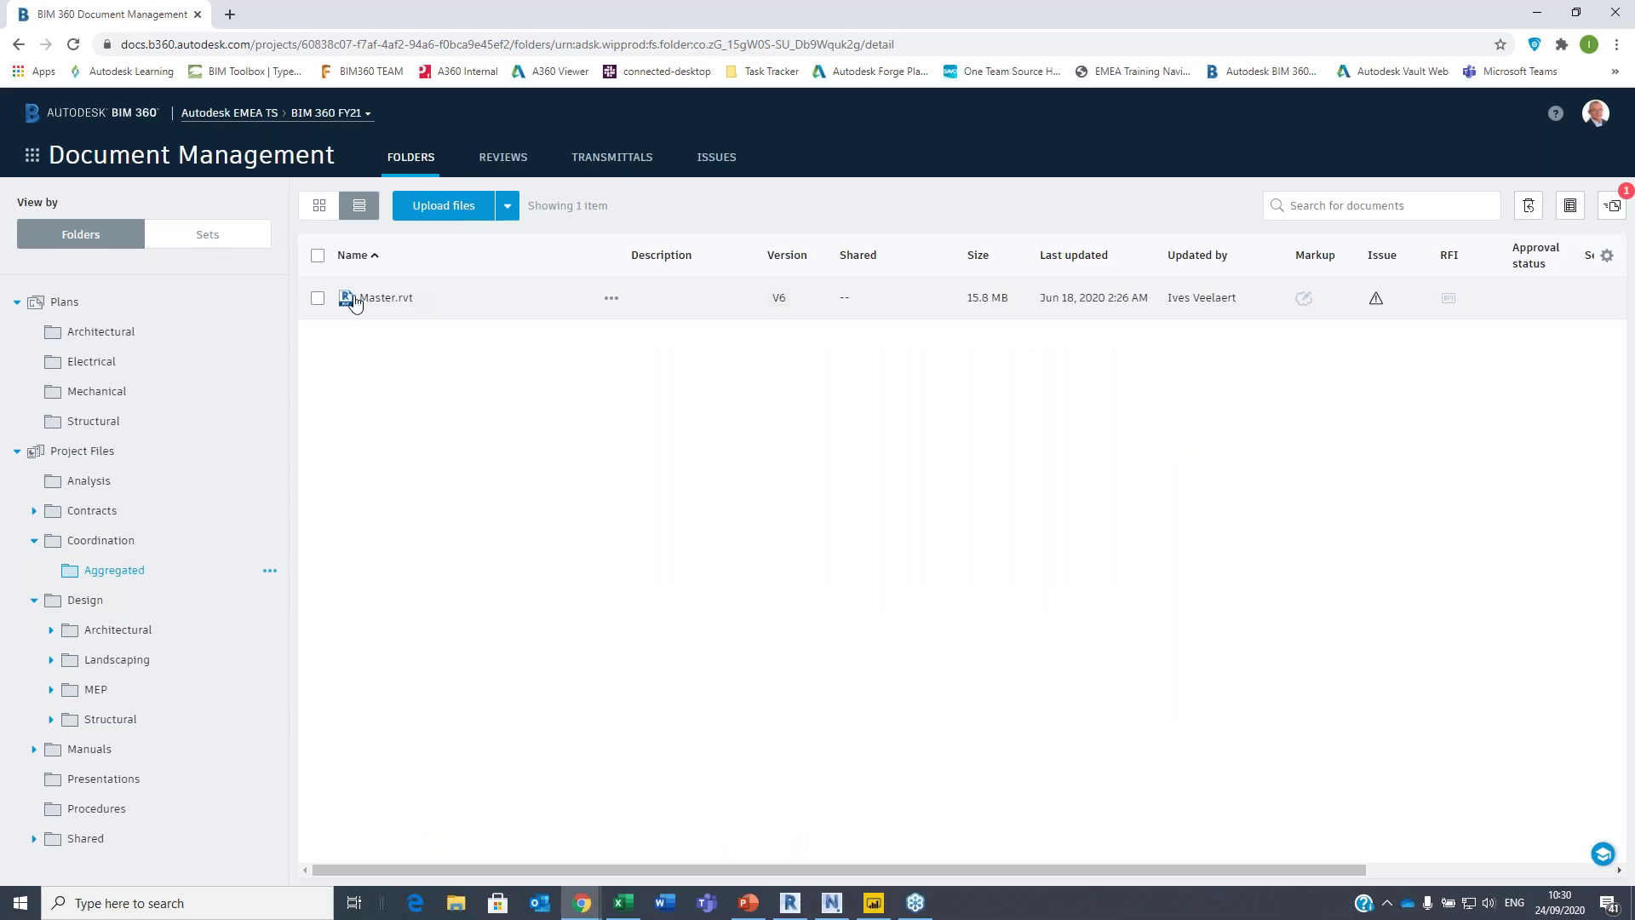
click(36, 841)
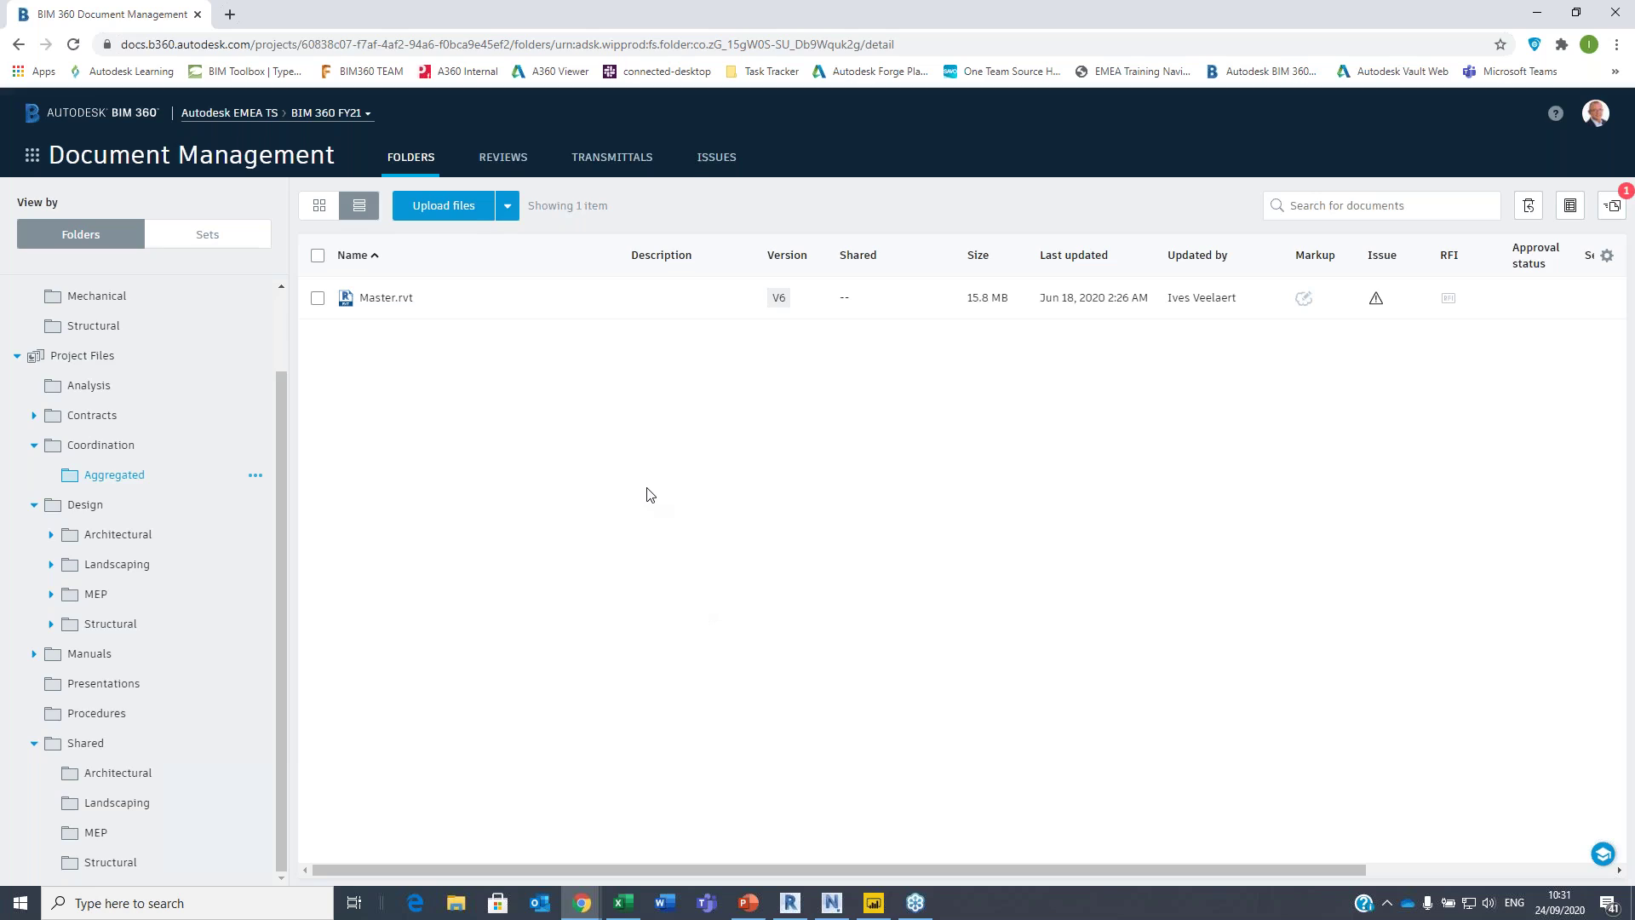
- Open Master.rvt from the project issue "Clash with Cable Tray" and examine the issue's location in the model
click(715, 158)
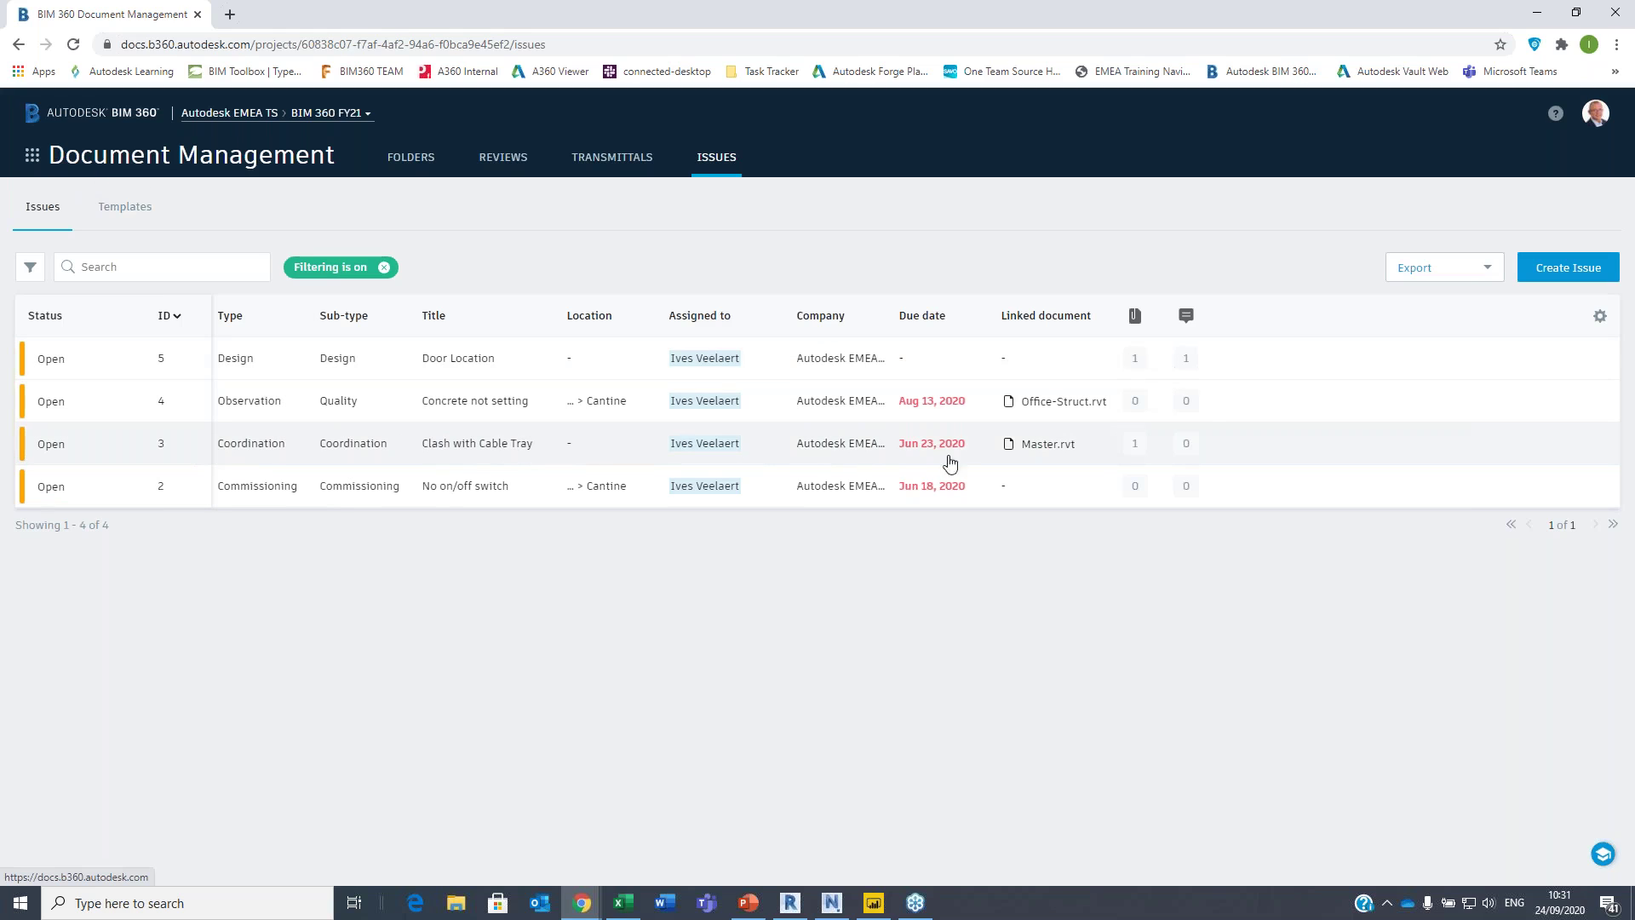
click(1033, 449)
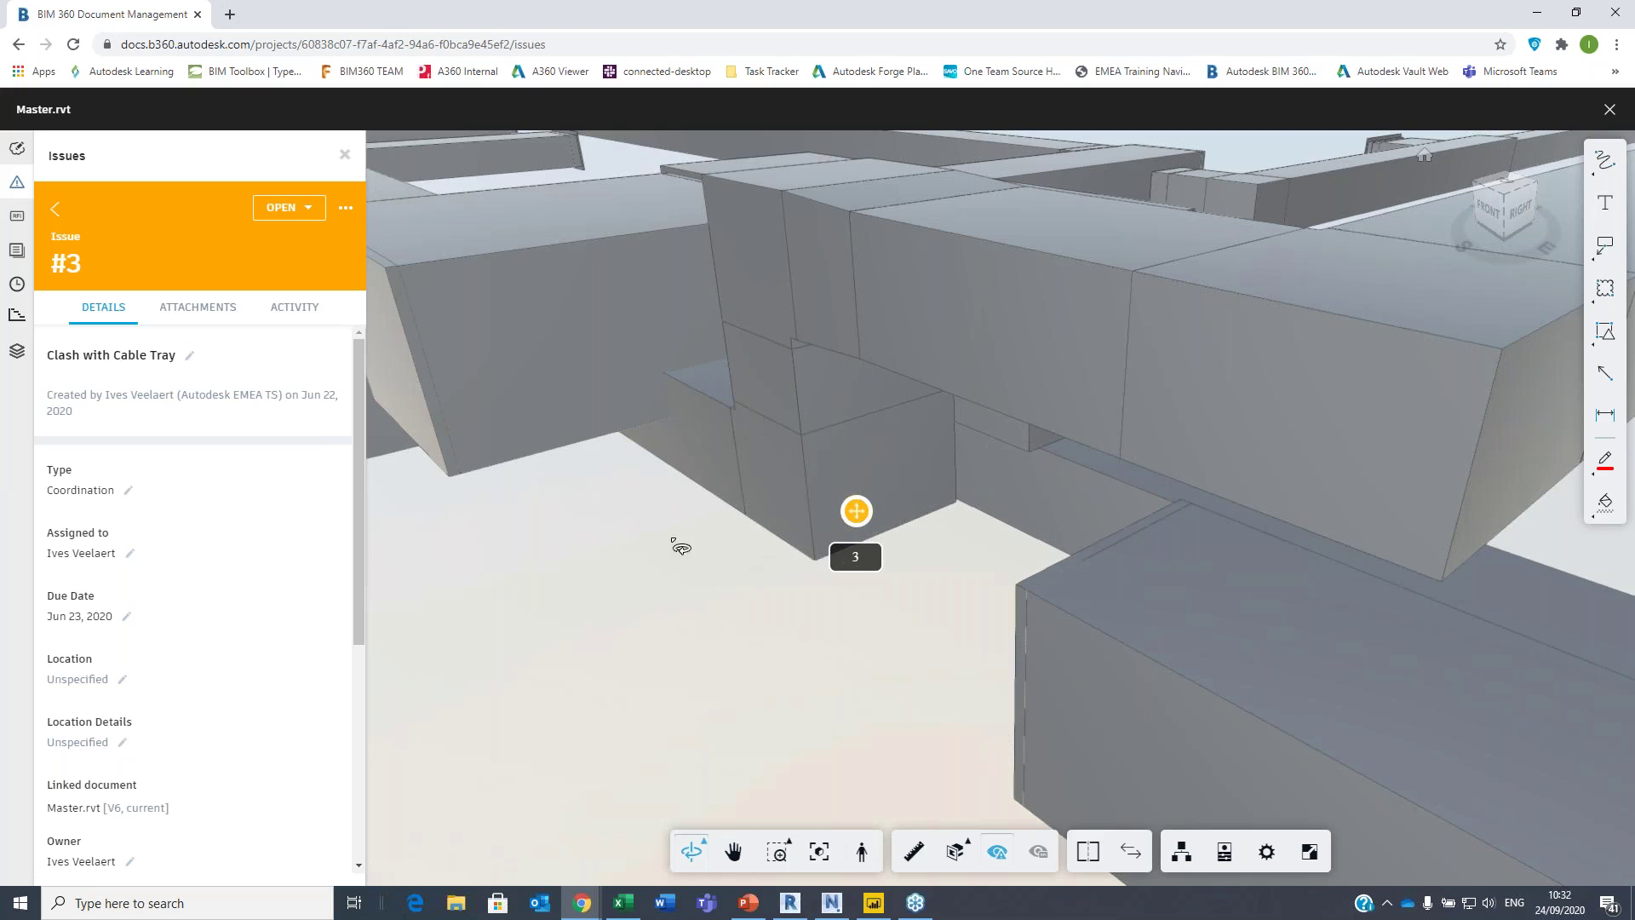
mouse_move(773, 577)
mouse_down()
mouse_move(789, 574)
mouse_move(738, 400)
mouse_move(789, 506)
mouse_move(785, 661)
mouse_move(795, 564)
mouse_up()
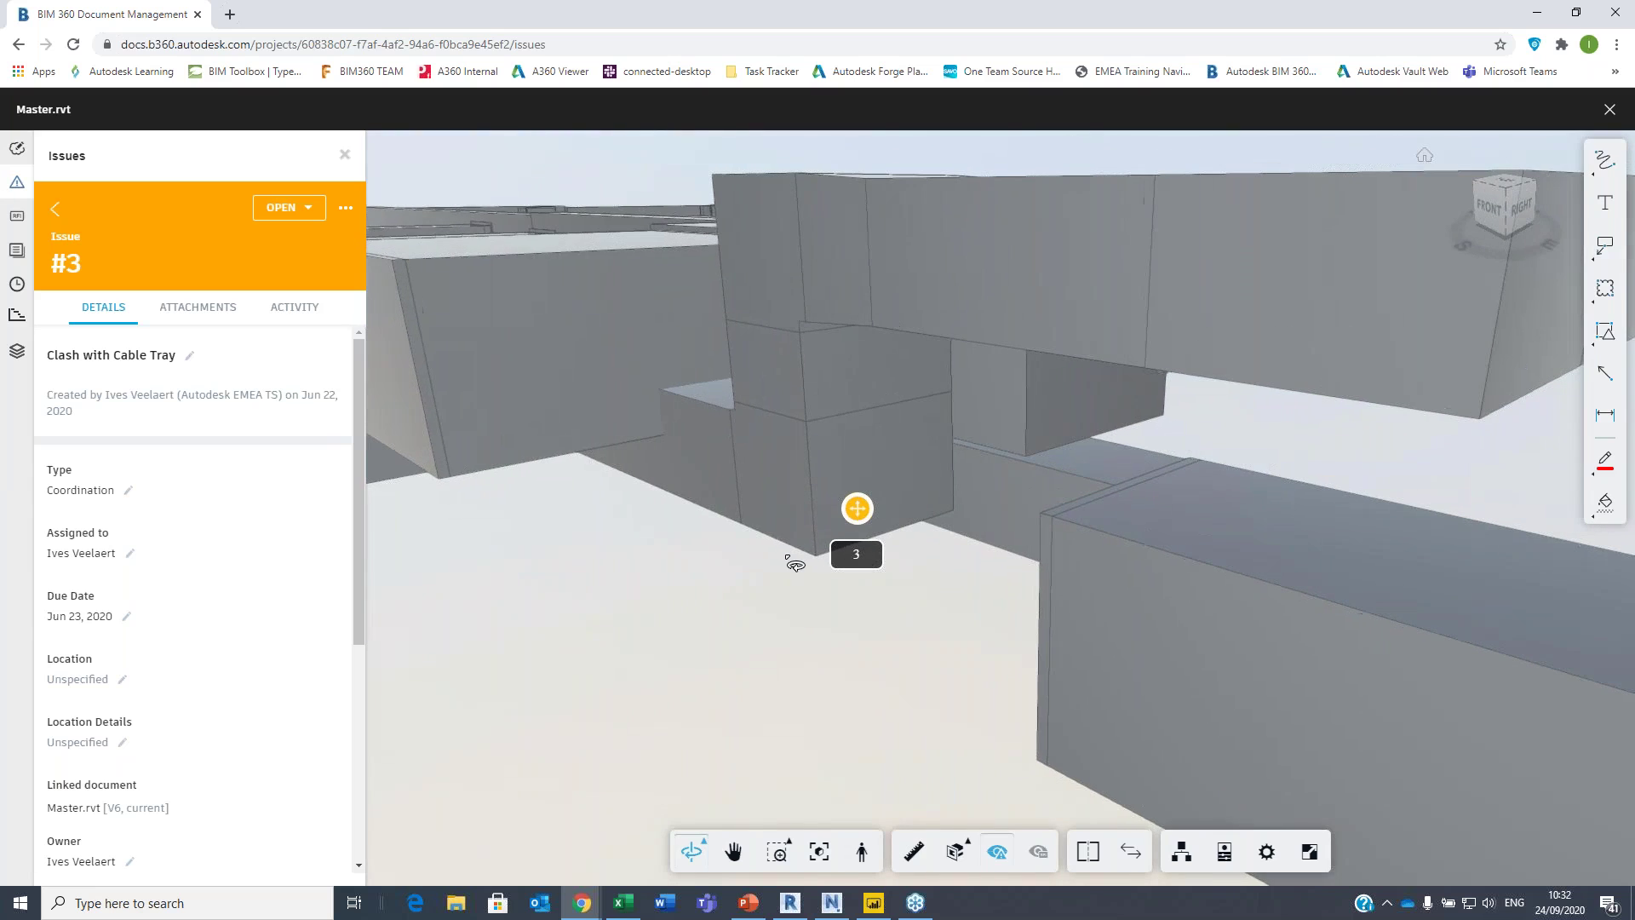
- View the screenshot attached to the "Clash with Cable Tray" issue, and close the Master.rvt viewer
click(196, 308)
click(160, 407)
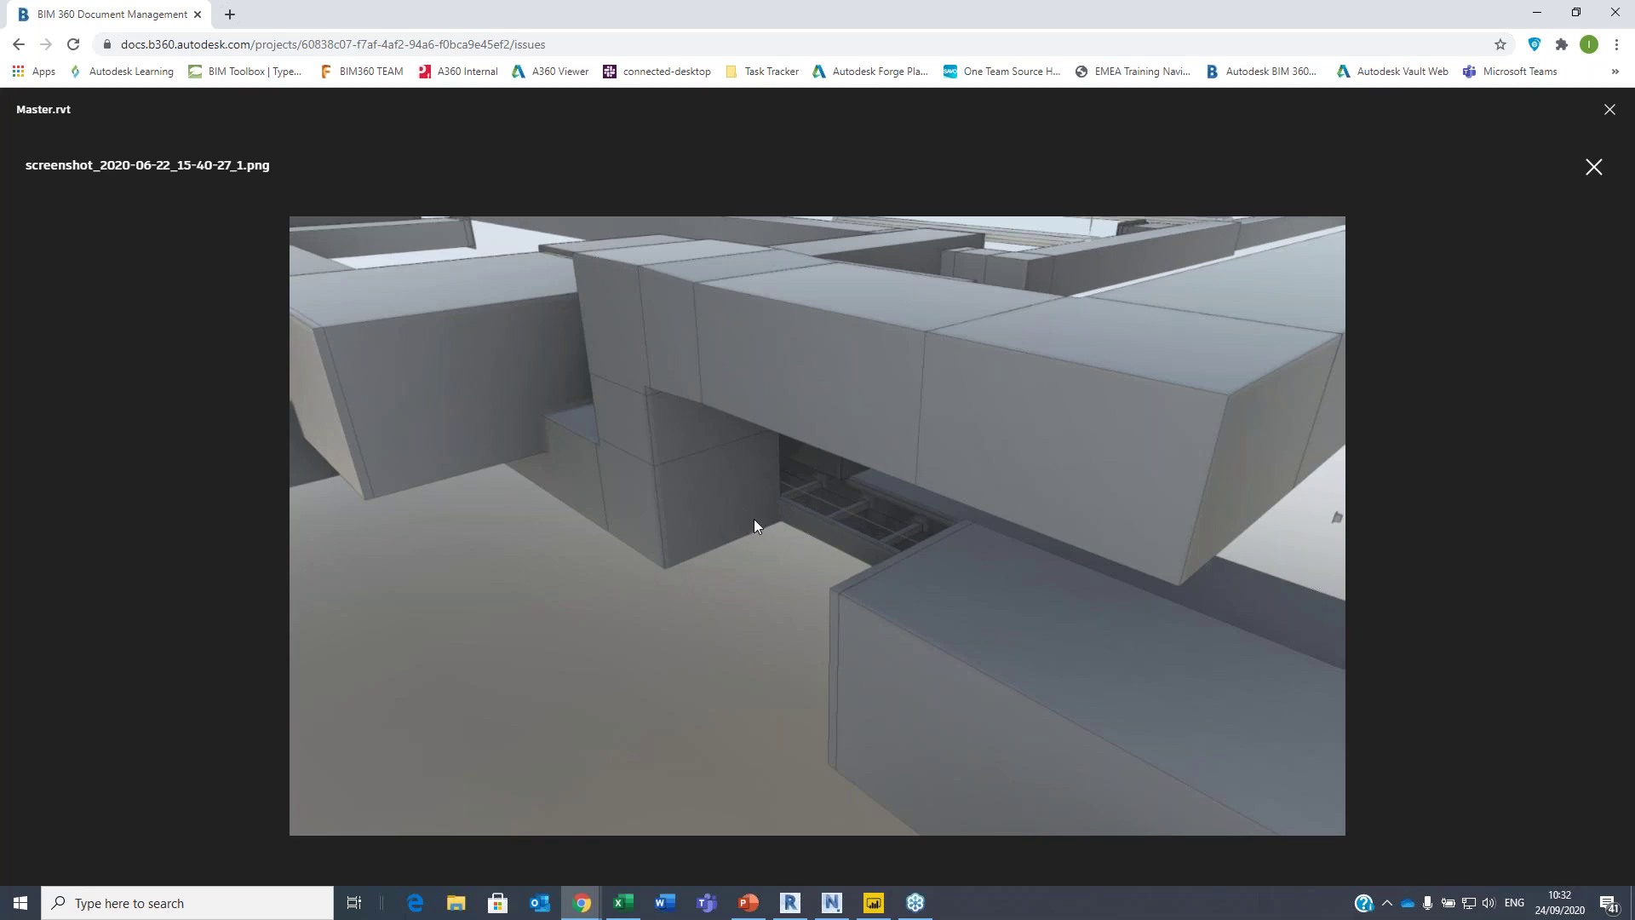
click(1593, 167)
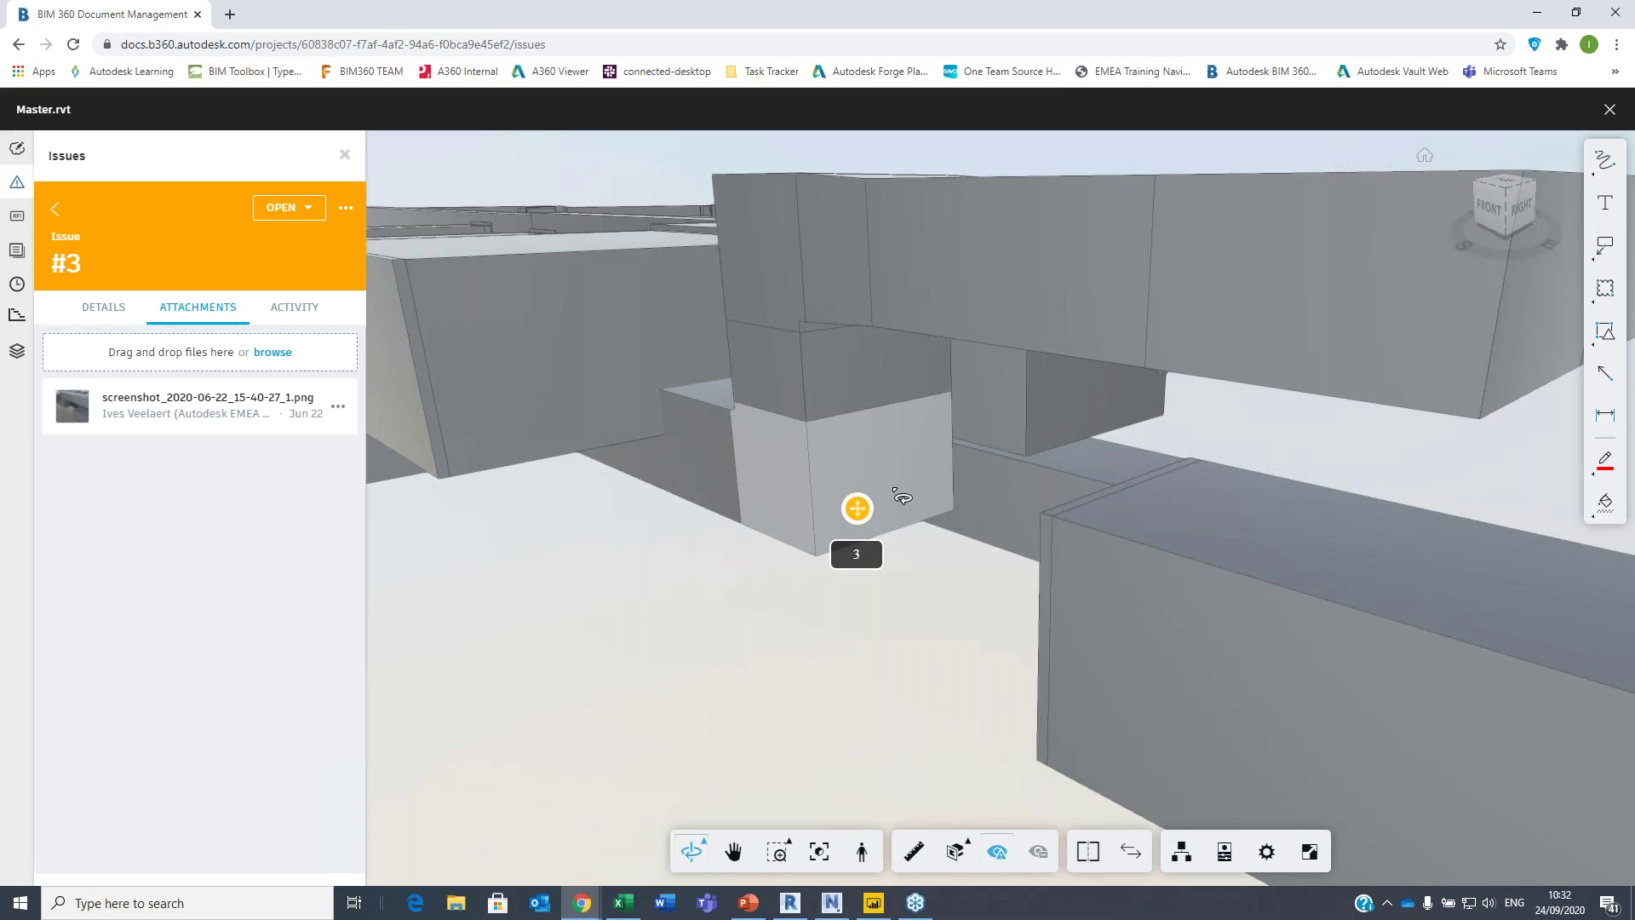
click(1609, 110)
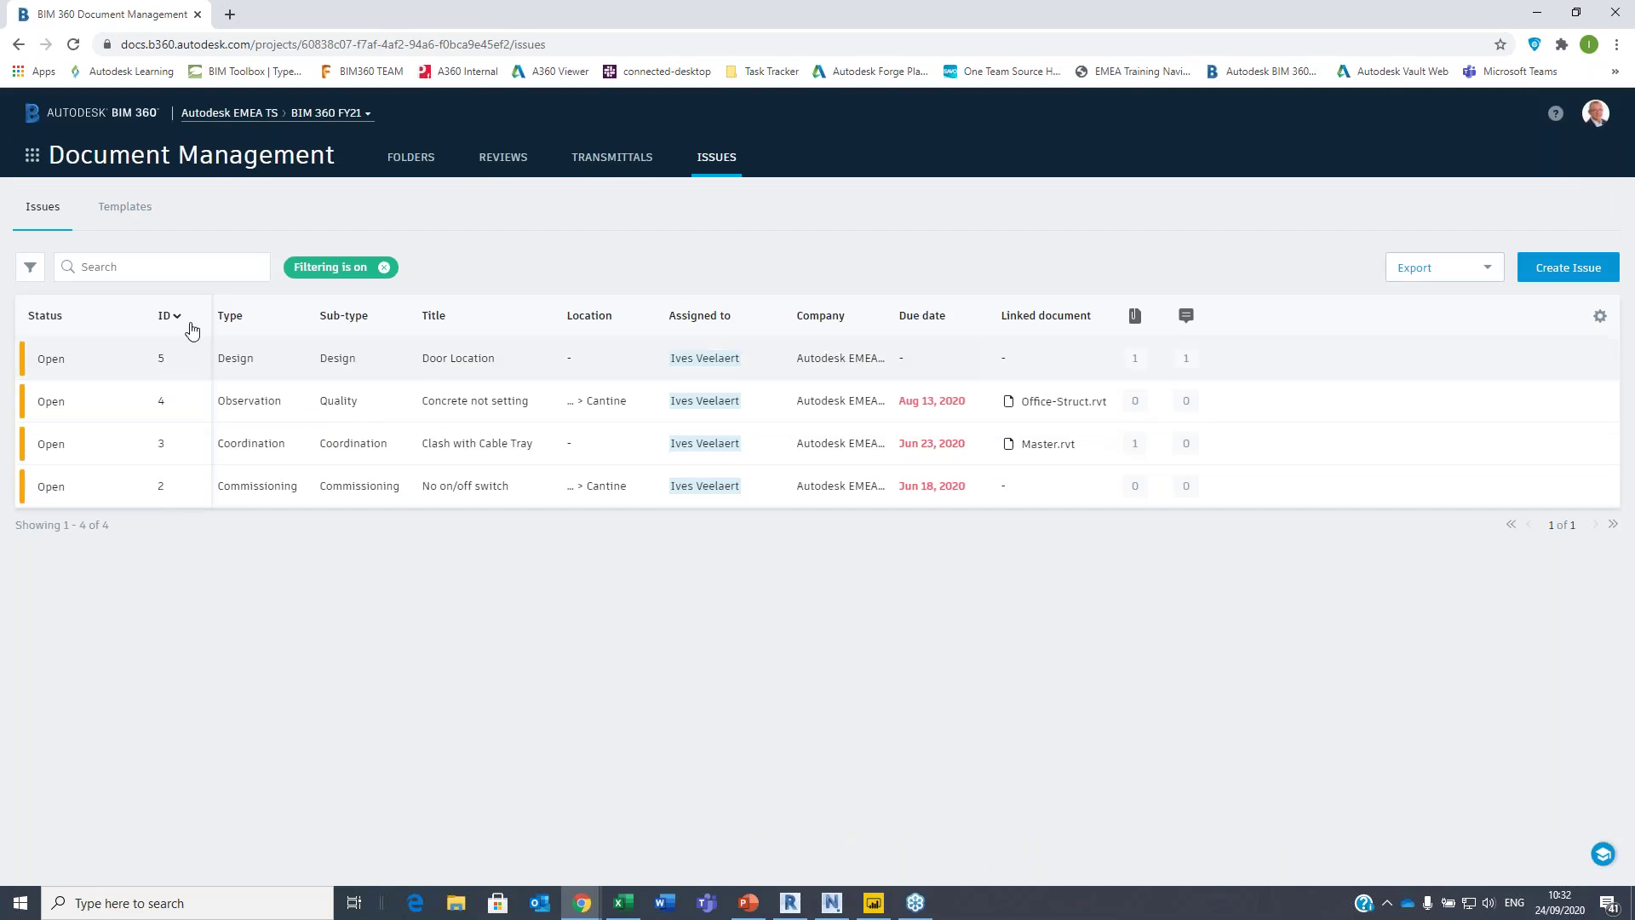
- Open the project's Model Coordination module to review the Master.rvt models in the Aggregated coordination space
click(32, 156)
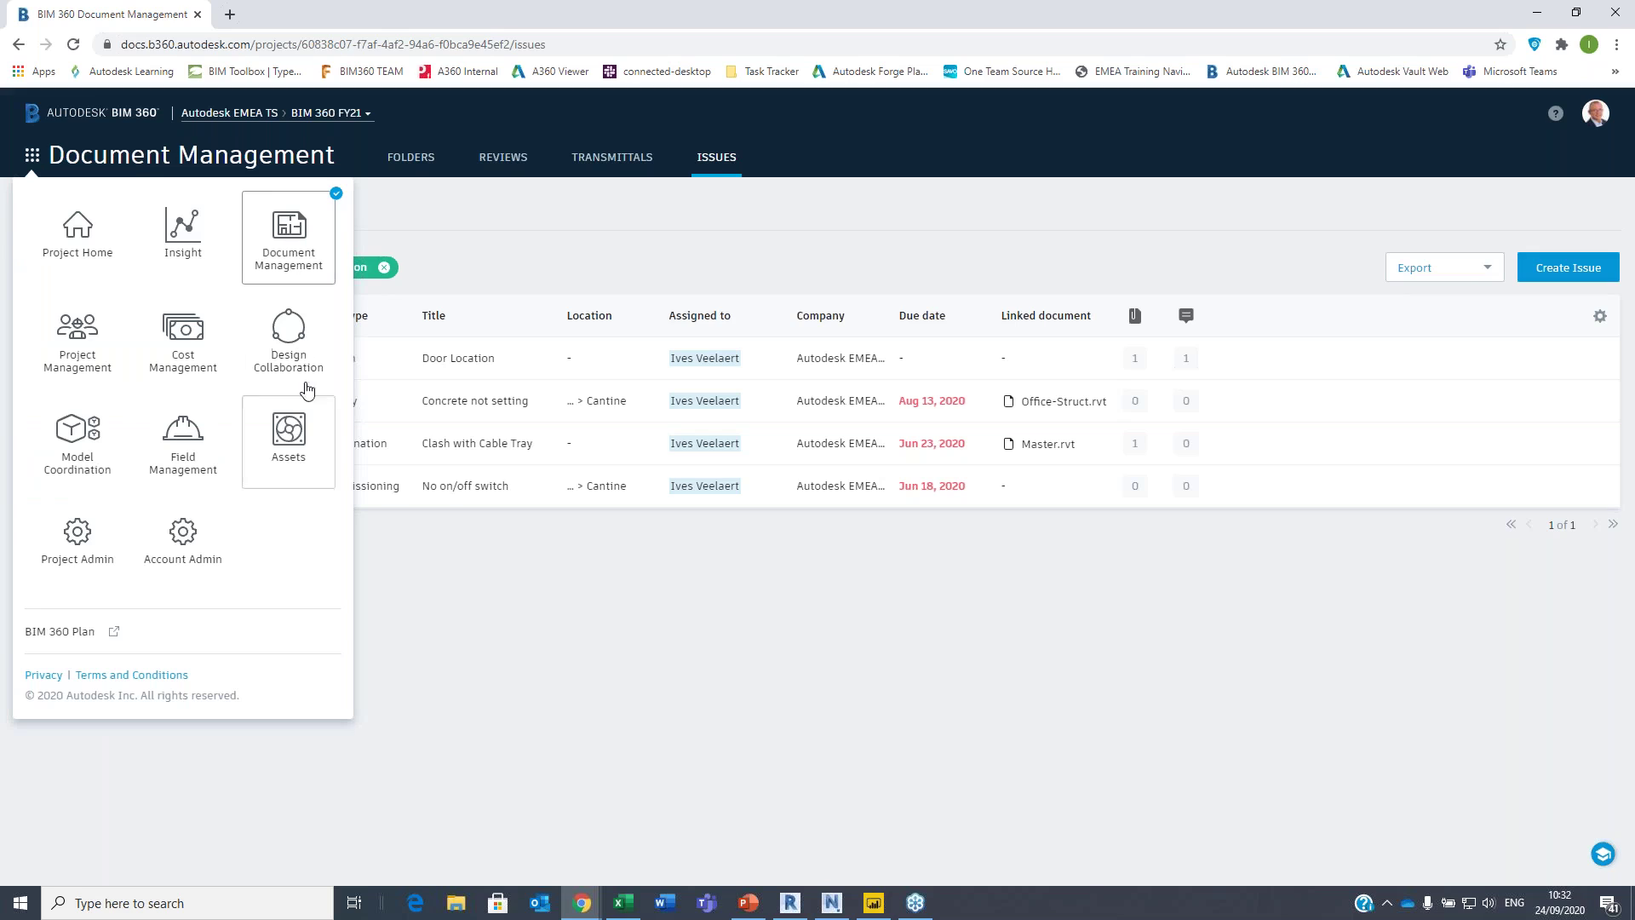
click(77, 440)
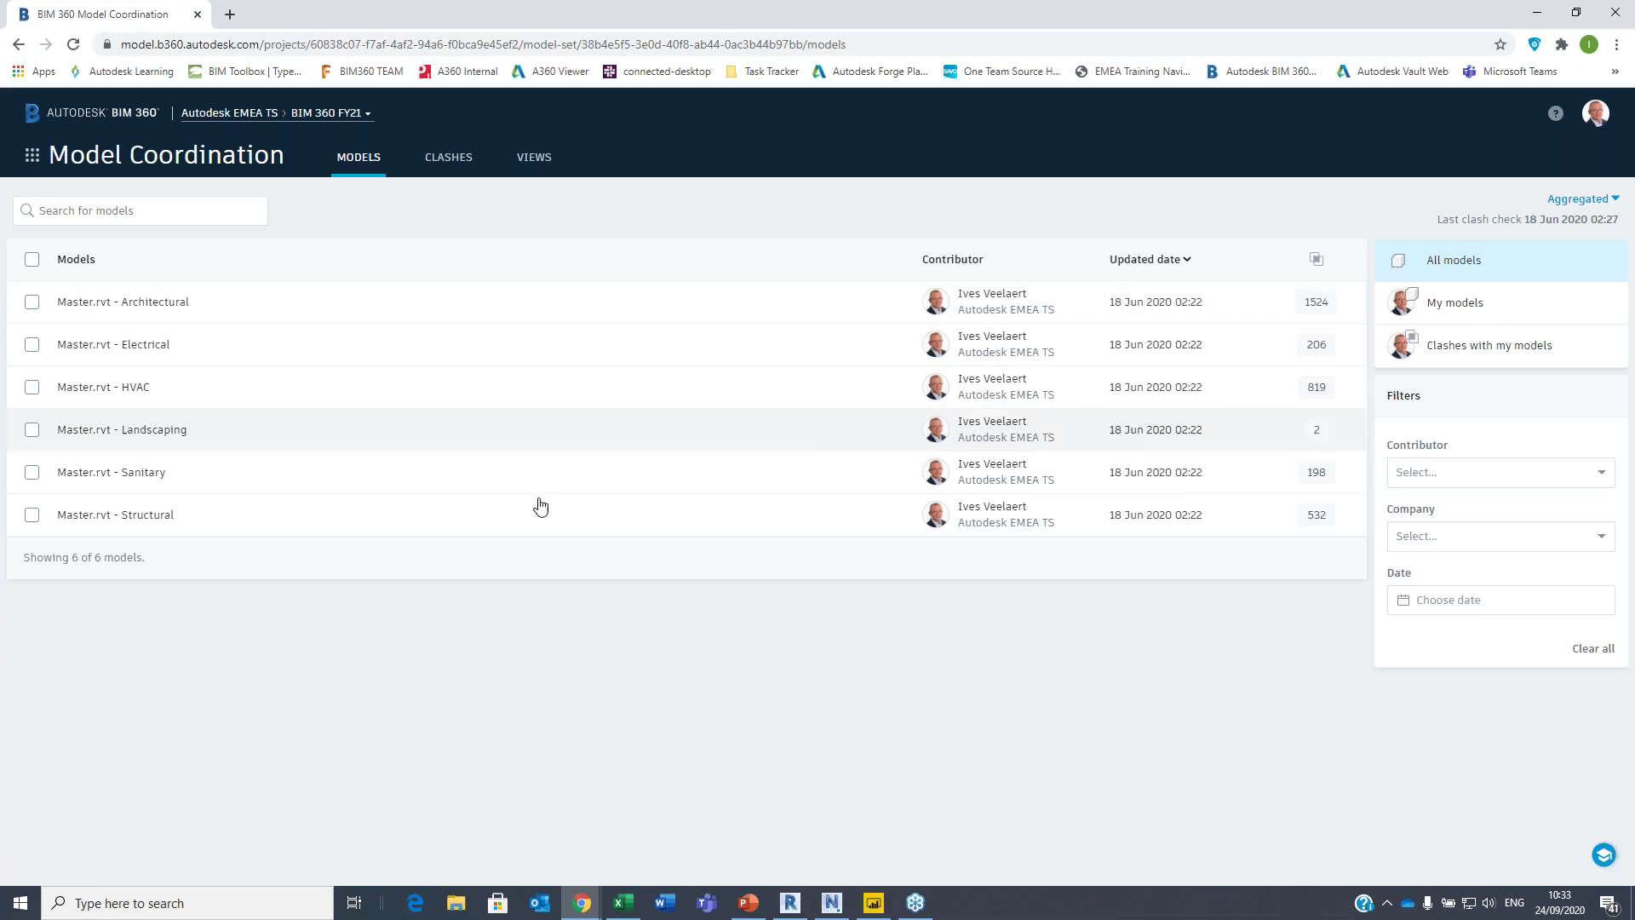
- Return to Revit, close Manage Links without changes, and examine the office building and surrounding masses in the 3D view
click(792, 903)
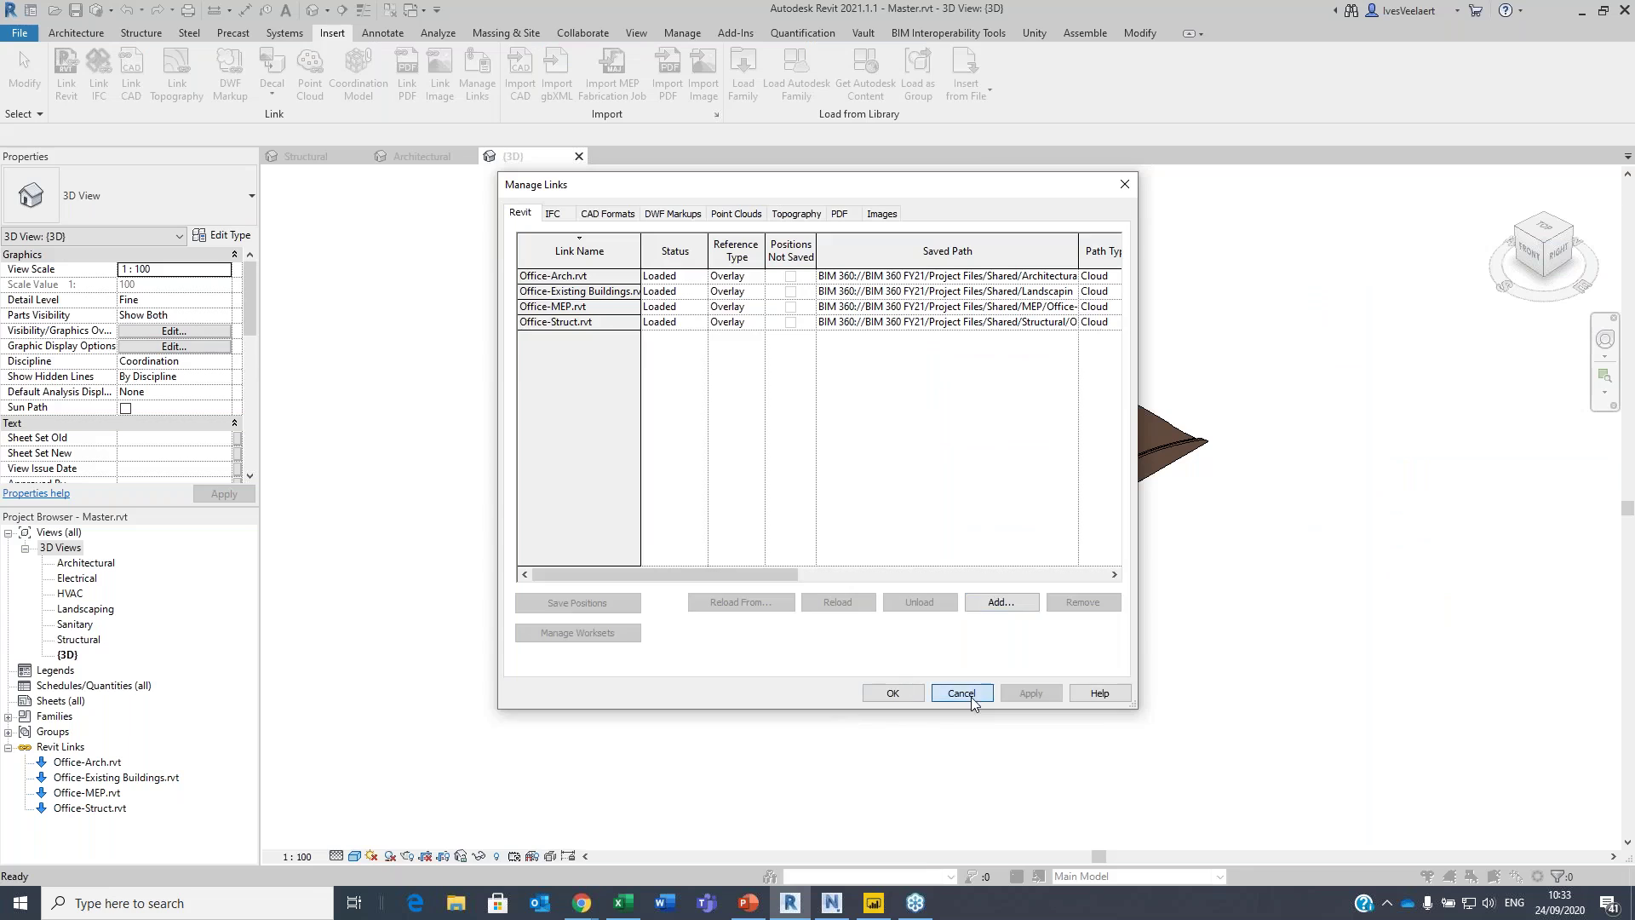
click(988, 602)
scroll(755, 470, up, 6)
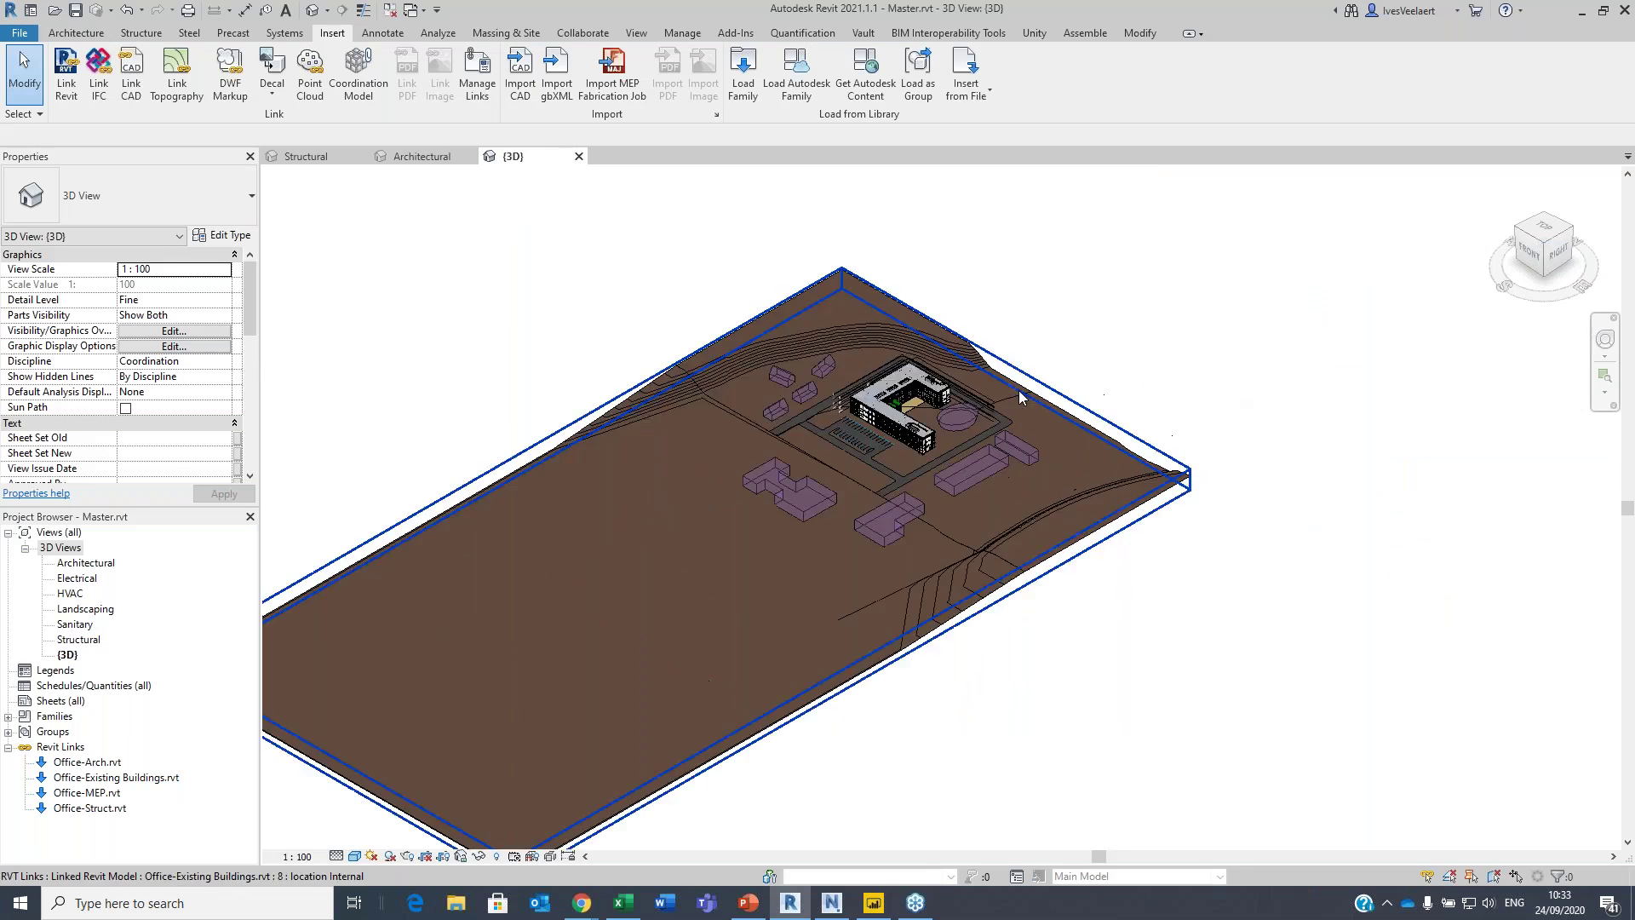
scroll(809, 439, down, 2)
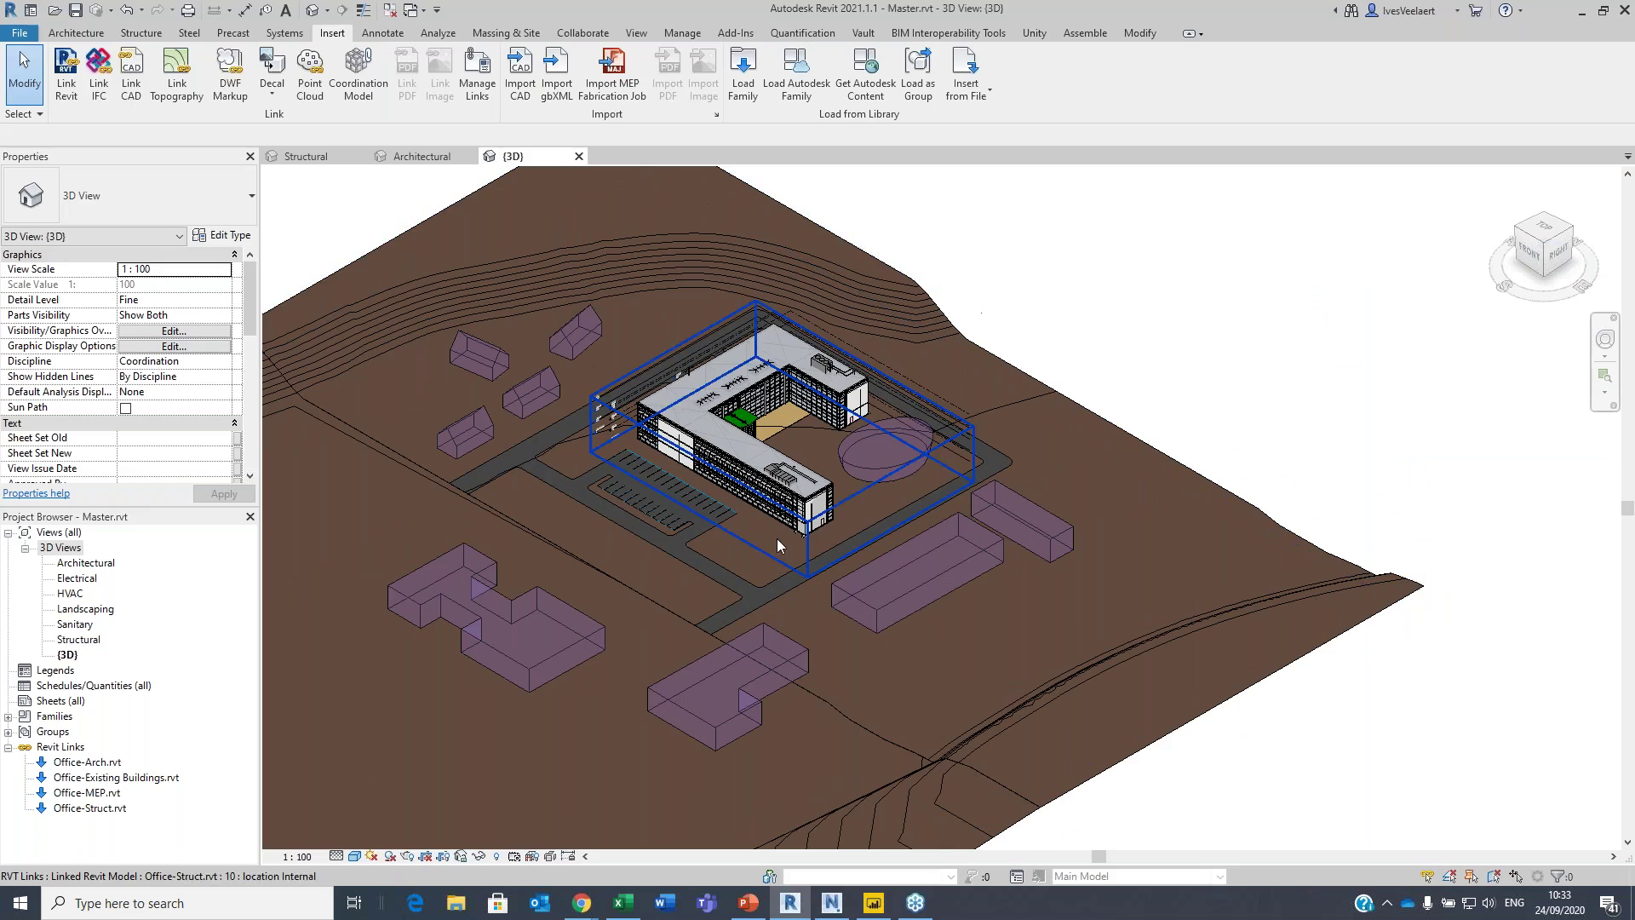
shift+middle_drag(809, 438, 767, 487)
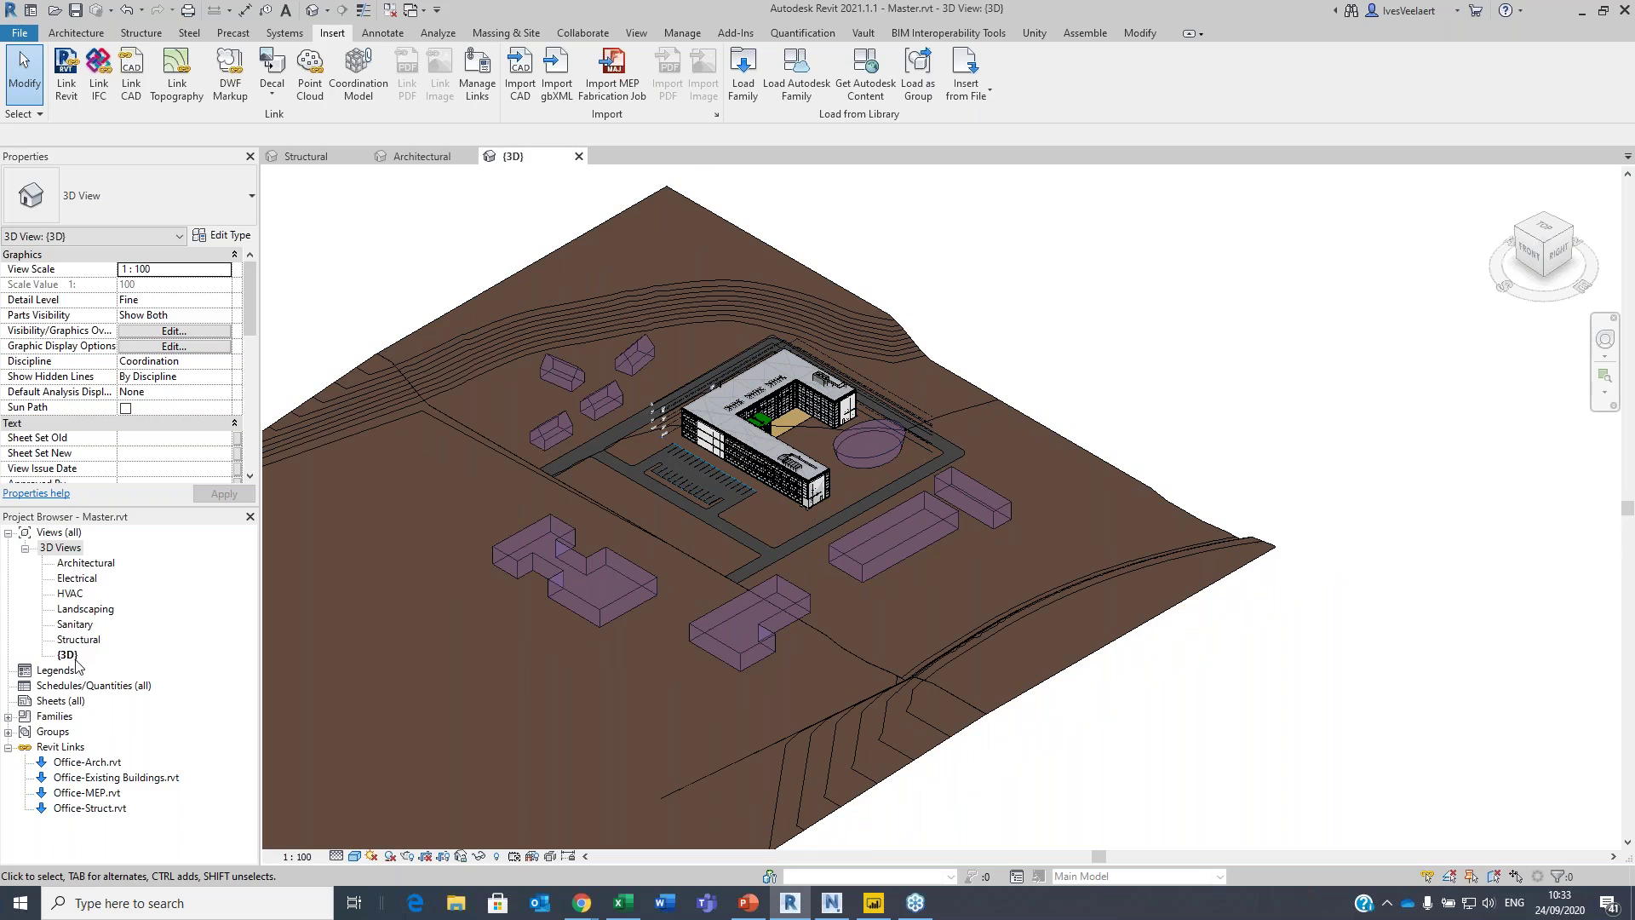
- Minimize Revit to return to the Model Coordination model list in the browser, and place the cursor in the model search
click(1582, 10)
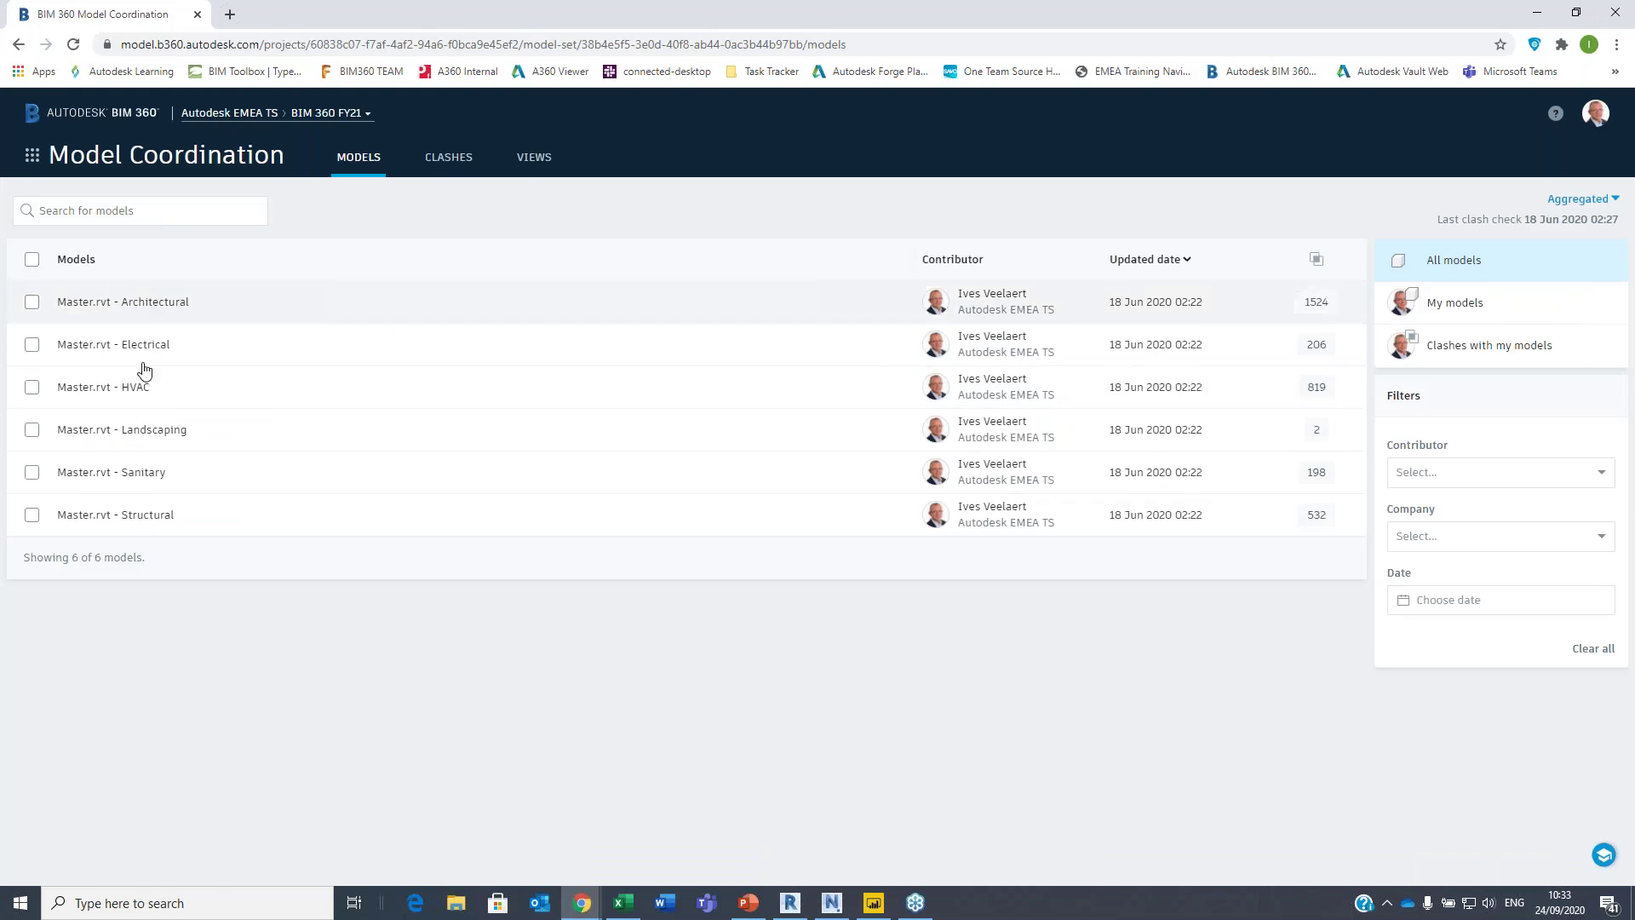
click(157, 208)
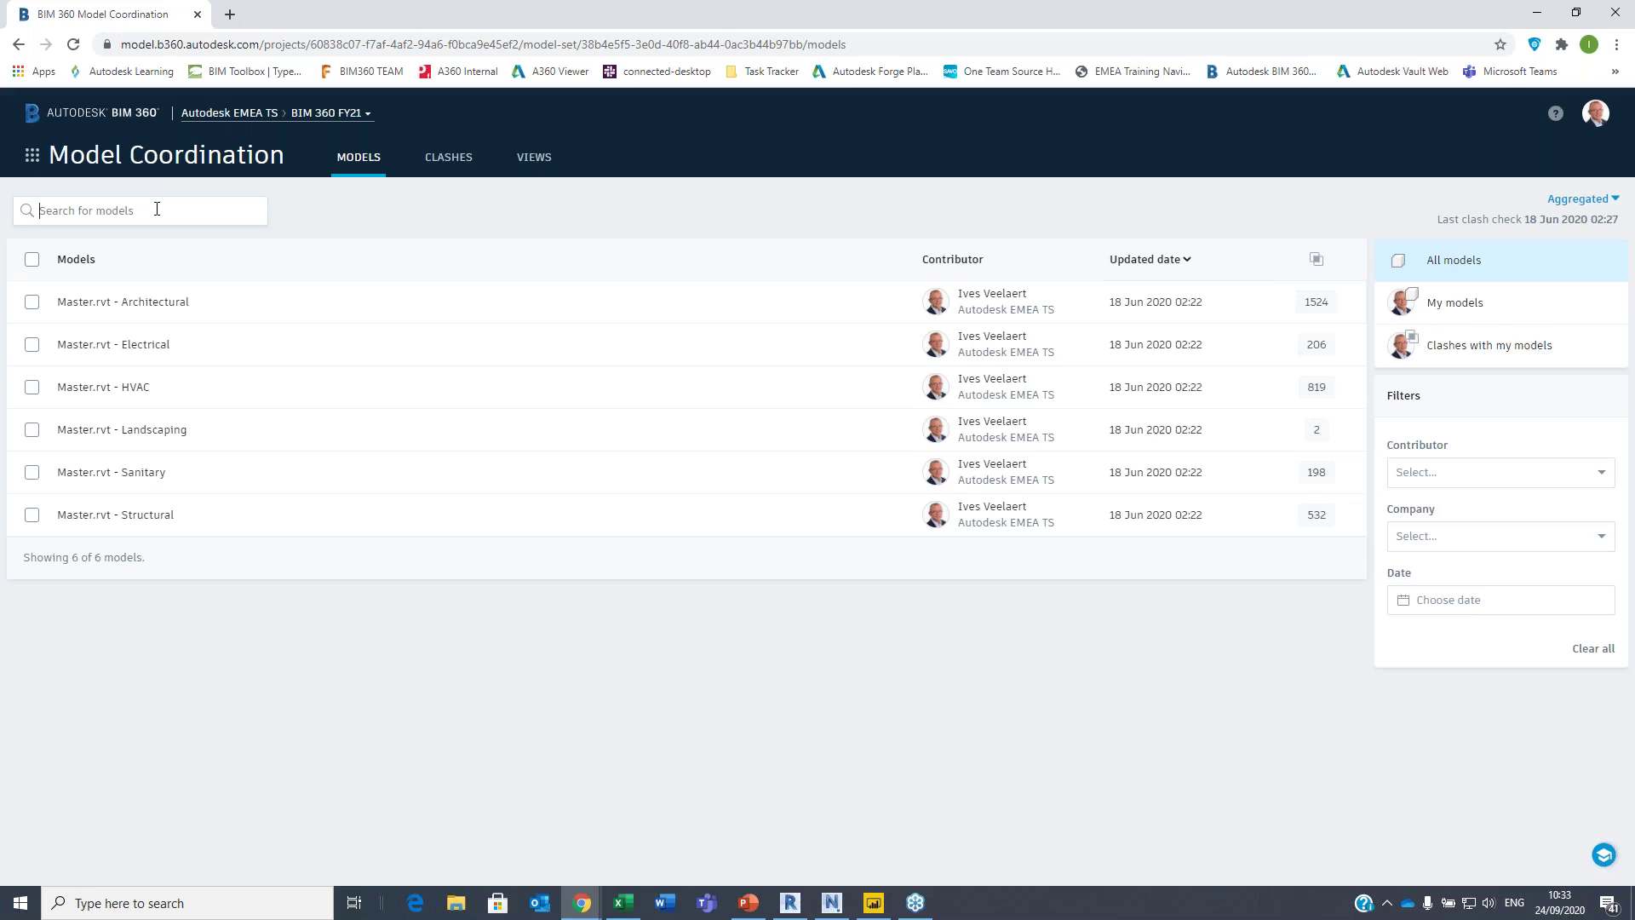
- Search the model list for "archi" and for "level1", and clear the search to list all models again
text(arc)
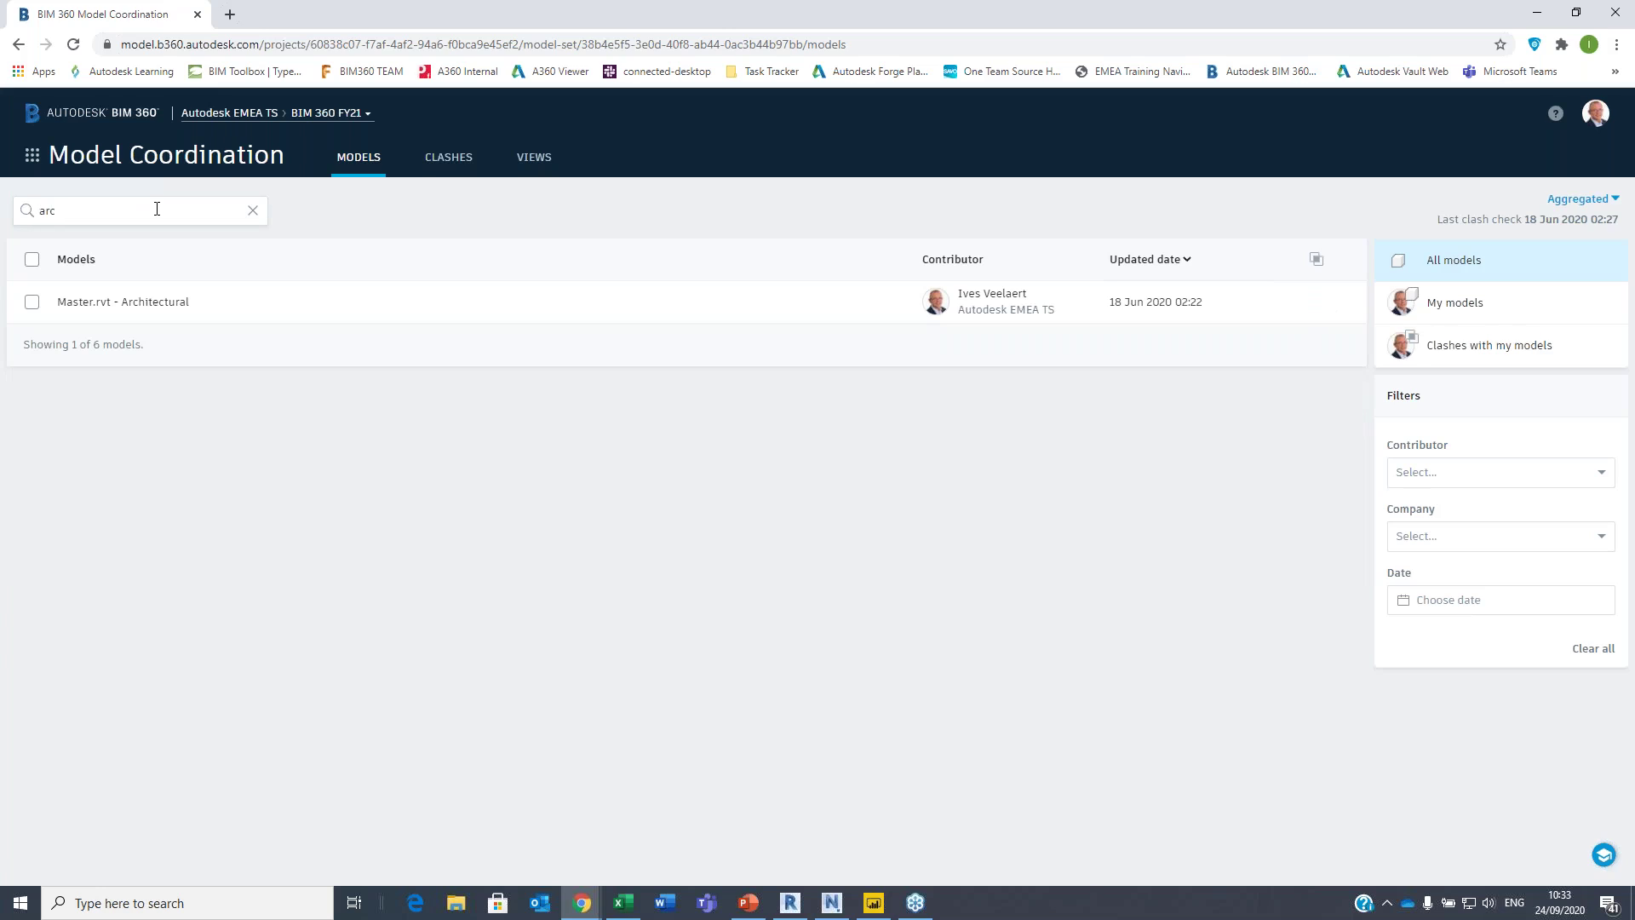
text(hi)
text(level1)
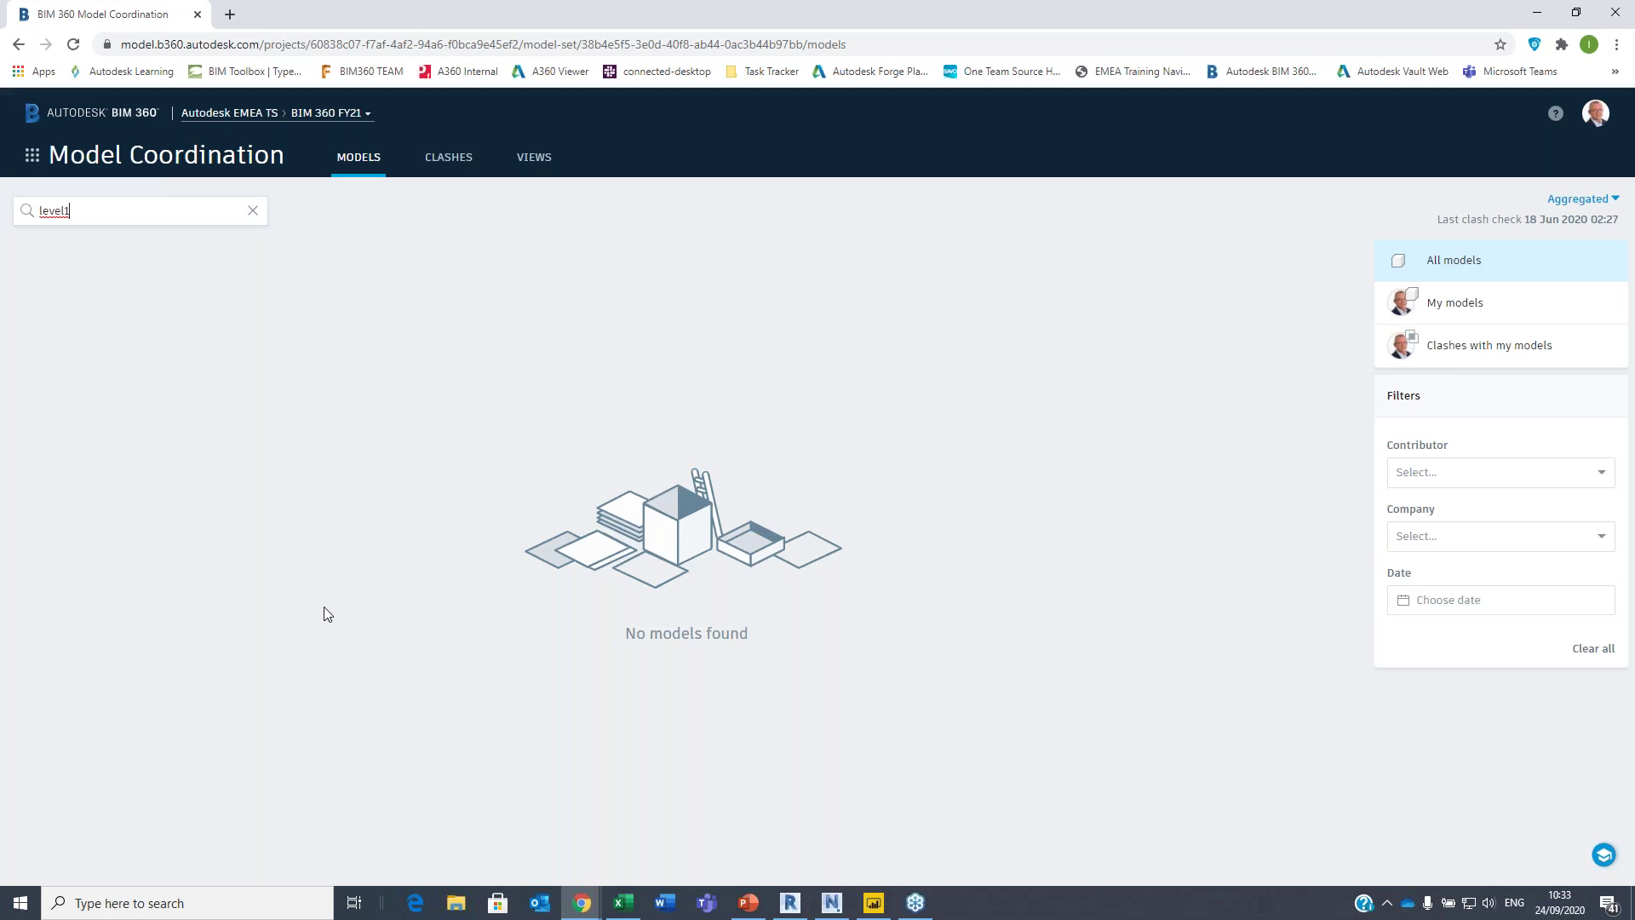
click(252, 211)
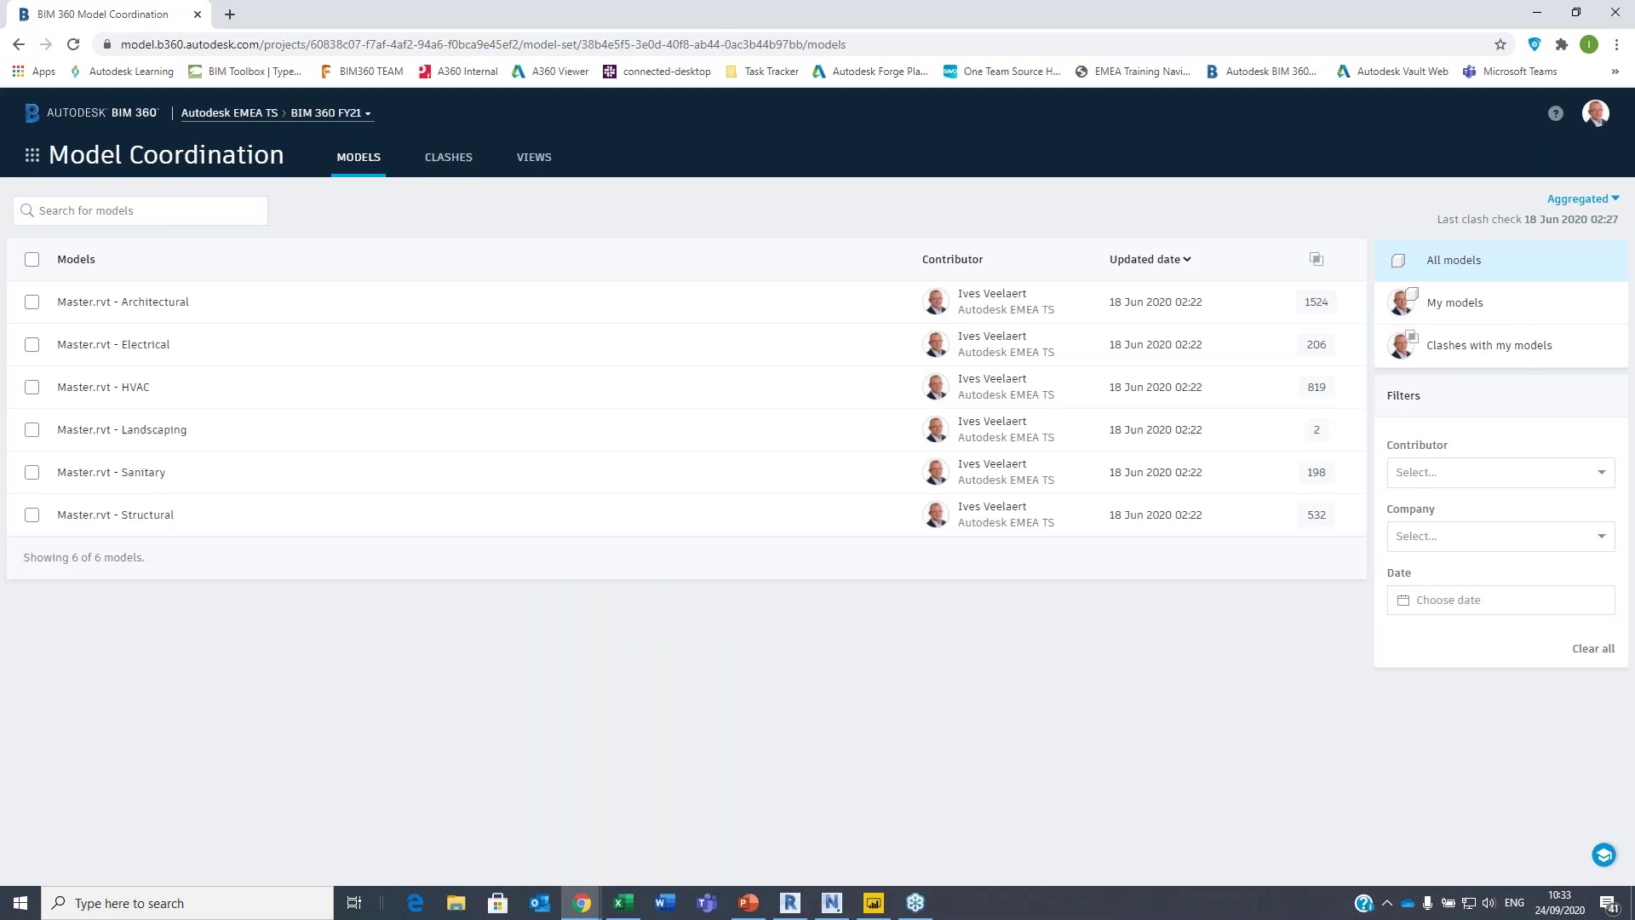
- Open the clash matrix of the Aggregated space, search its models for "level1", and clear the search
click(449, 158)
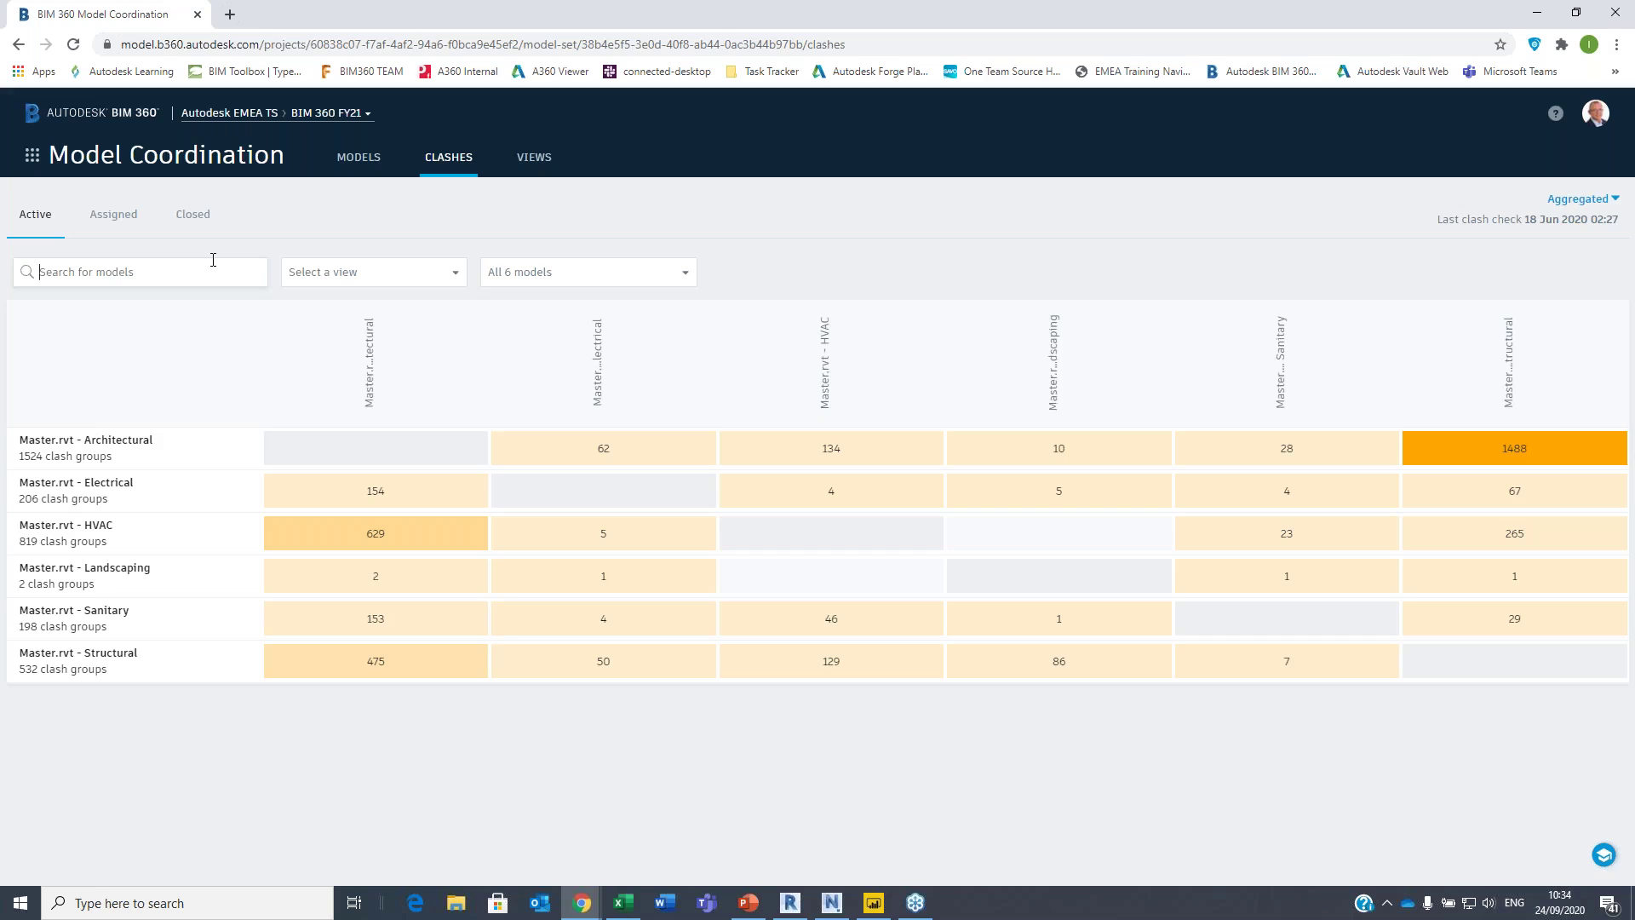
text(level1)
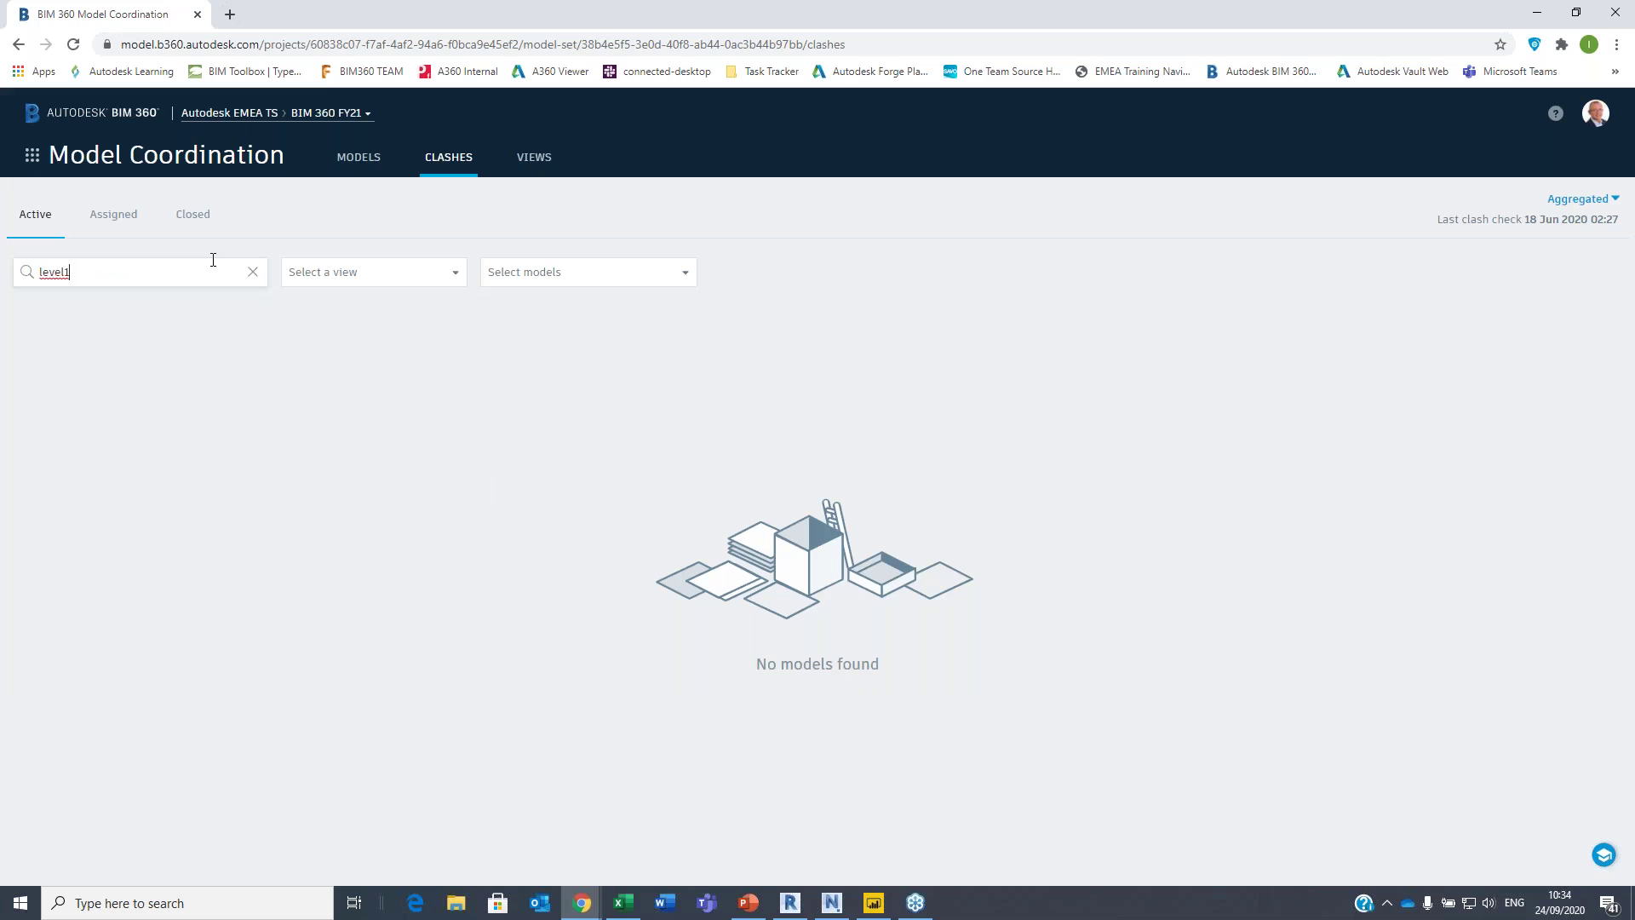
click(253, 271)
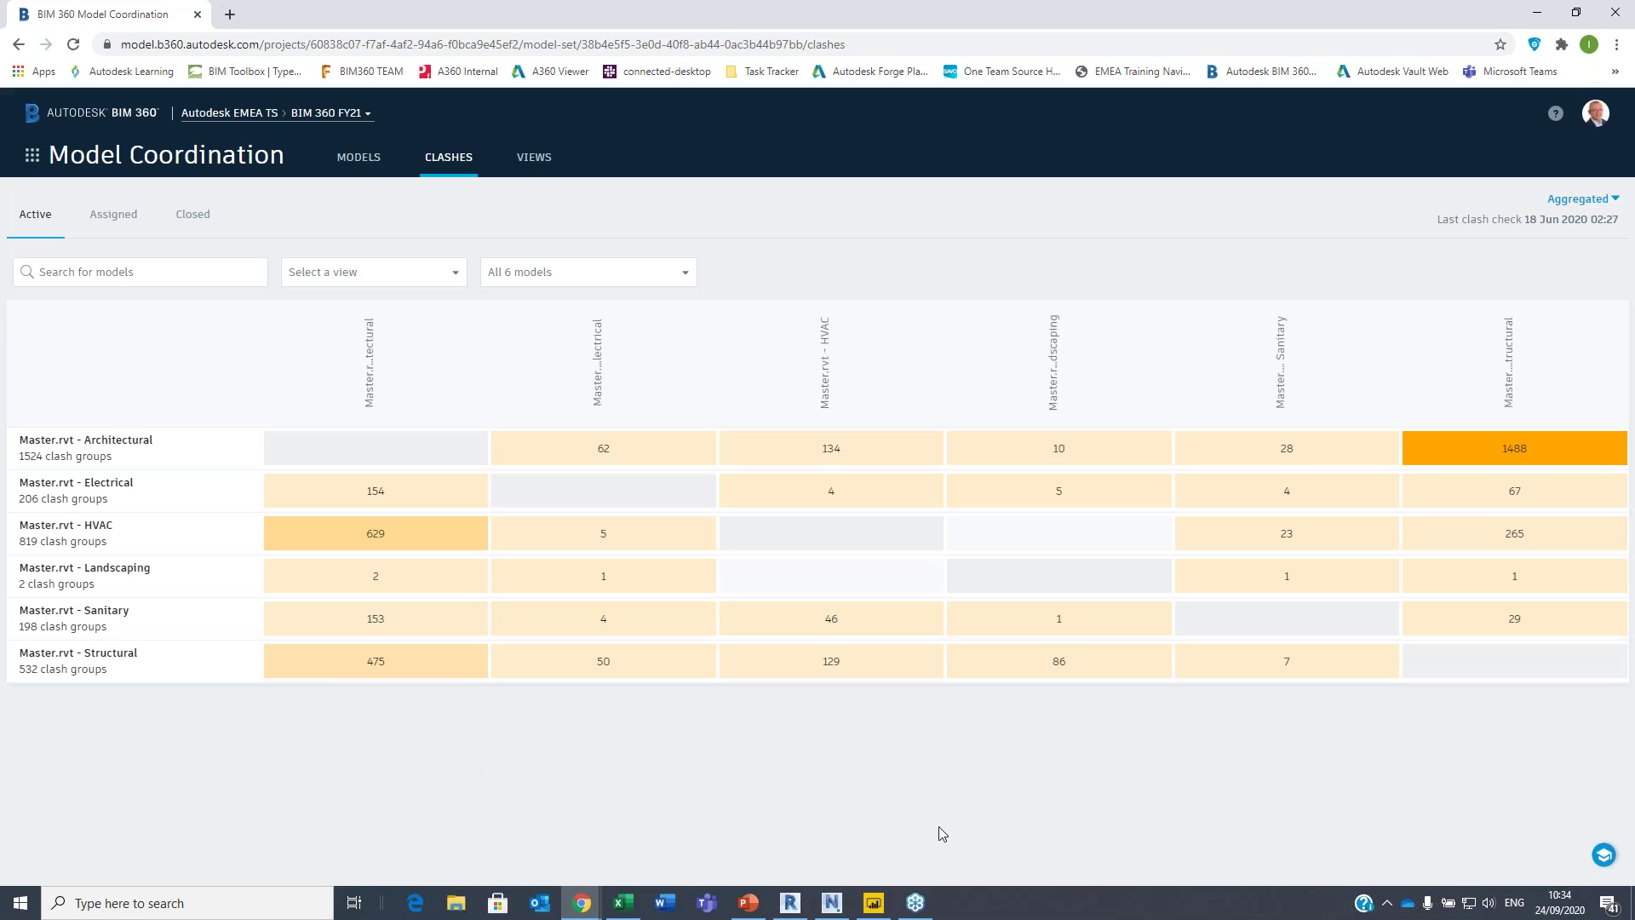
- Switch to Revit to look at the Master.rvt 3D view, and return to the Model Coordination clash matrix in the browser
click(791, 903)
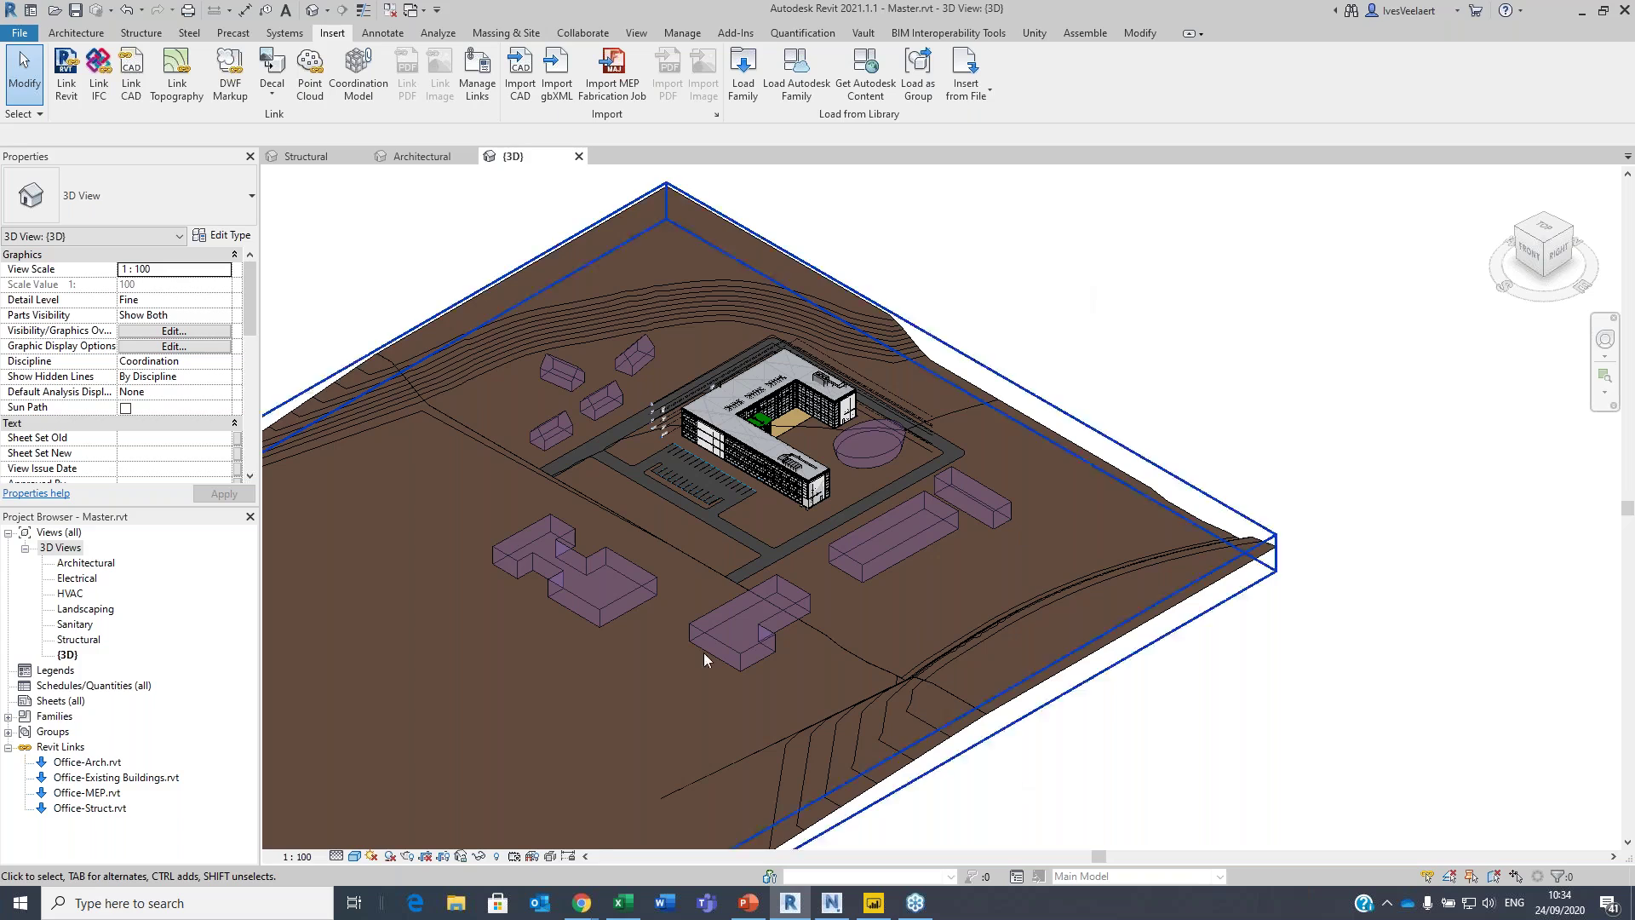
mouse_move(587, 910)
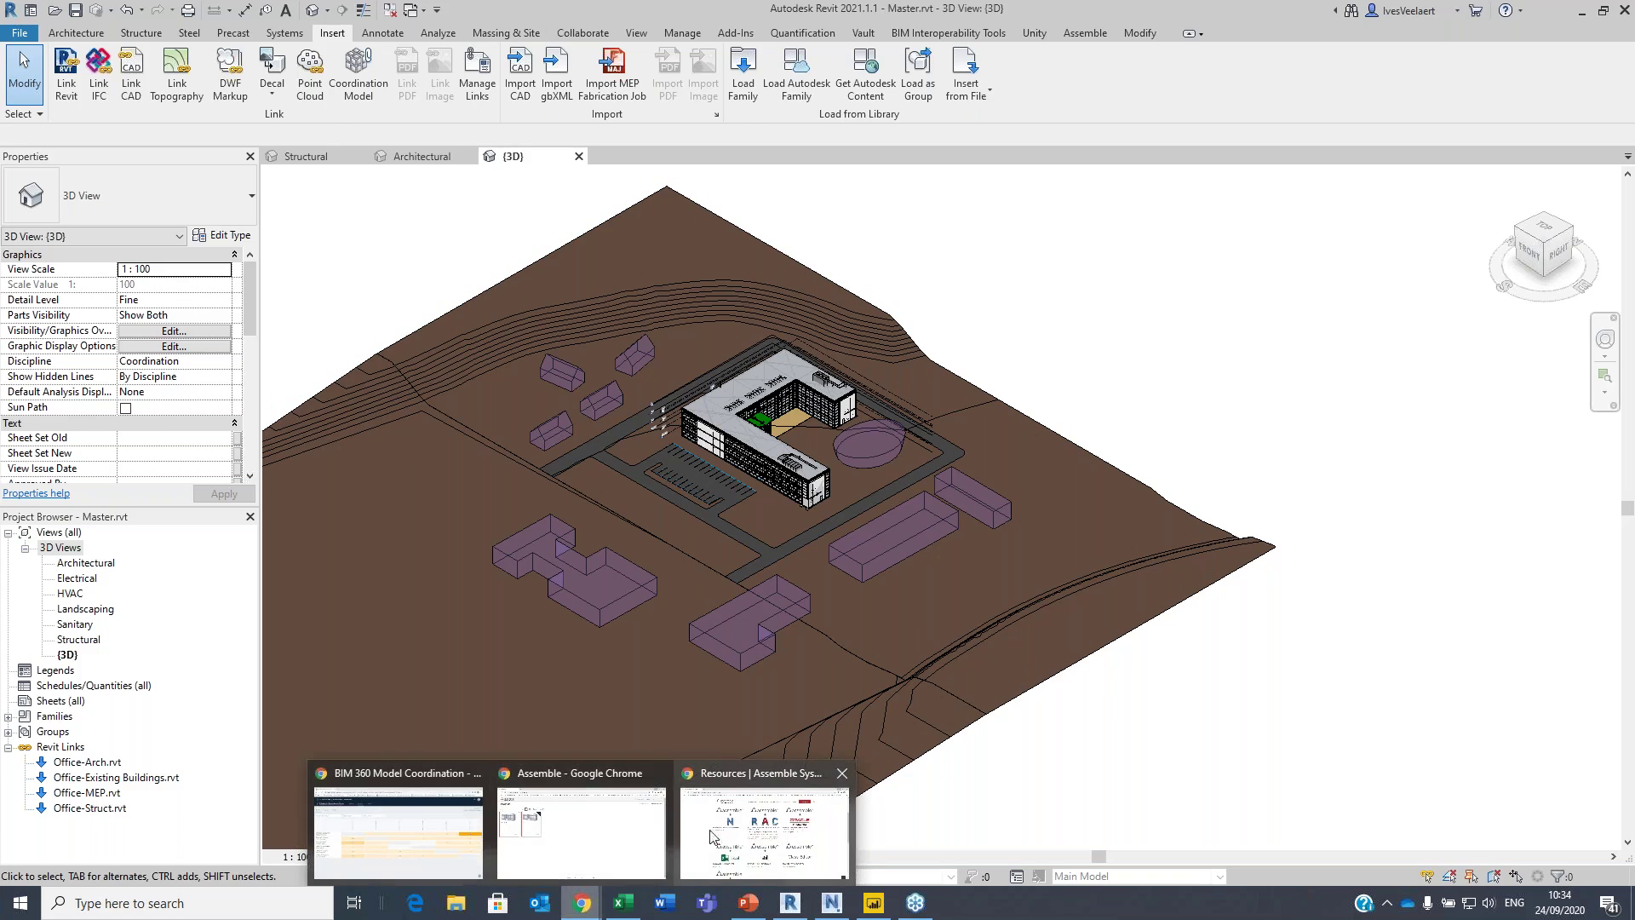
click(438, 850)
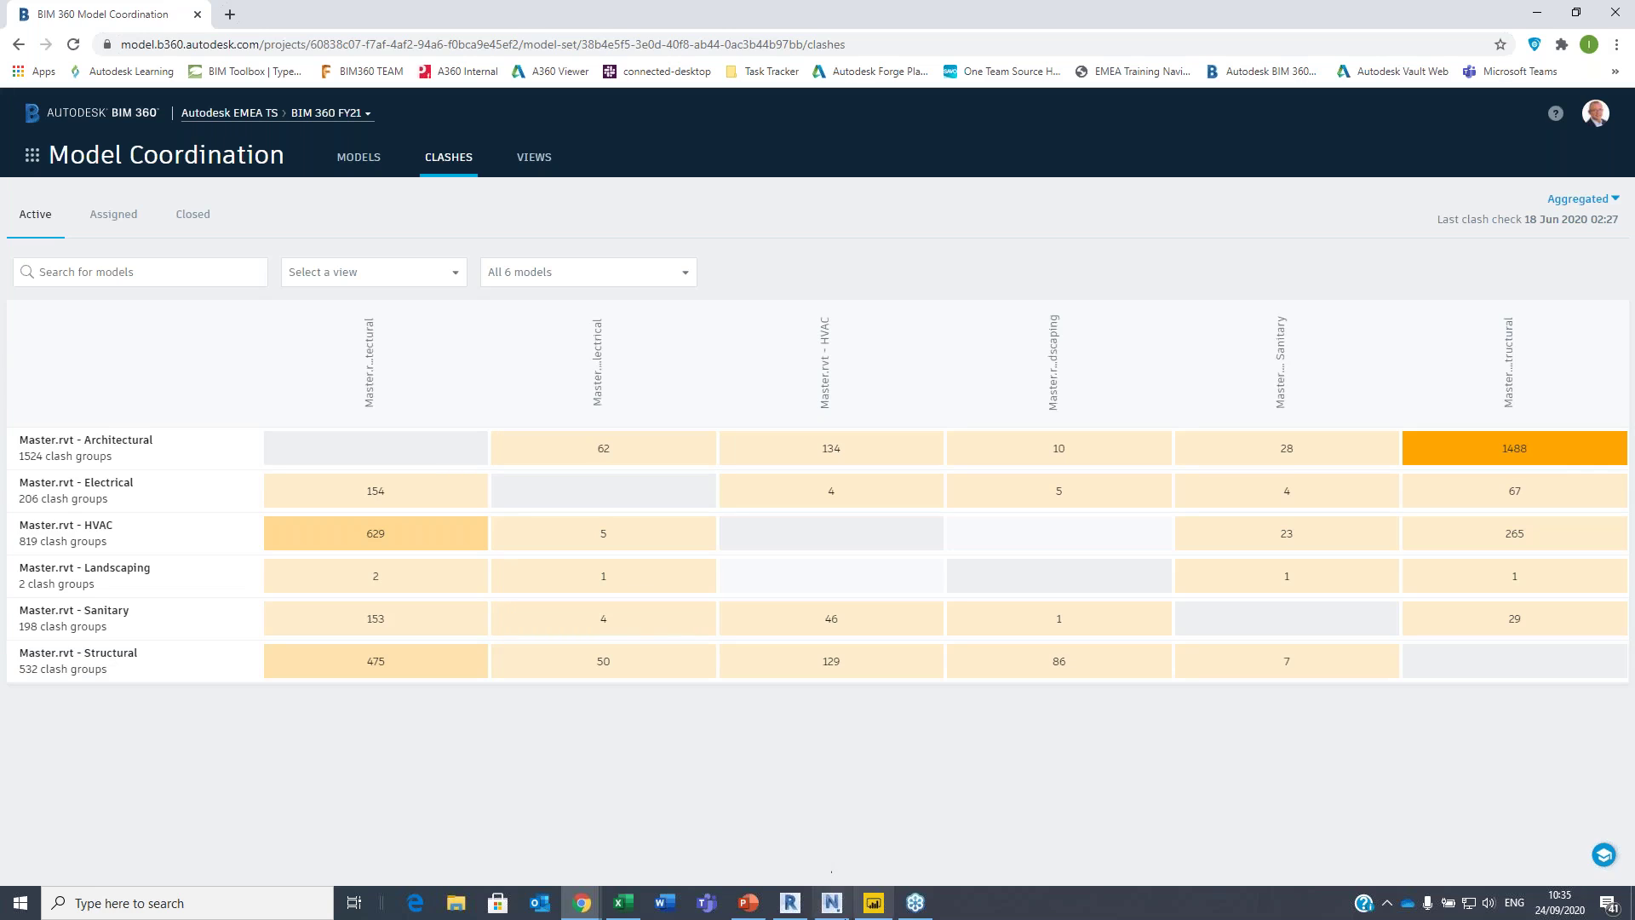
- Switch to Navisworks Manage, collapse the Selection Tree, and bring up the BIM 360 Coordination model selection
click(832, 909)
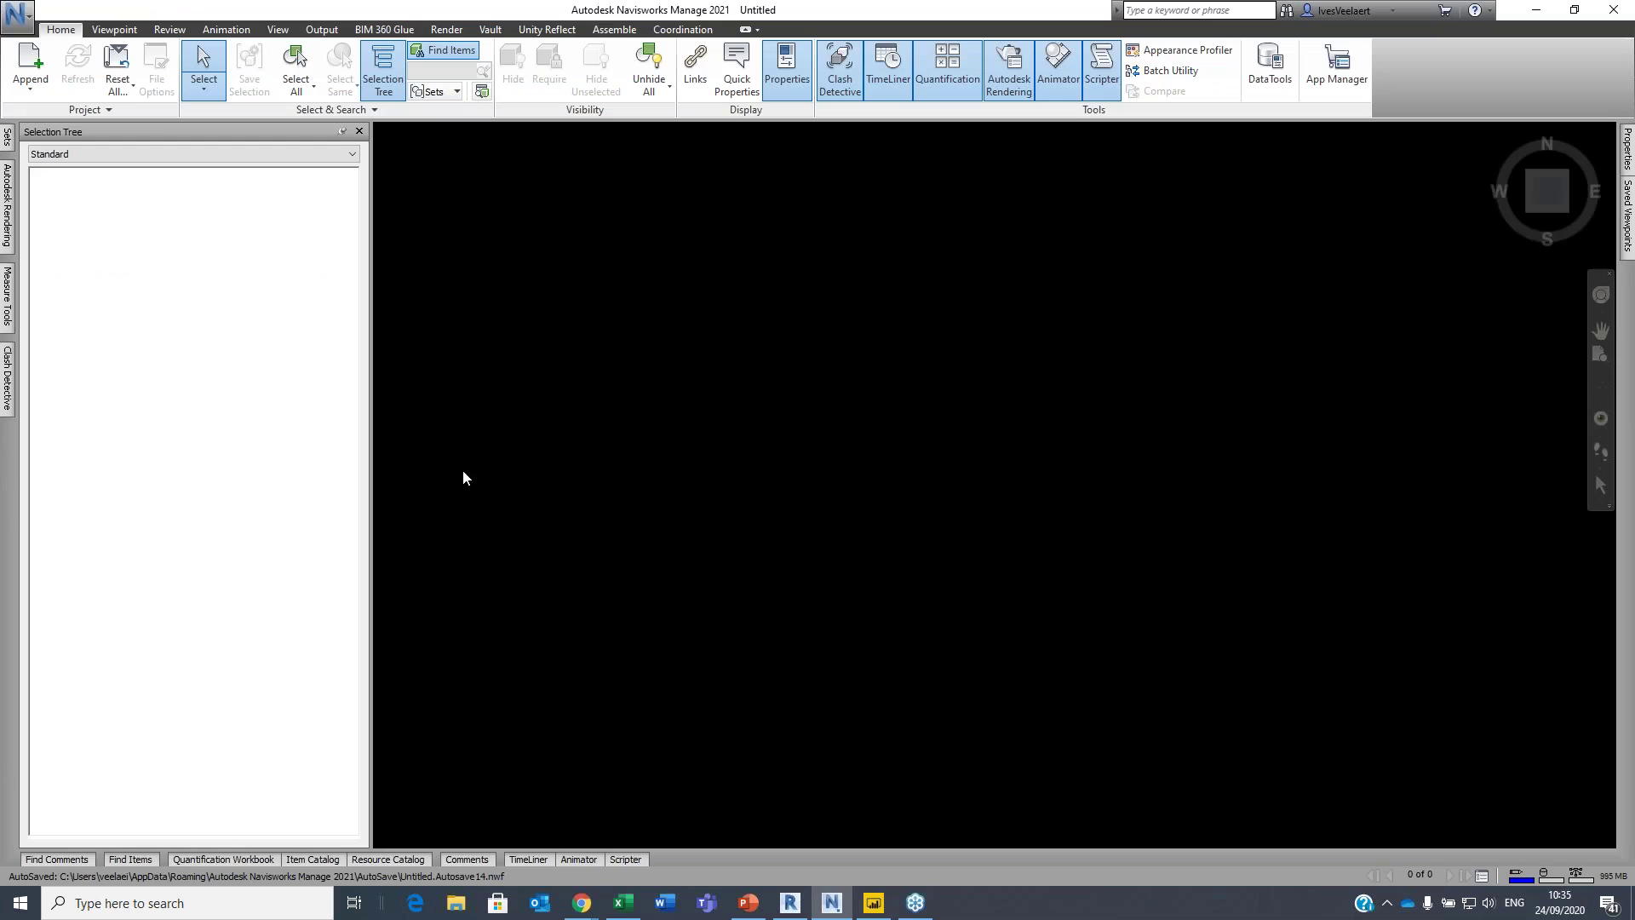
click(342, 131)
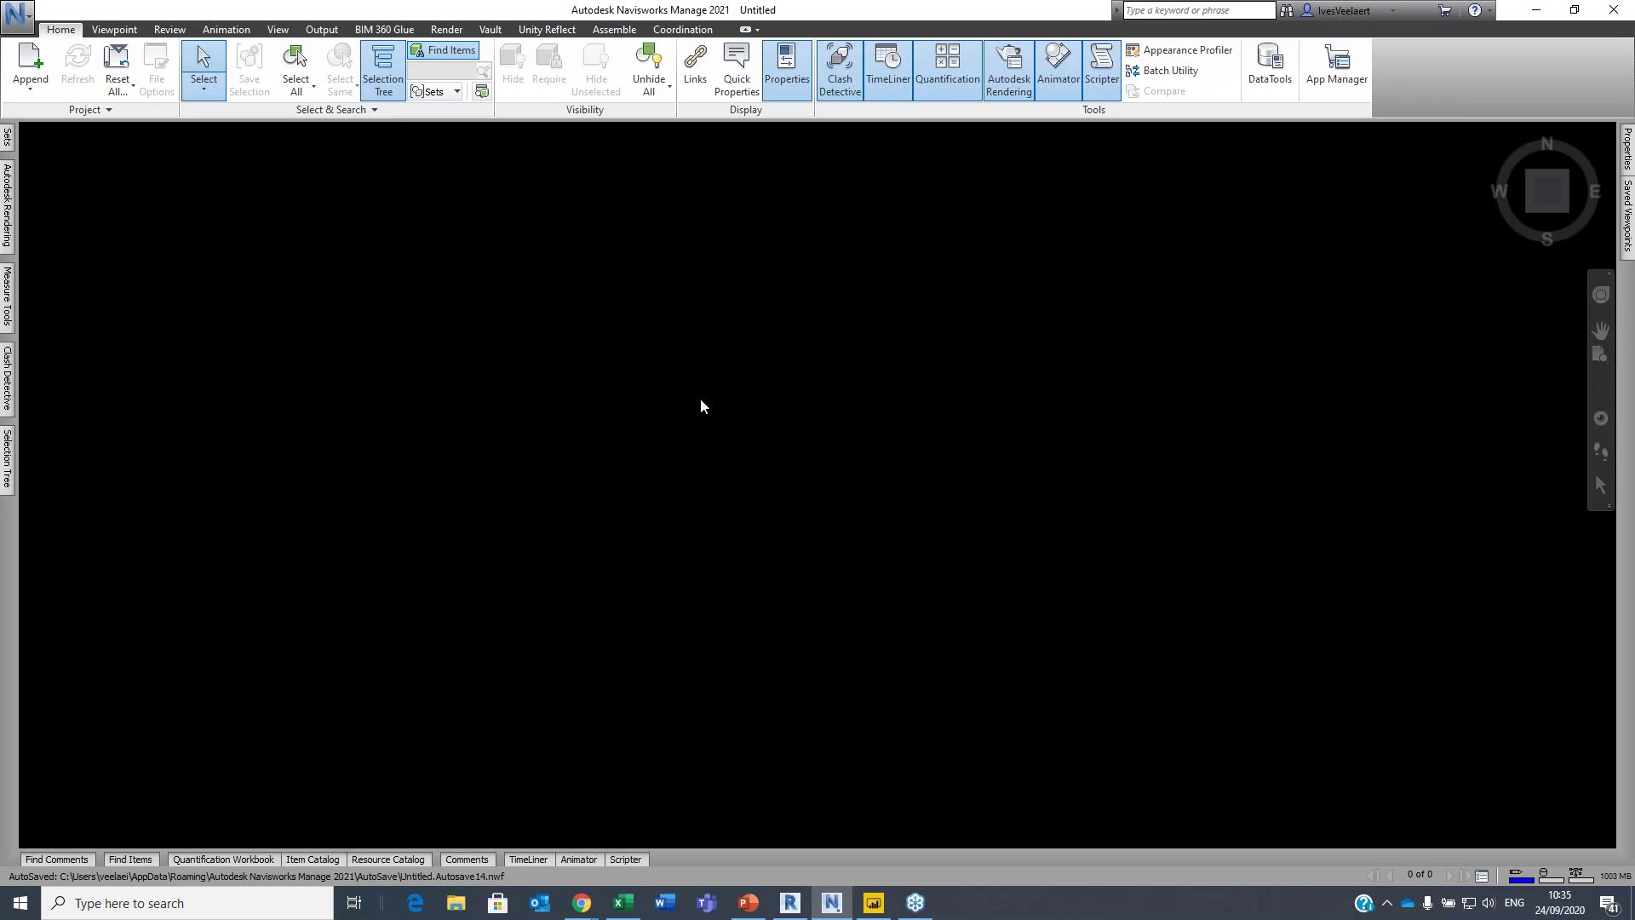
click(684, 30)
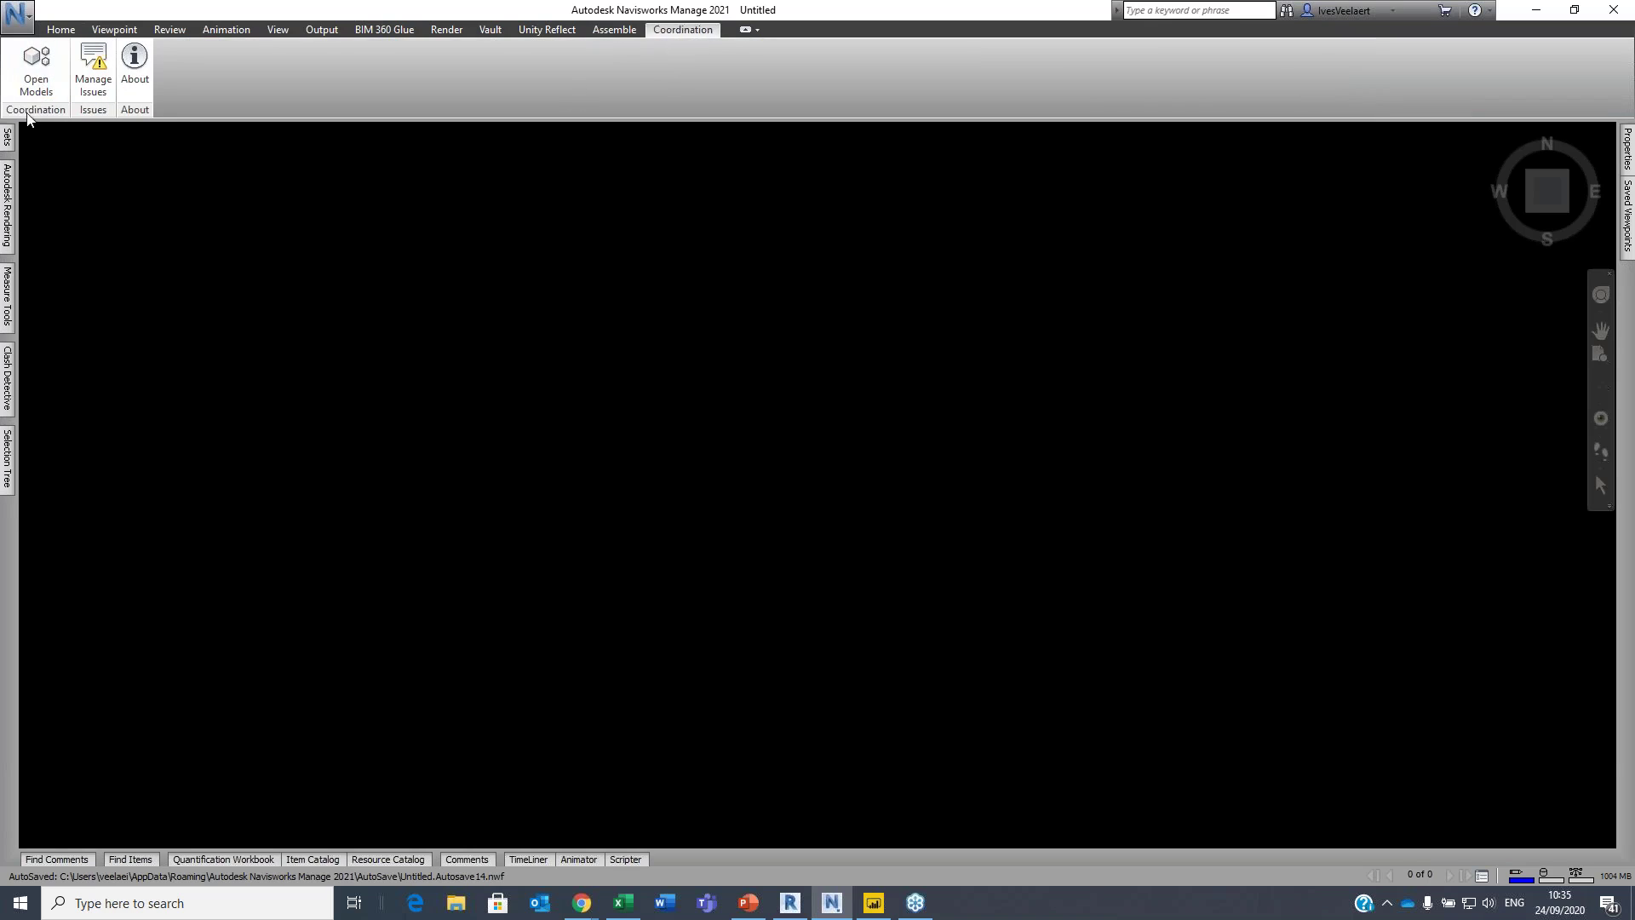
click(29, 69)
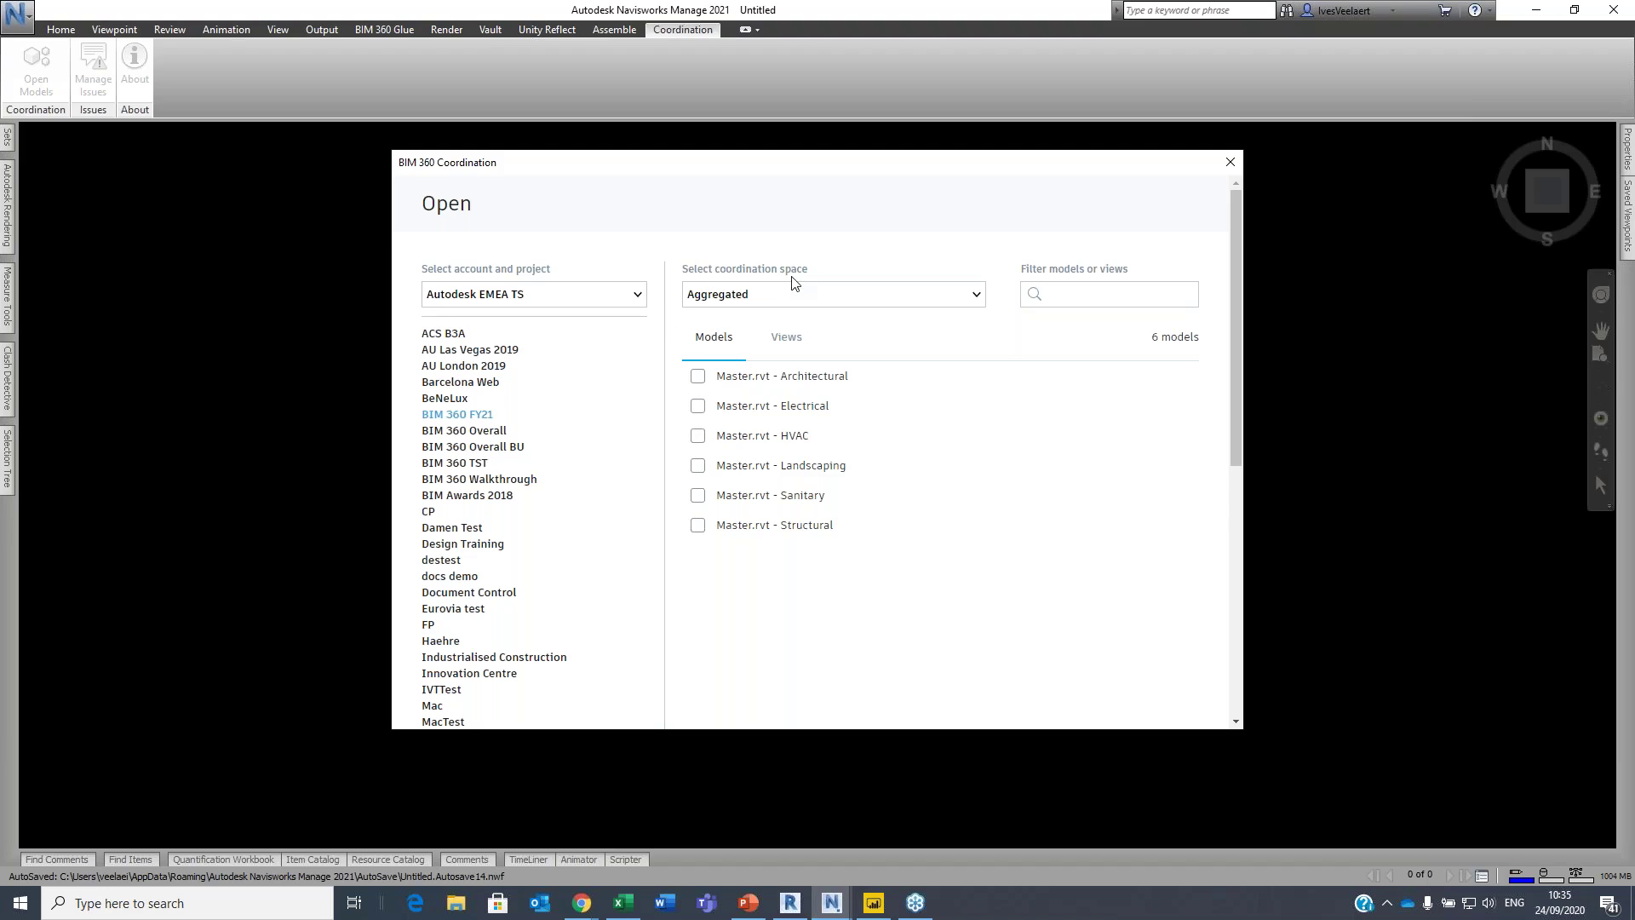
- Open the Architectural, Electrical, HVAC, Landscaping, Sanitary and Structural Master.rvt models from the Aggregated coordination space
click(698, 375)
click(698, 405)
click(698, 436)
click(698, 465)
click(698, 496)
click(697, 525)
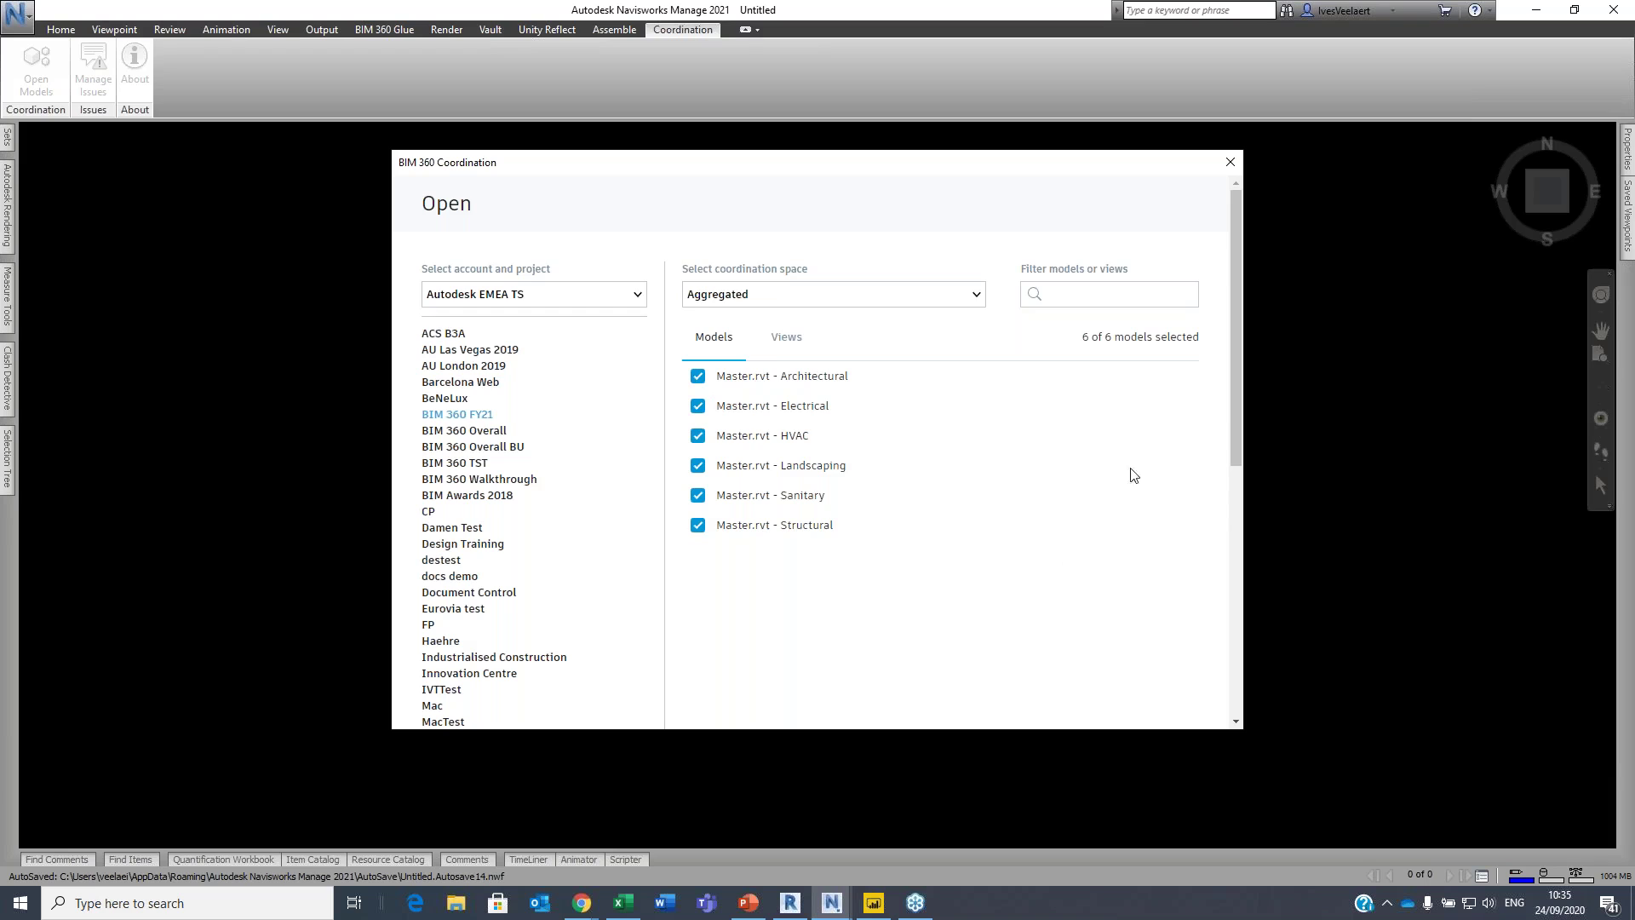
scroll(1075, 536, down, 5)
click(1150, 701)
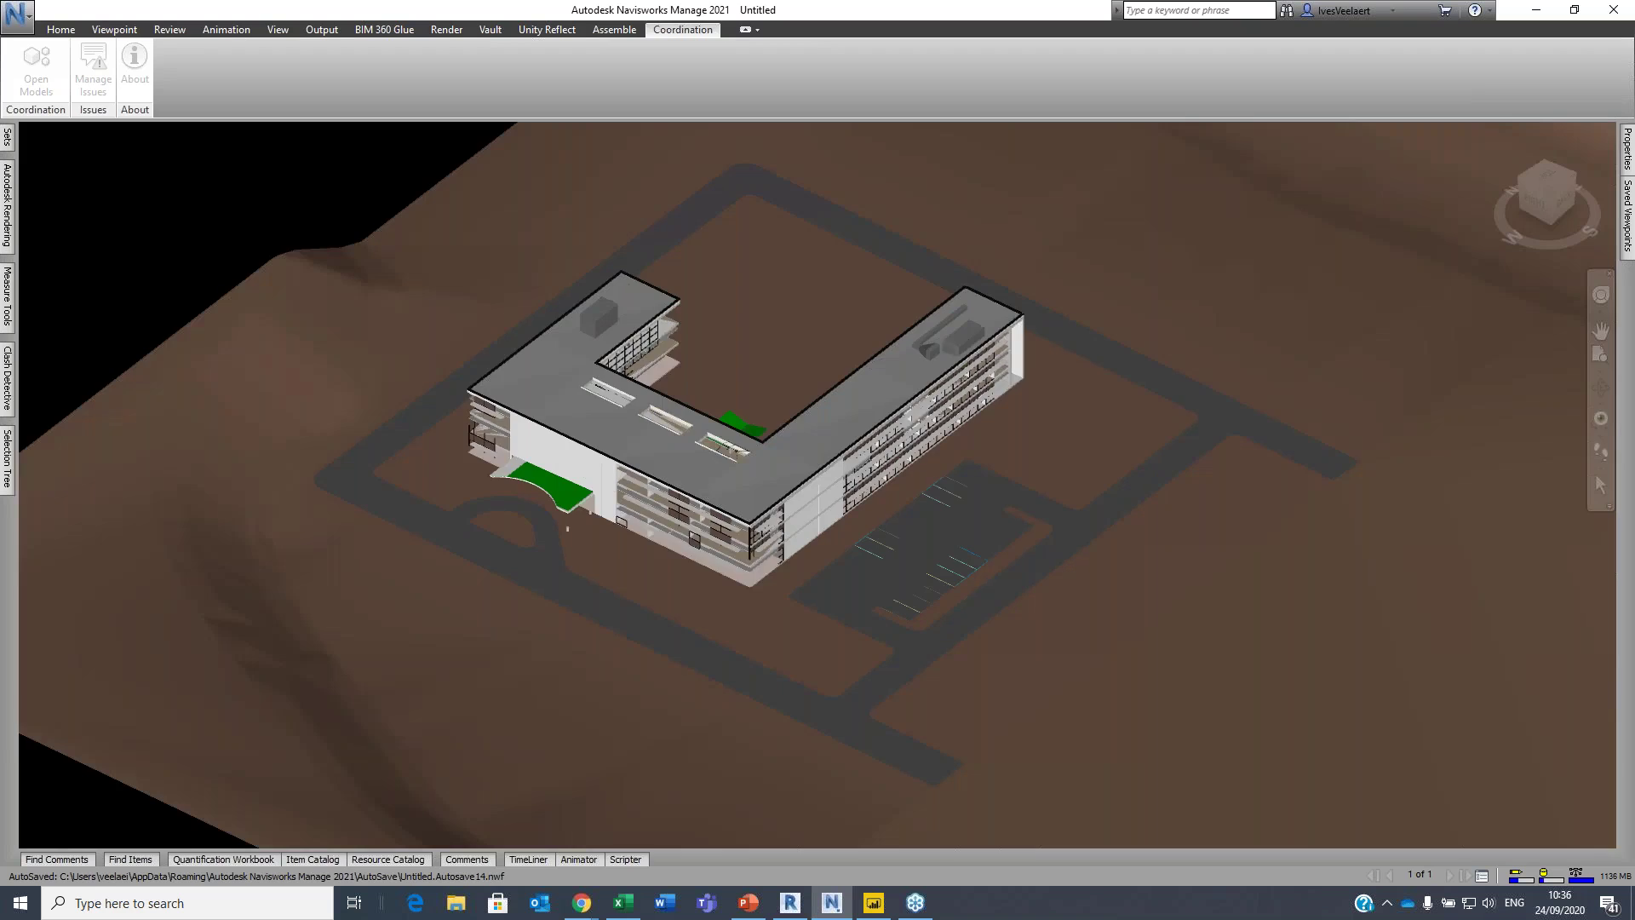
- Change the scene's background mode to Horizon
click(1601, 421)
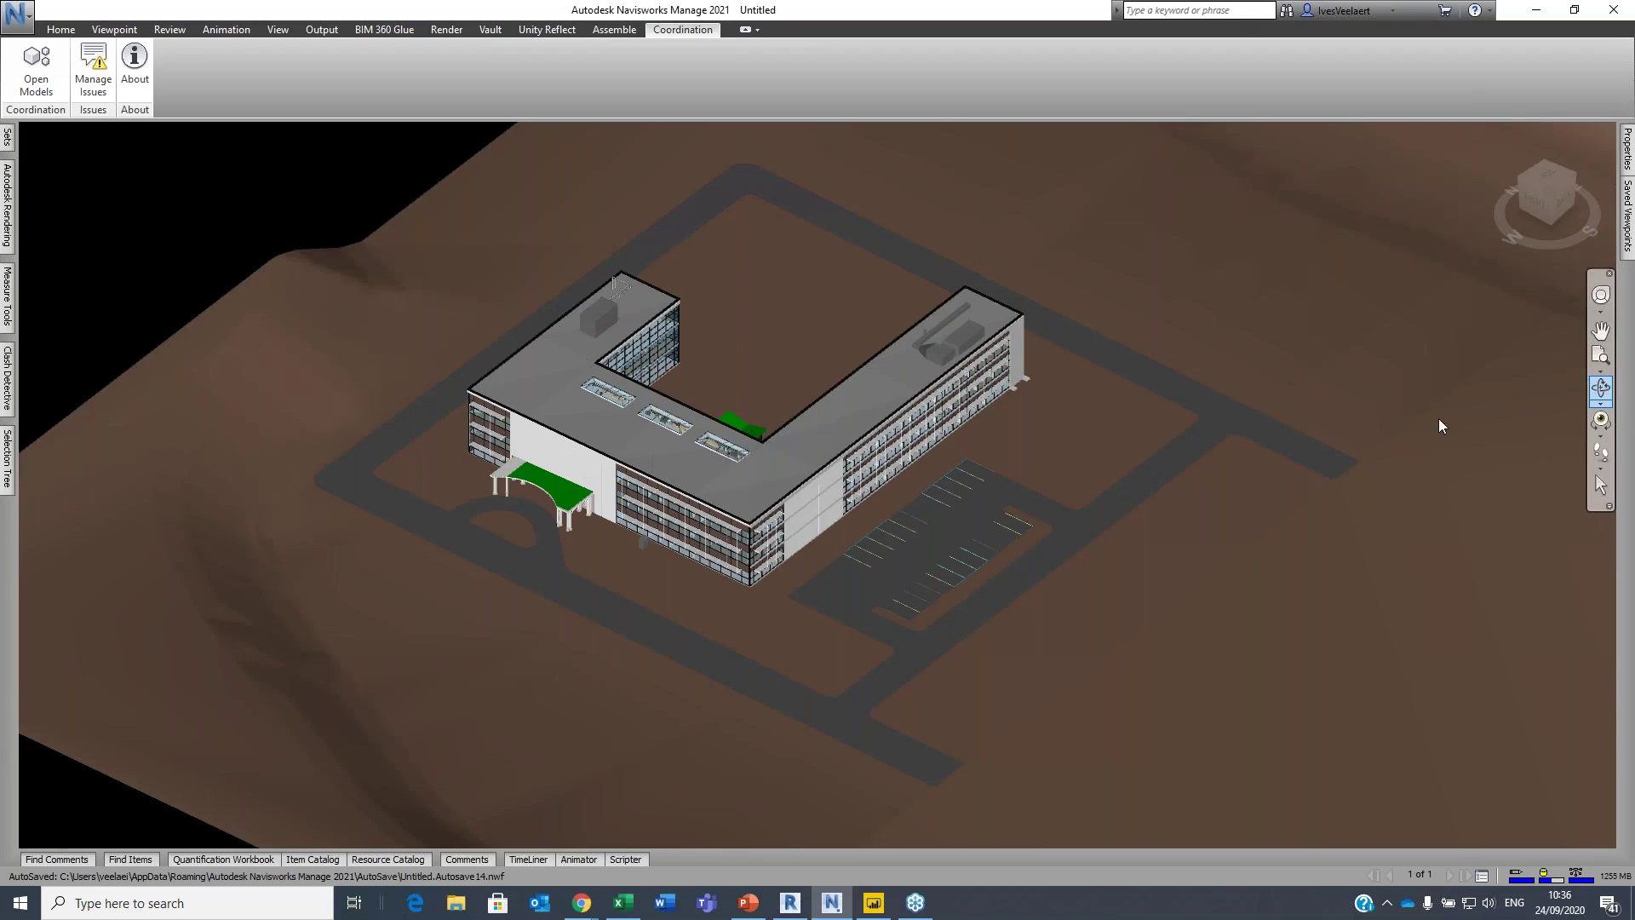
mouse_move(1438, 423)
mouse_down()
mouse_move(698, 475)
mouse_move(749, 443)
mouse_move(791, 508)
mouse_up()
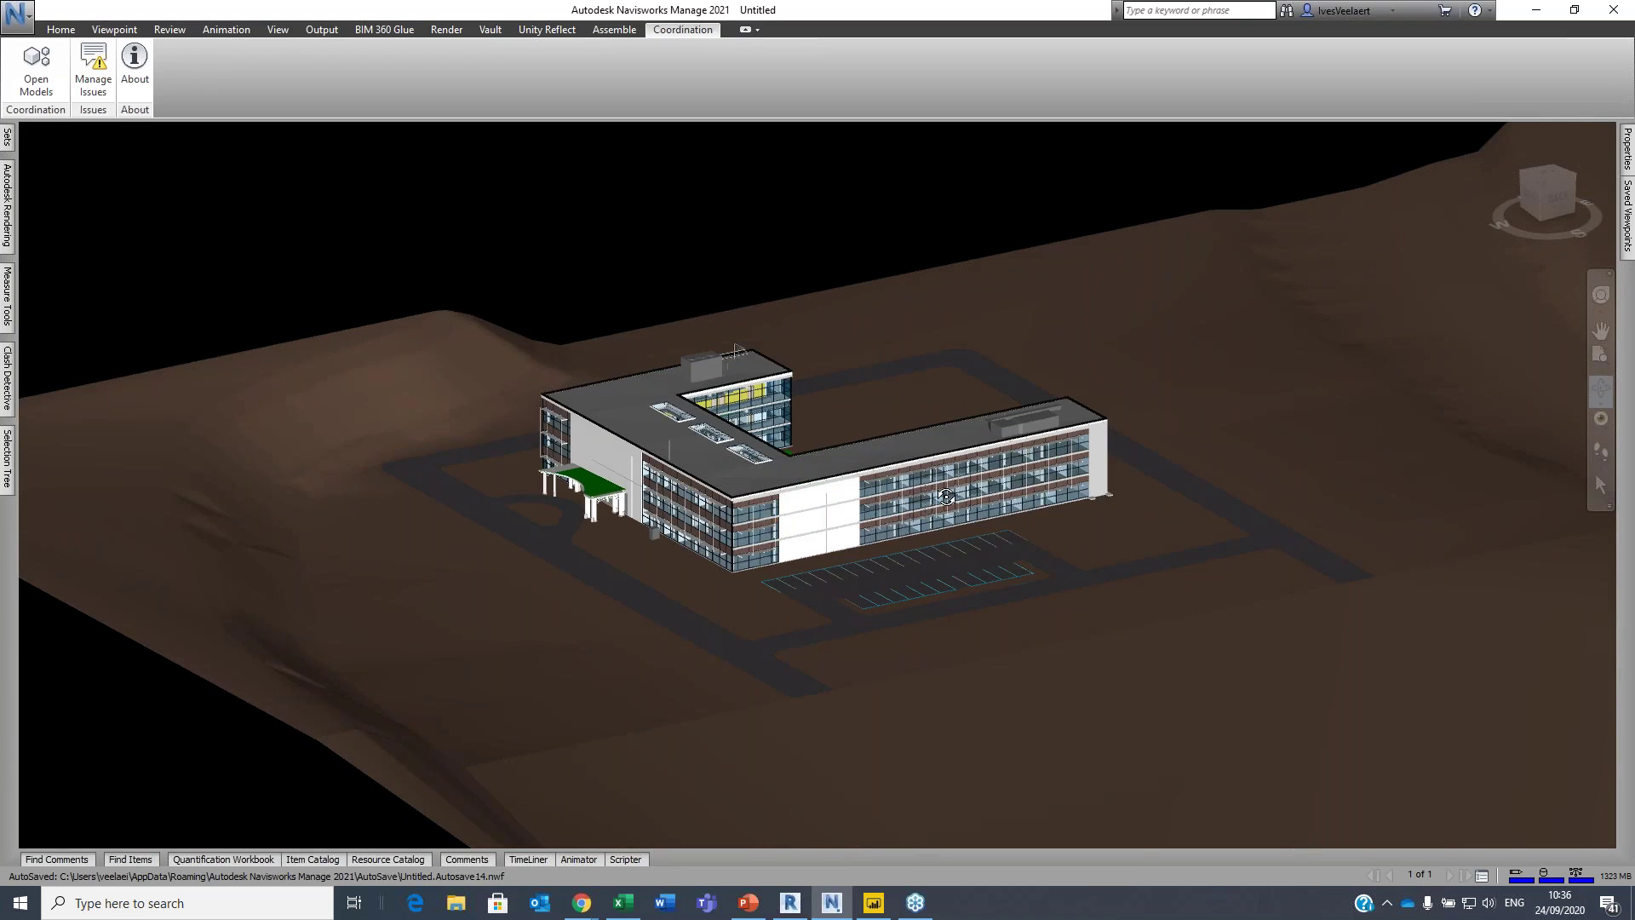
mouse_move(960, 497)
mouse_down()
mouse_move(631, 474)
mouse_move(554, 486)
mouse_move(616, 492)
mouse_move(901, 266)
mouse_up()
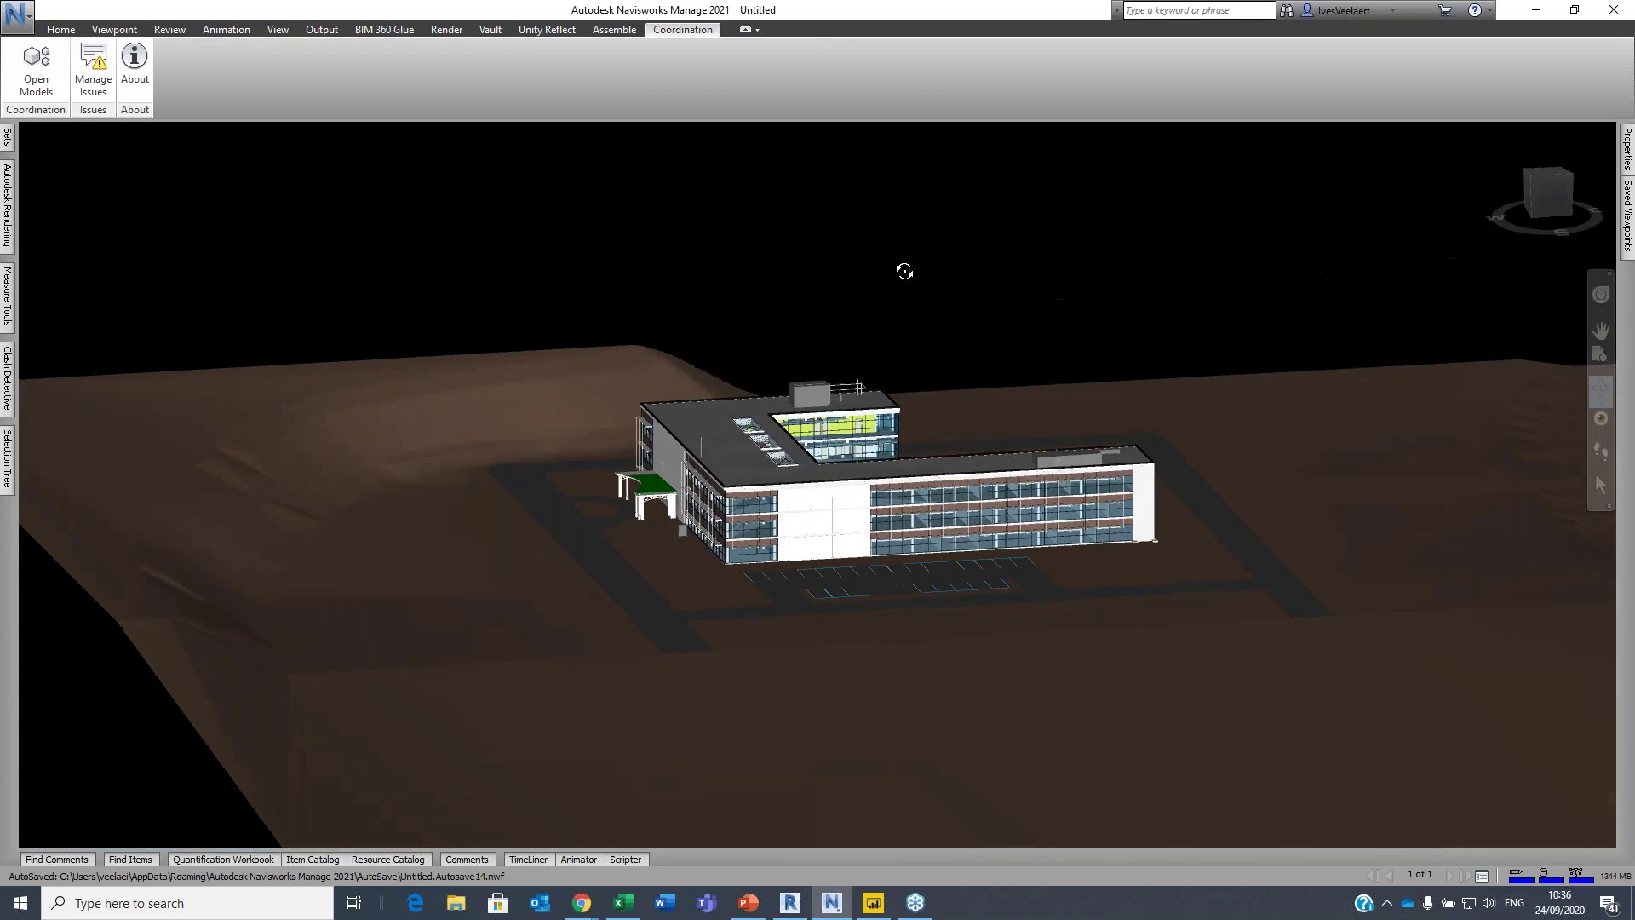
right_click(901, 266)
click(1036, 439)
click(831, 374)
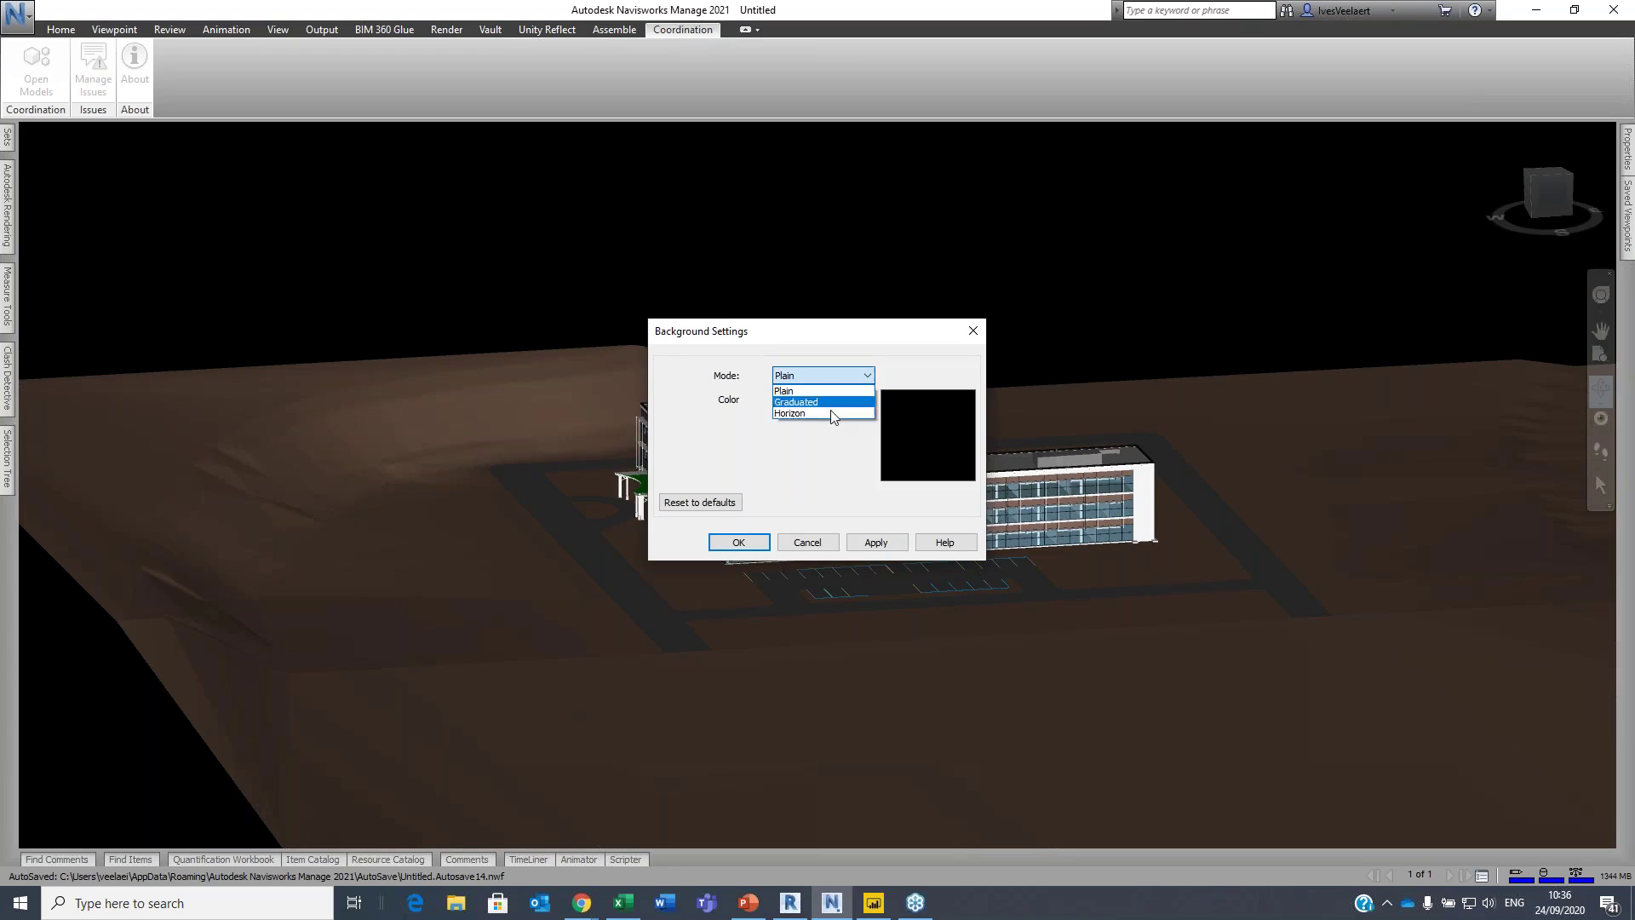
click(830, 407)
click(872, 543)
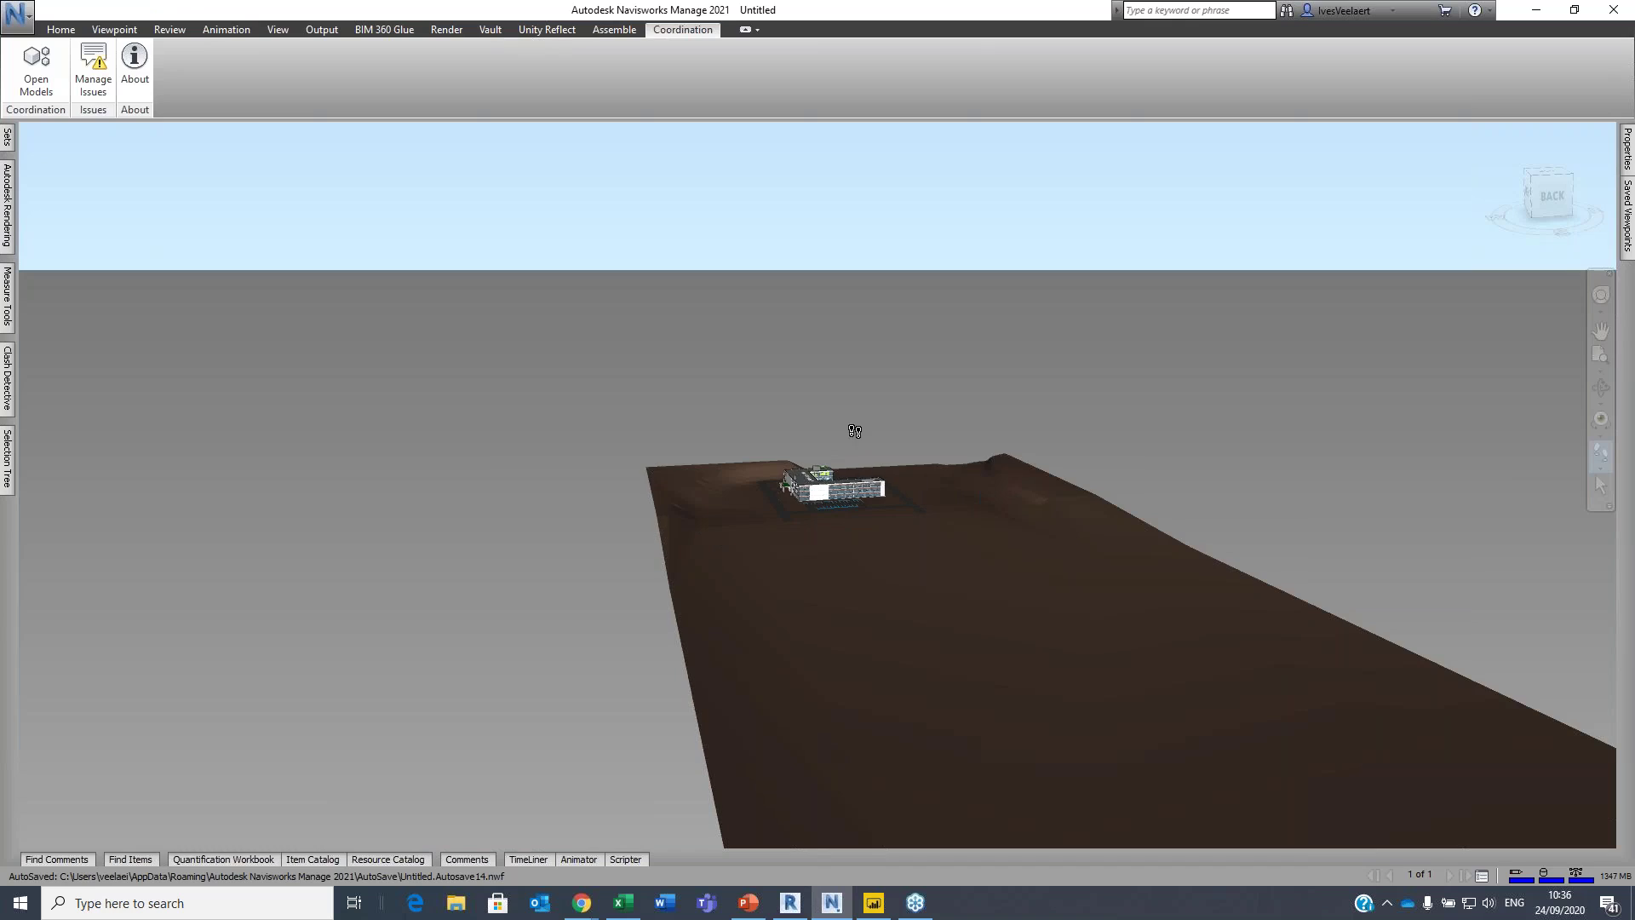
- Bring the office building close up in the scene and keep the Selection Tree docked open
click(1601, 295)
click(1602, 362)
mouse_move(975, 477)
mouse_down()
mouse_move(756, 350)
mouse_move(840, 437)
mouse_move(716, 358)
mouse_move(722, 379)
mouse_move(761, 262)
mouse_up()
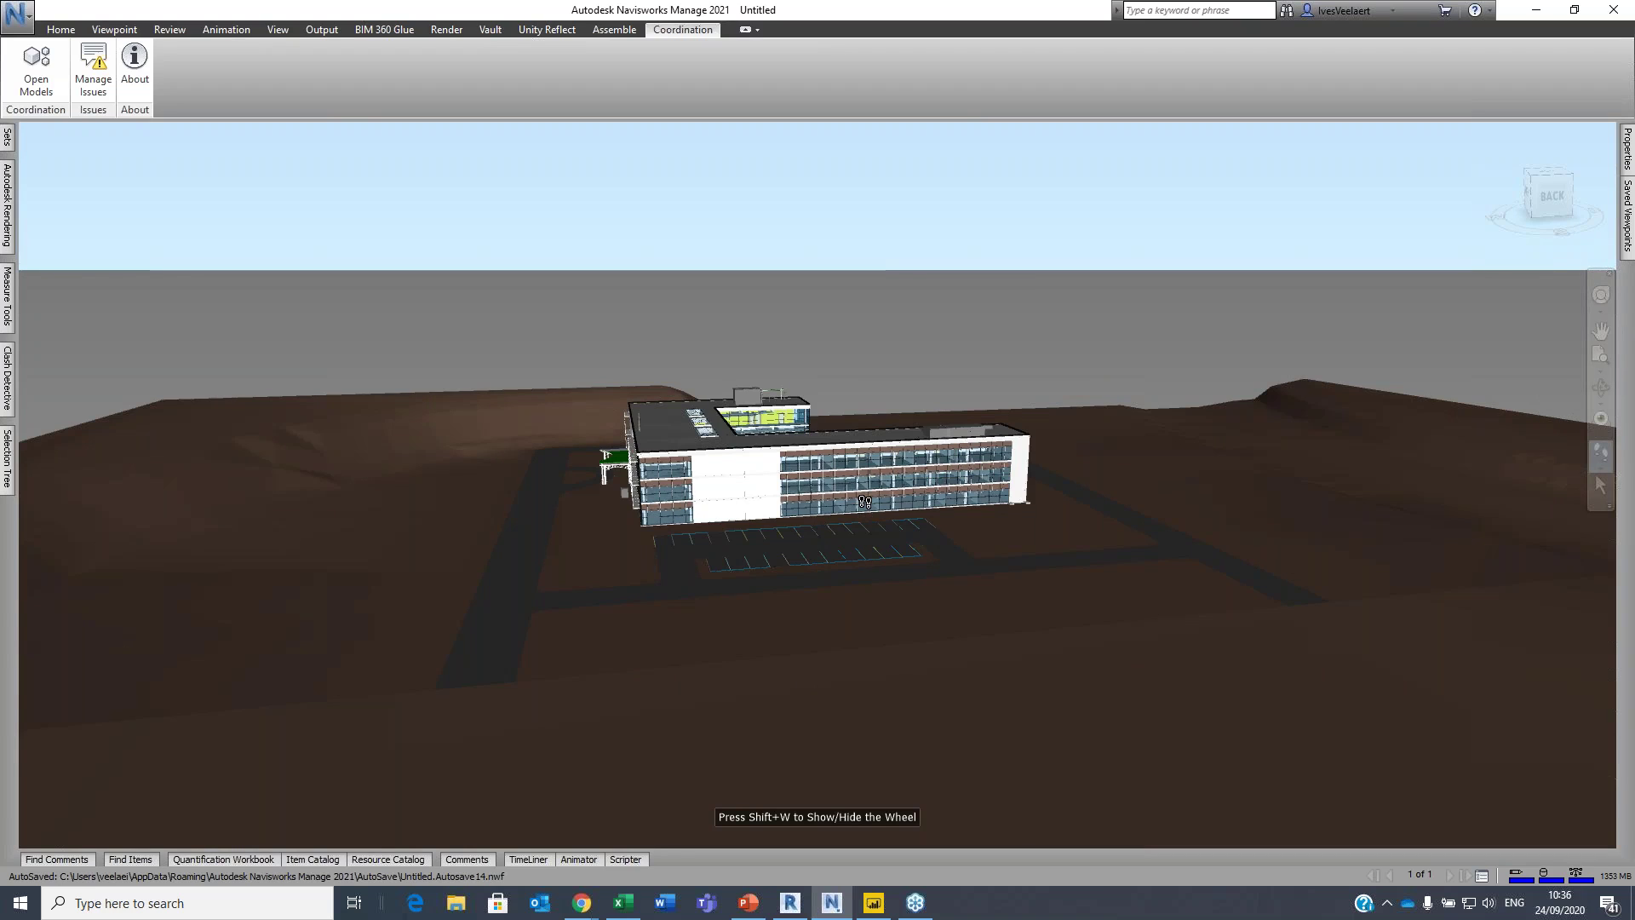
drag(886, 460, 914, 407)
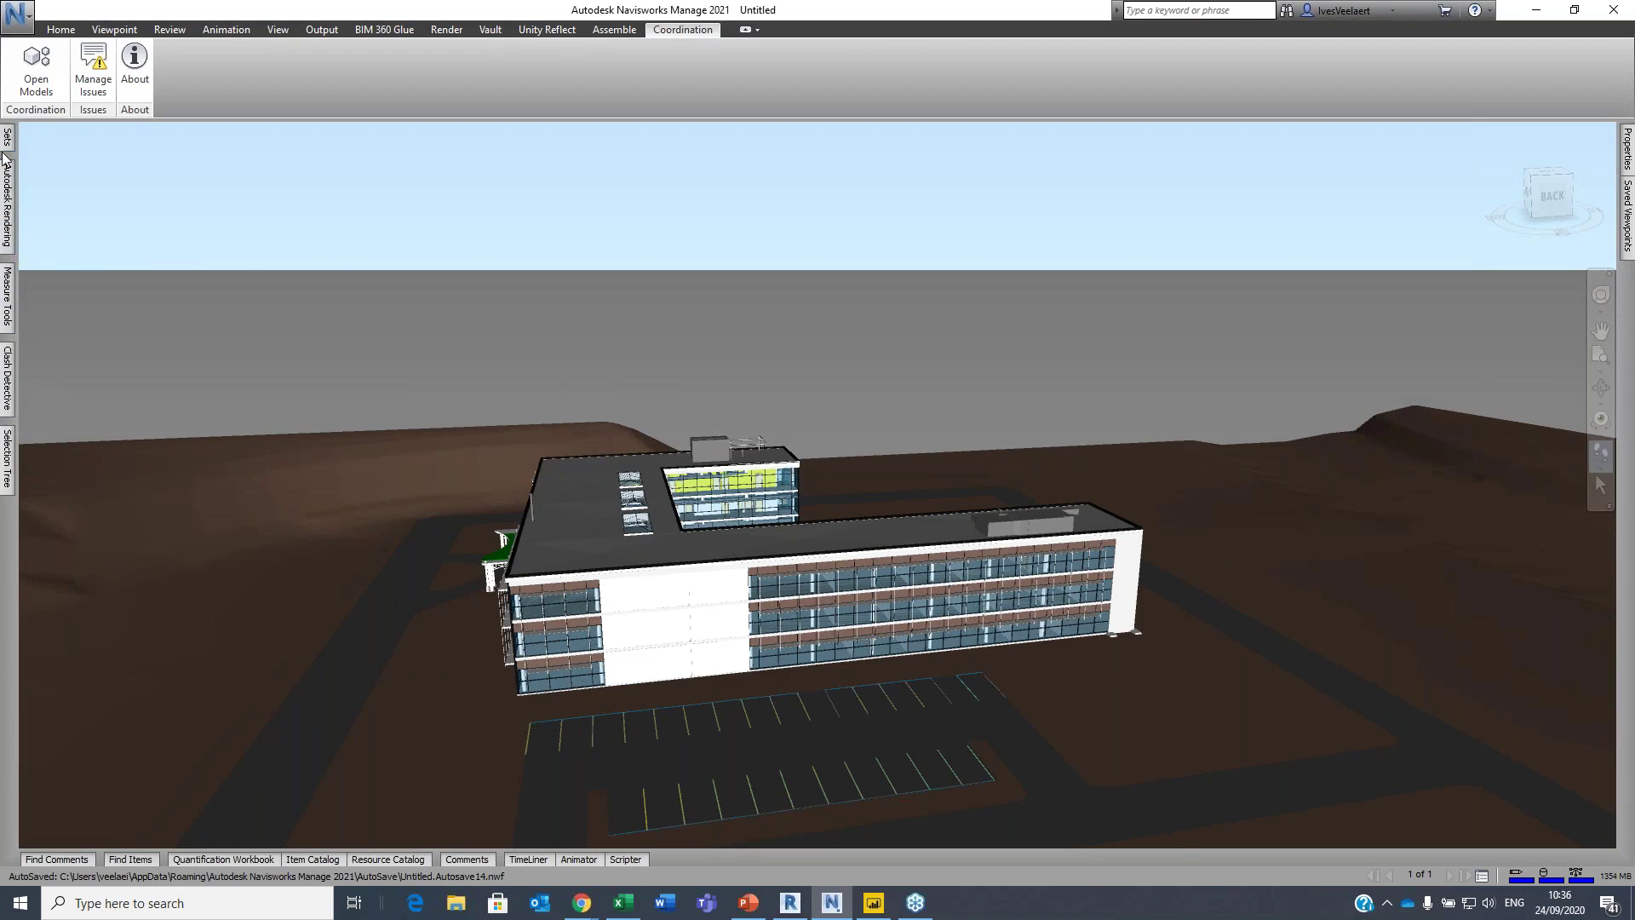
click(7, 458)
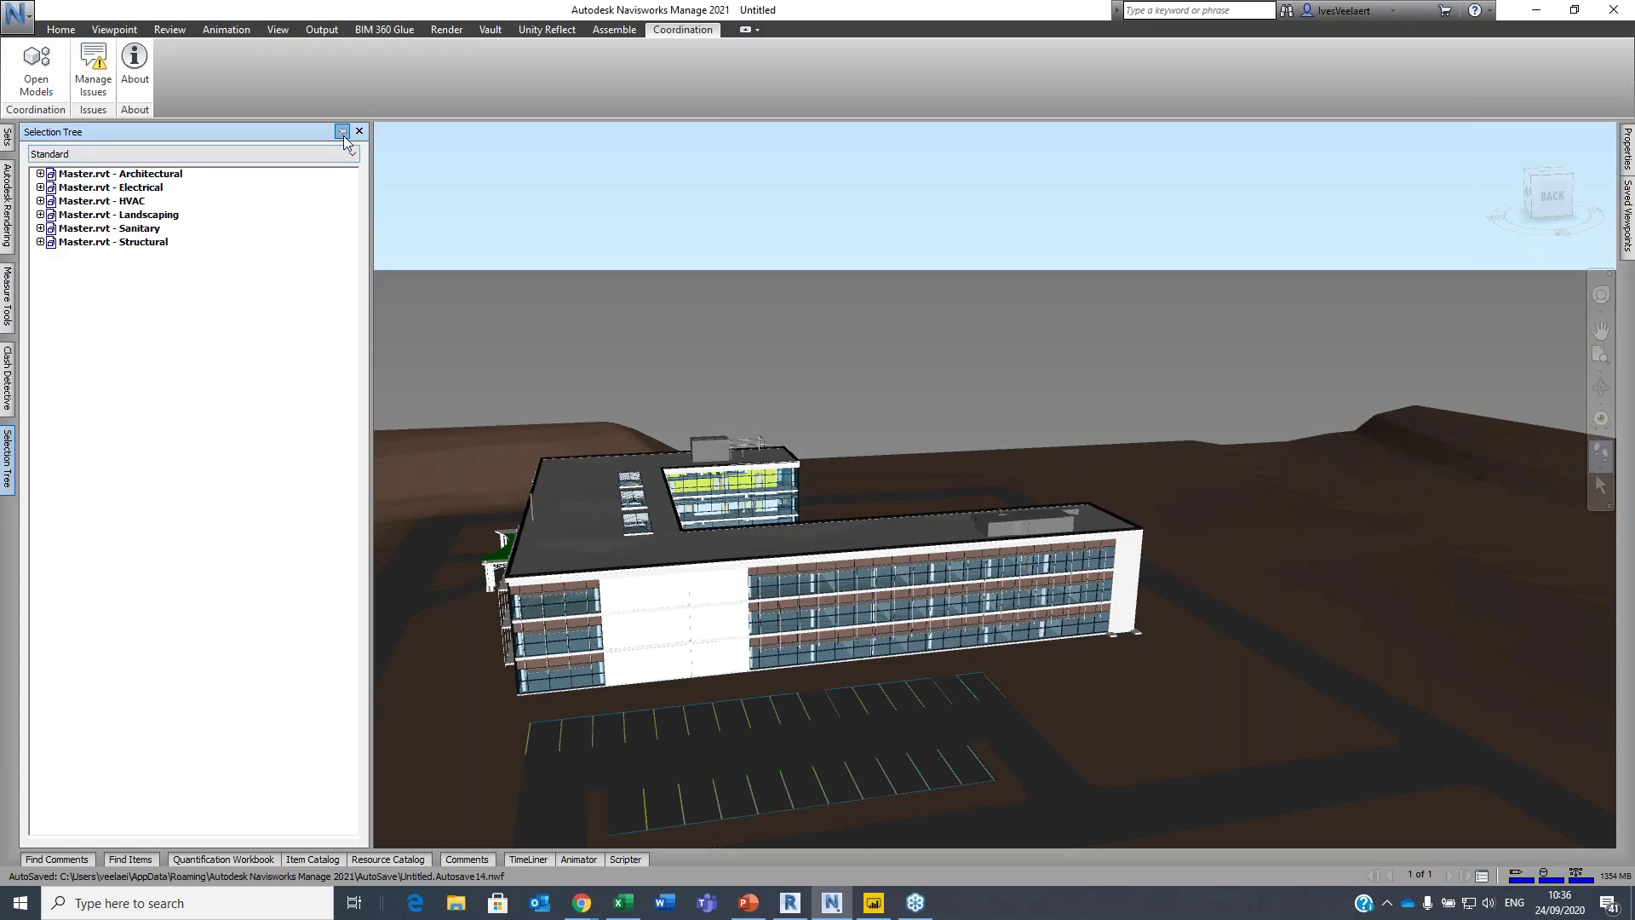
click(341, 131)
- Highlight the Architectural, Electrical, HVAC, Landscaping and Structural models in turn, examine the building from another side, and clear the selection
click(128, 174)
click(147, 188)
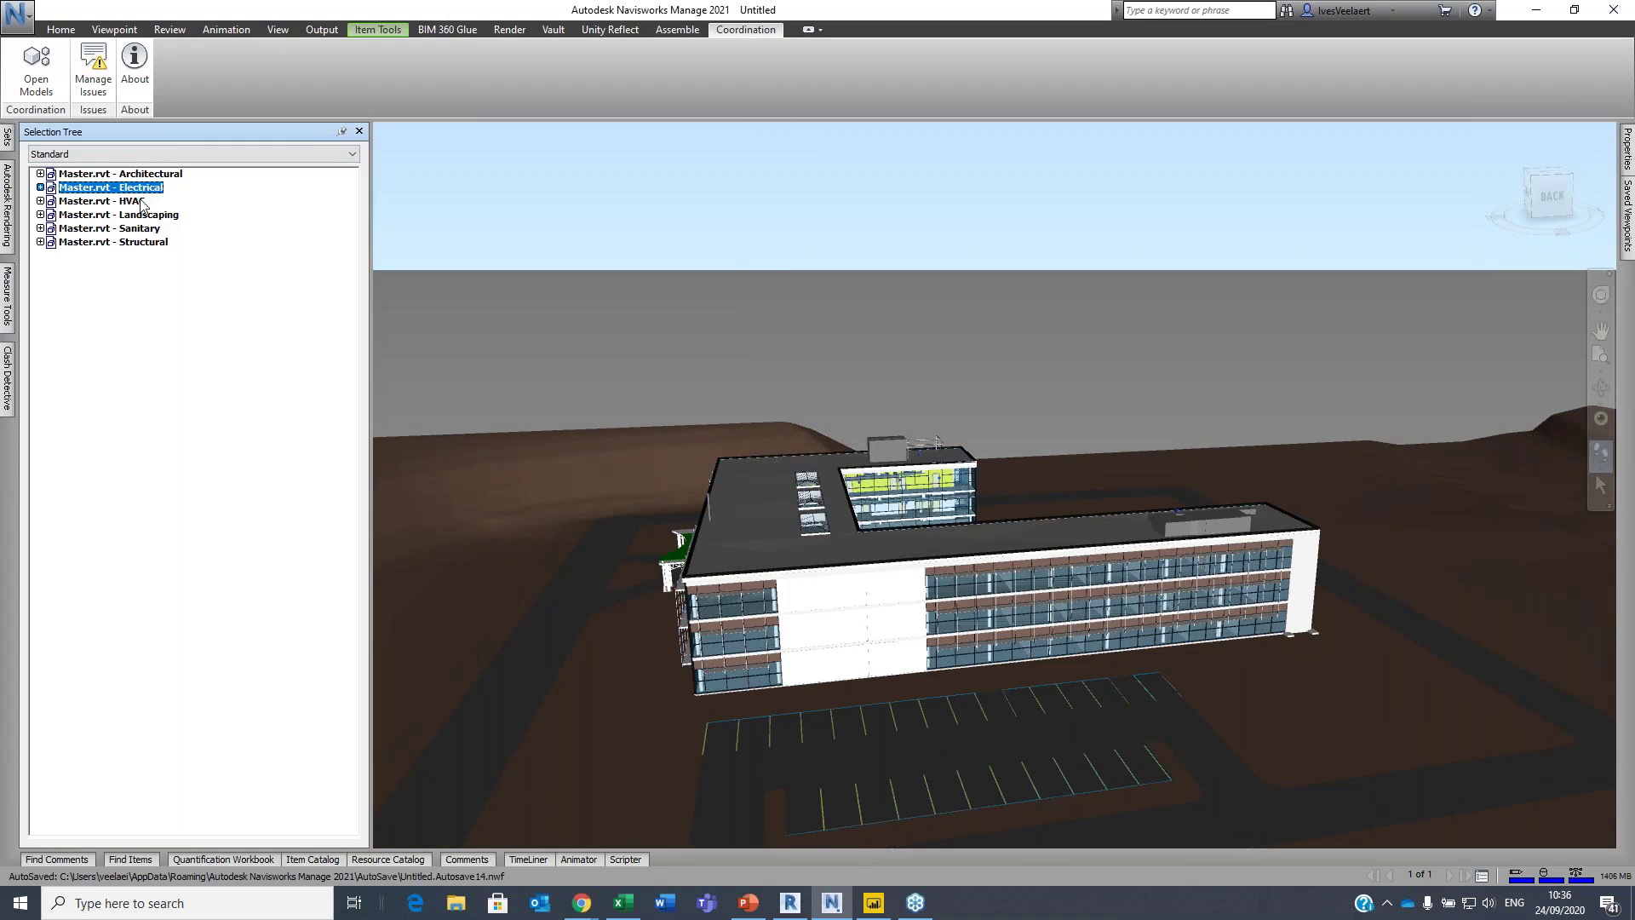
click(141, 201)
click(143, 215)
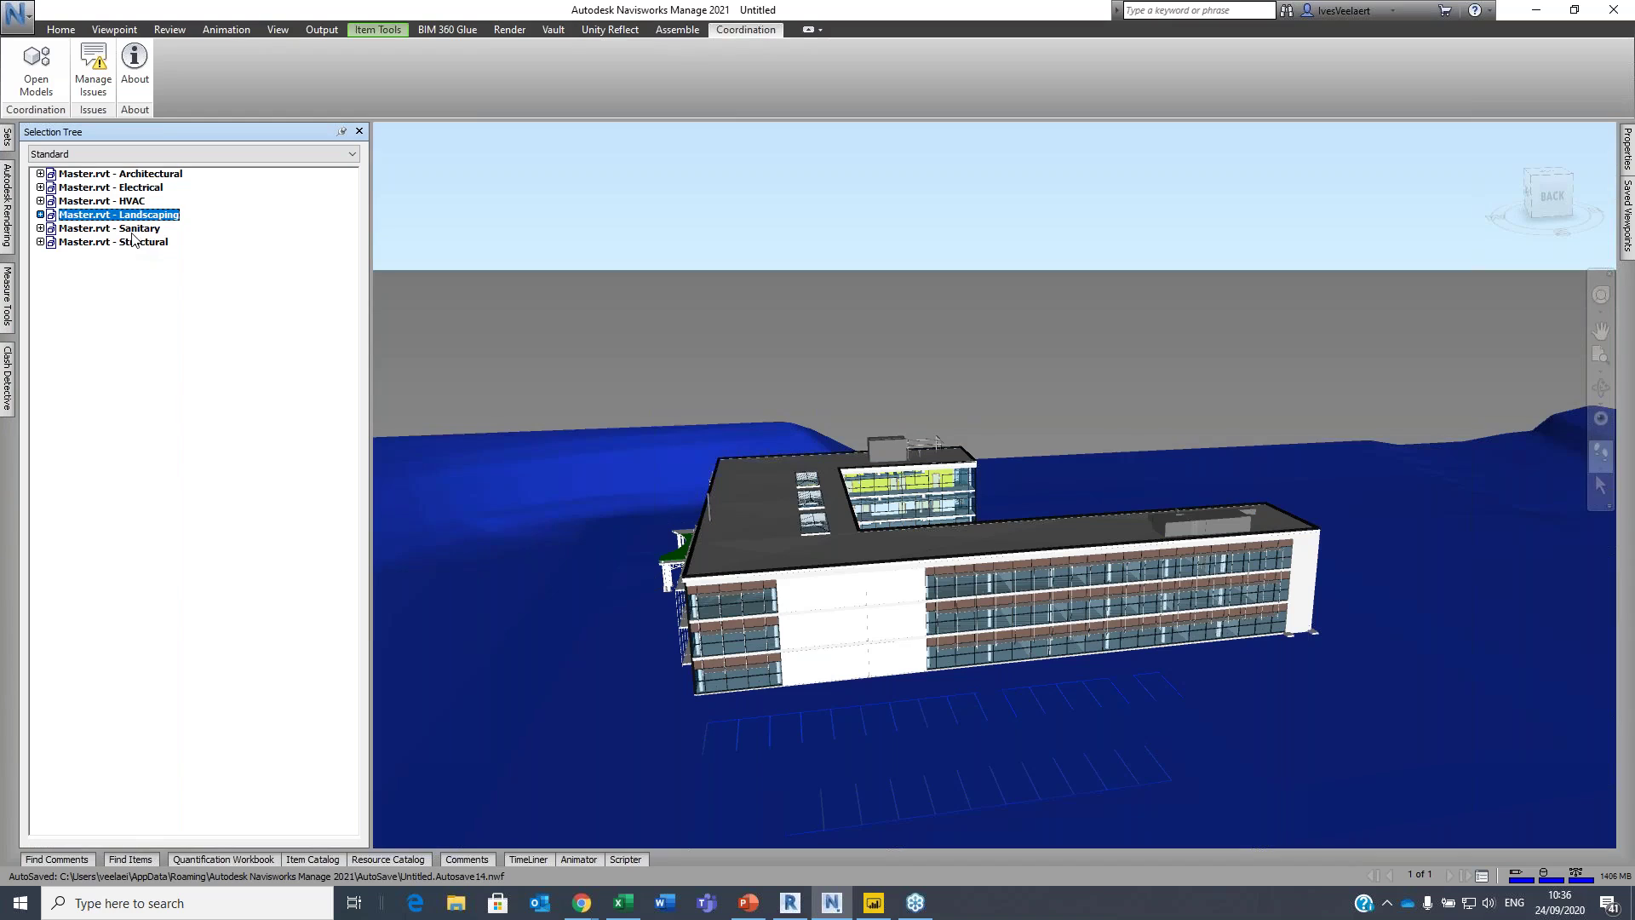
click(136, 243)
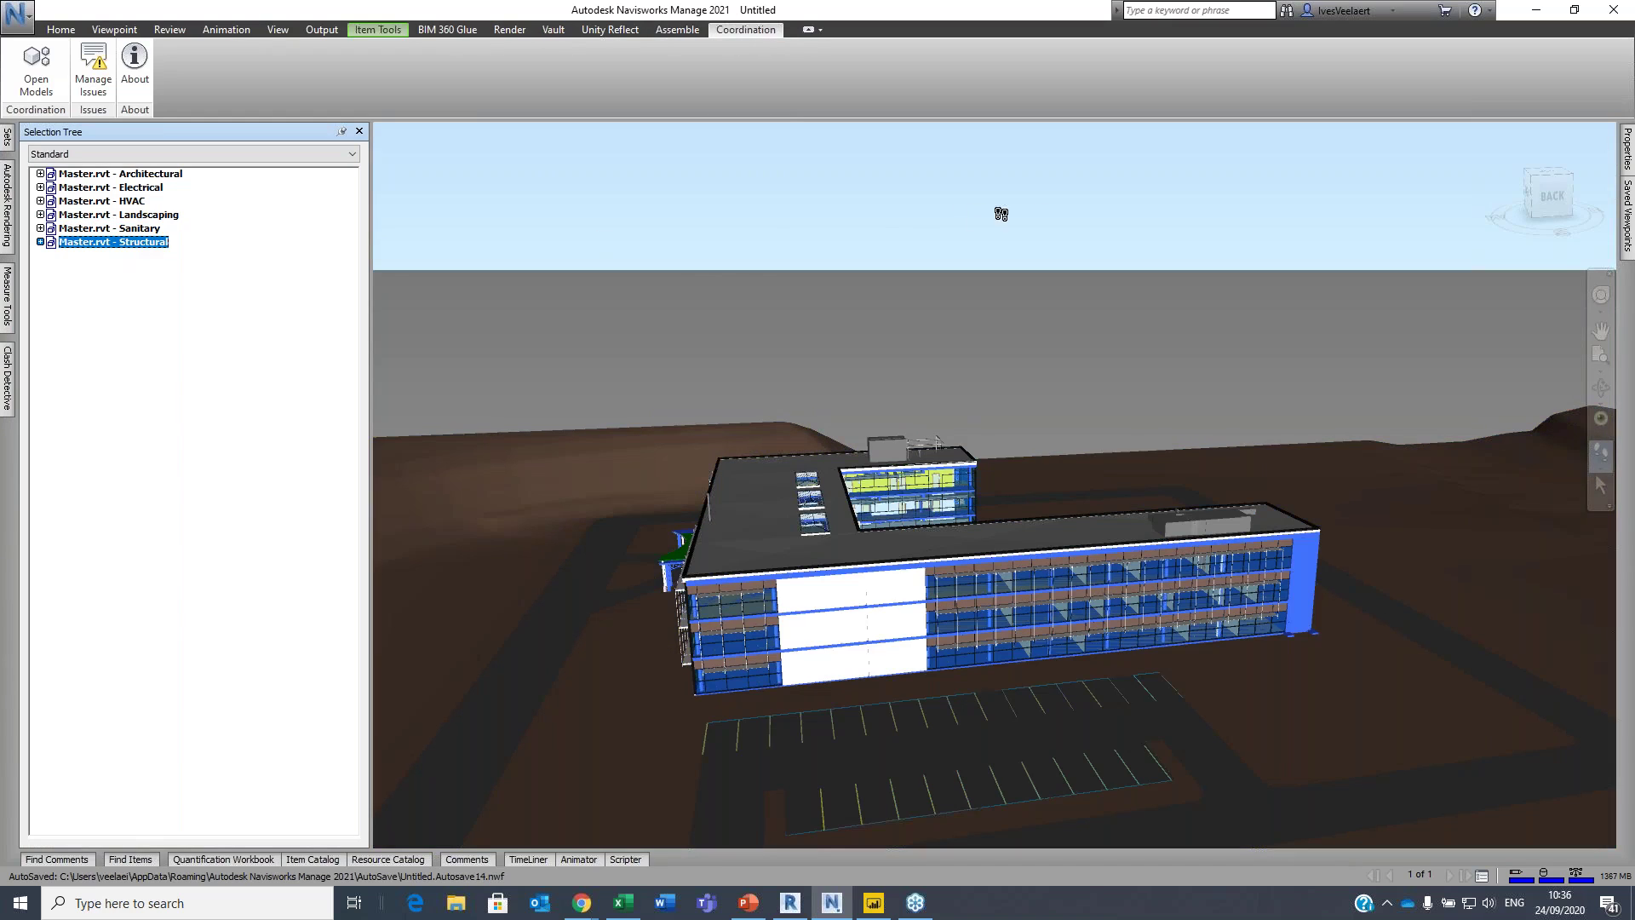
click(1602, 390)
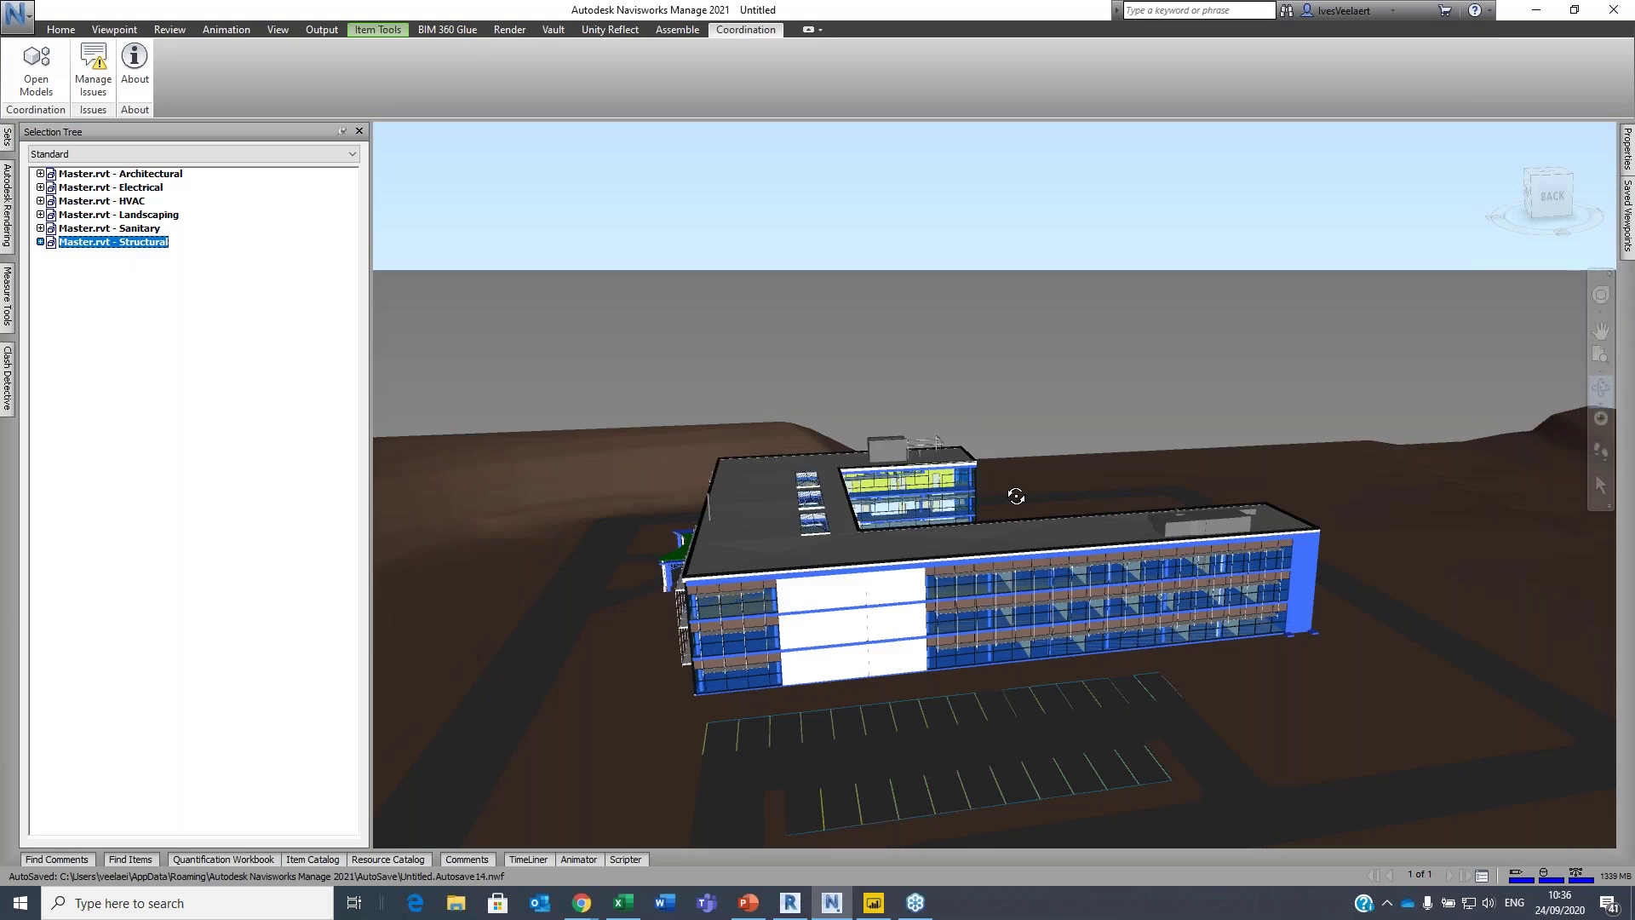
mouse_move(933, 562)
mouse_down()
mouse_move(710, 478)
mouse_move(559, 497)
mouse_up()
key(Escape)
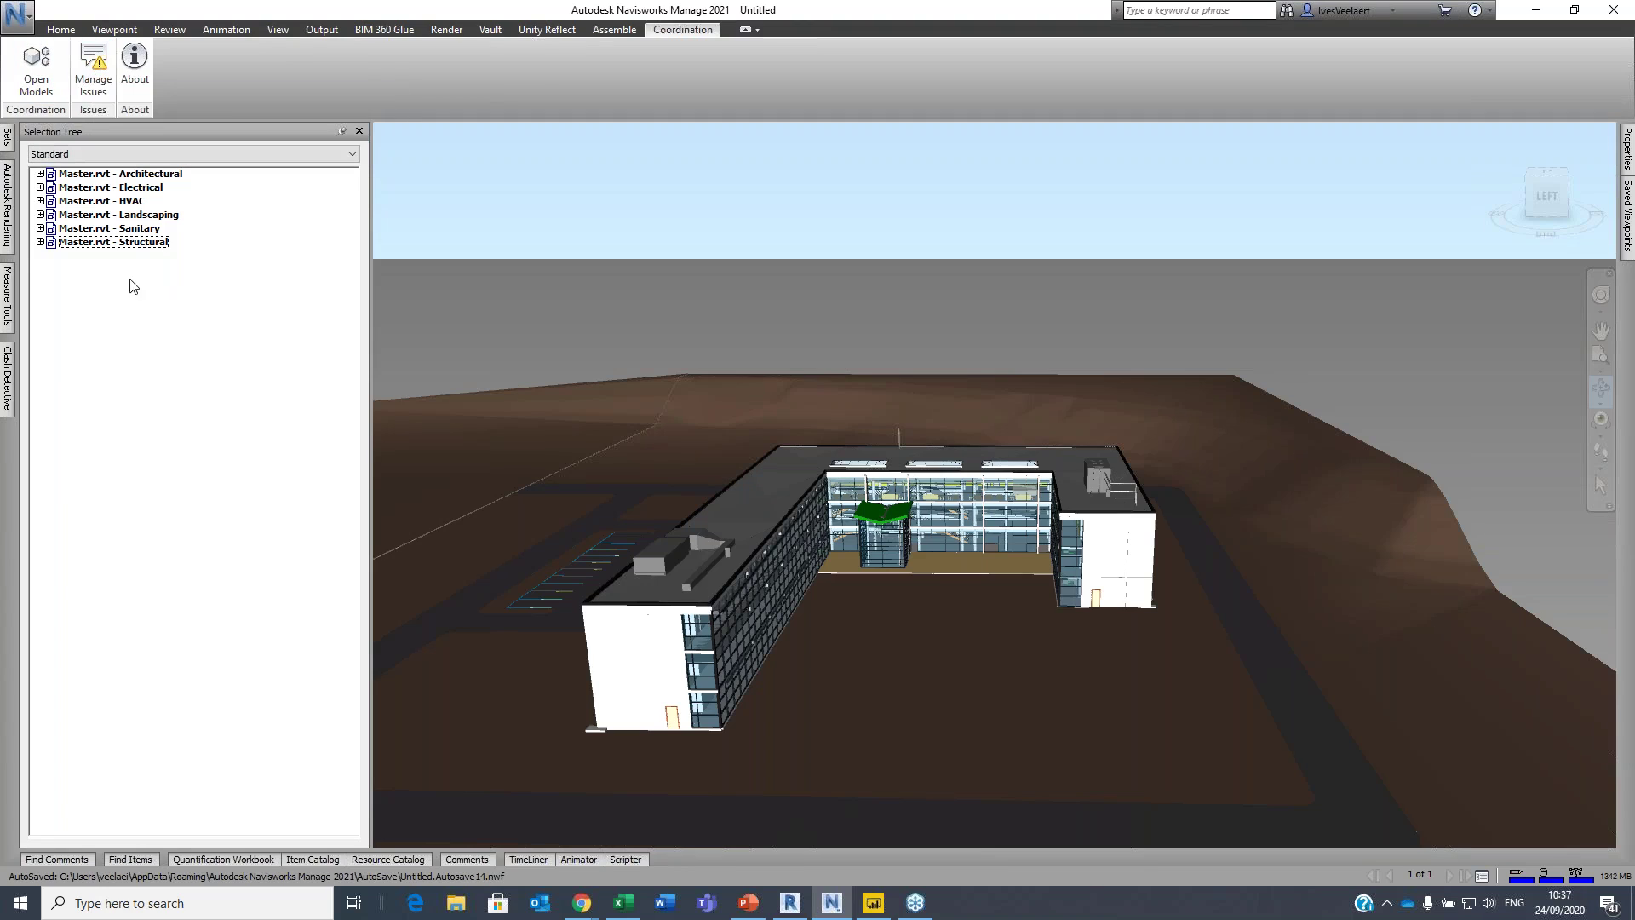
- Show the BIM 360 issues, open the "Clash with Cable Tray" issue at its location, and move its window clear of the issue marker
click(96, 81)
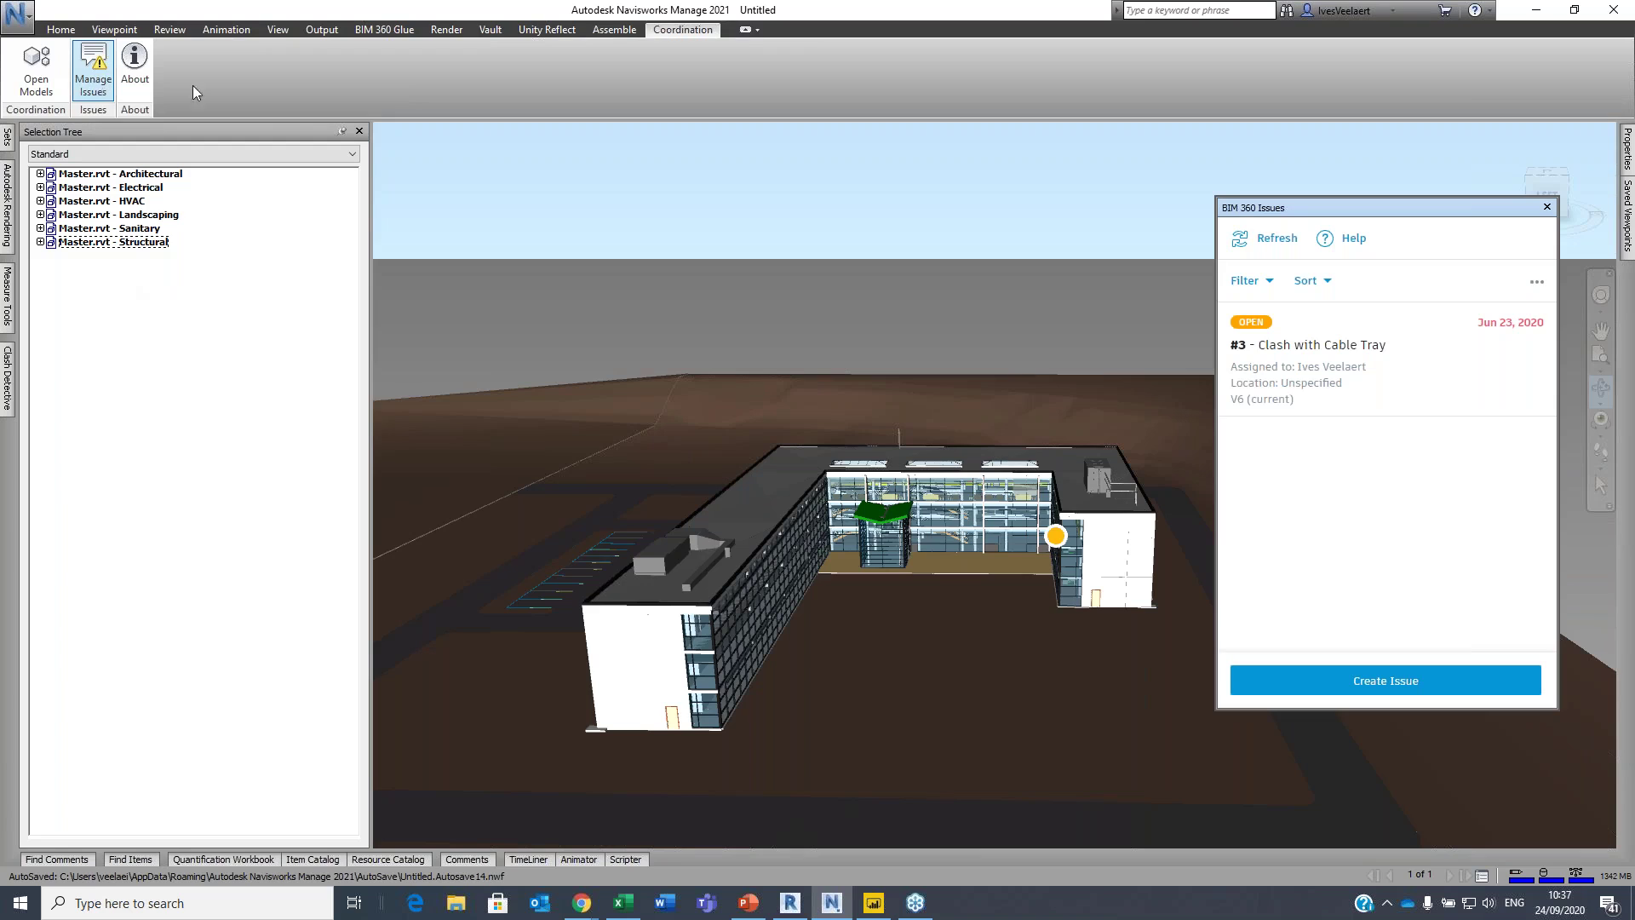
drag(1437, 211, 1131, 192)
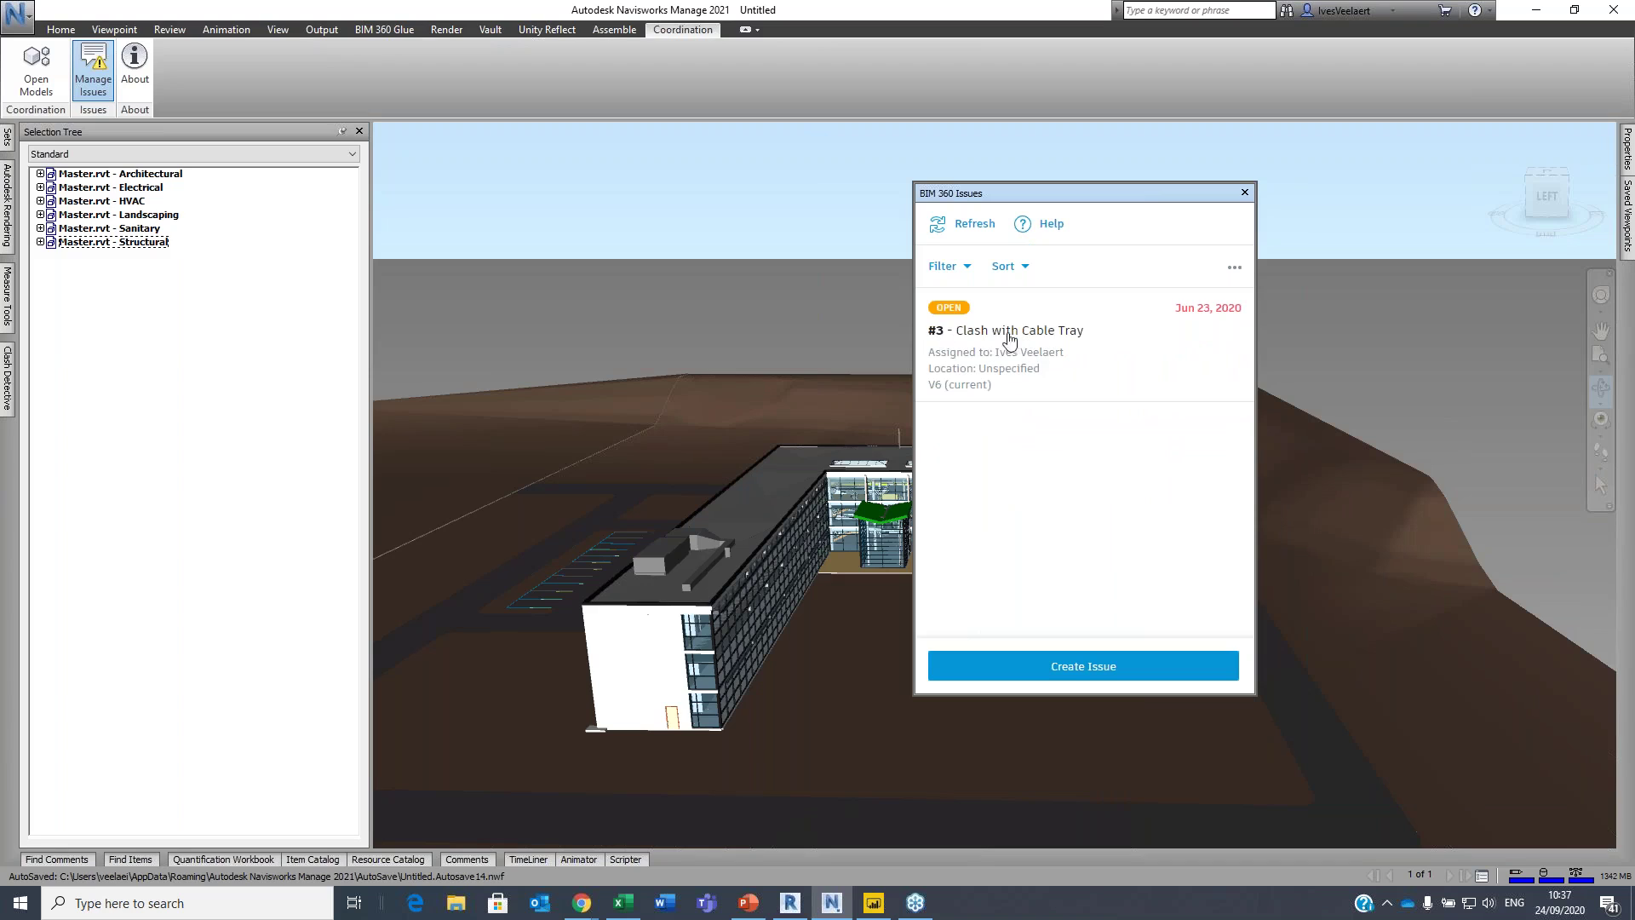
click(1028, 336)
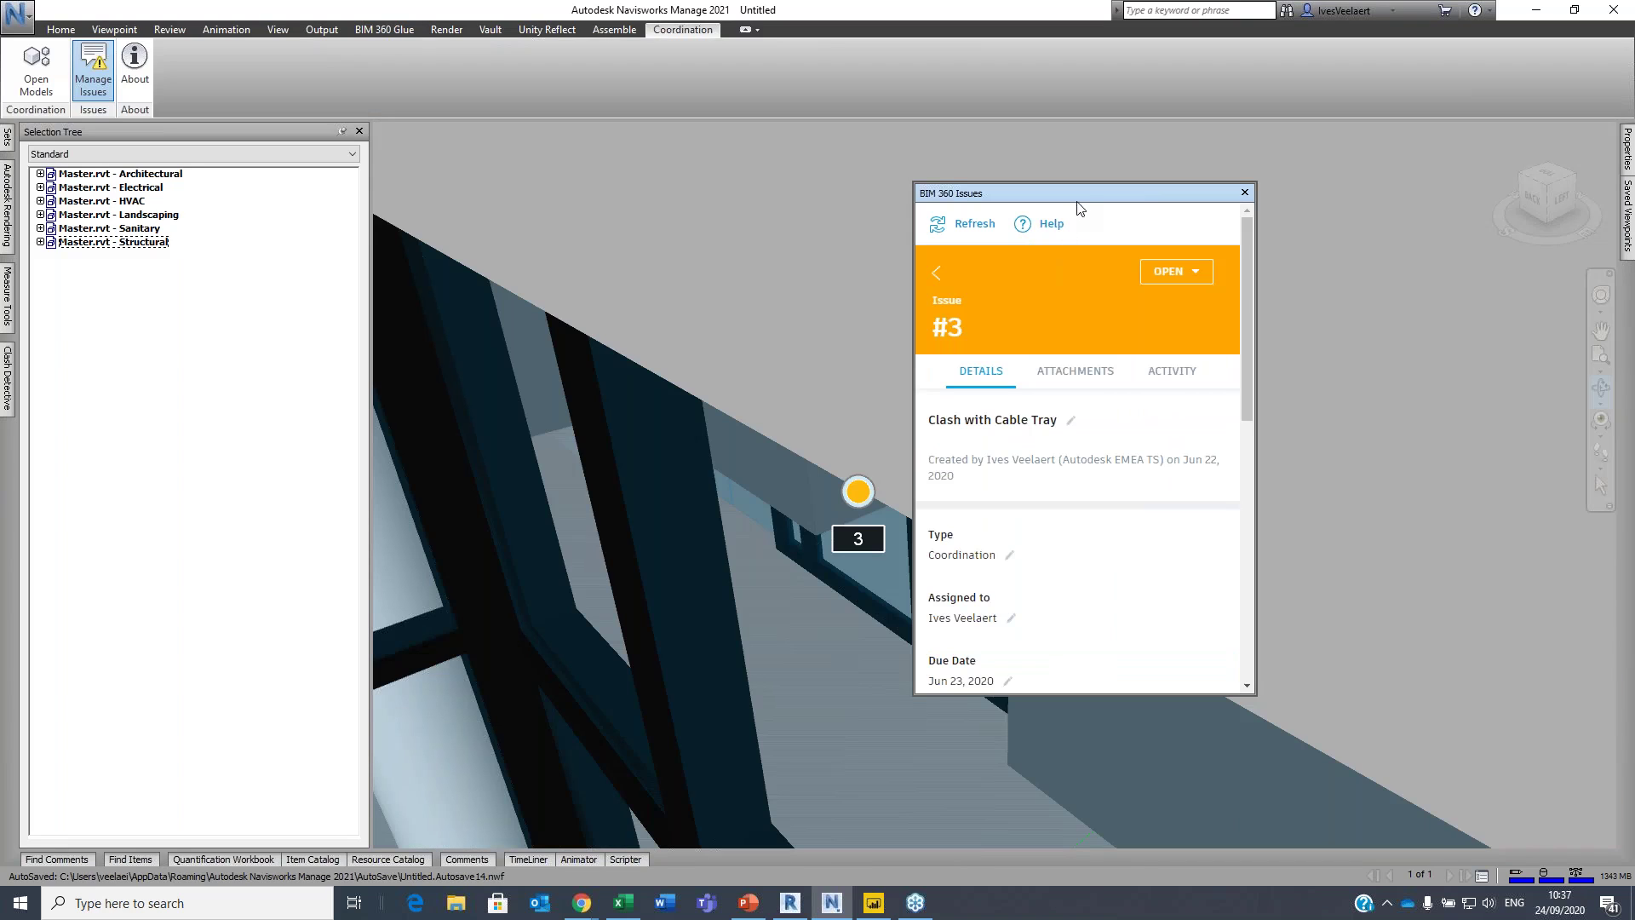
drag(1087, 203, 1137, 201)
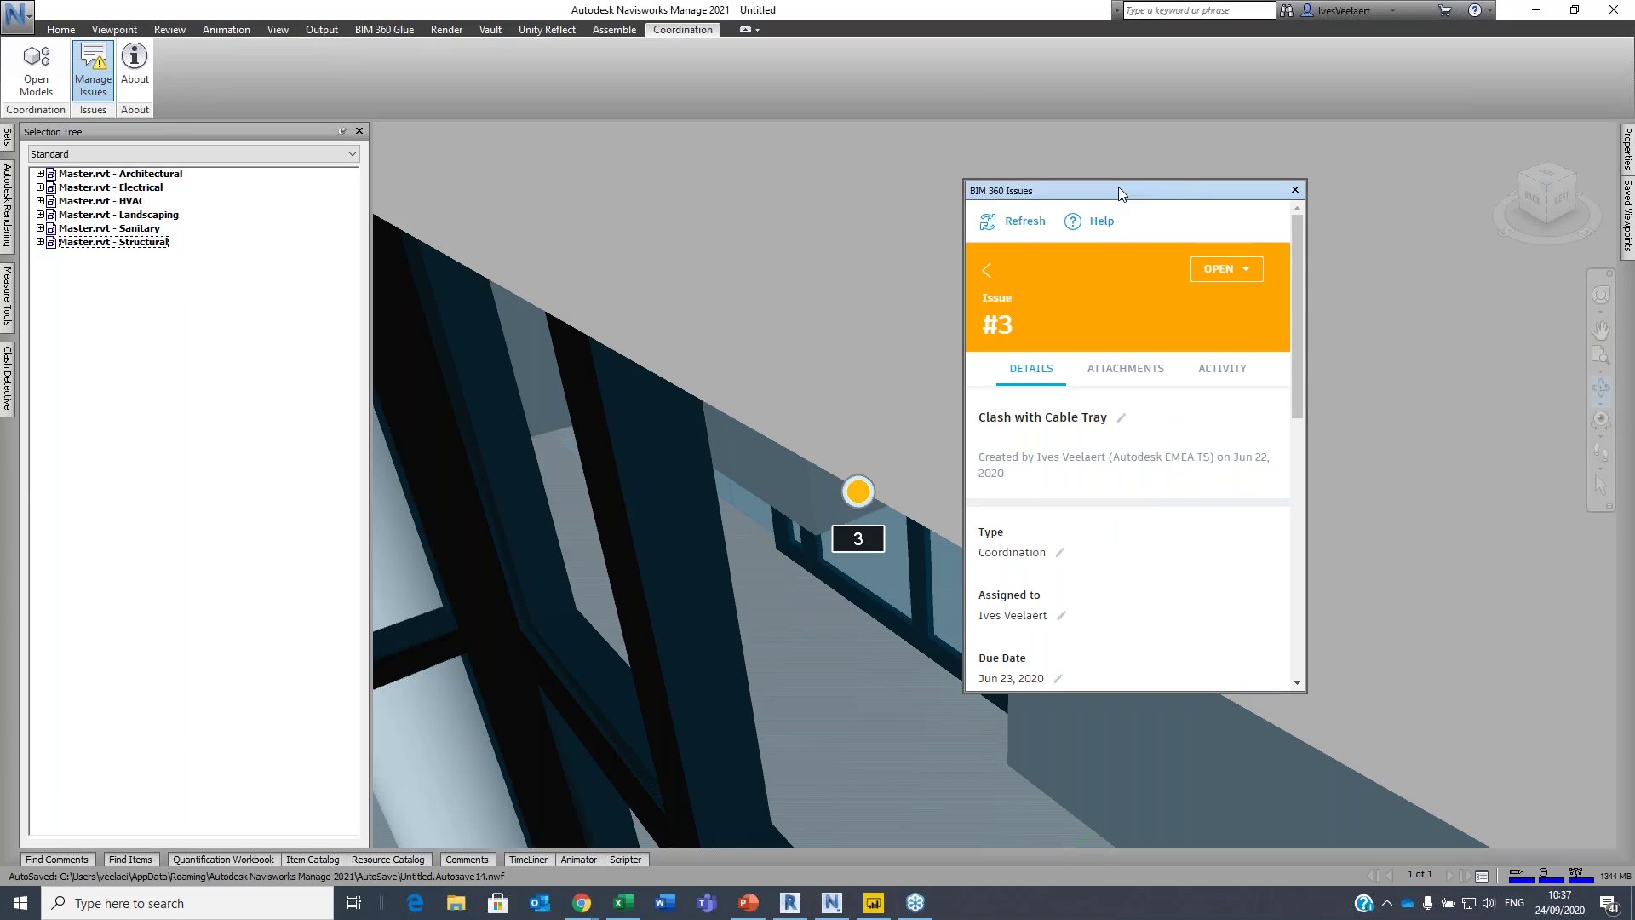
drag(1174, 186, 1339, 164)
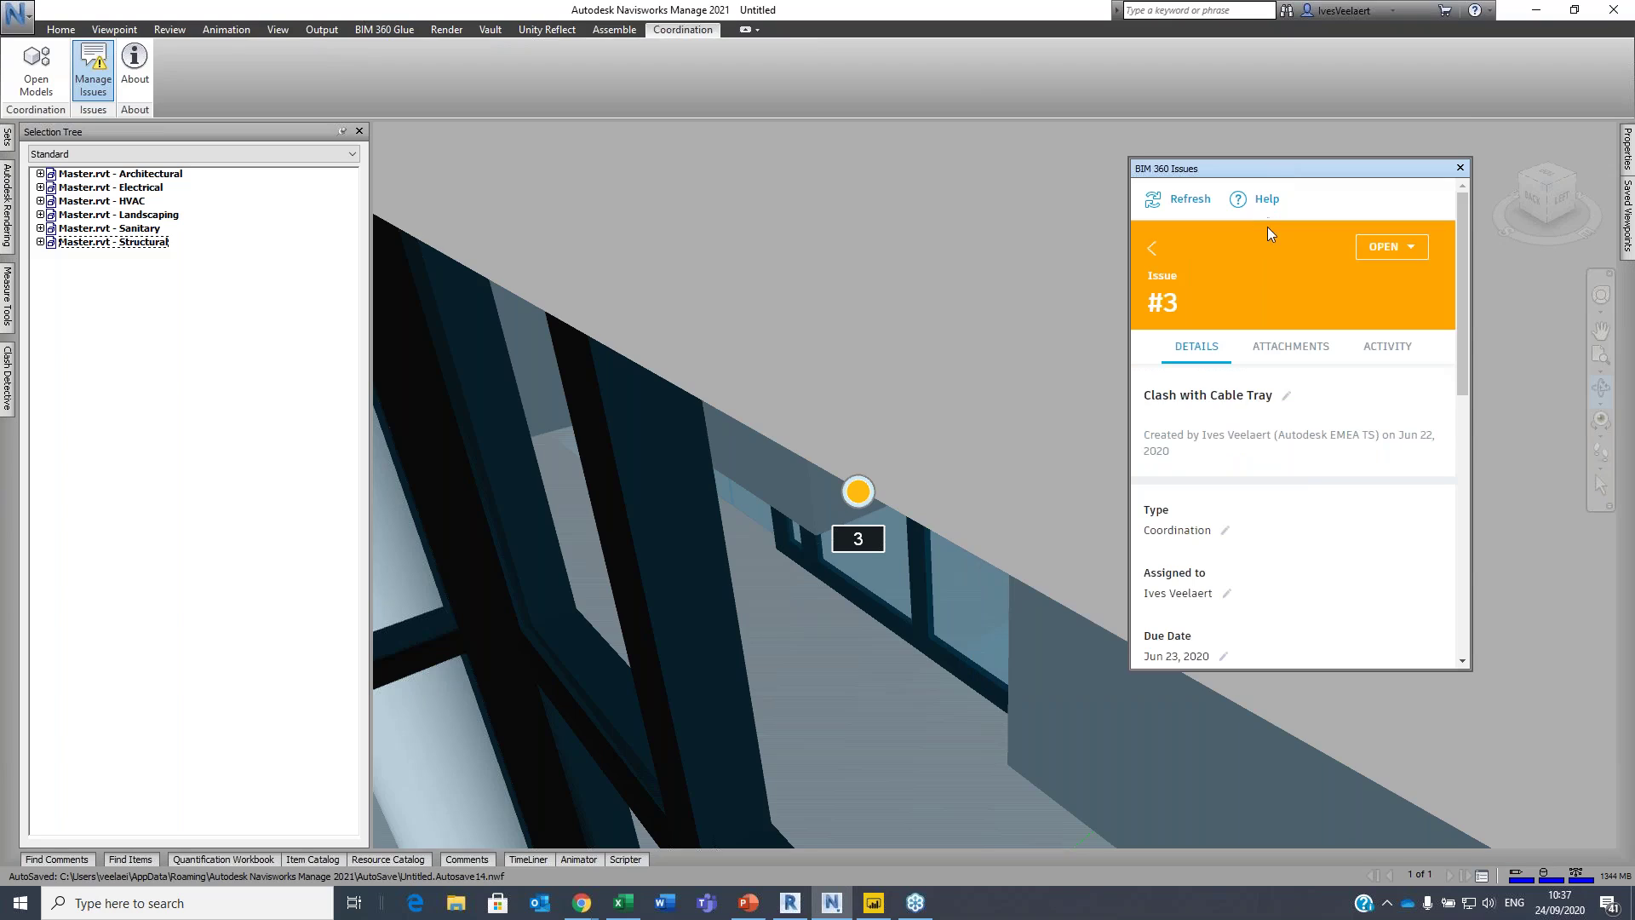
- Check the available statuses of the "Clash with Cable Tray" issue without changing it, and view its attachments
click(1419, 248)
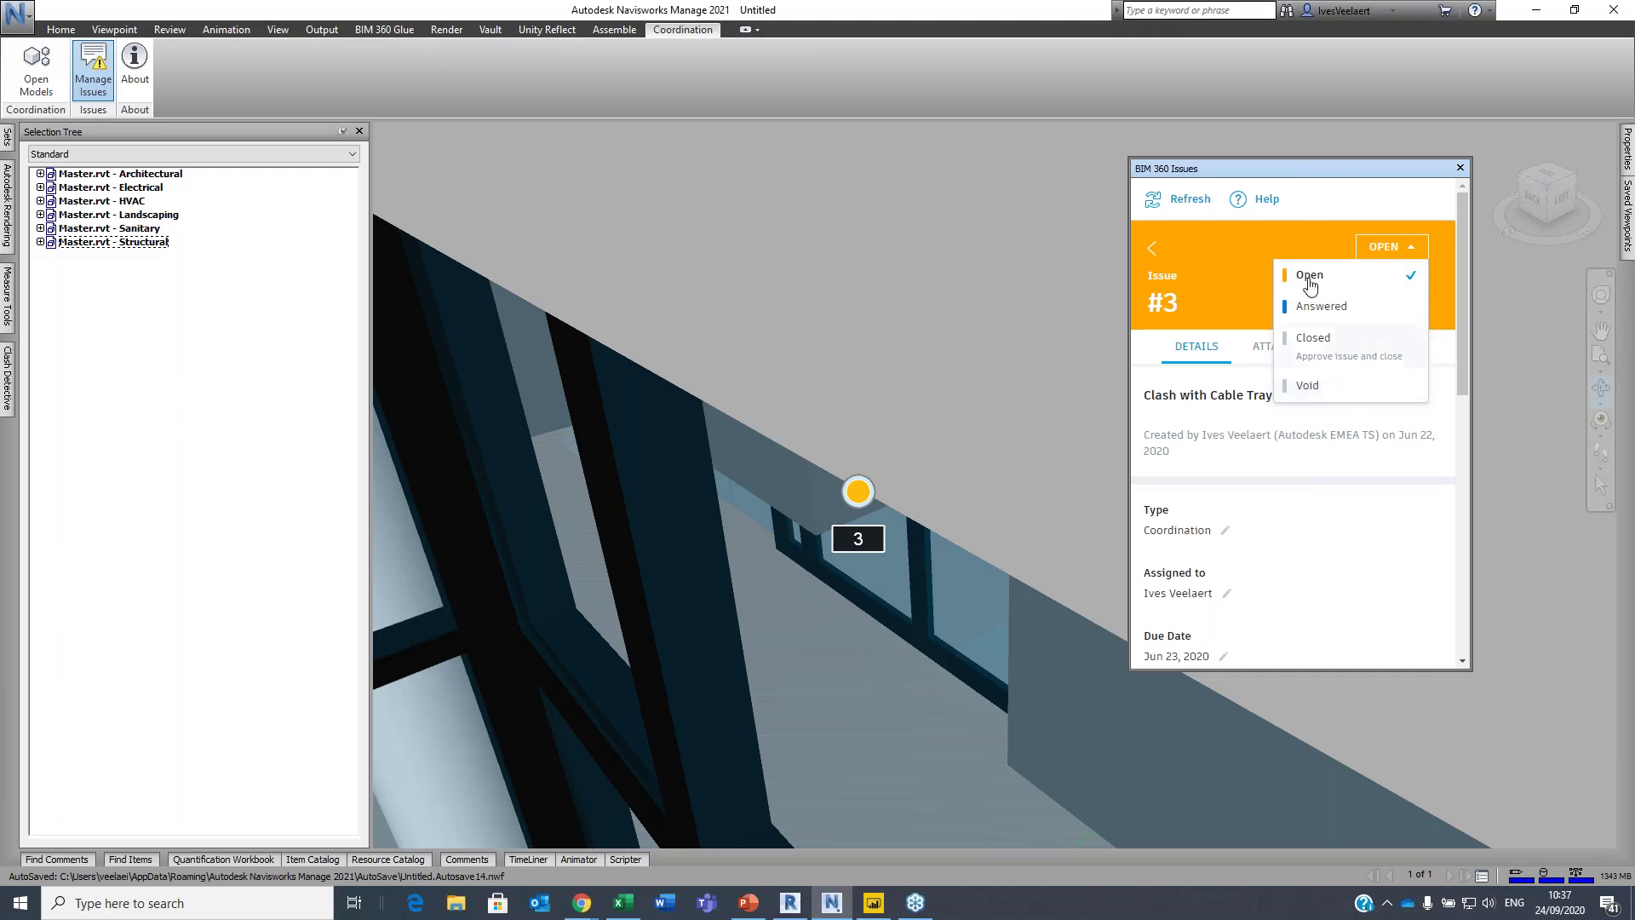
click(1309, 177)
click(1290, 349)
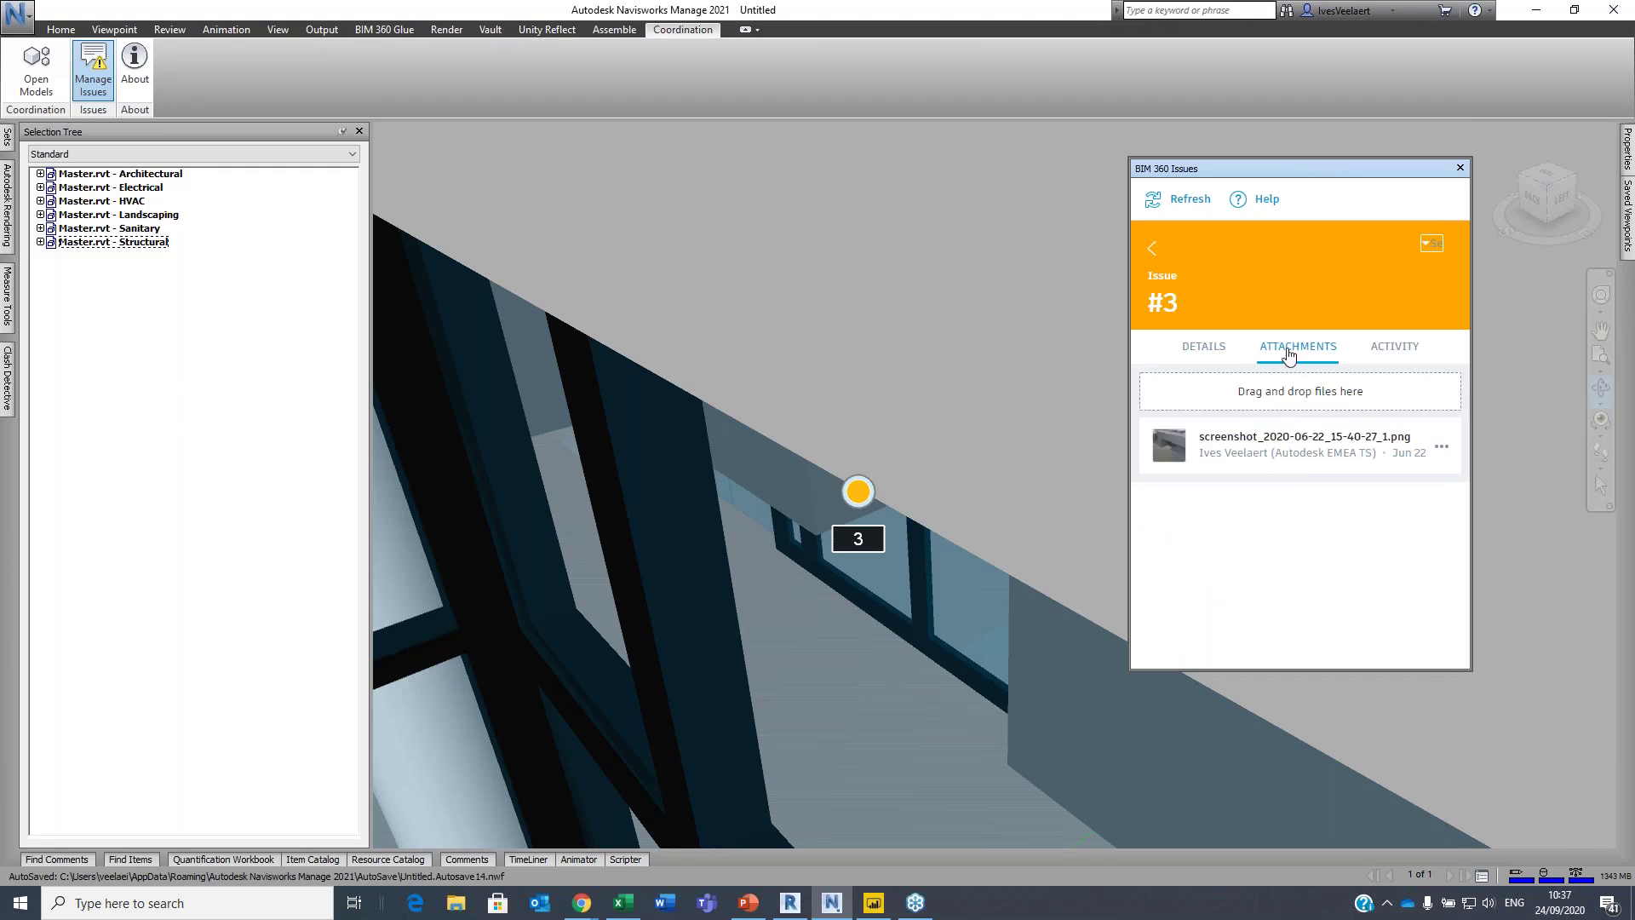
- View the screenshot attached to issue #3 and close it again
click(1171, 447)
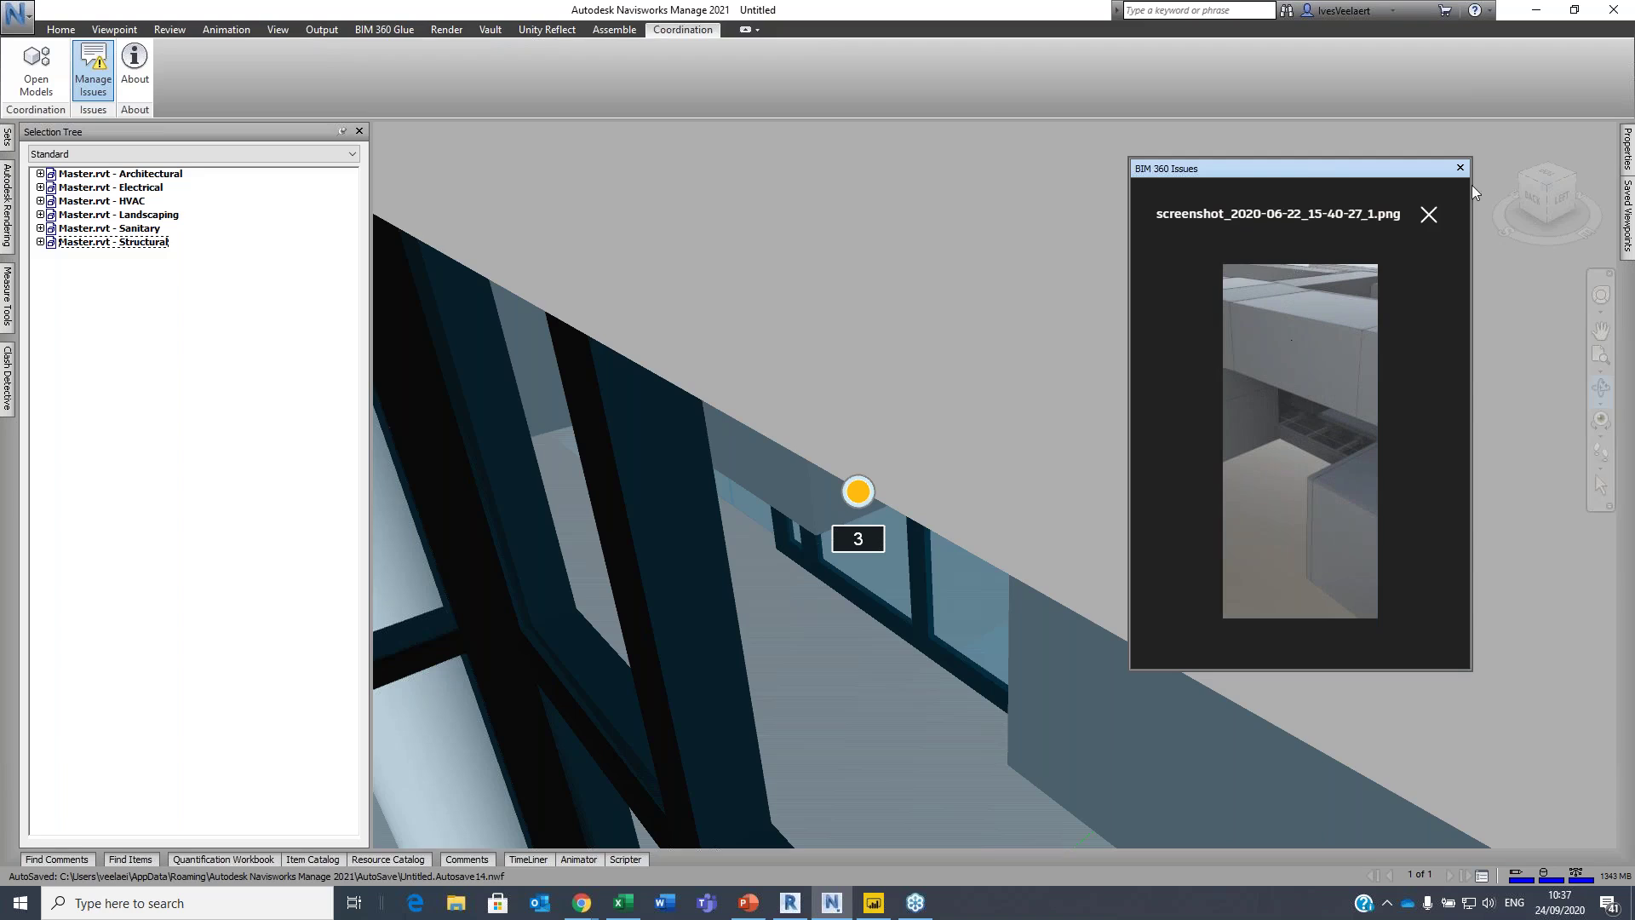
click(1428, 213)
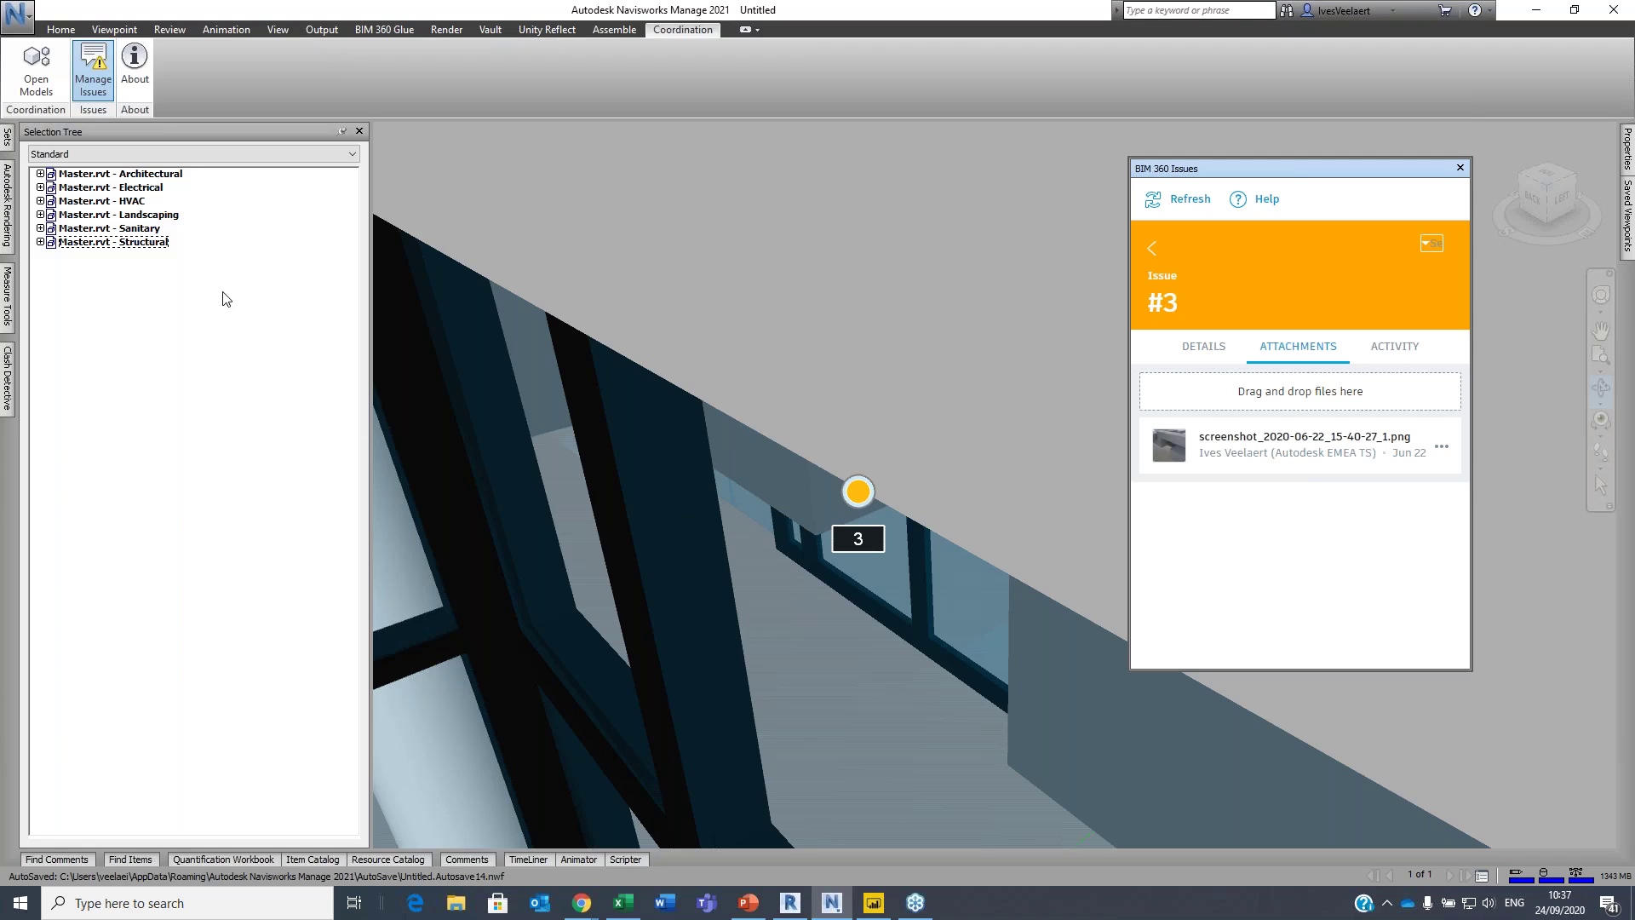
- Hide the Architectural, Landscaping and Sanitary models in the scene
click(147, 175)
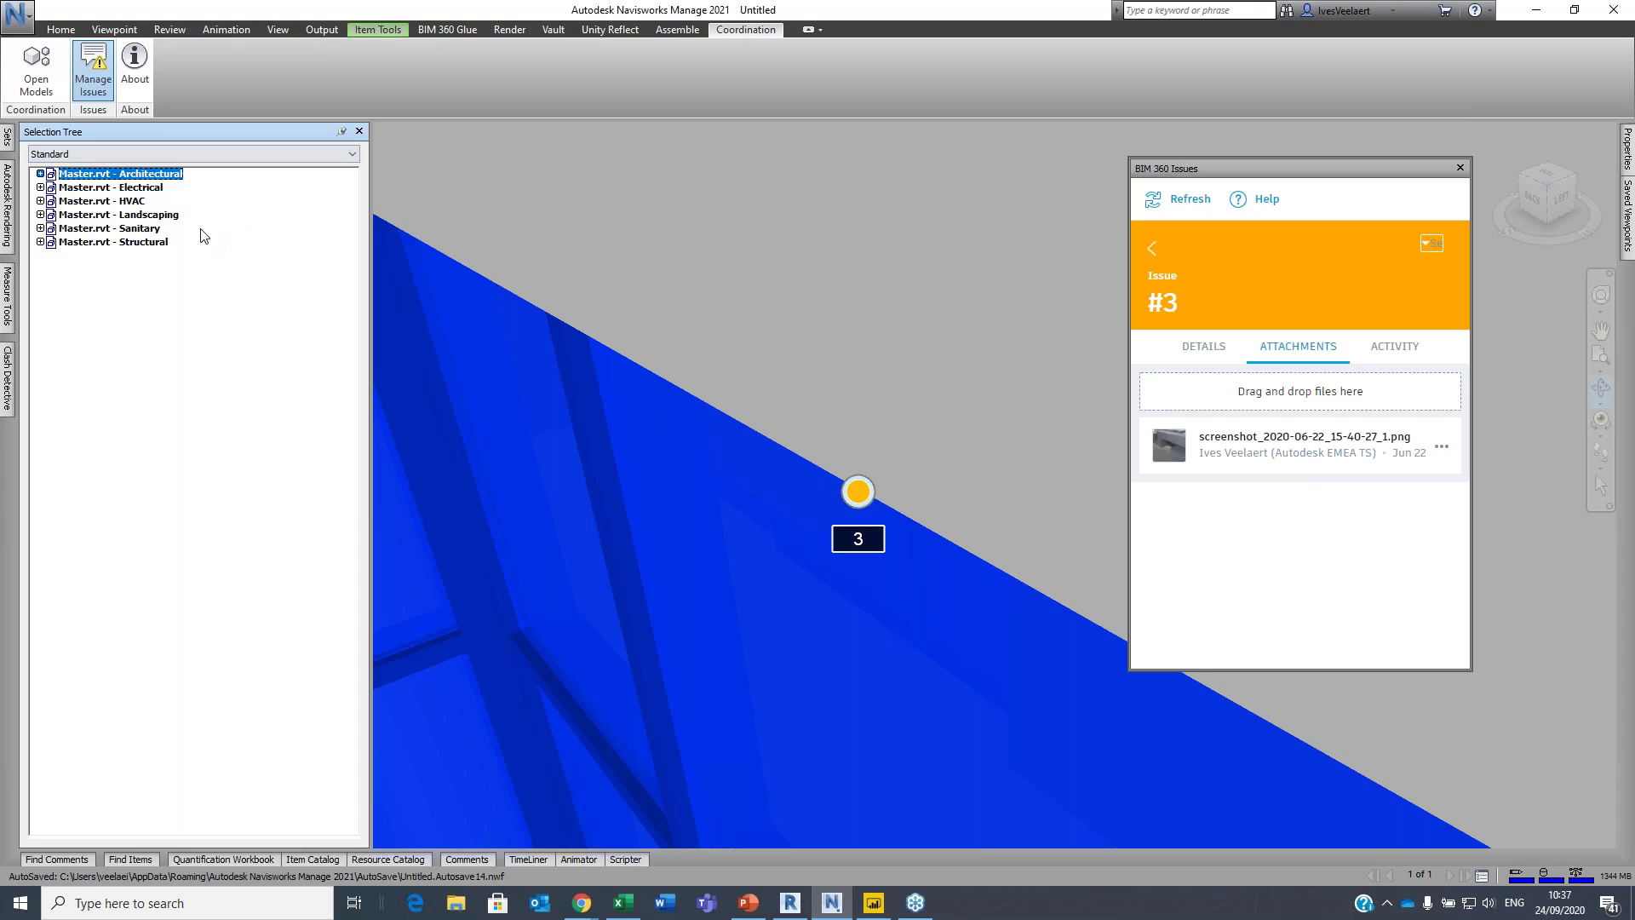
ctrl+click(140, 214)
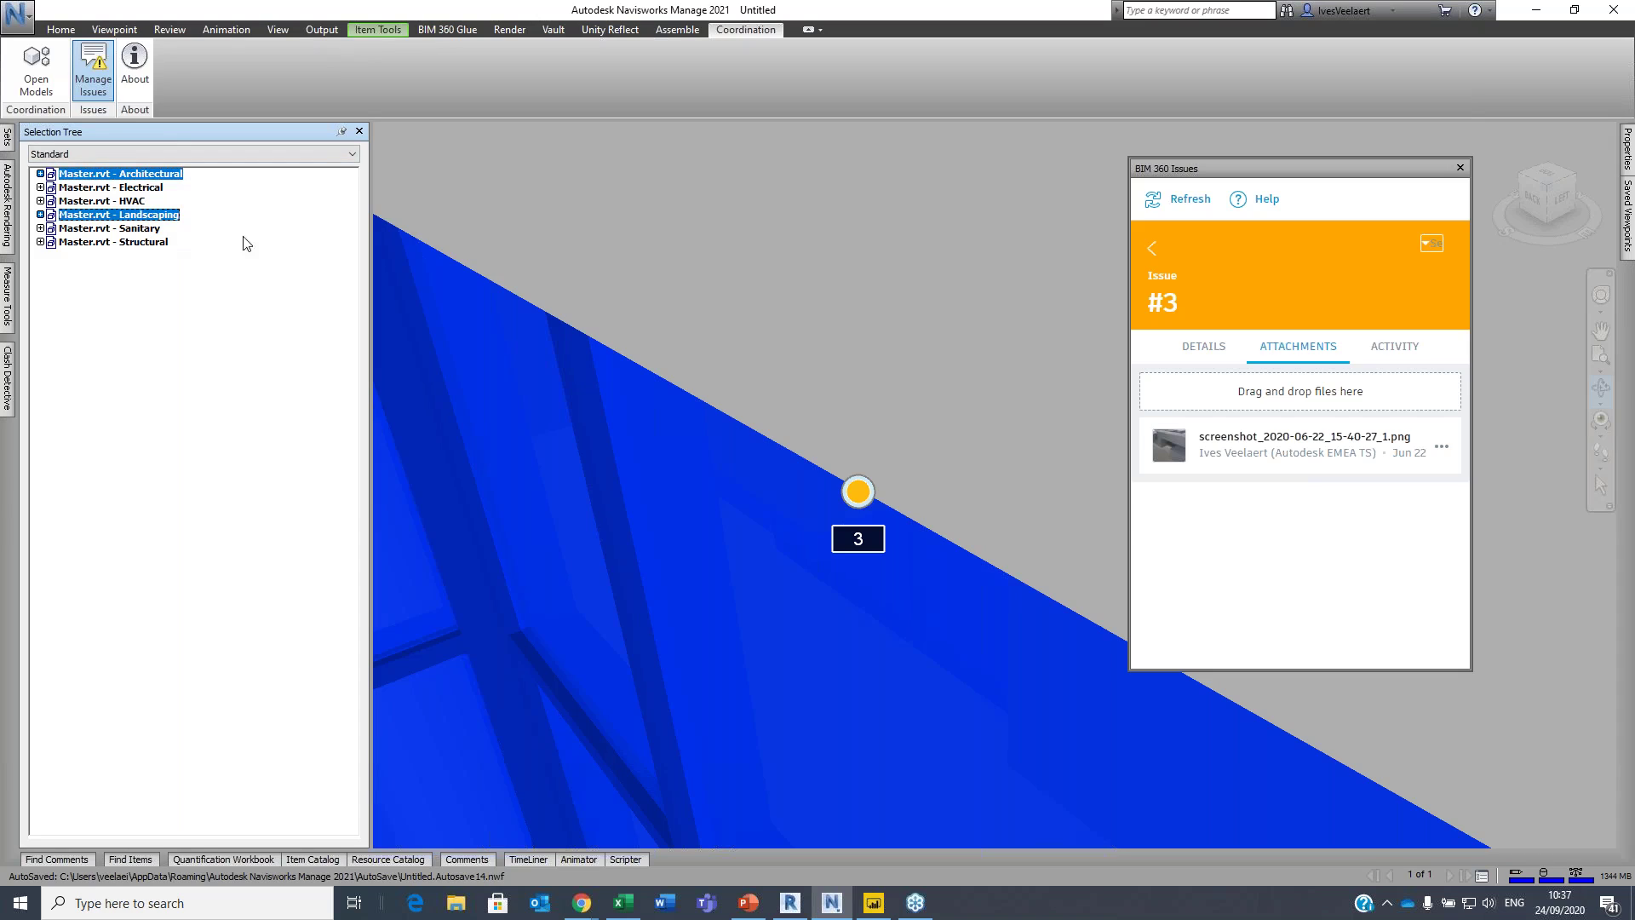
ctrl+click(152, 231)
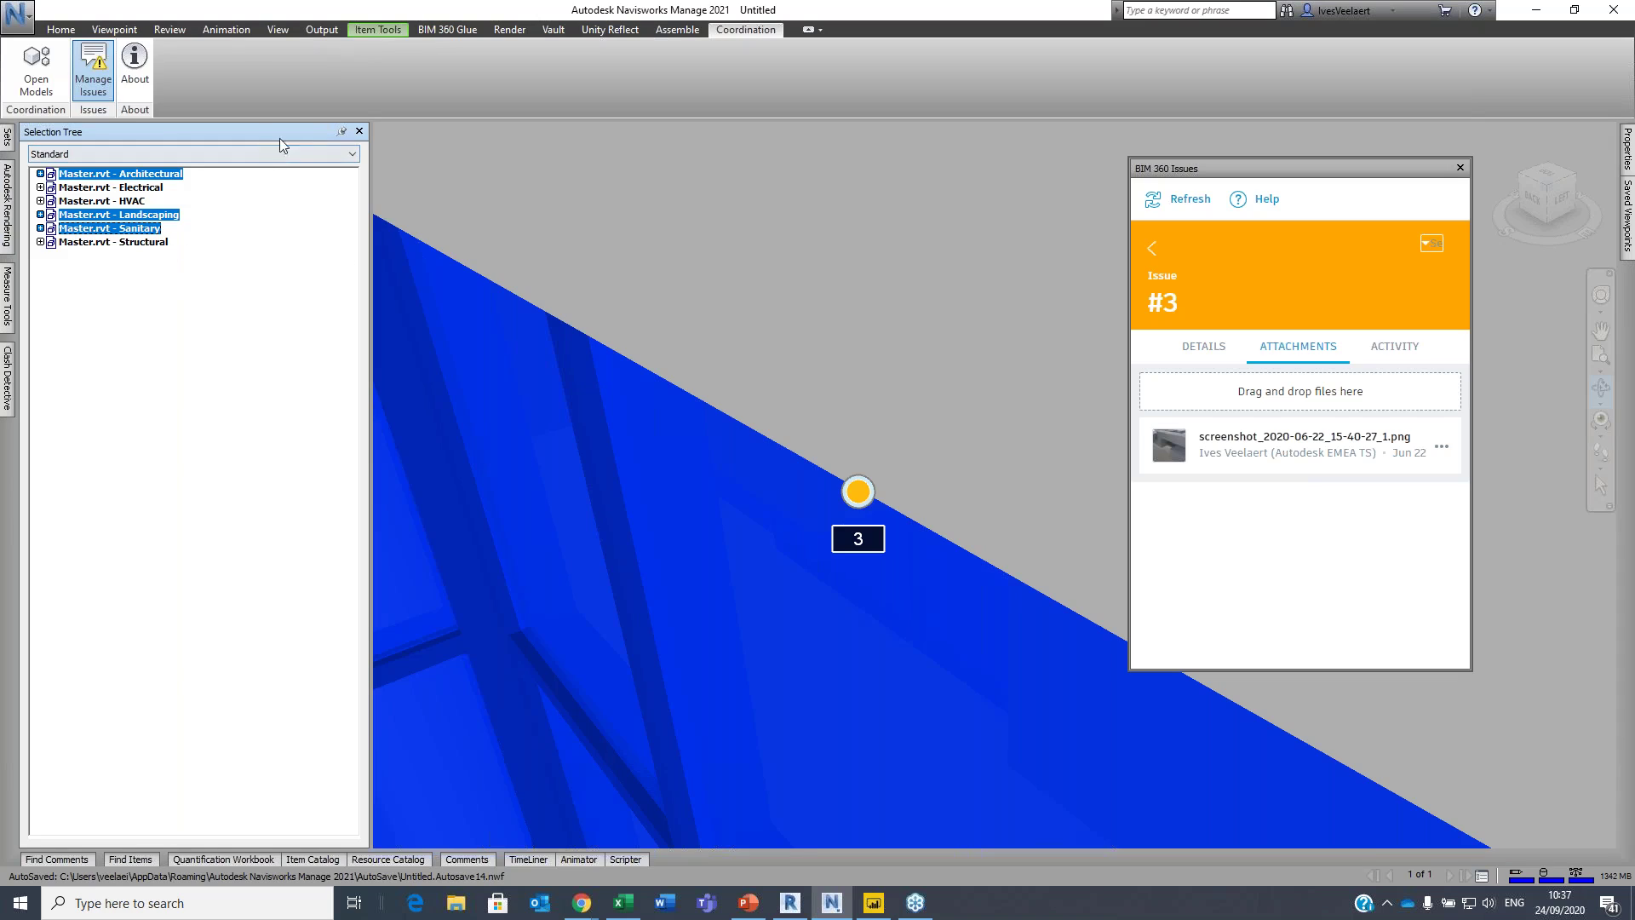
click(61, 30)
key(ctrl+h)
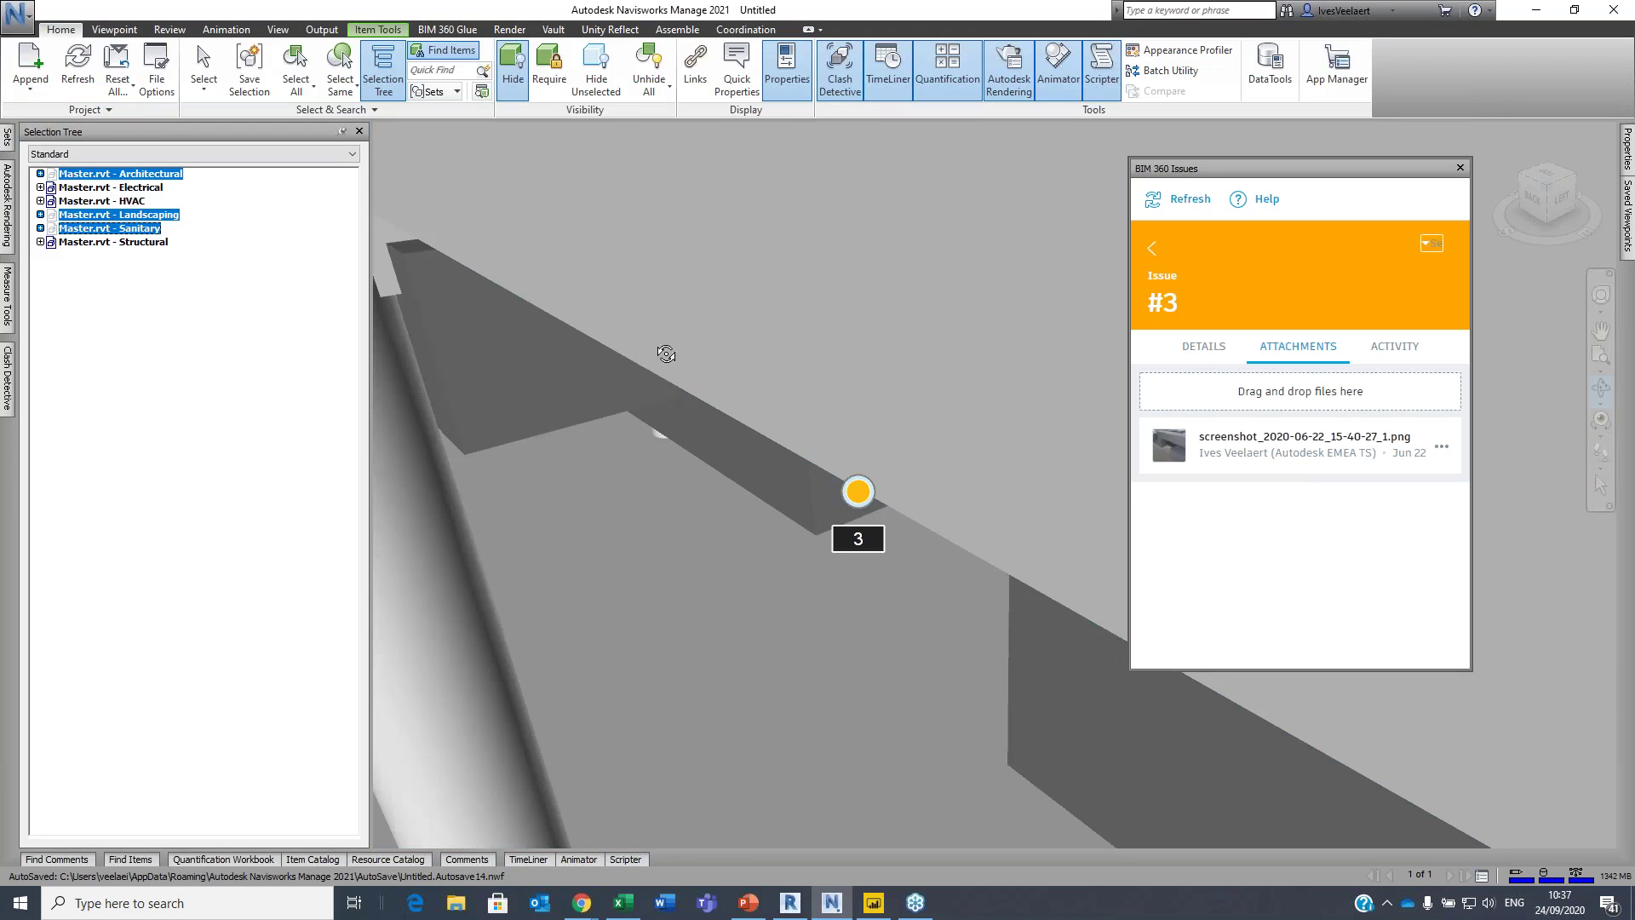
- Select the rectangular duct elbow at the issue 3 marker and examine it against the cable tray from below
click(203, 66)
click(782, 475)
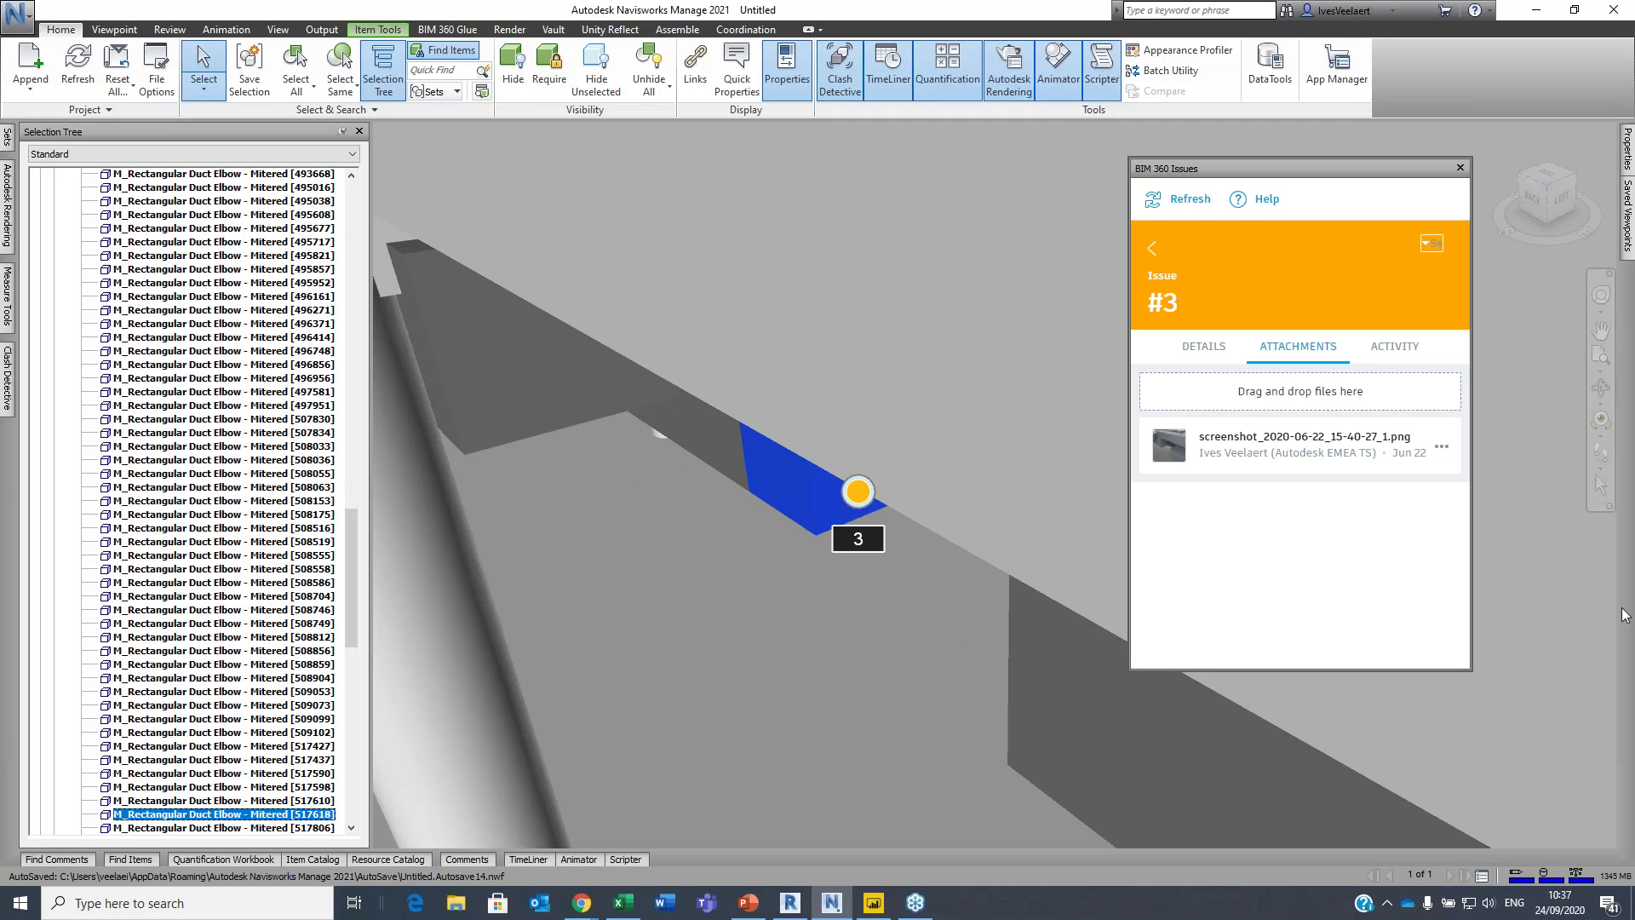
click(1601, 388)
mouse_move(991, 539)
mouse_down()
mouse_move(942, 522)
mouse_move(960, 452)
mouse_move(967, 467)
mouse_move(939, 404)
mouse_move(813, 353)
mouse_up()
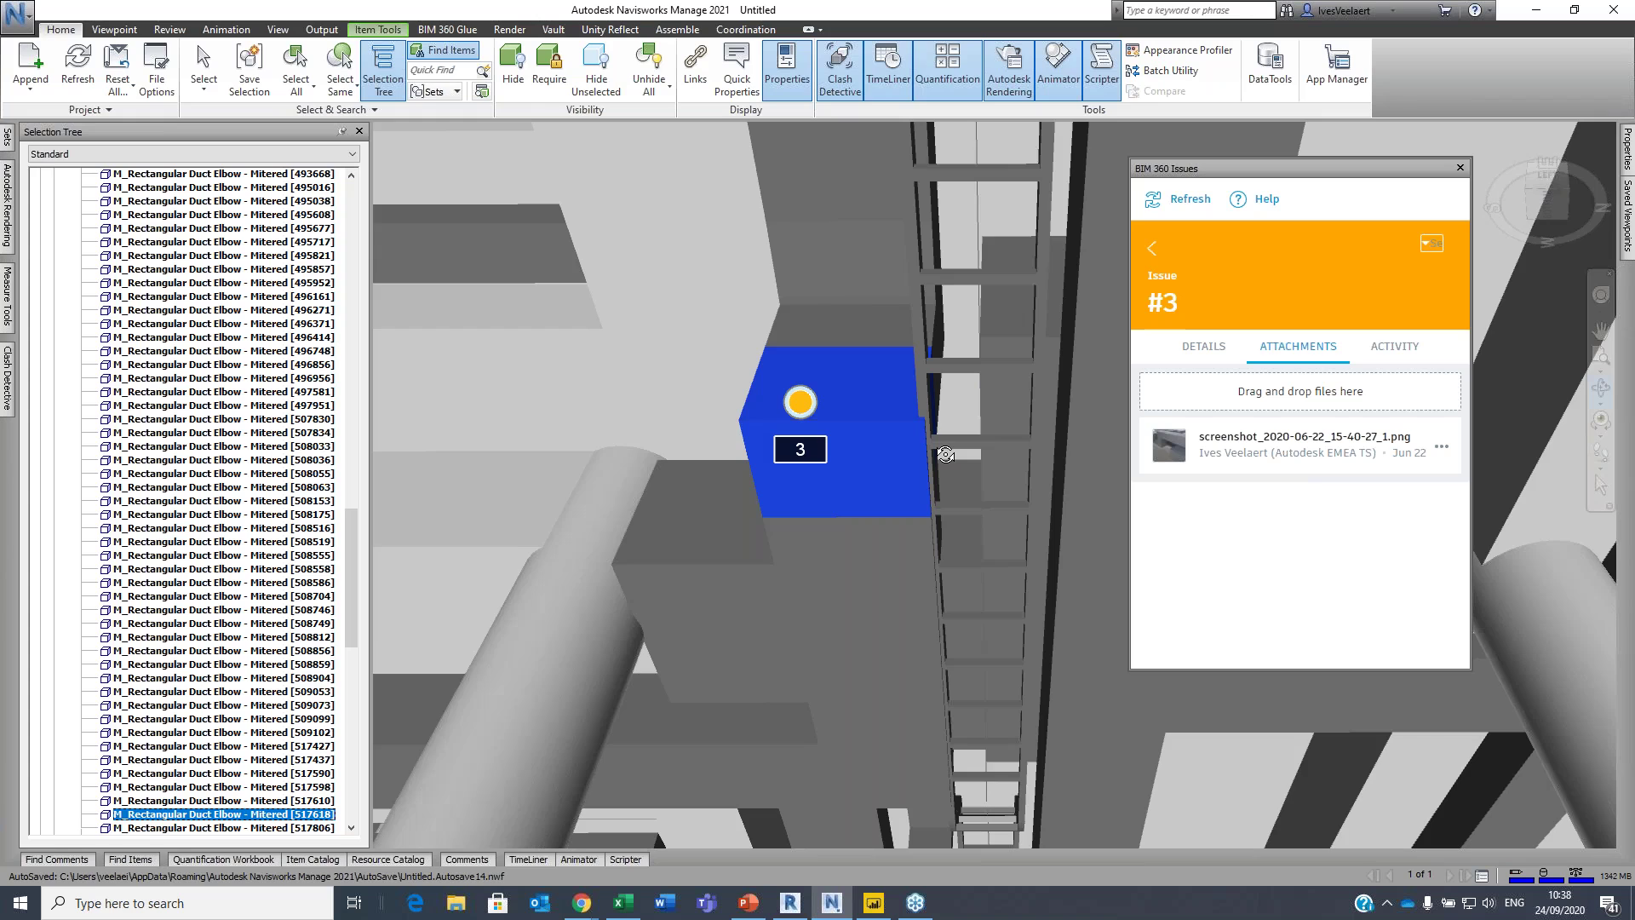
drag(885, 419, 1027, 477)
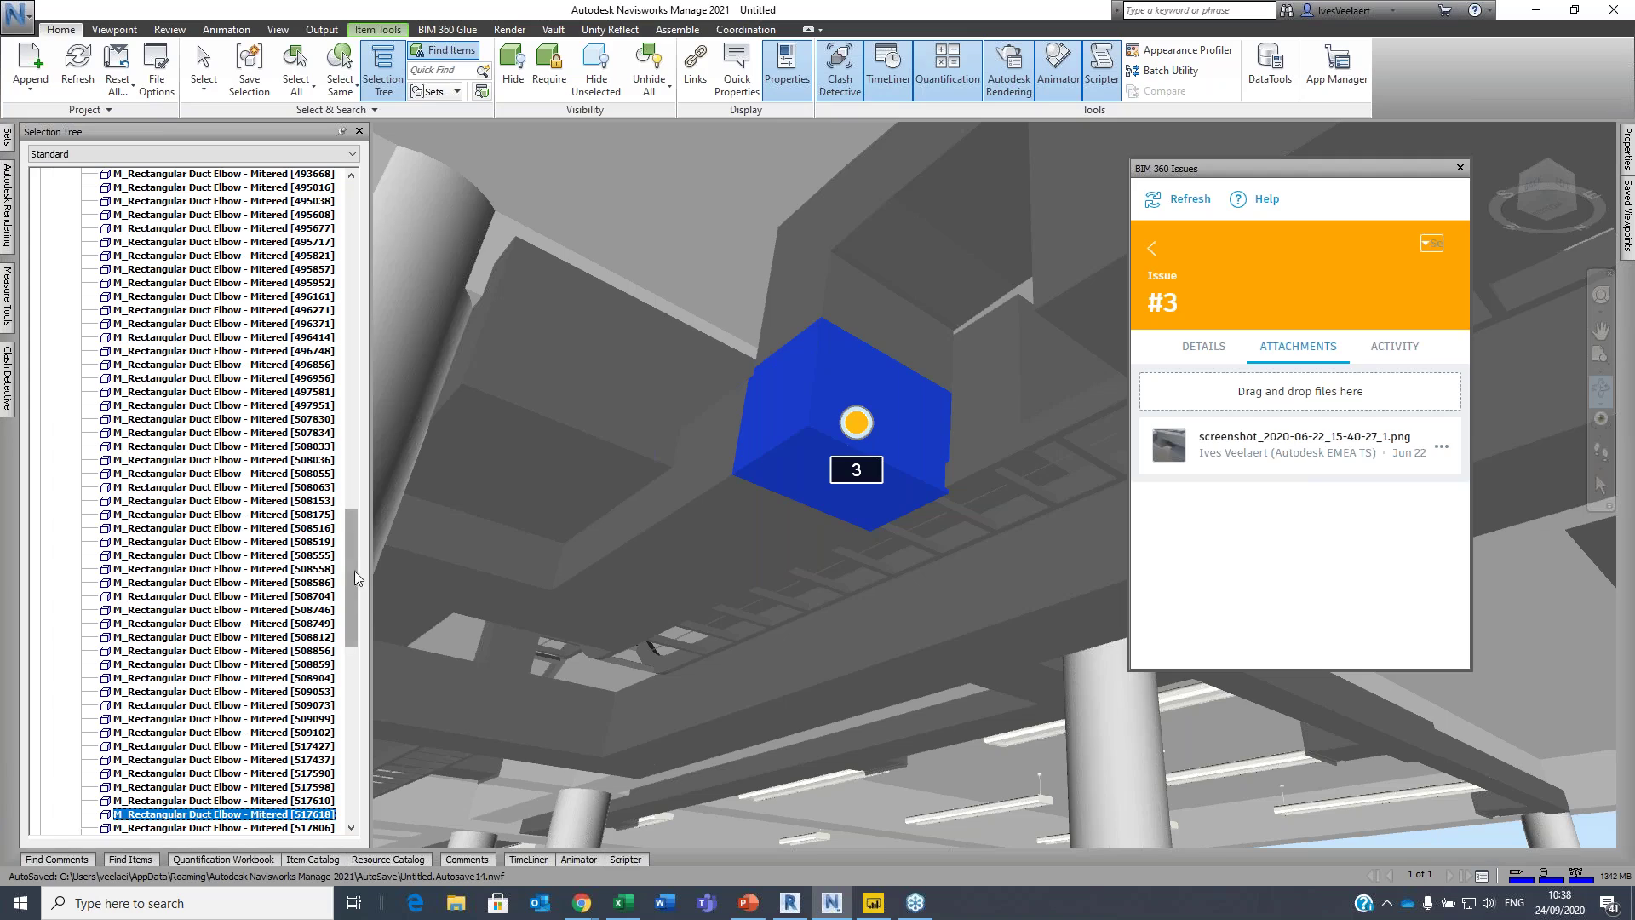
- Collapse the HVAC model's Duct Fittings branch, auto-hide the Selection Tree and bring the surrounding floors into view
drag(353, 577, 353, 183)
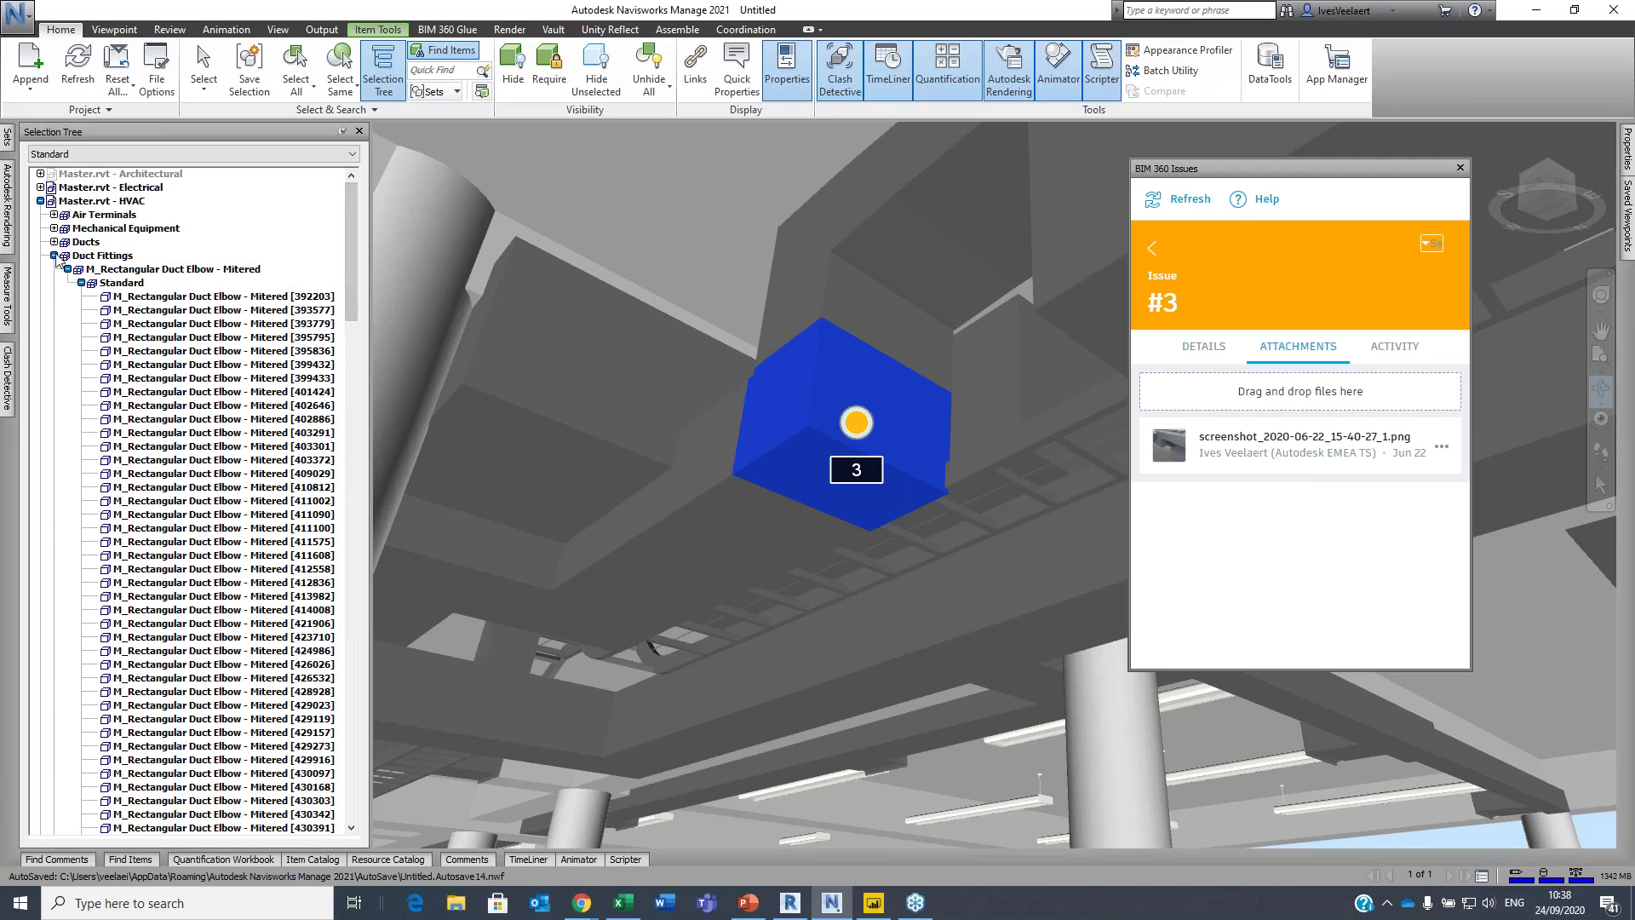
click(53, 256)
click(340, 131)
drag(596, 452, 640, 541)
scroll(651, 537, down, 10)
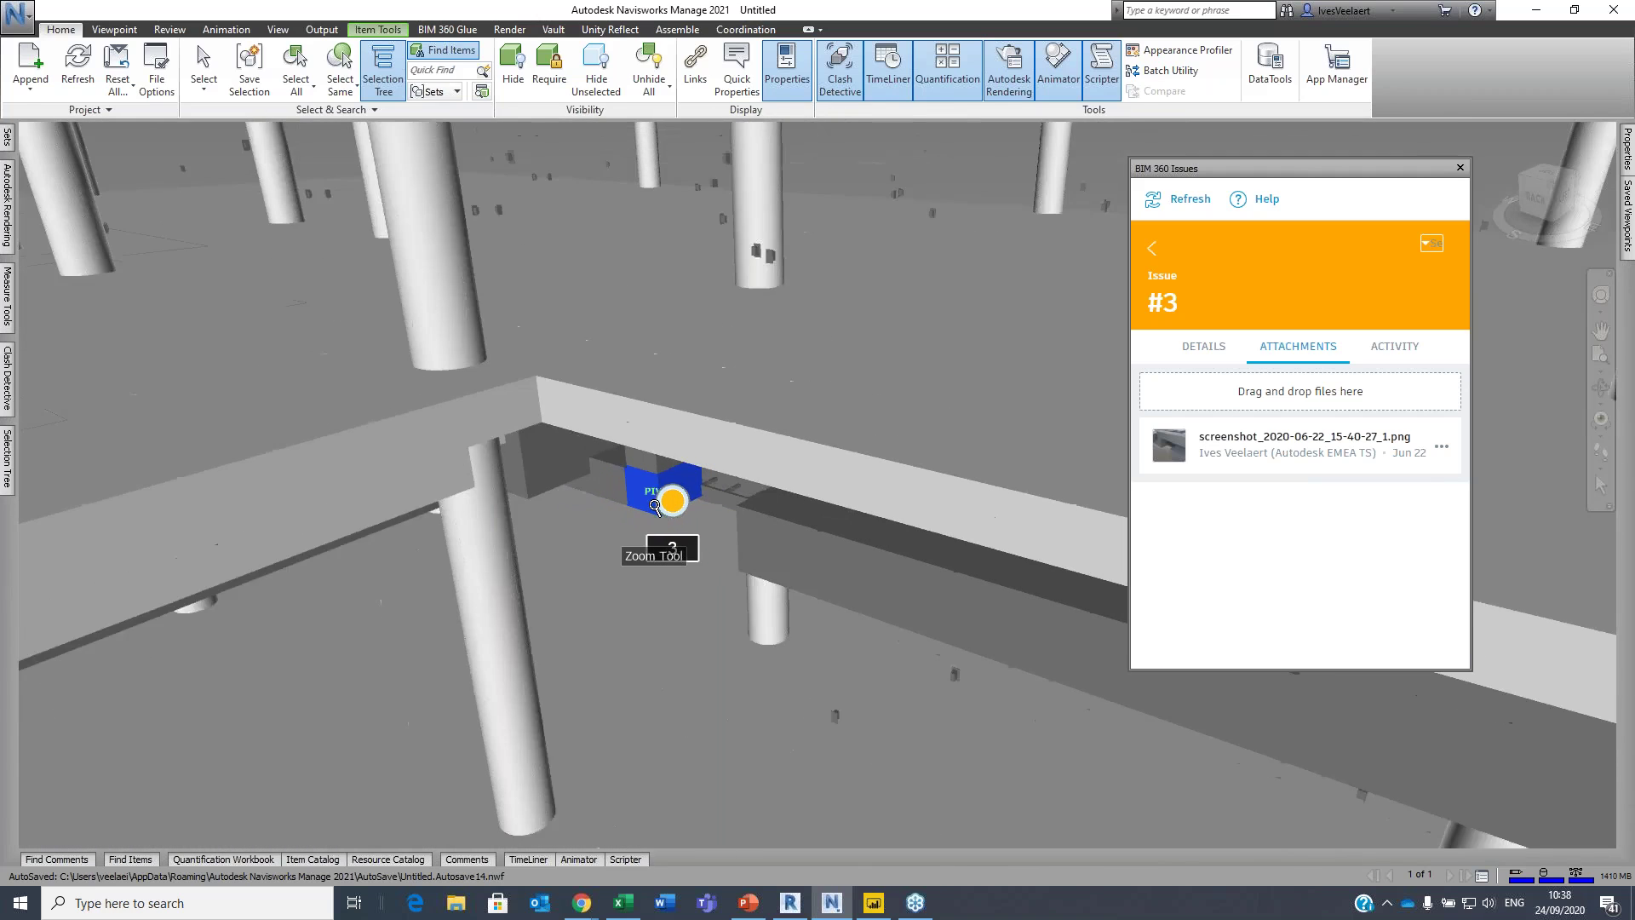
scroll(655, 506, down, 3)
scroll(654, 506, down, 4)
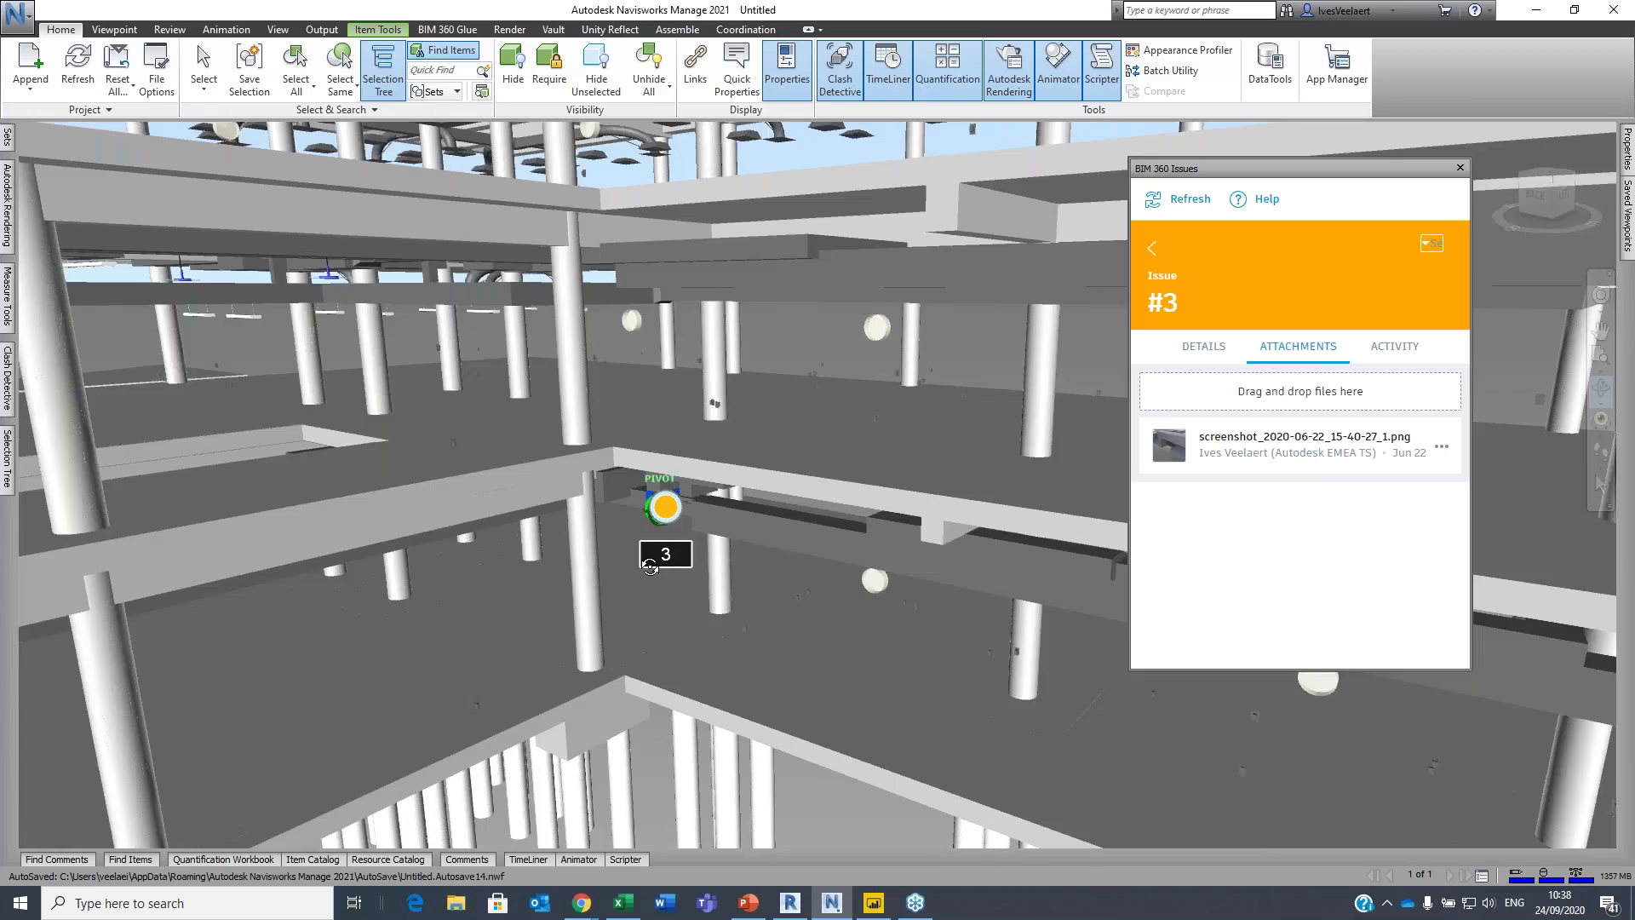
- Keep Clash Detective docked open and add a new clash test
mouse_move(22, 385)
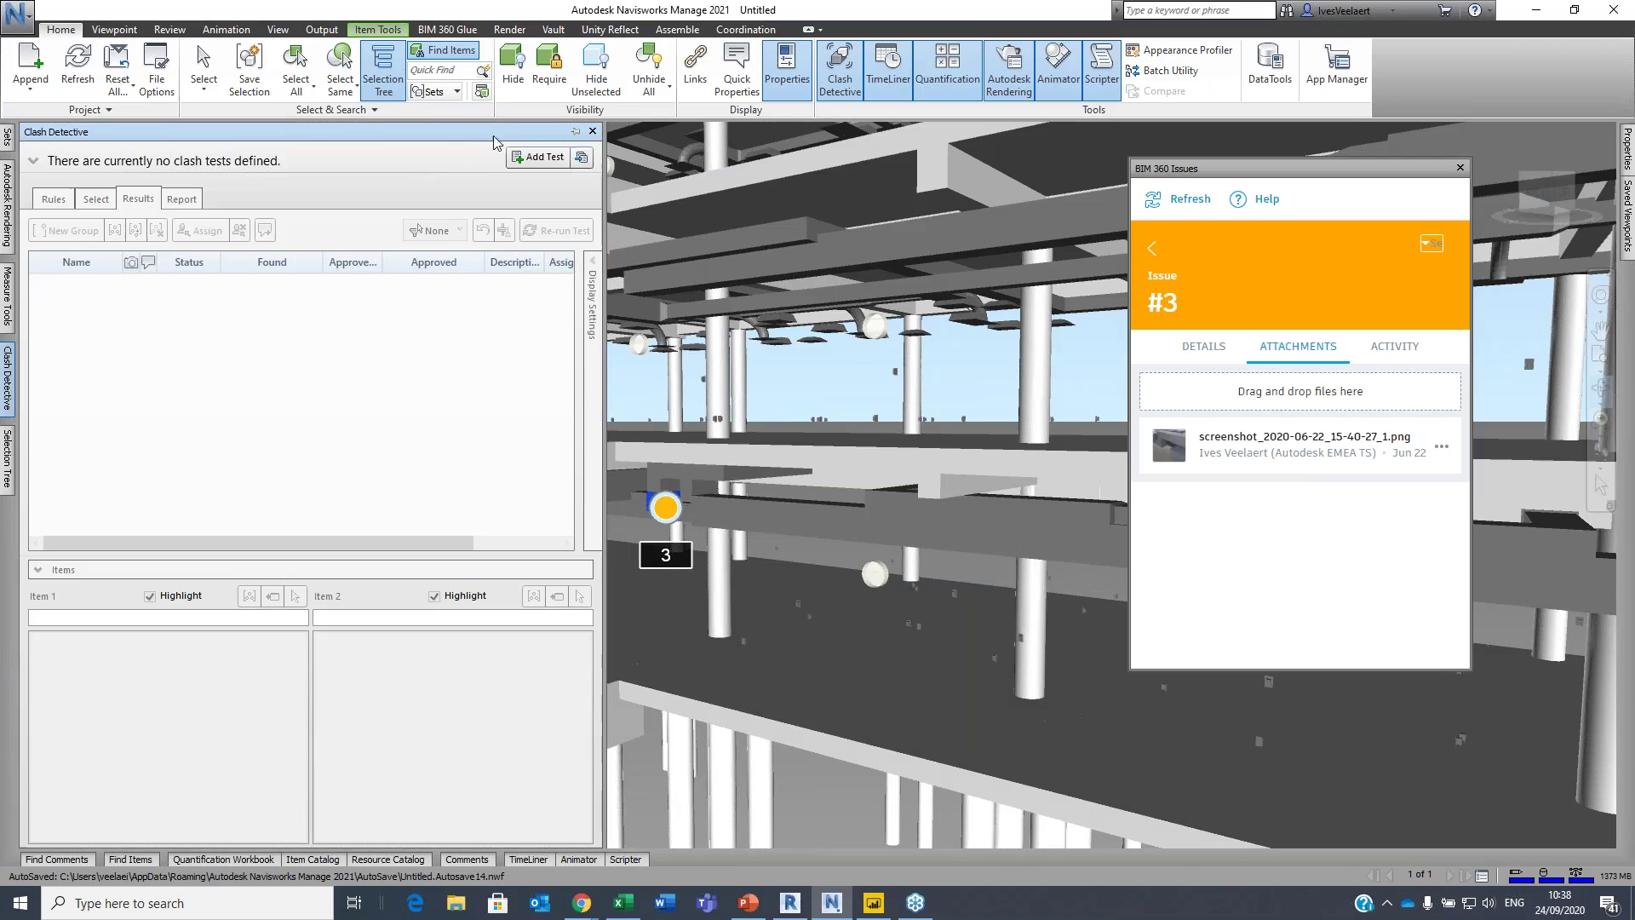
click(576, 132)
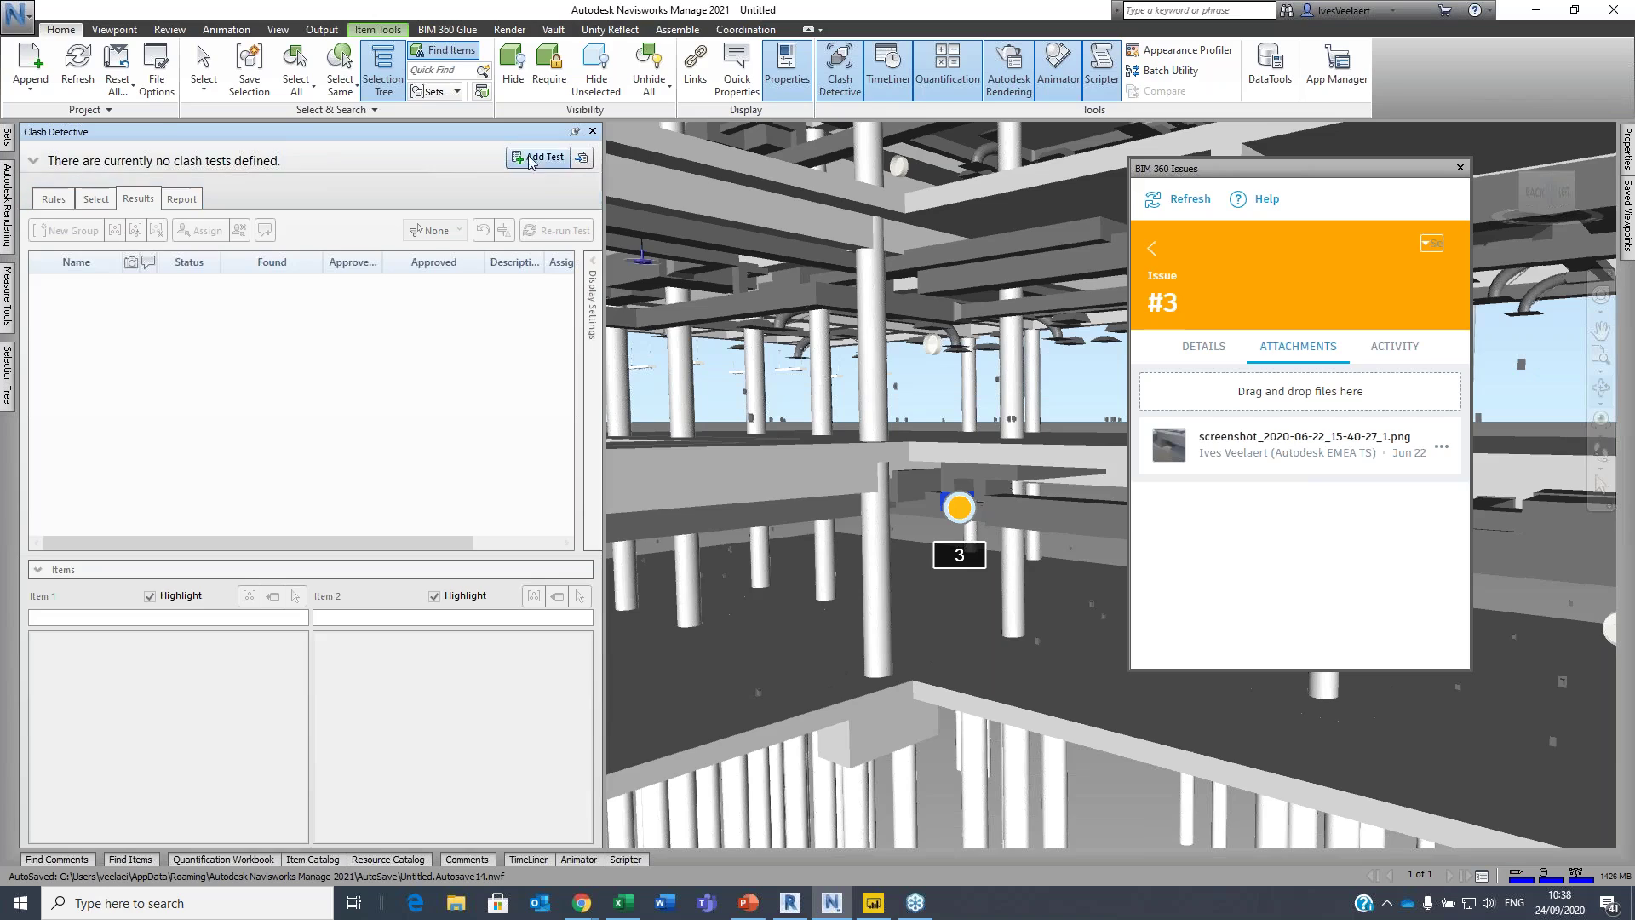
click(538, 157)
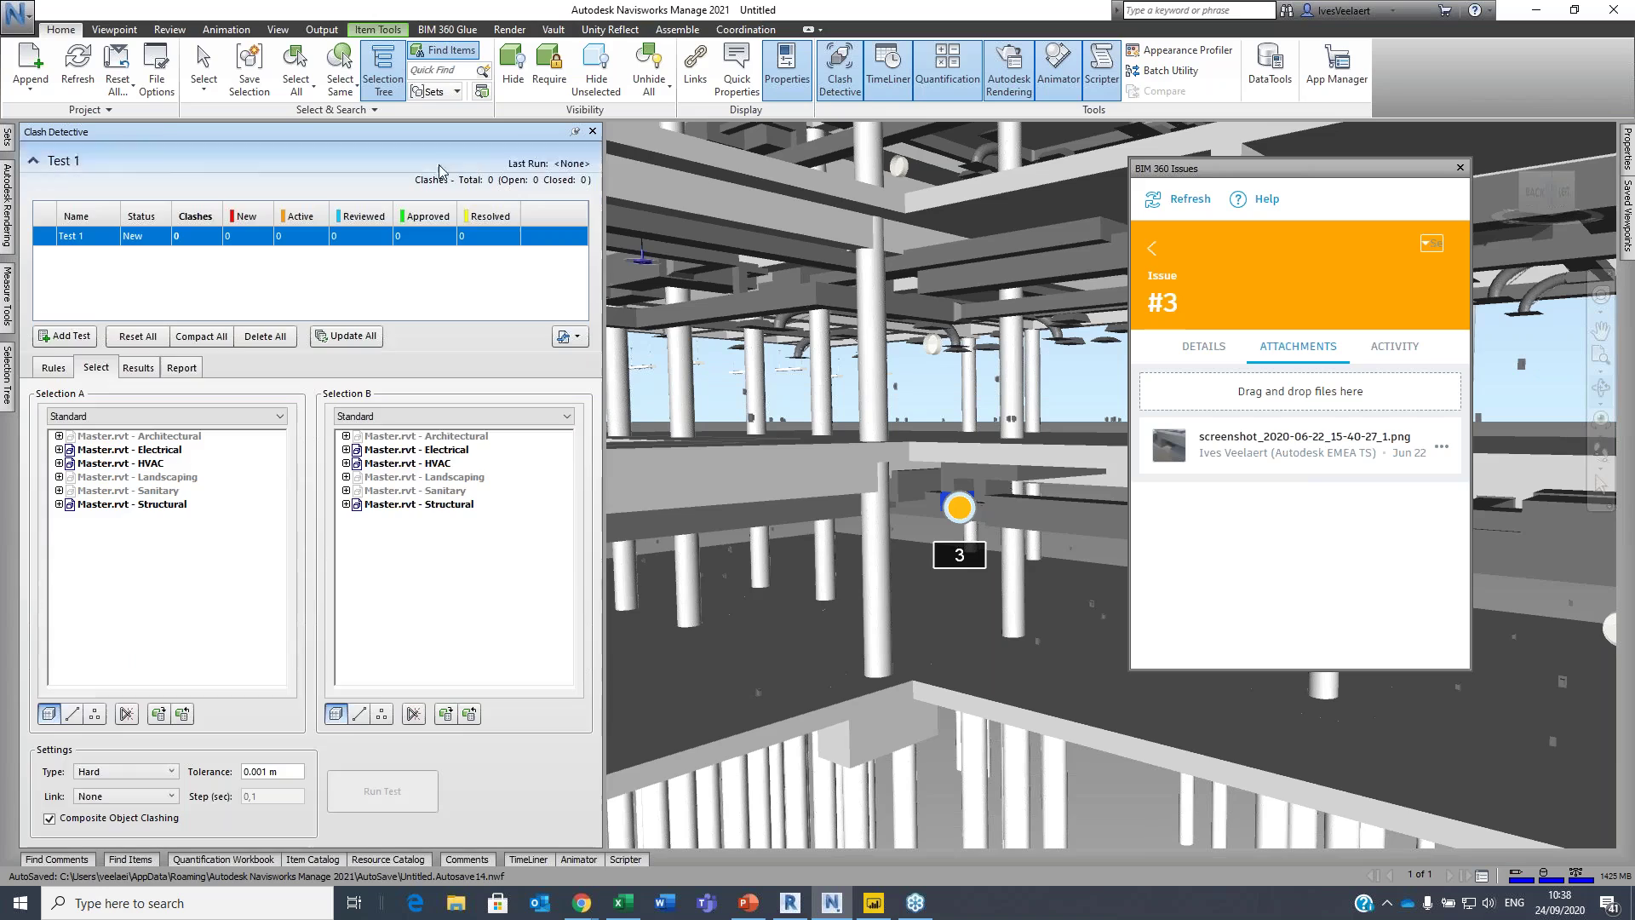
- Run the clash test with Master.rvt - HVAC as Selection A and Master.rvt - Electrical as Selection B
click(122, 464)
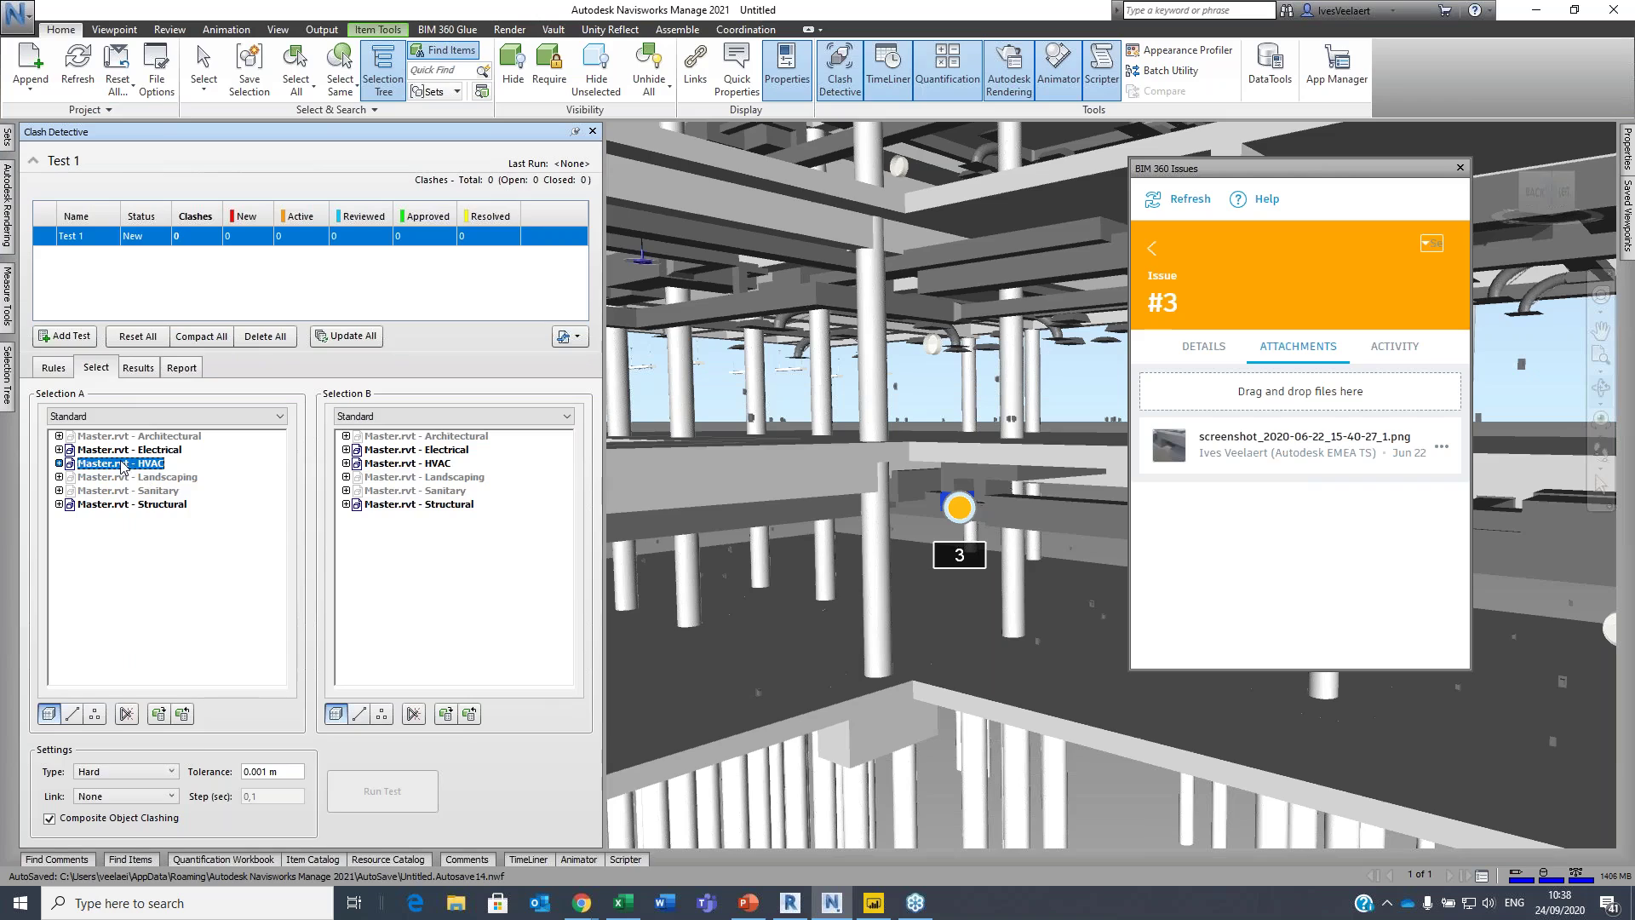
click(432, 451)
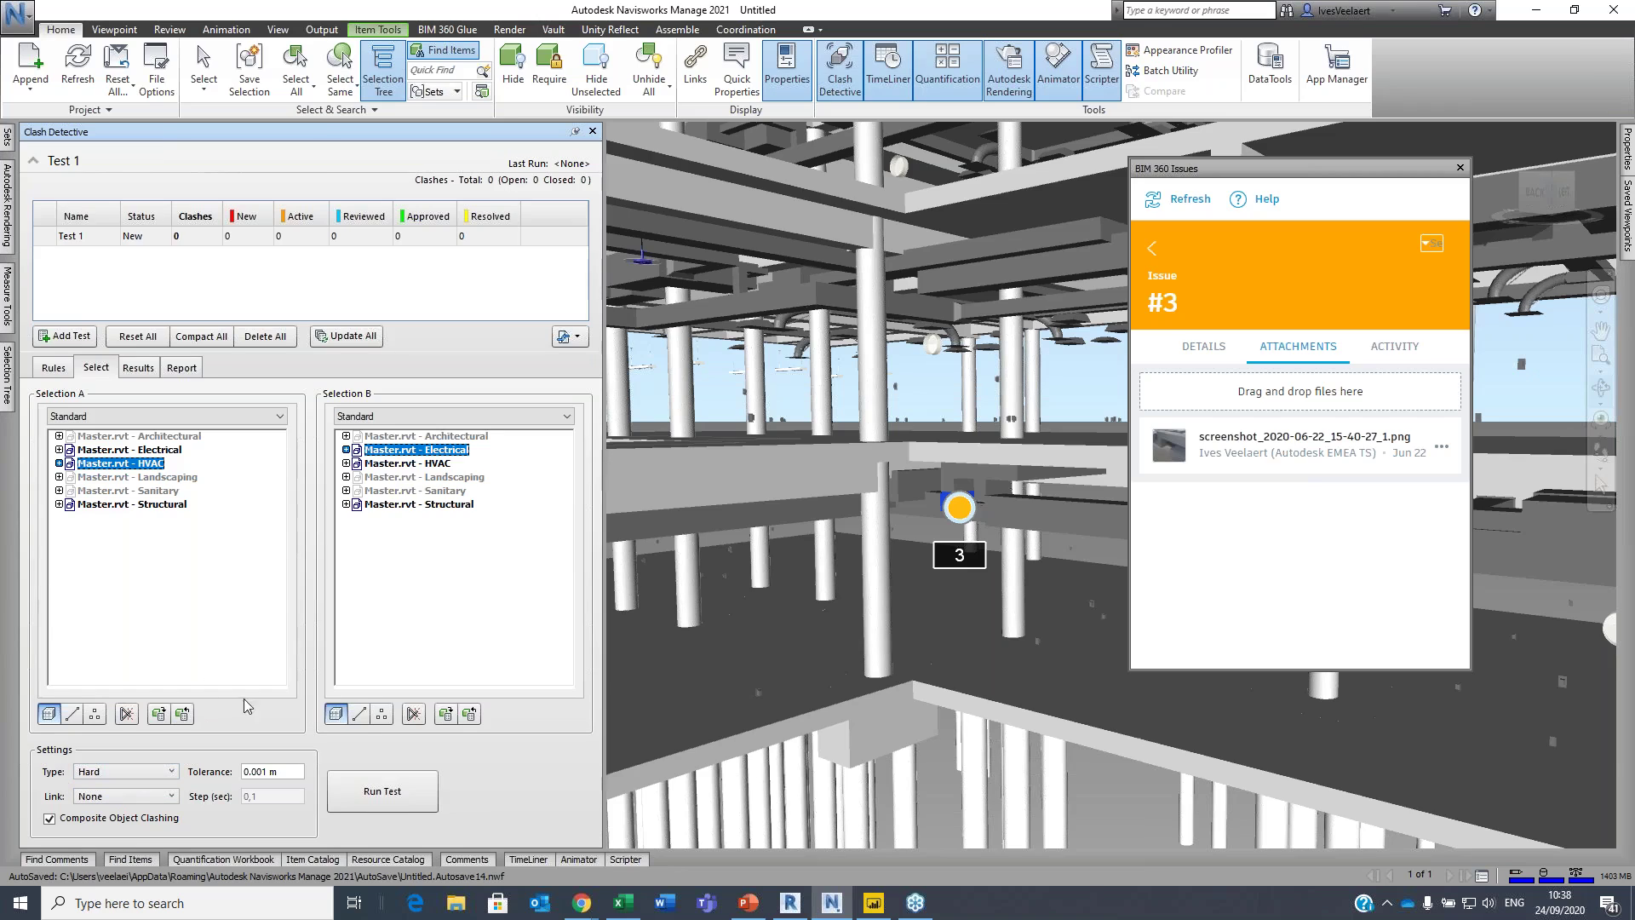
click(380, 791)
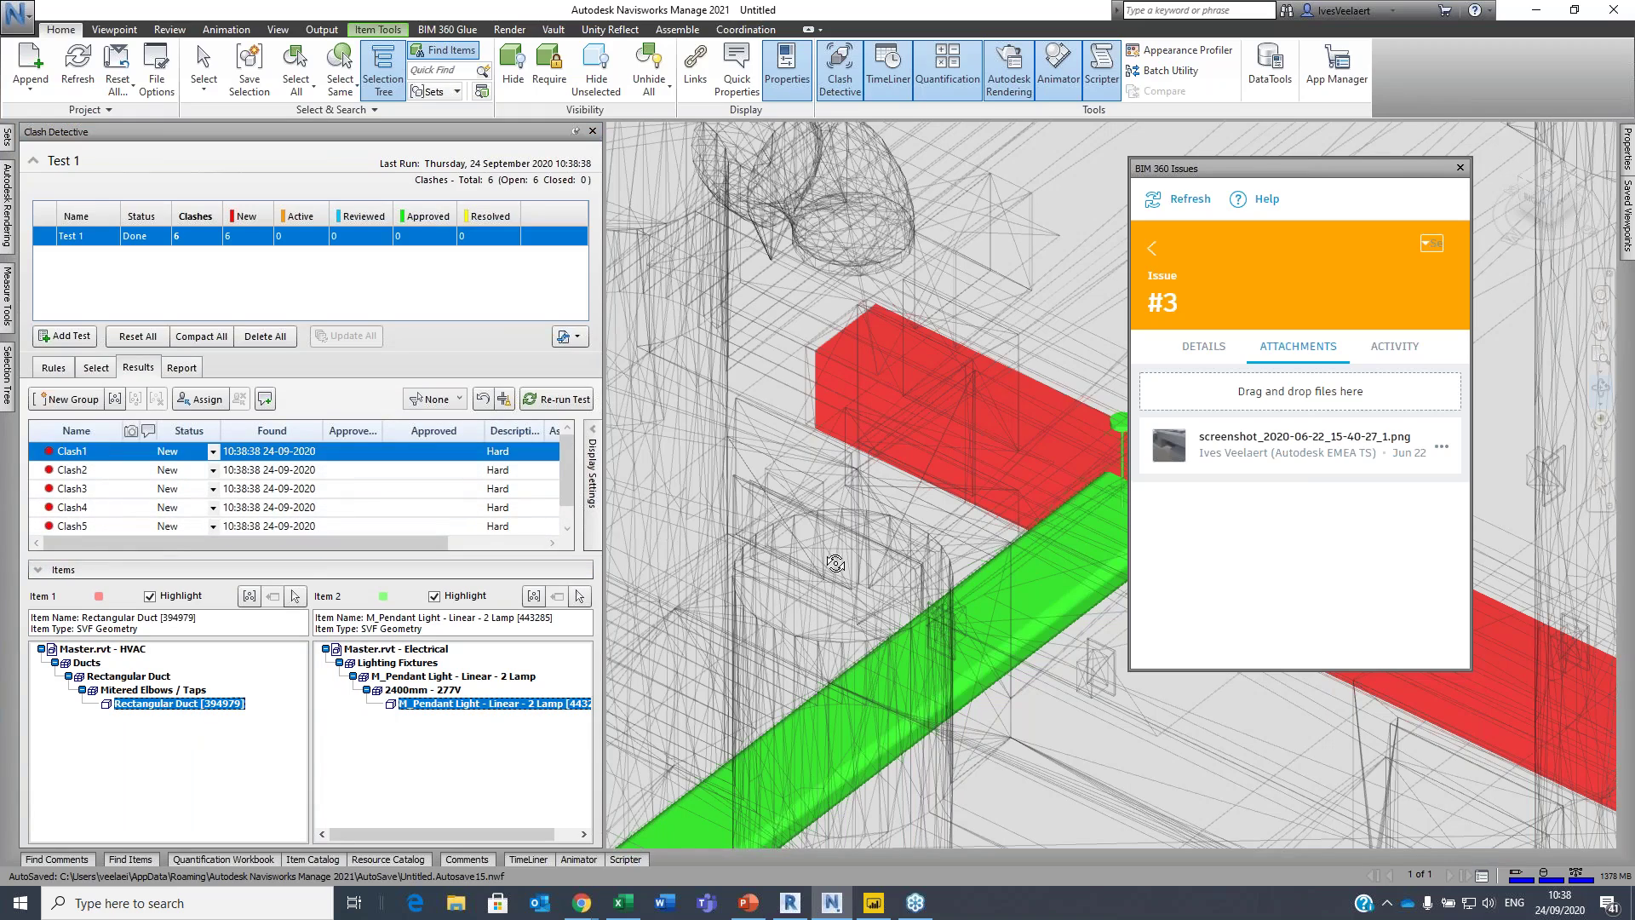
- Examine Clash1 and Clash2 between the rectangular duct and the pendant lights, moving the BIM 360 Issues window clear of the clash
mouse_move(836, 564)
shift+middle_down()
mouse_move(956, 427)
mouse_move(1005, 401)
shift+middle_up()
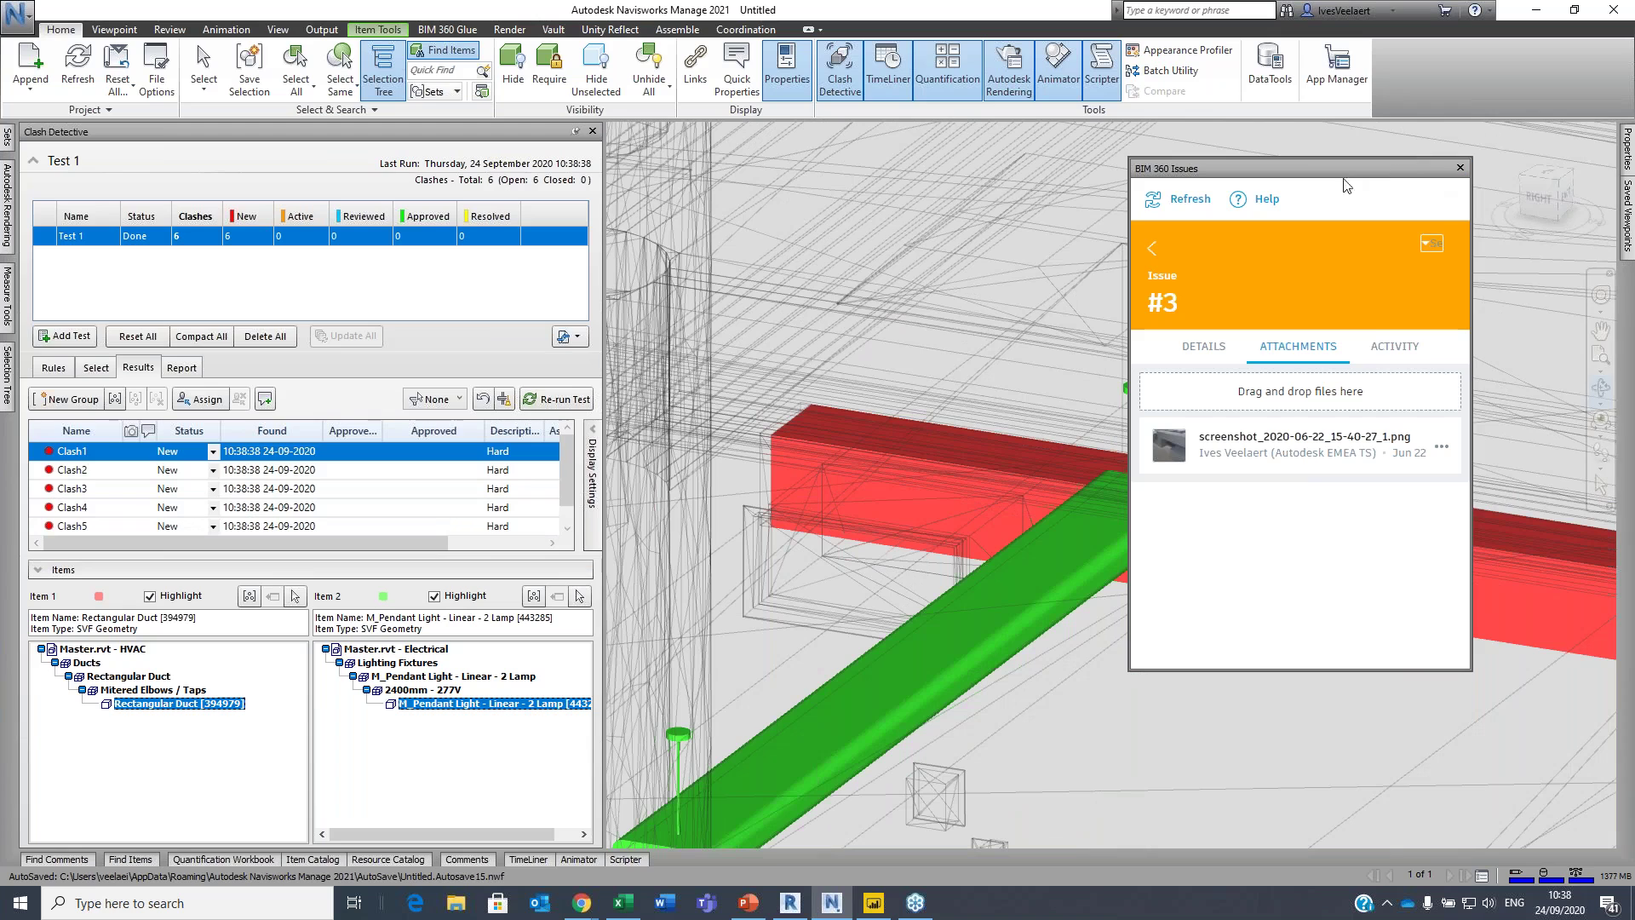
drag(1330, 176, 1428, 213)
scroll(850, 599, up, 3)
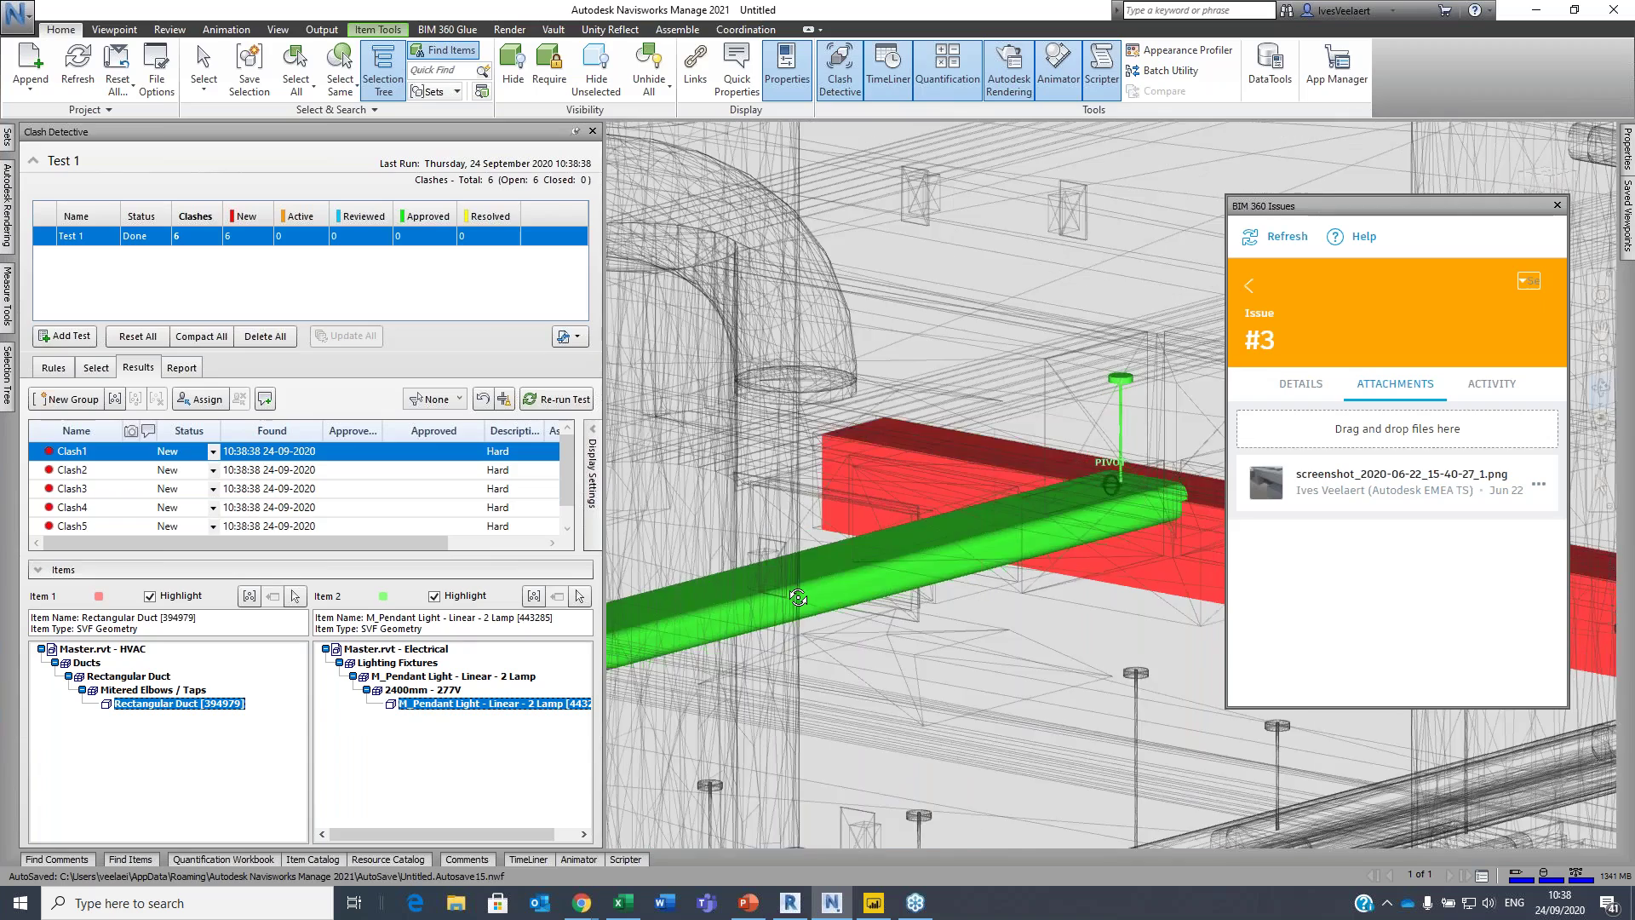
click(76, 471)
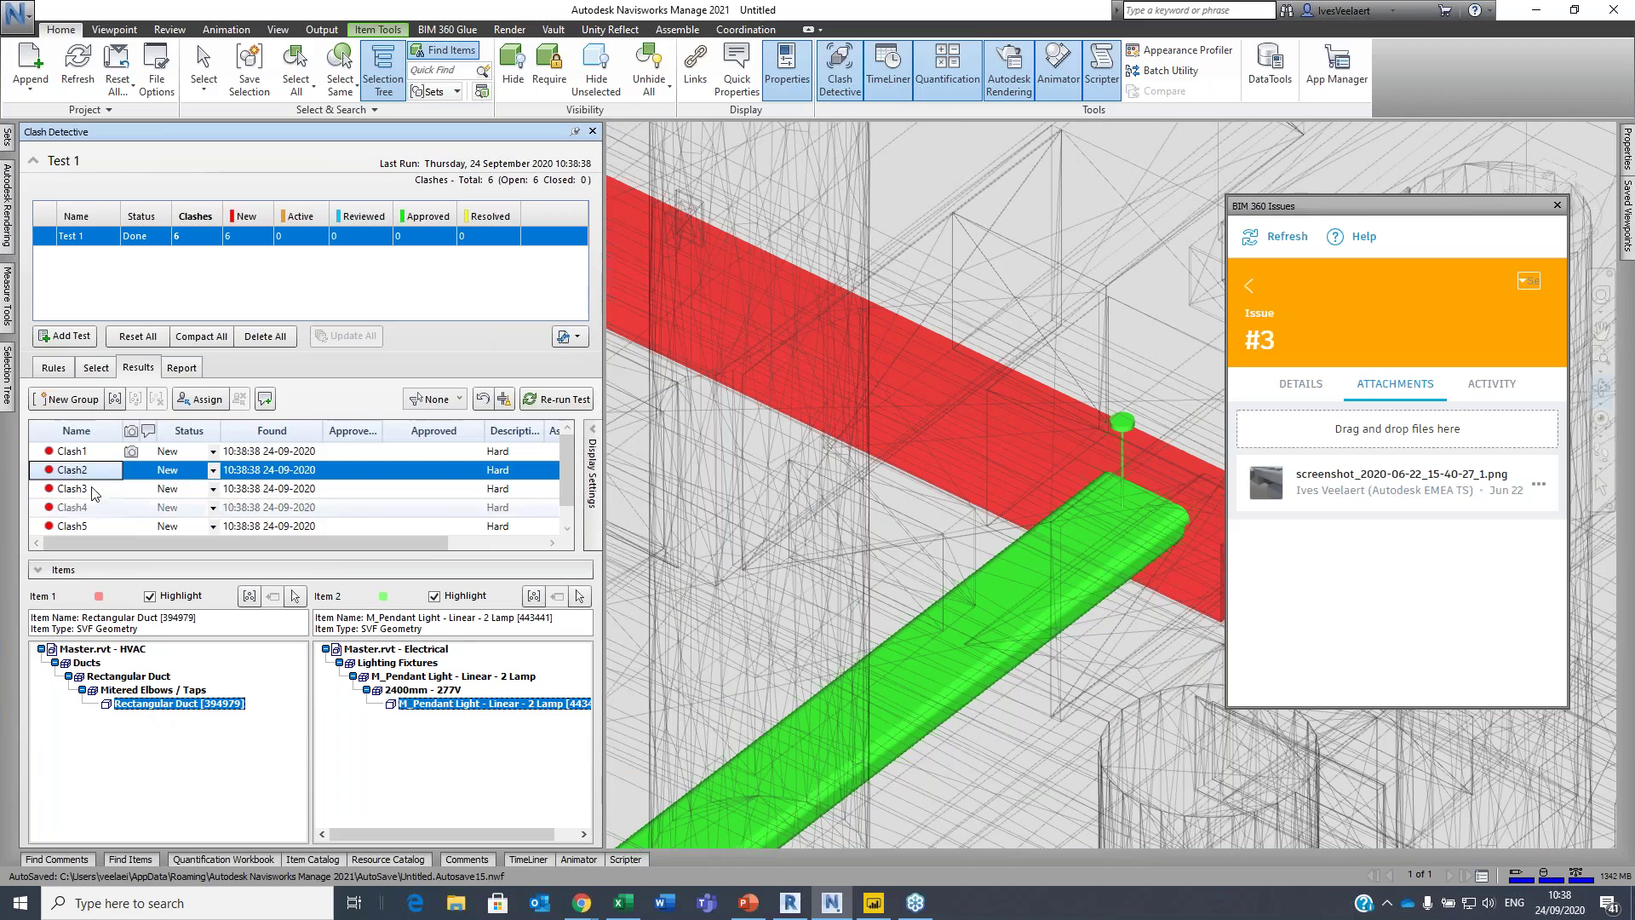
click(75, 452)
click(81, 473)
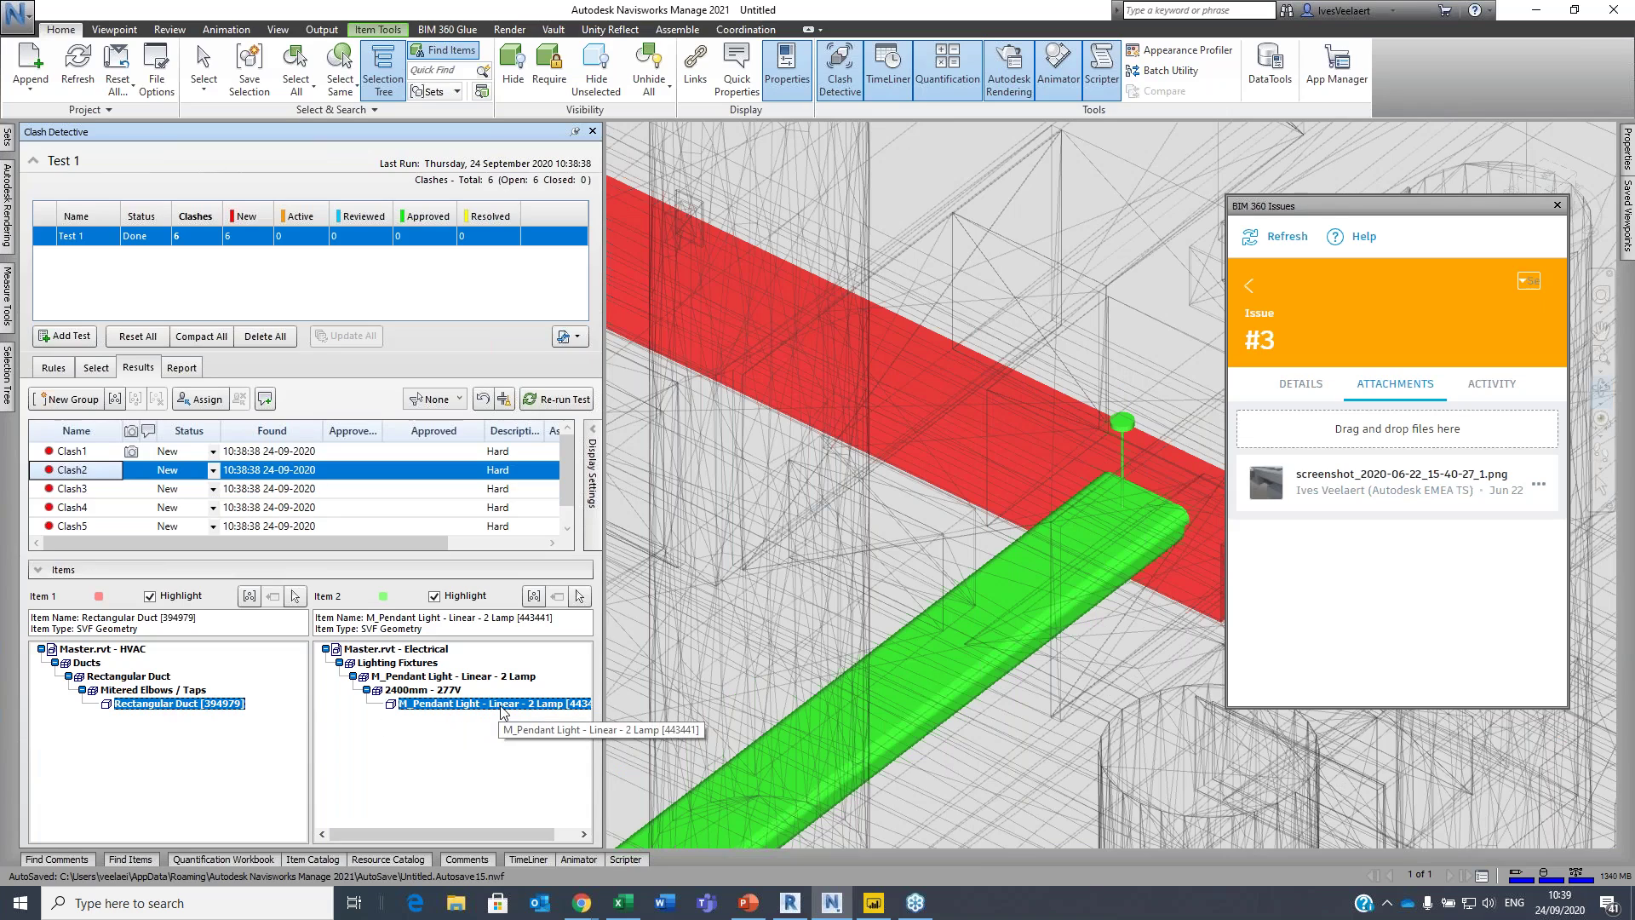
- Switch to BIM 360 Model Coordination in Chrome, inspect the HVAC–Electrical clashes of Rectangular Duct [394979], and return to Navisworks
click(581, 903)
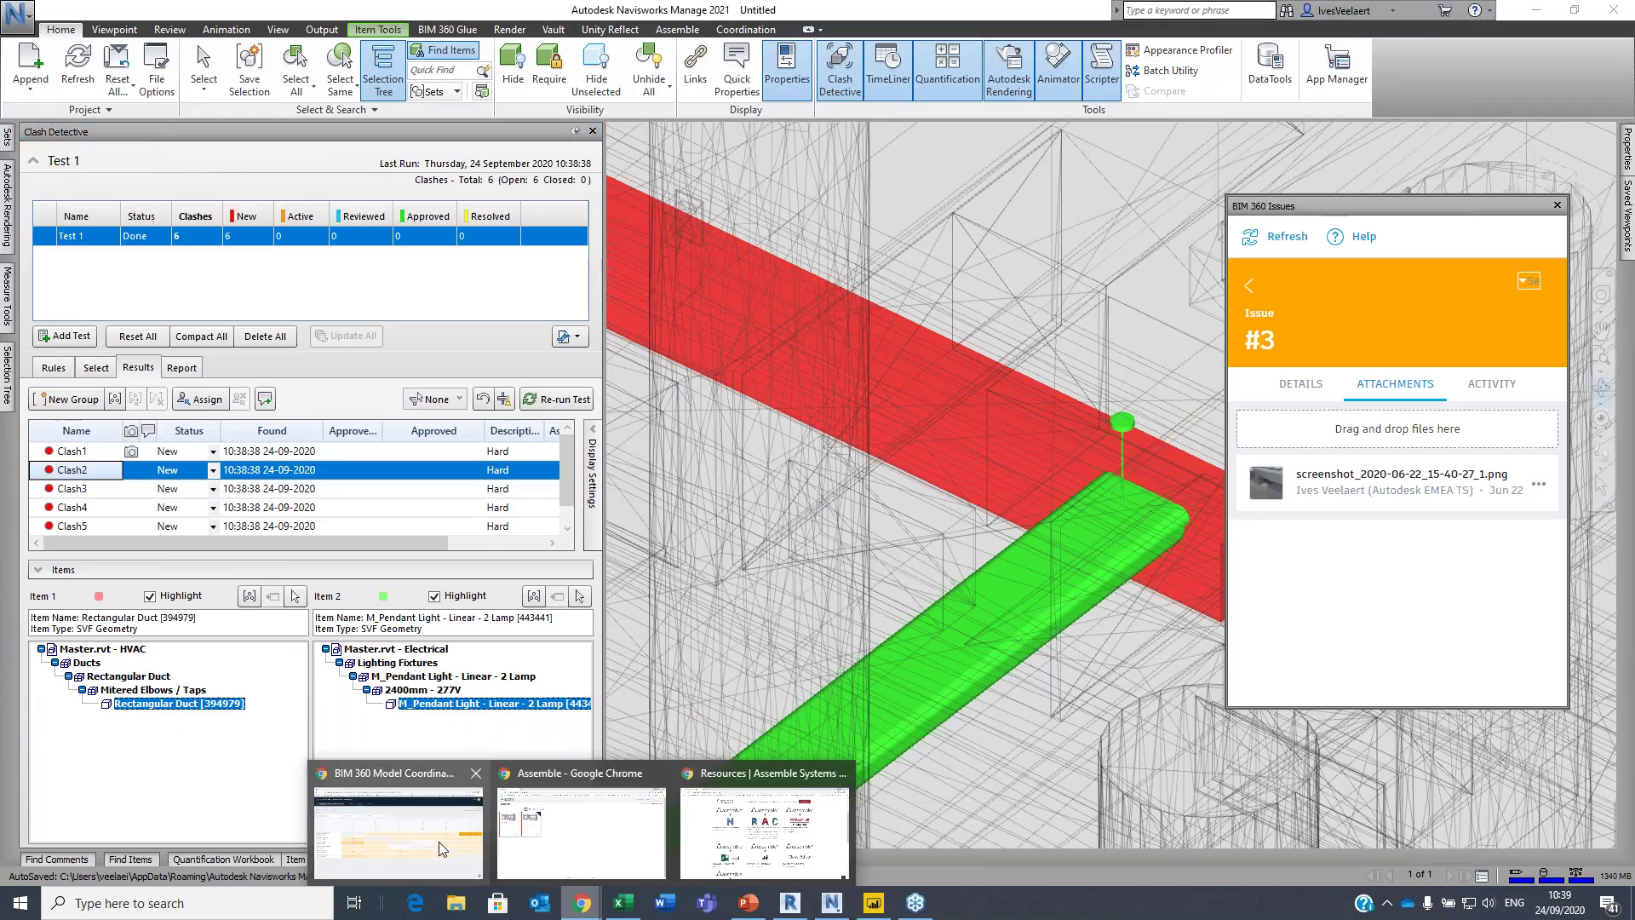
click(438, 842)
click(608, 542)
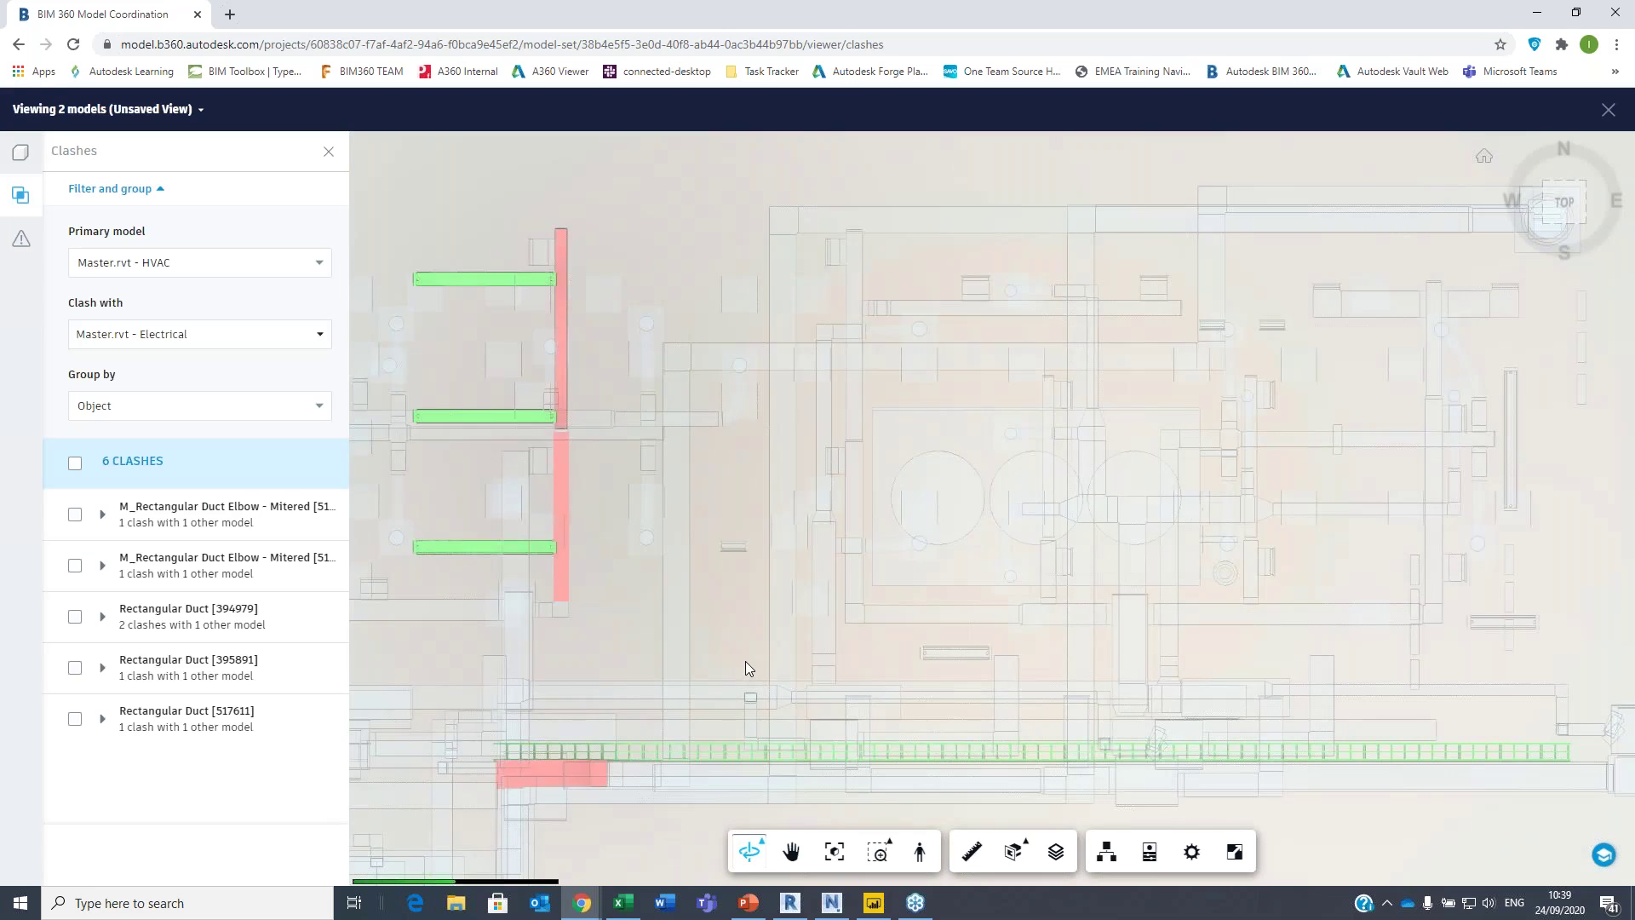
click(162, 612)
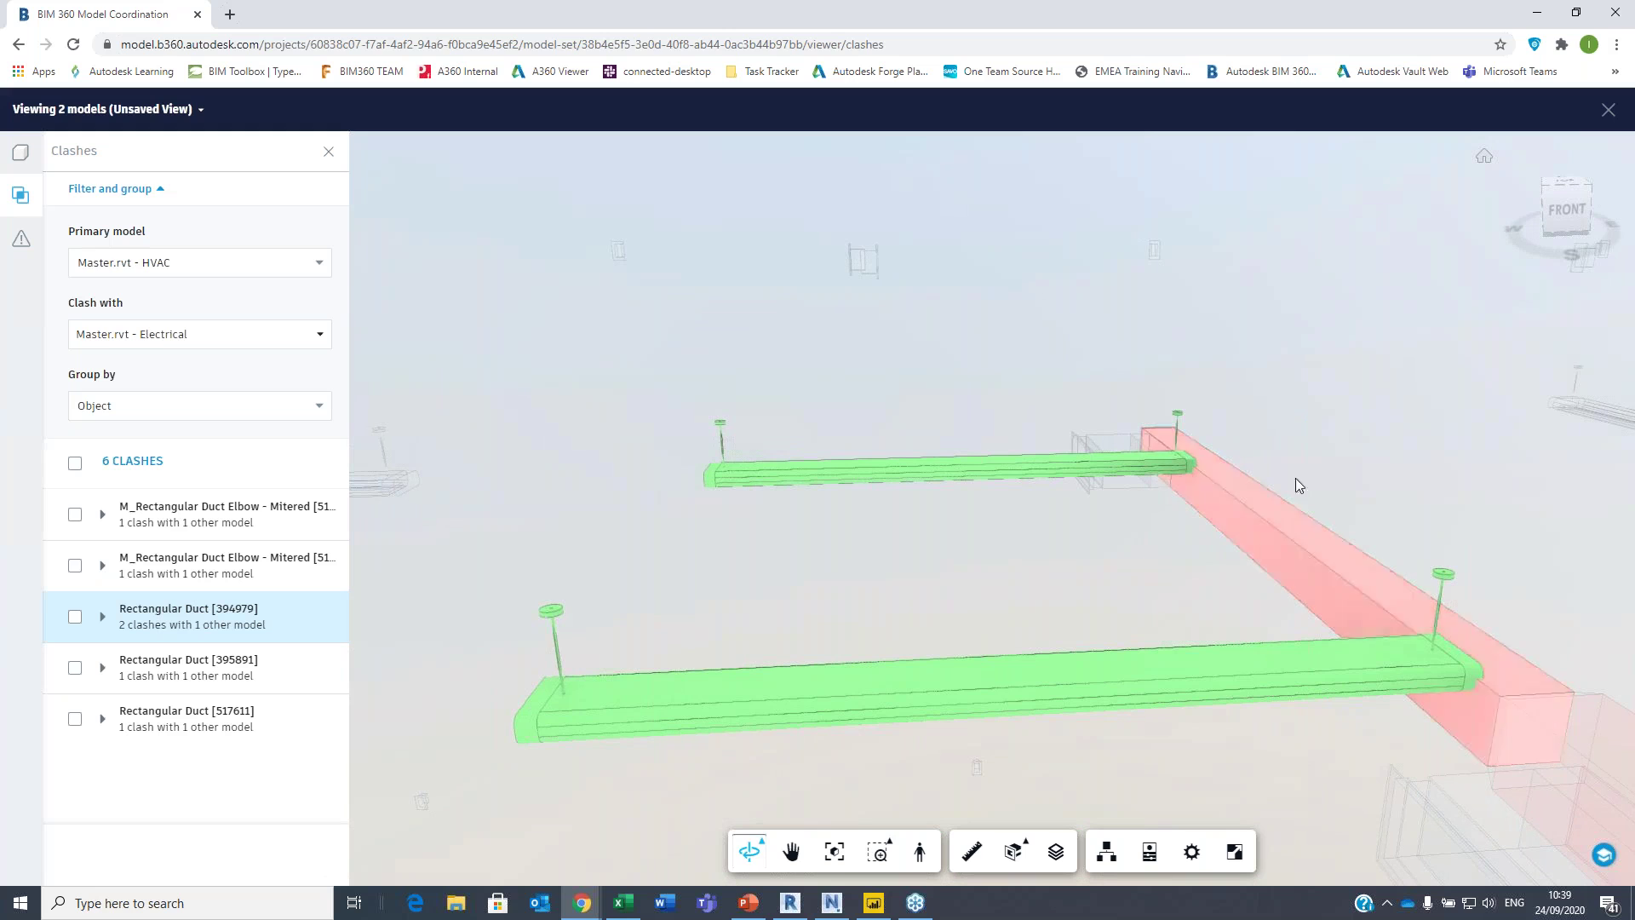
click(1540, 13)
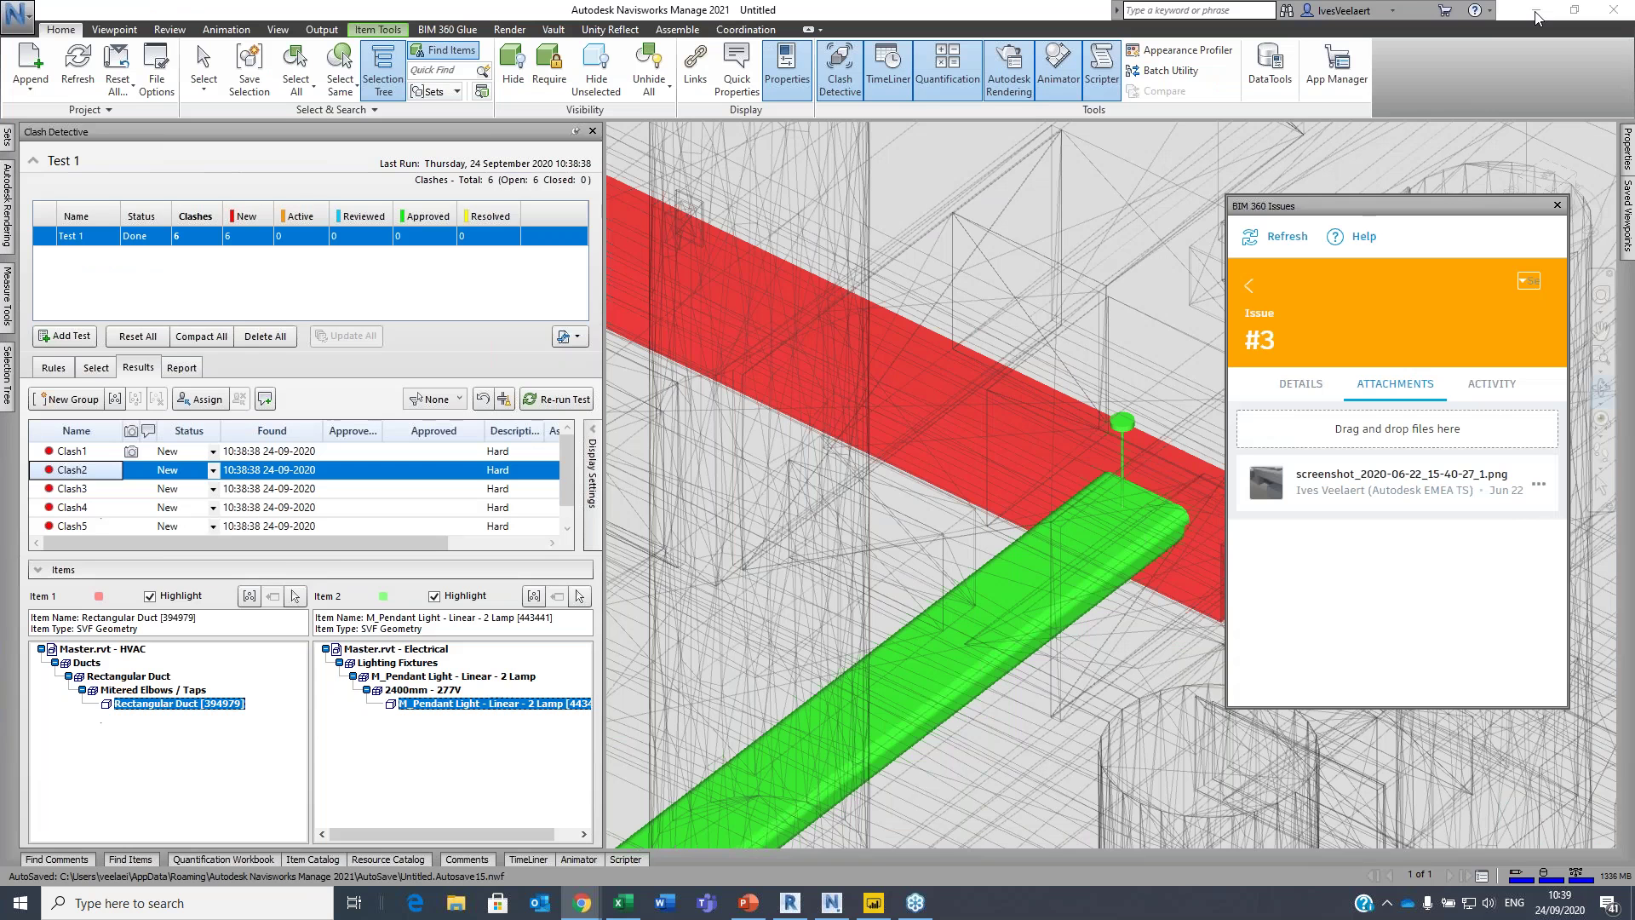
- Group the clashes involving Rectangular Duct [394979] and check Clash1 and Clash2 within the group
right_click(165, 712)
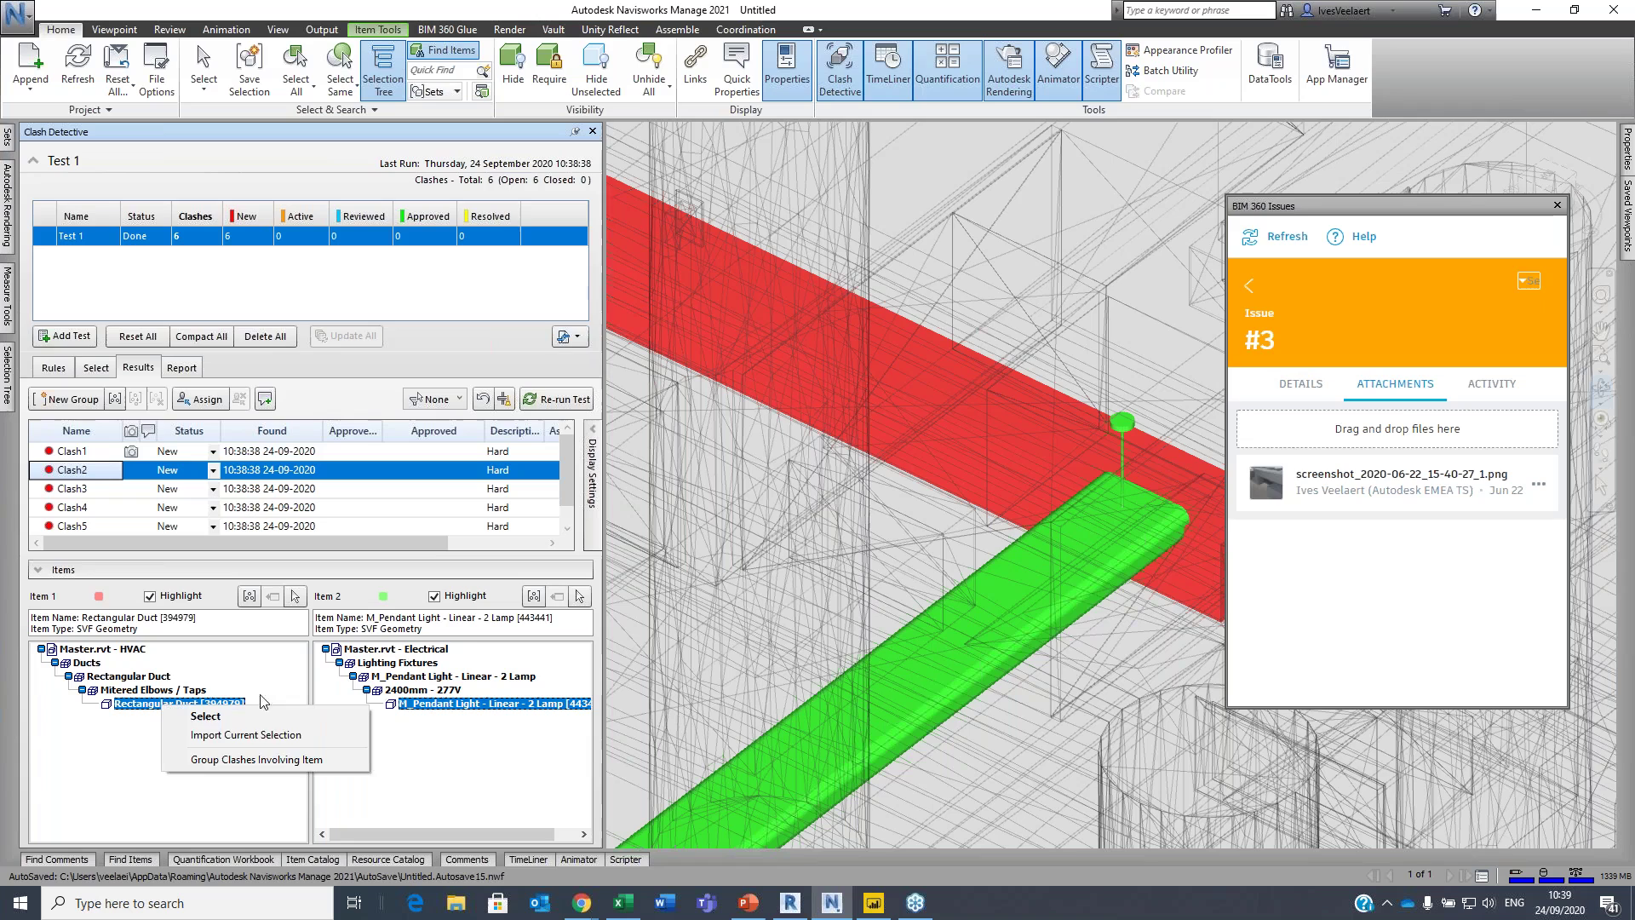
click(247, 759)
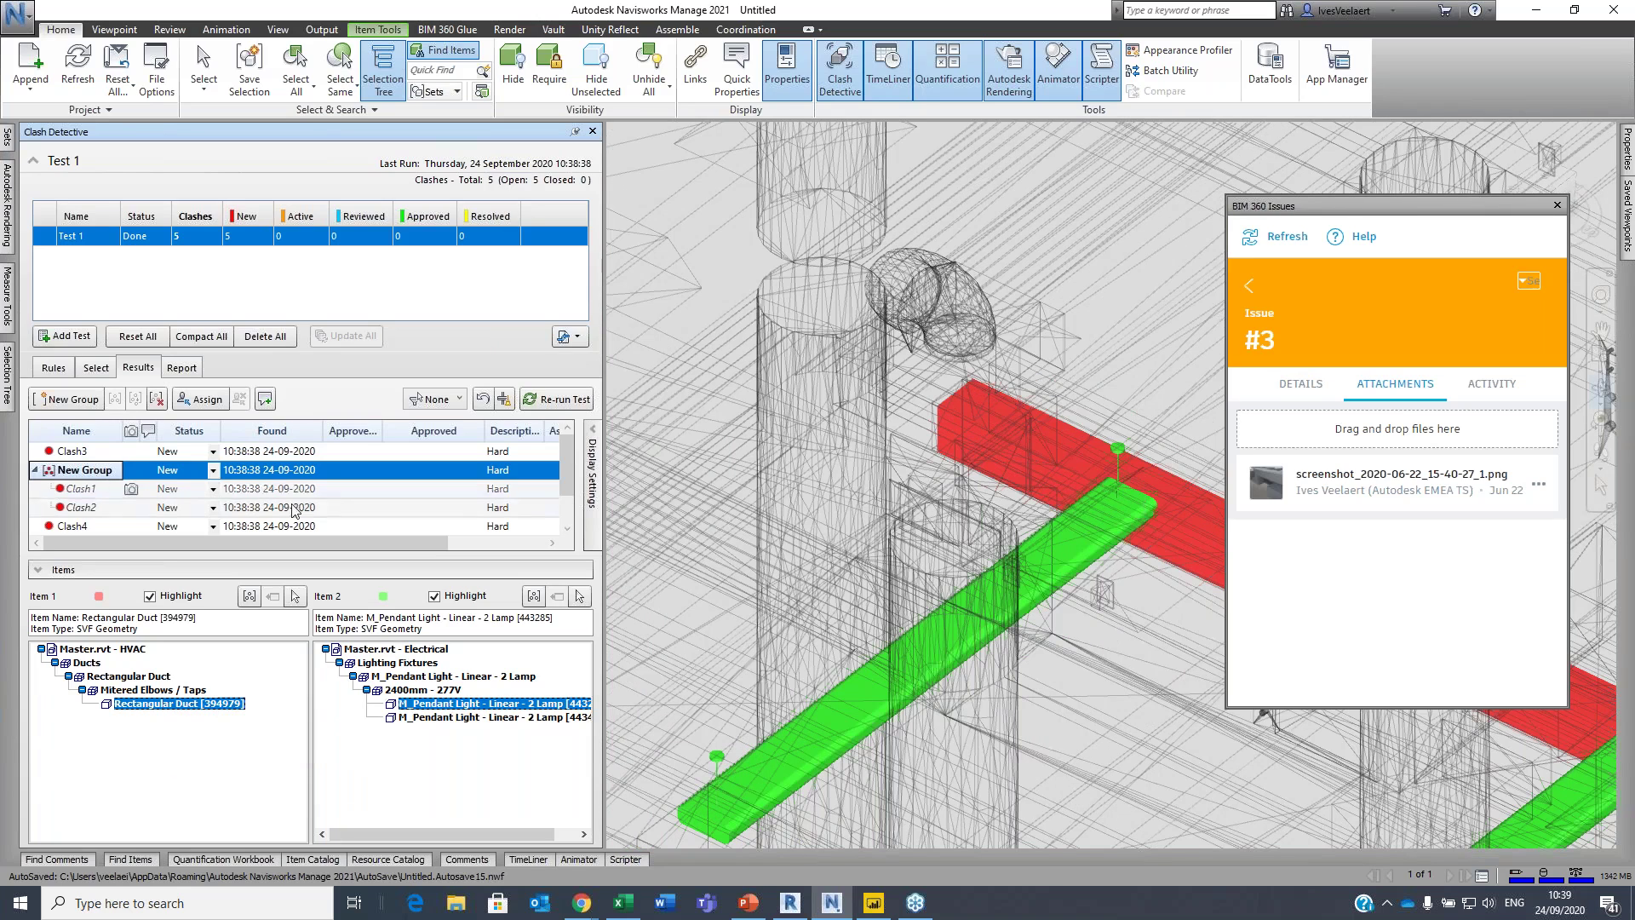
click(75, 494)
click(79, 507)
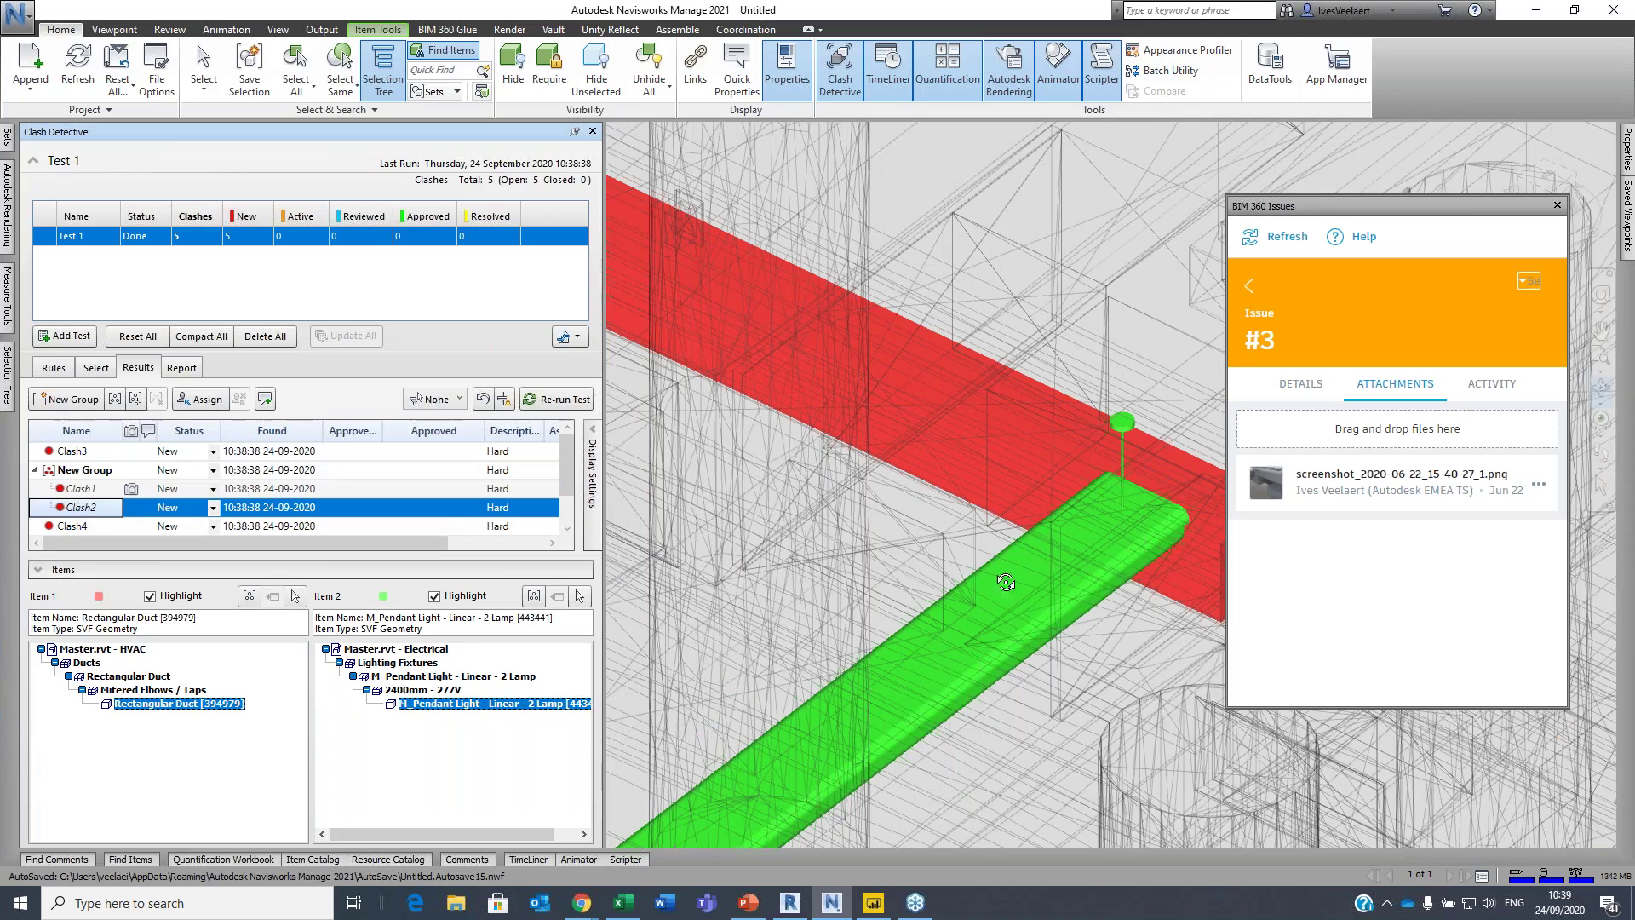
- Examine Clash4 between the mitered duct elbow and the ladder cable tray, and go back to the BIM 360 issues list
key(Down)
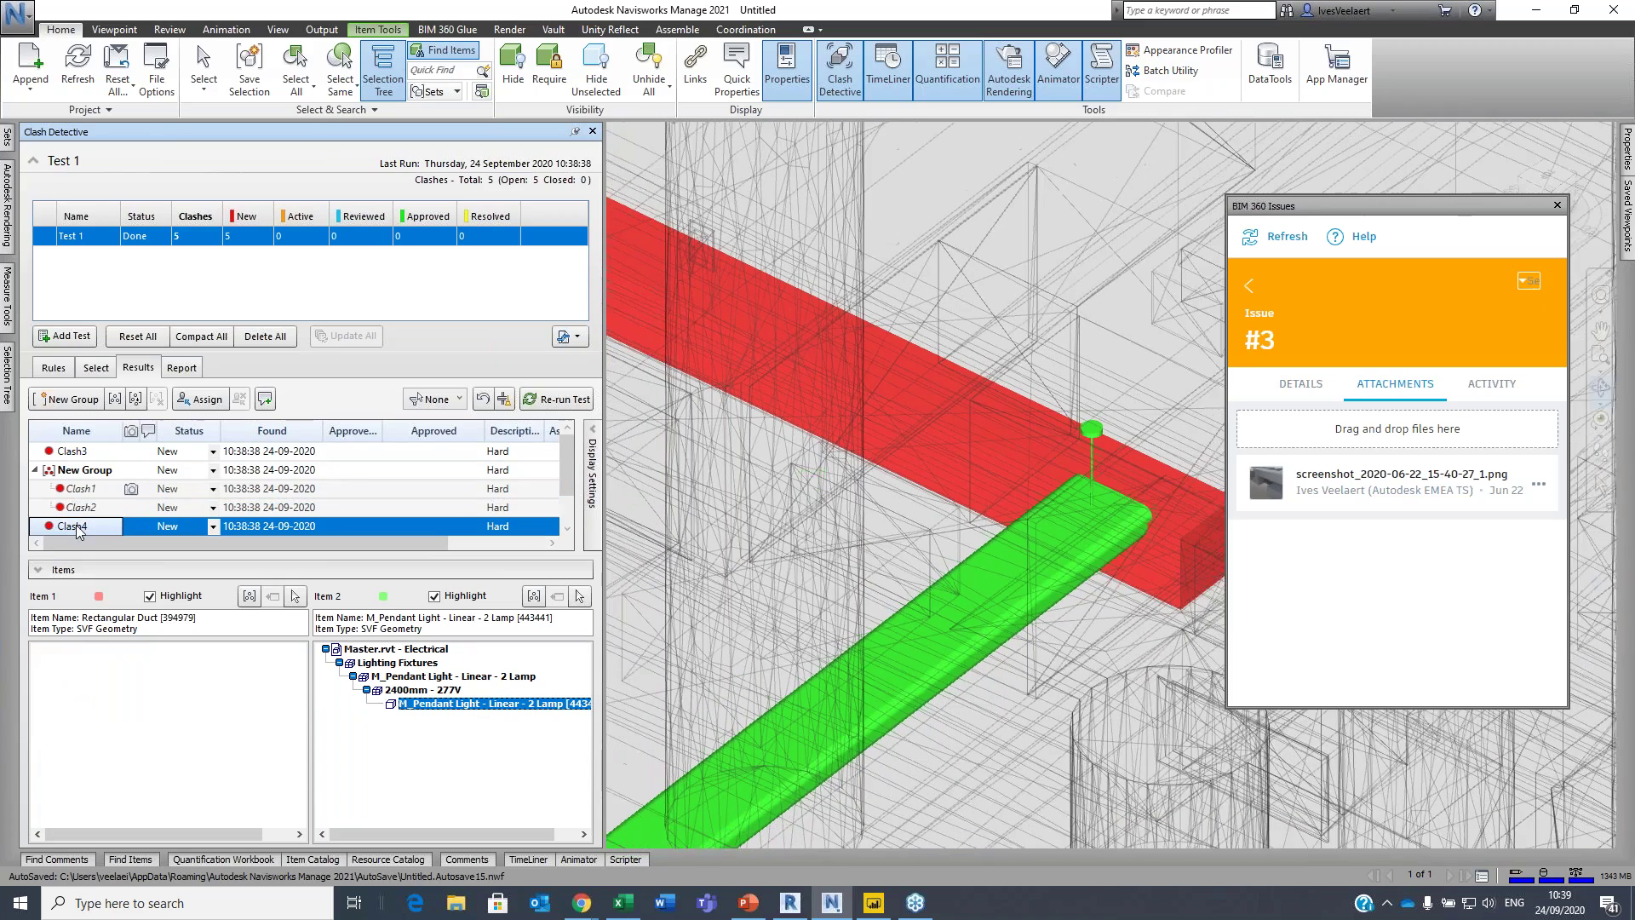
drag(814, 529, 986, 505)
scroll(986, 505, up, 1)
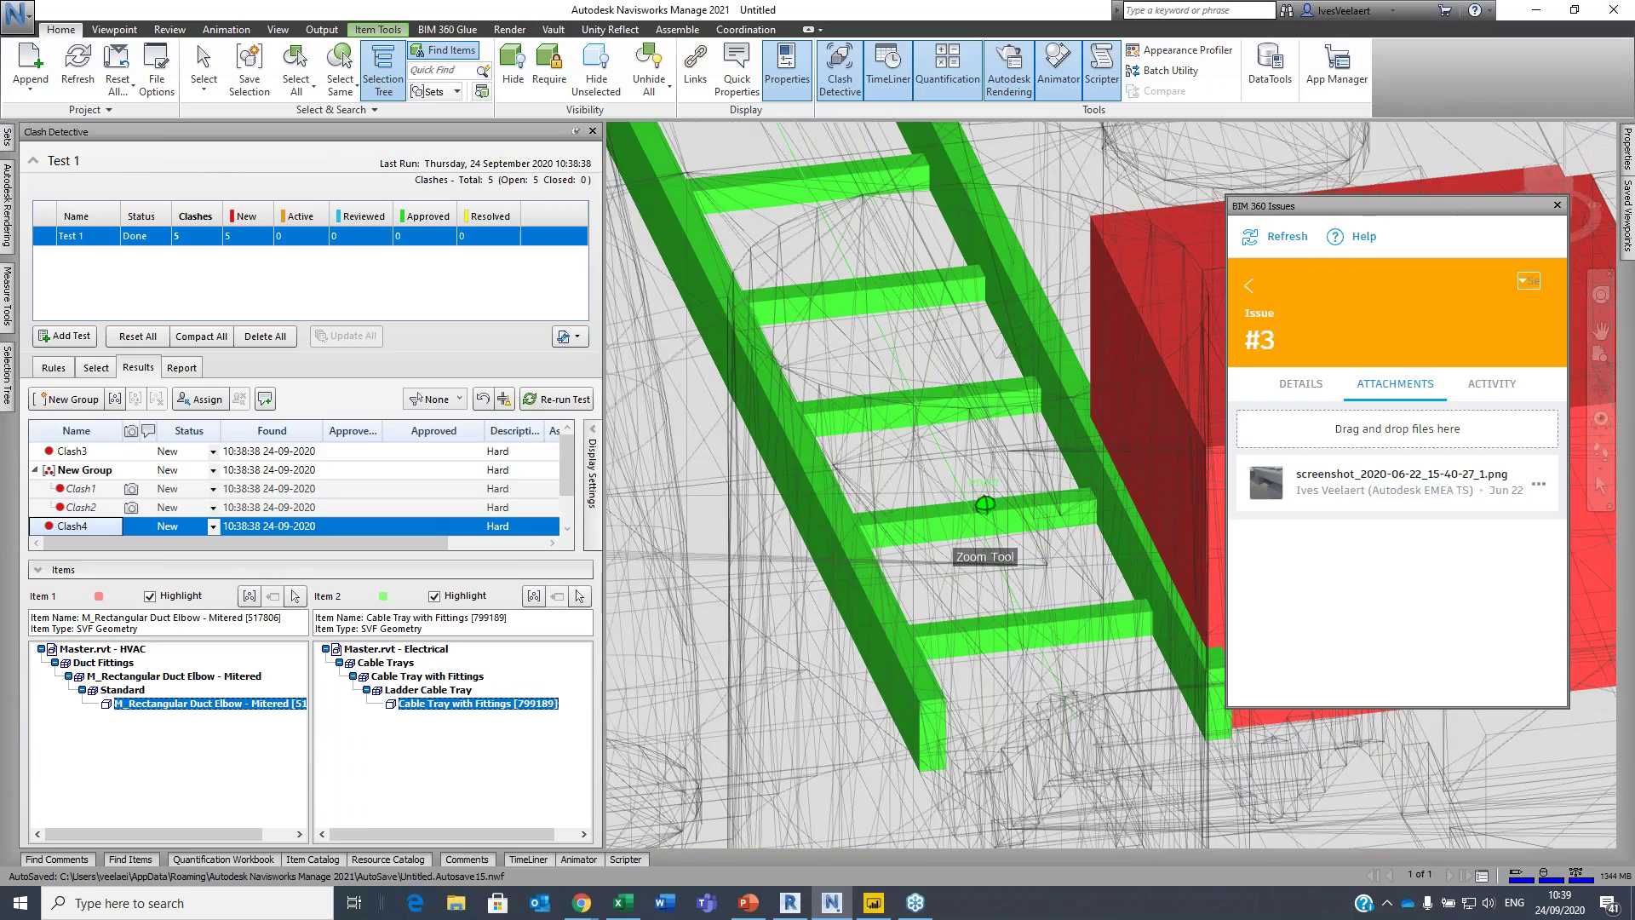
scroll(986, 505, down, 2)
click(1248, 285)
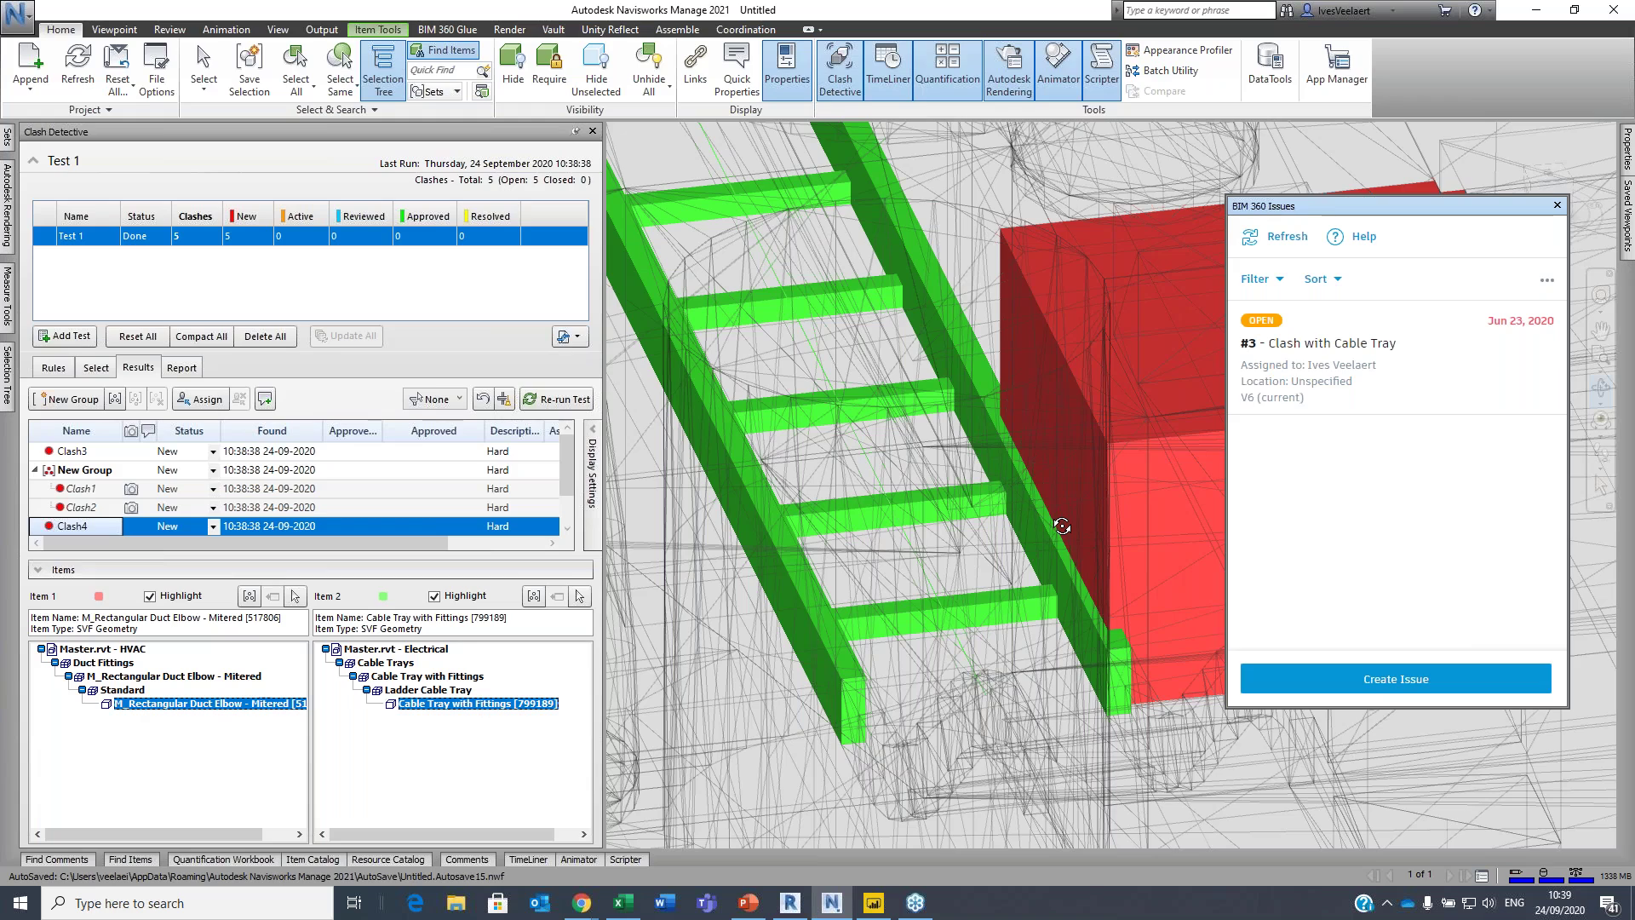
- Auto-hide Clash Detective, switch to File Explorer and open the BIM 360 drive
click(575, 132)
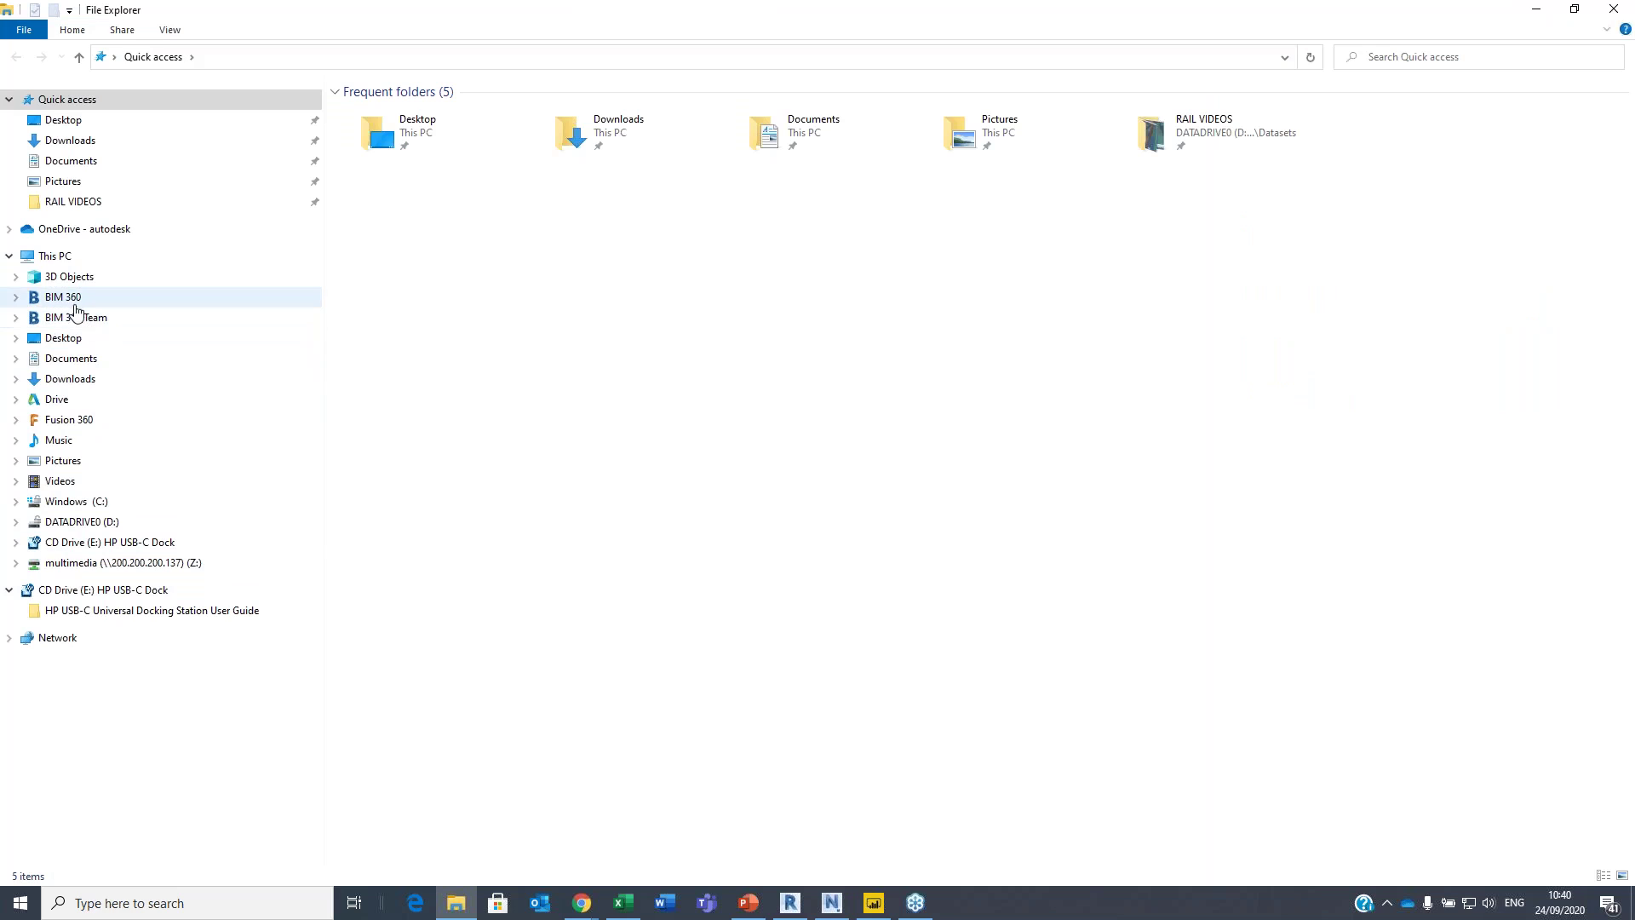
click(76, 308)
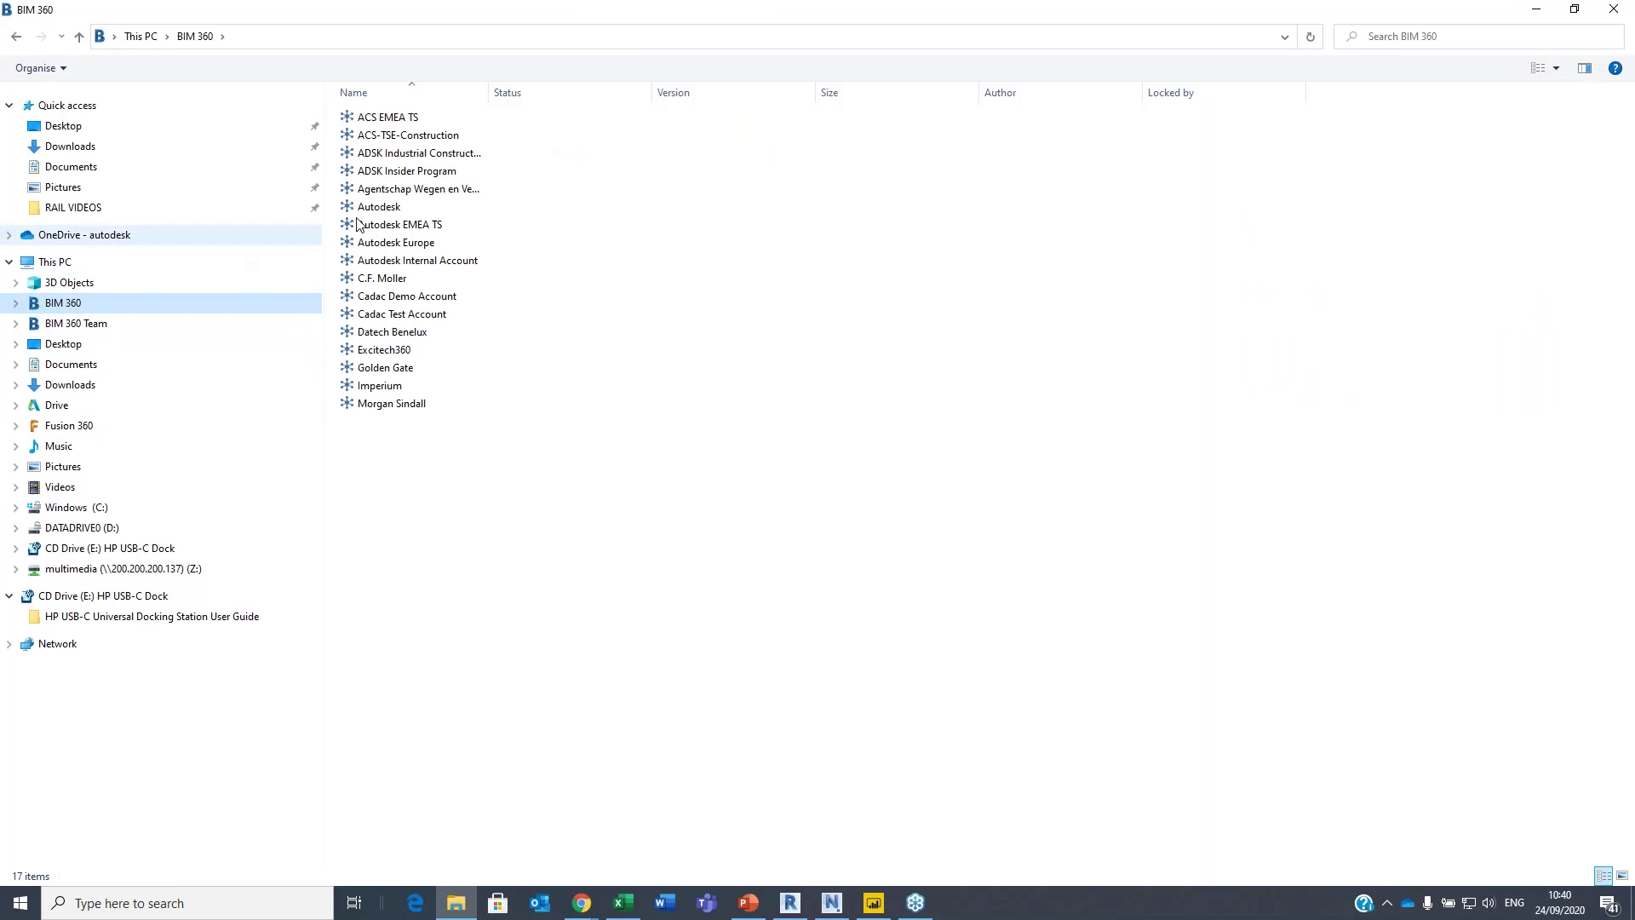
- Browse the BIM 360 drive through Autodesk EMEA TS and BIM 360 FY21 to the contents of the Project Files folder
click(407, 228)
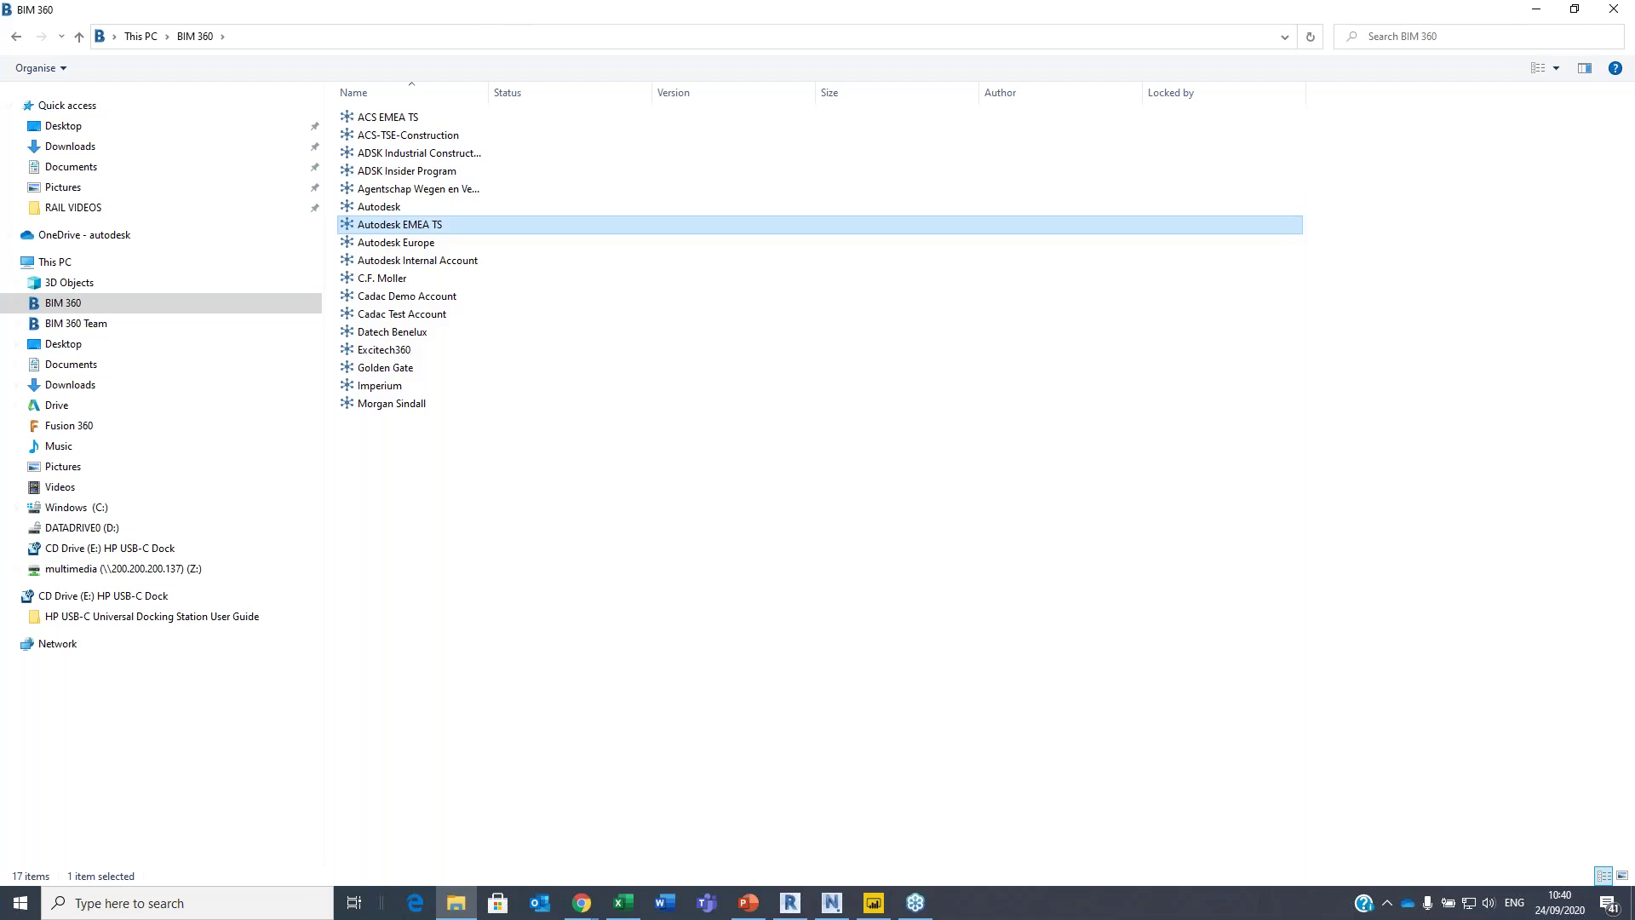
double_click(409, 224)
click(412, 210)
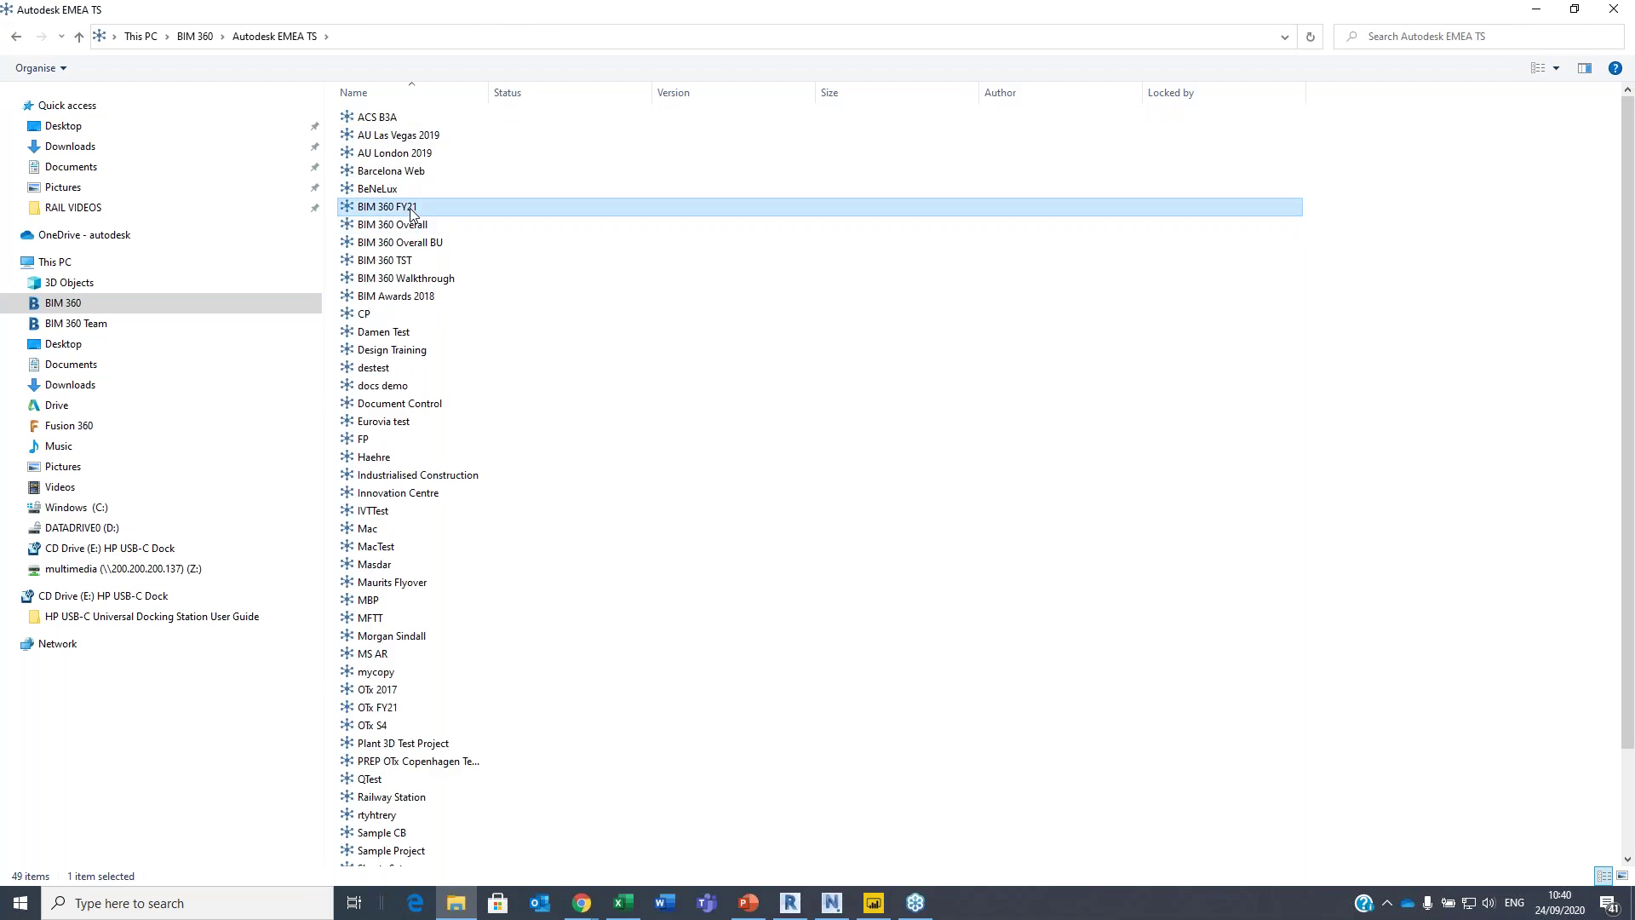
double_click(411, 209)
click(381, 121)
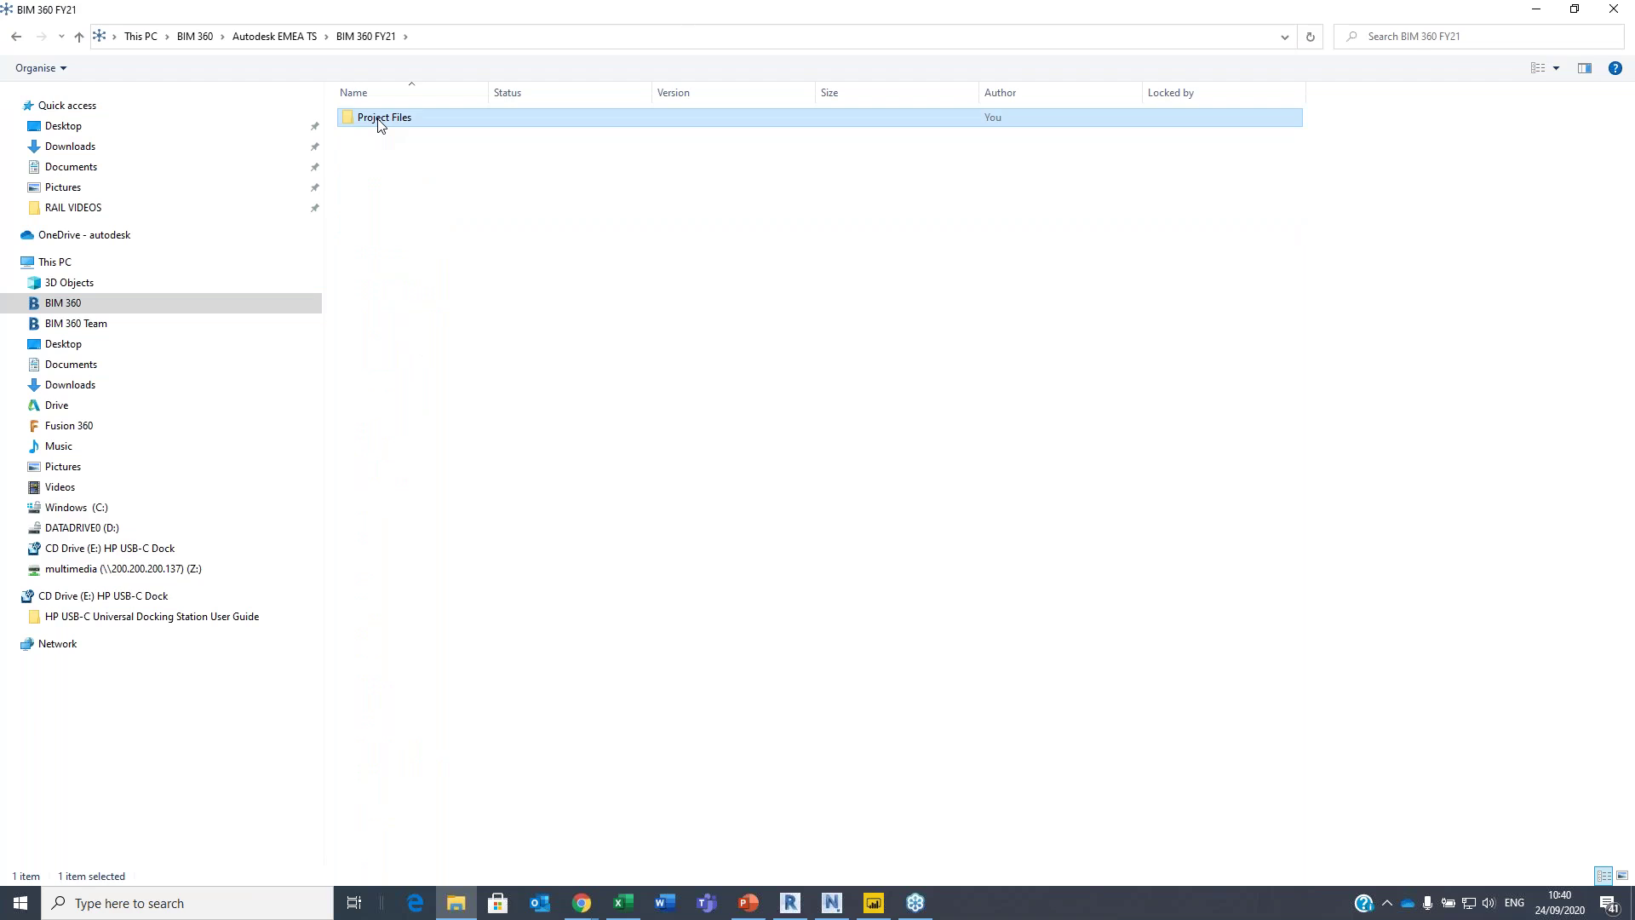
double_click(381, 122)
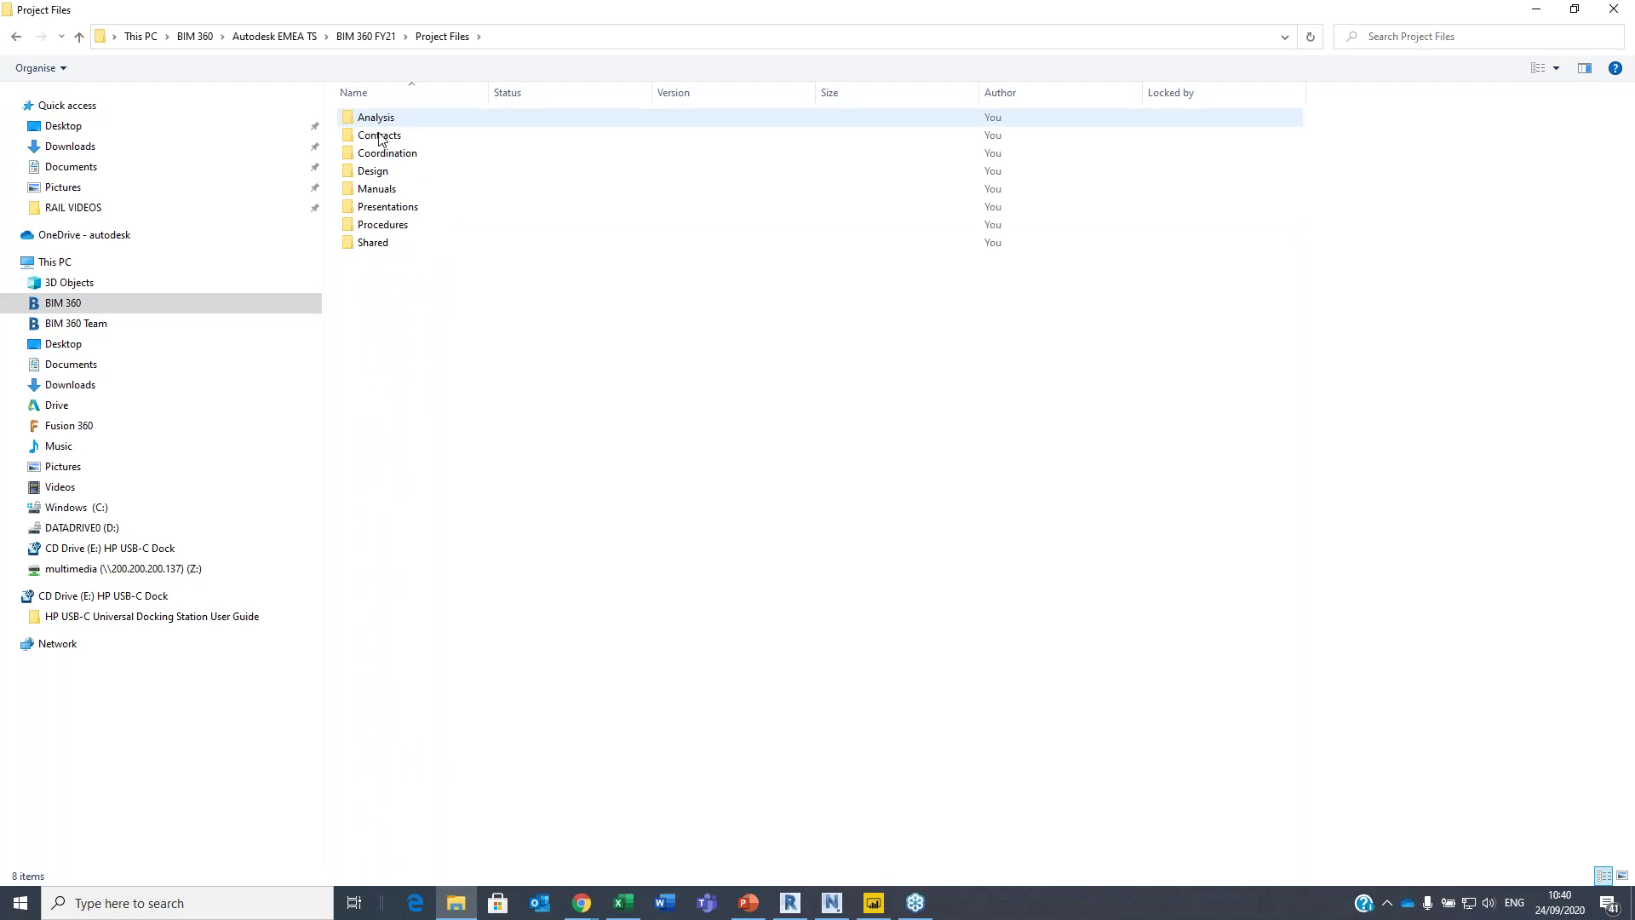
- Leave the file browser for Navisworks and look at the recent documents, pointing out Master.rvt - Electrical
click(1536, 10)
click(17, 12)
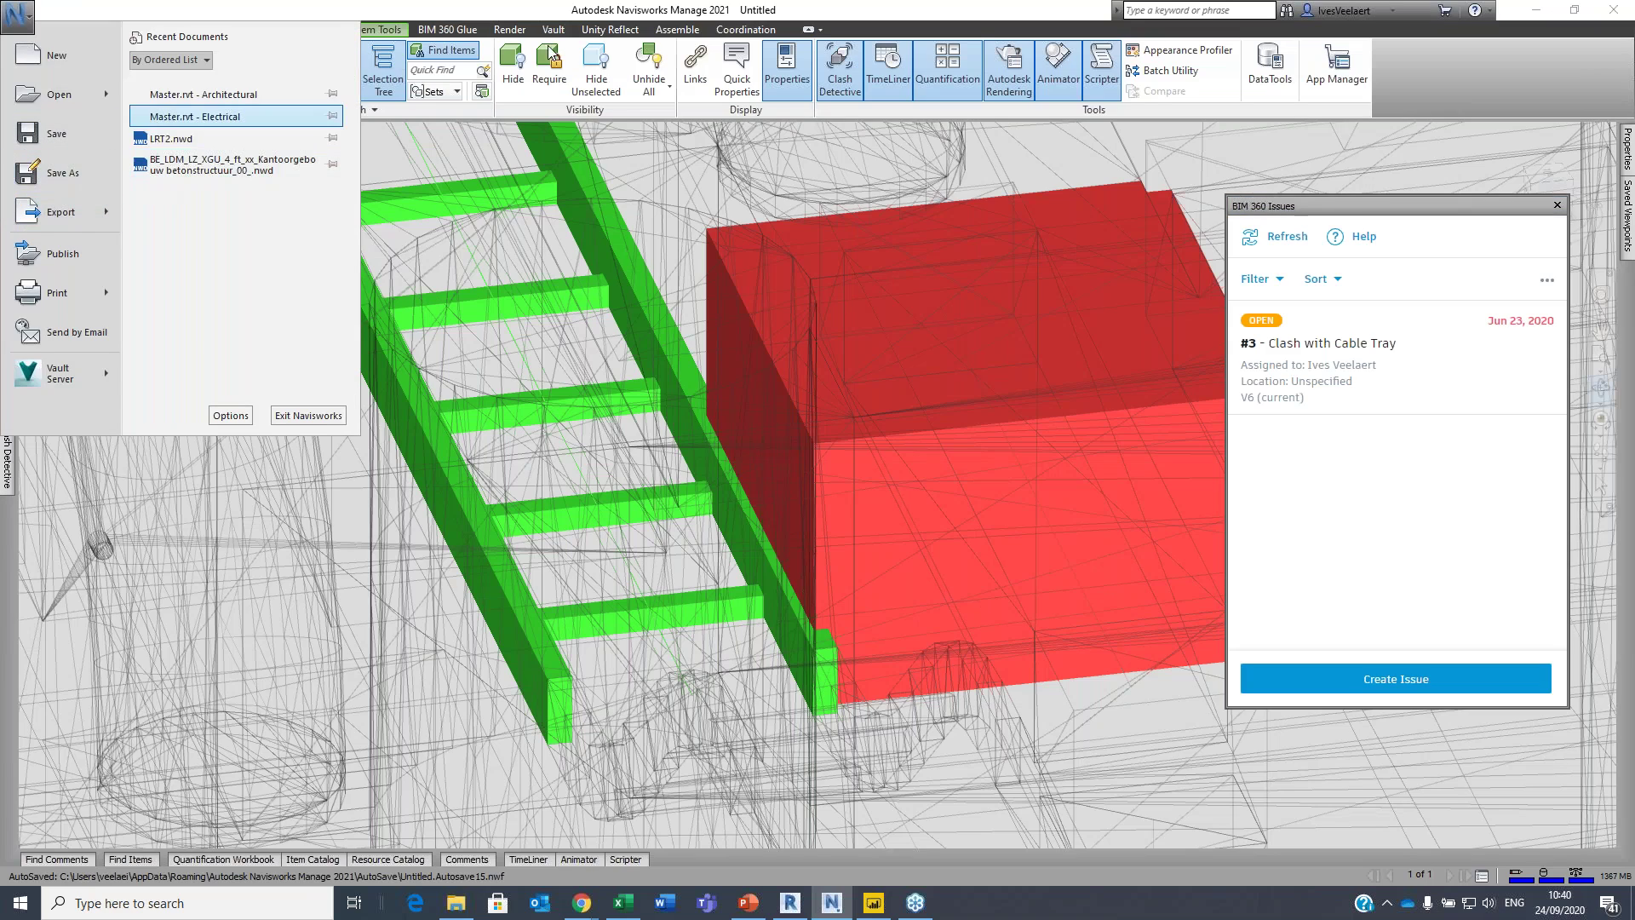
click(195, 117)
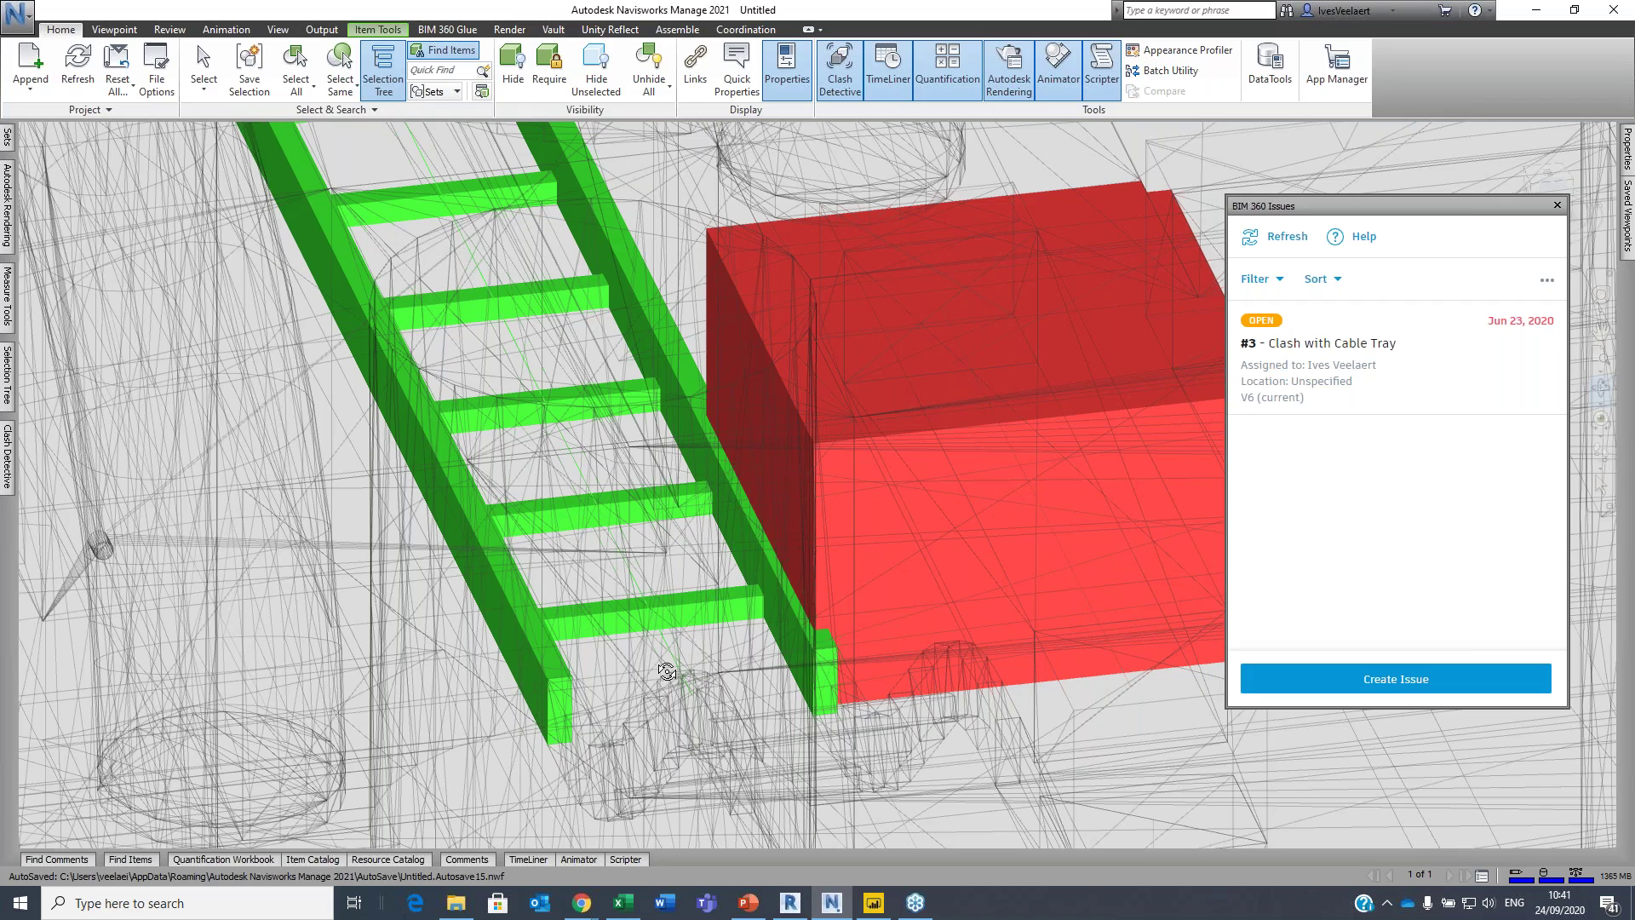
- Switch to PowerPoint, start the slide show from the Issue Management slide and advance to the Plan overview featuring Assemble
click(753, 910)
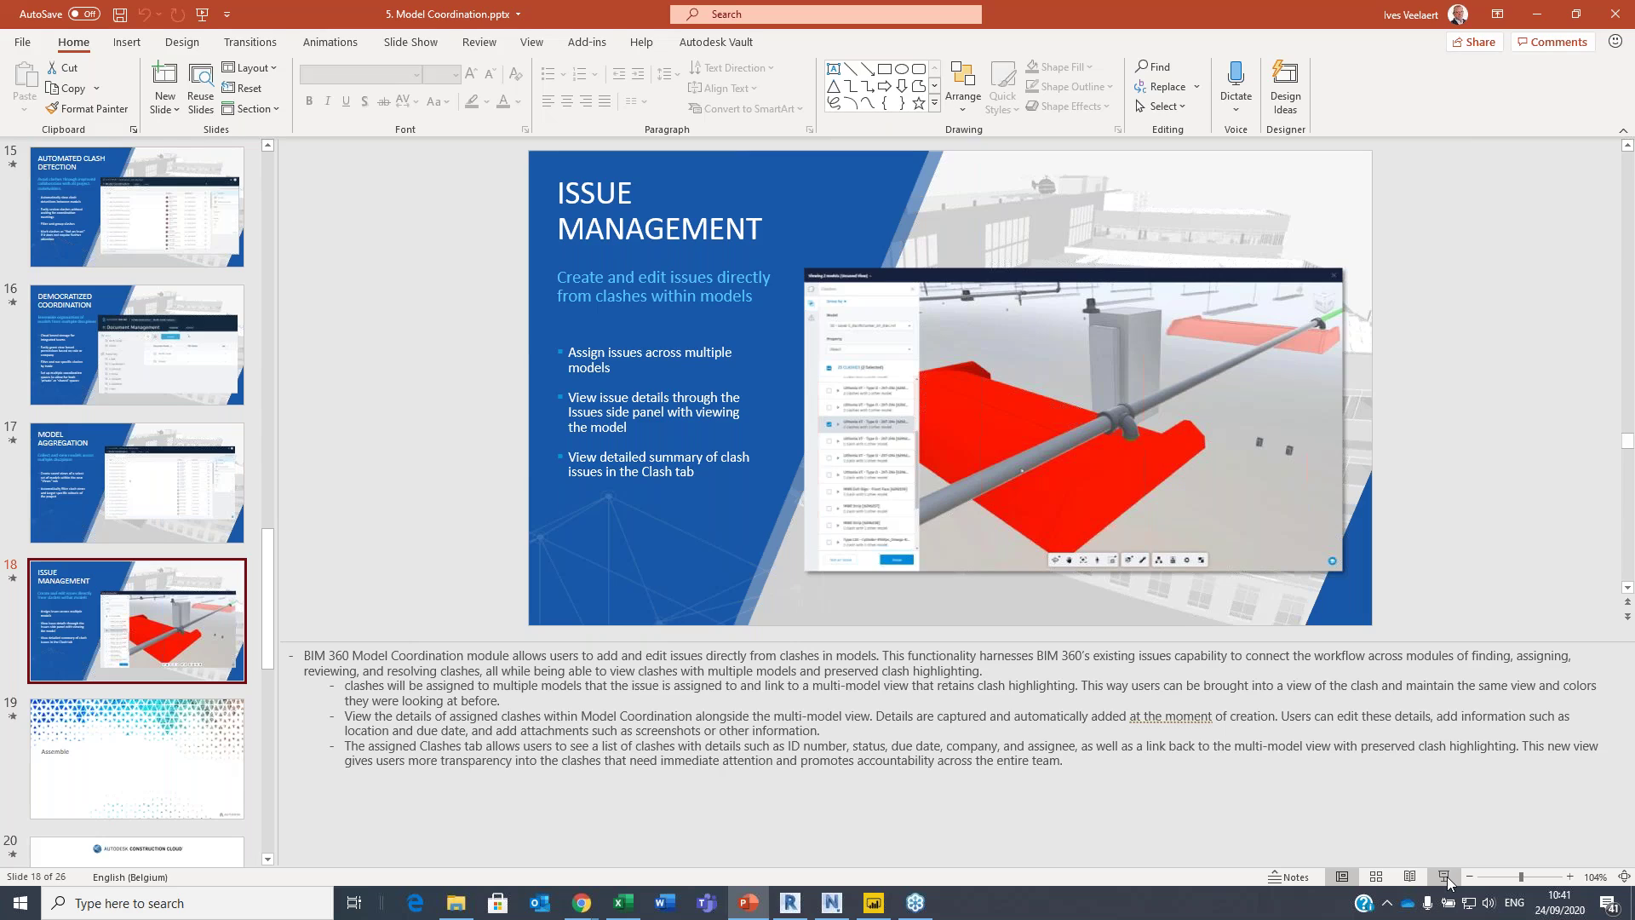
click(1445, 877)
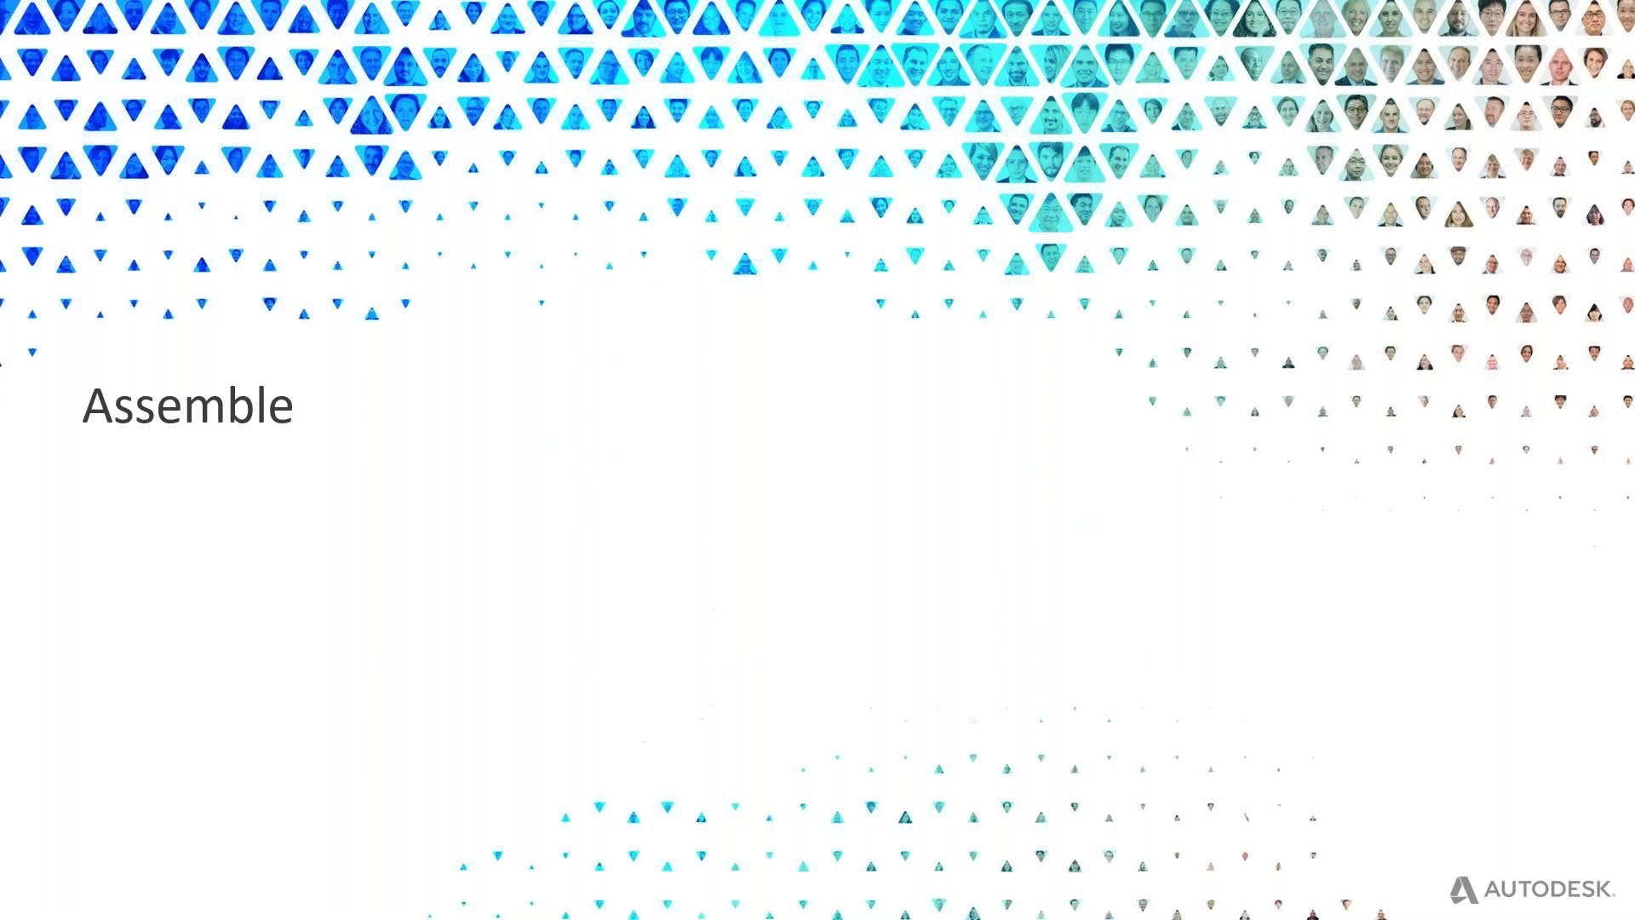
click(787, 273)
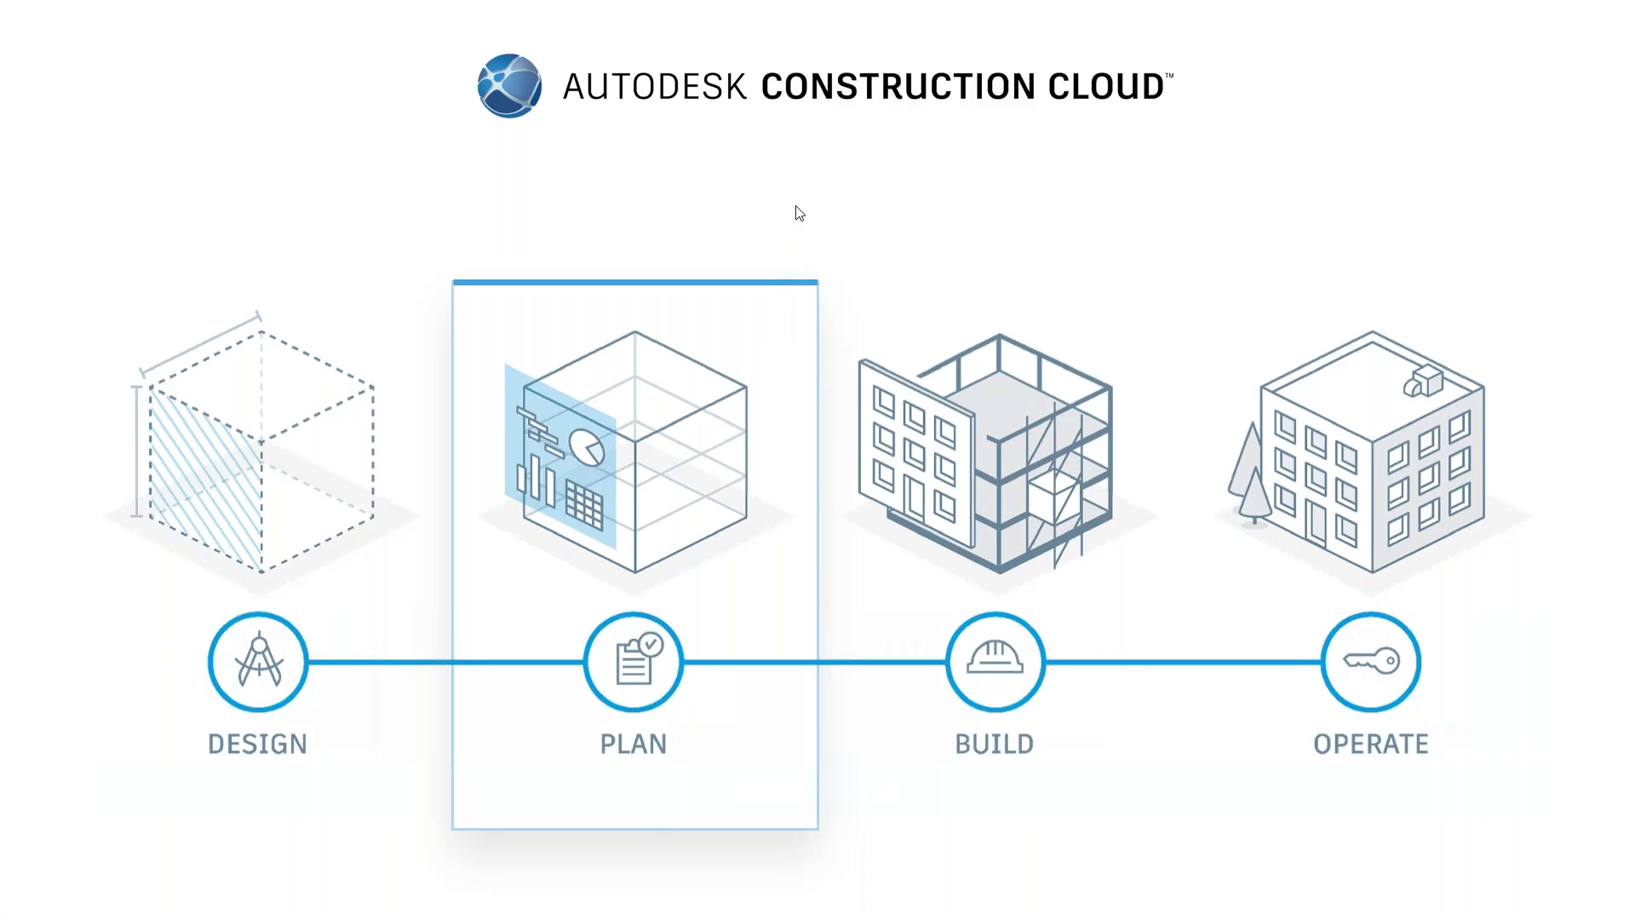
click(759, 427)
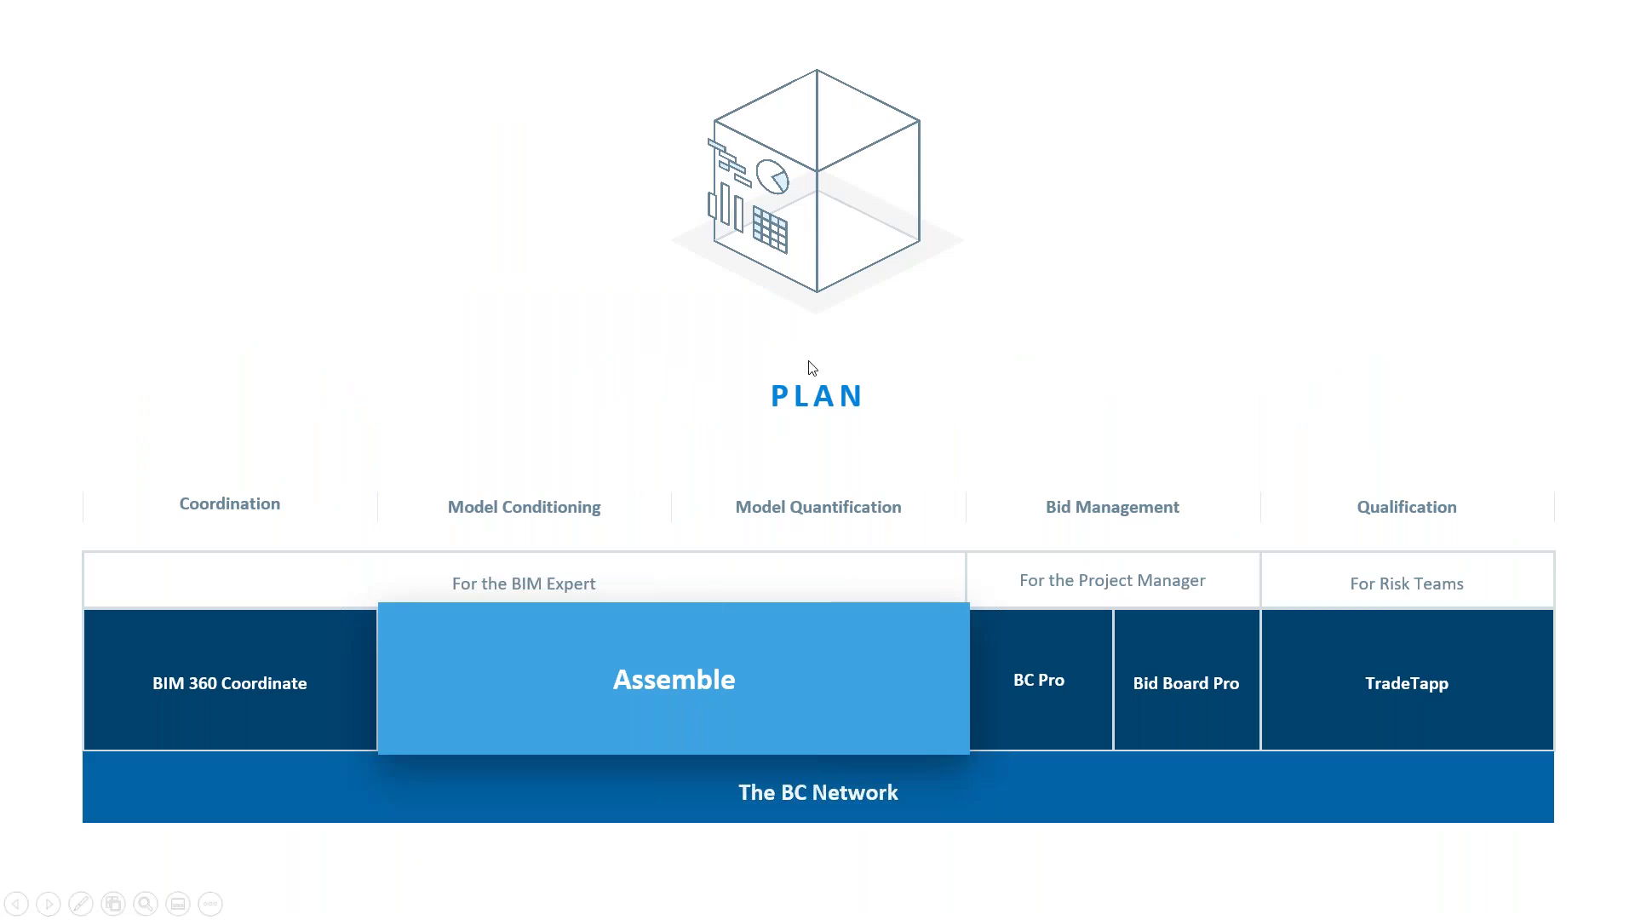
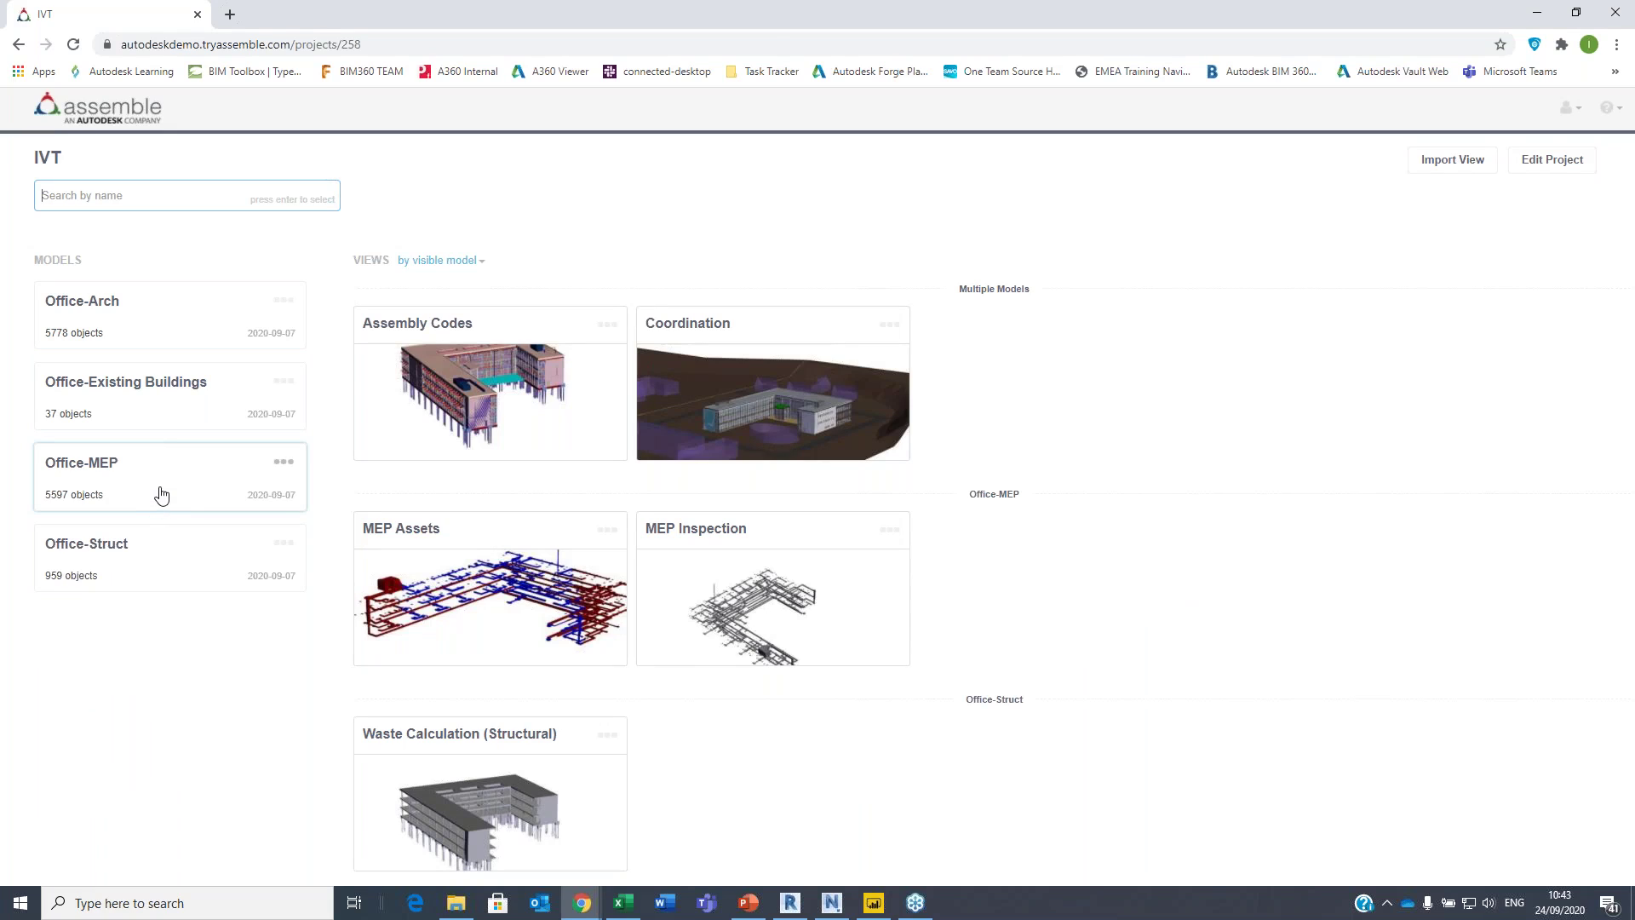
- Switch to Navisworks and show the tools of the Assemble add-in
click(829, 905)
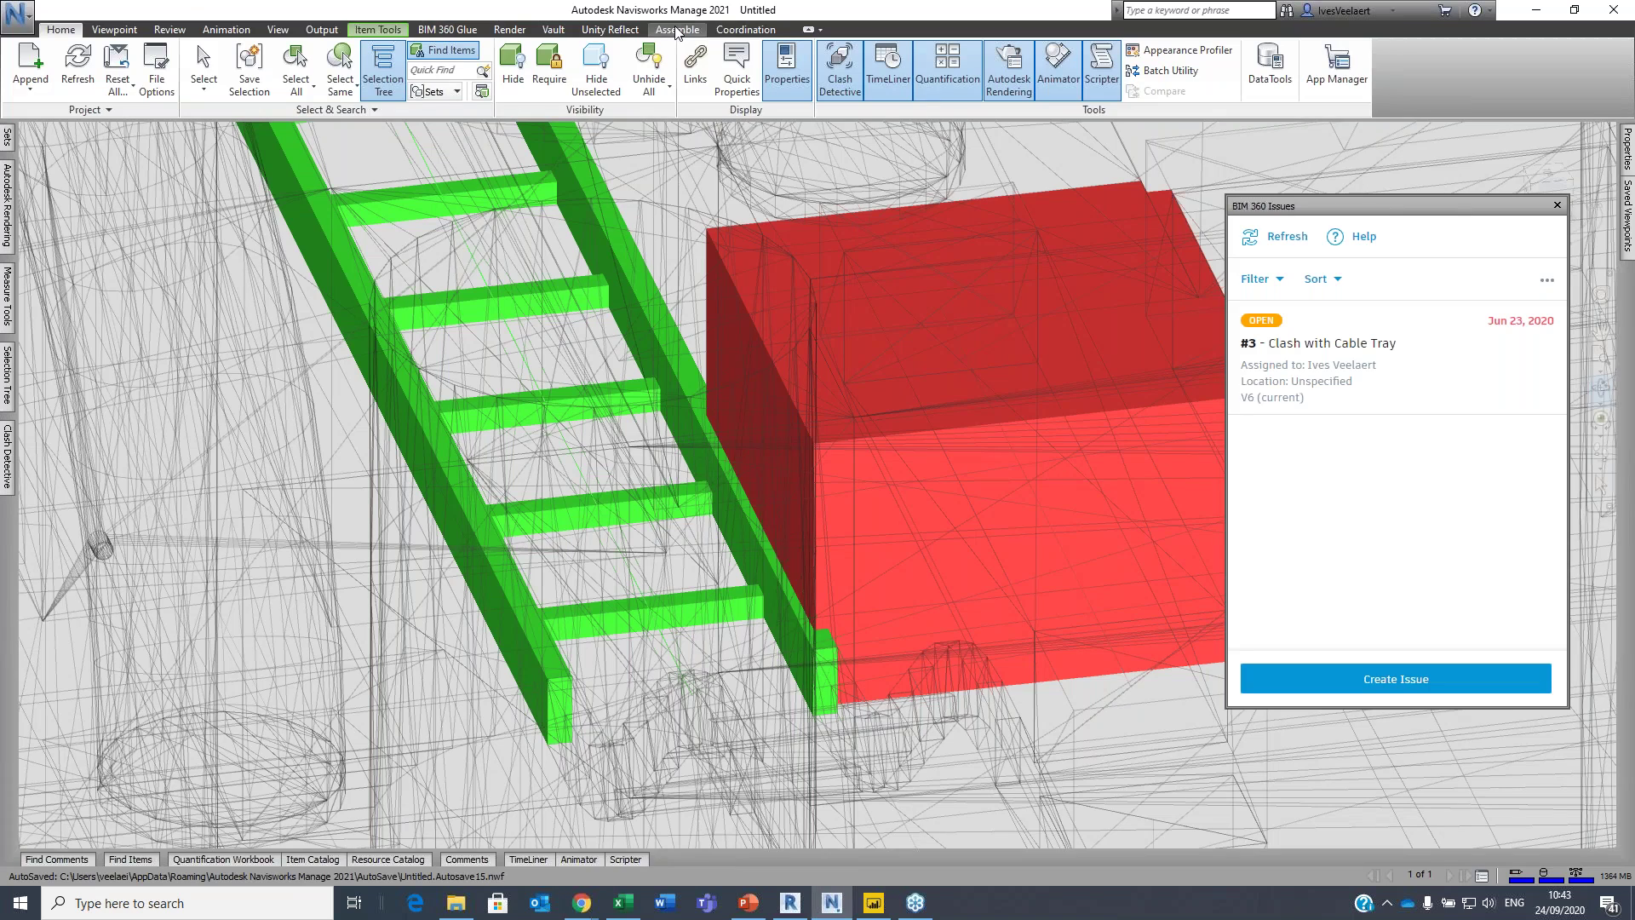
click(678, 30)
click(23, 66)
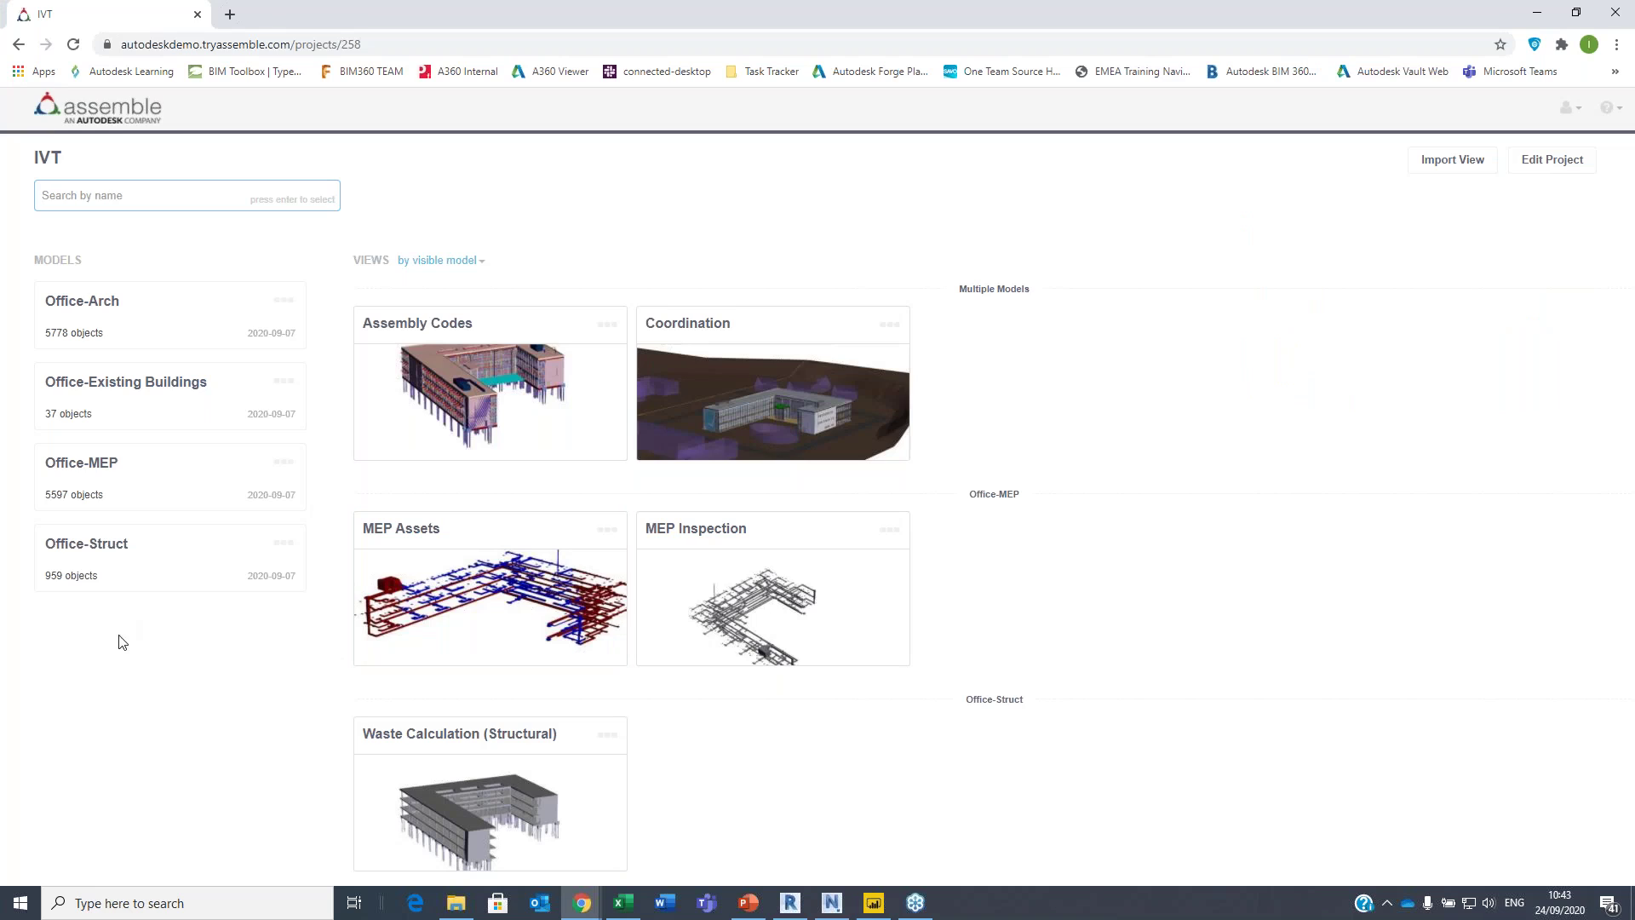
- Open the Office-Struct model of the IVT project and collapse its inventory to the top-level categories
click(120, 557)
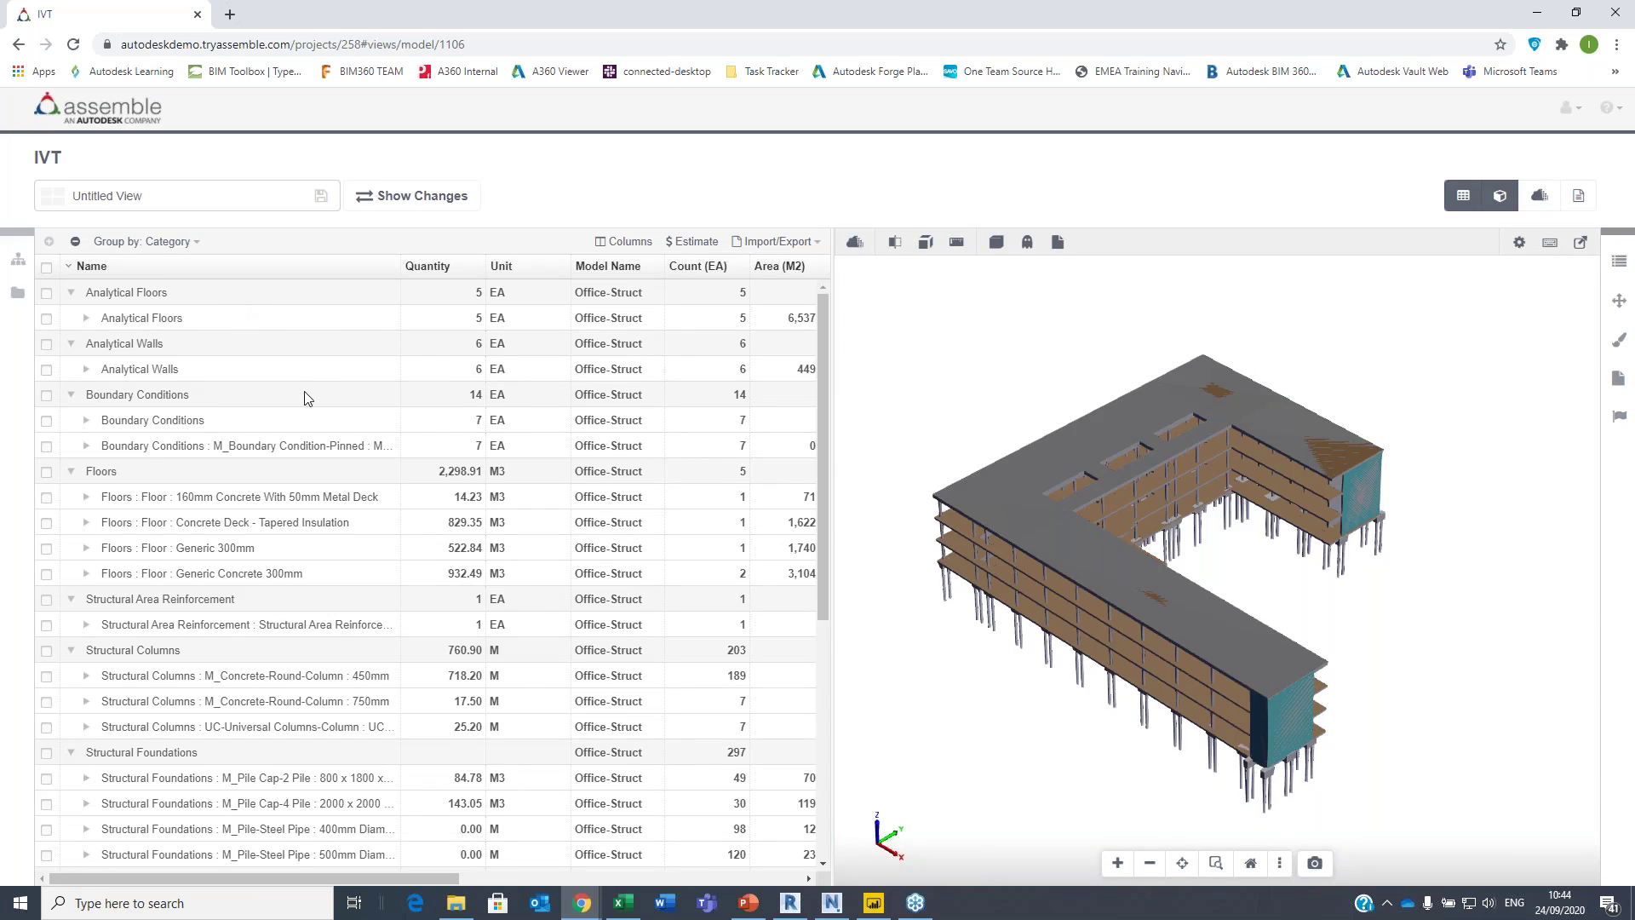
drag(1245, 603, 1208, 580)
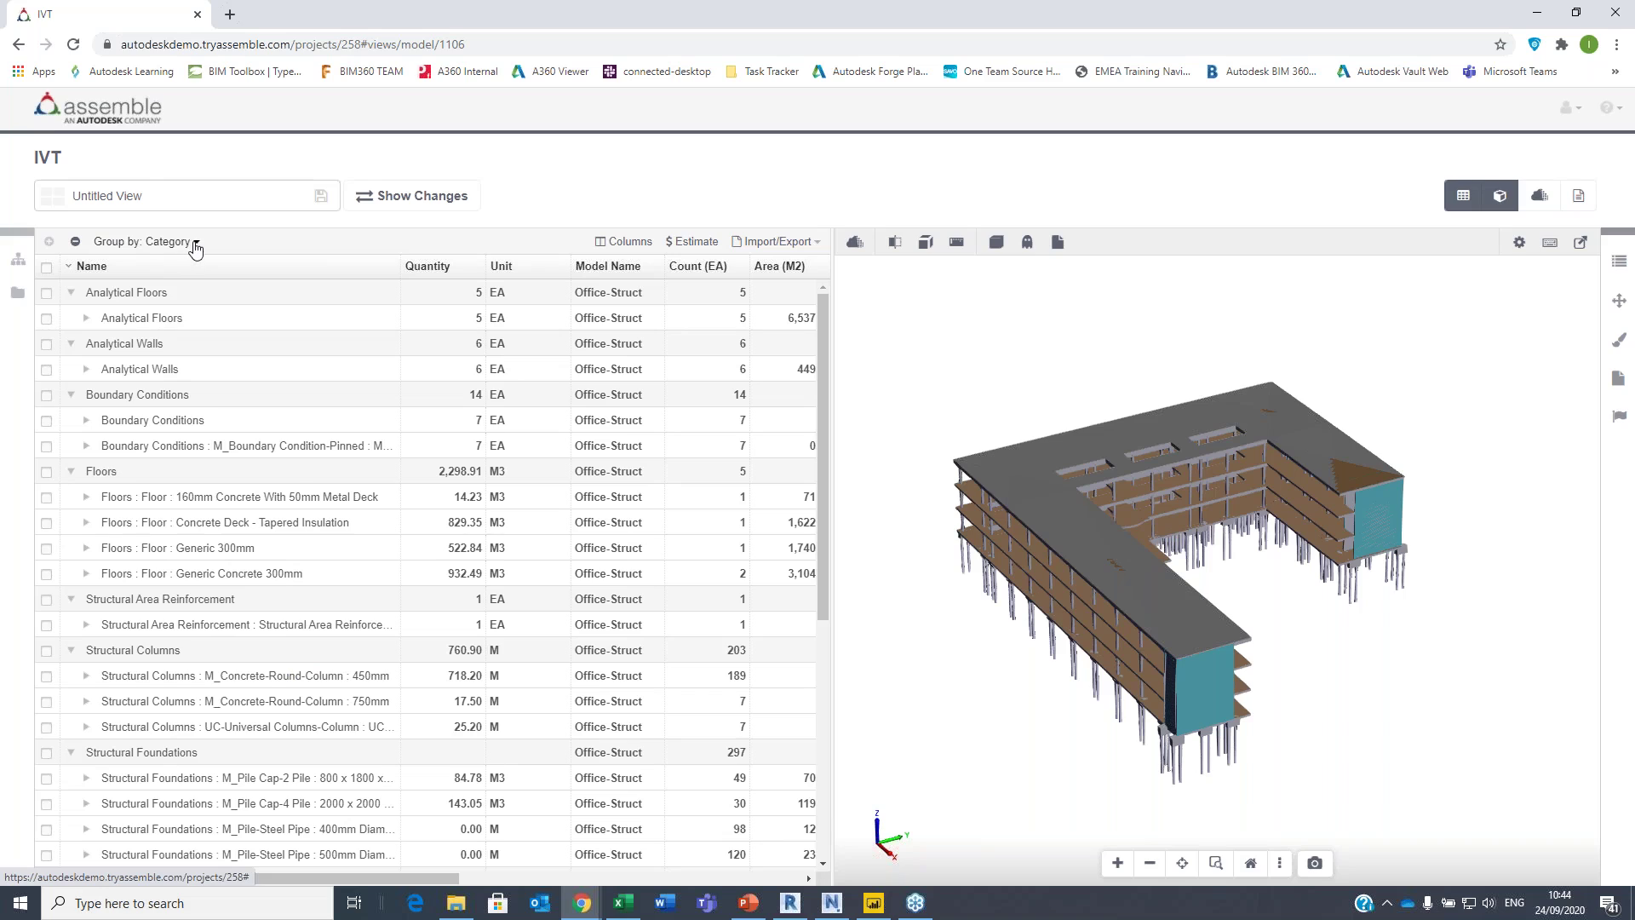
click(75, 241)
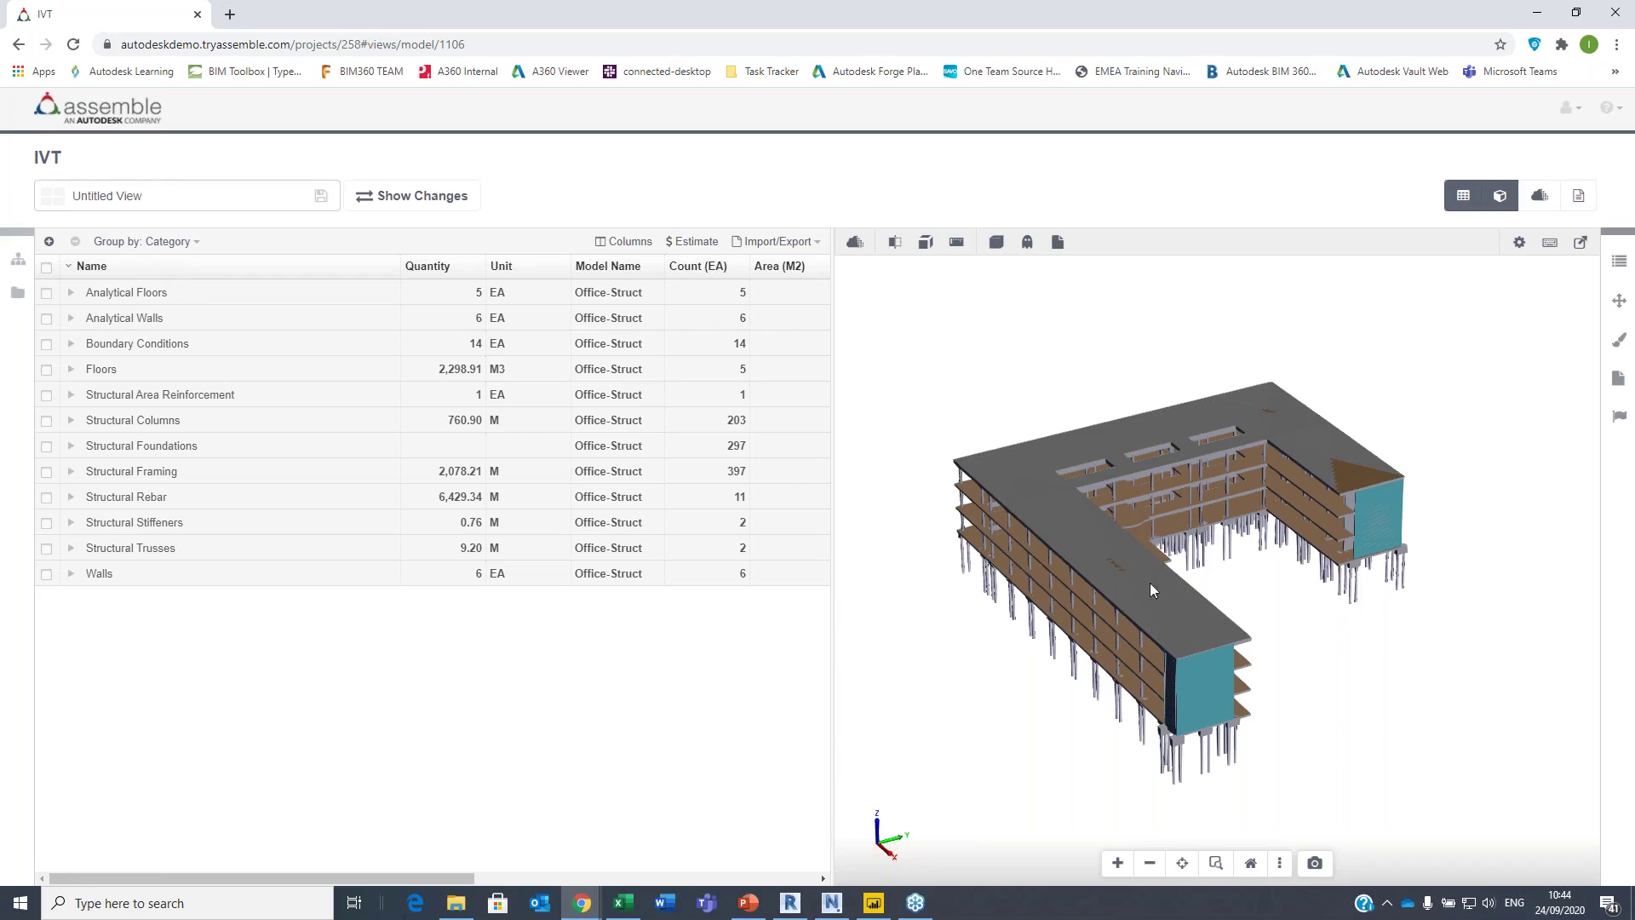
drag(1230, 599, 204, 554)
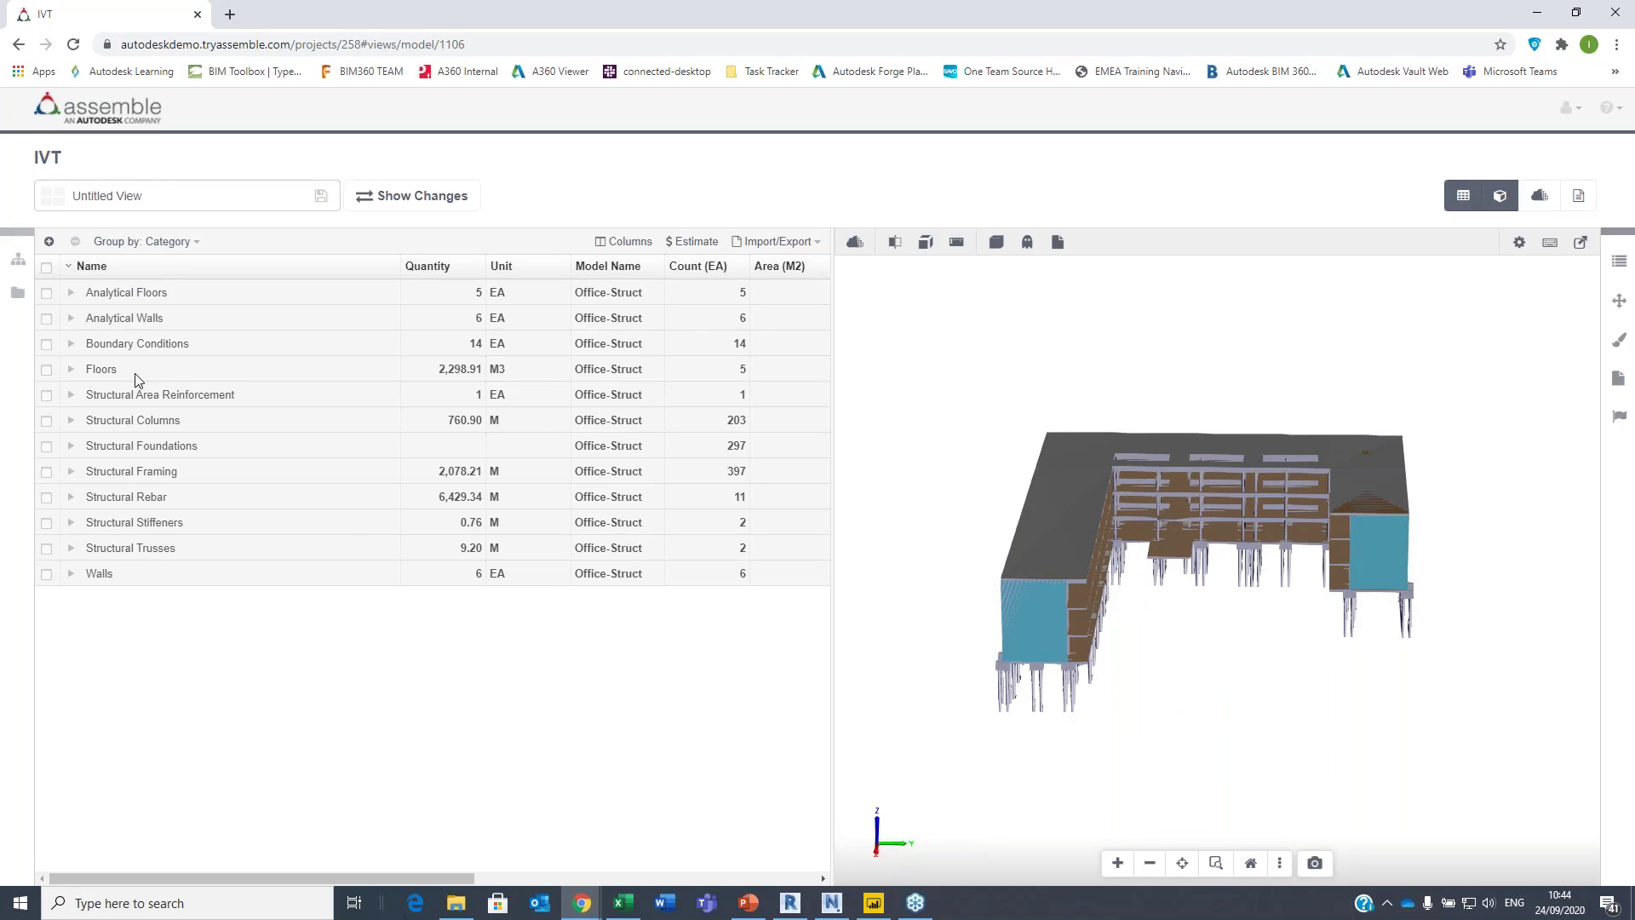
- Turn on the Office-MEP, Office-Existing Buildings and Office-Arch models alongside Office-Struct, collapsing the MEP and Struct branches of the model tree
click(18, 258)
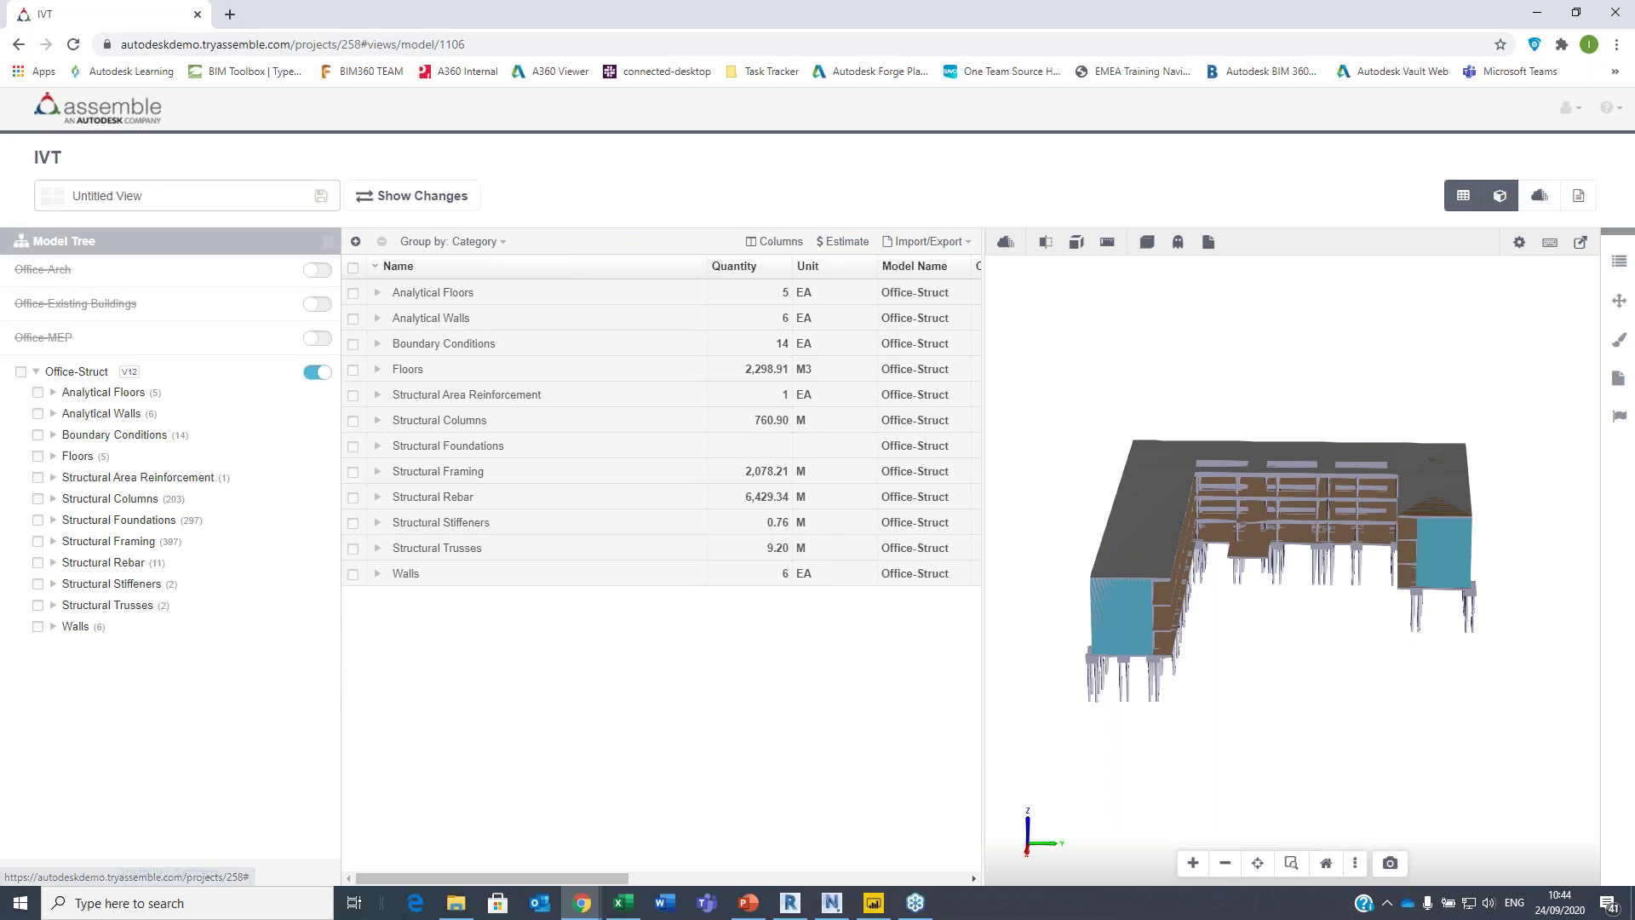
click(324, 339)
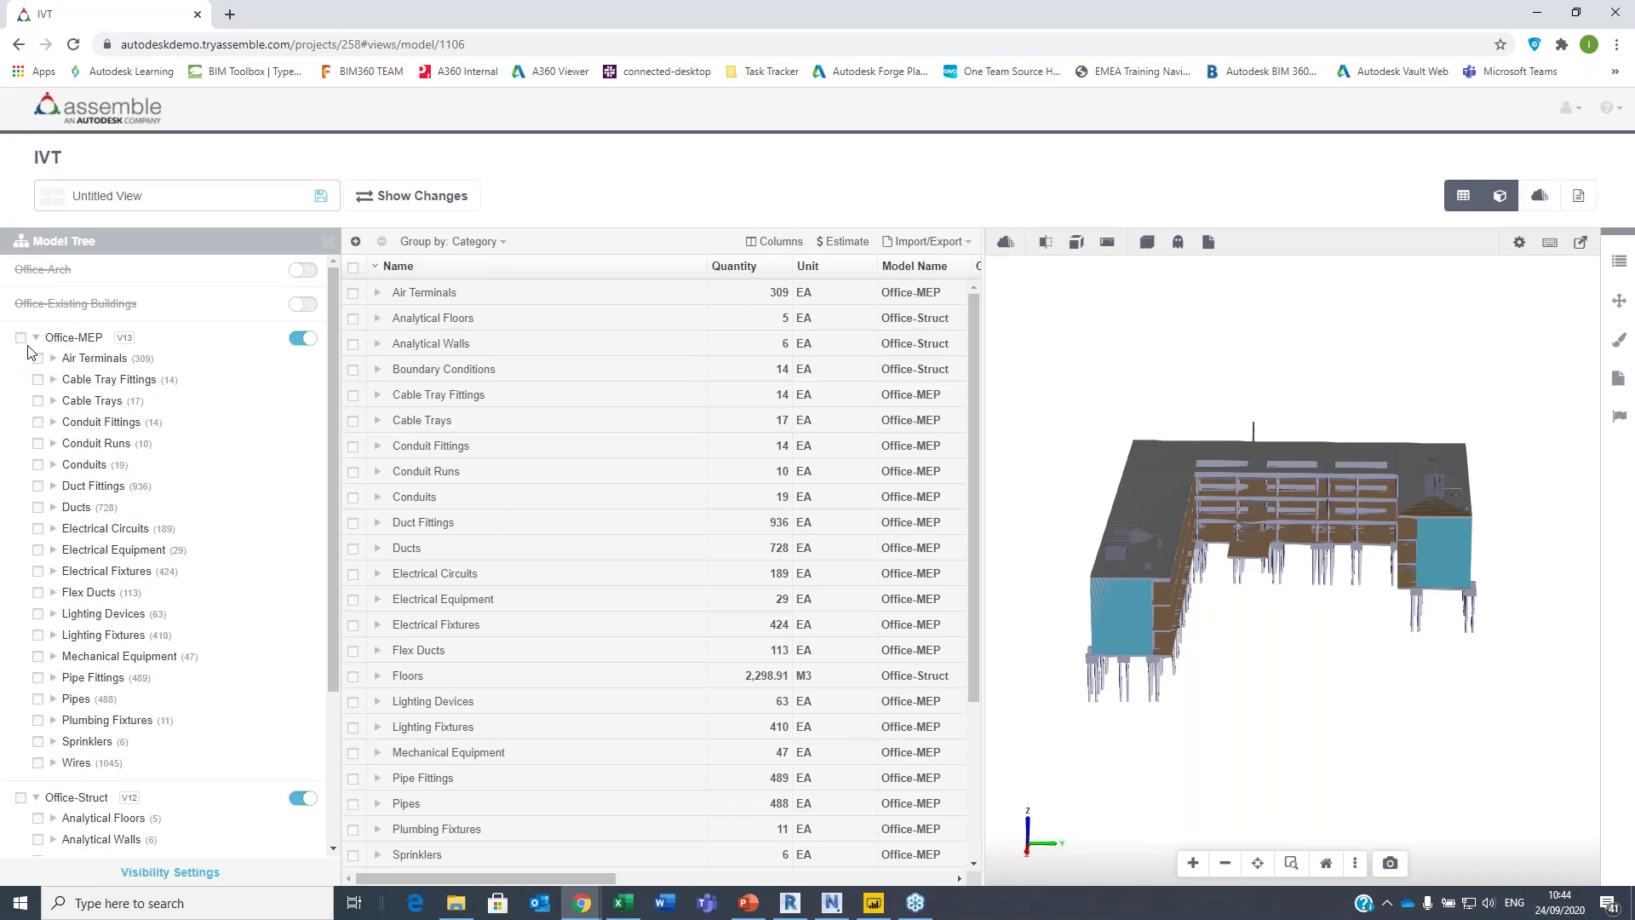
scroll(75, 485, down, 2)
scroll(60, 409, up, 2)
click(36, 338)
click(34, 372)
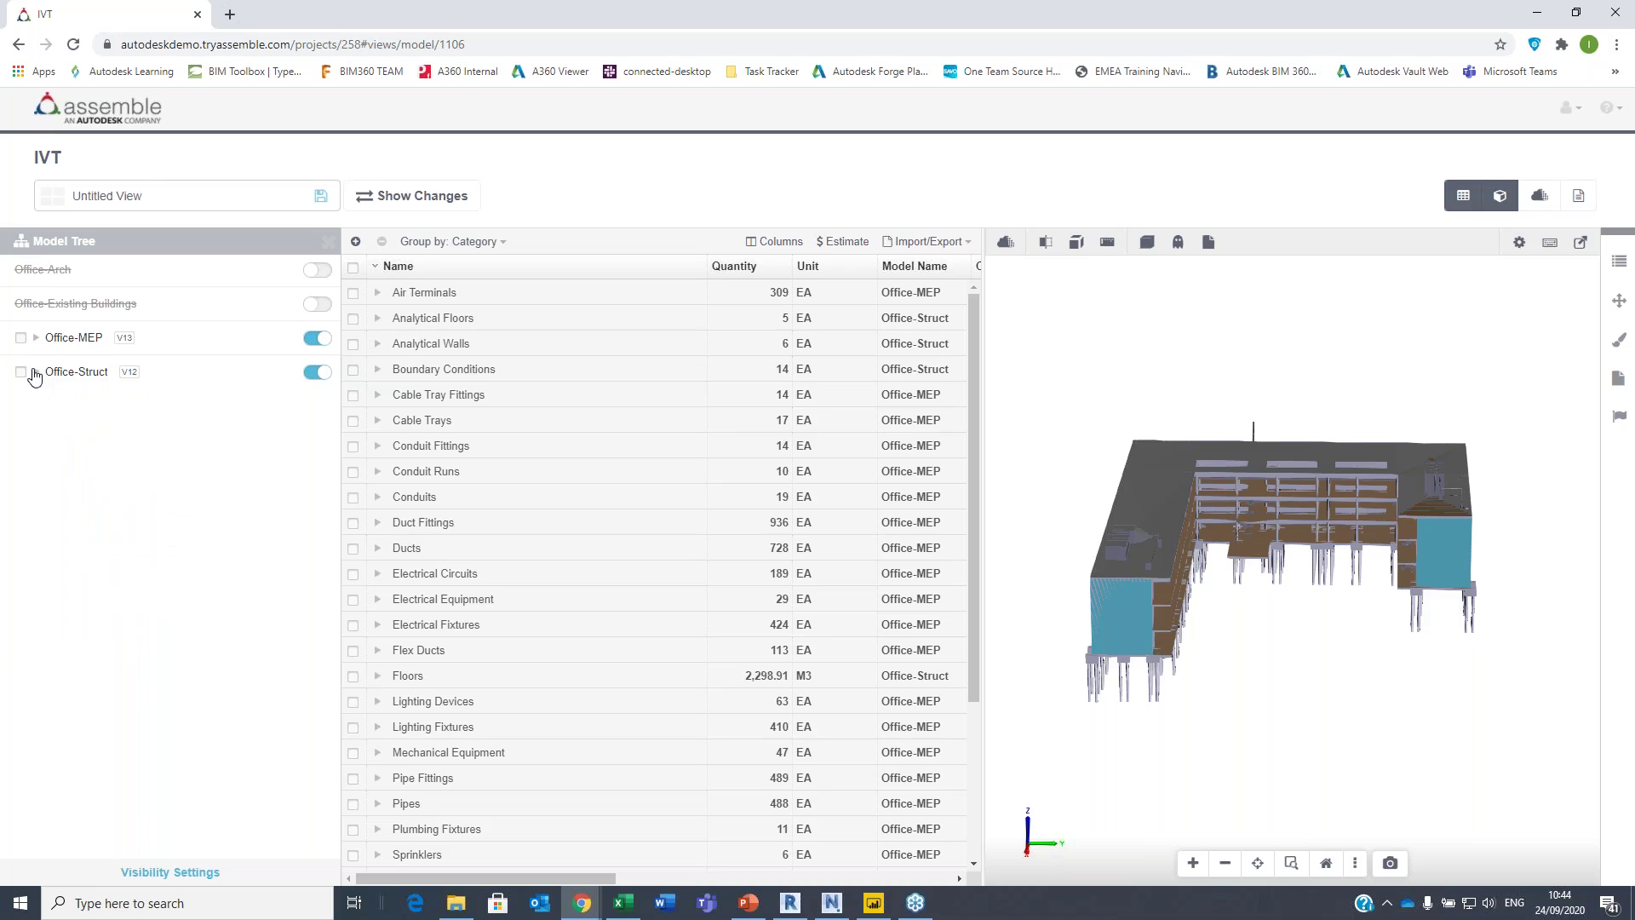
click(318, 304)
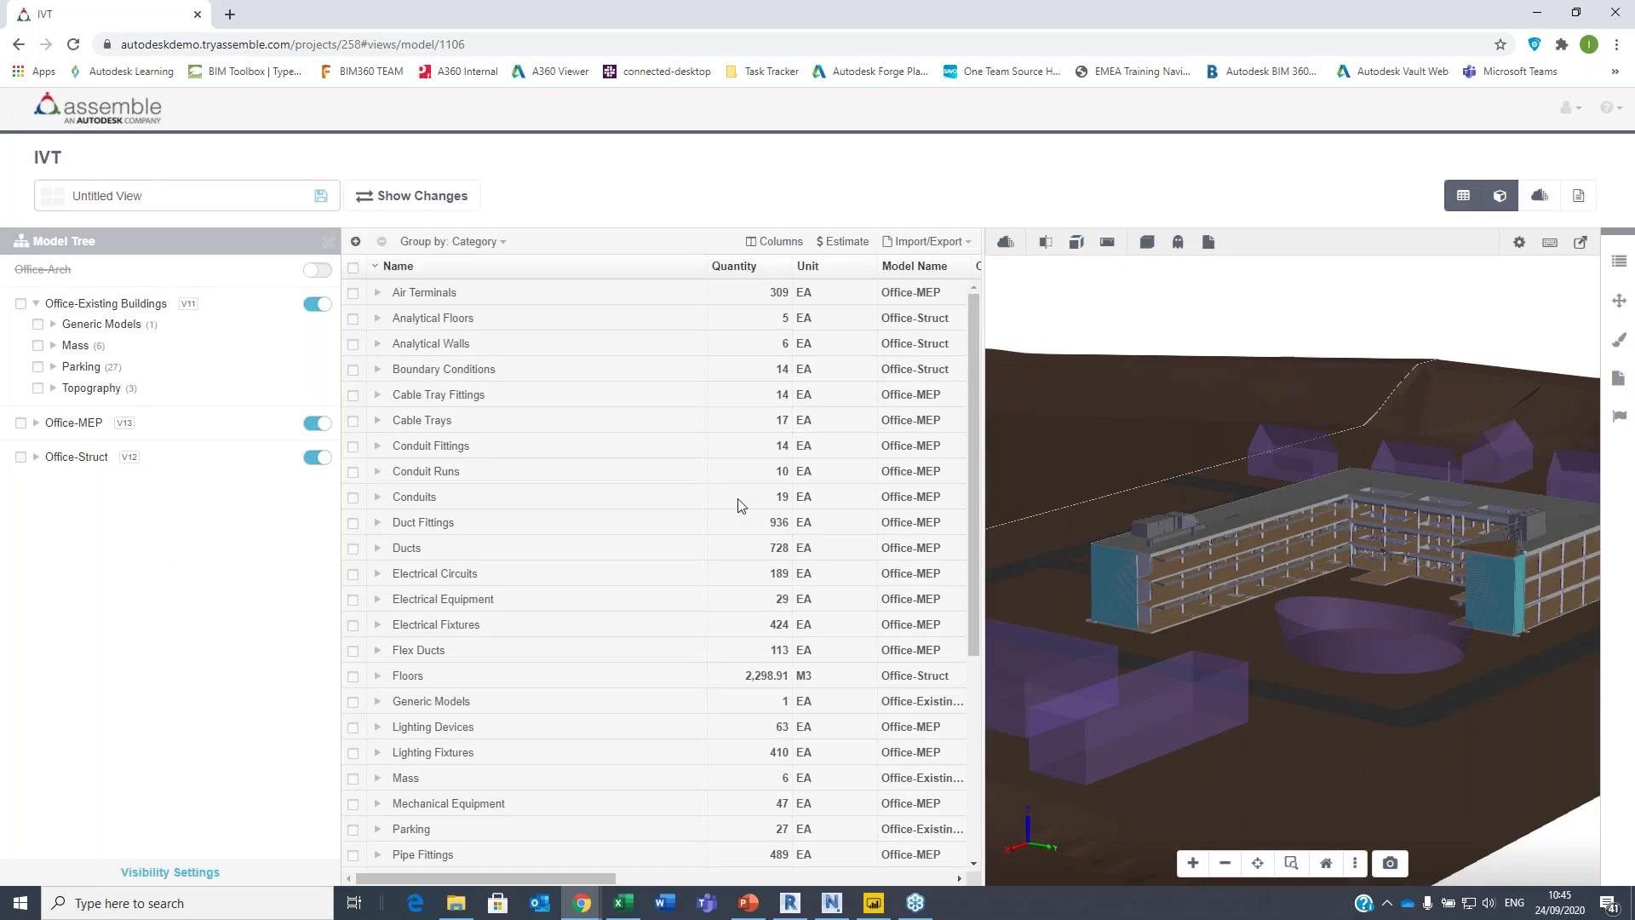
click(317, 269)
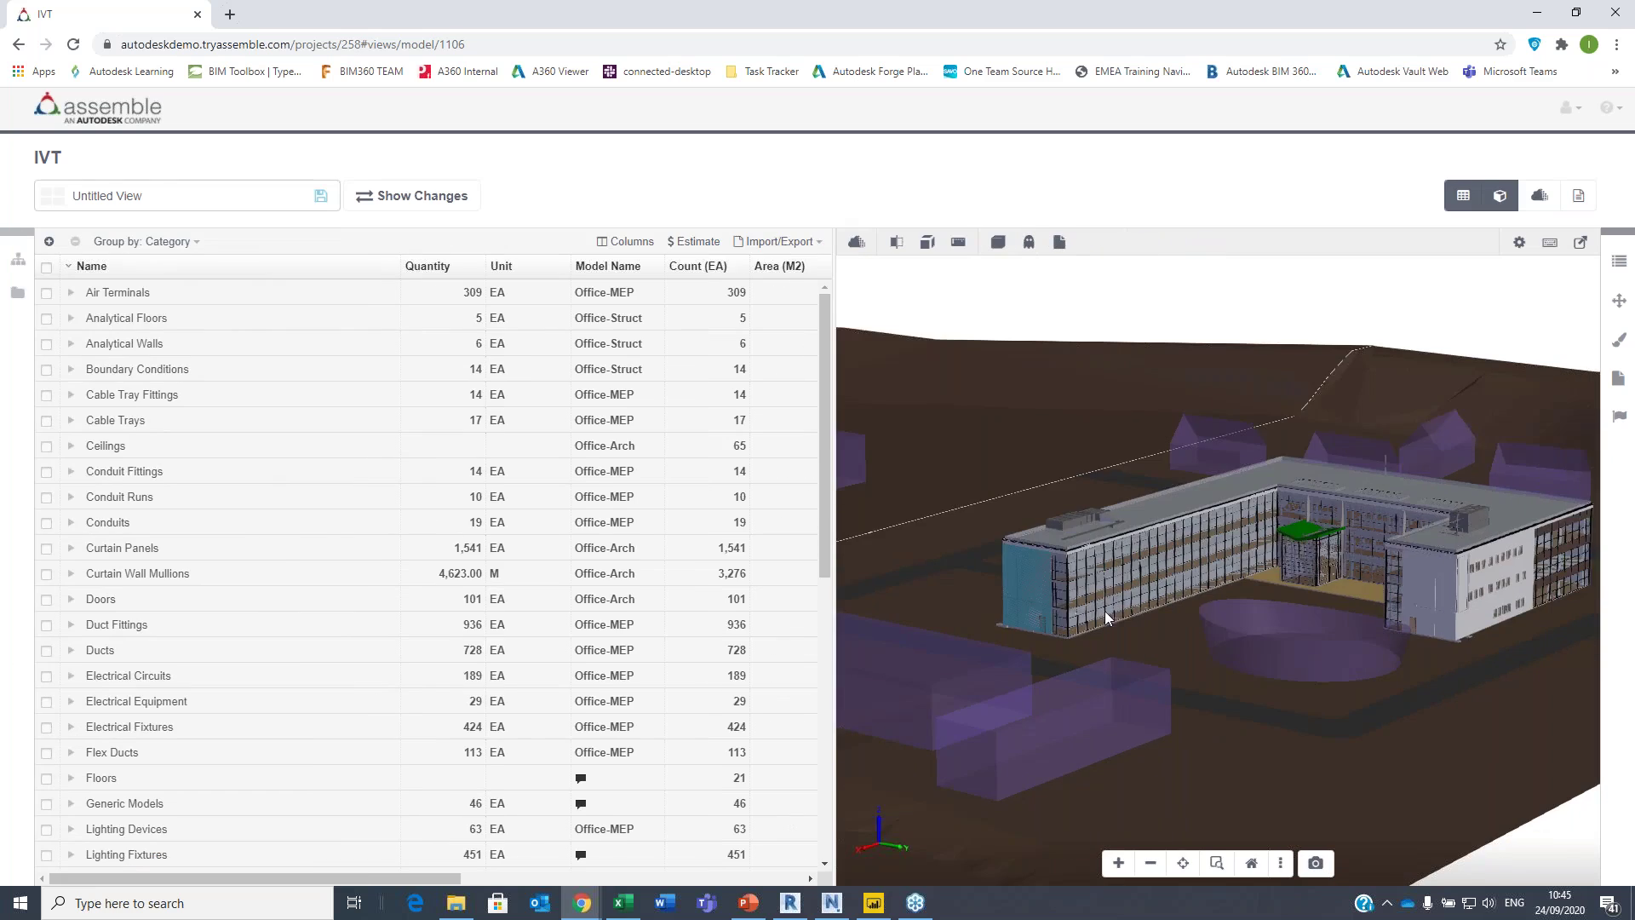
- Examine the combined model, its full category list and the dimension columns of the inventory
drag(1106, 610, 1056, 597)
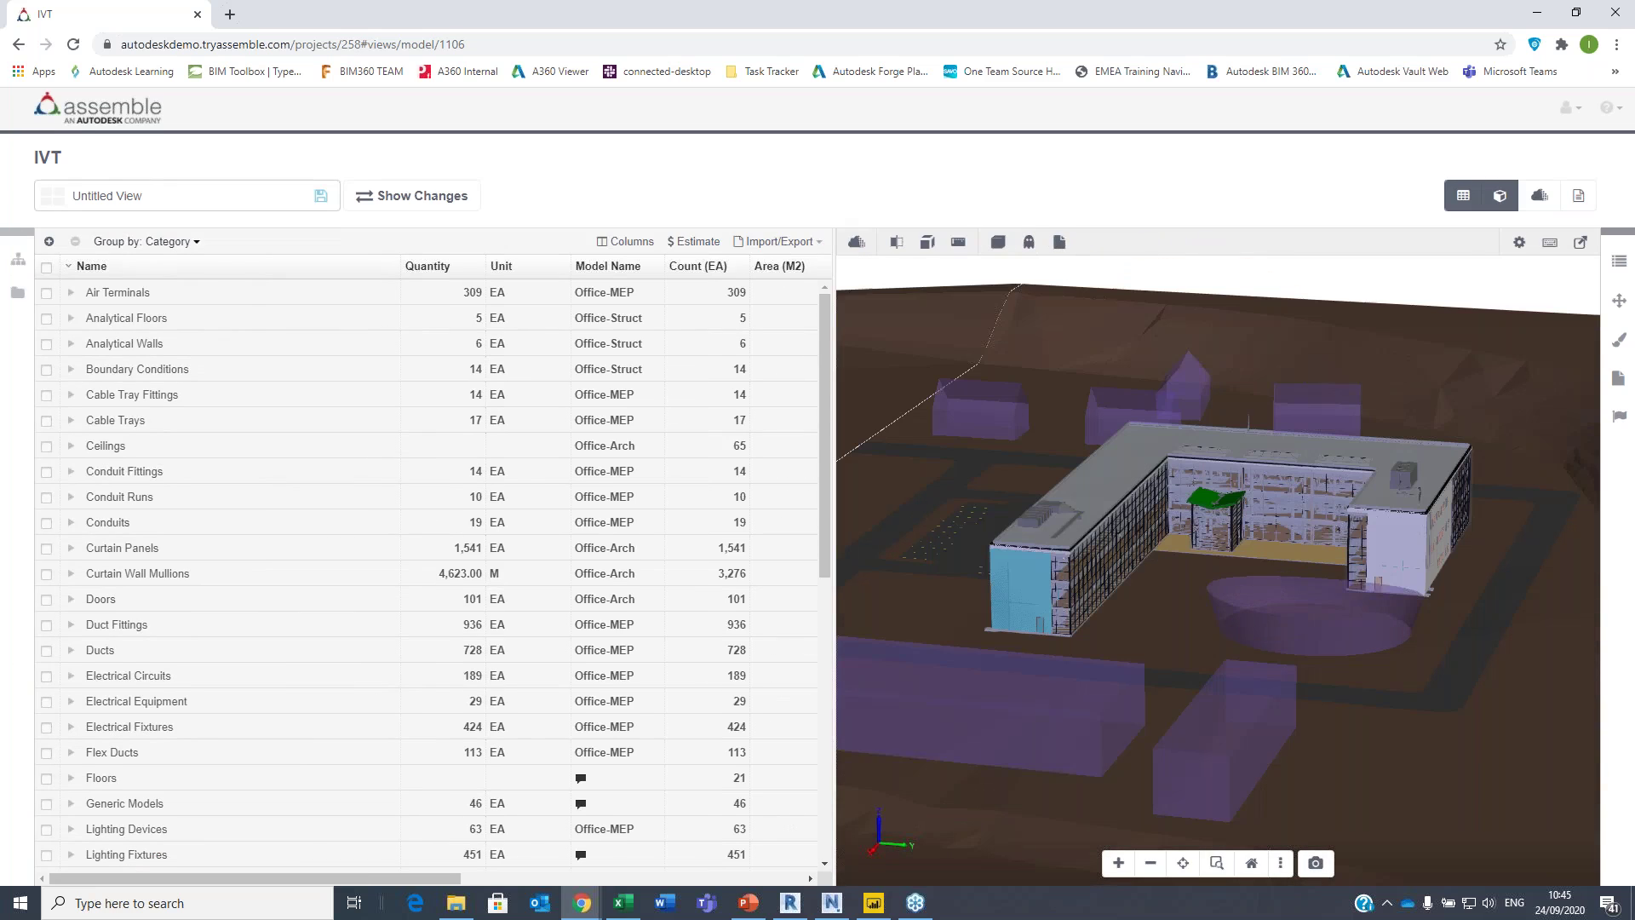
scroll(132, 546, down, 7)
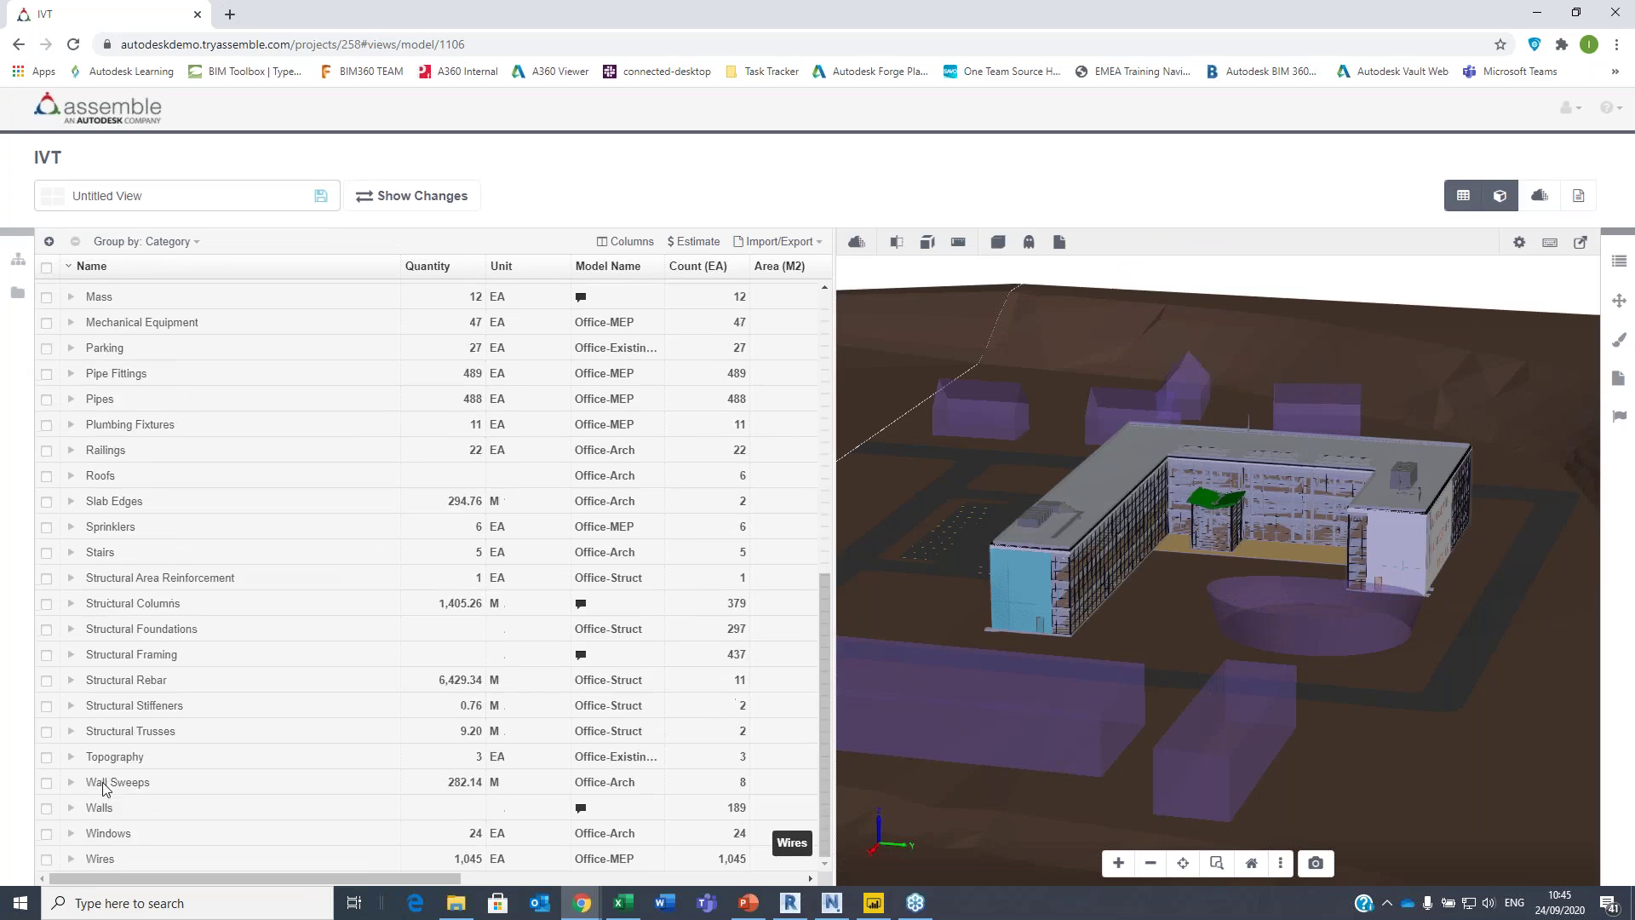
scroll(117, 762, up, 1)
scroll(115, 762, up, 5)
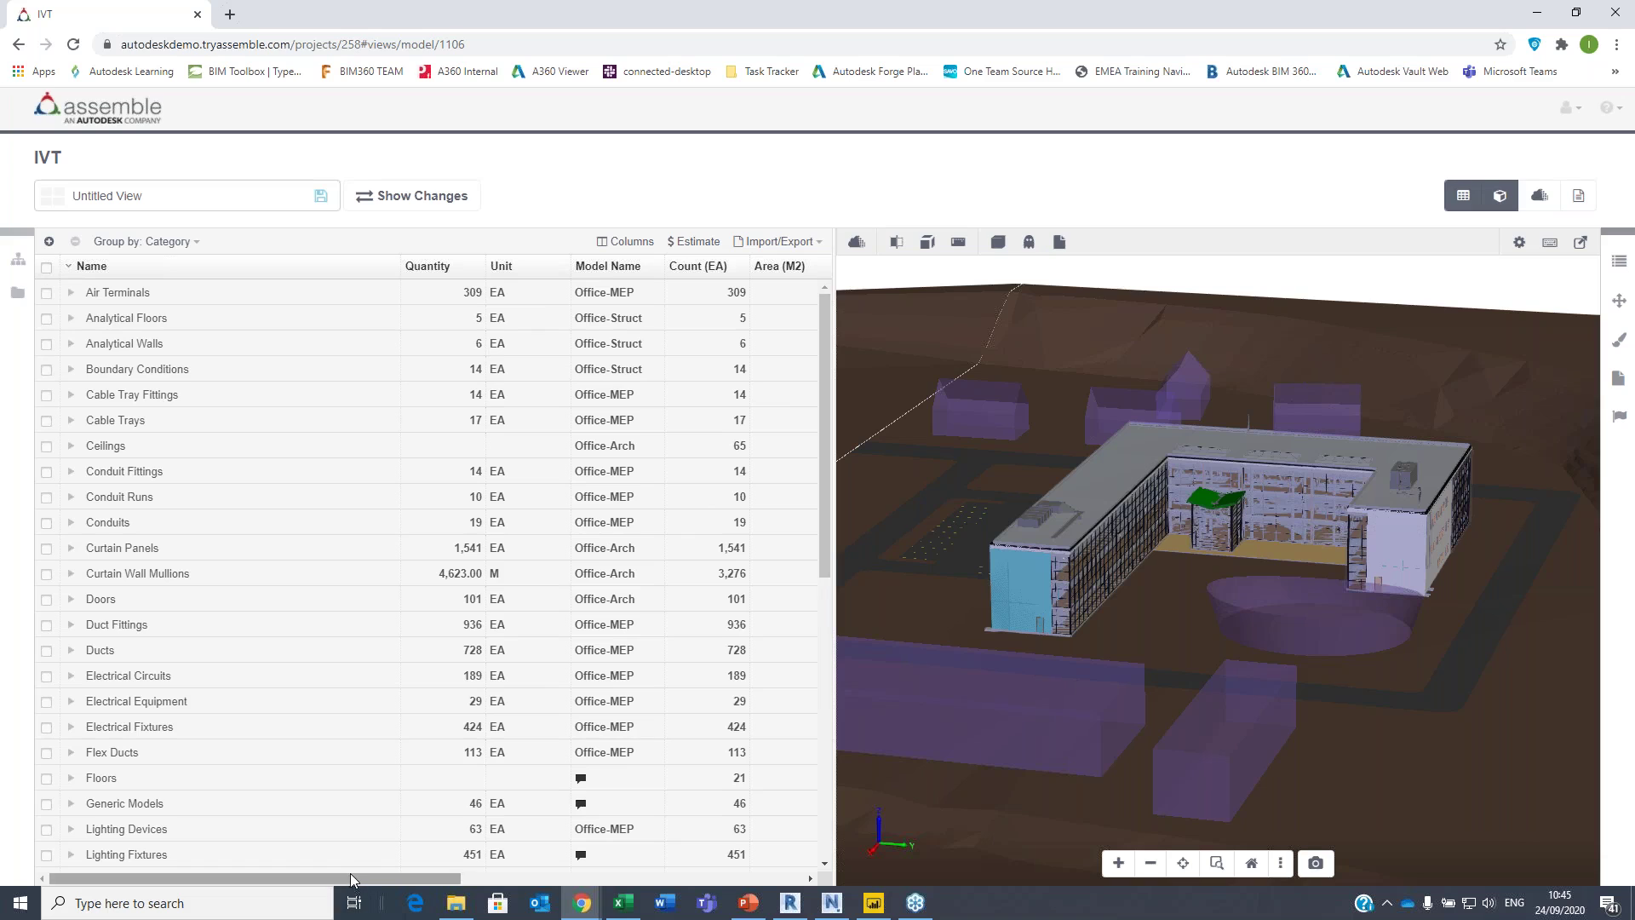
scroll(374, 877, right, 5)
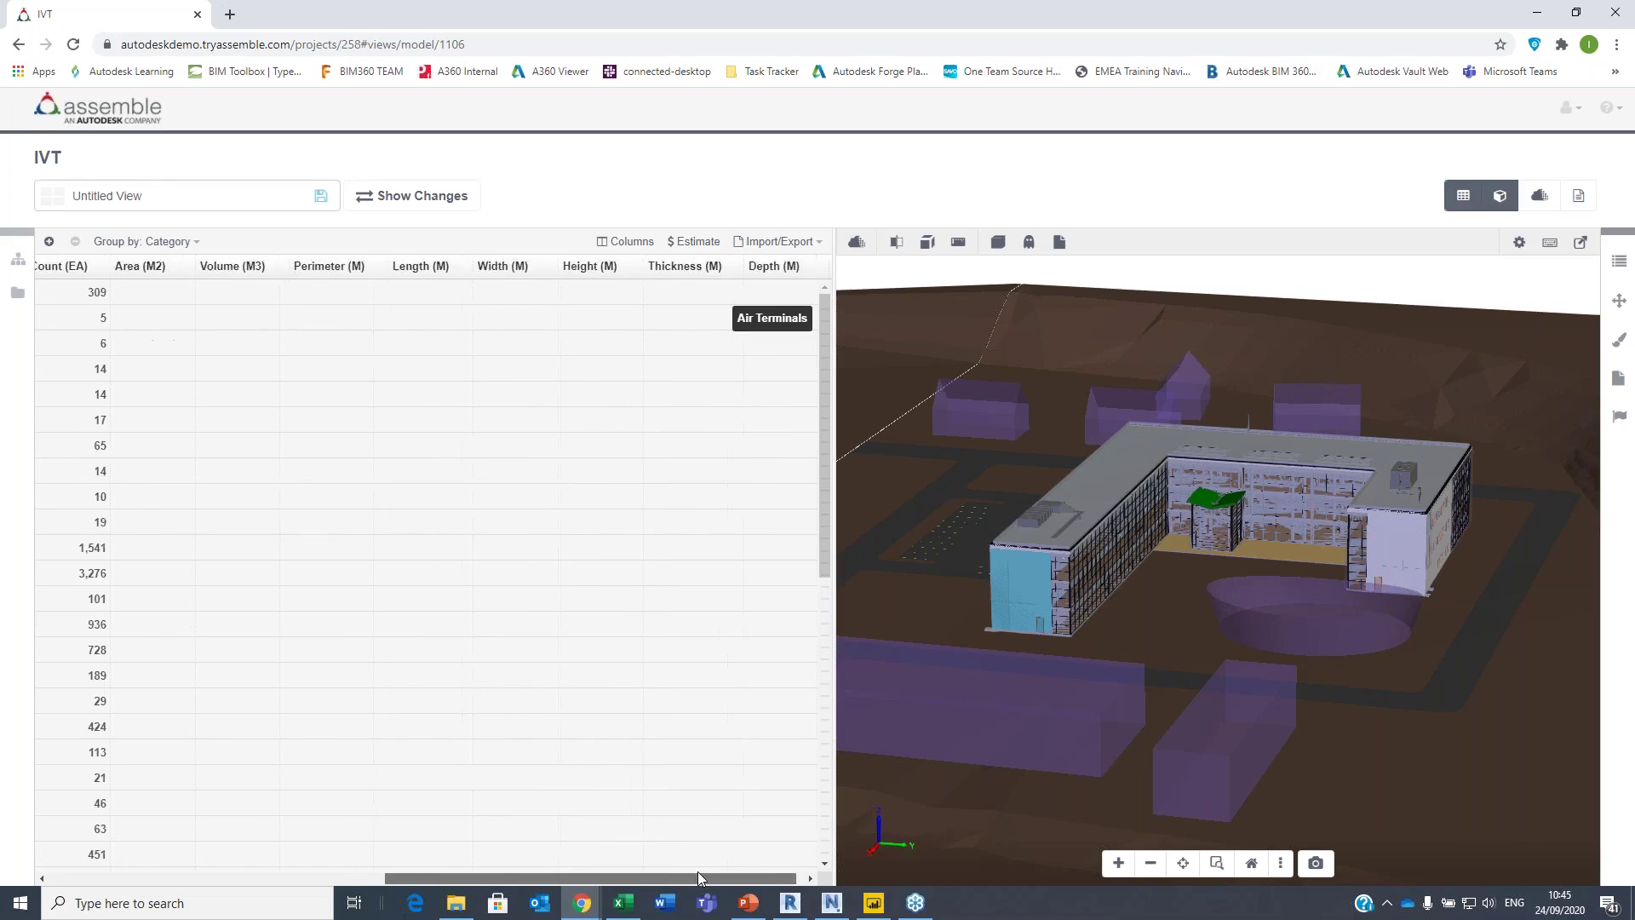
scroll(408, 870, left, 3)
scroll(407, 871, left, 3)
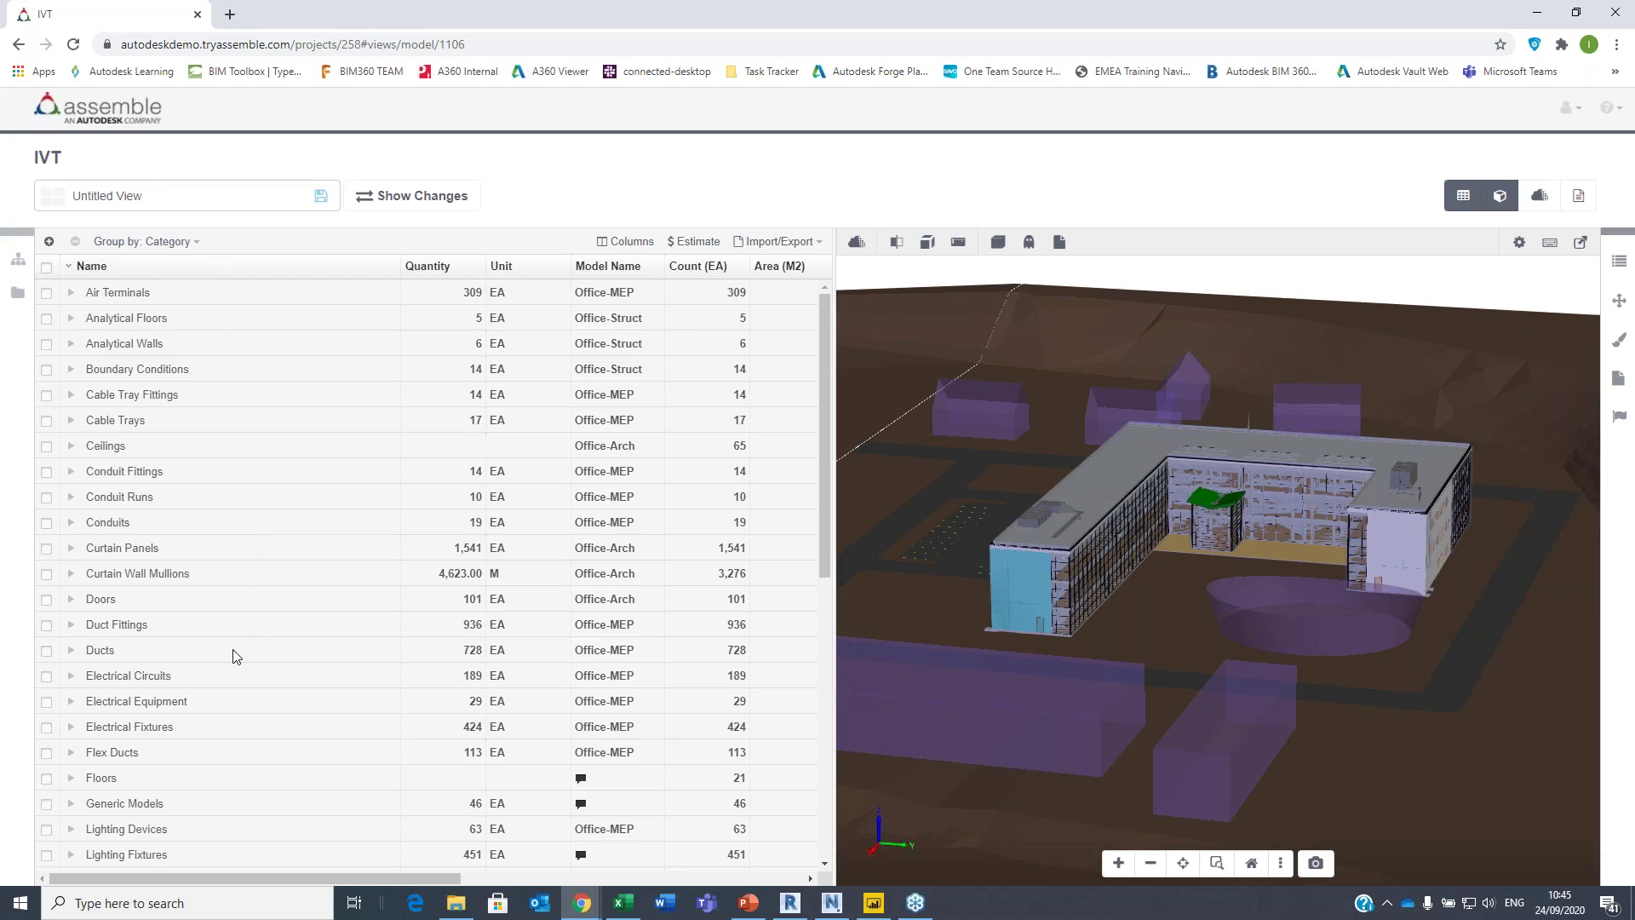
- Expand the Floors category, review the area, volume and perimeter quantities of its floor types, and collapse it again
scroll(235, 656, down, 1)
scroll(235, 656, down, 2)
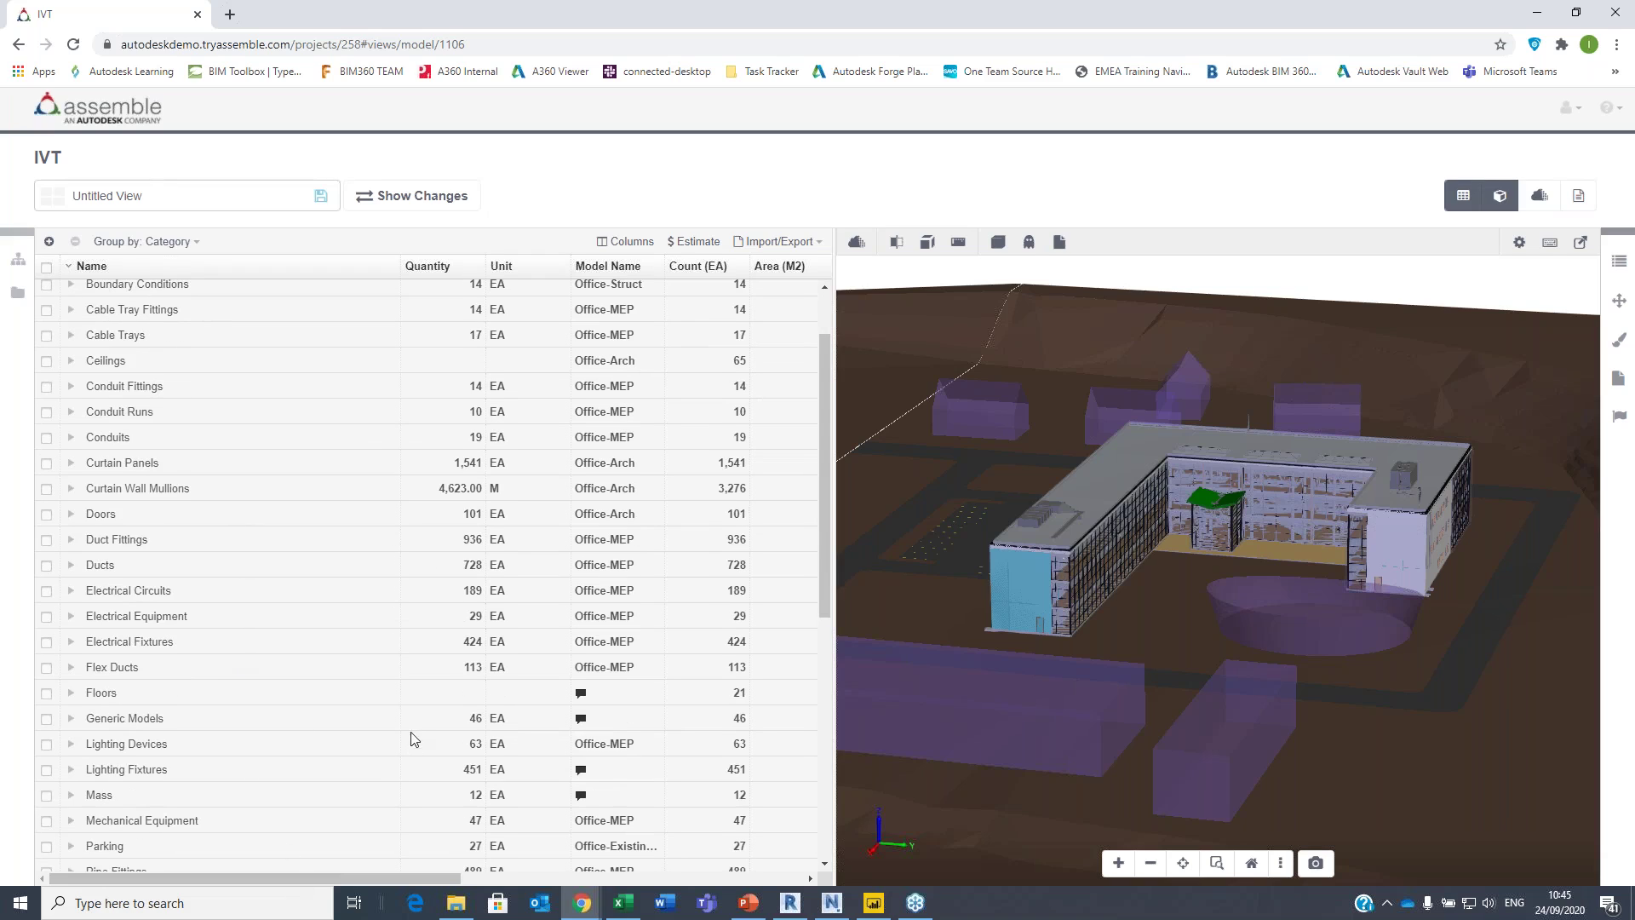
click(71, 692)
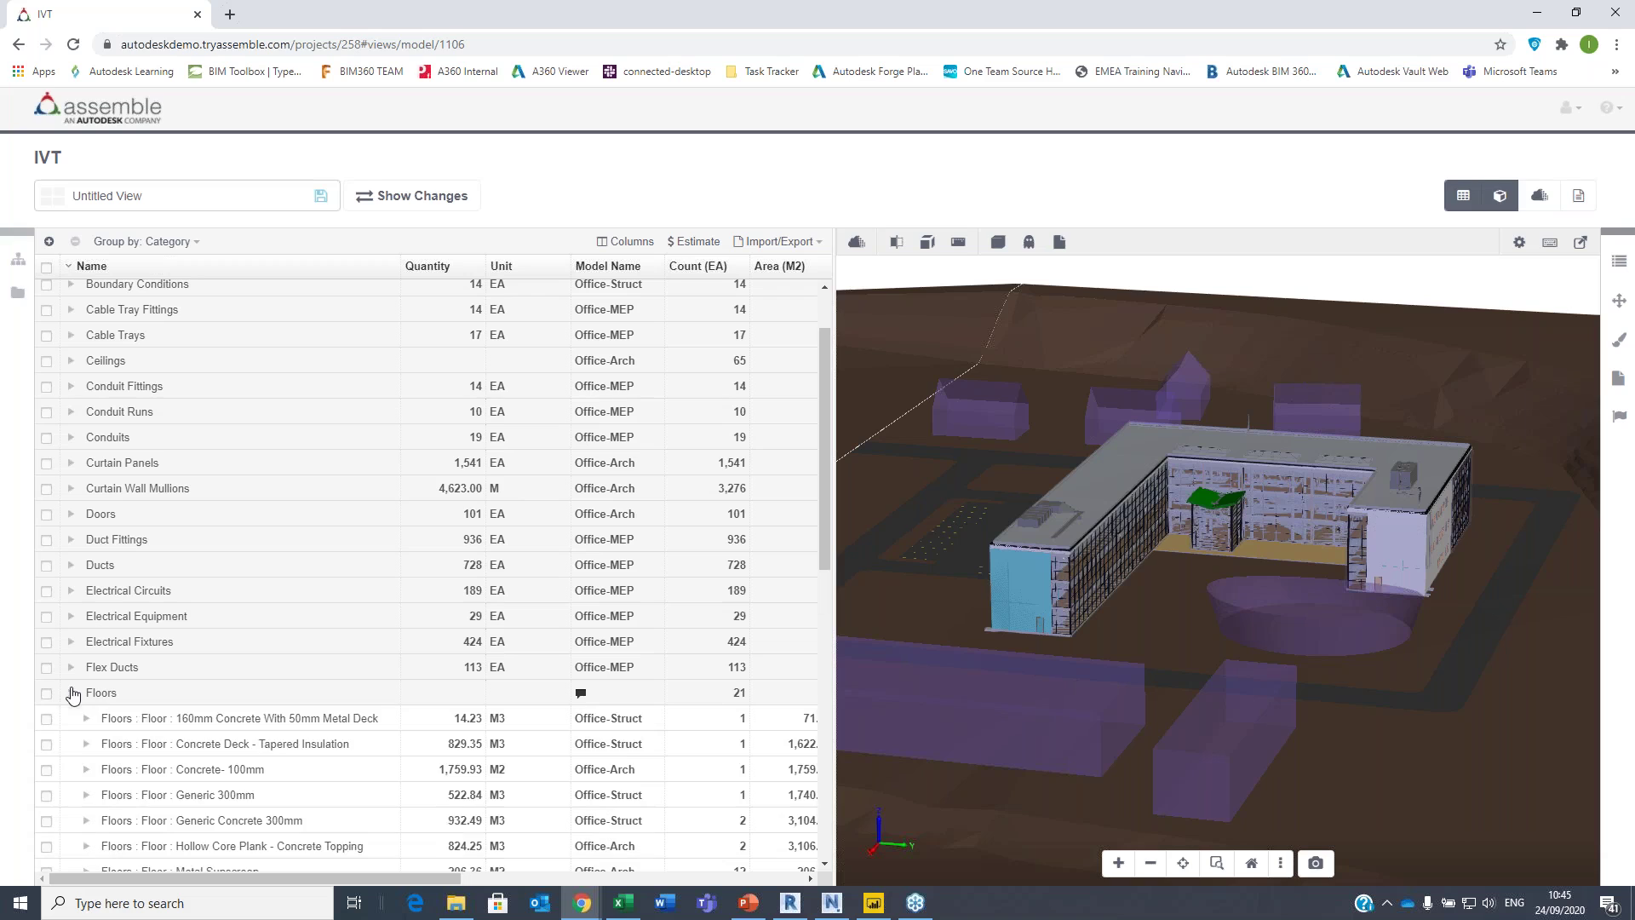
drag(356, 877, 508, 886)
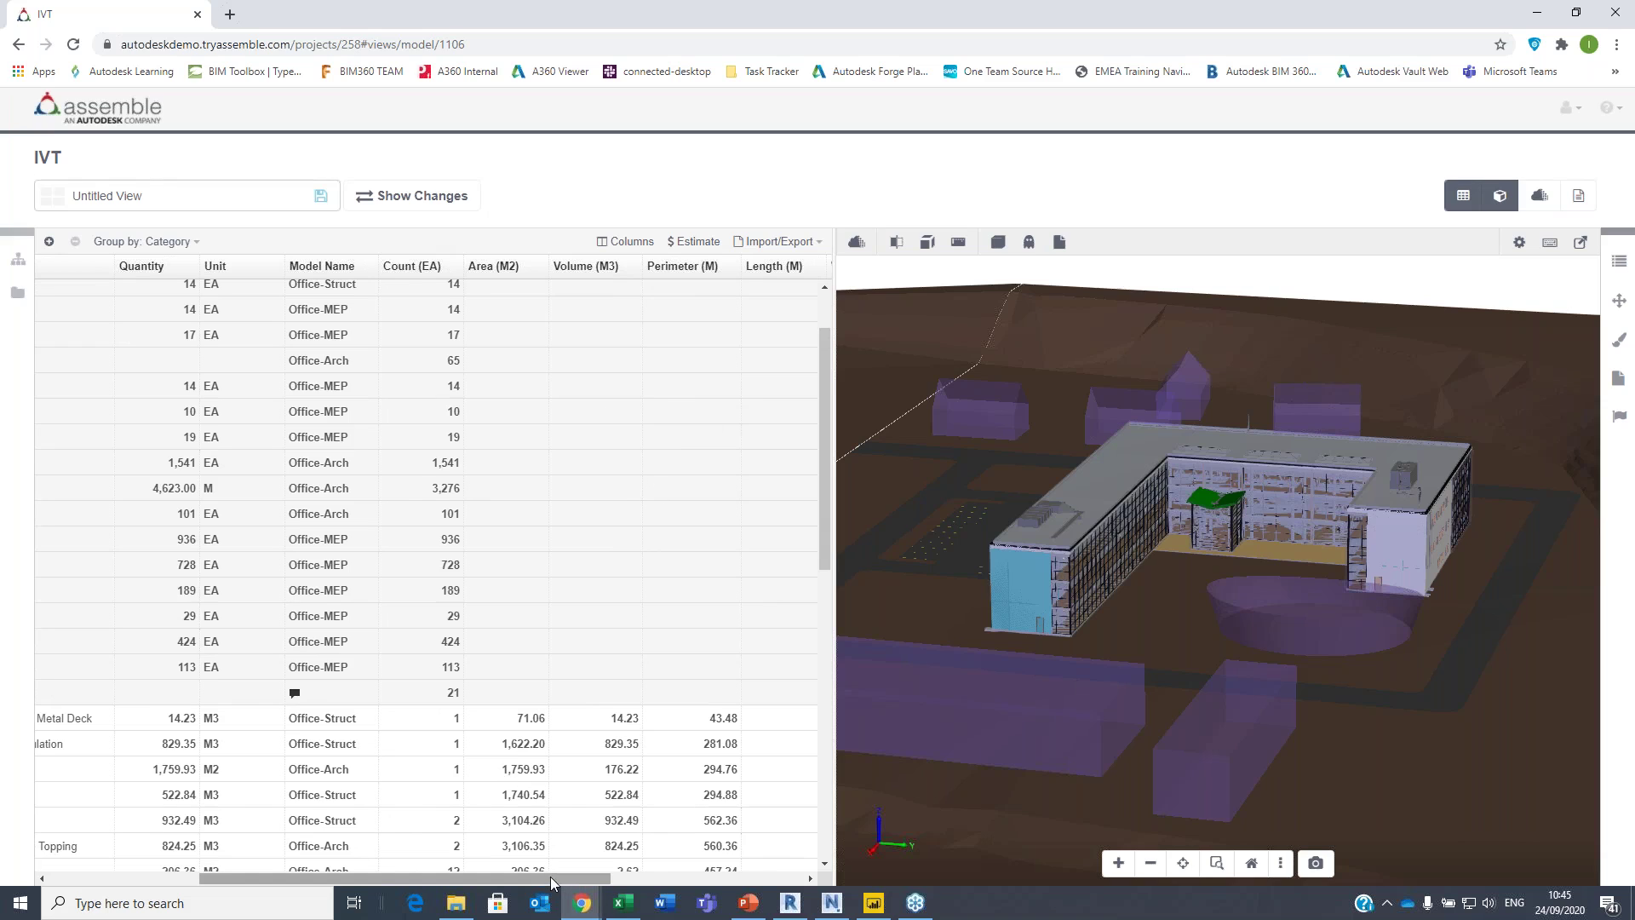
drag(552, 883, 402, 884)
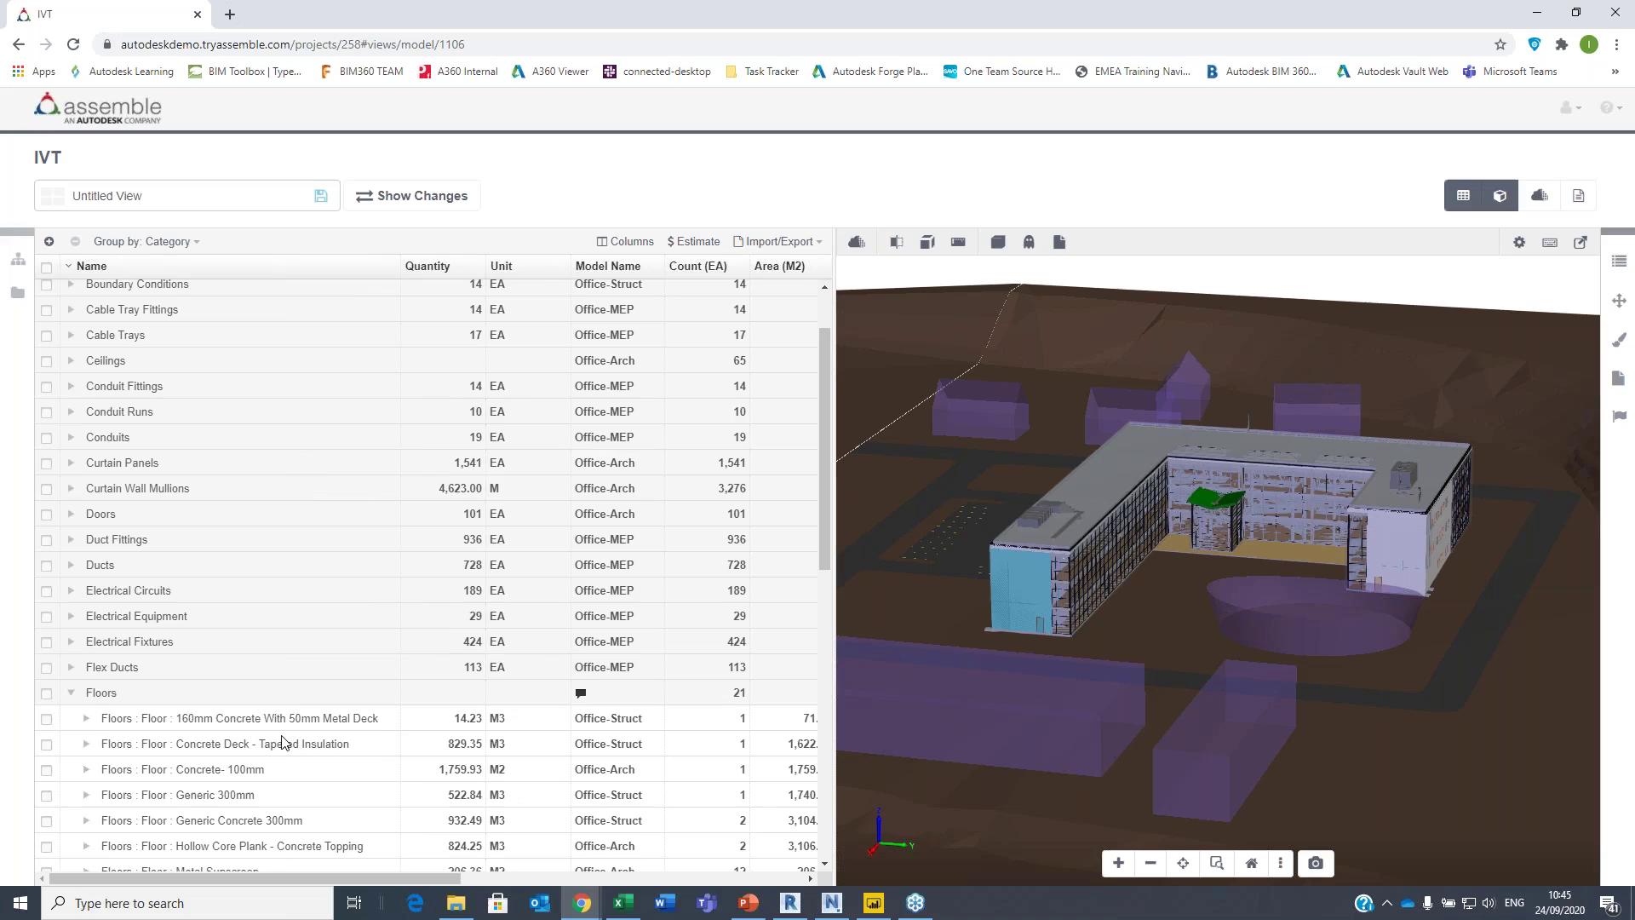
click(71, 693)
scroll(375, 579, up, 2)
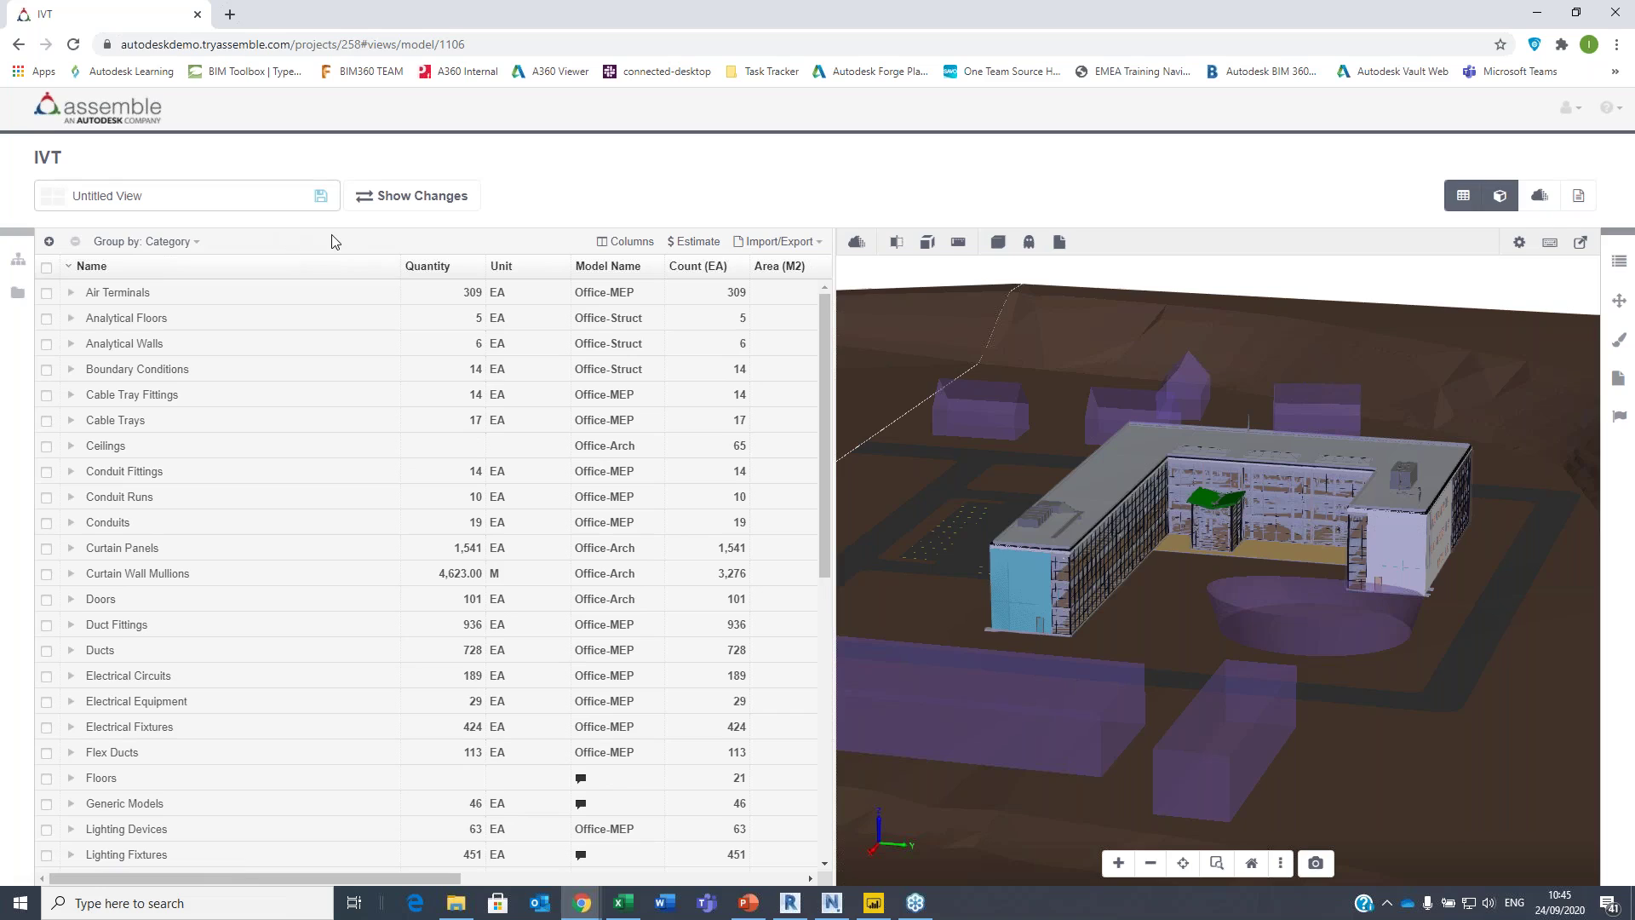
- Add the Total Cost column to the inventory's selected columns and place it directly after Unit
click(631, 242)
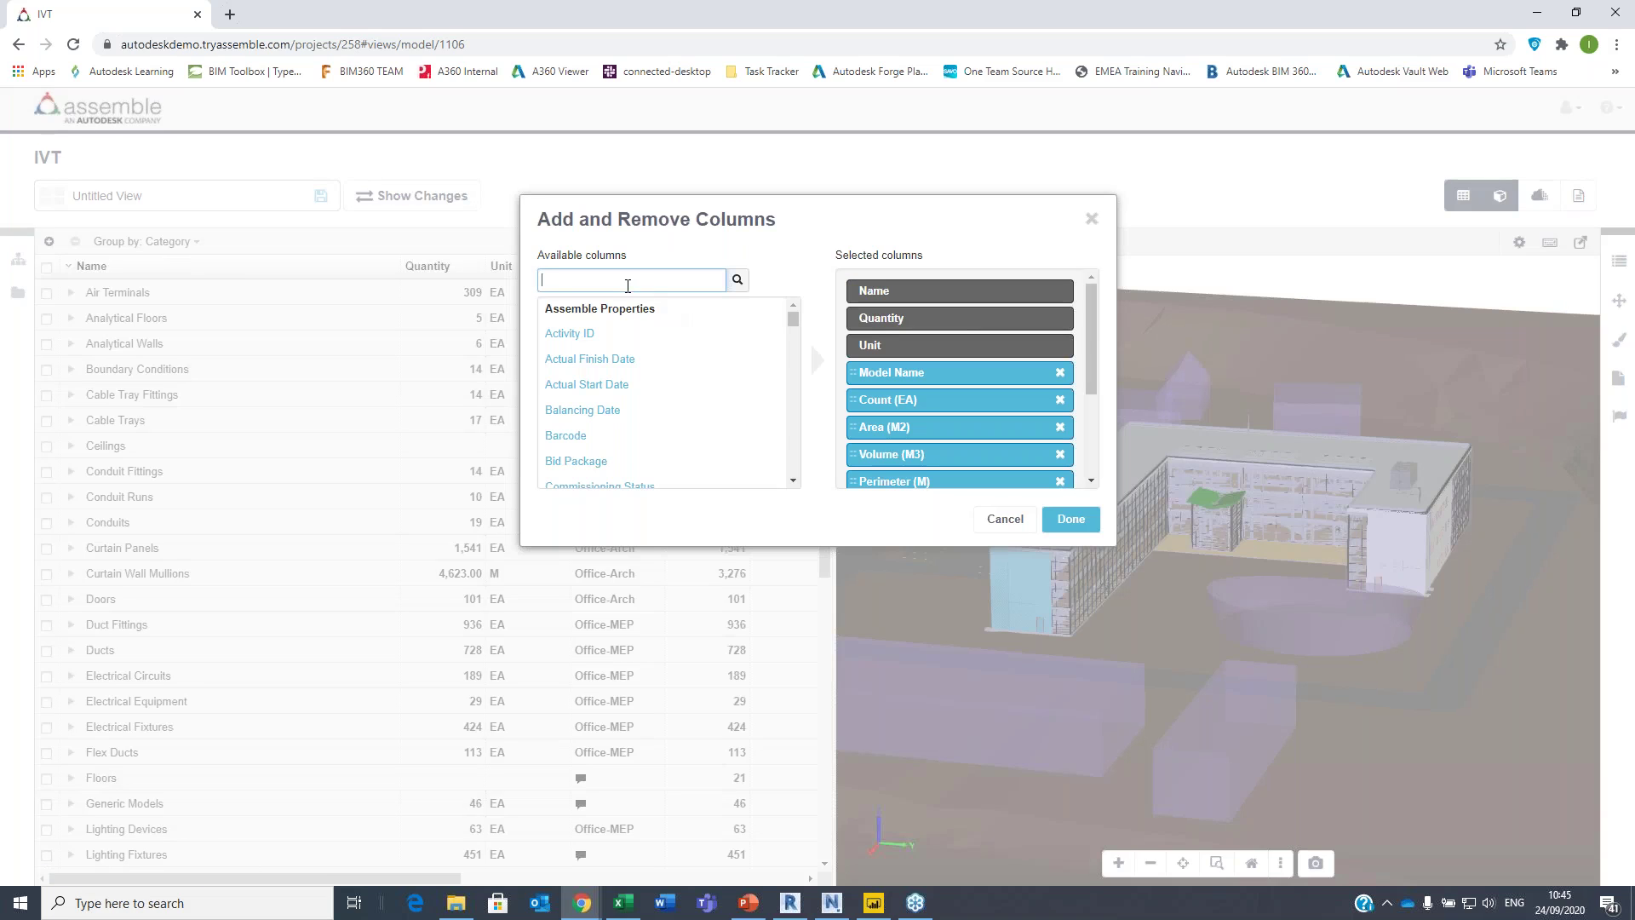
text(cost)
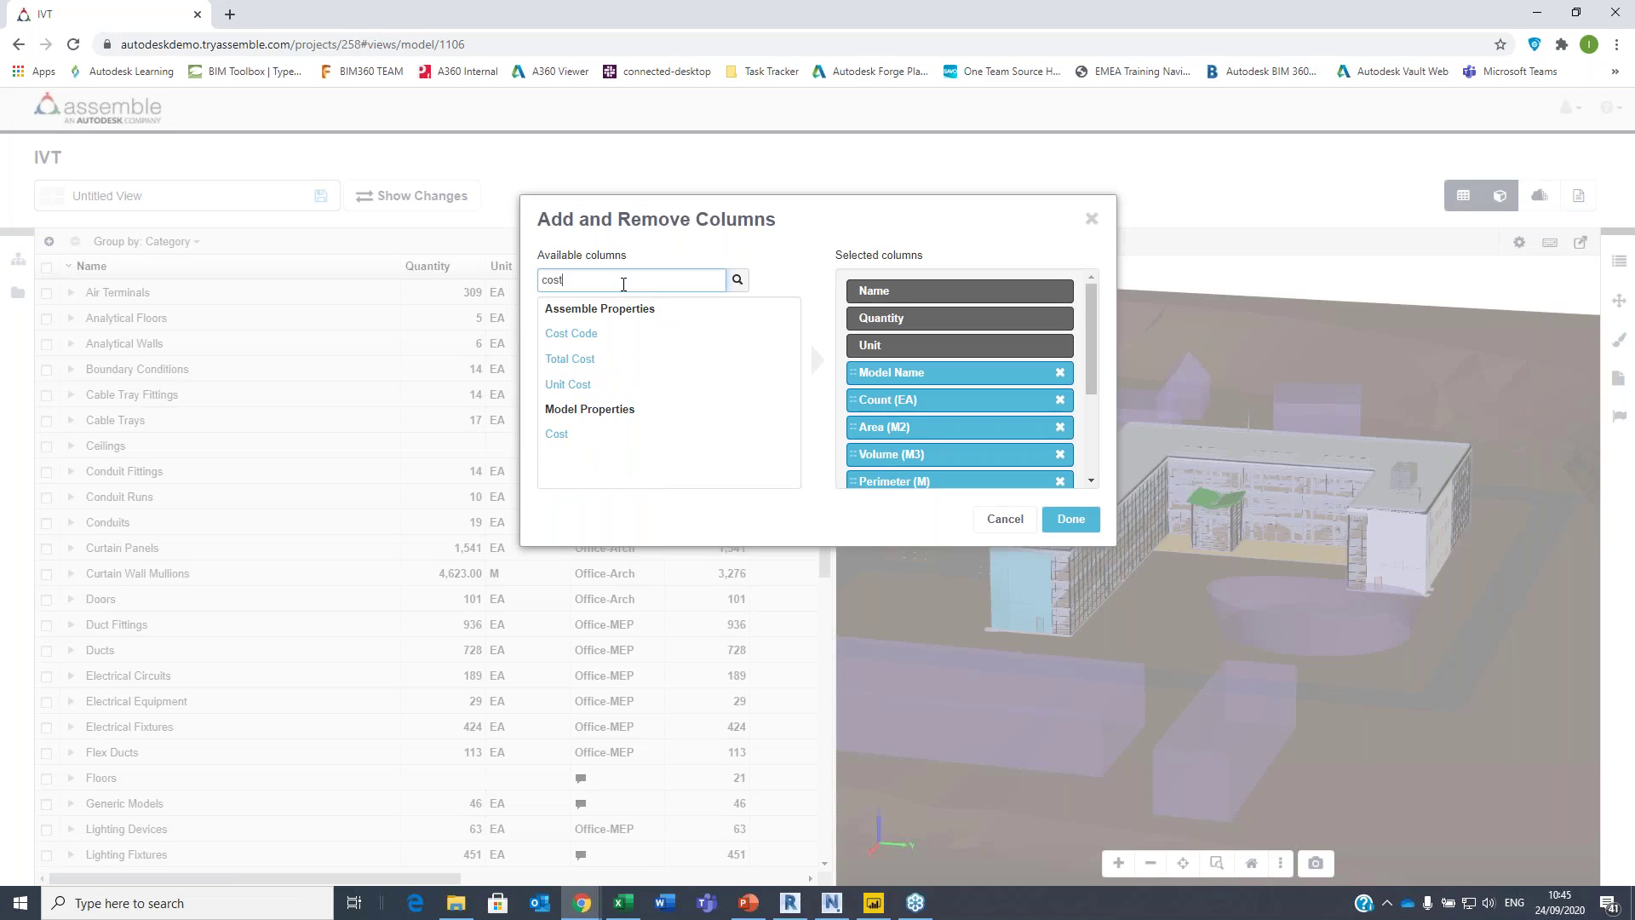
click(613, 386)
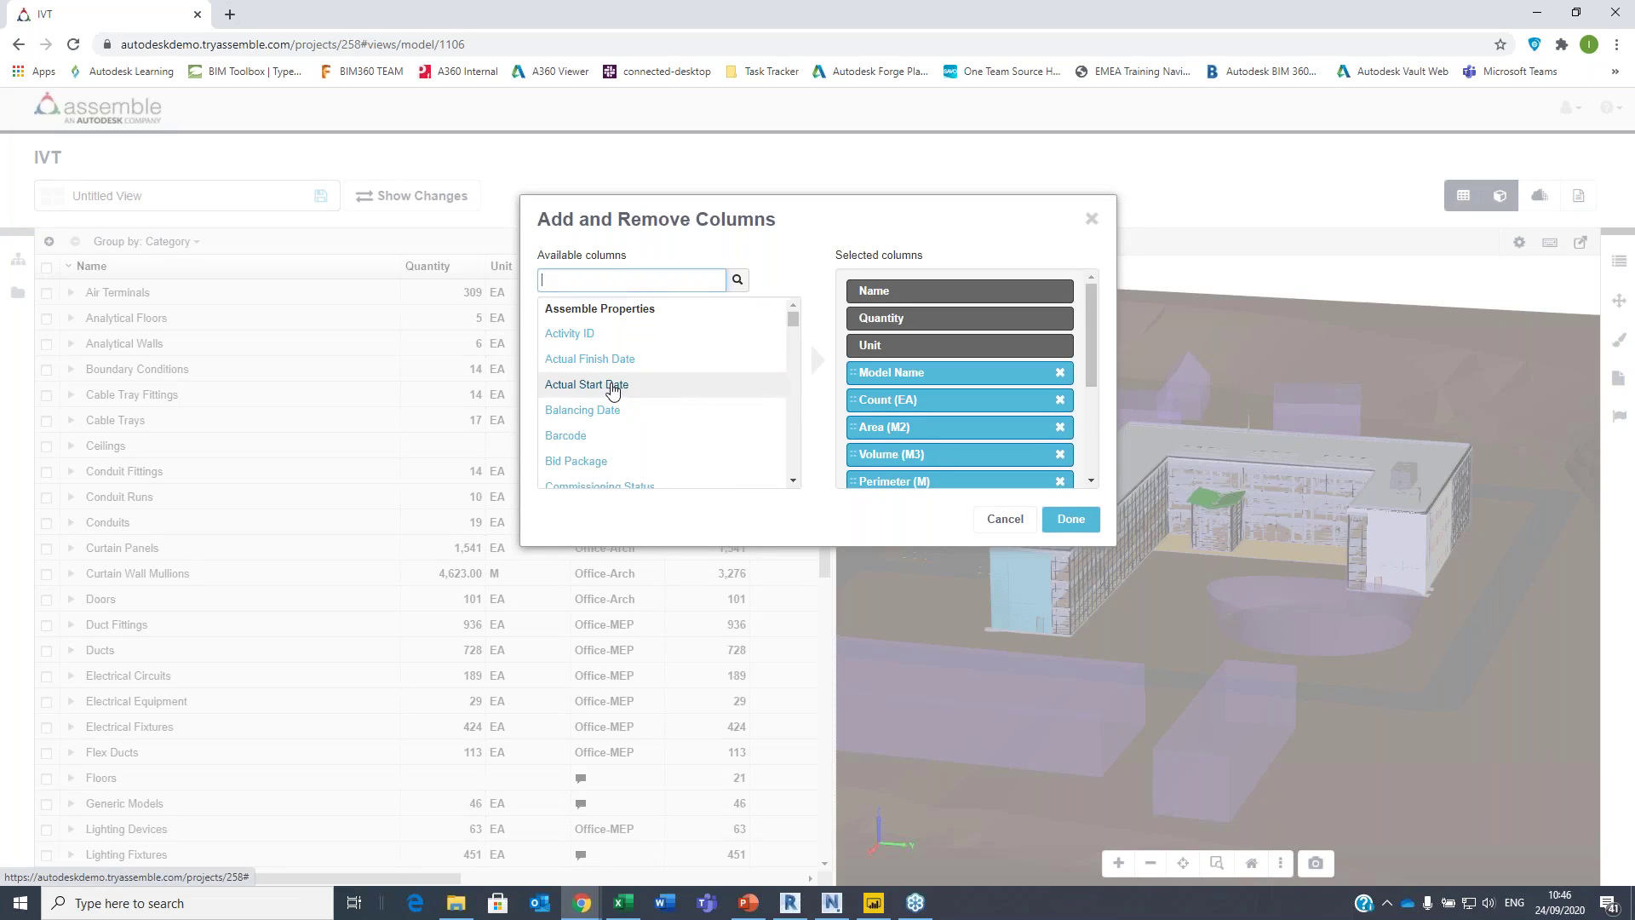
click(597, 283)
text(ost)
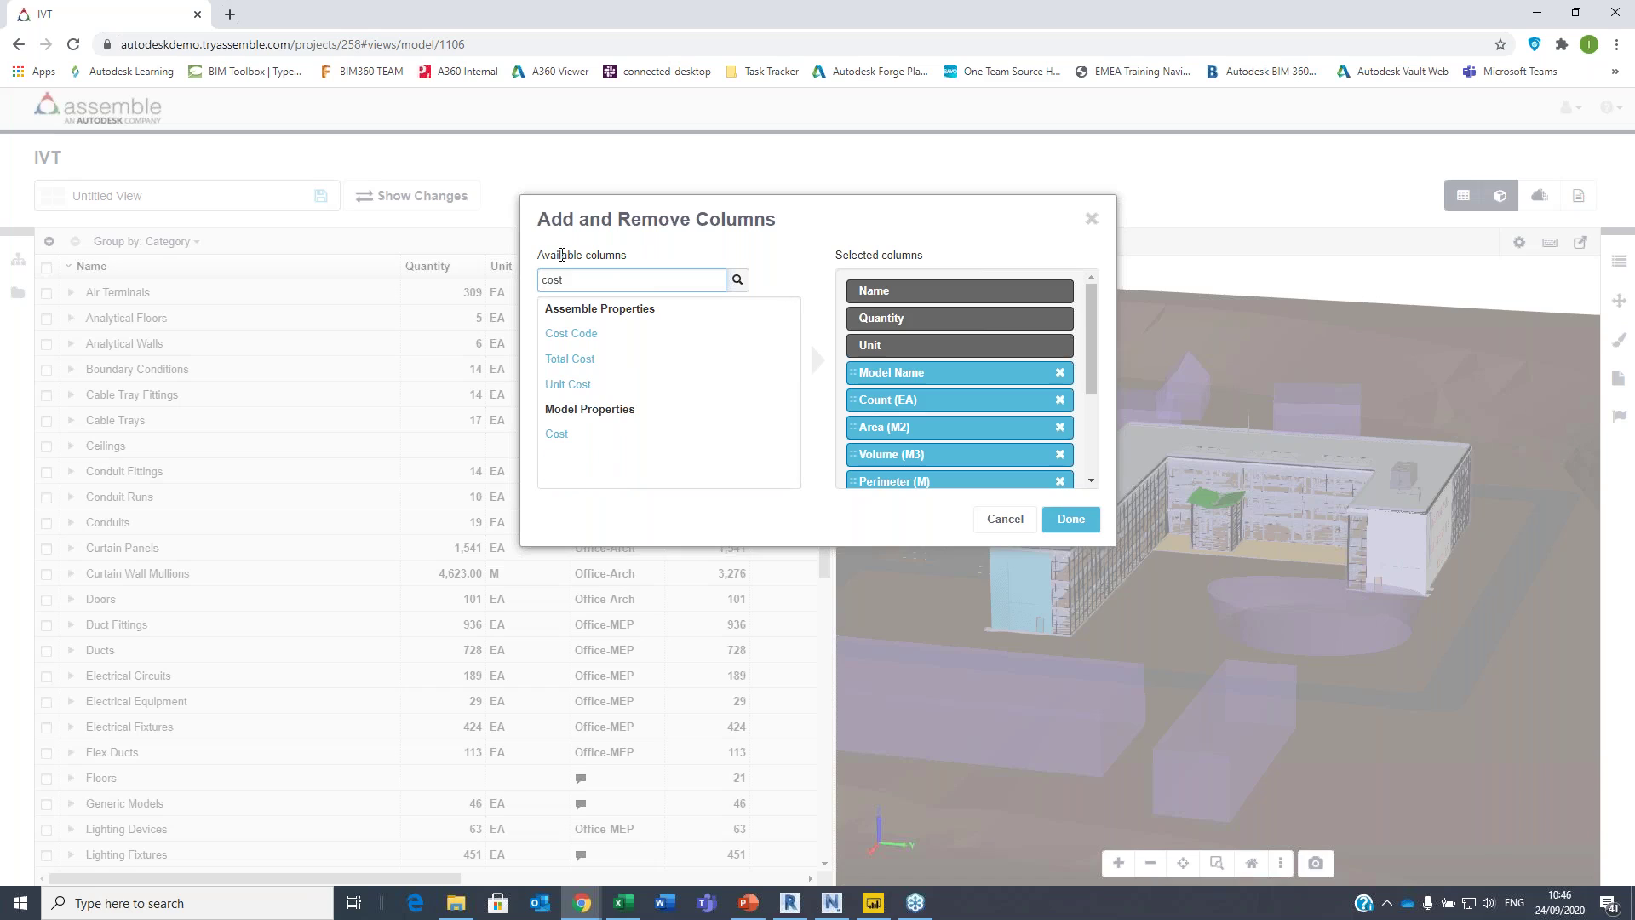
click(596, 361)
scroll(1090, 326, down, 3)
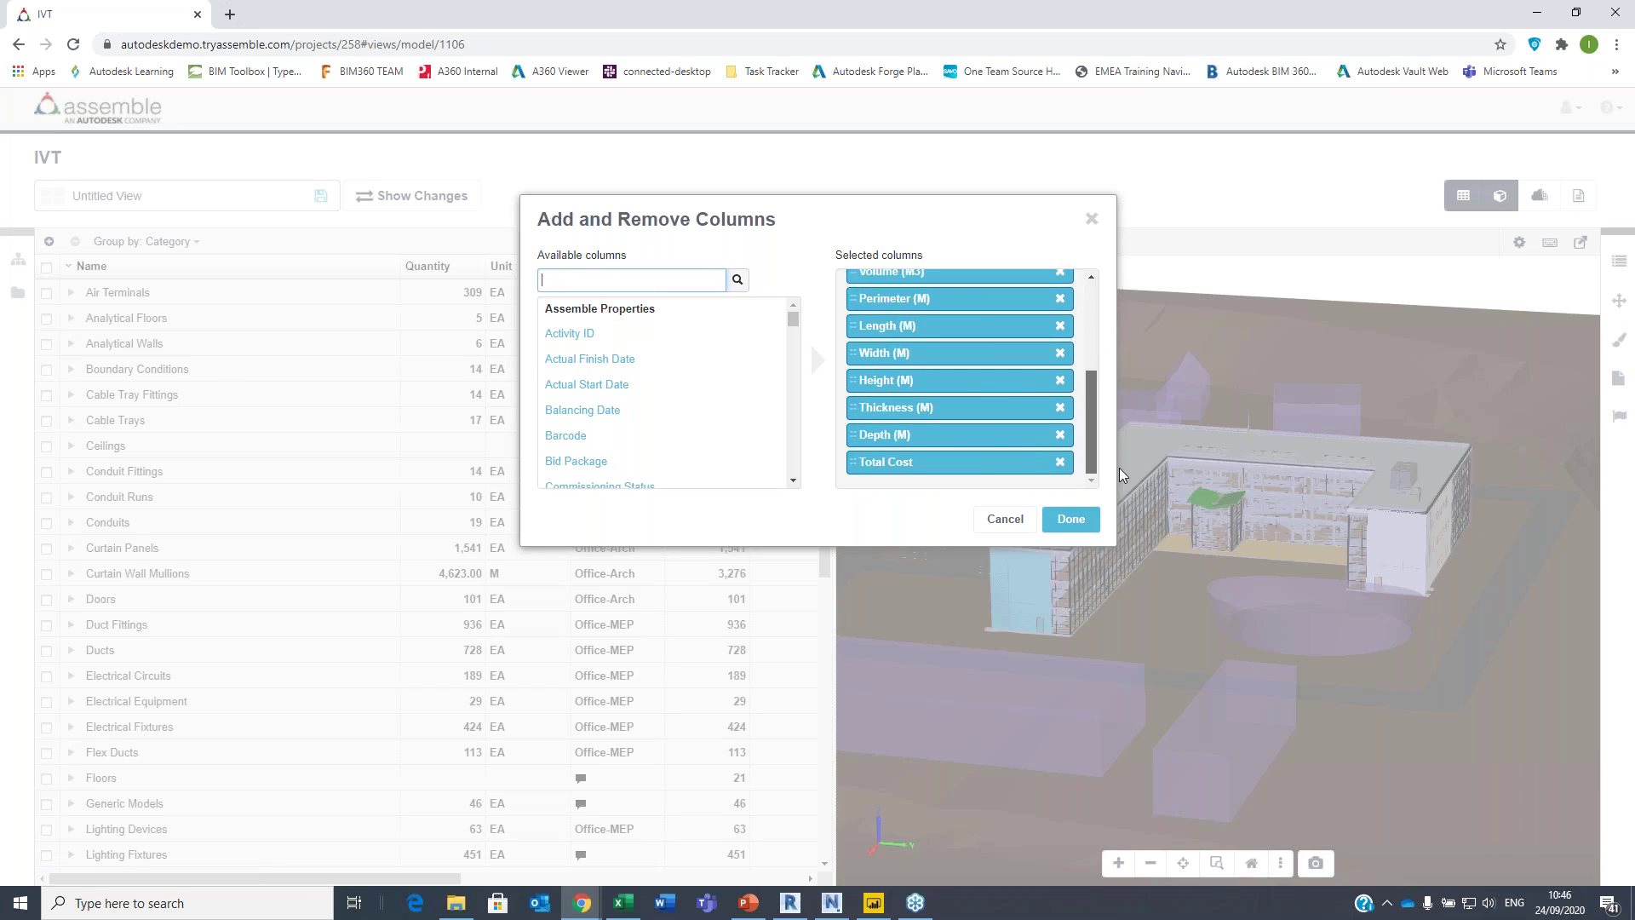
scroll(1090, 326, up, 3)
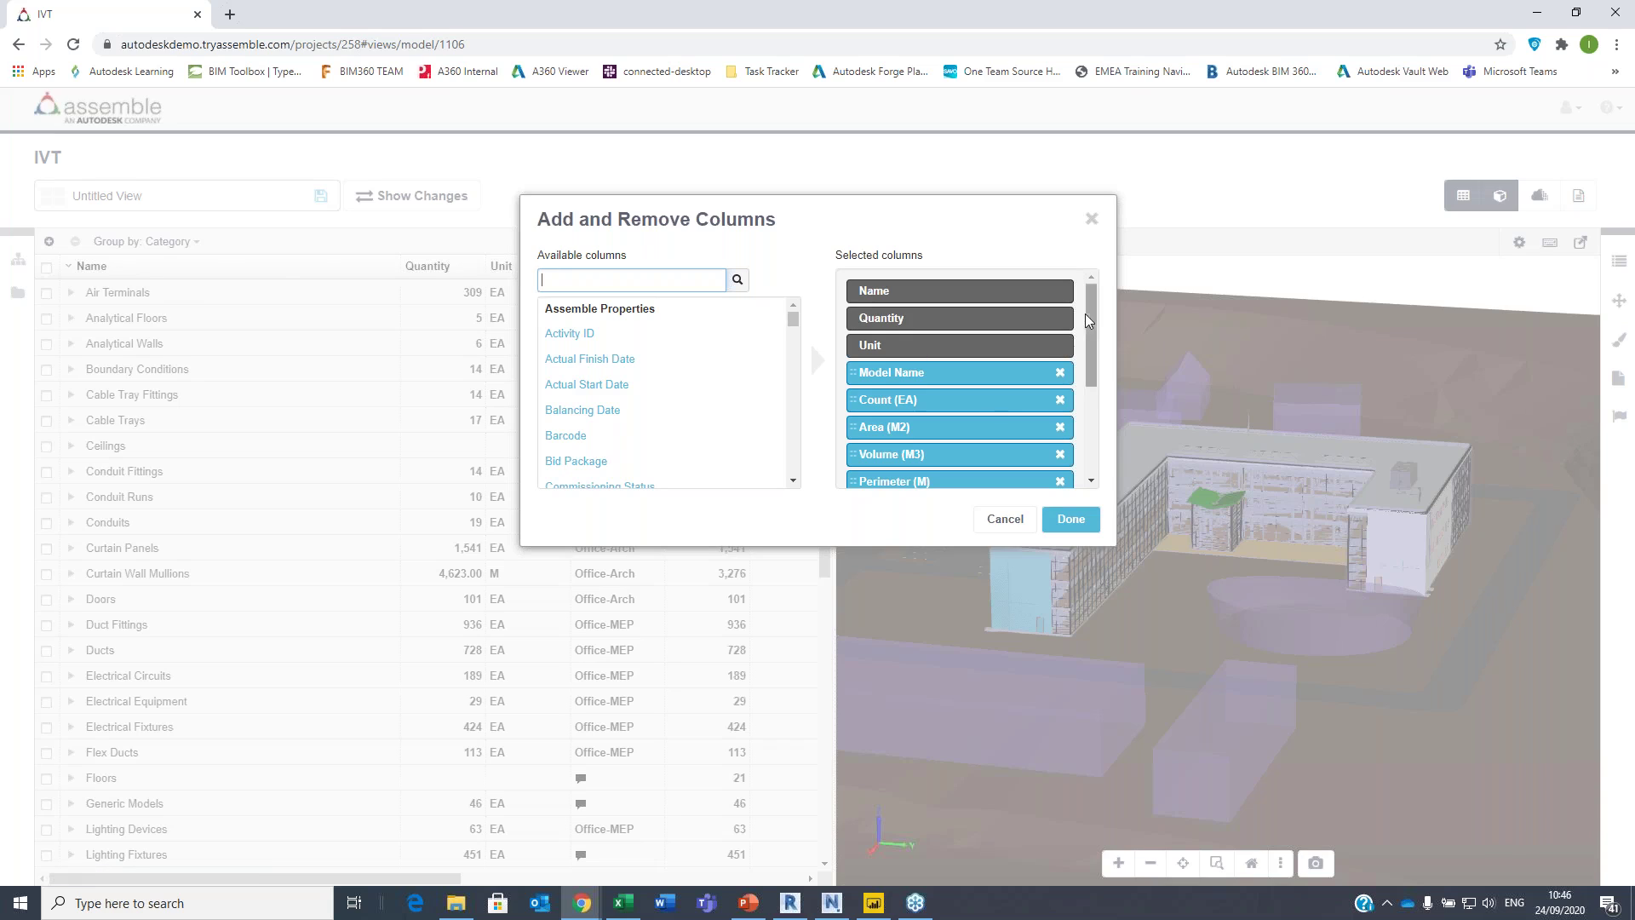
scroll(1092, 321, down, 3)
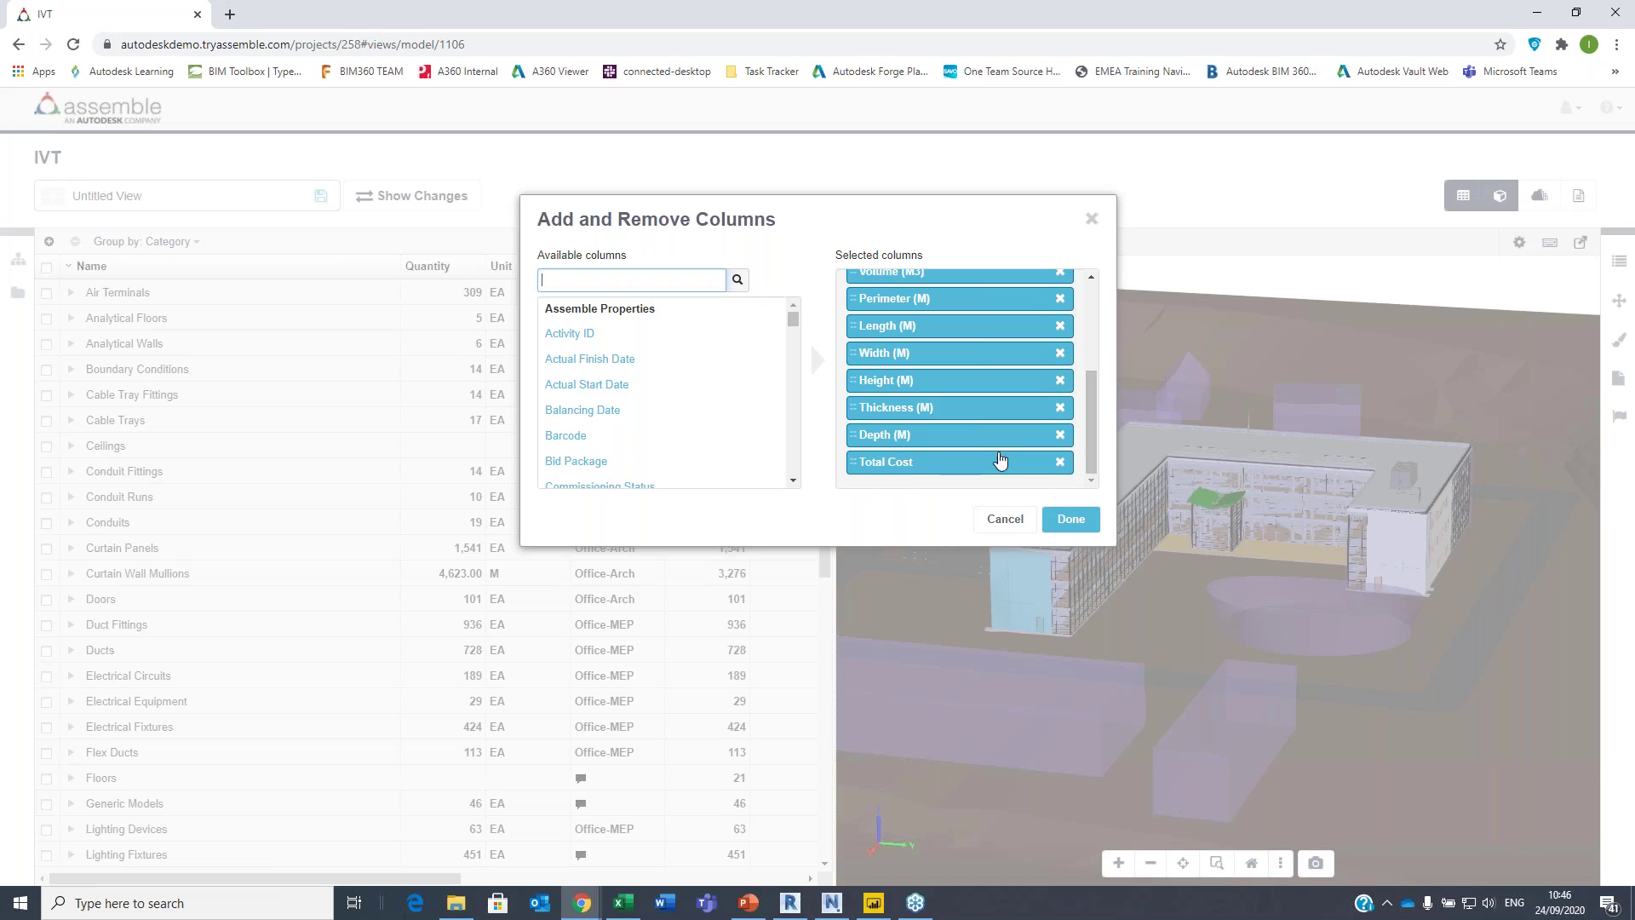
drag(852, 467, 856, 383)
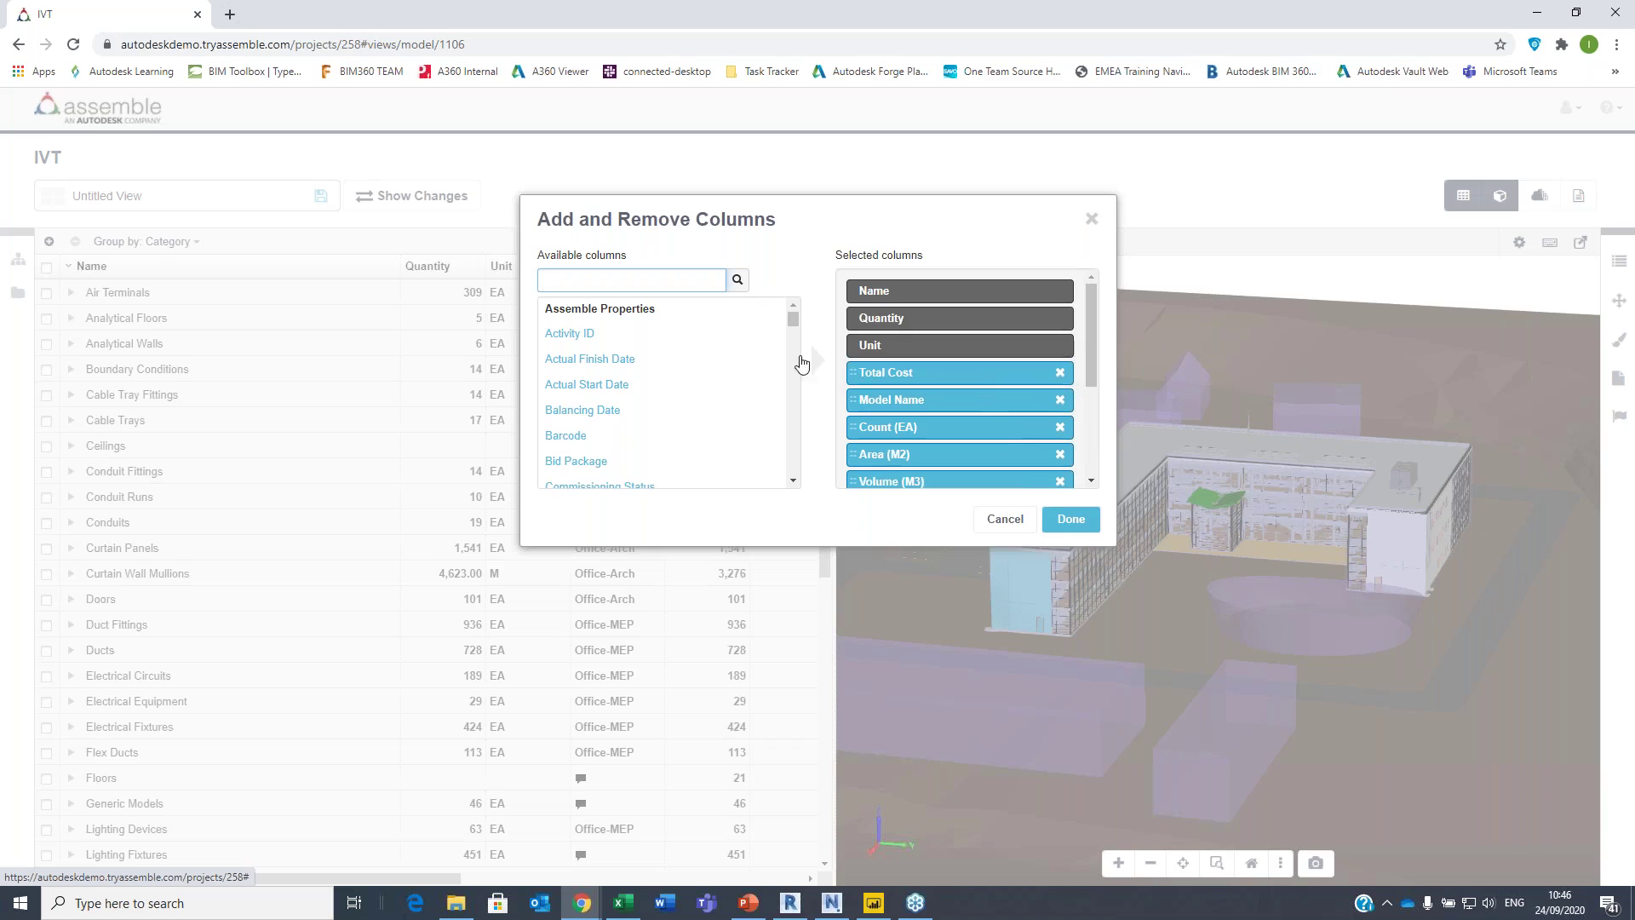
- Add the Unit Cost column, place it directly before Total Cost and apply the column changes
text(unit)
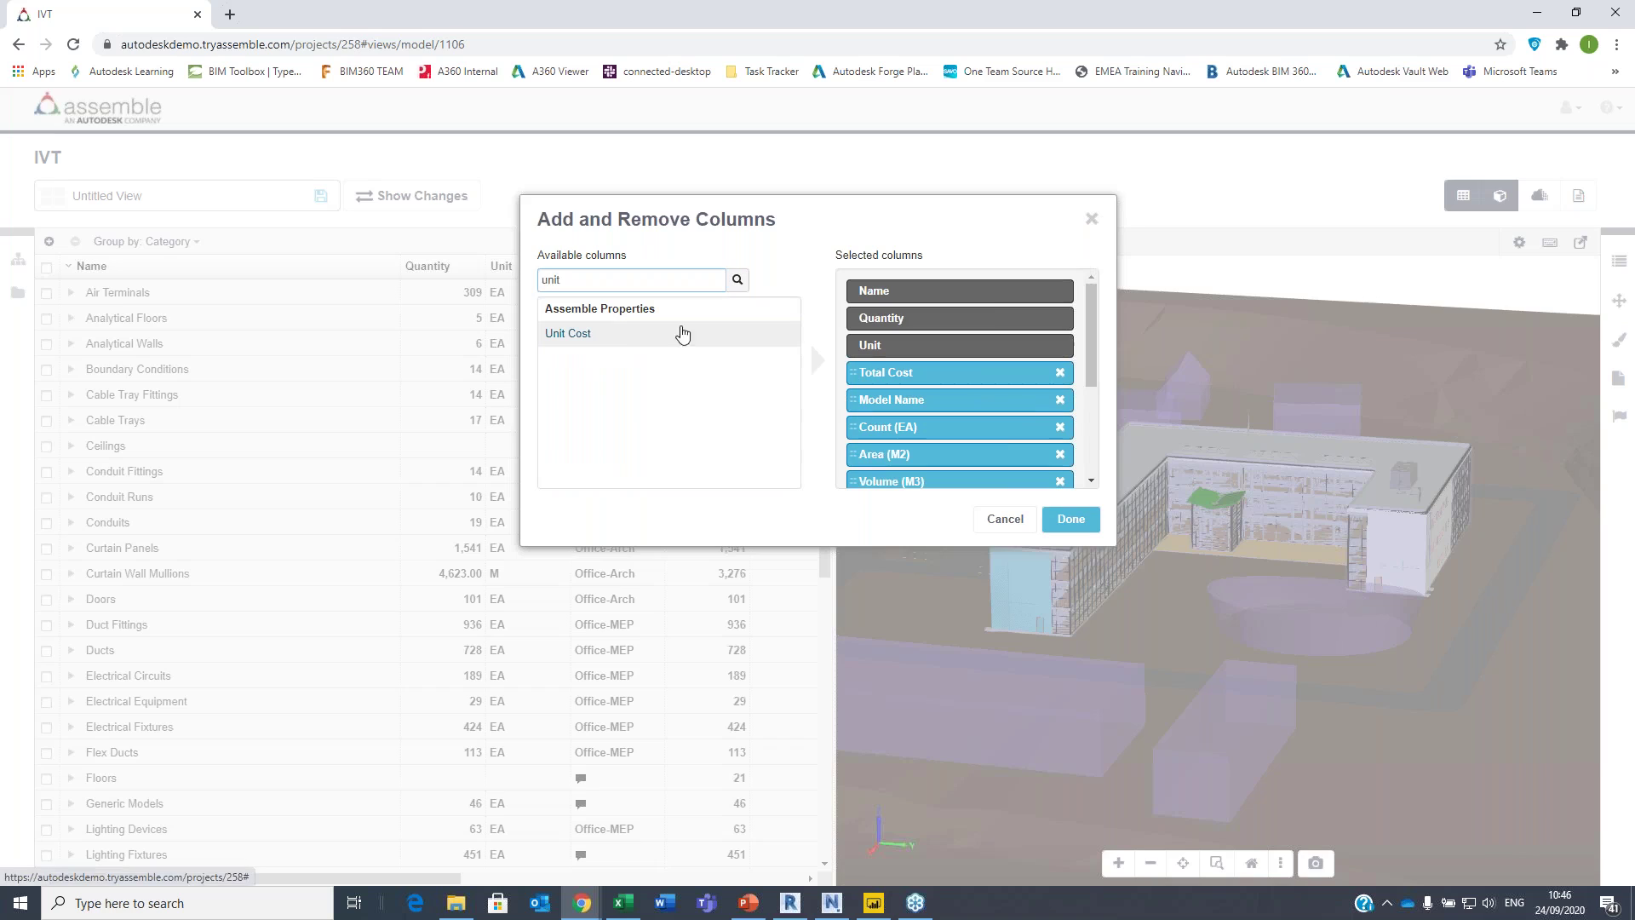
click(594, 335)
scroll(1098, 334, down, 5)
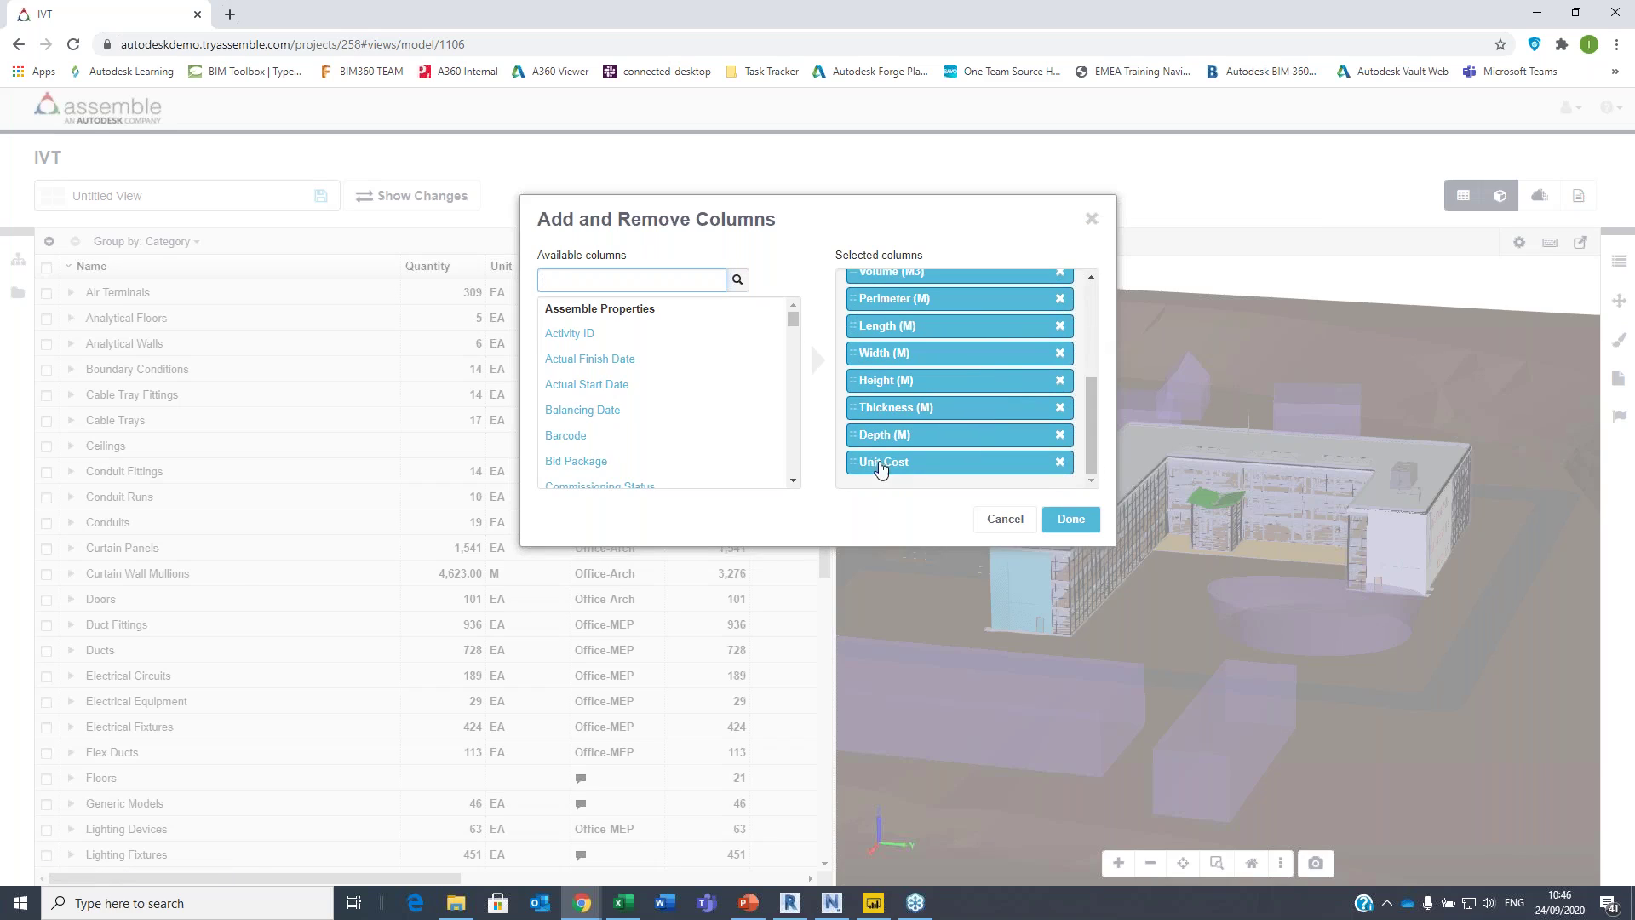
drag(883, 467, 859, 392)
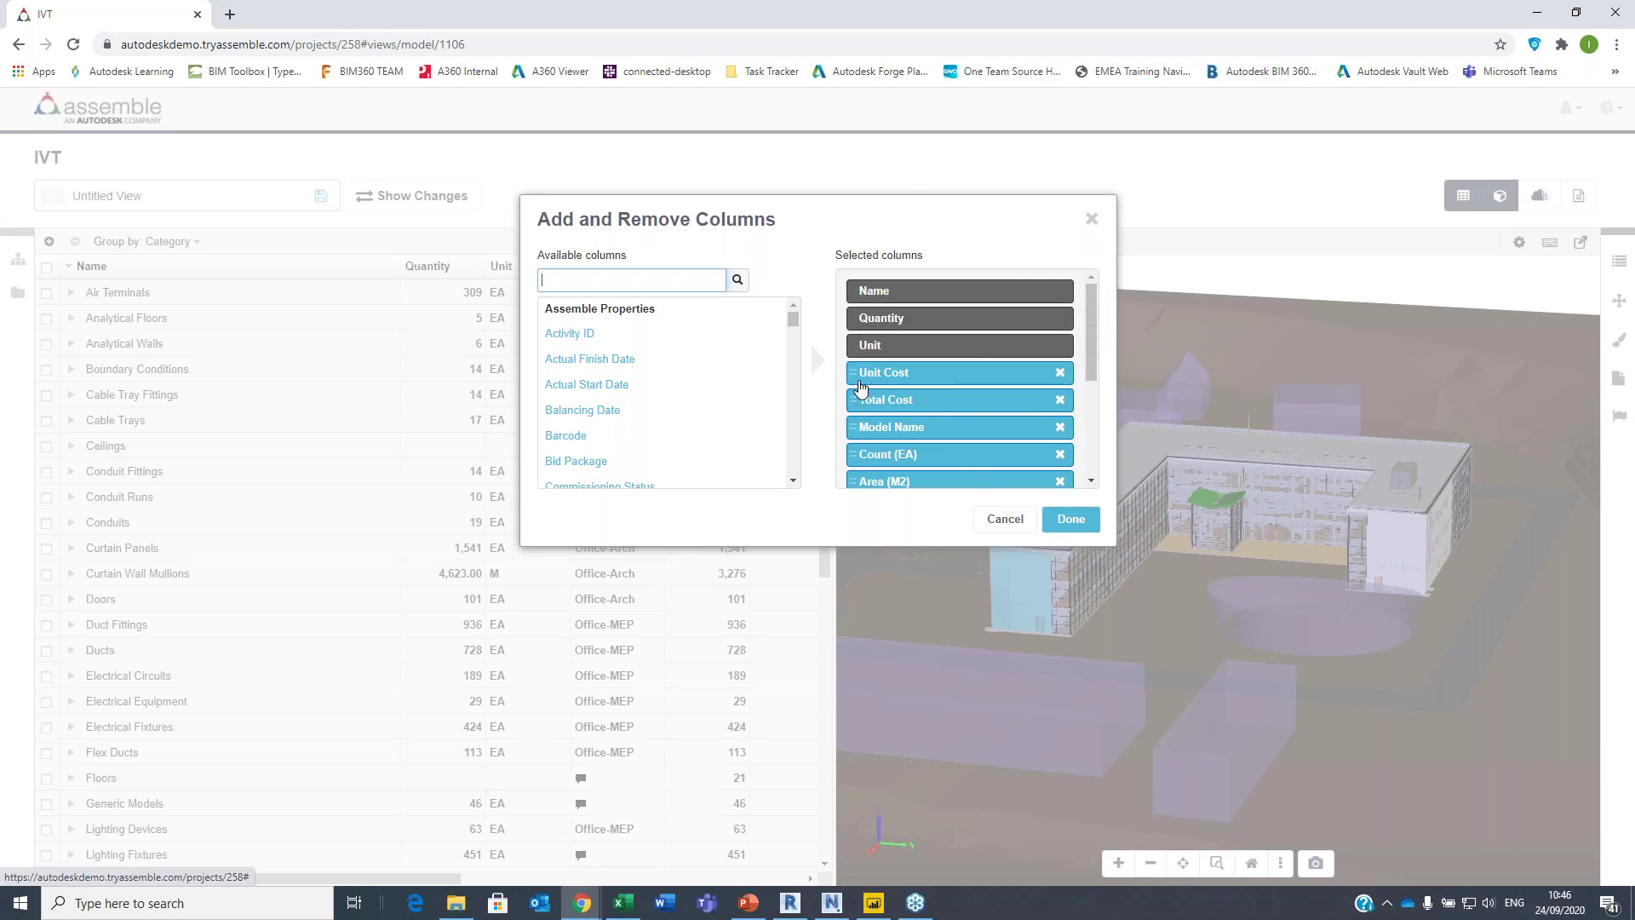
click(1071, 519)
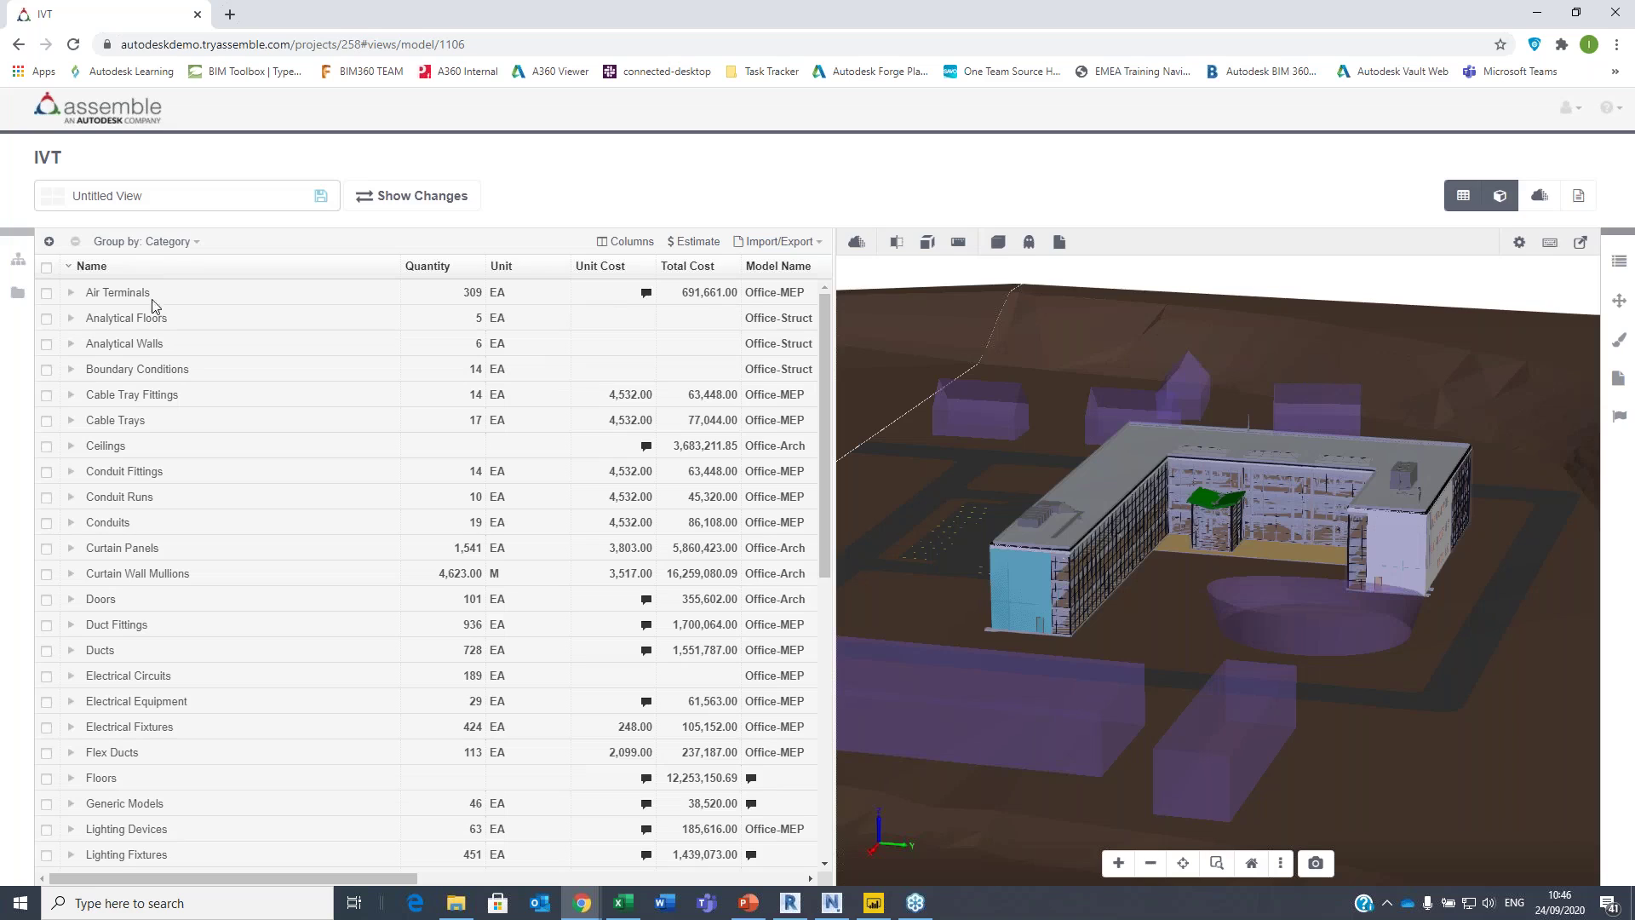
- Review the category costs, expand Air Terminals to its rectangular exhaust grilles and isolate element 520071 by hiding all others
scroll(303, 493, down, 2)
scroll(303, 492, up, 2)
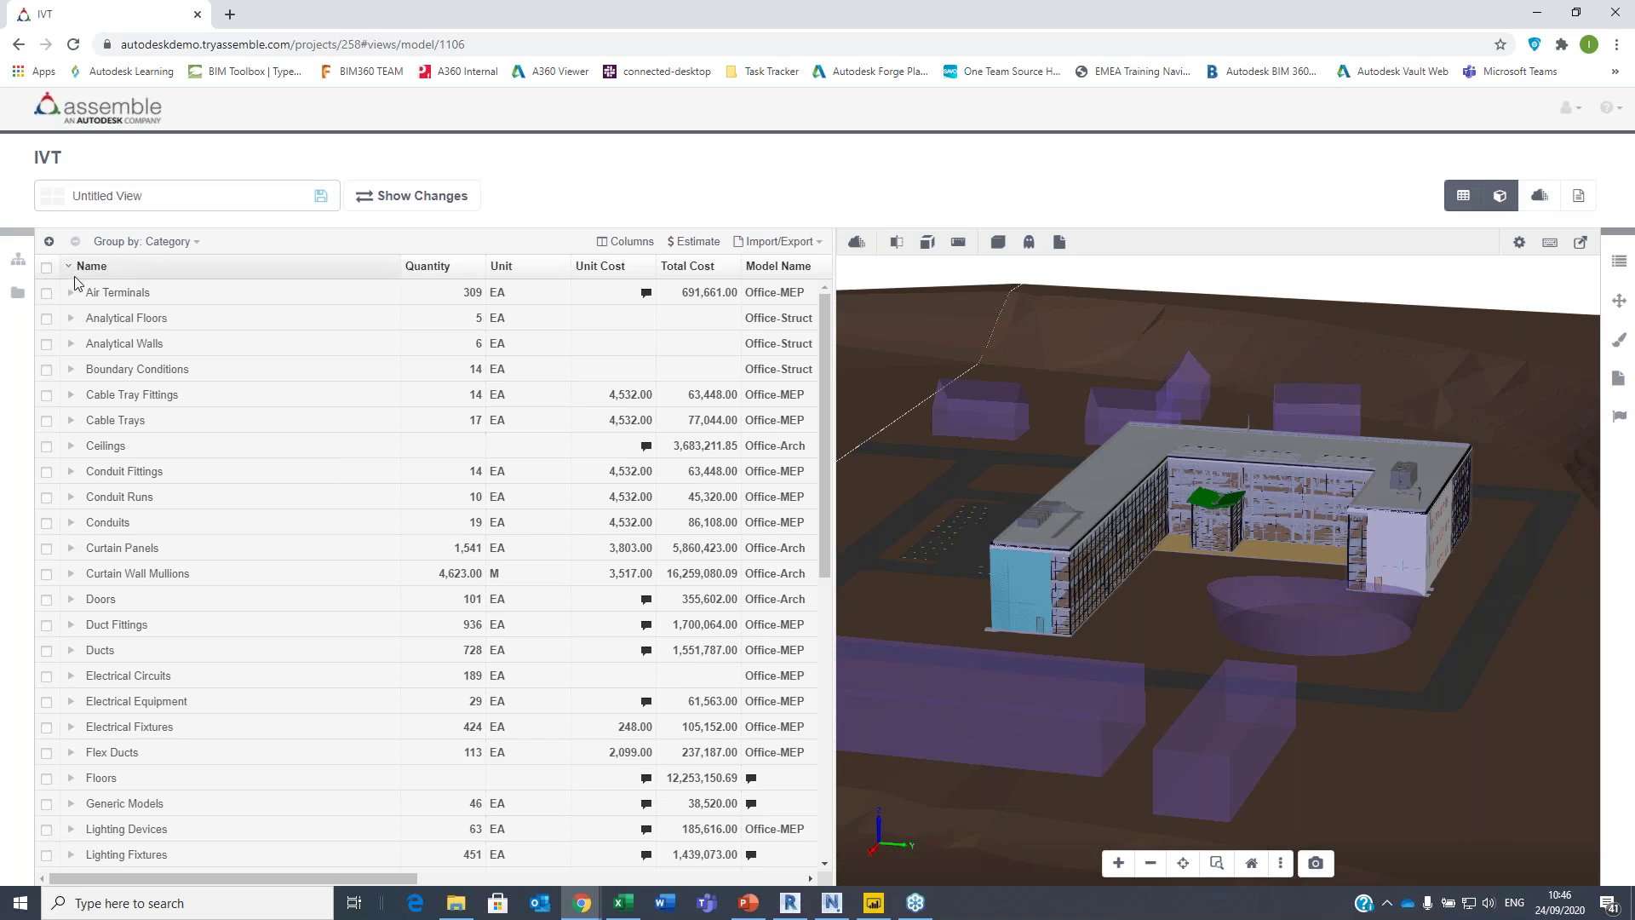
scroll(368, 533, down, 6)
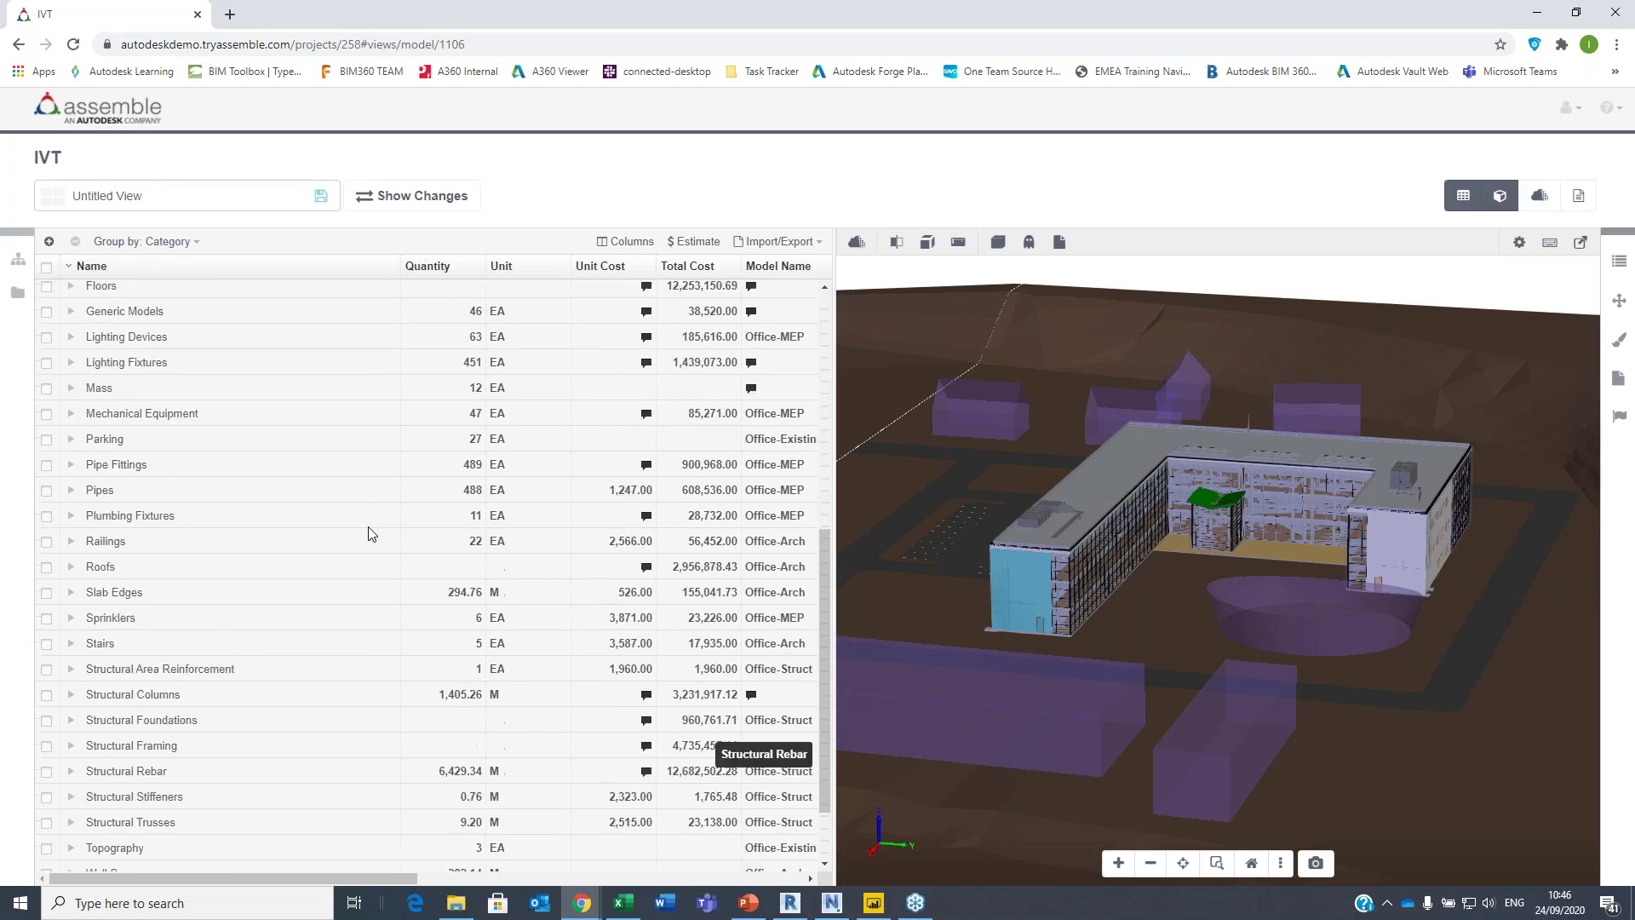
scroll(368, 533, up, 6)
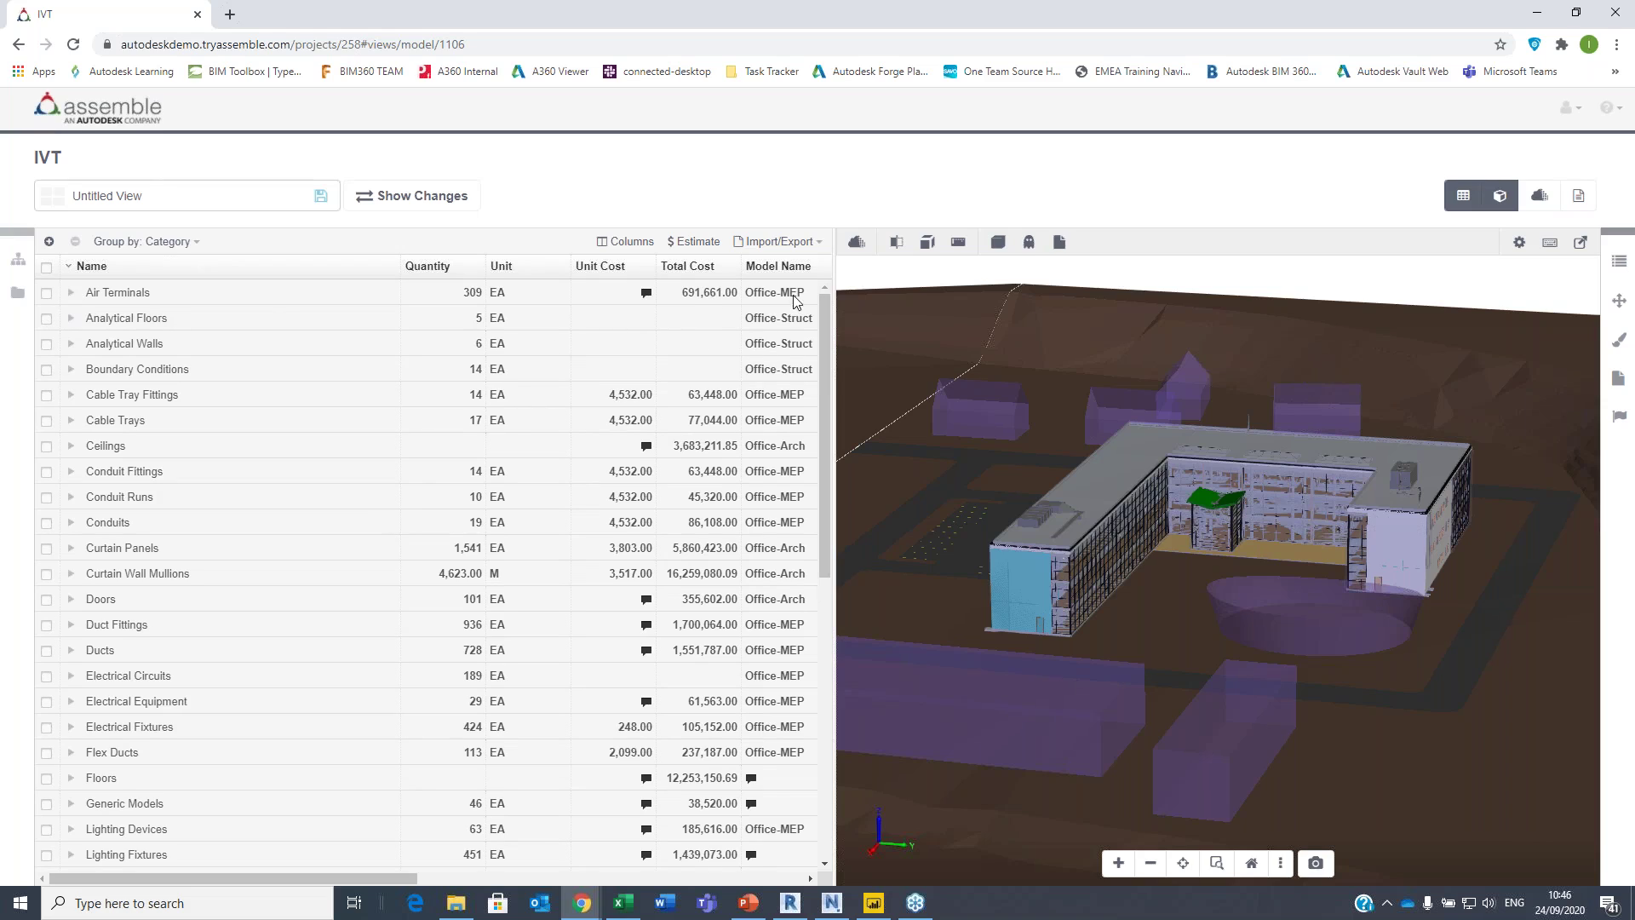
click(72, 294)
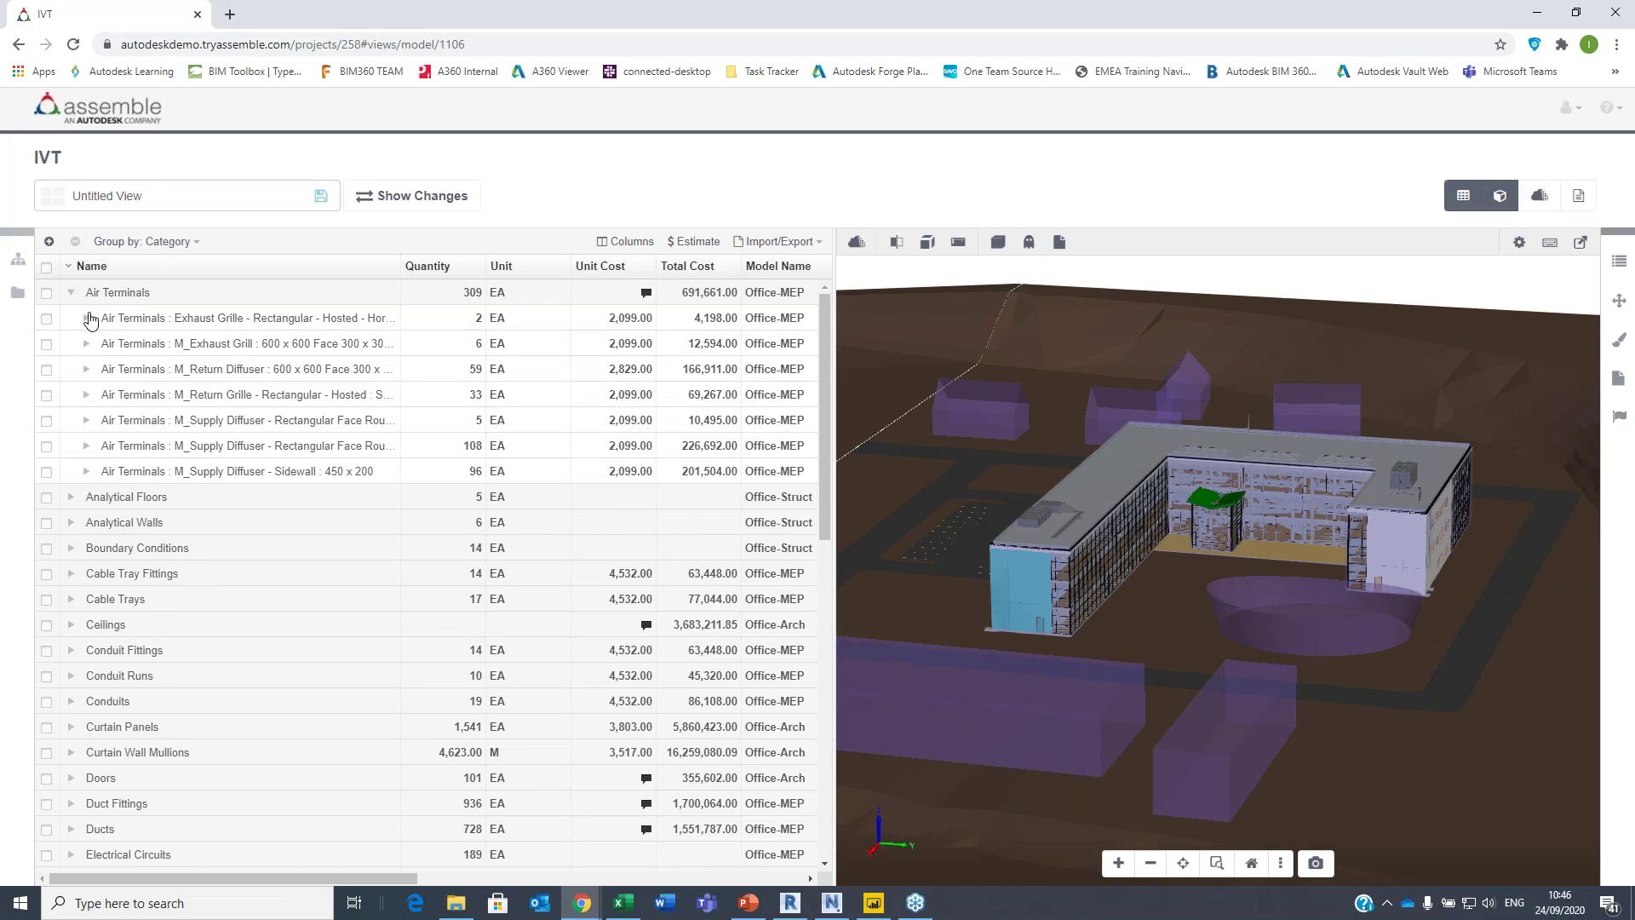
click(86, 318)
click(143, 350)
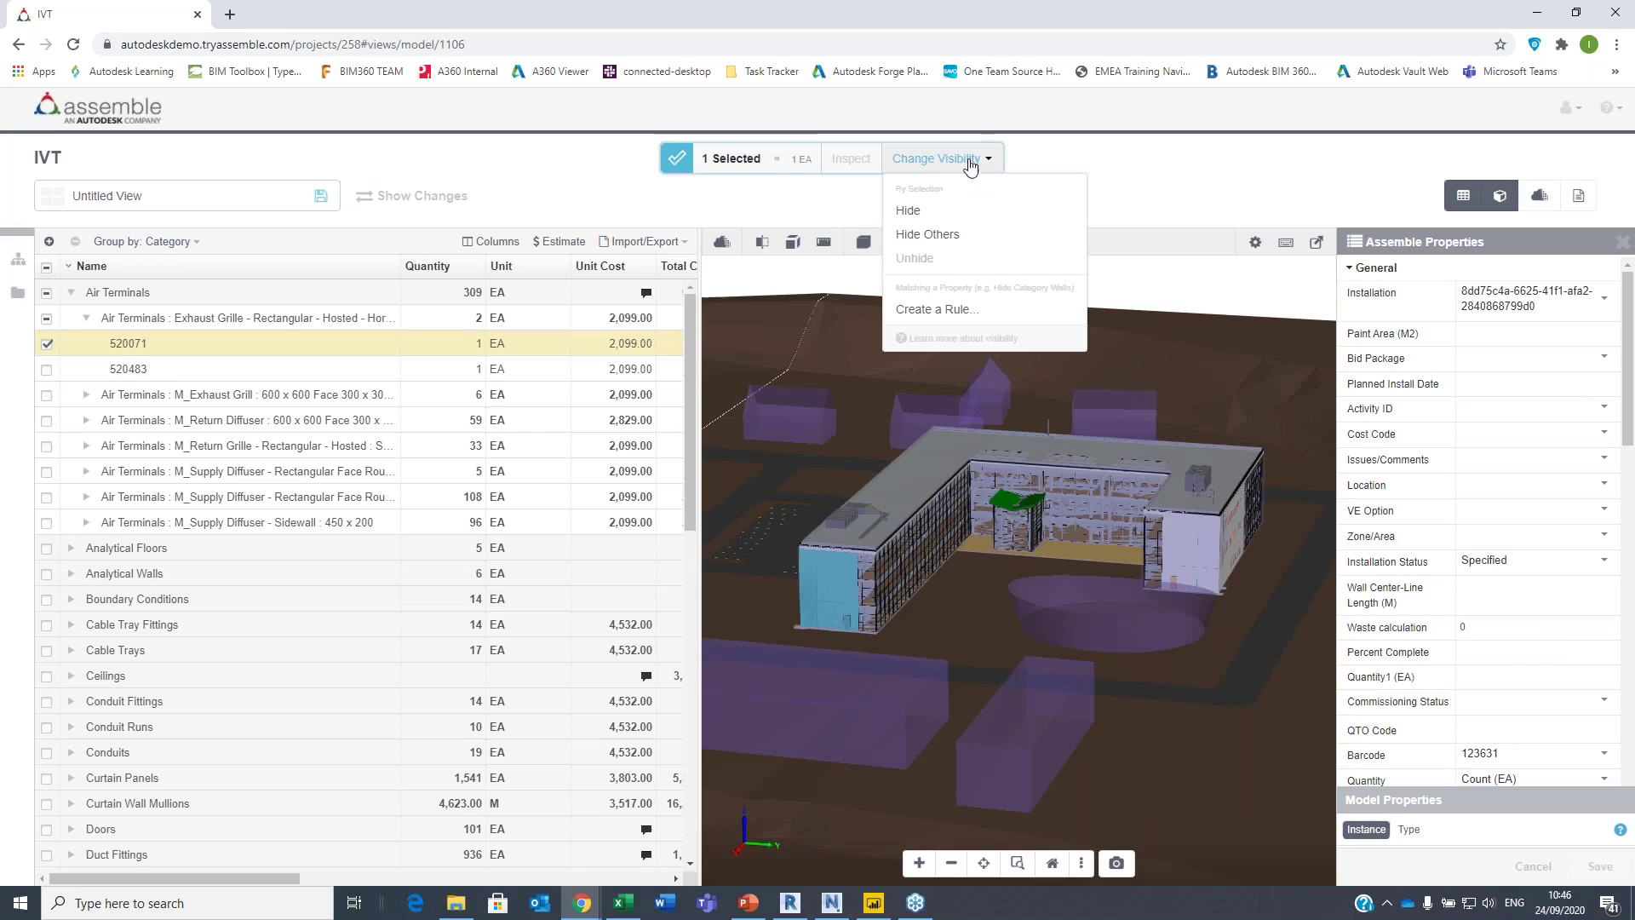
click(937, 236)
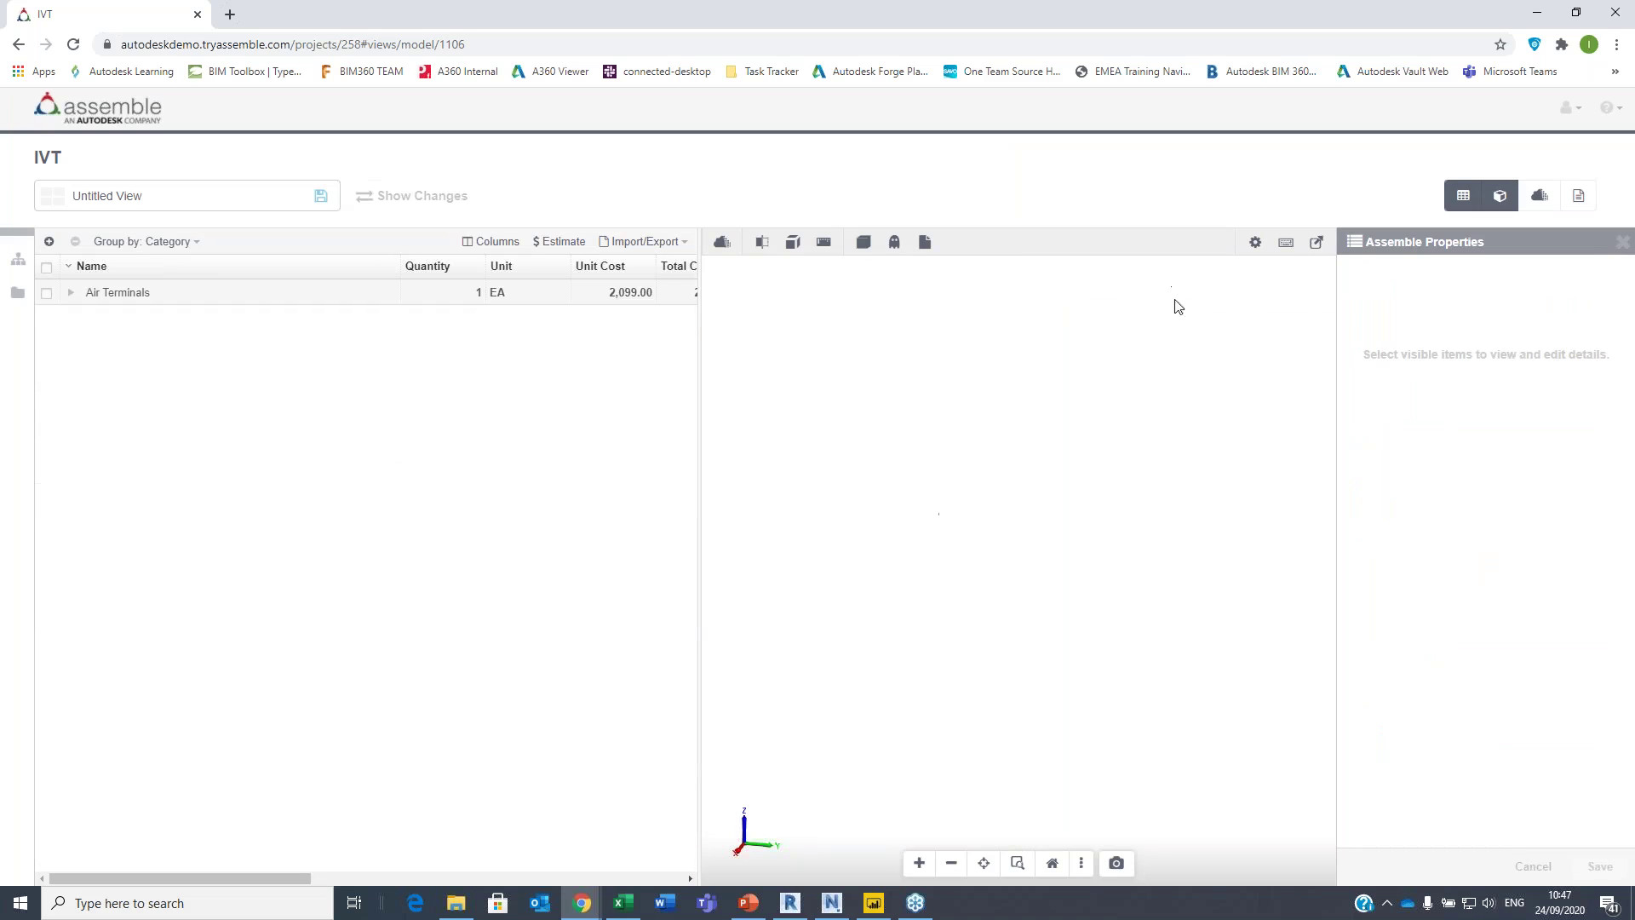
- Select the isolated air terminal, focus the 3D view on it and show the hidden elements ghosted around it
click(46, 293)
click(70, 292)
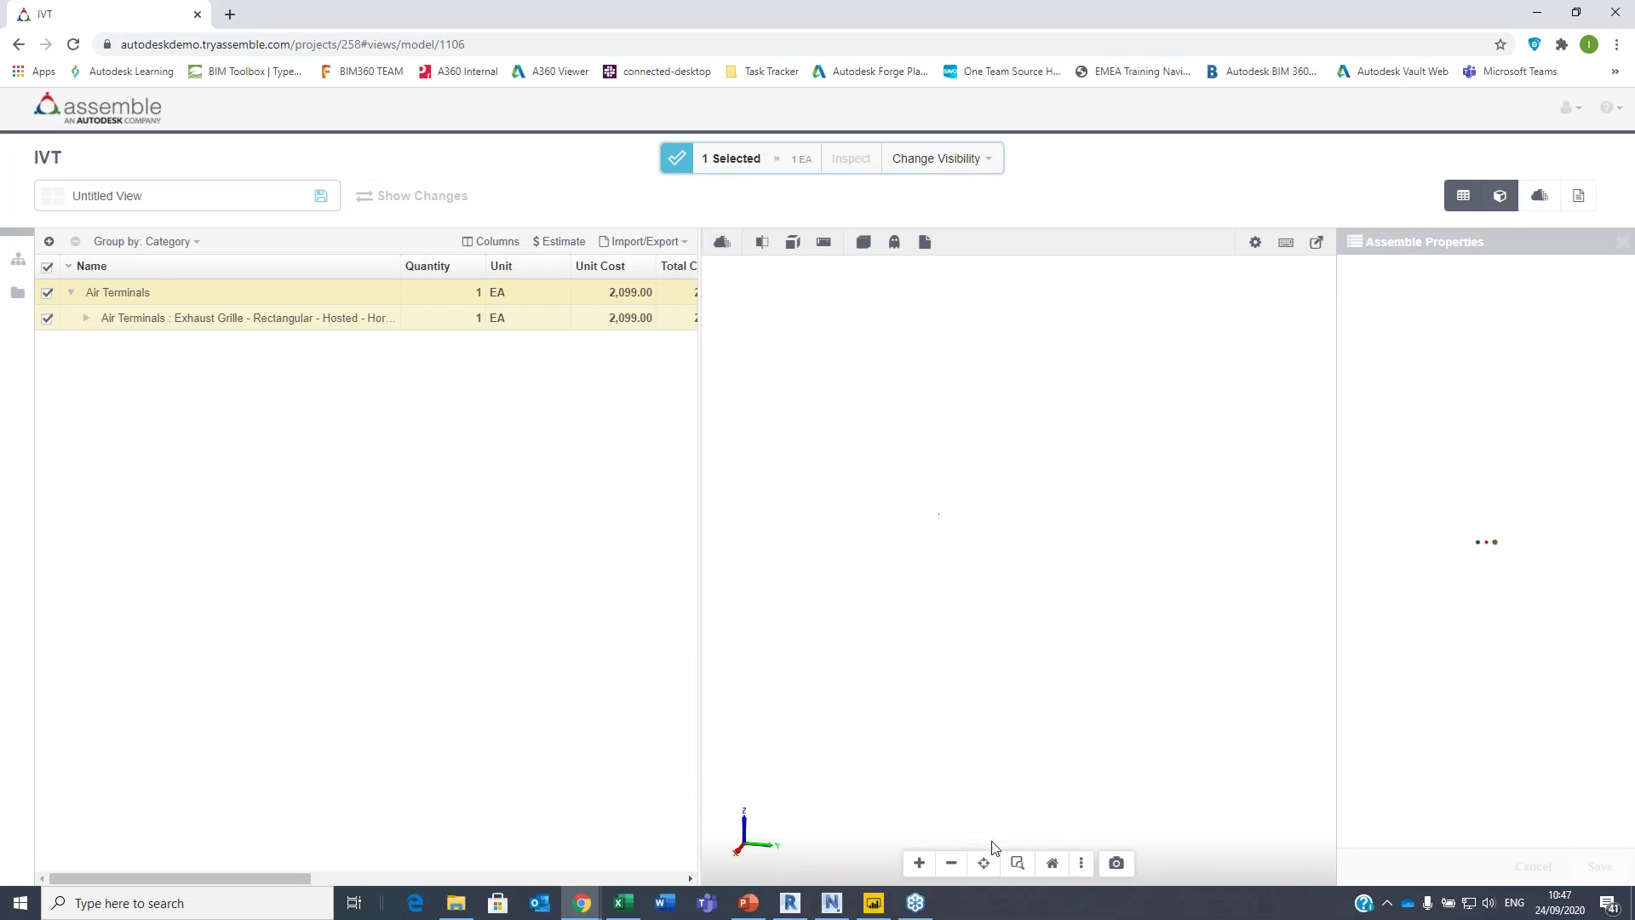
drag(947, 659, 964, 605)
scroll(965, 601, down, 4)
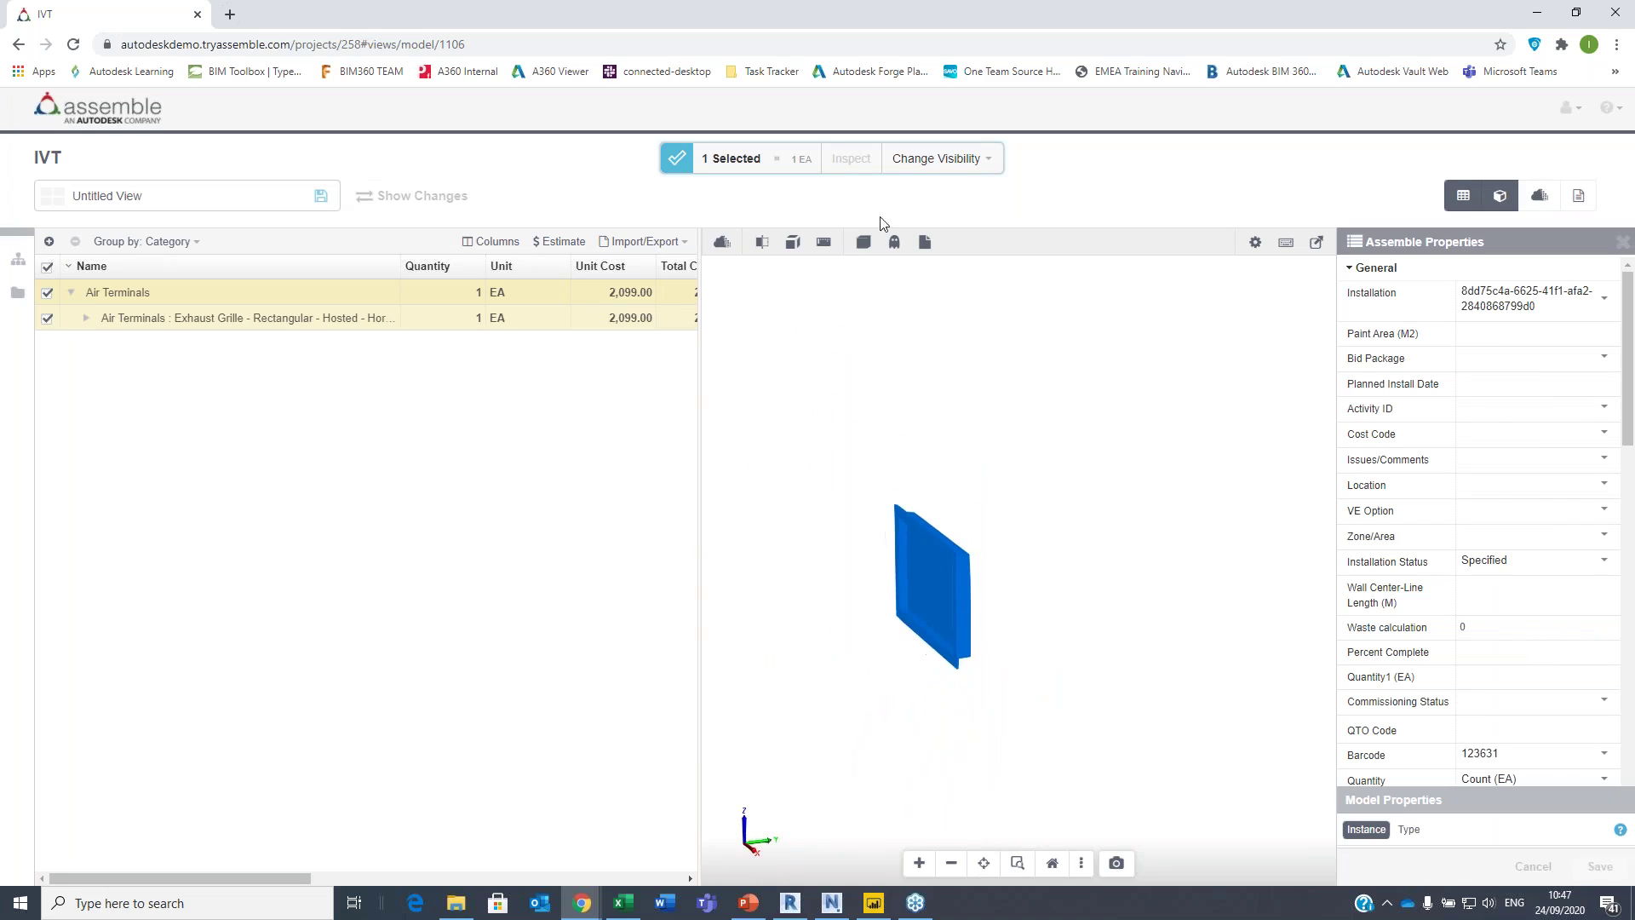
click(894, 242)
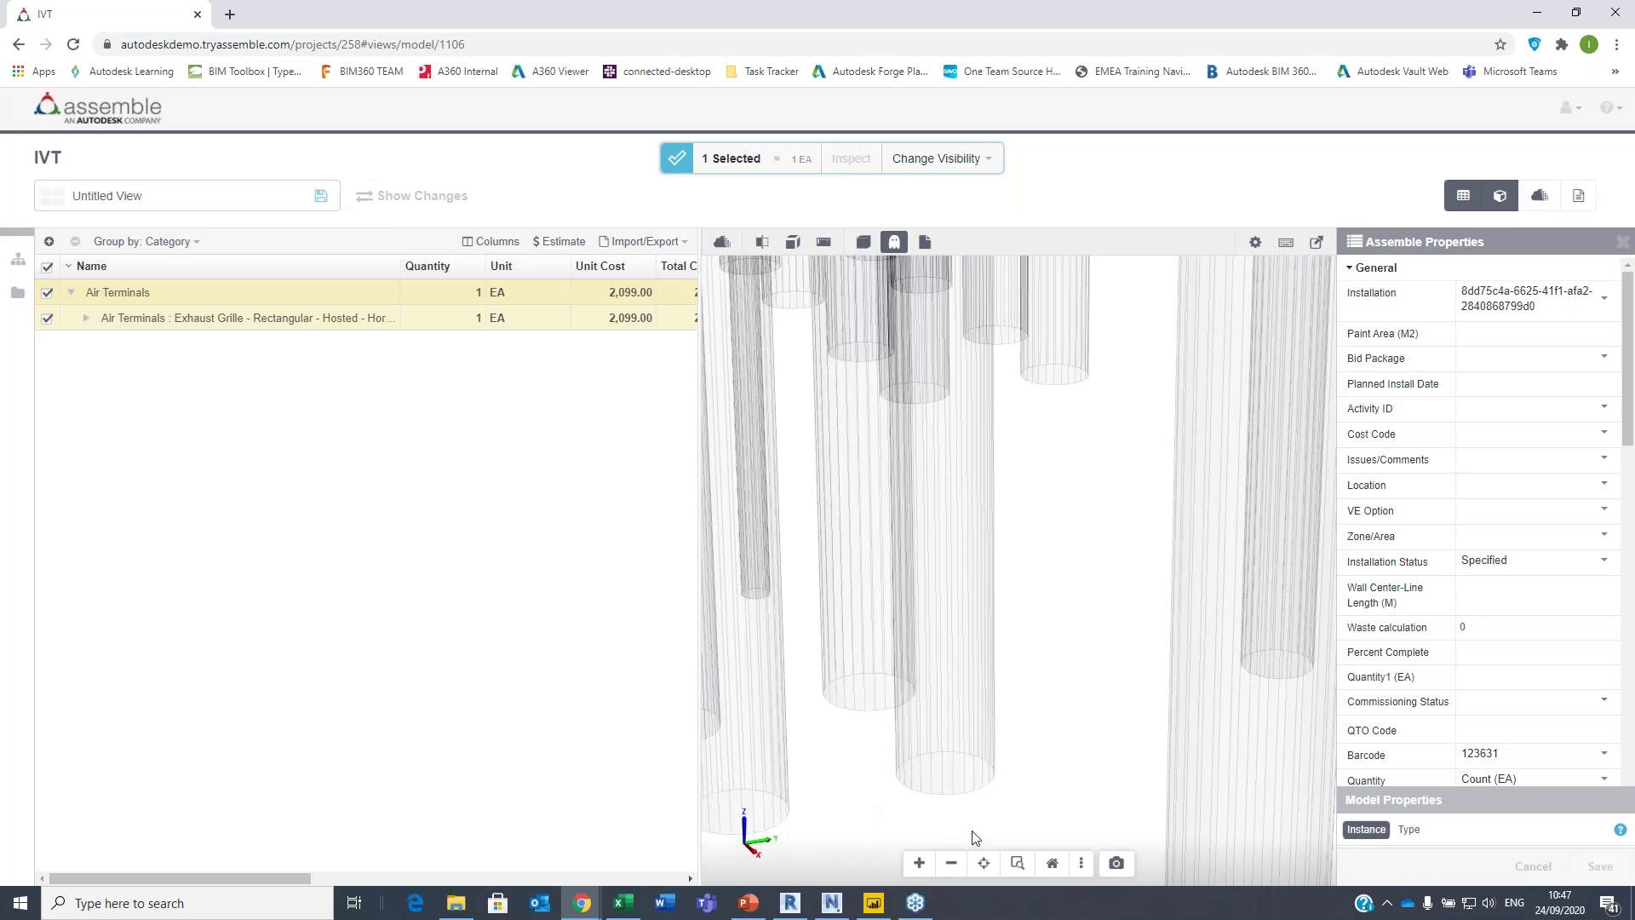
click(984, 863)
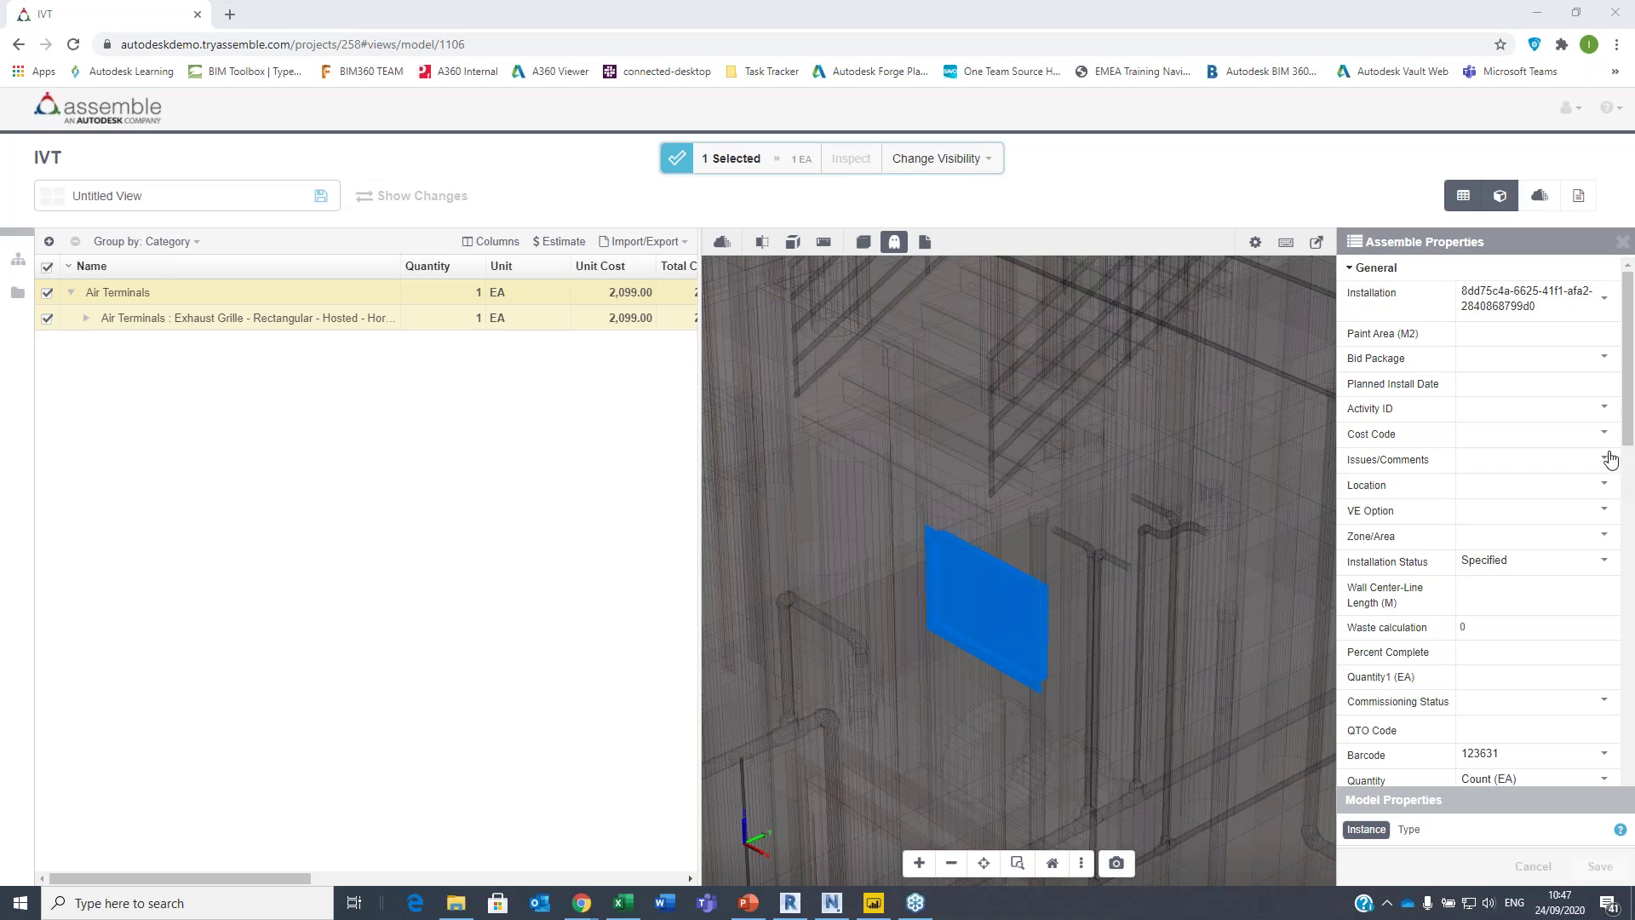
- Examine the selected air terminal's Assemble properties and its instance and type model properties
drag(1628, 401, 1629, 754)
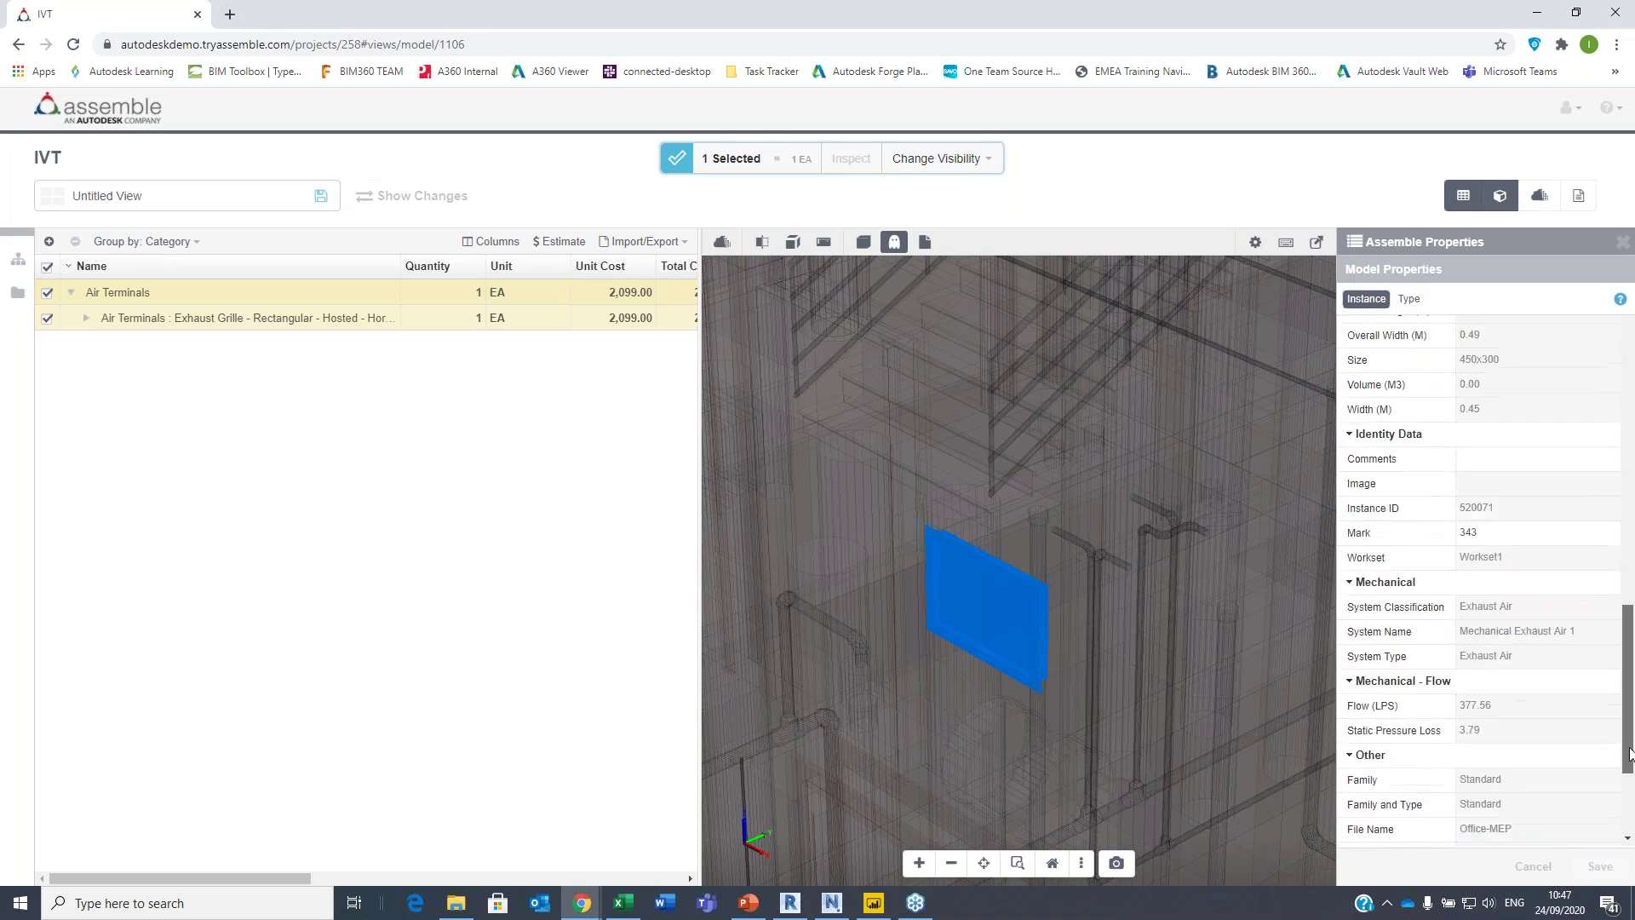
scroll(1377, 482, up, 6)
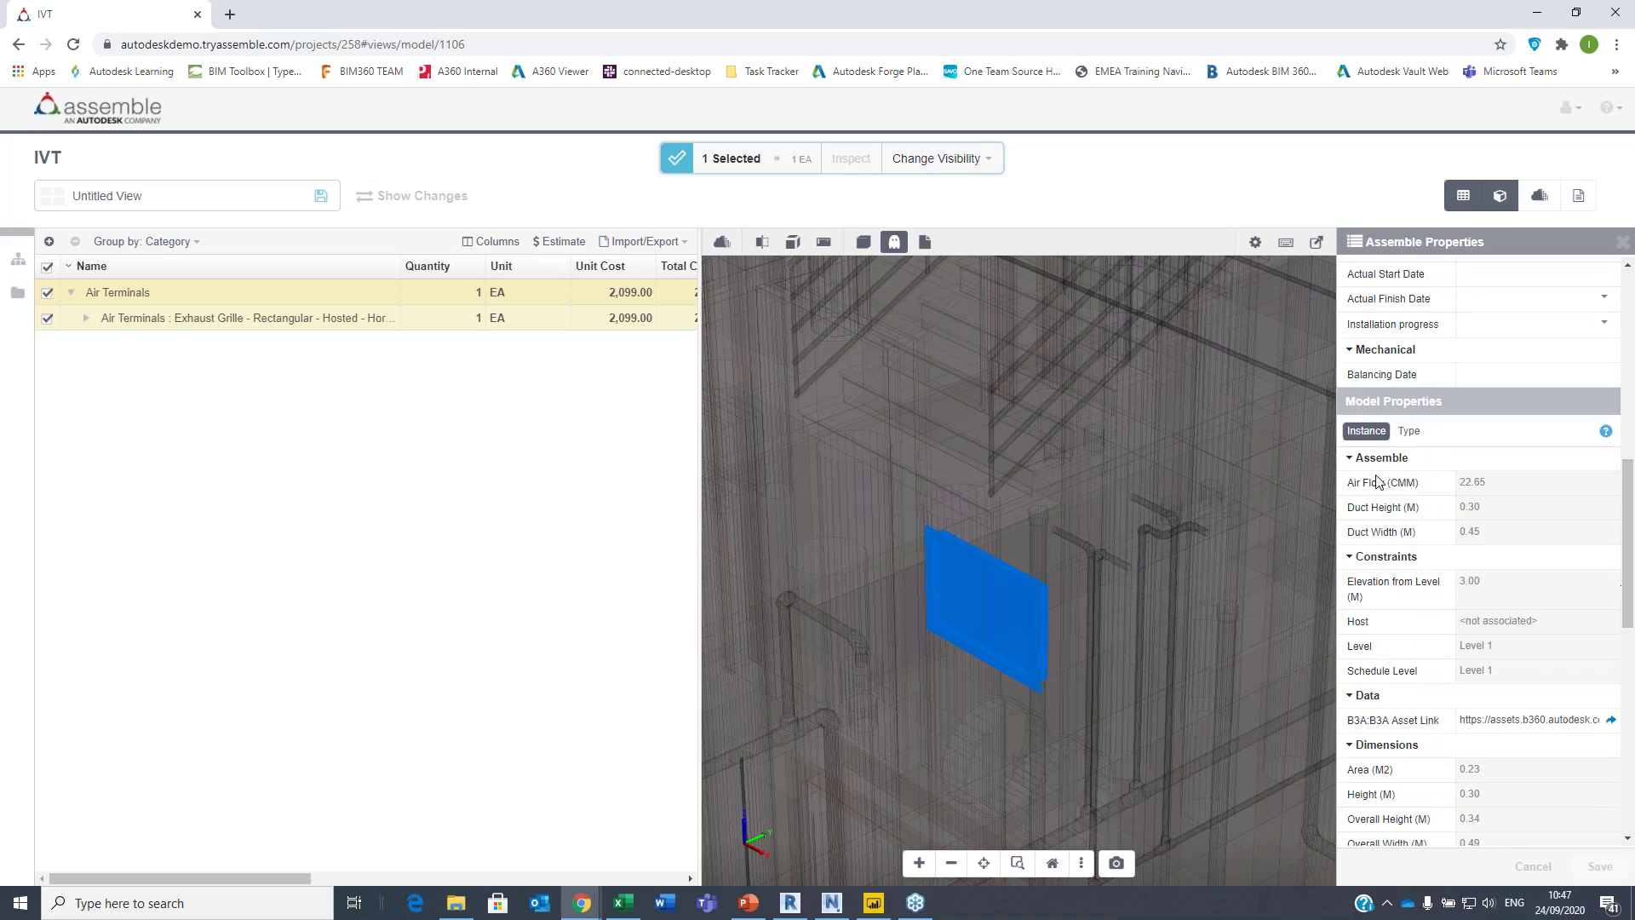
click(1408, 431)
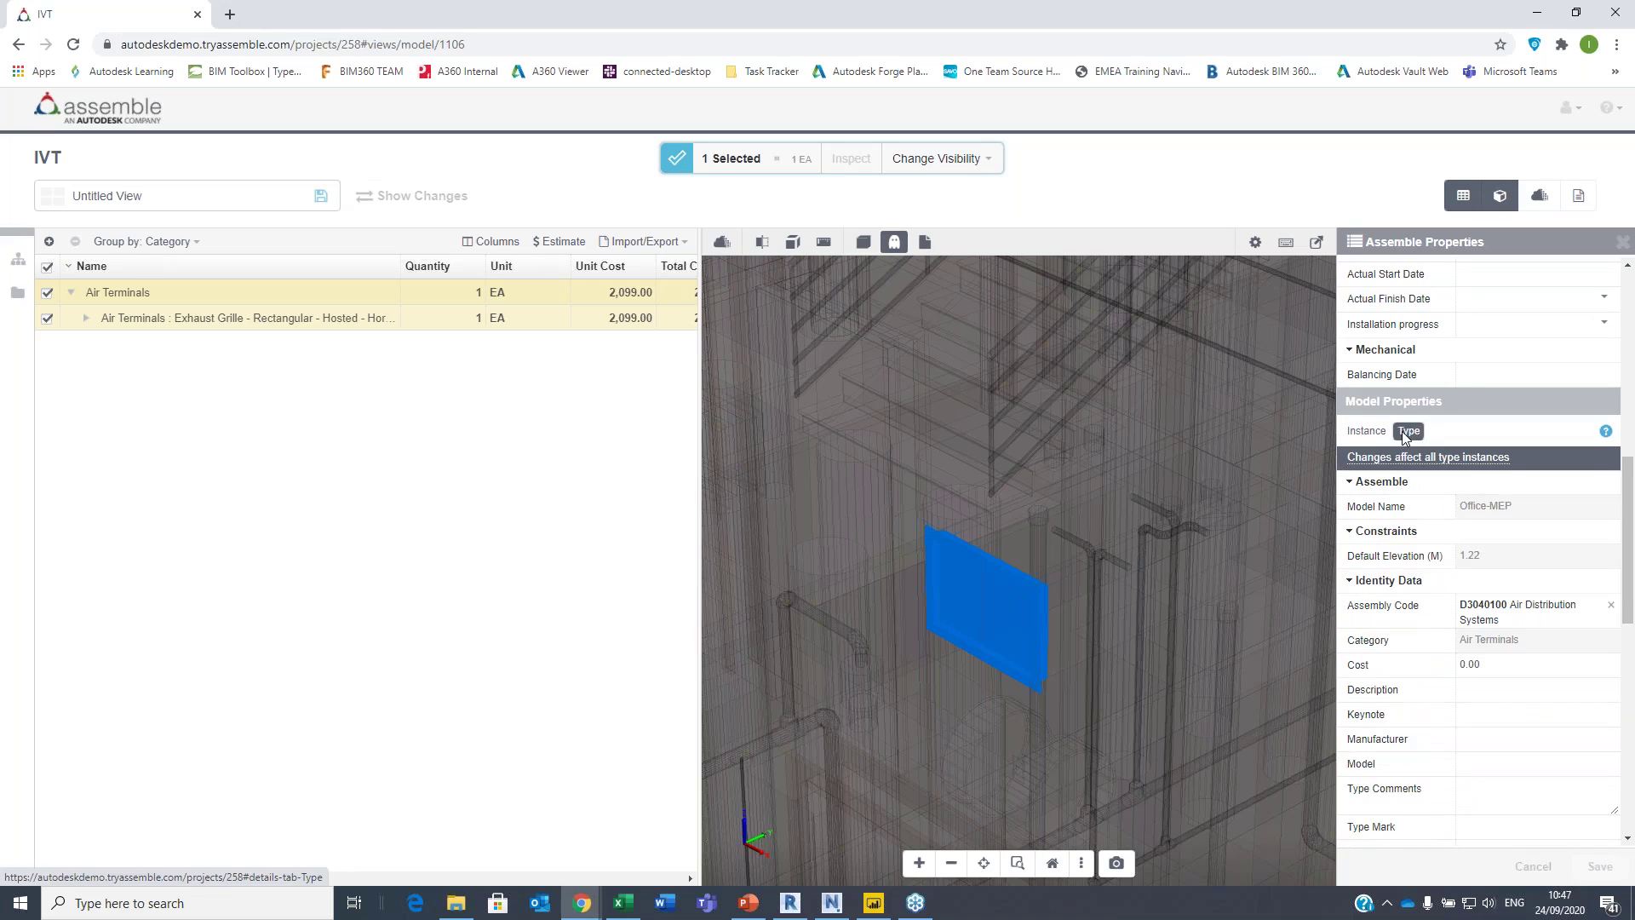
click(1366, 431)
drag(1628, 534, 1632, 345)
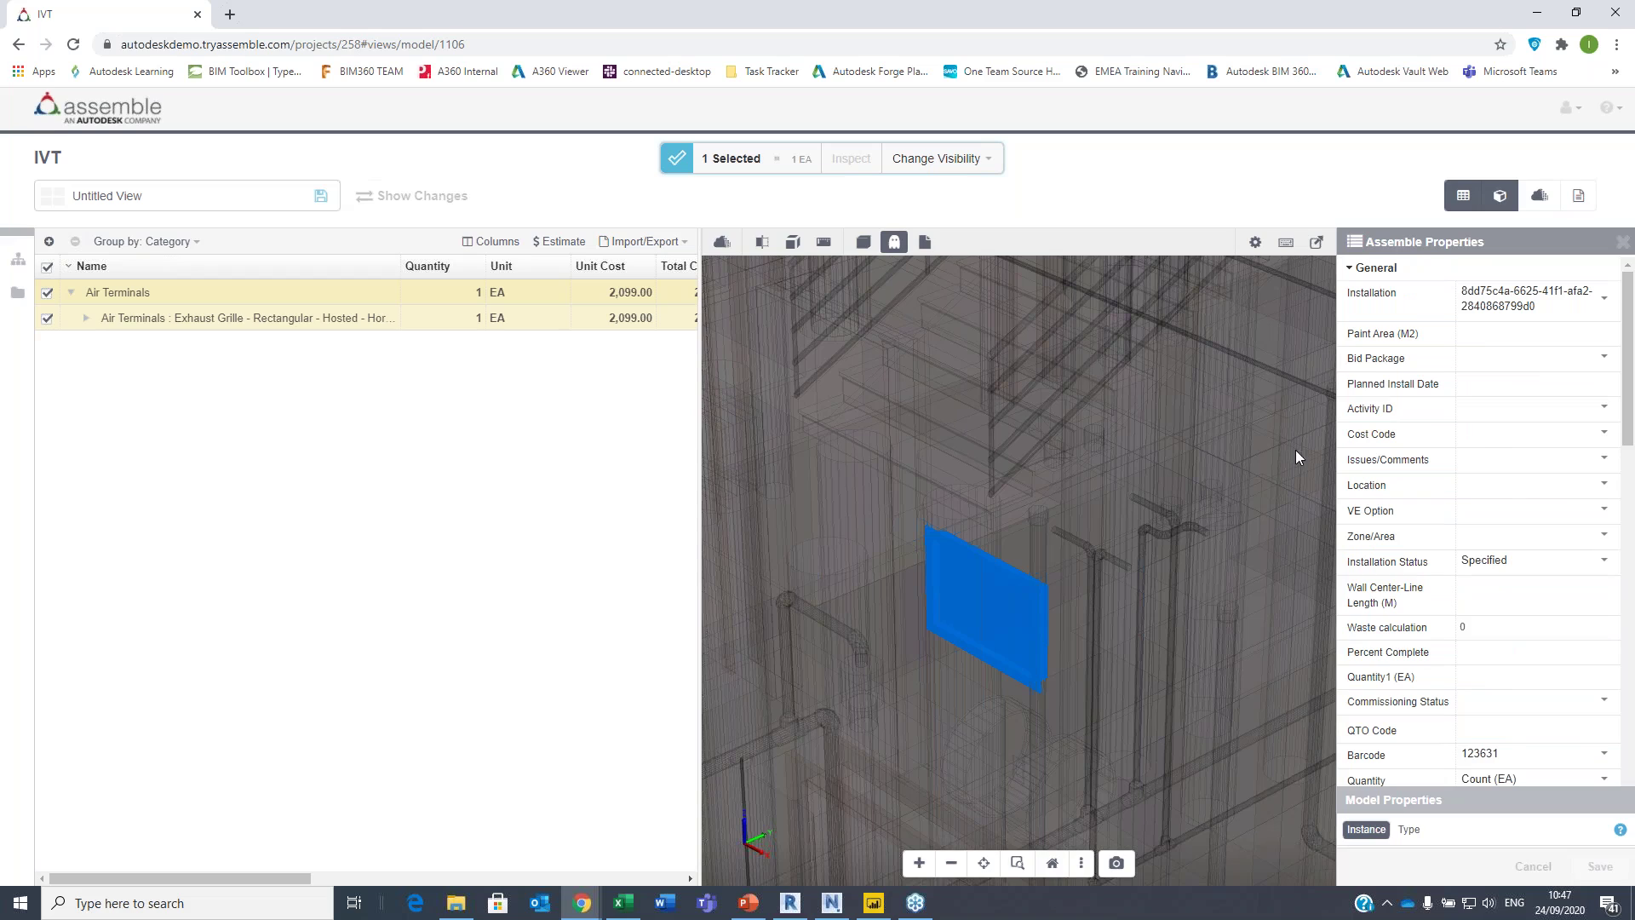
- Review the air terminal's unit and total cost and the options available for its Quantity property
drag(1634, 397, 1633, 460)
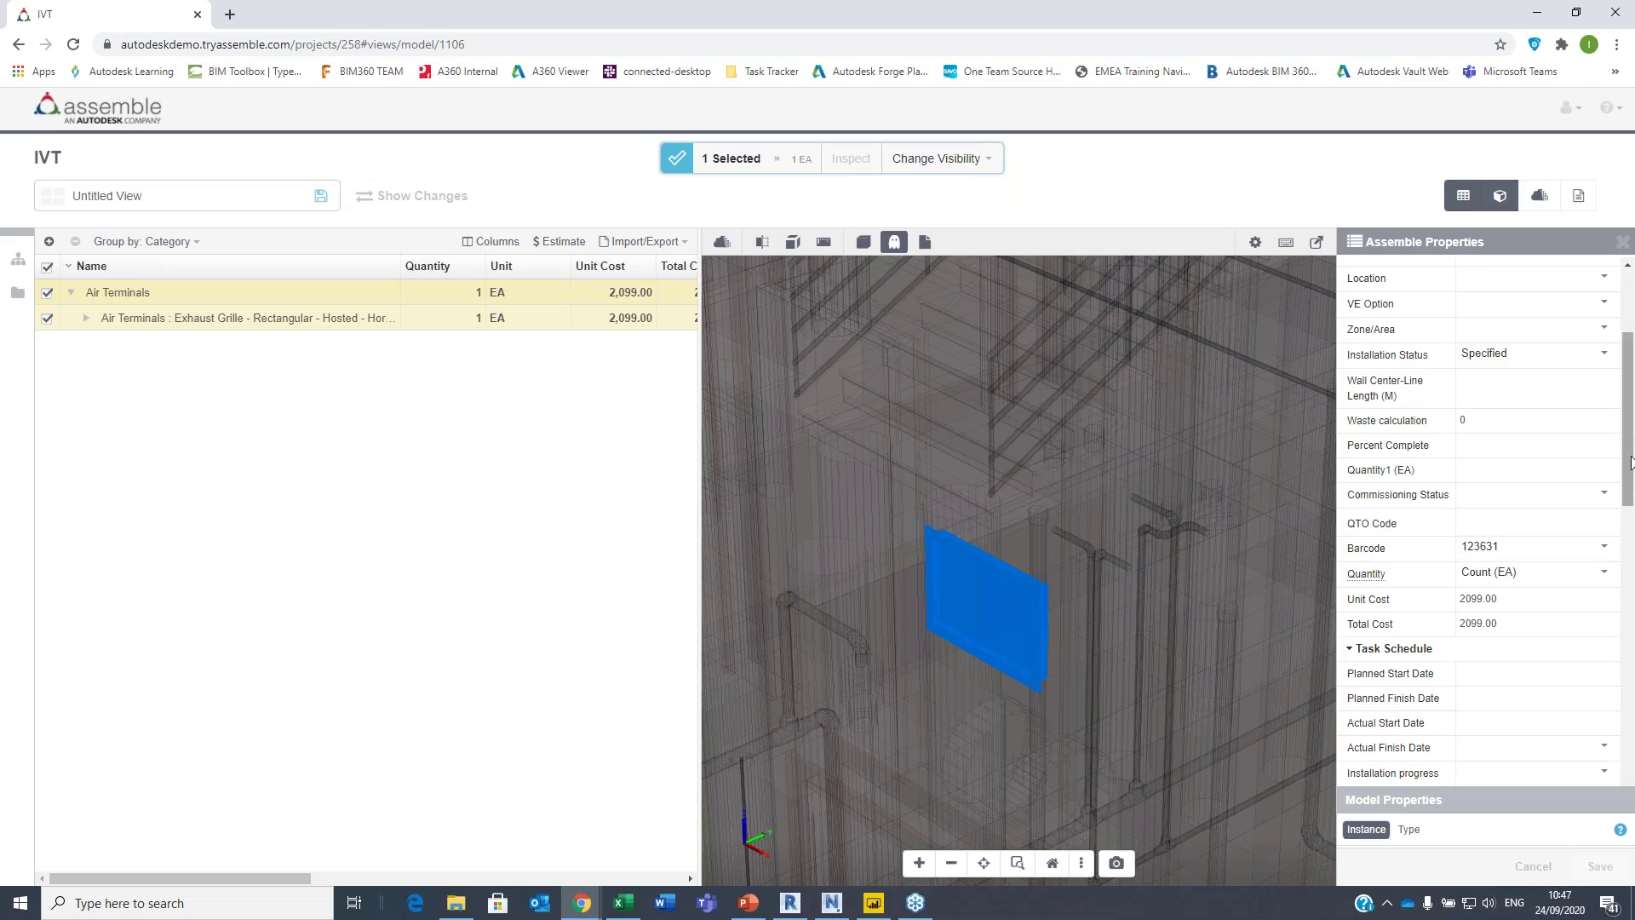
scroll(1397, 502, down, 1)
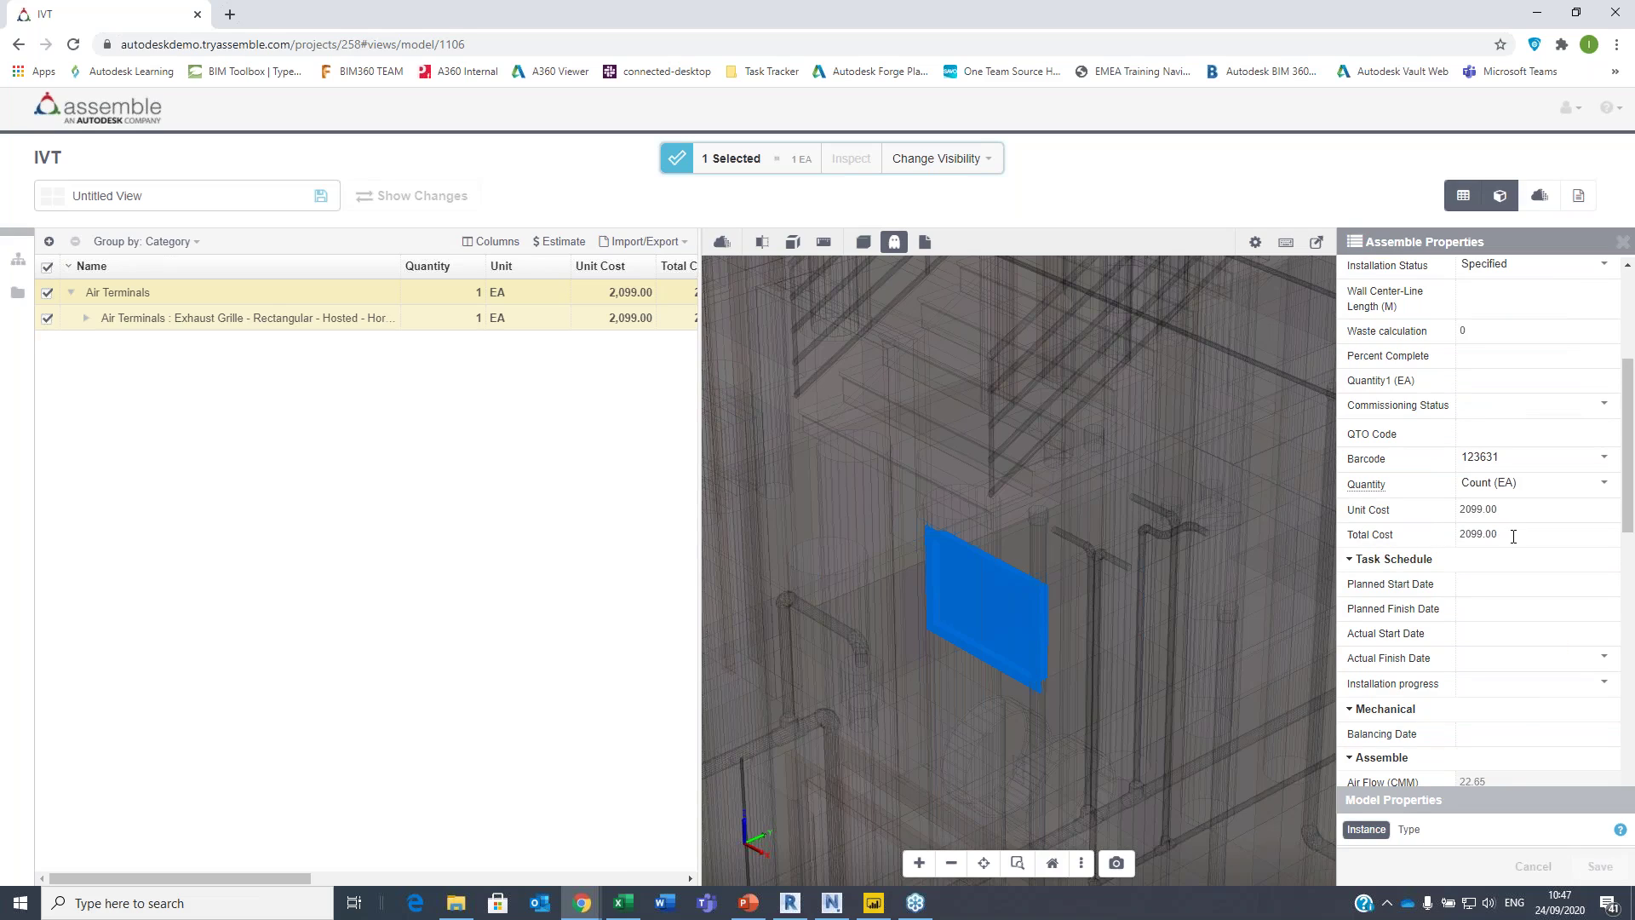
click(1604, 485)
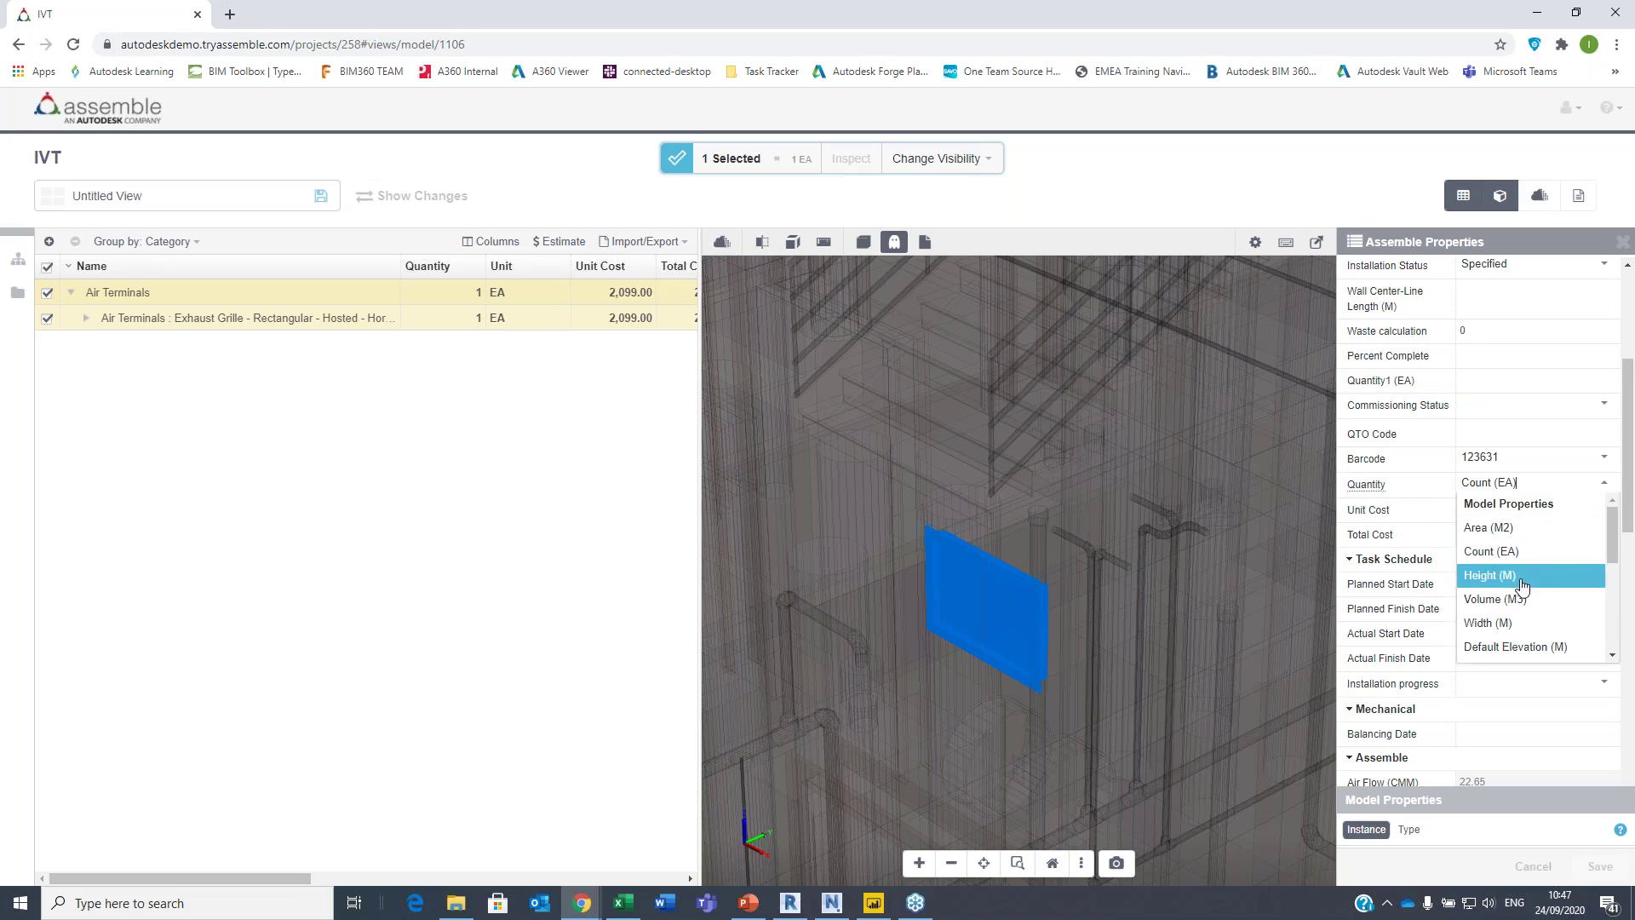
click(1372, 281)
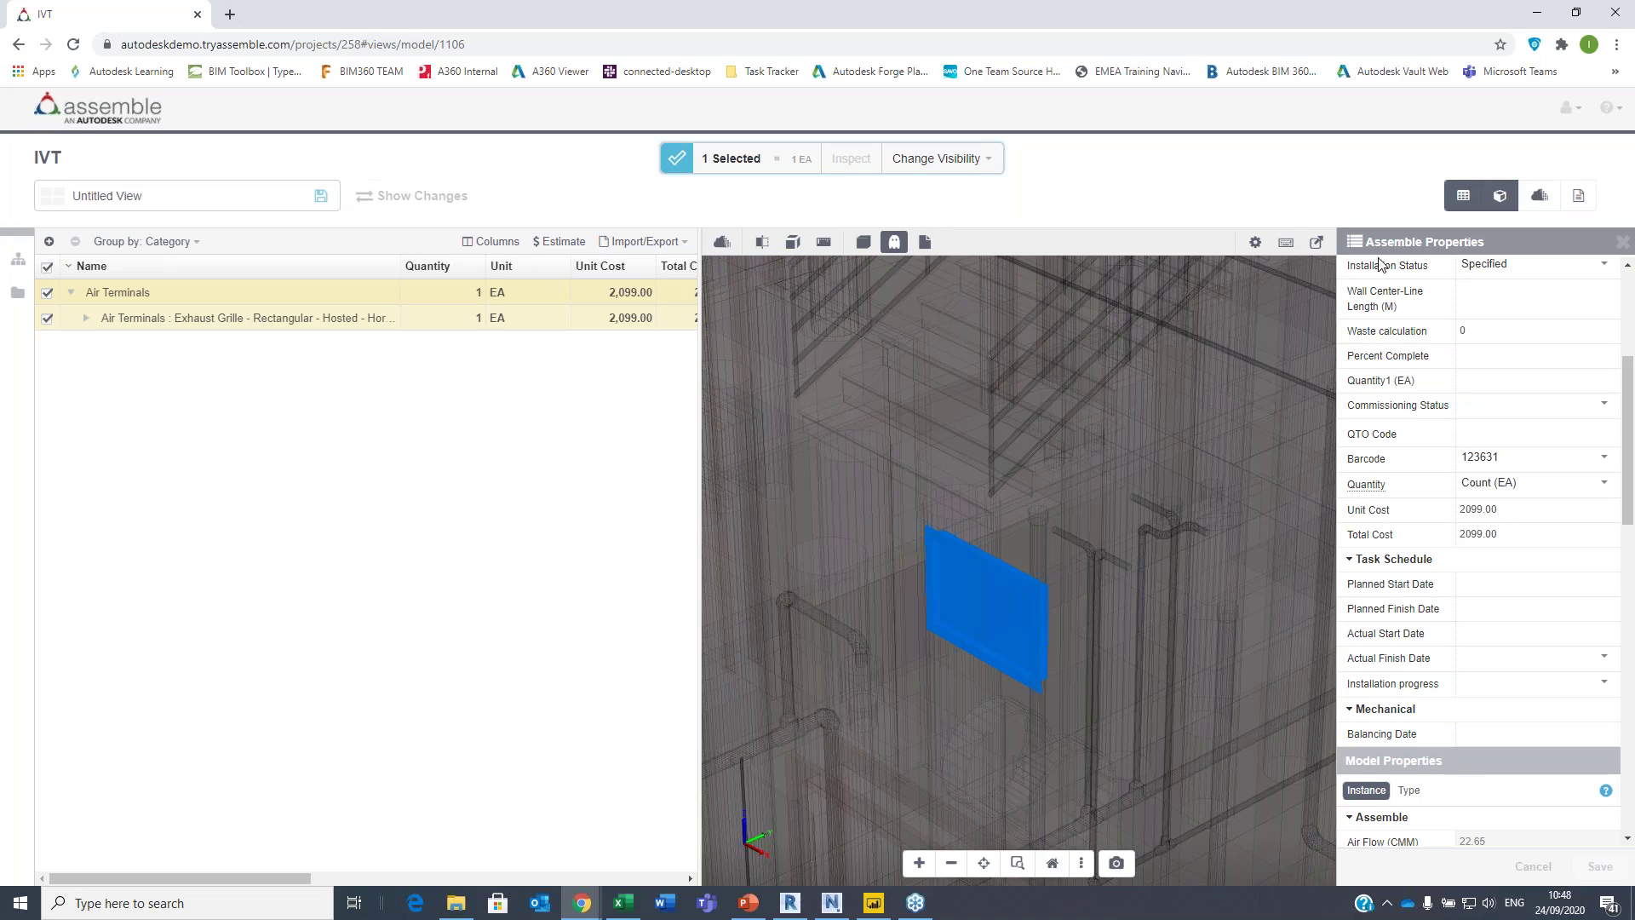
- Return to the IVT project page without saving the view, and open the management of Assemble Properties from the project settings
click(47, 158)
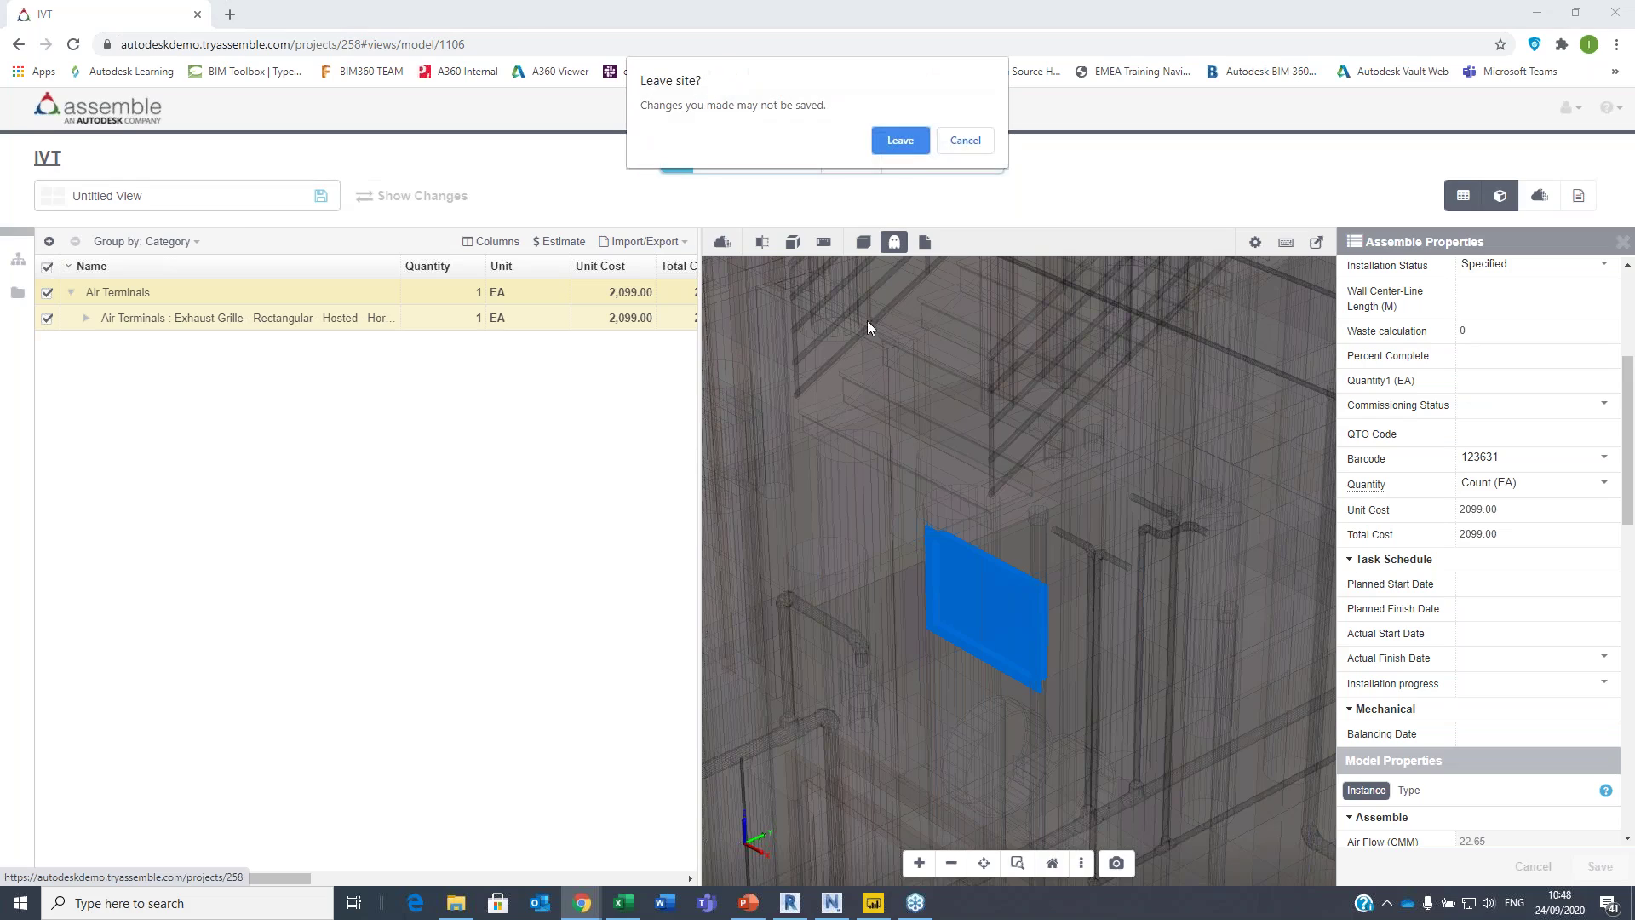
click(901, 150)
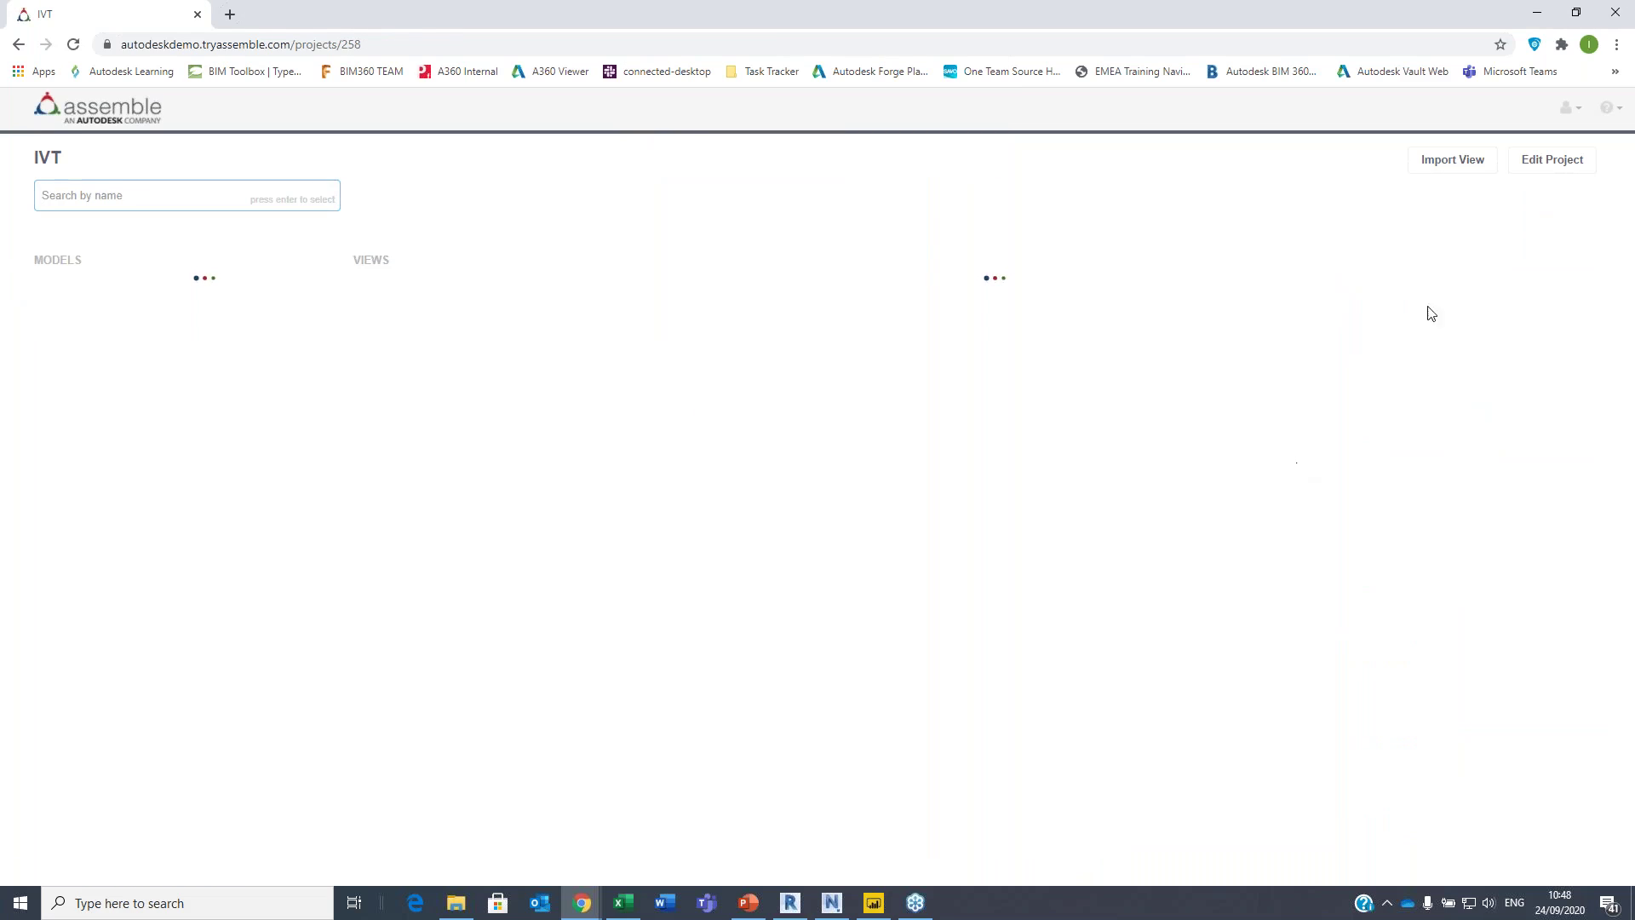
click(1553, 161)
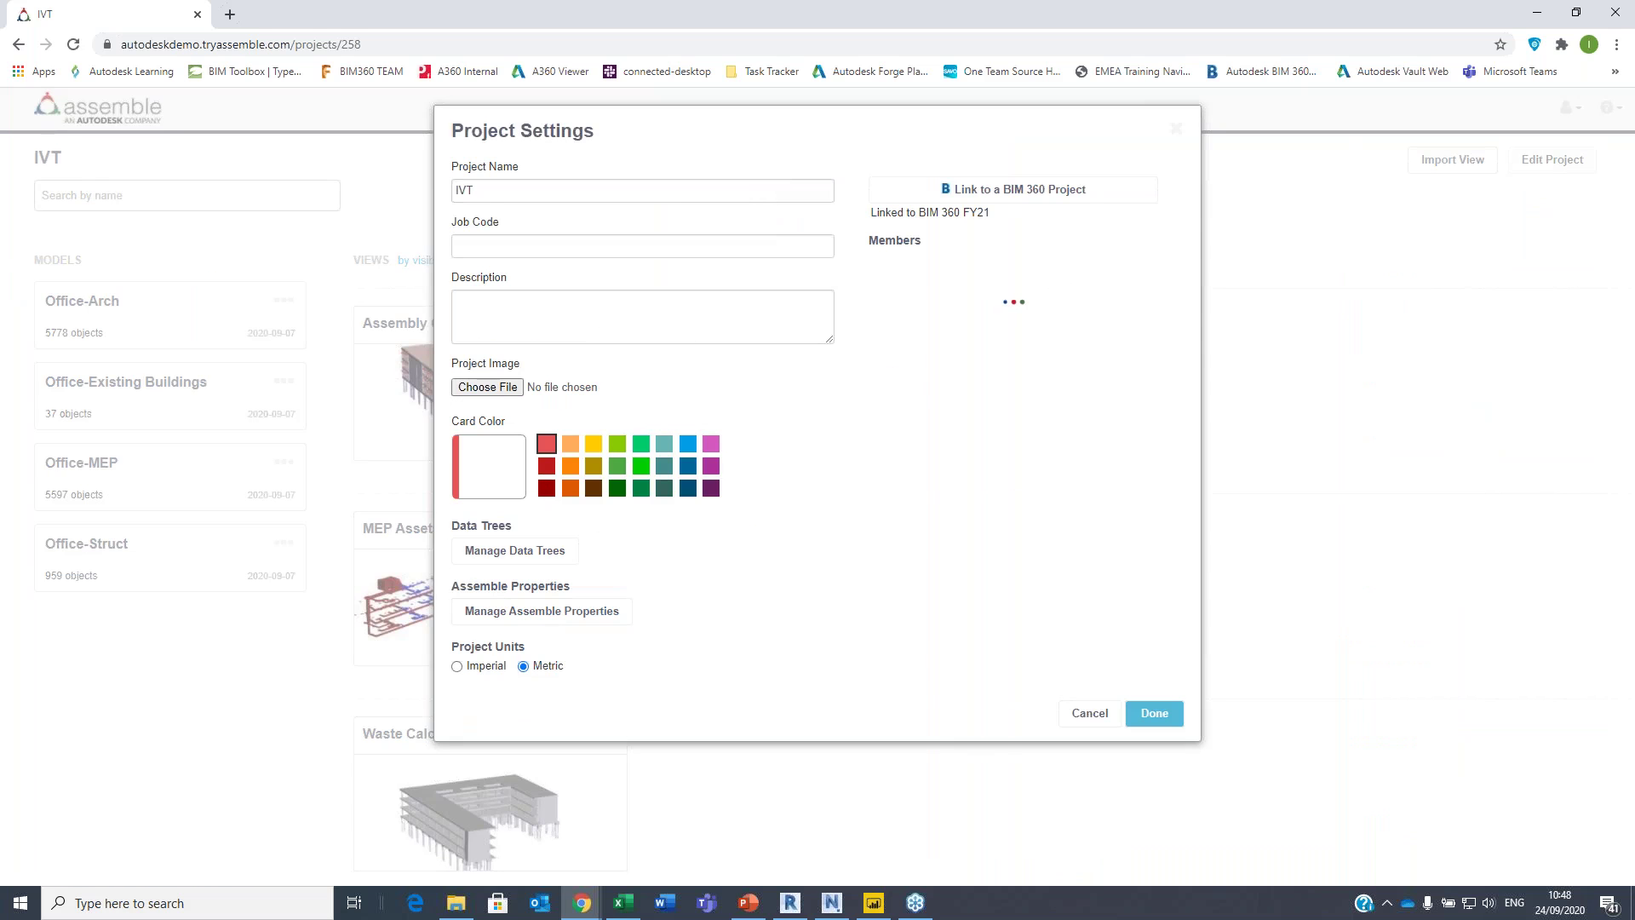
click(487, 388)
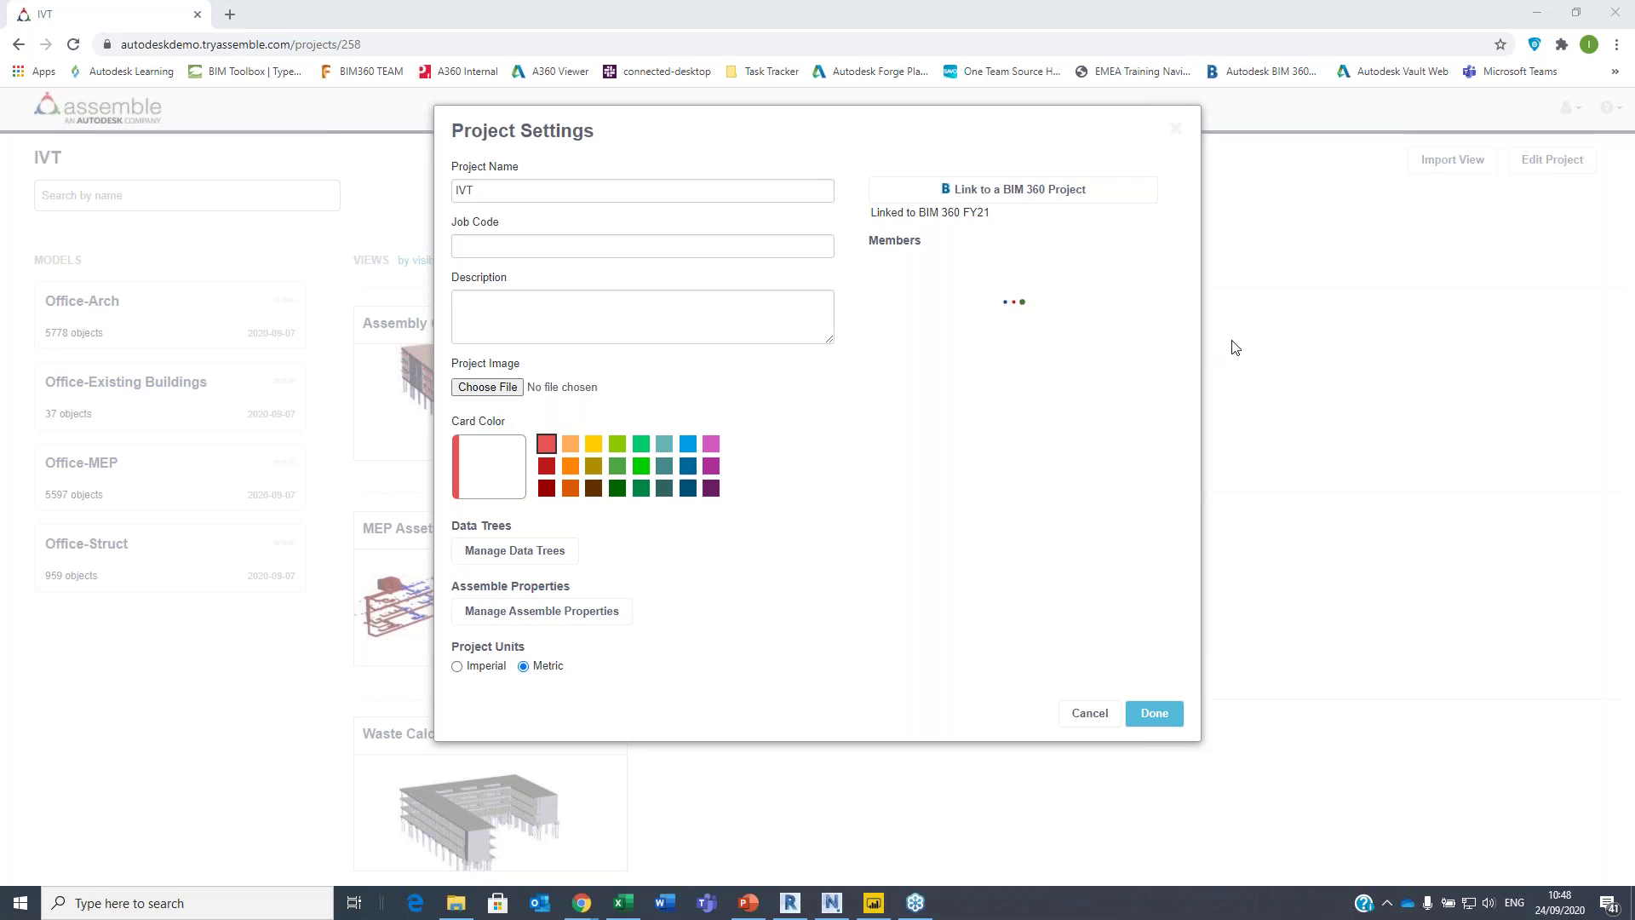
click(541, 611)
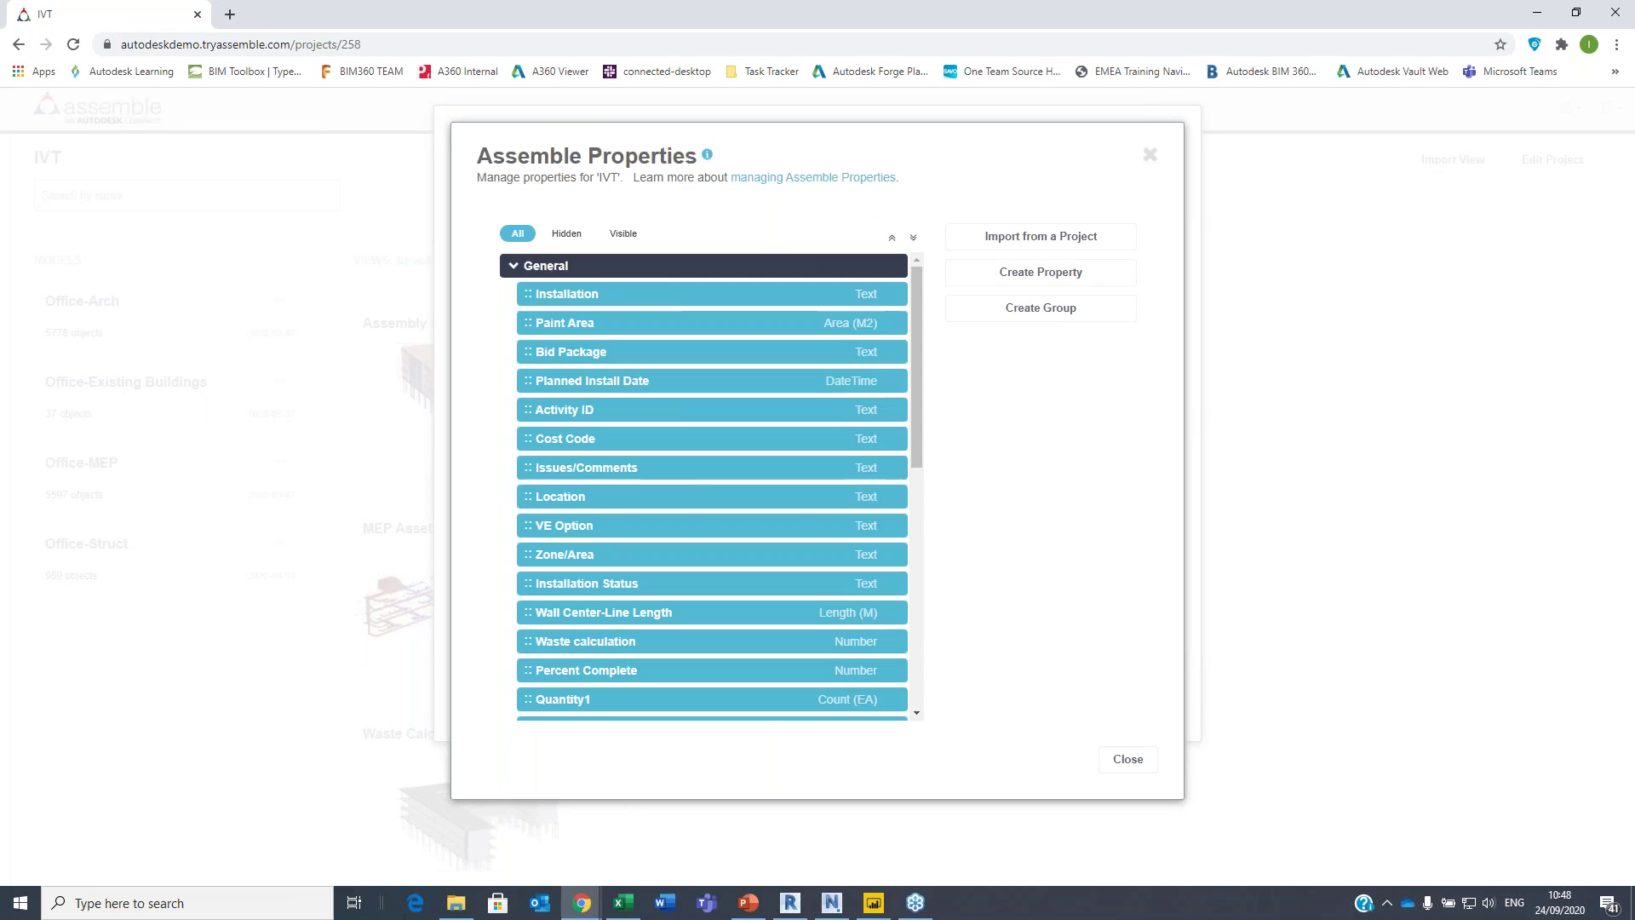
- Leave the Assemble Properties, open Manage Data Trees and expand the Assembly Codes through A Substructure and A10 Foundations to A1010 Standard Foundations
click(1128, 759)
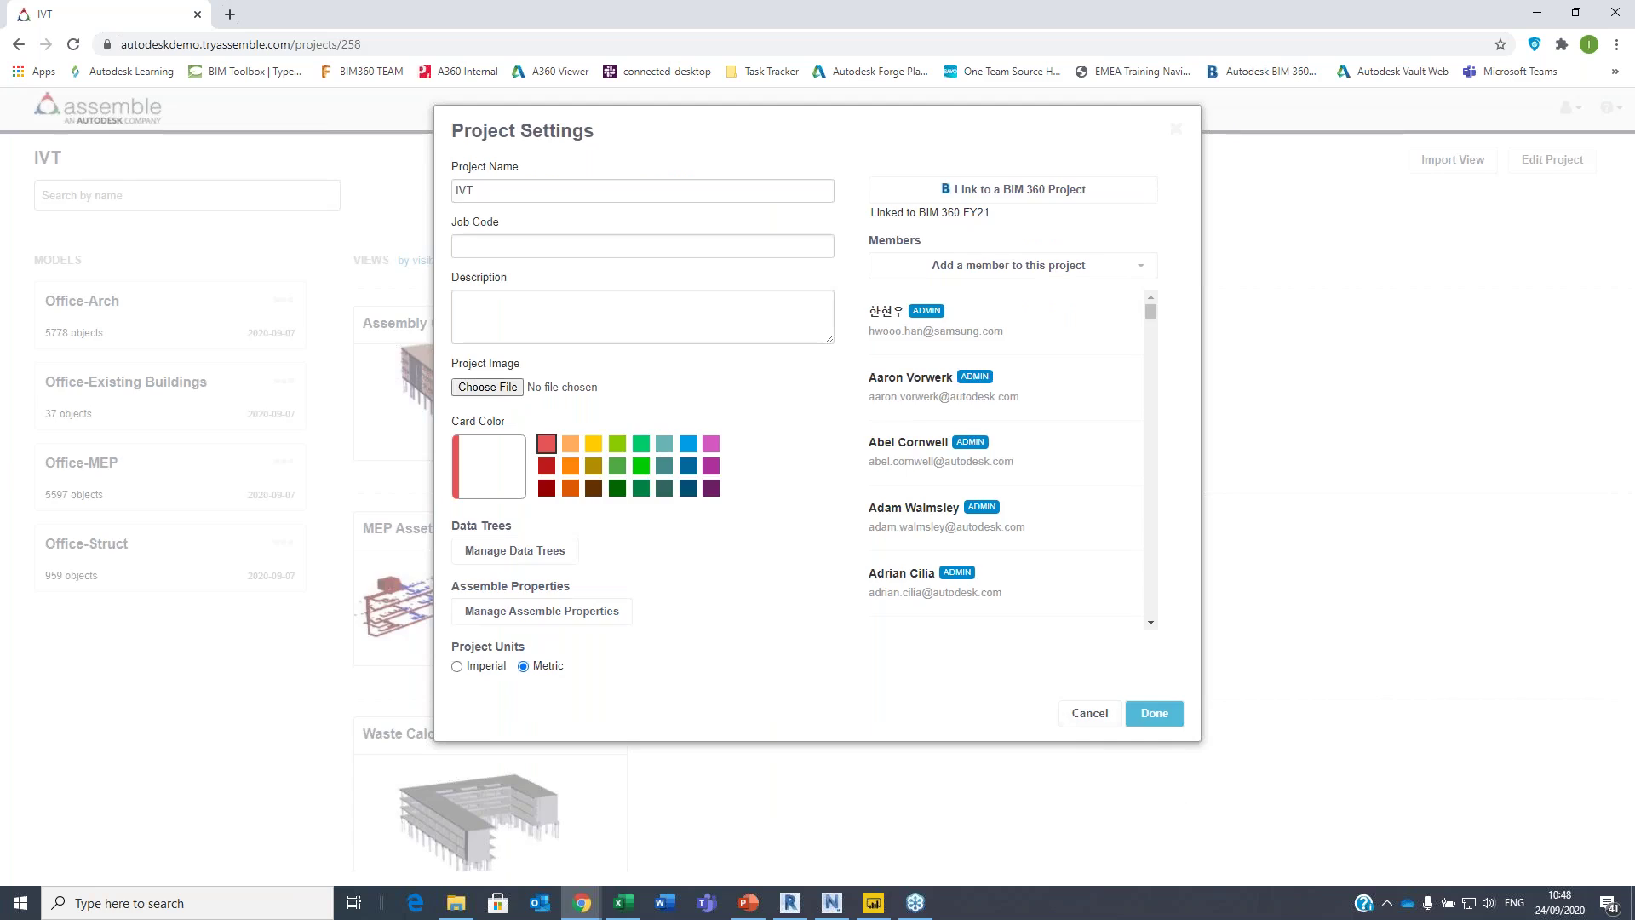
click(520, 551)
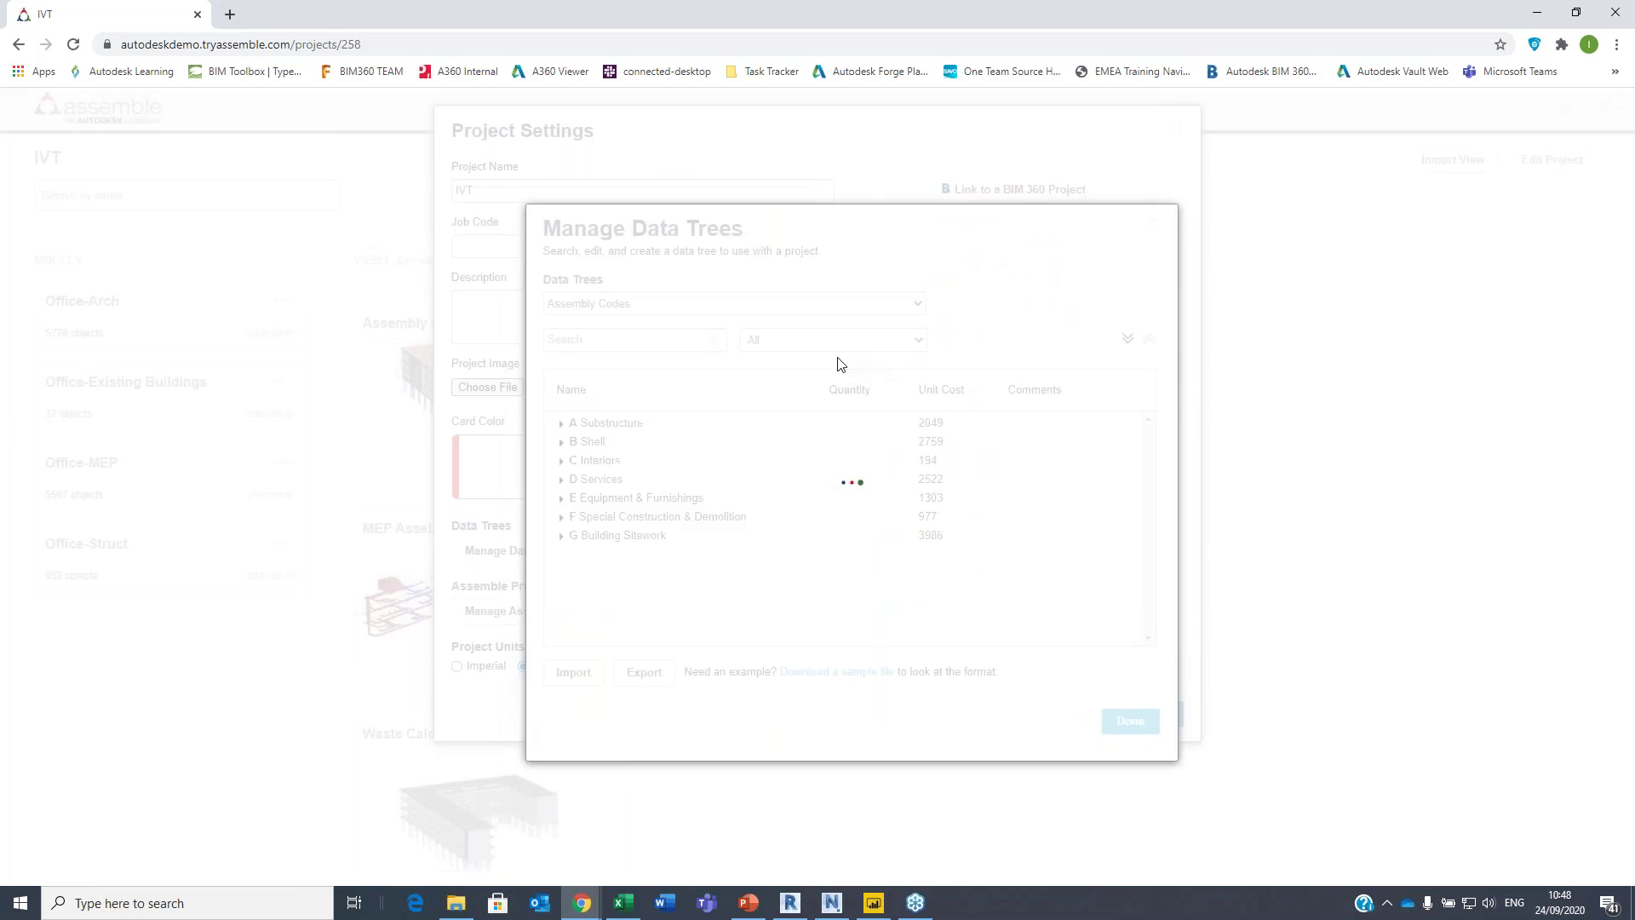
click(561, 424)
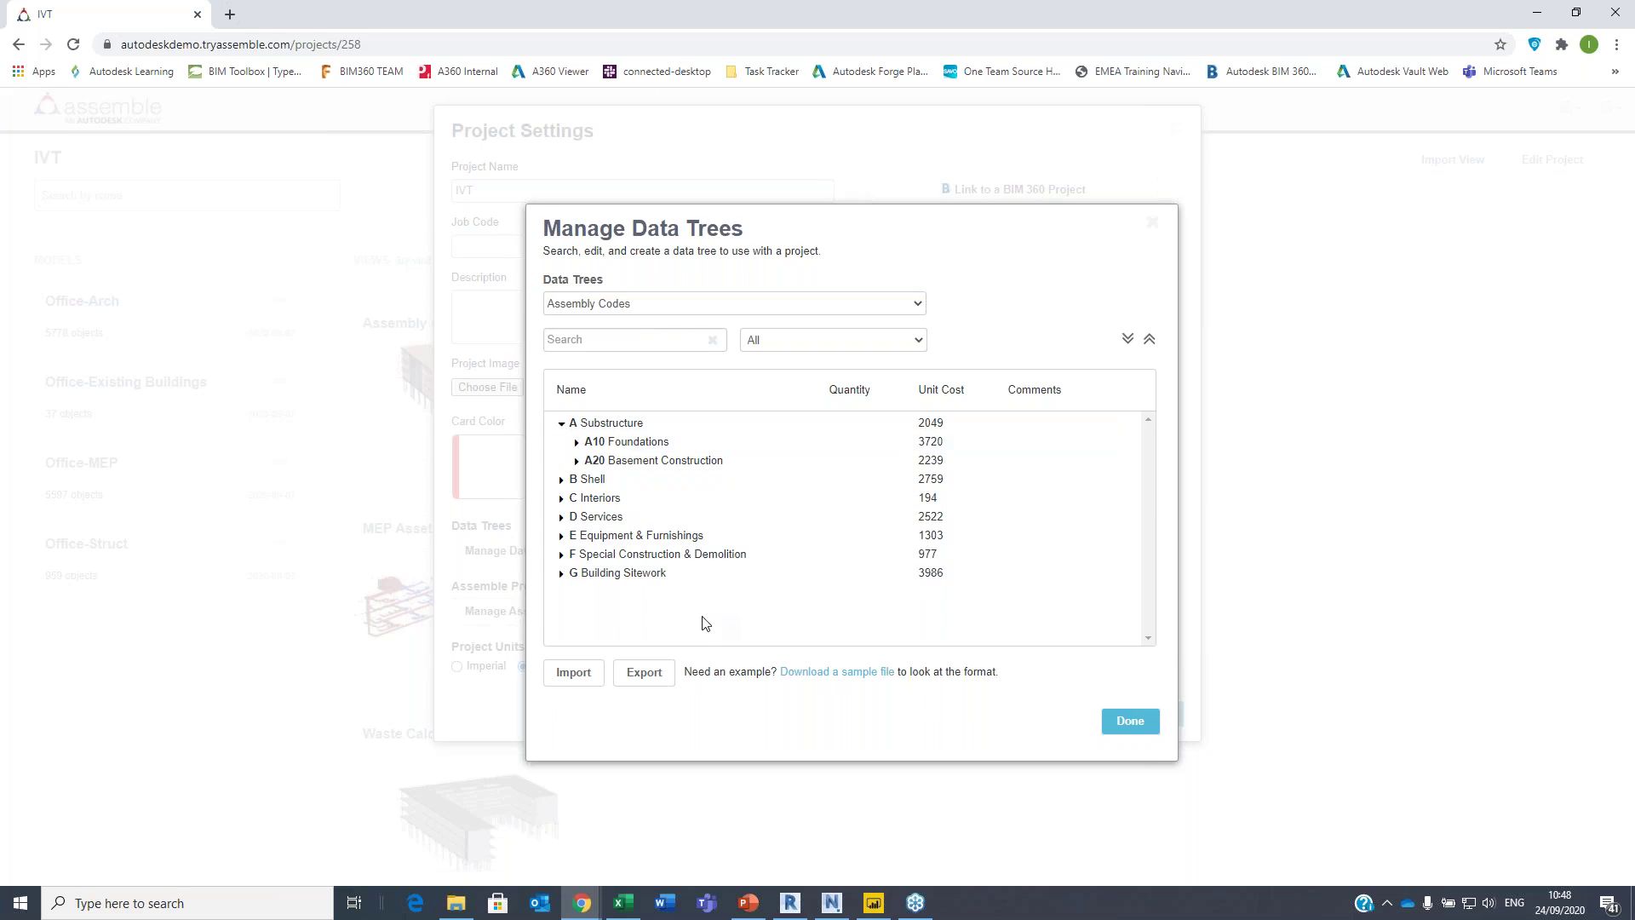
click(576, 444)
click(591, 463)
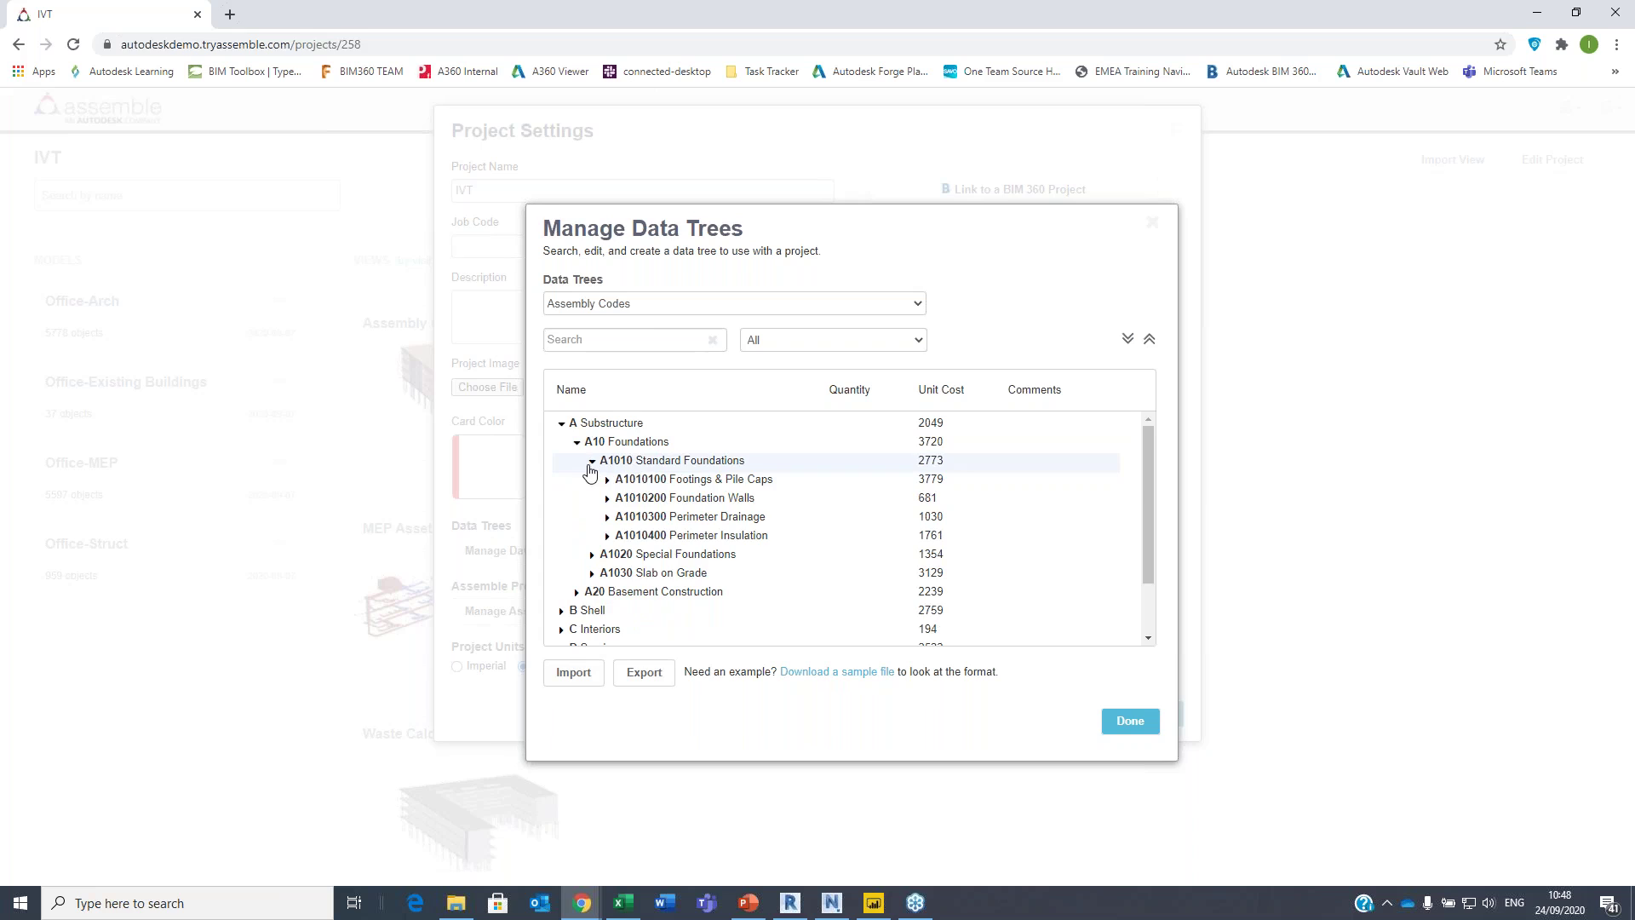
- Review the Autodesk Revit and Microsoft Excel export options for the assembly codes and unit costs, and leave without exporting
click(646, 675)
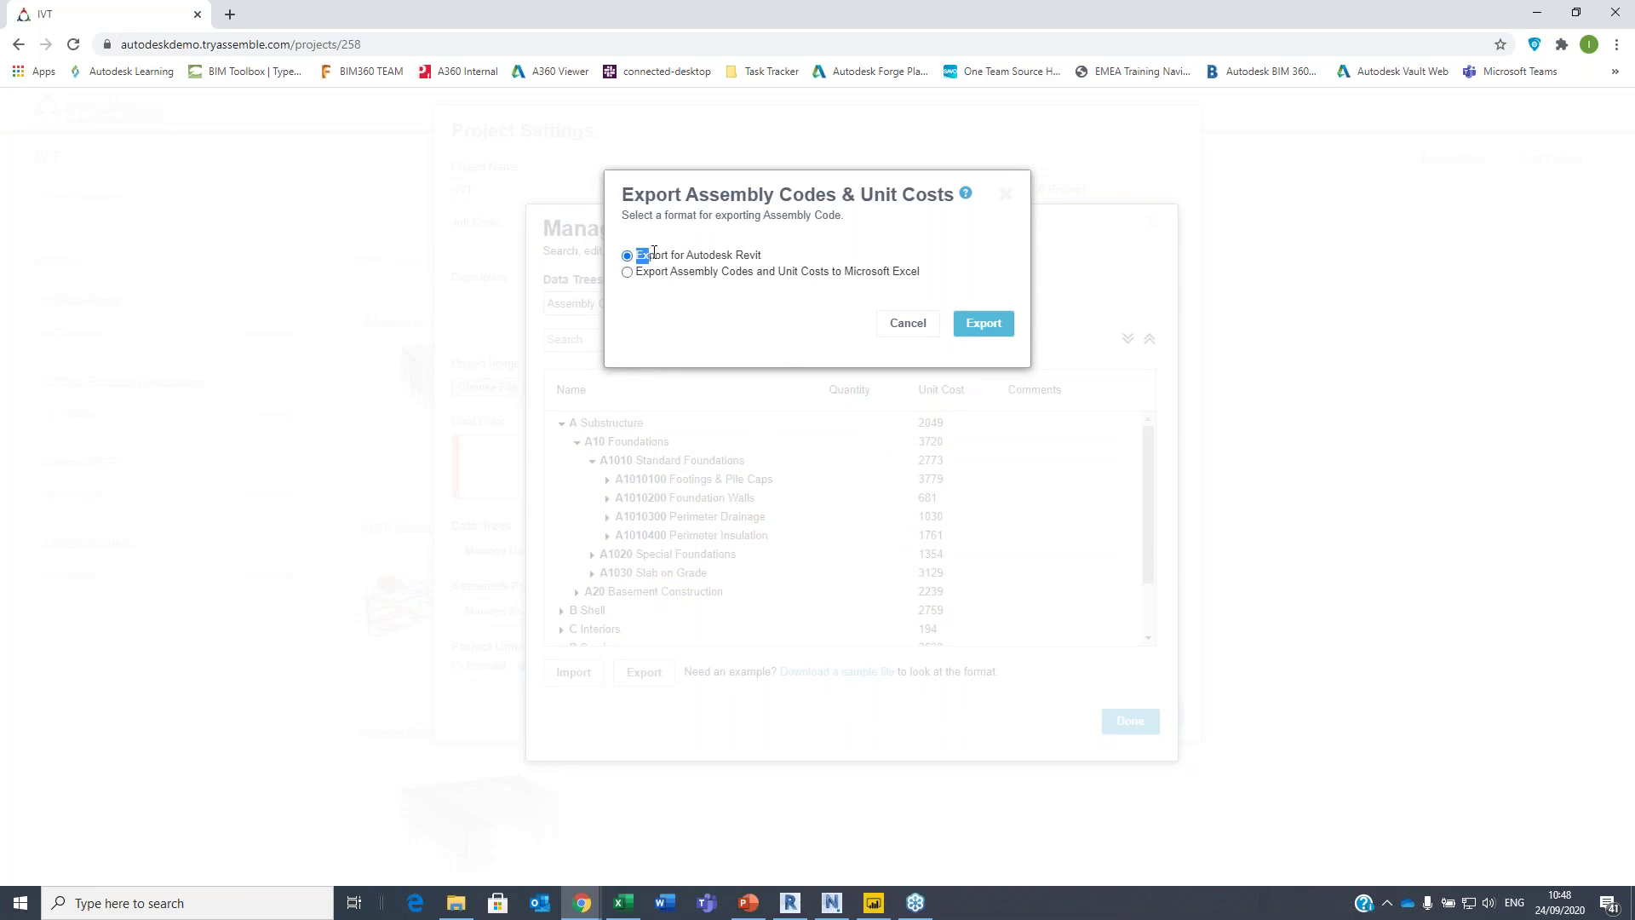
drag(654, 252, 765, 259)
click(682, 278)
drag(673, 270, 967, 273)
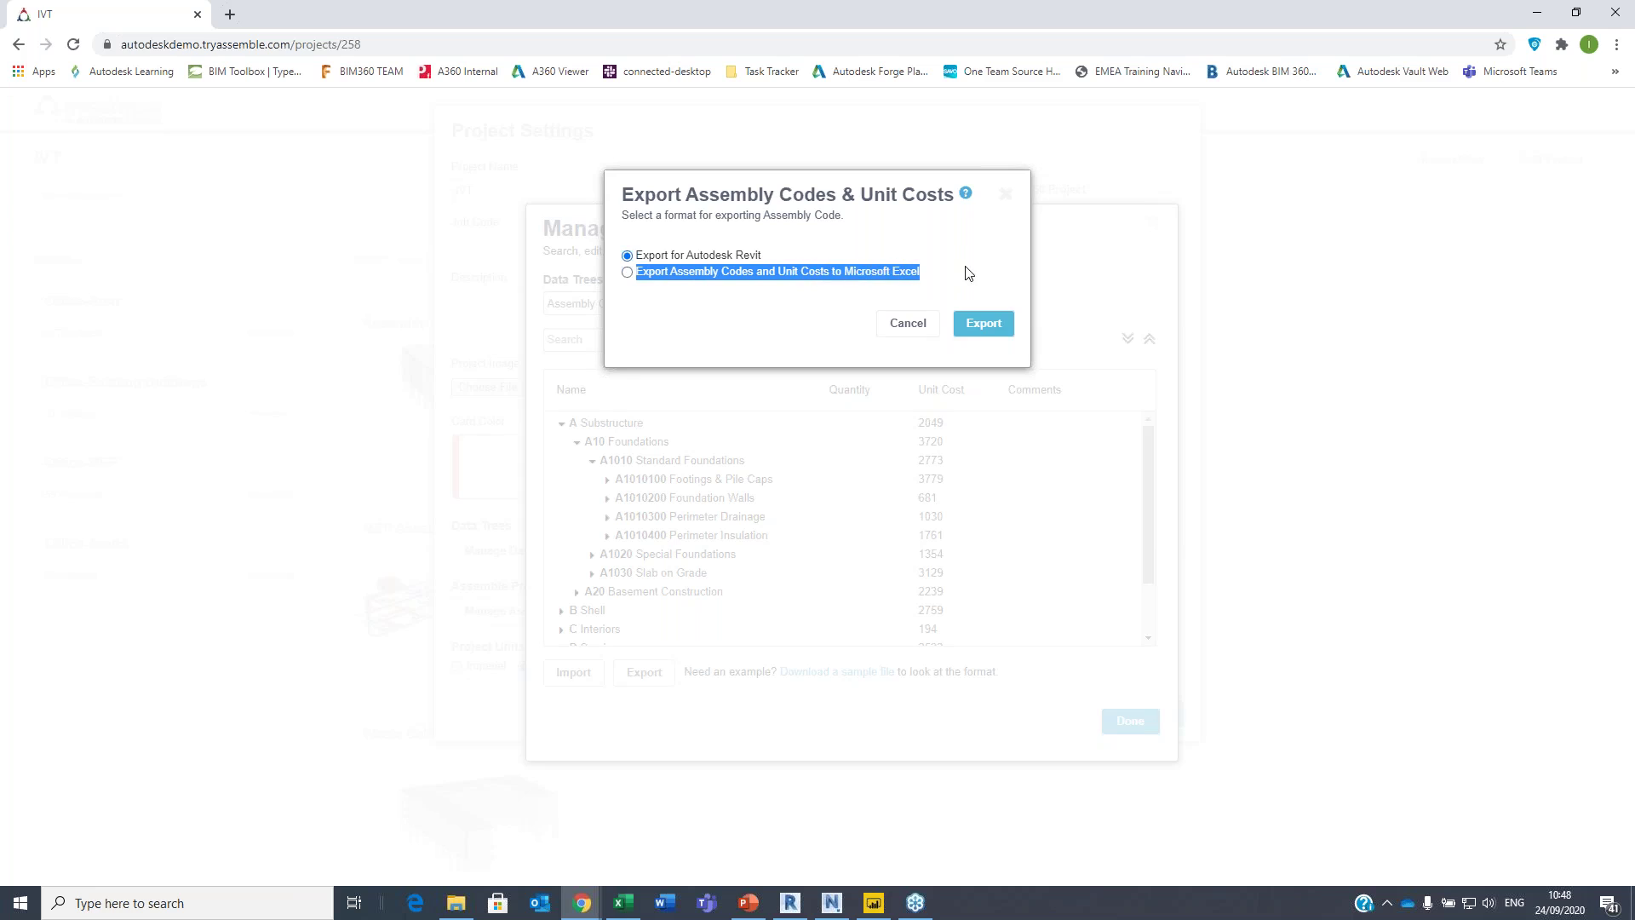
click(909, 323)
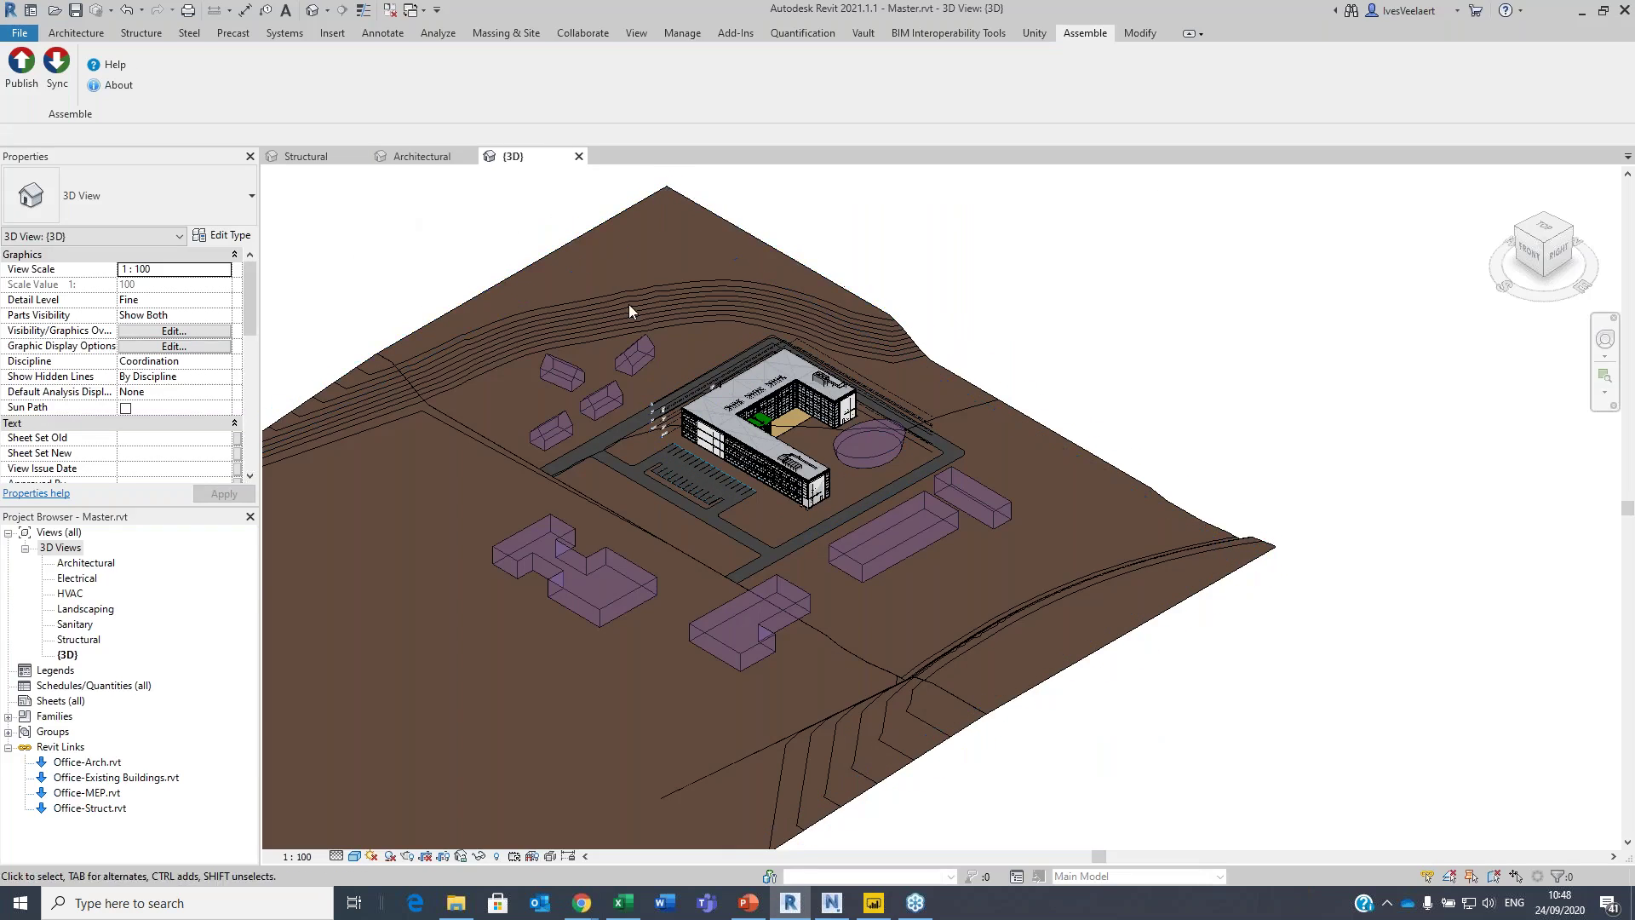
- Switch to Revit's Structural 3D view and examine the Assembly Code in the type properties of an upper-floor corner concrete column
click(305, 157)
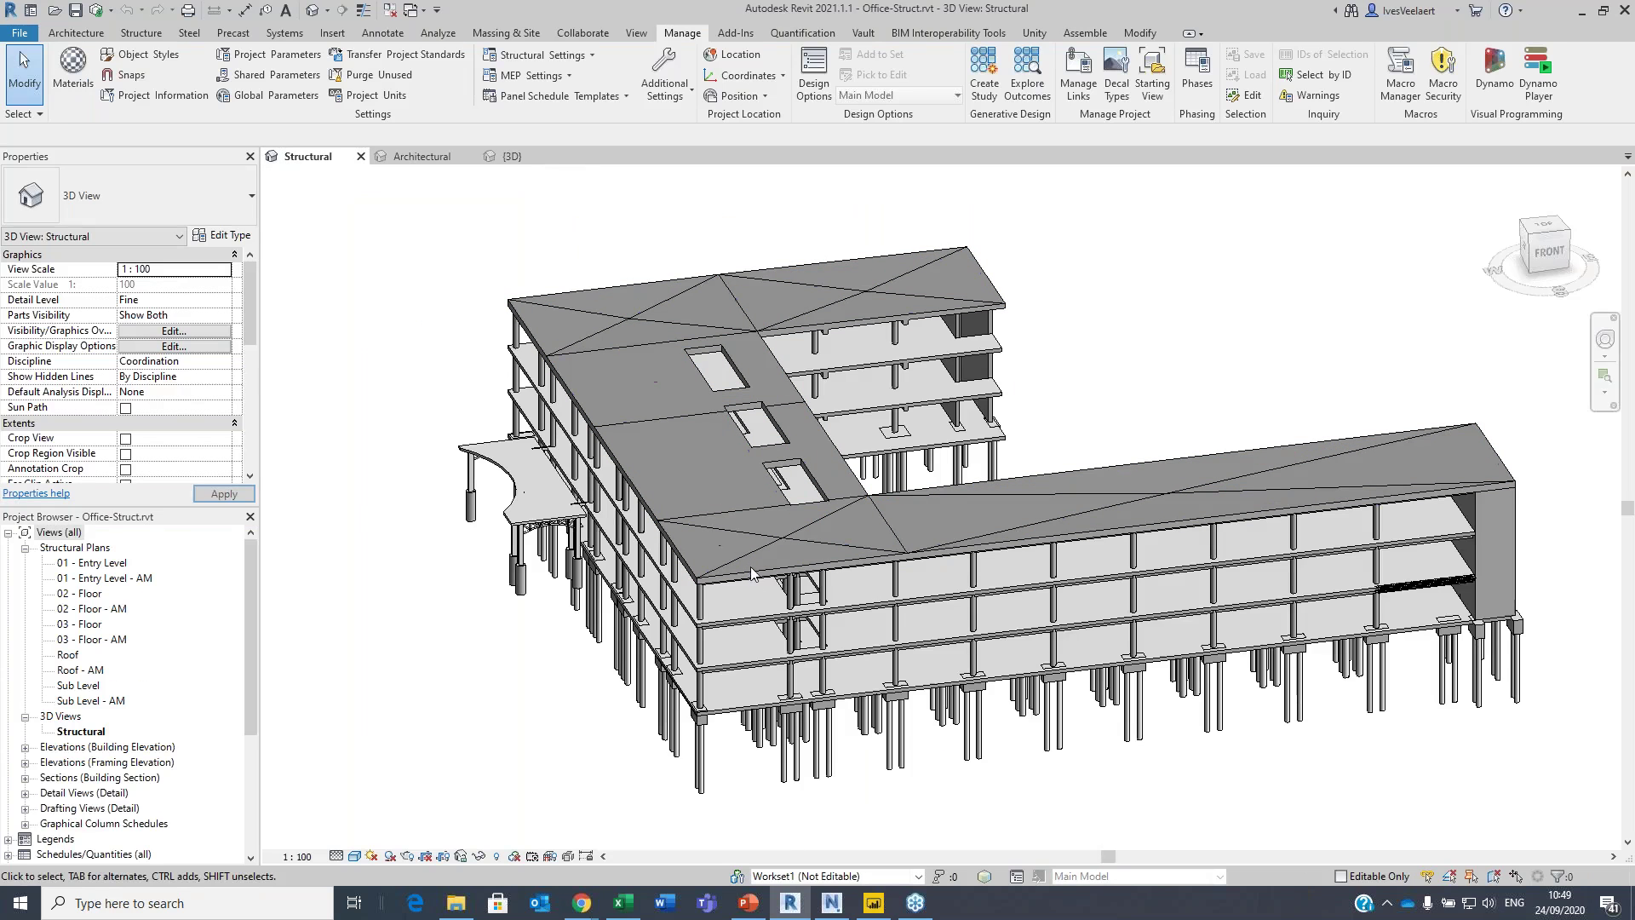
click(701, 607)
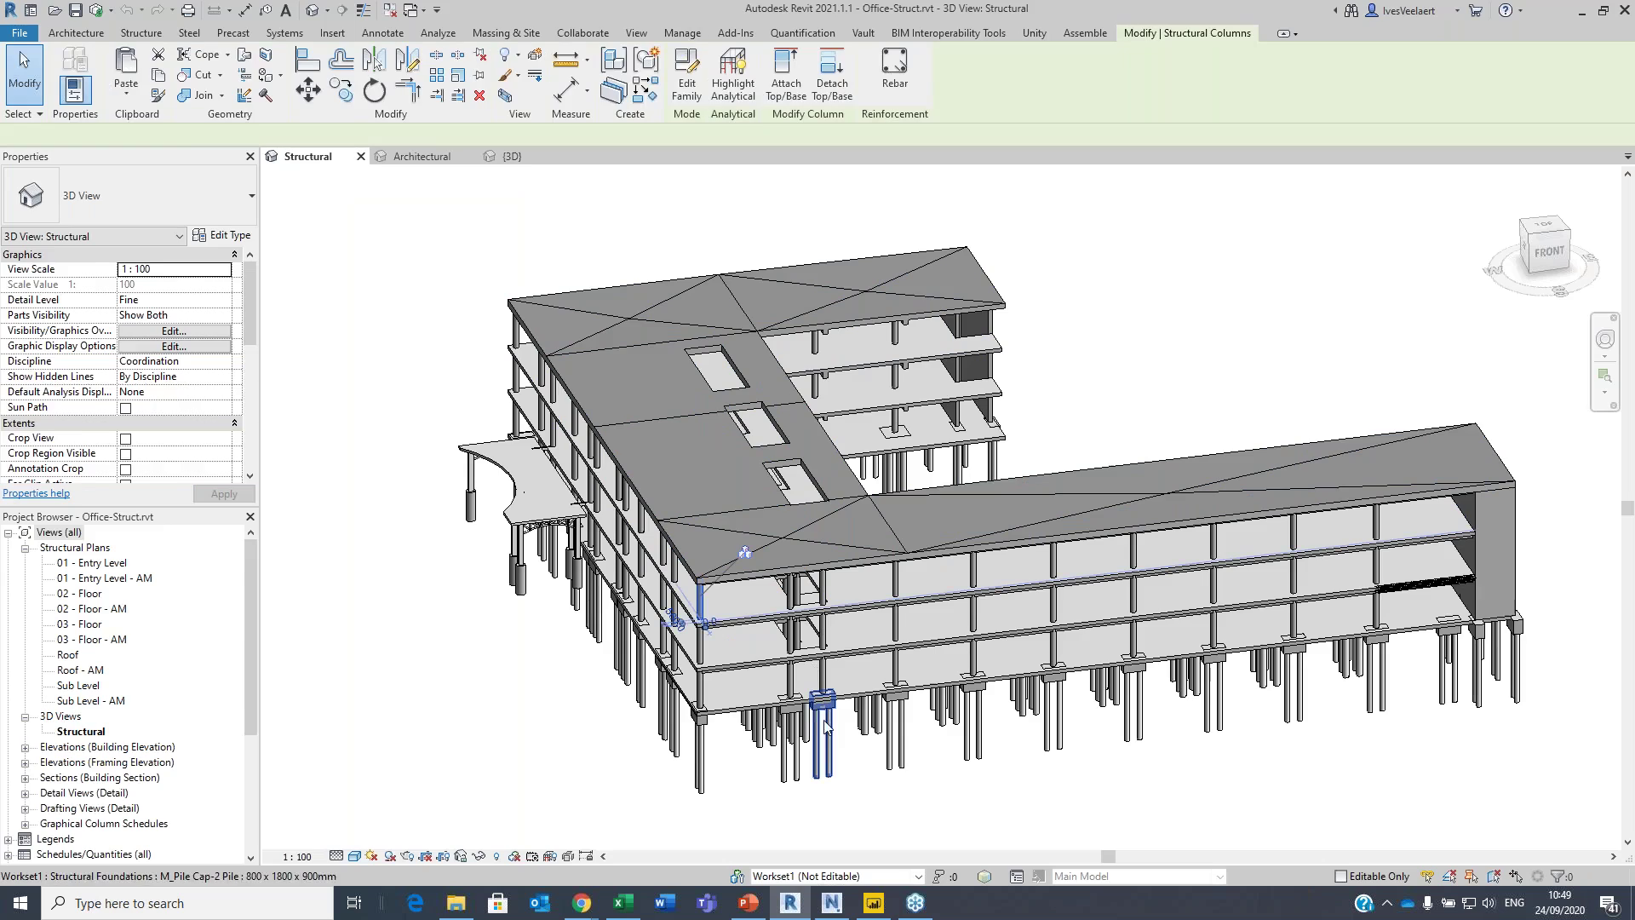
click(239, 235)
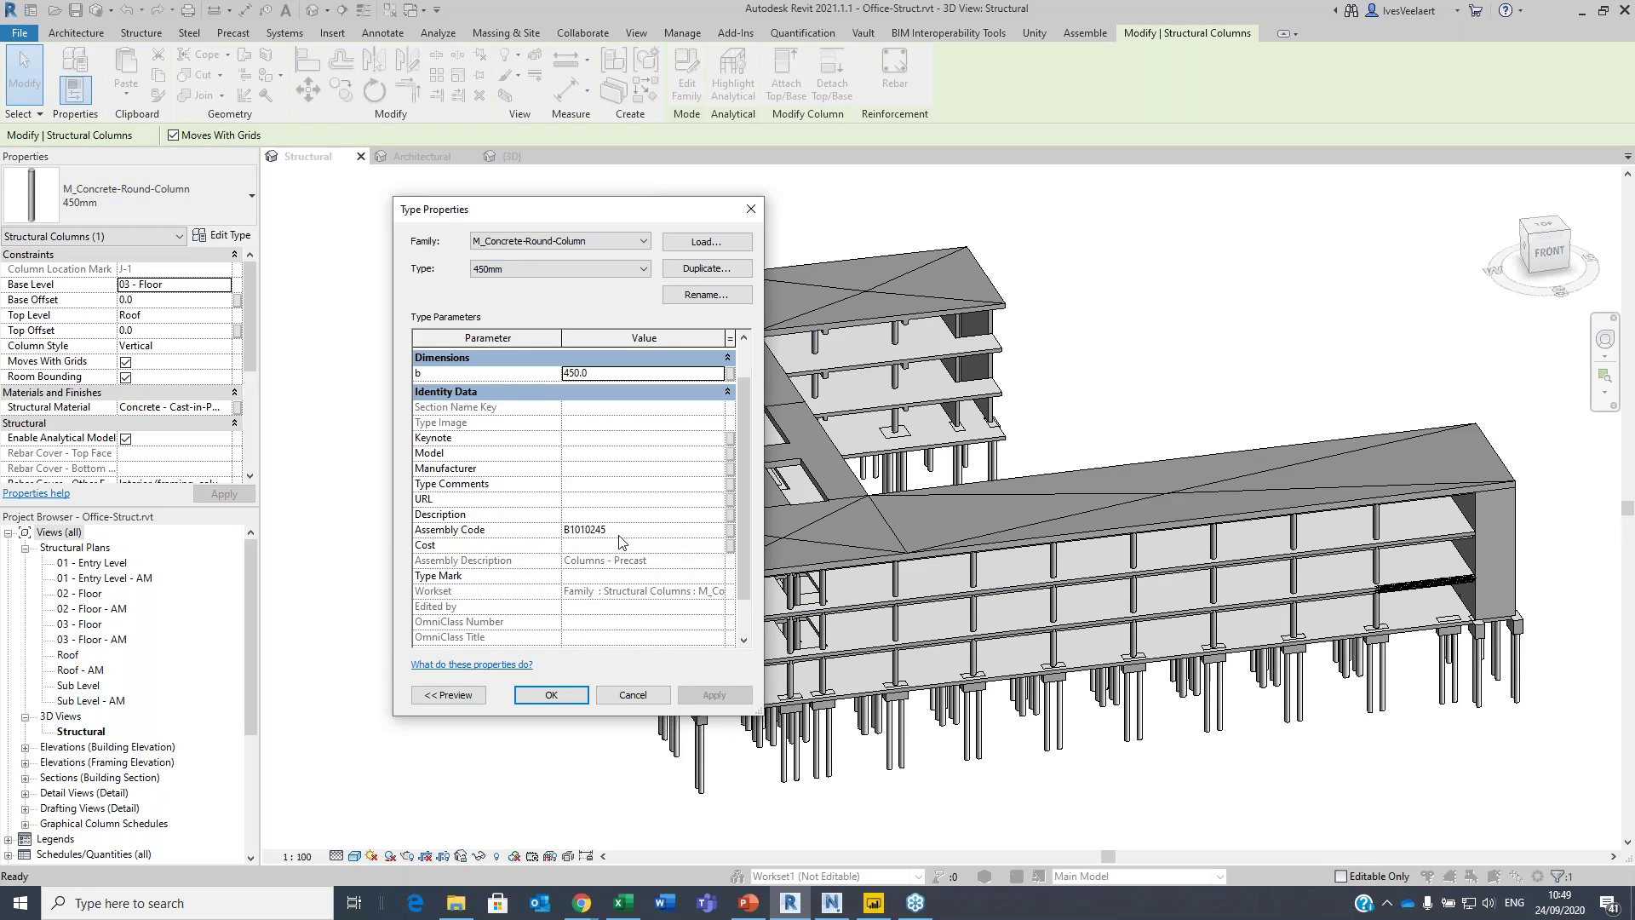
click(633, 694)
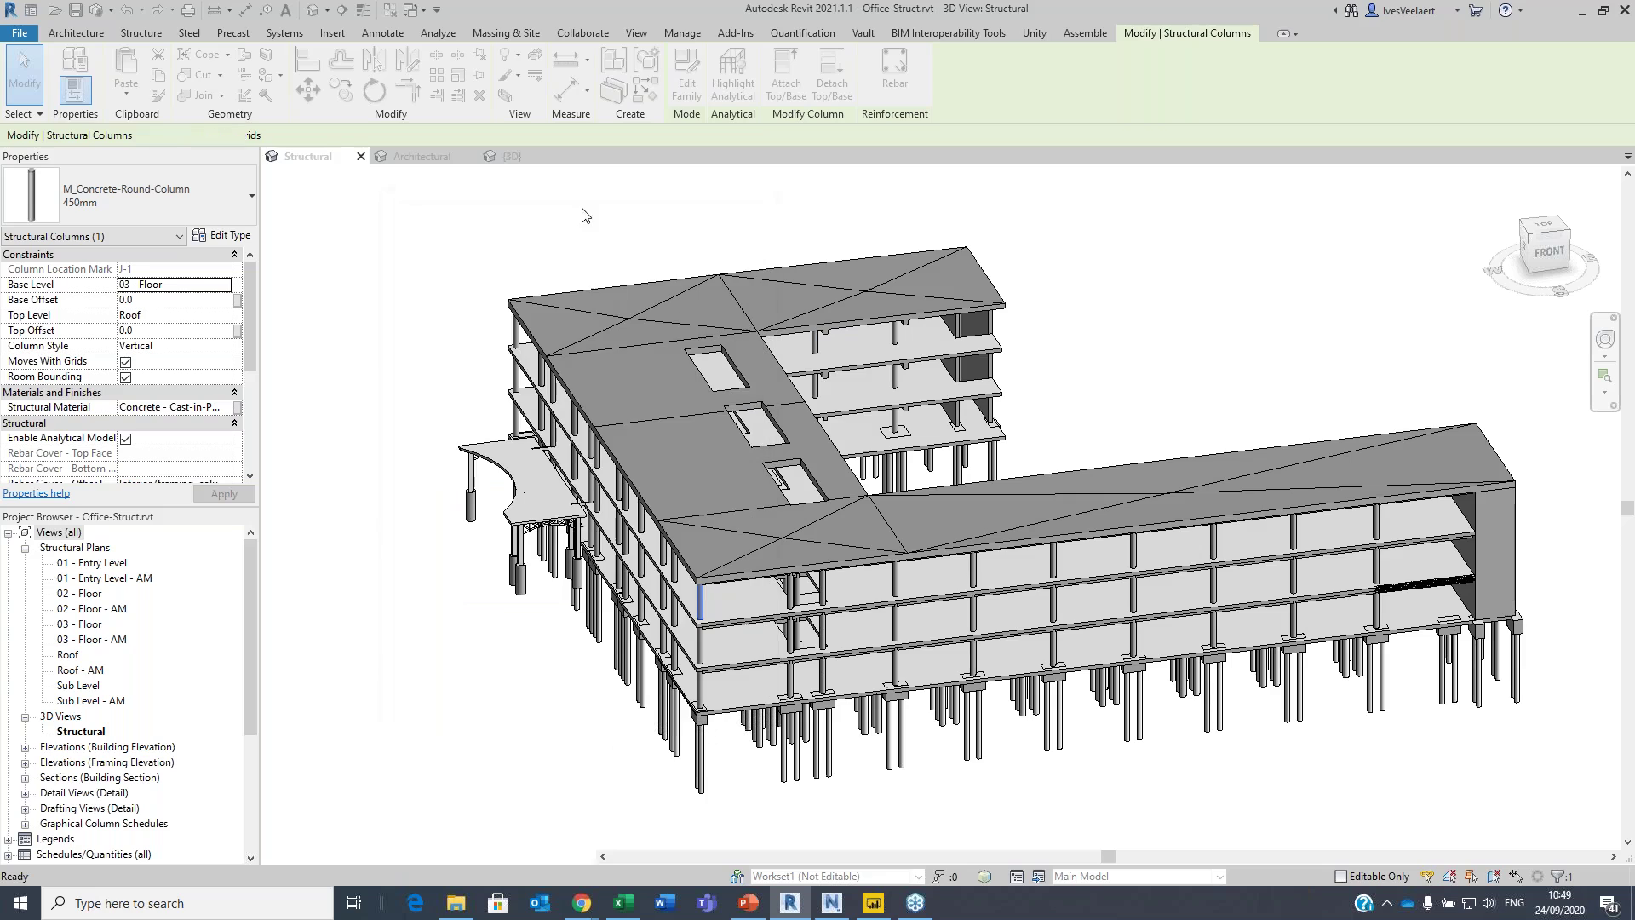
- Open the Assembly Code settings and view the Uniformat classifications, expanding A - Substructure down to the entries of A1010100 - Footings & Pile Caps
click(683, 33)
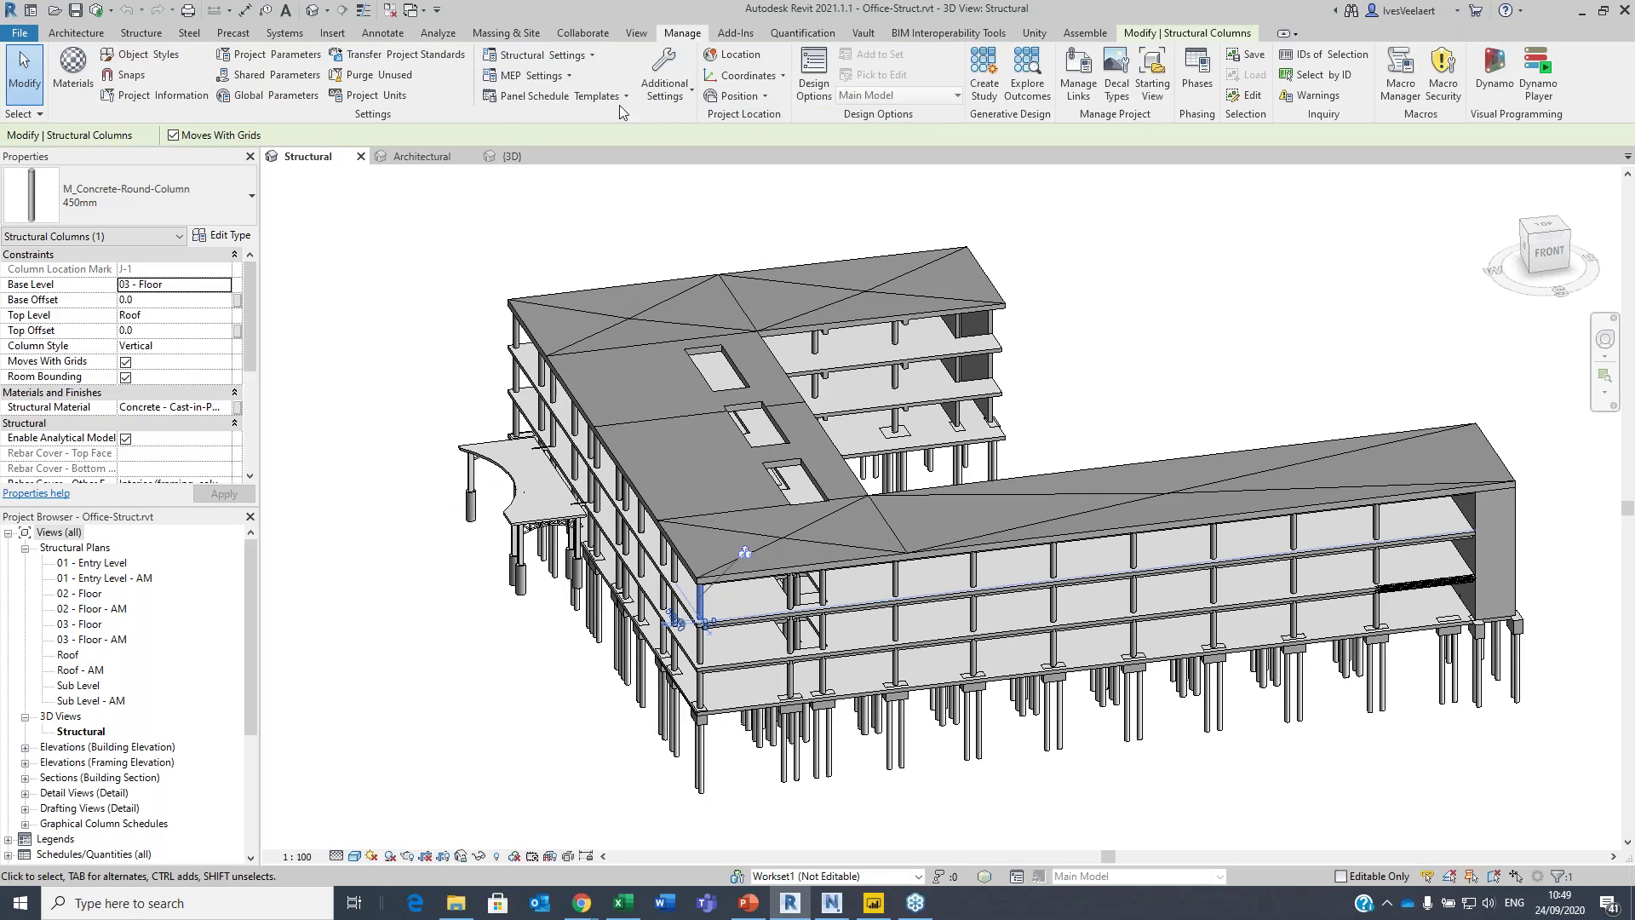
click(665, 83)
click(701, 660)
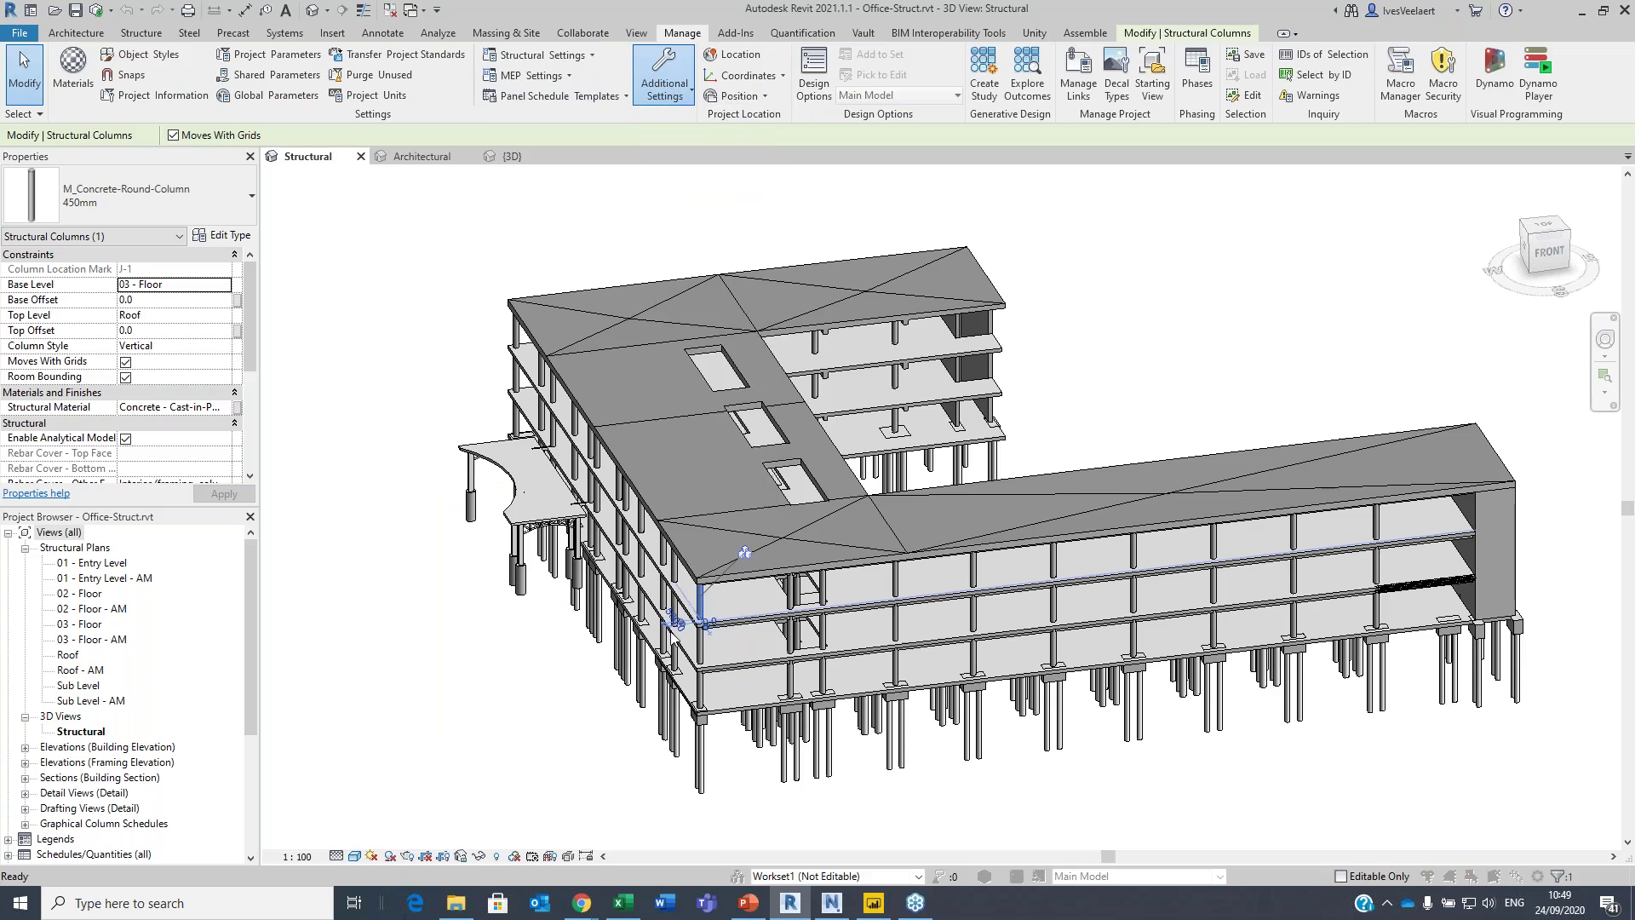
click(923, 489)
click(453, 71)
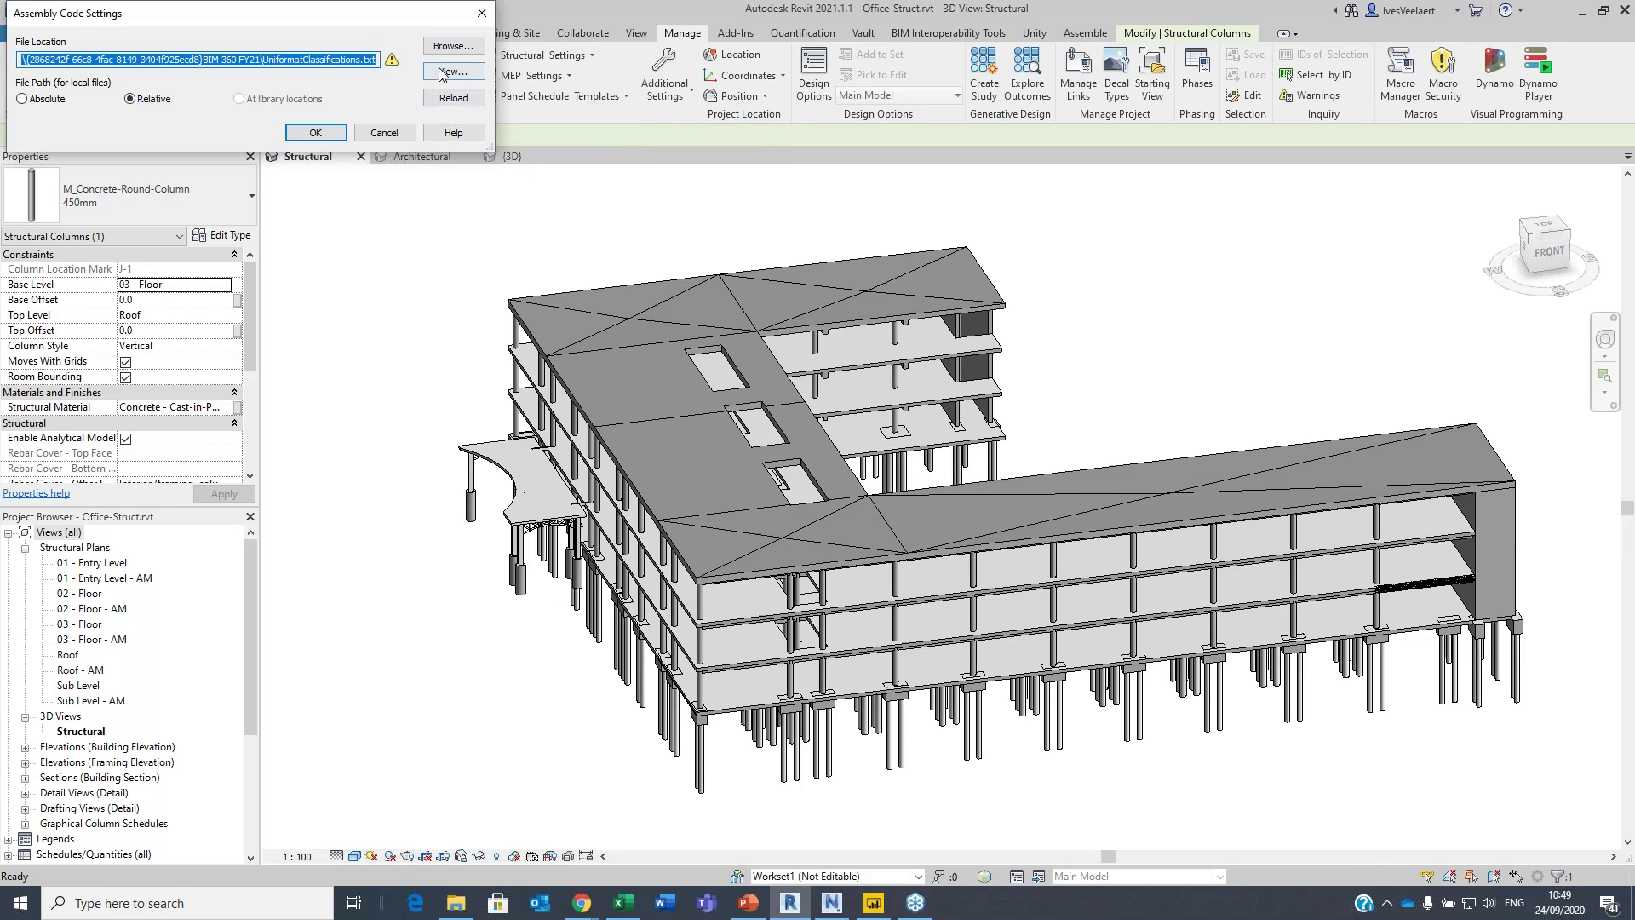
click(686, 394)
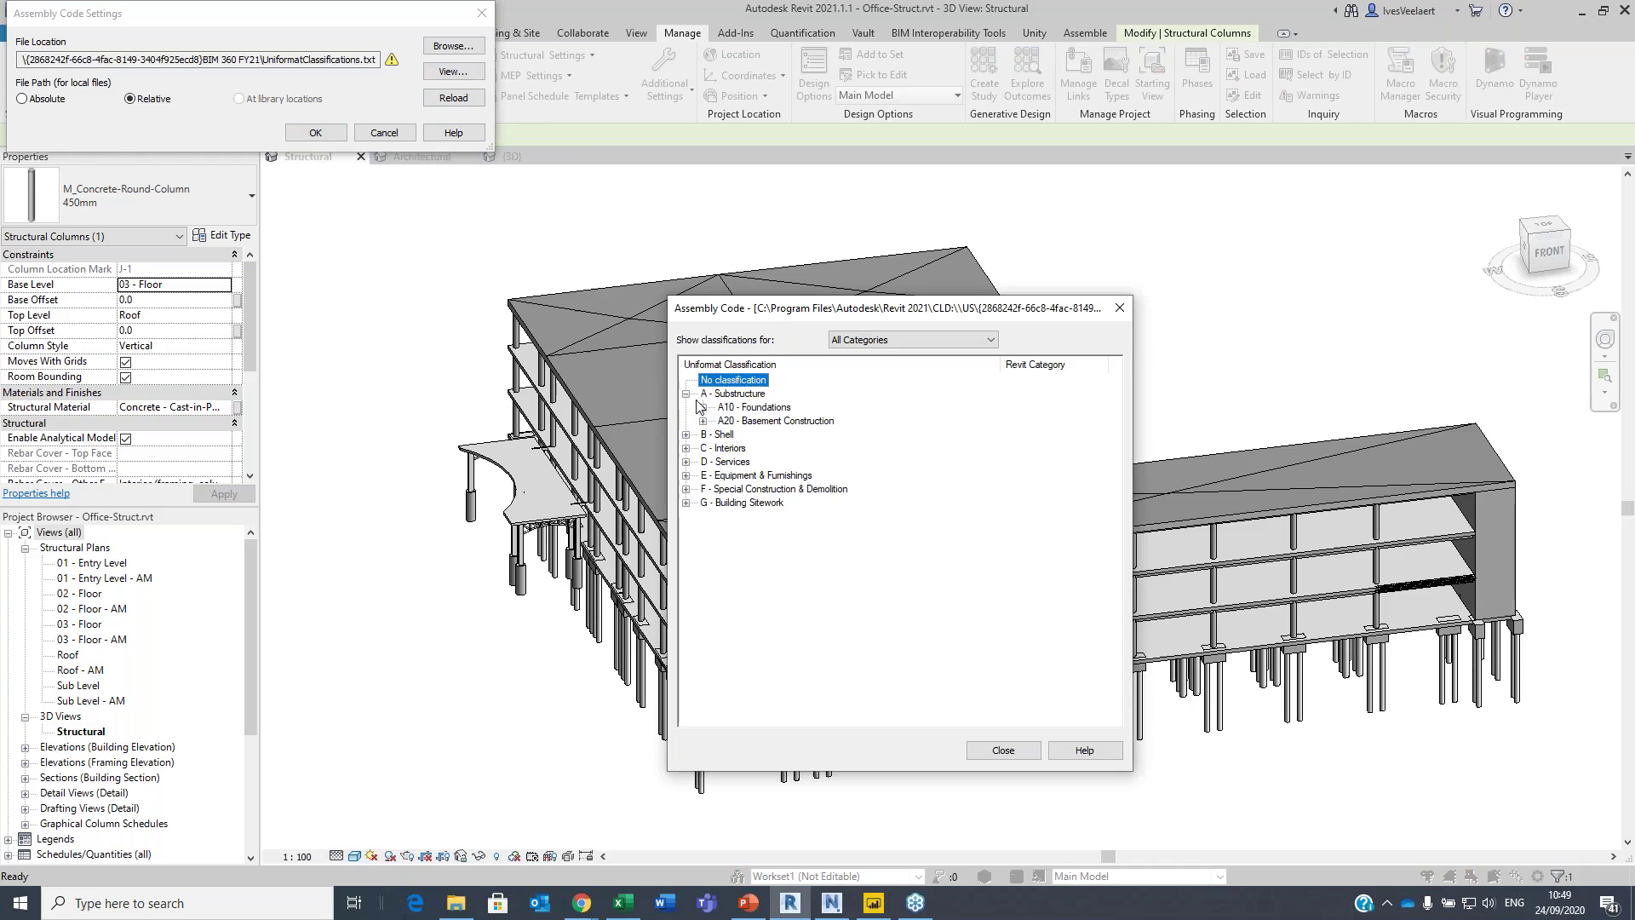
click(704, 408)
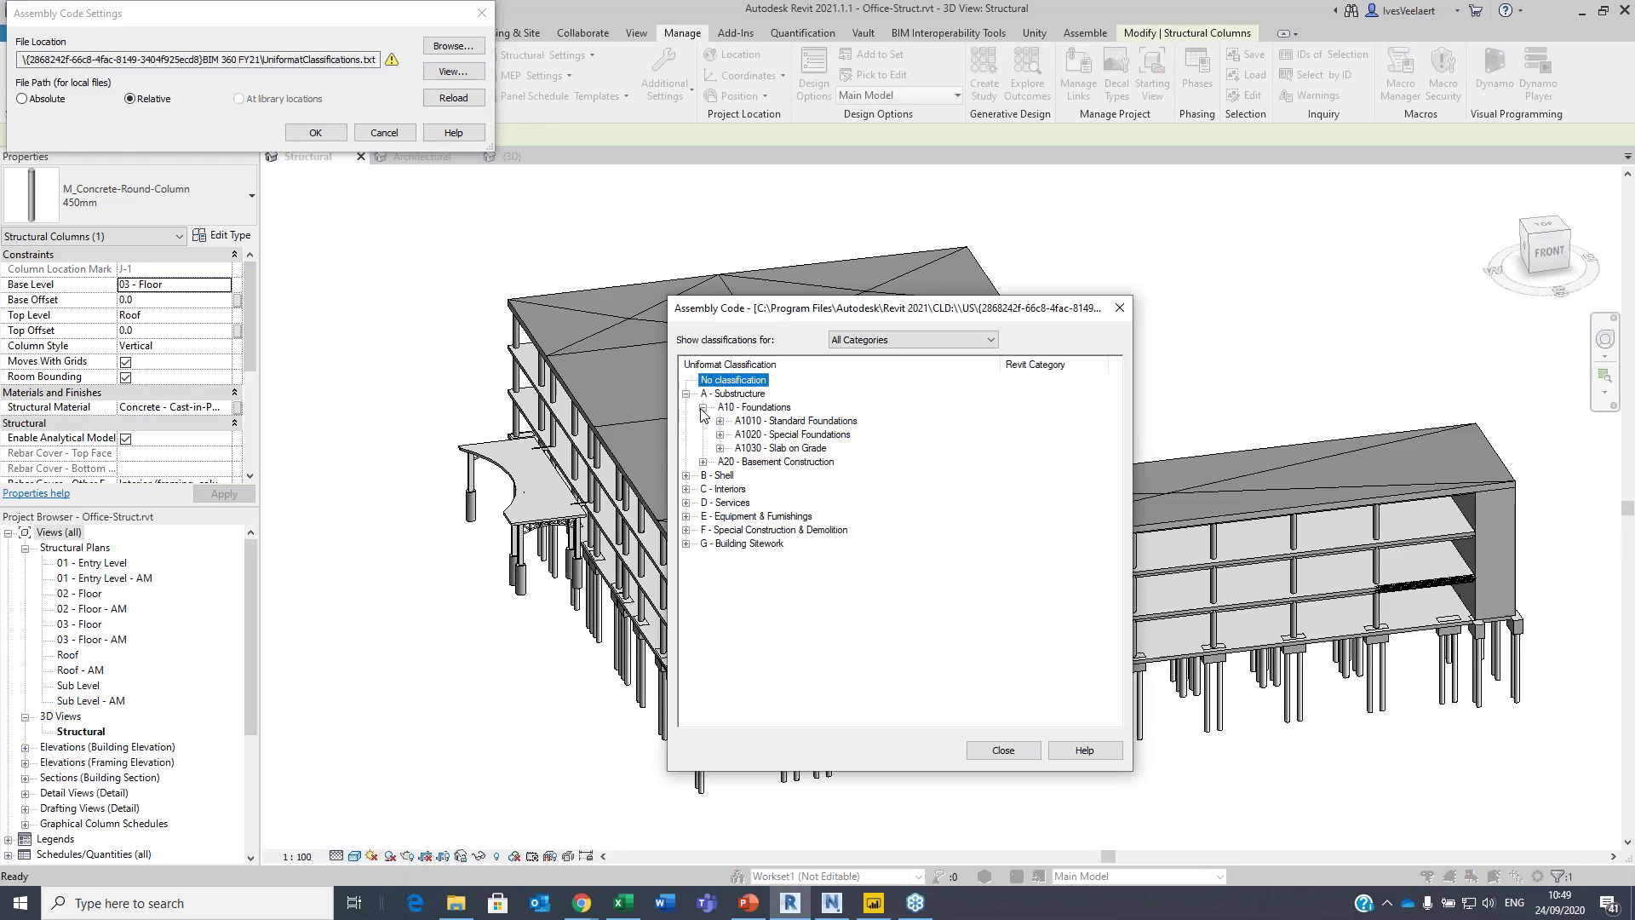
click(719, 421)
click(737, 435)
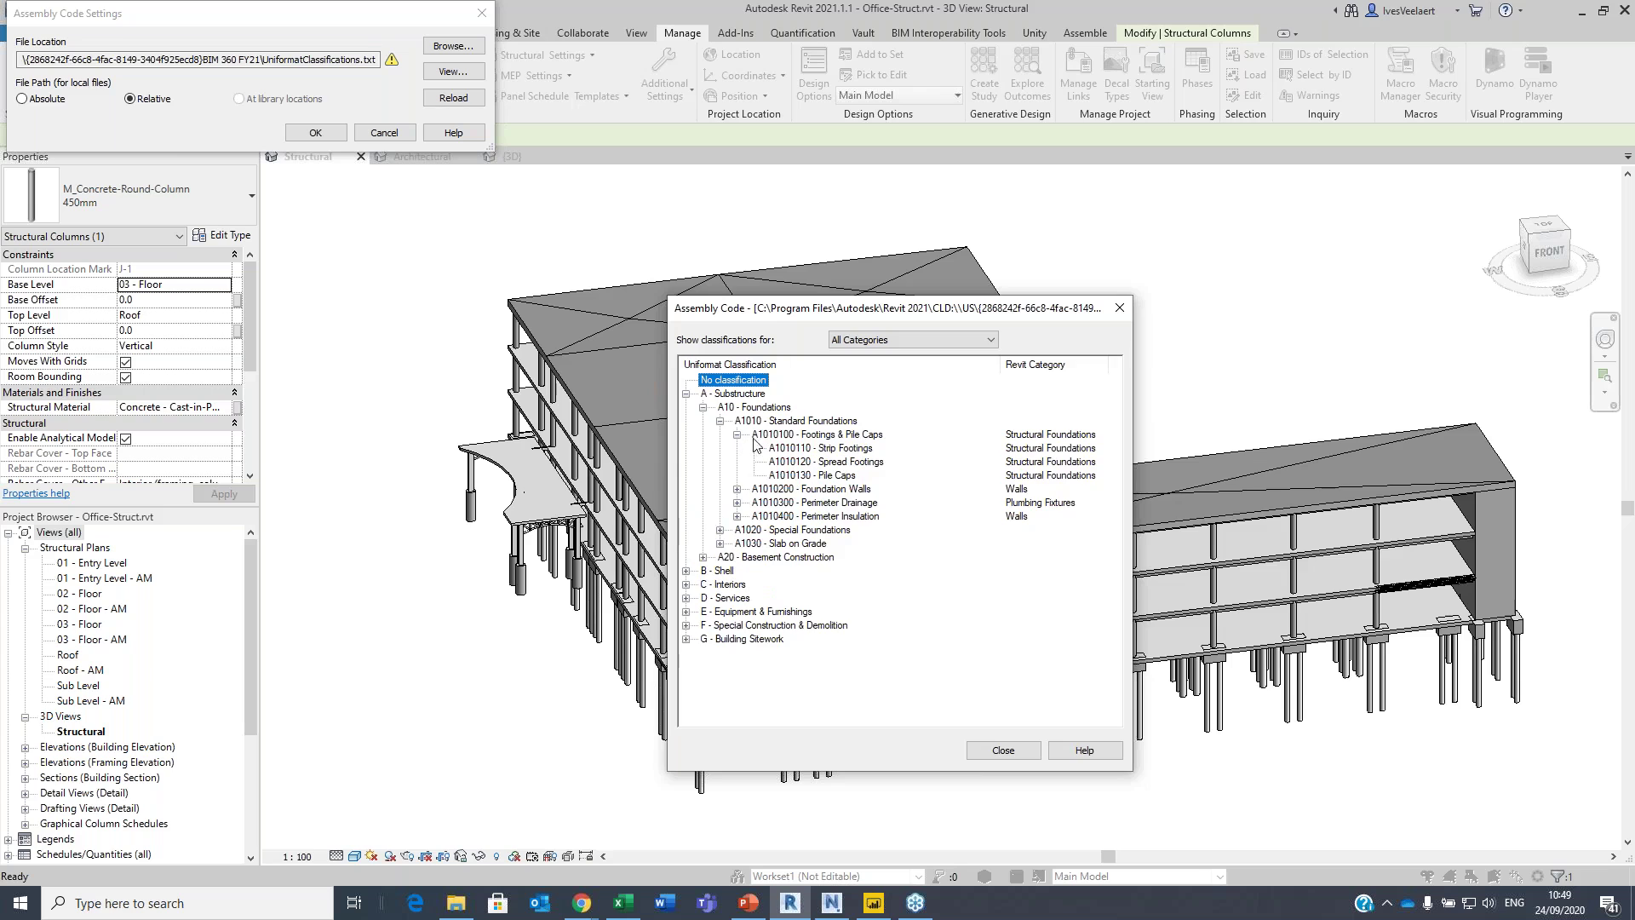
- Switch back to Assemble, examine quantities and unit costs under A1010100 Footings & Pile Caps, and close the data trees and project settings without changes
mouse_move(581, 902)
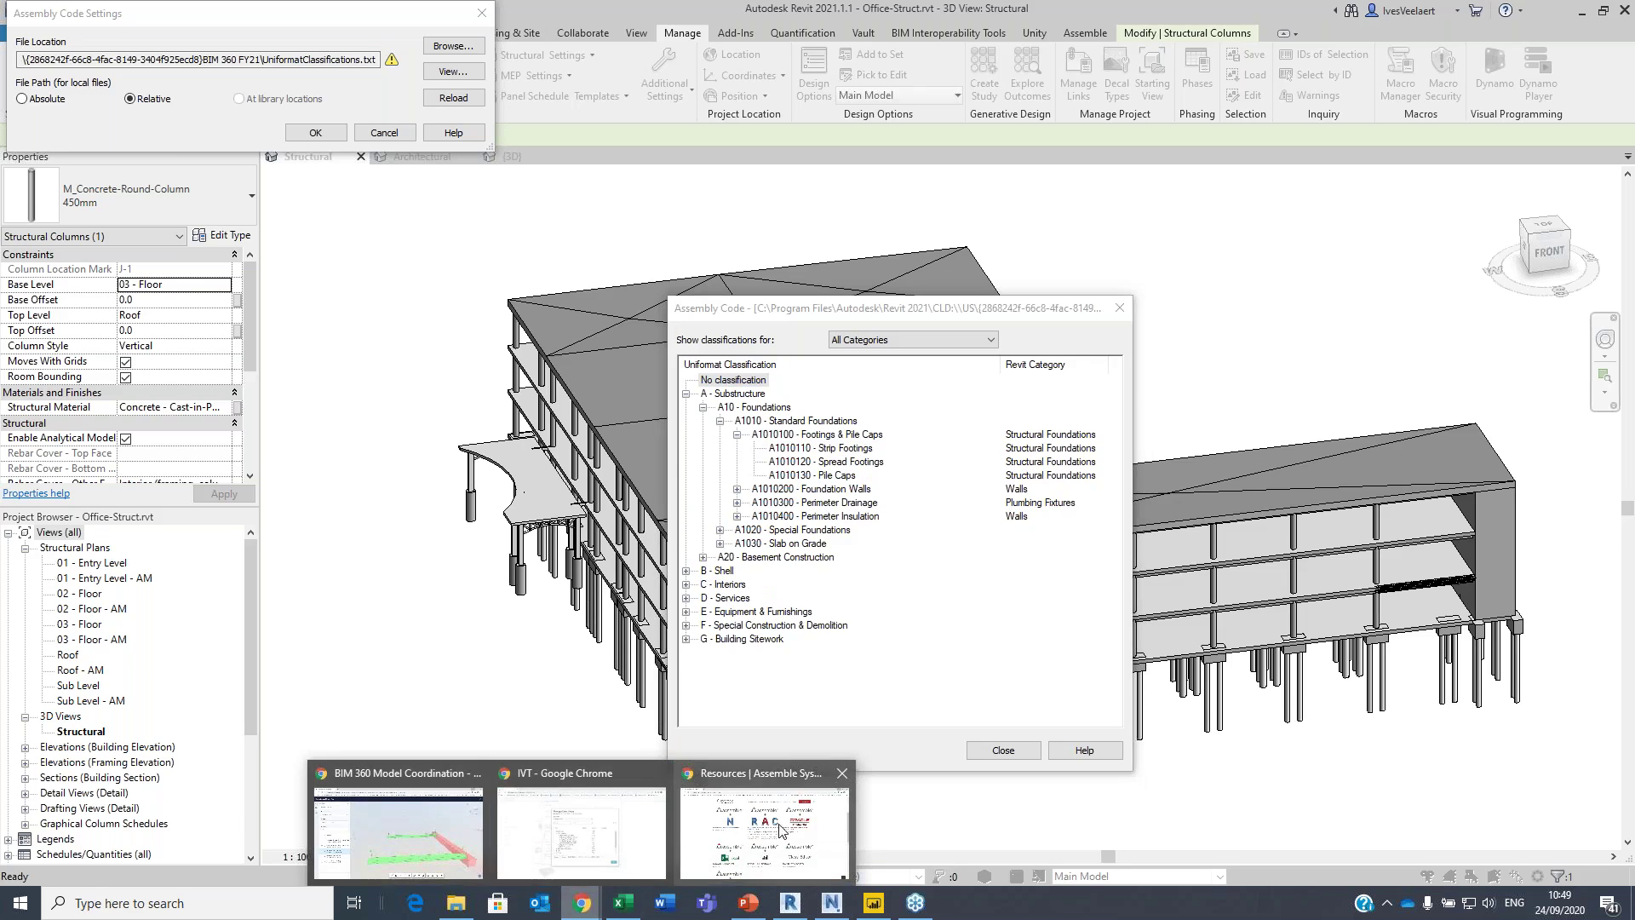
click(465, 838)
click(595, 847)
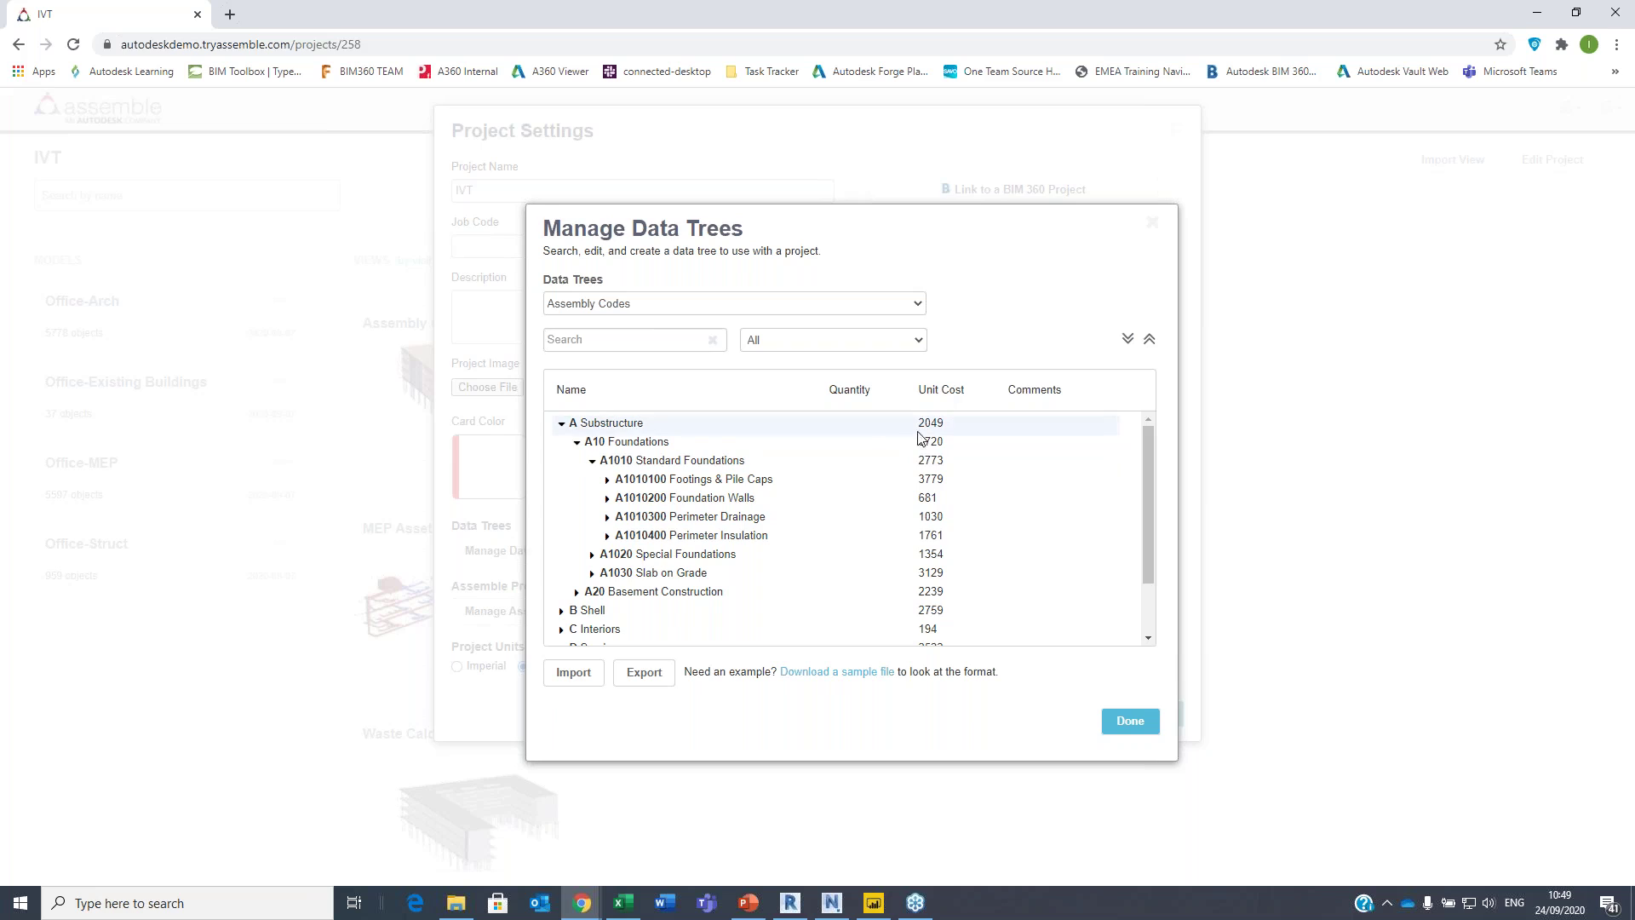
click(607, 482)
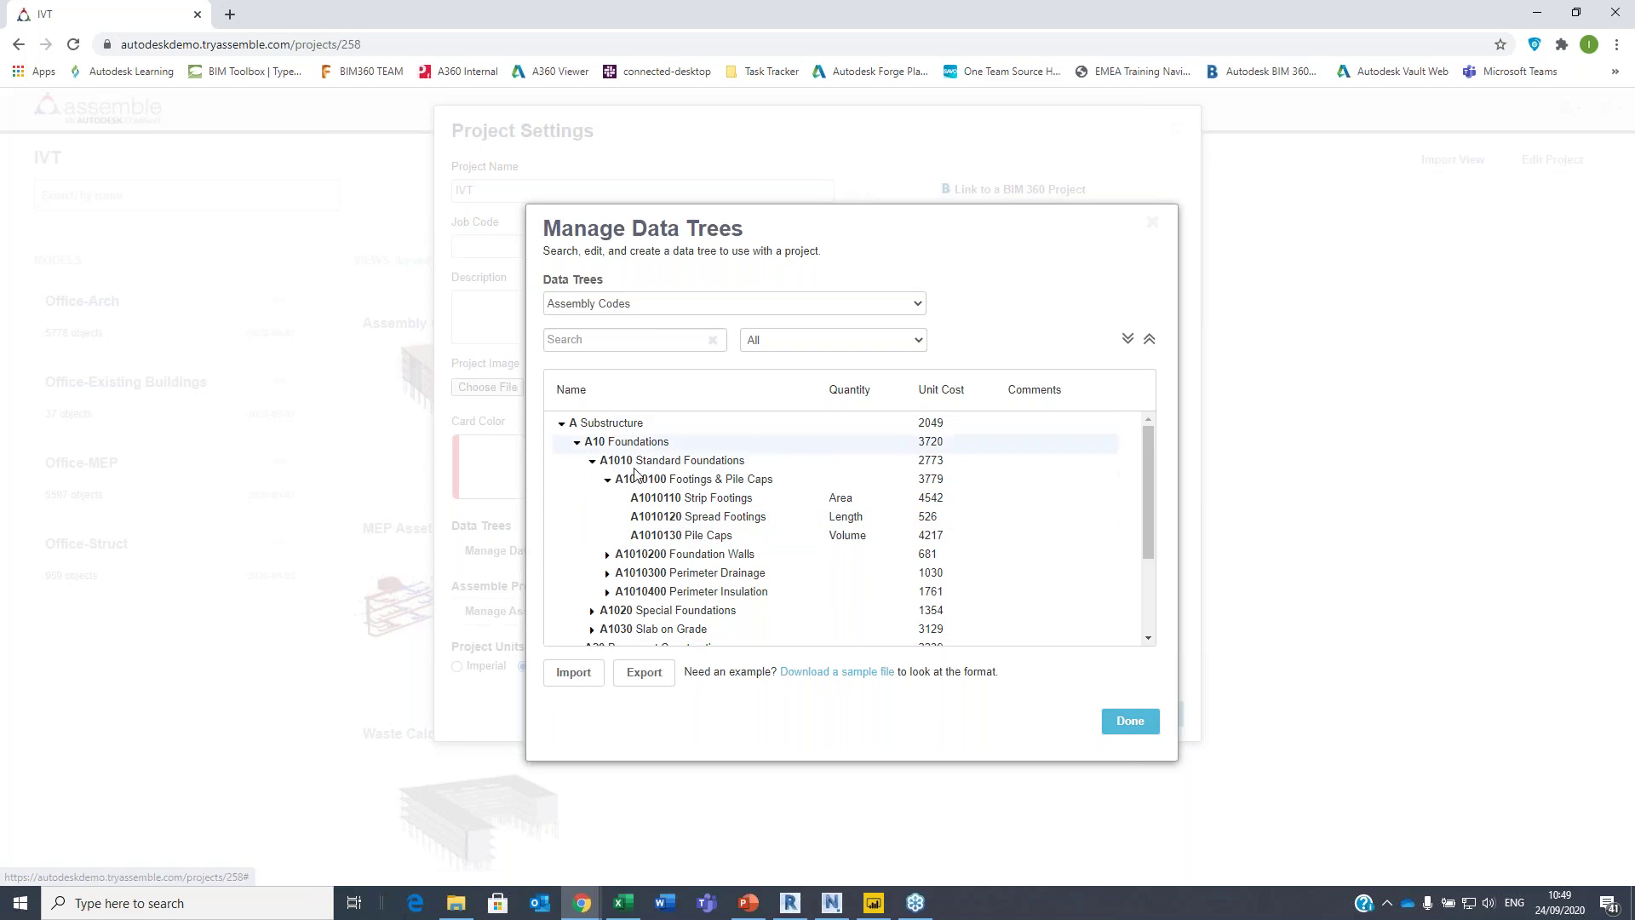
click(1130, 726)
click(1090, 717)
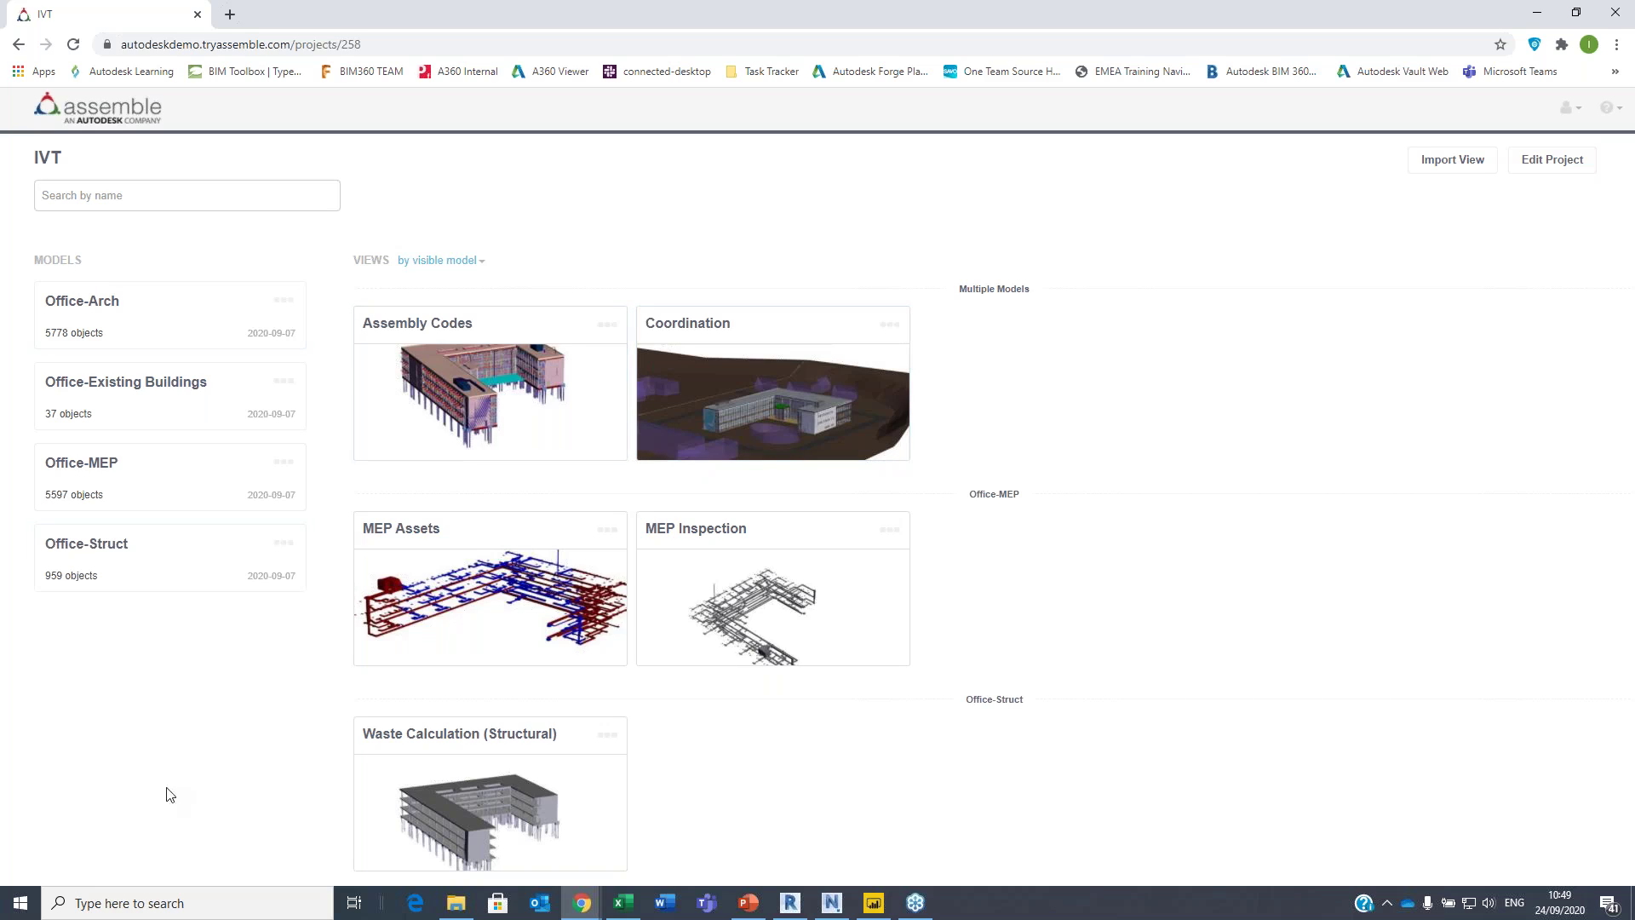
- Open the Office-Struct model and group its elements by Uniformat
click(103, 550)
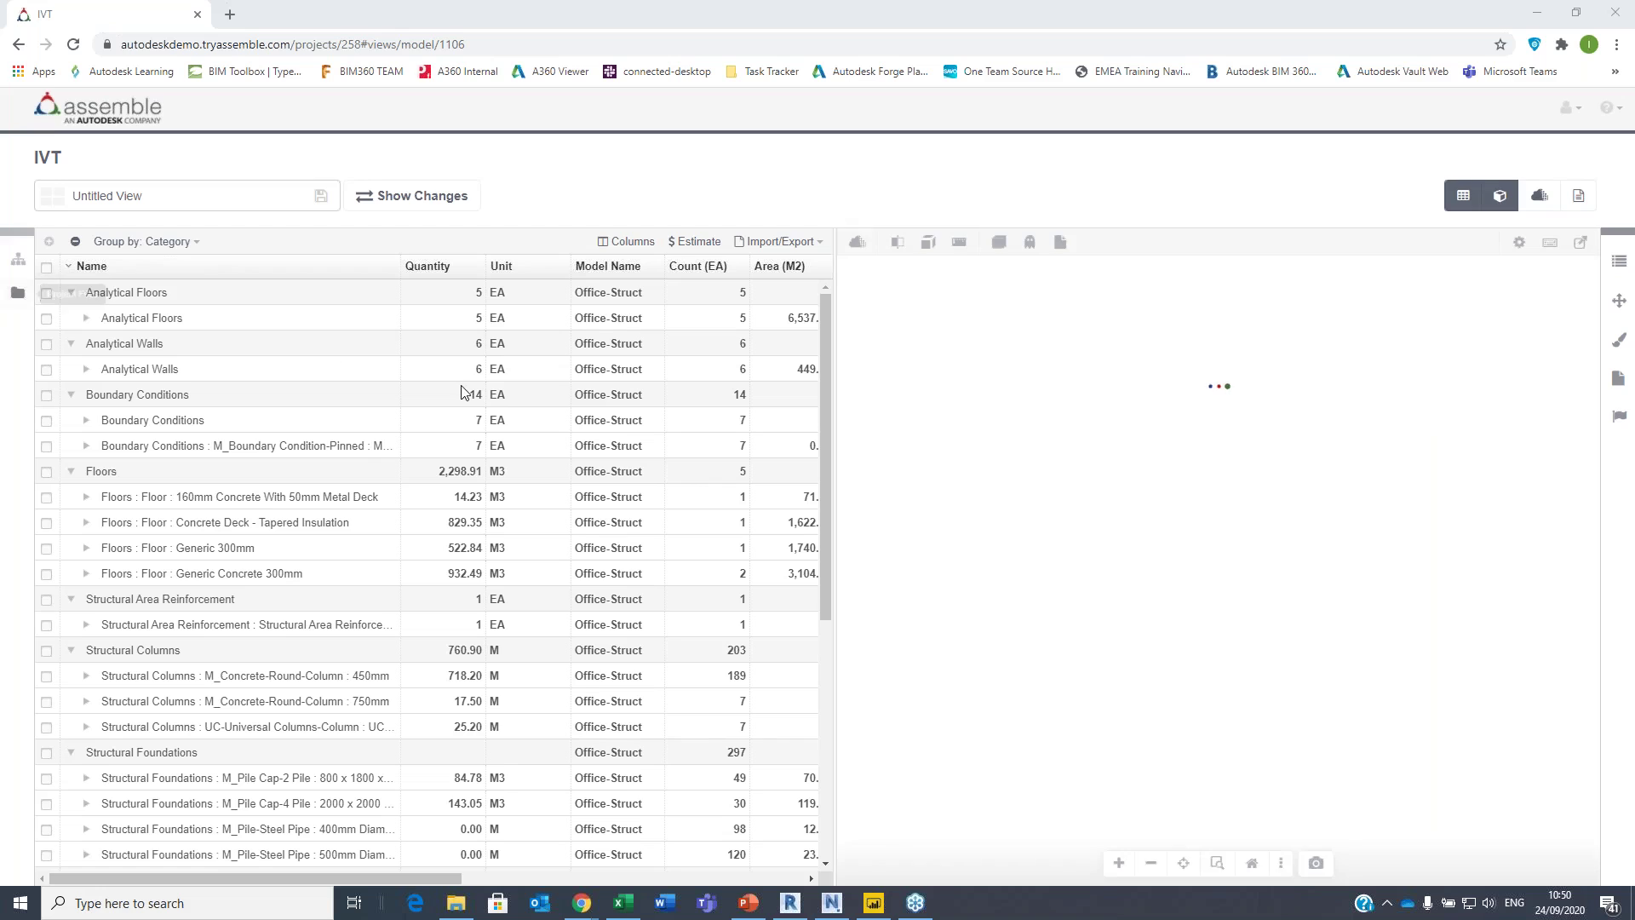
click(187, 242)
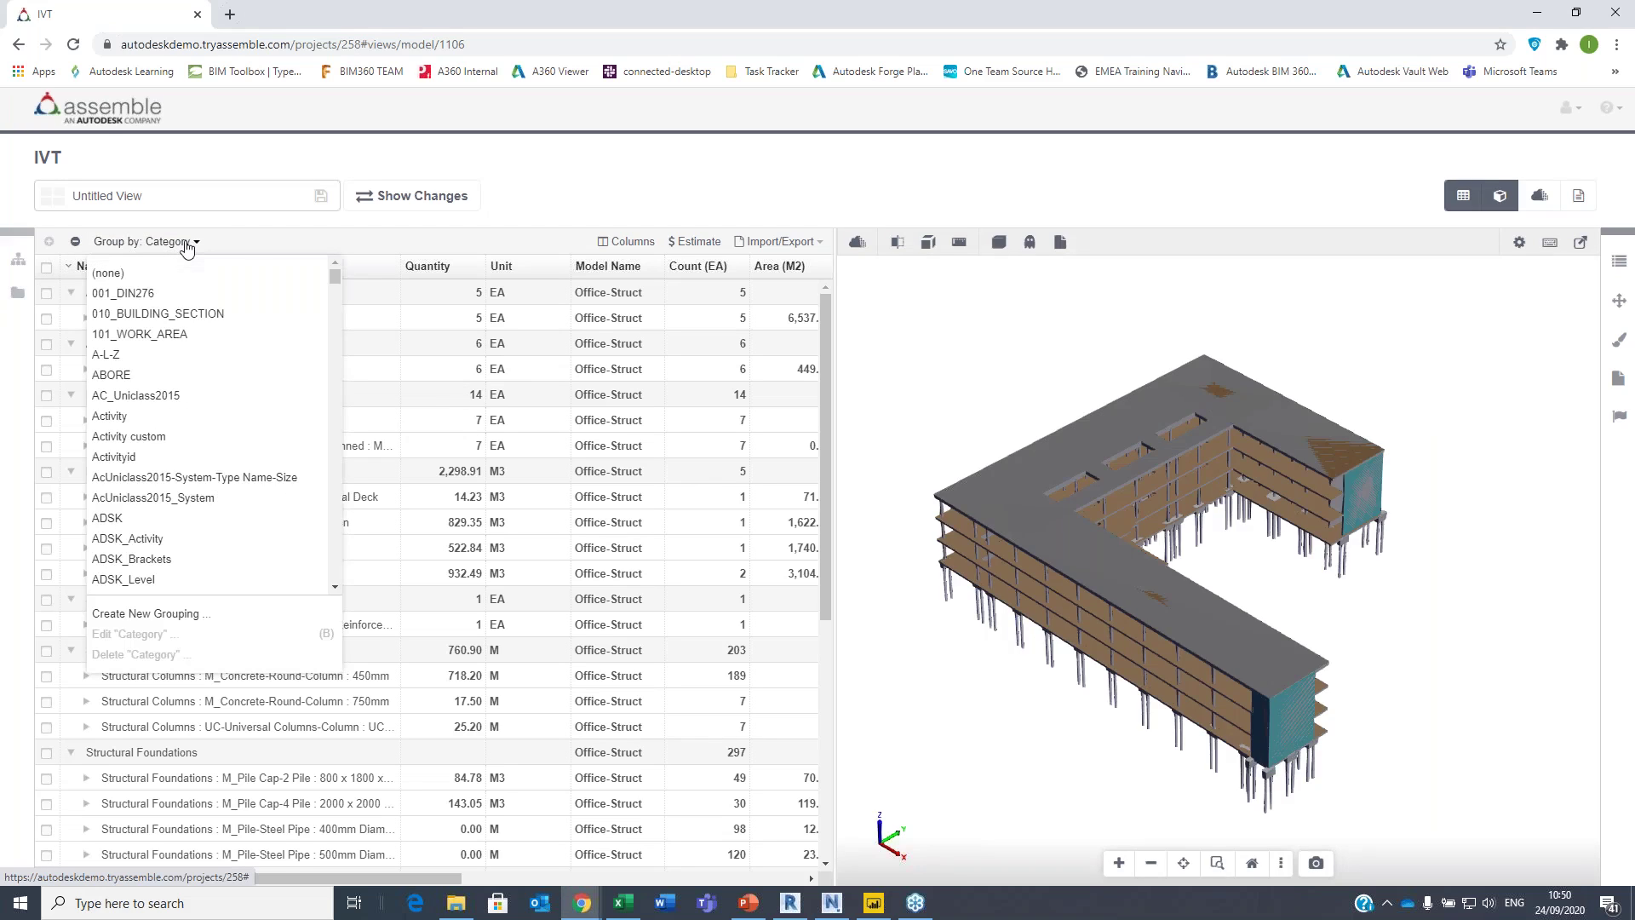
scroll(296, 339, down, 3)
drag(334, 295, 332, 564)
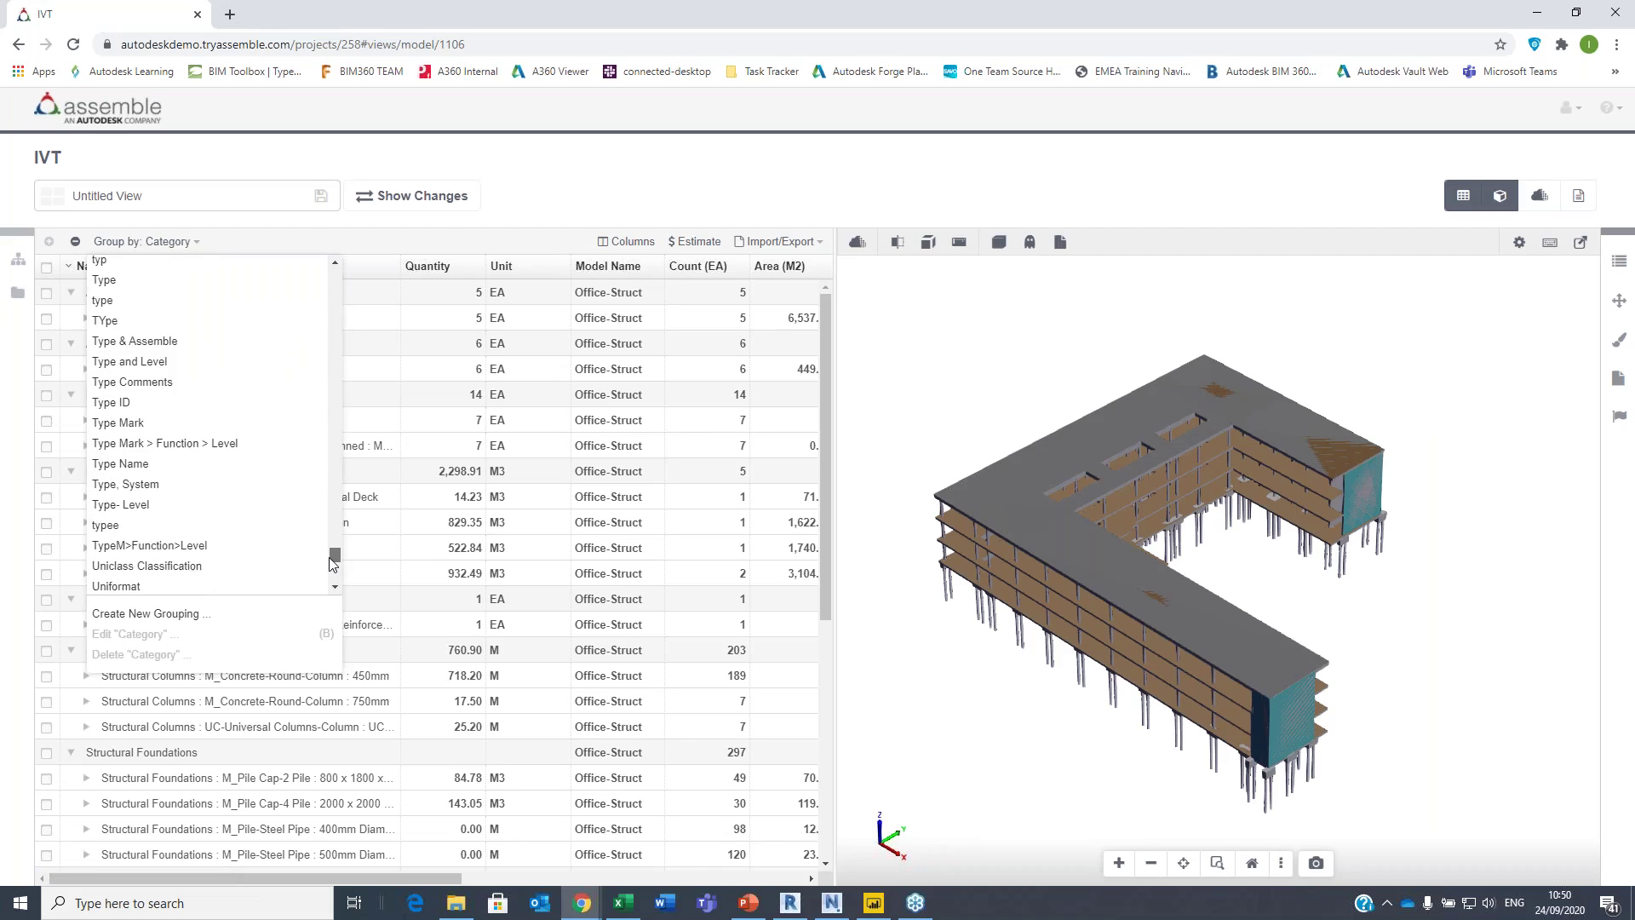
click(128, 586)
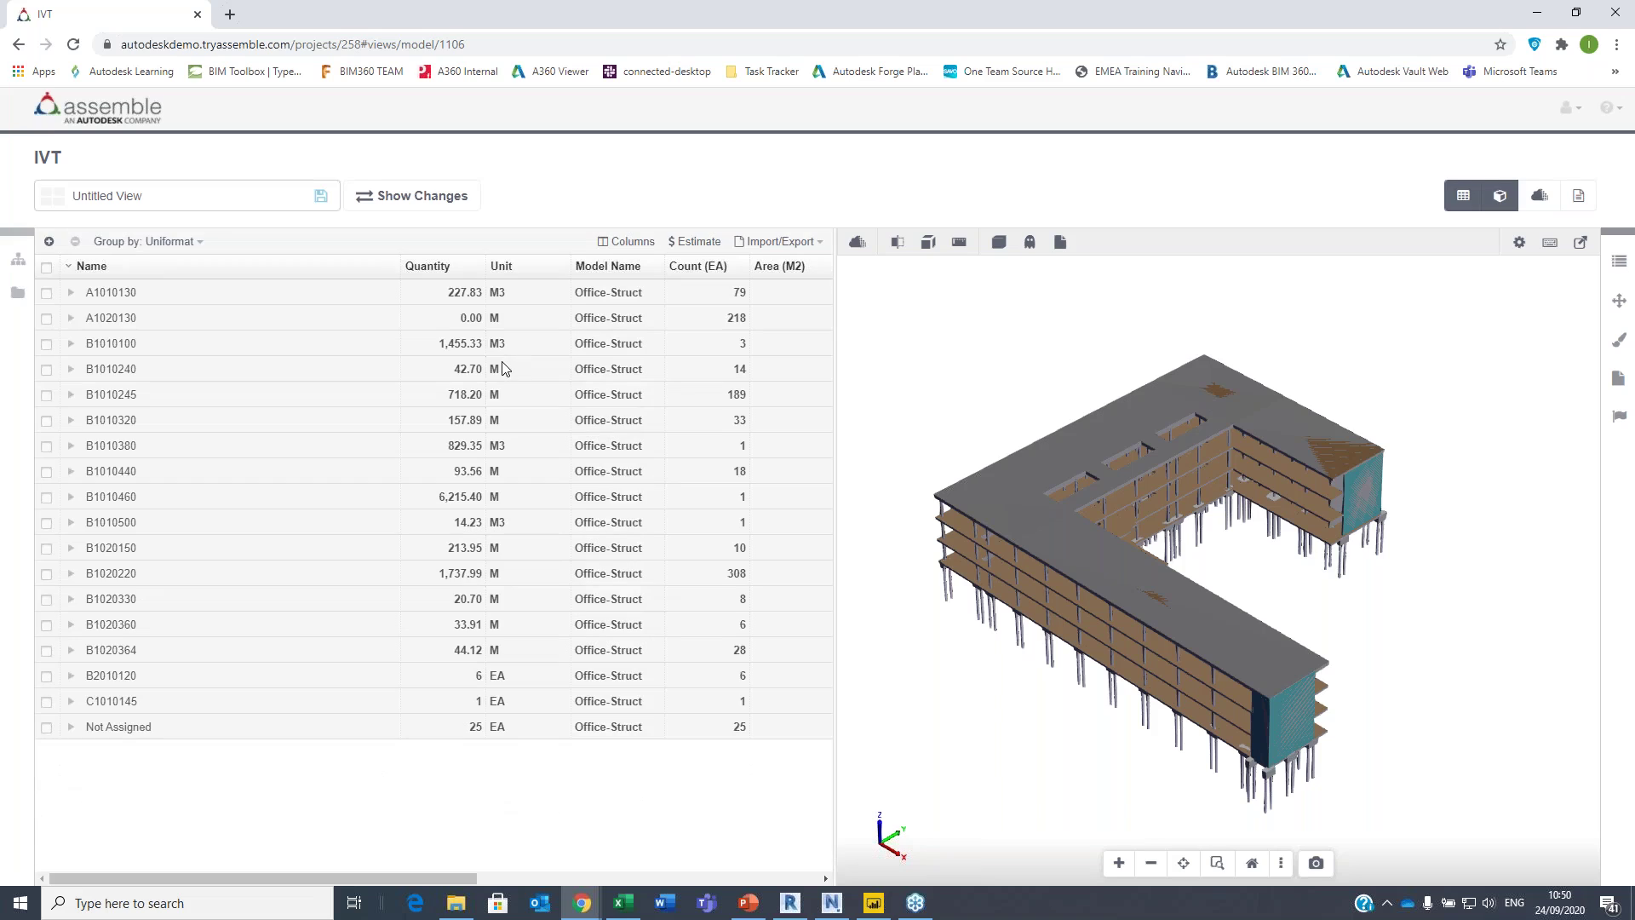
- Hide the elements coded A1010130, and isolate the elements coded B1020220 by hiding all others
click(109, 295)
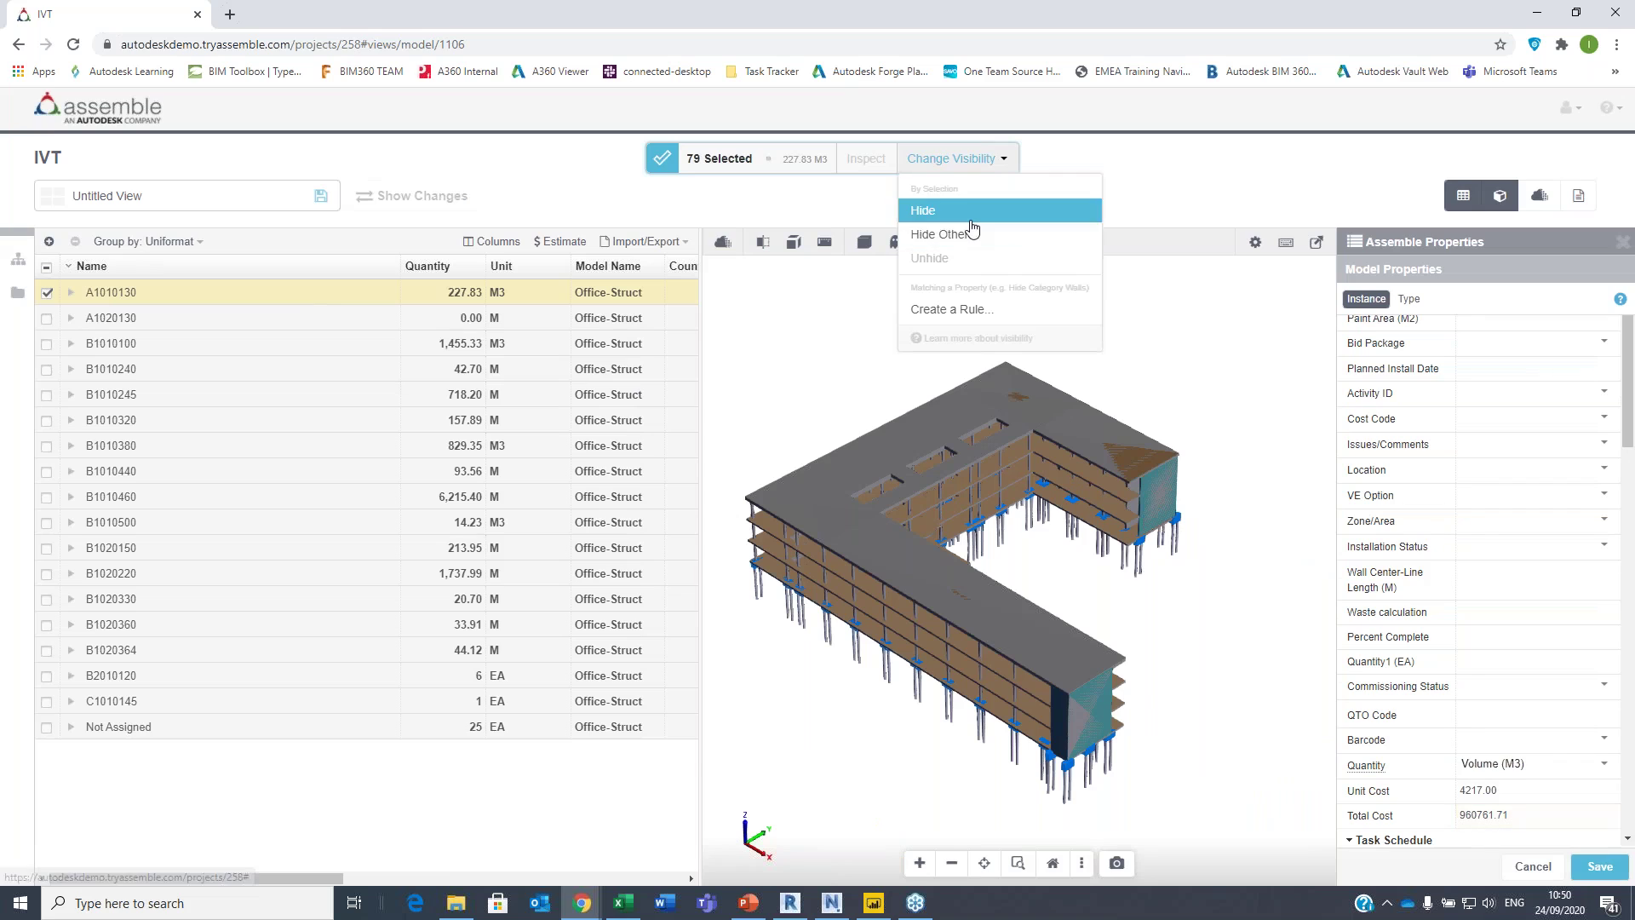
click(954, 211)
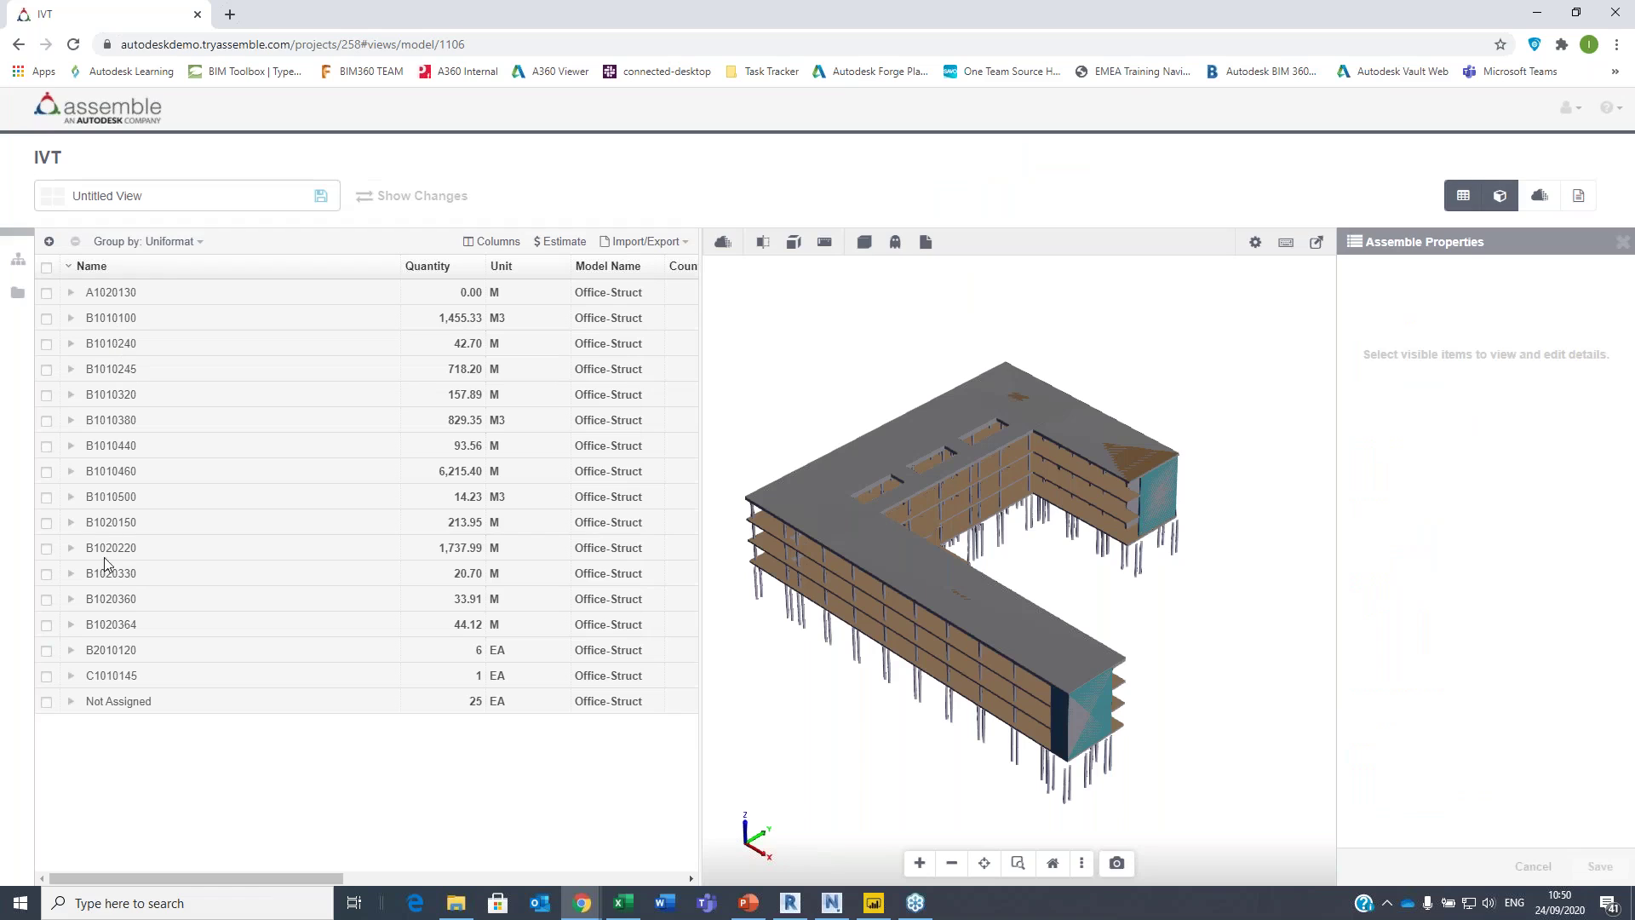
click(48, 549)
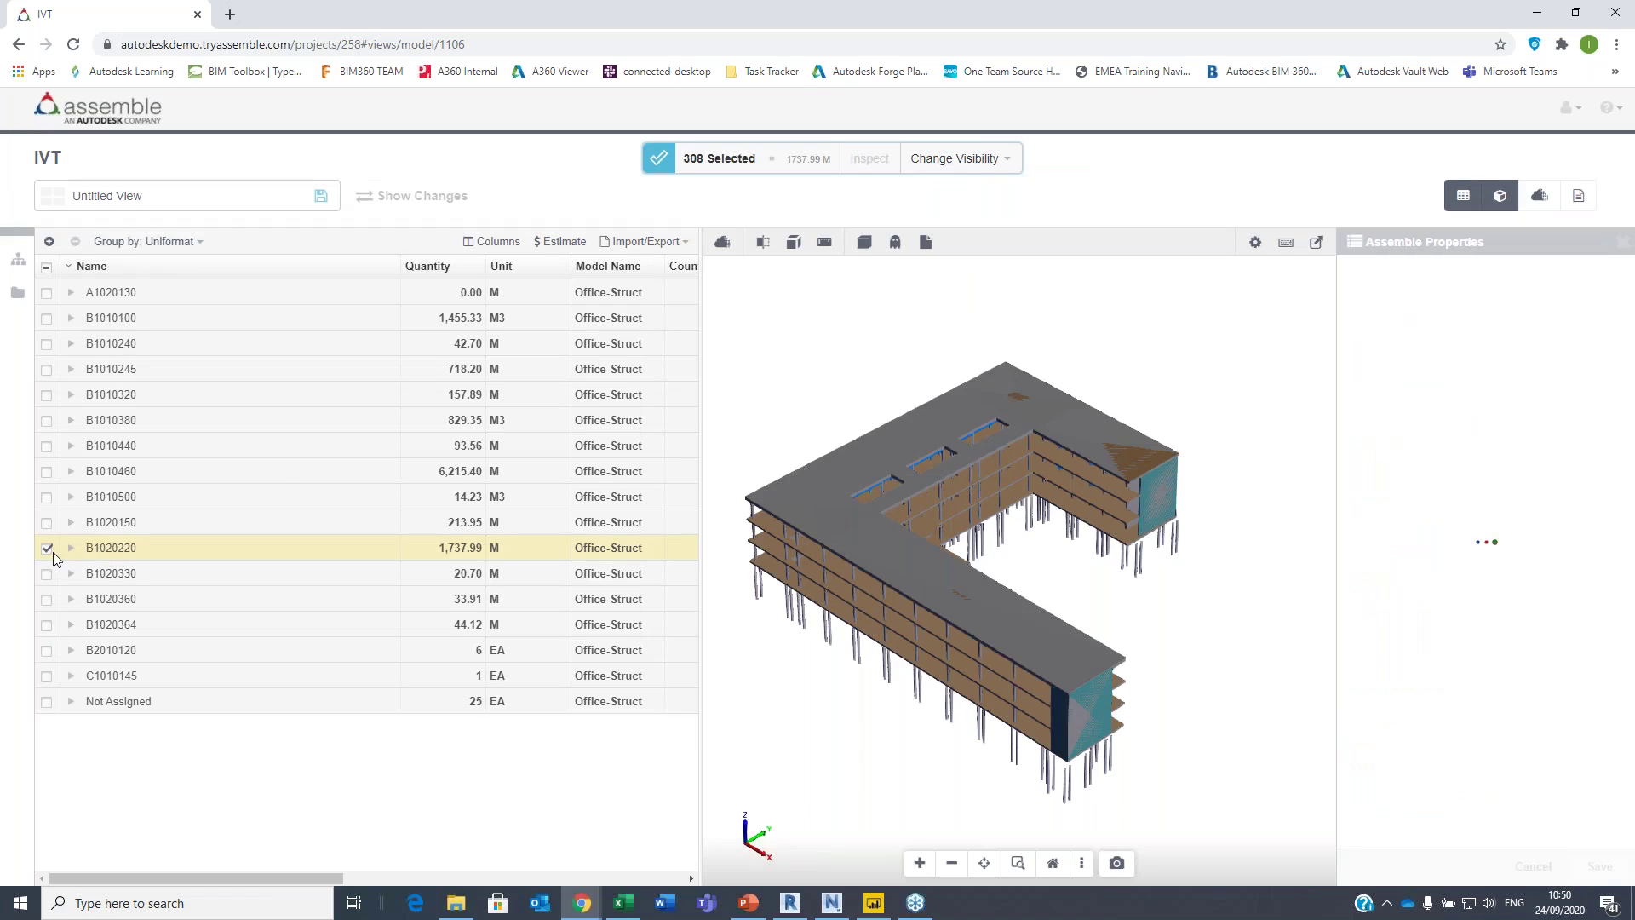
click(994, 158)
click(988, 228)
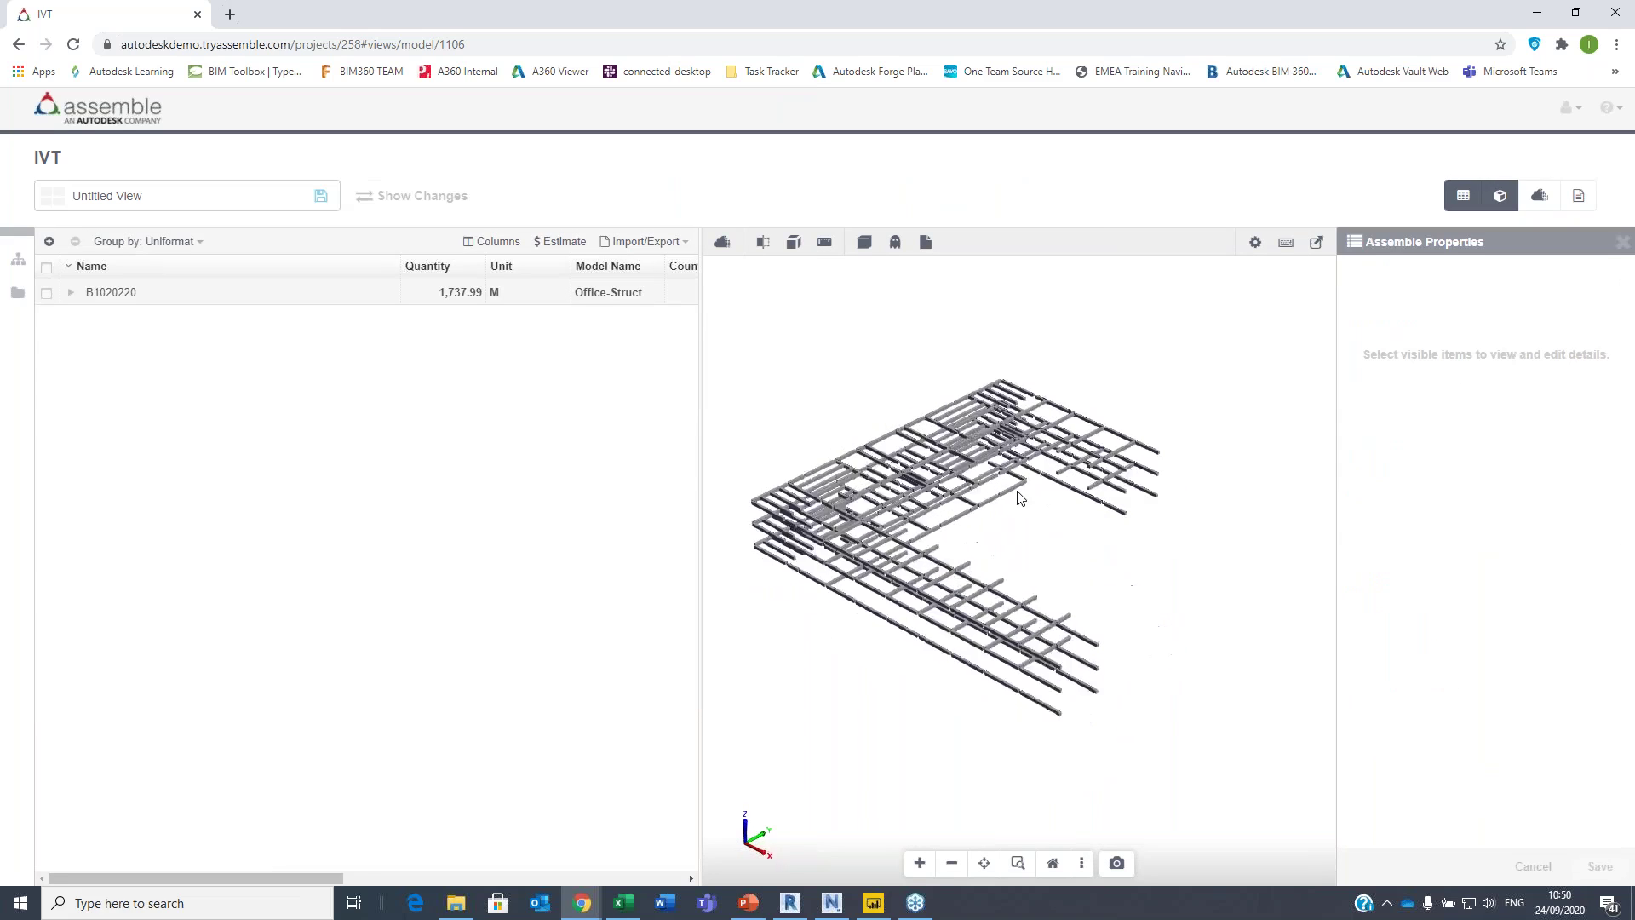
- Expand the B1020220 group and inspect its concrete rectangular beams and linear stiffener plates in the 3D view
click(71, 293)
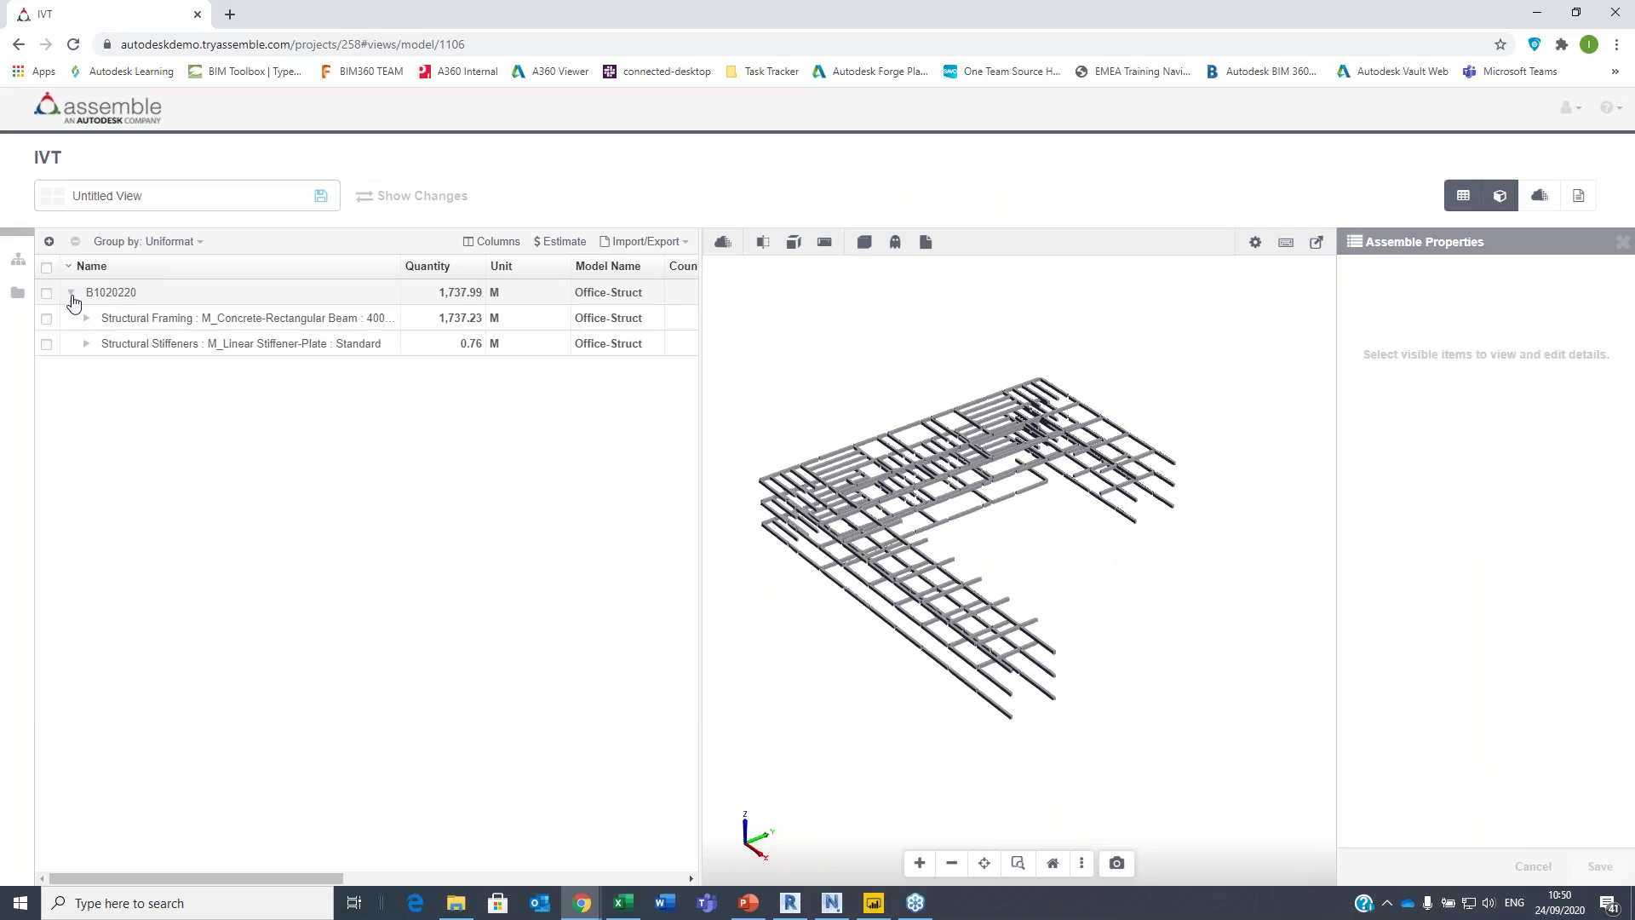
click(182, 326)
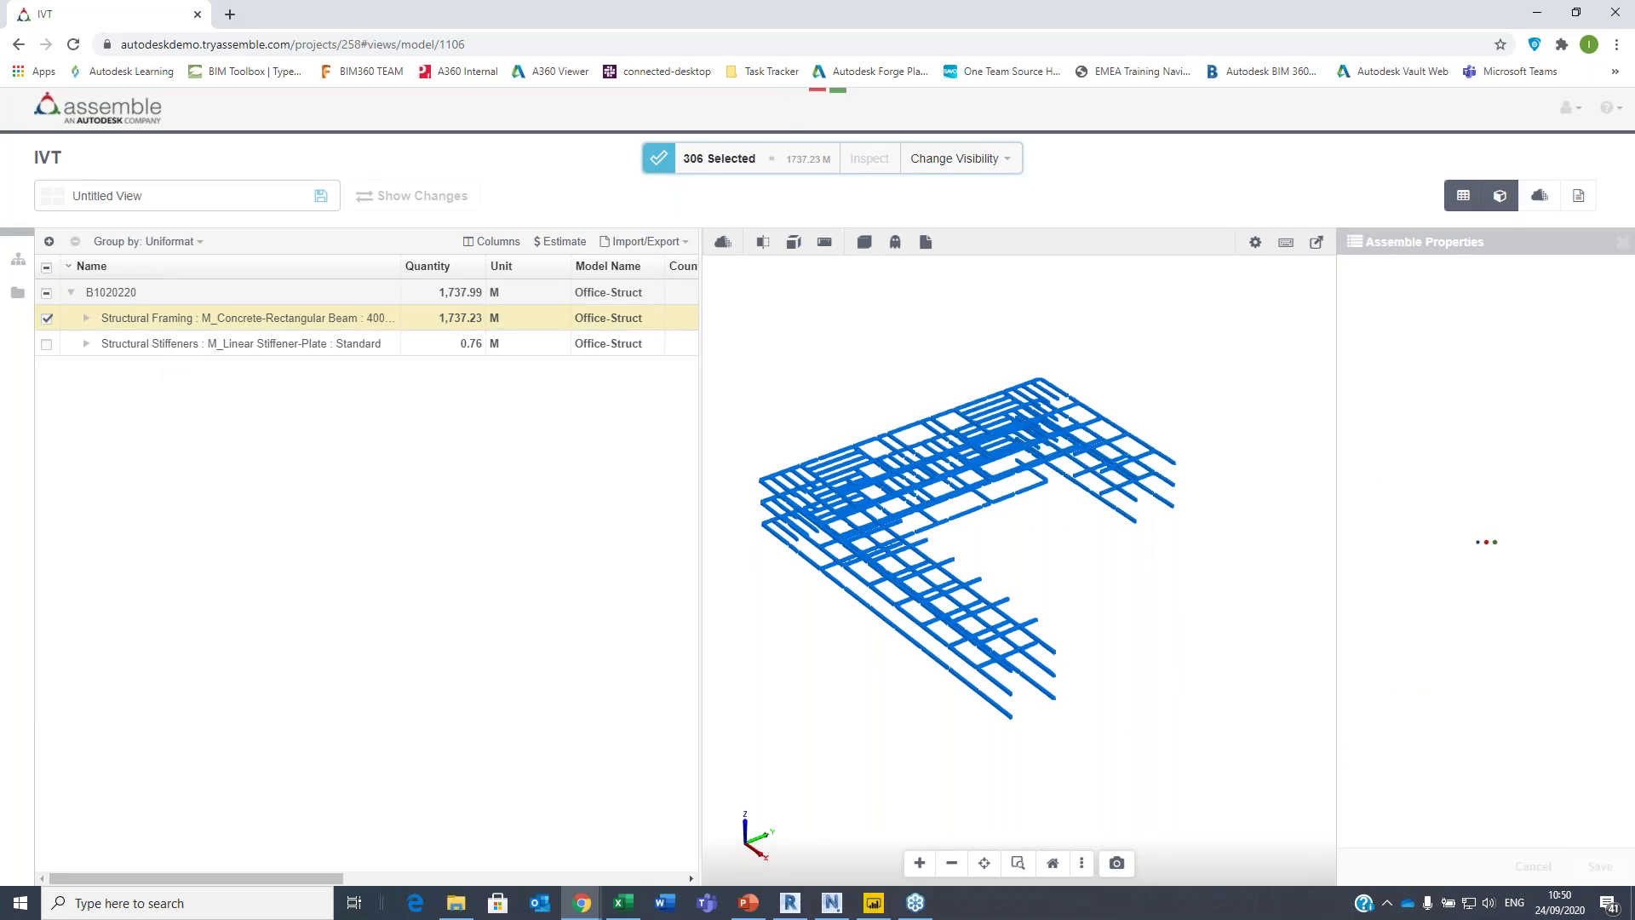
click(162, 344)
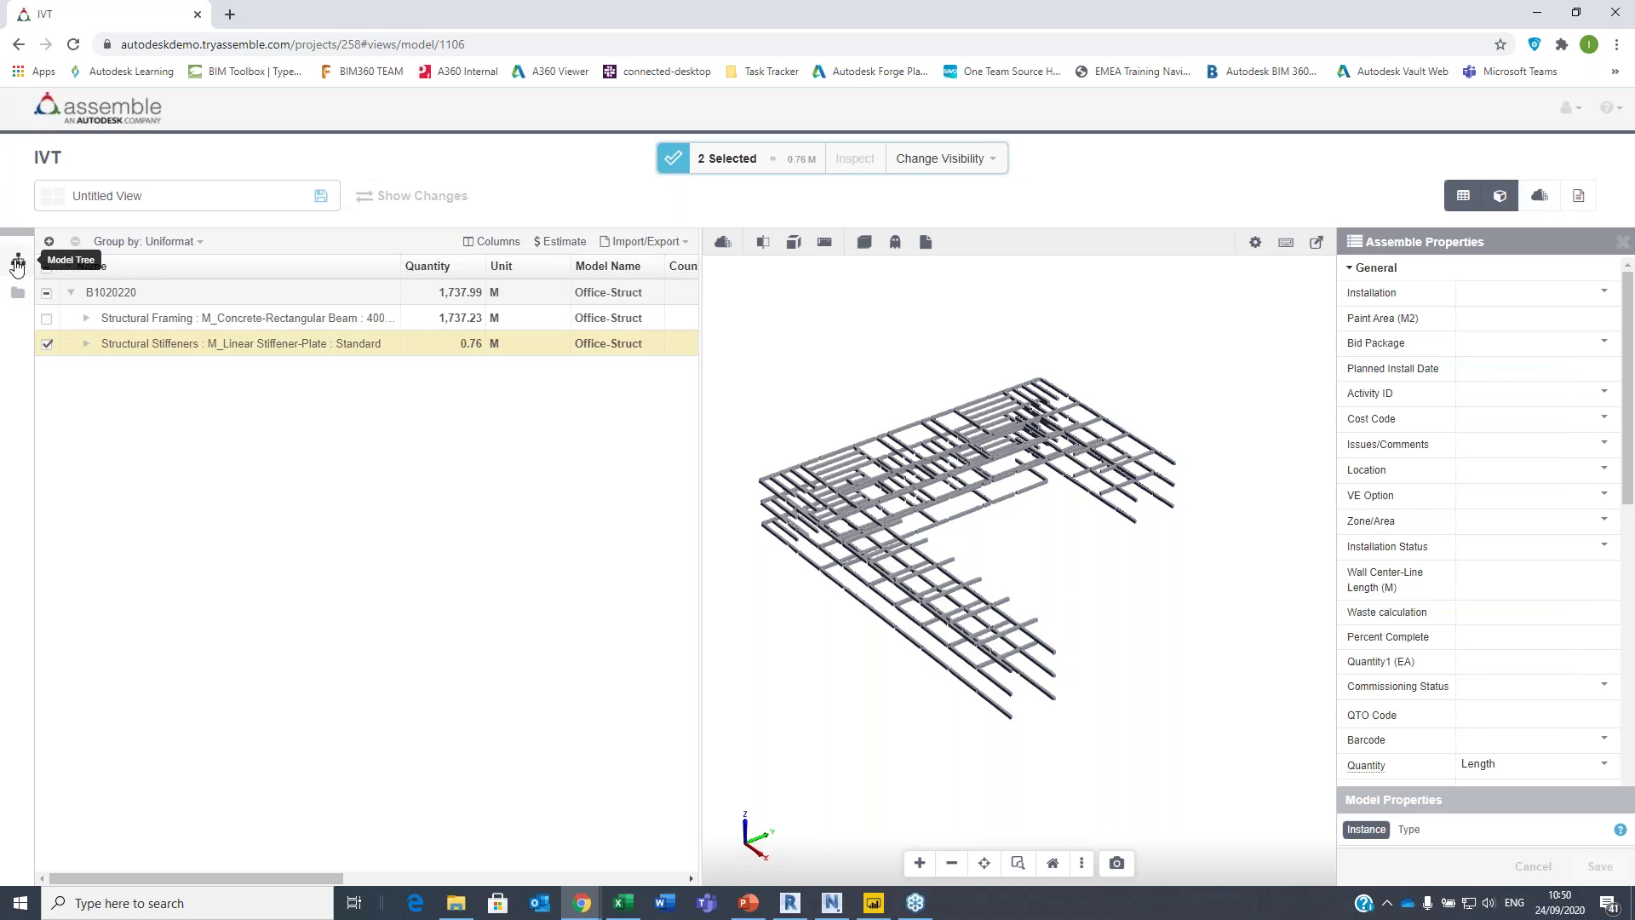
- Select the whole Office-Struct model in the model tree and unhide all of its elements
click(18, 259)
click(20, 373)
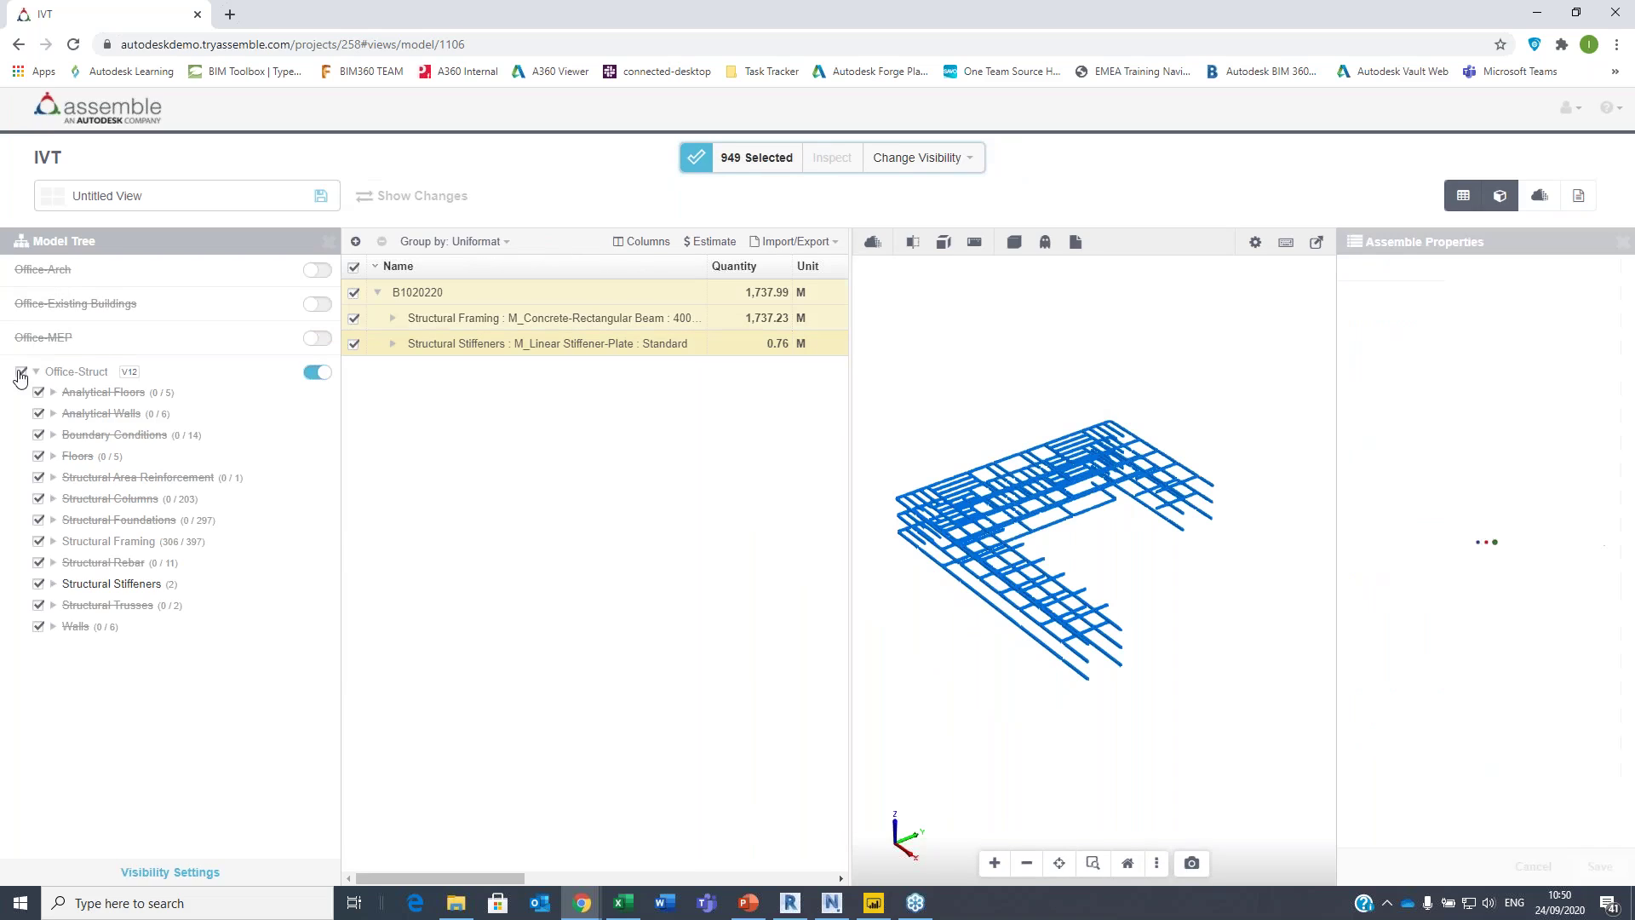
click(917, 158)
click(941, 261)
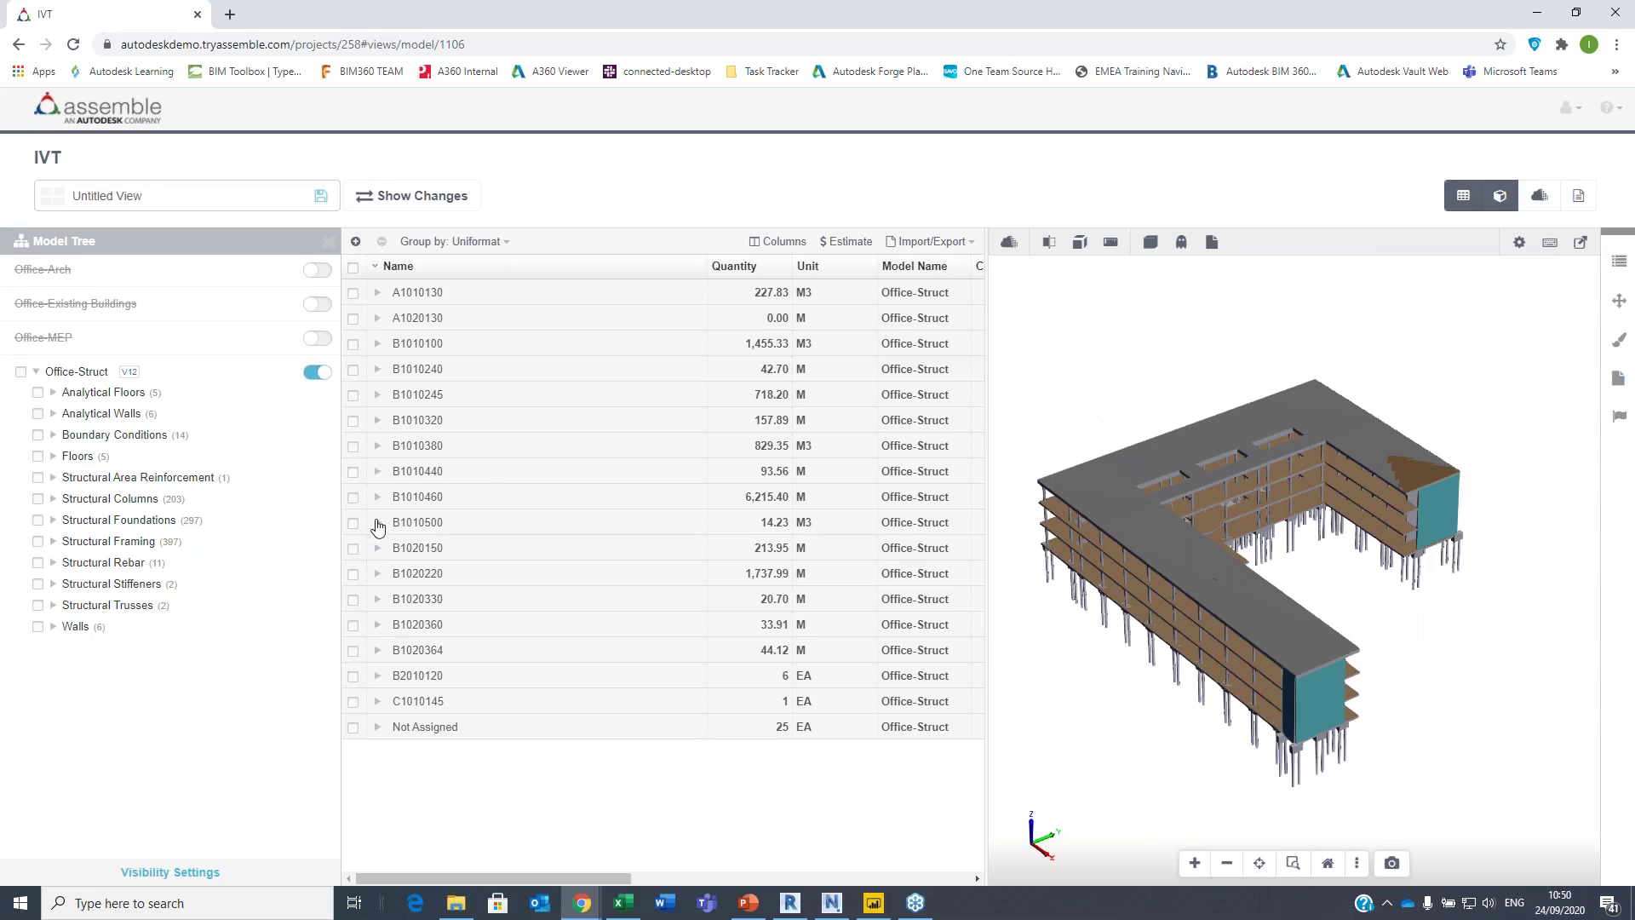
- Change the grouping of the Office-Struct elements to Category
click(498, 245)
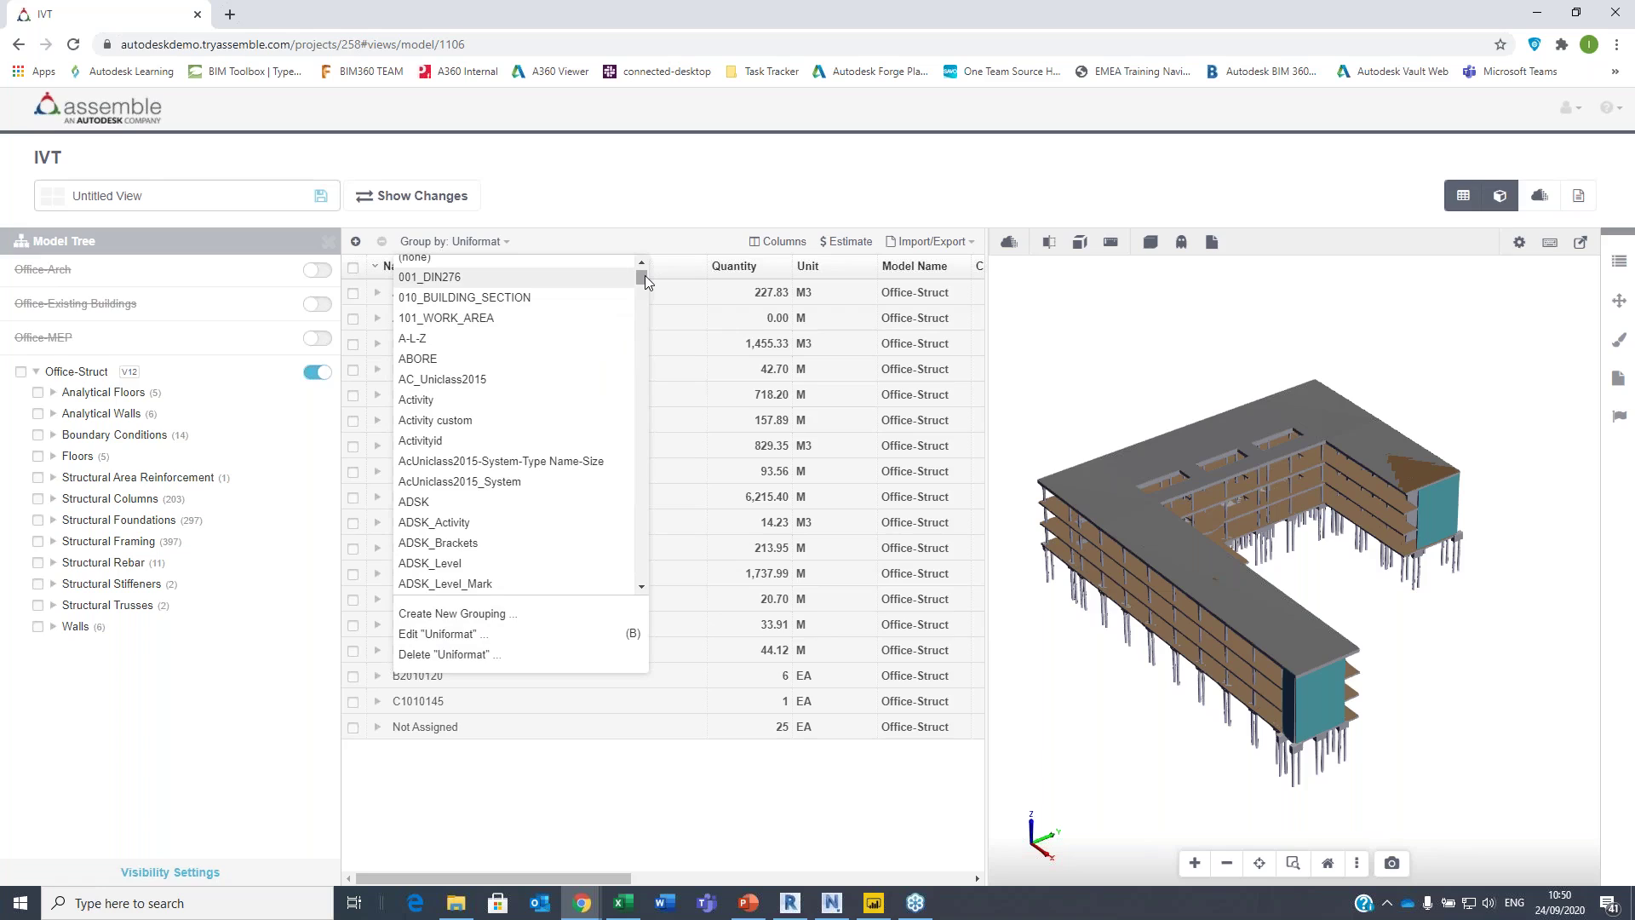
scroll(617, 284, up, 1)
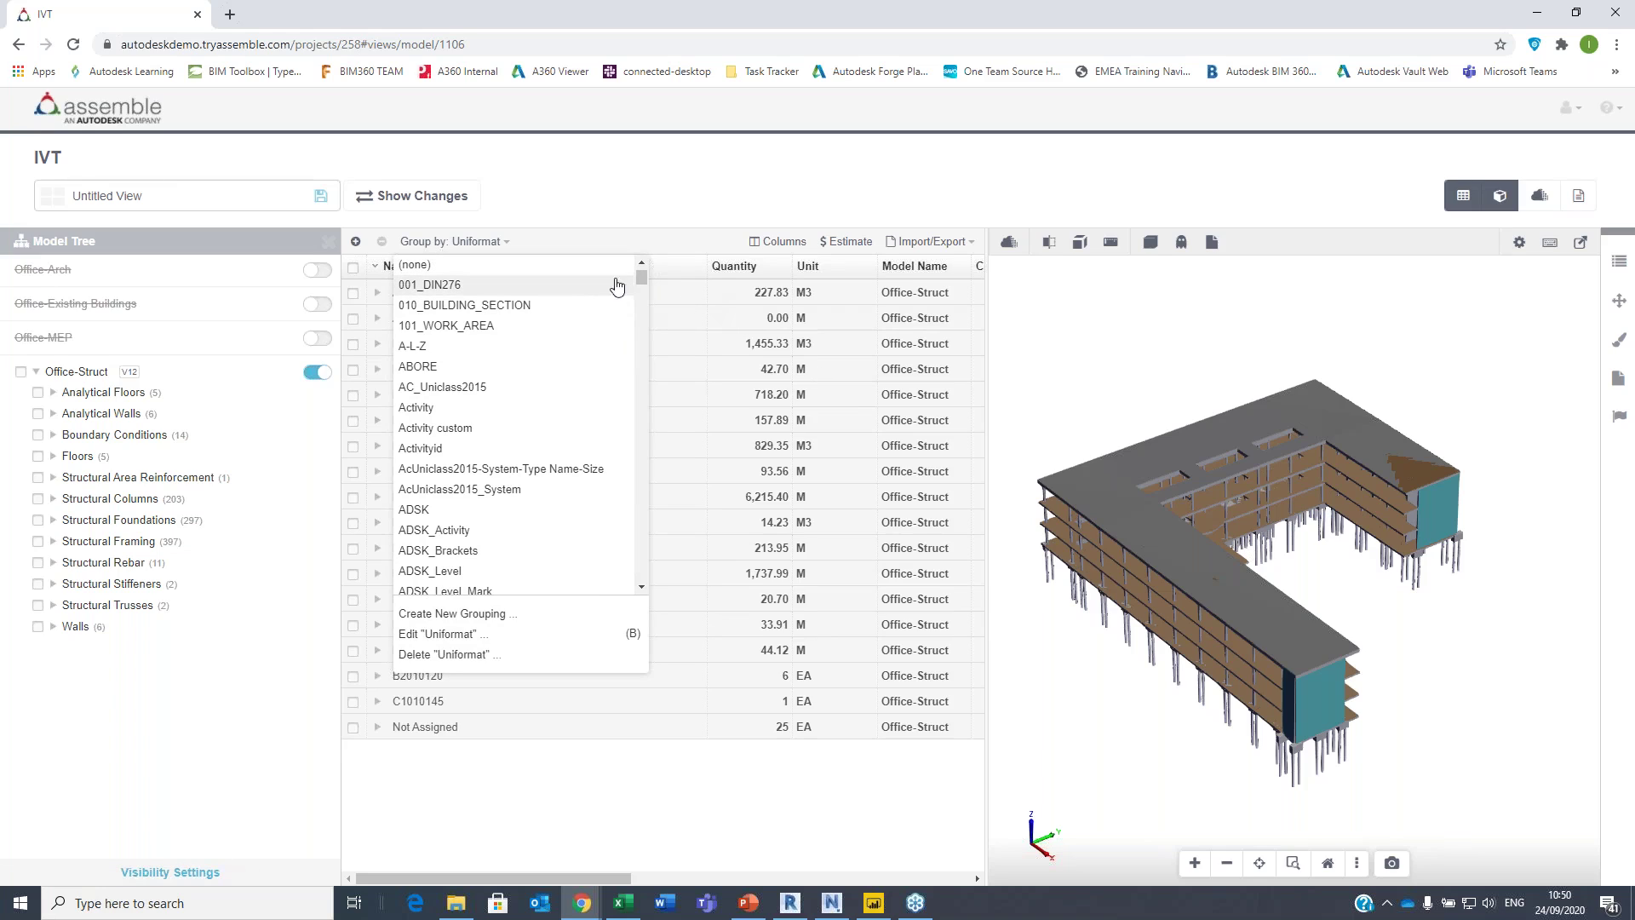
drag(642, 278, 646, 318)
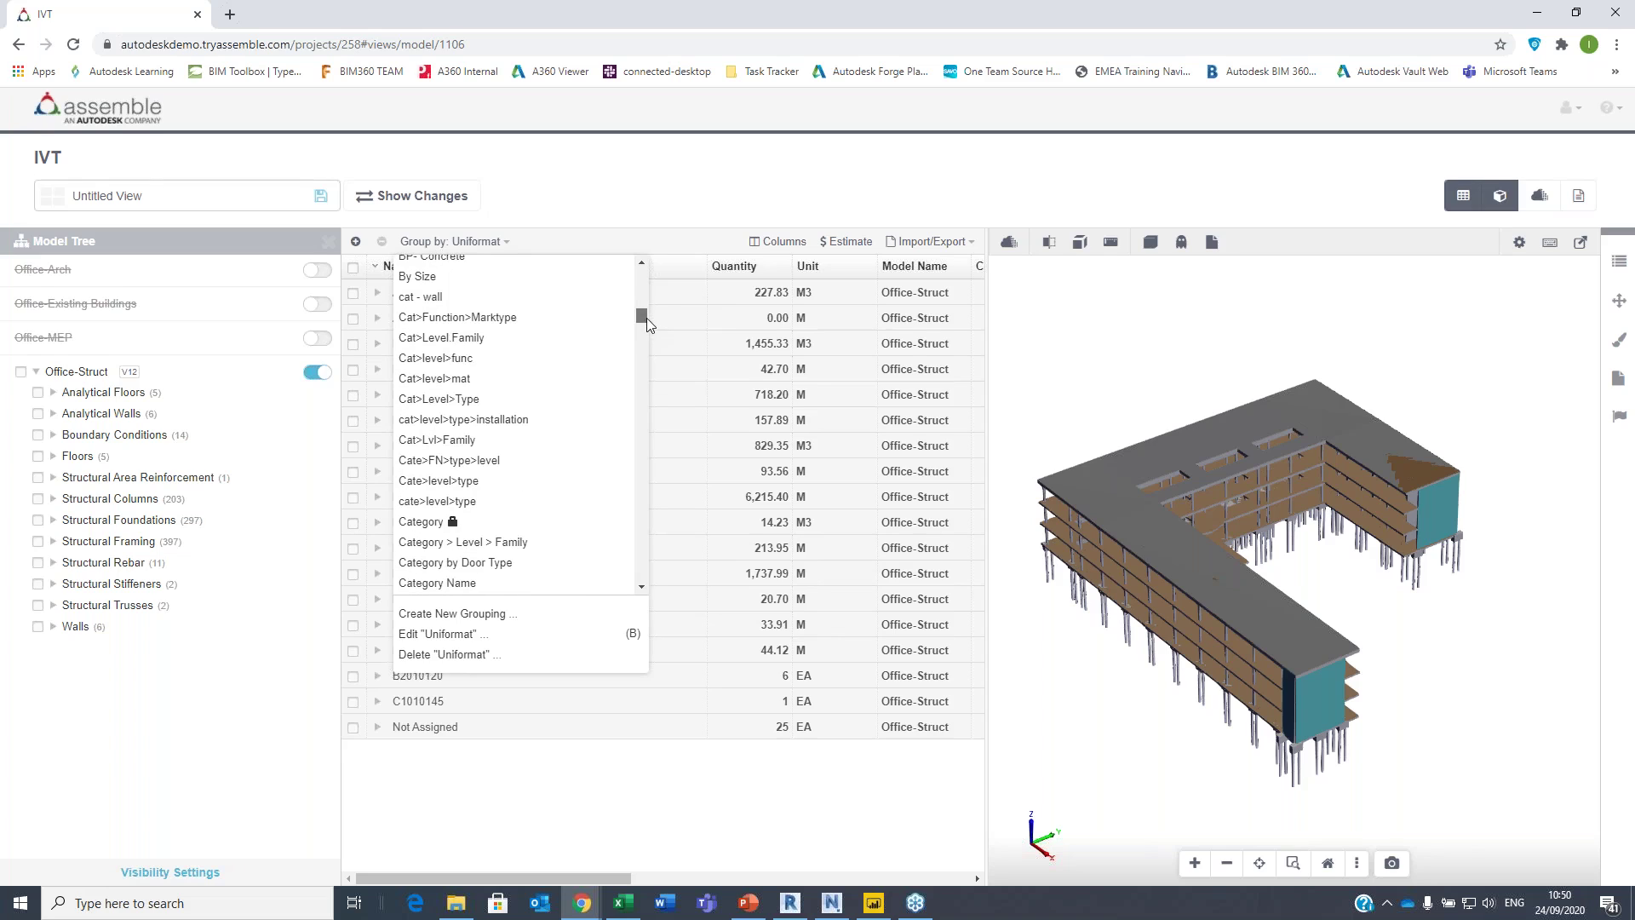
click(454, 521)
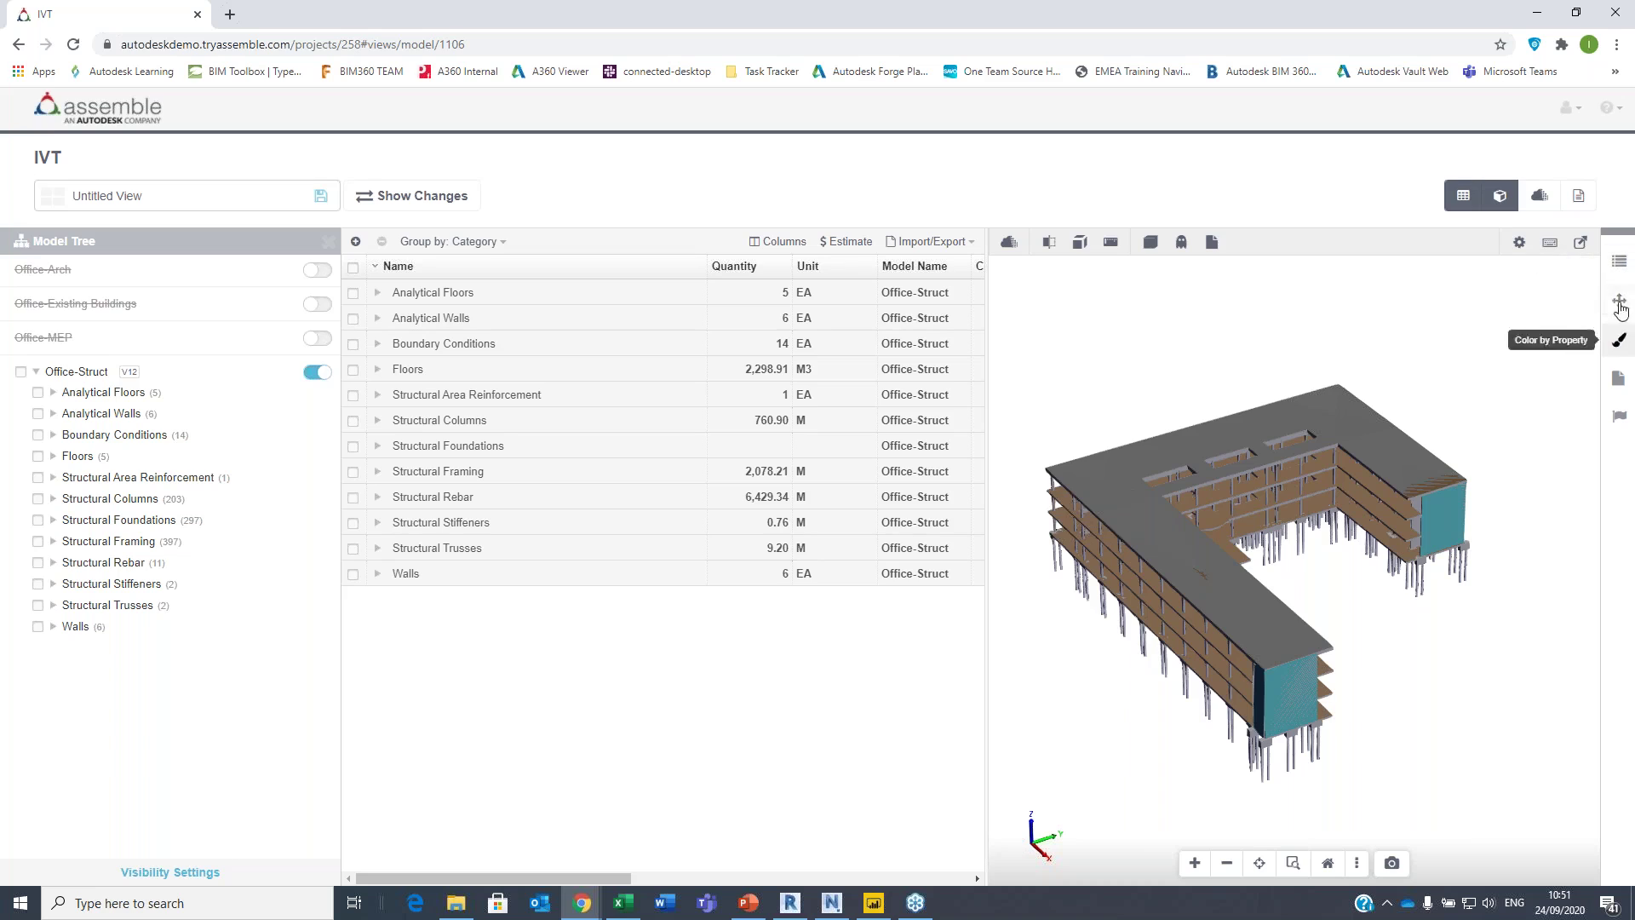
- Turn on colouring of the model's objects by the Category Name property and view the result in 3D
click(1620, 340)
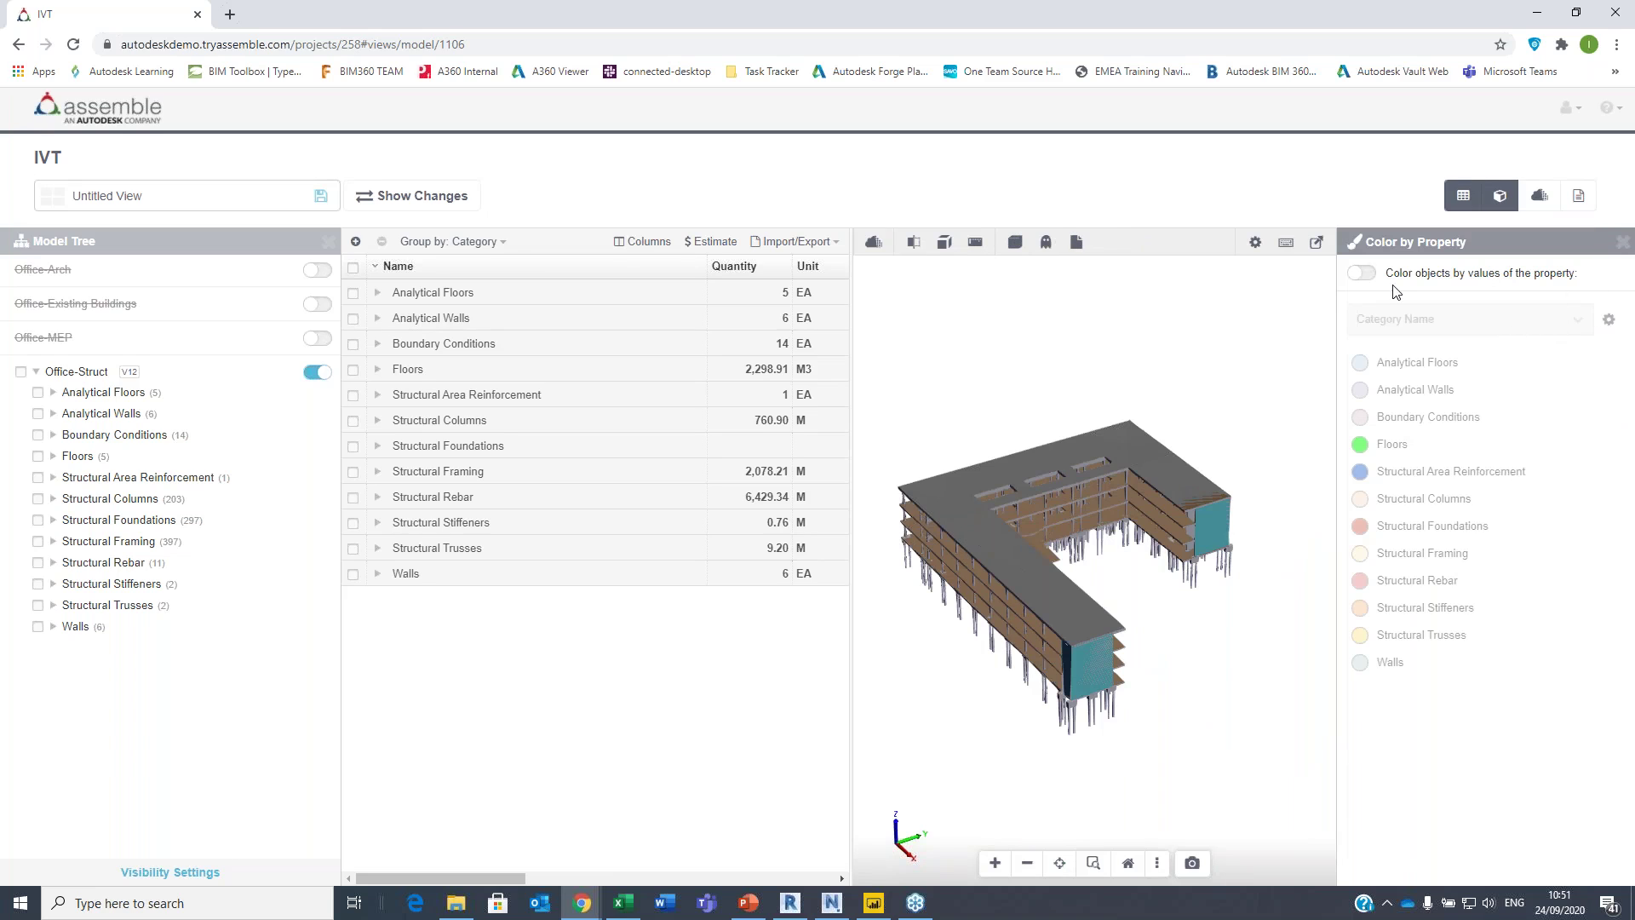
click(1362, 273)
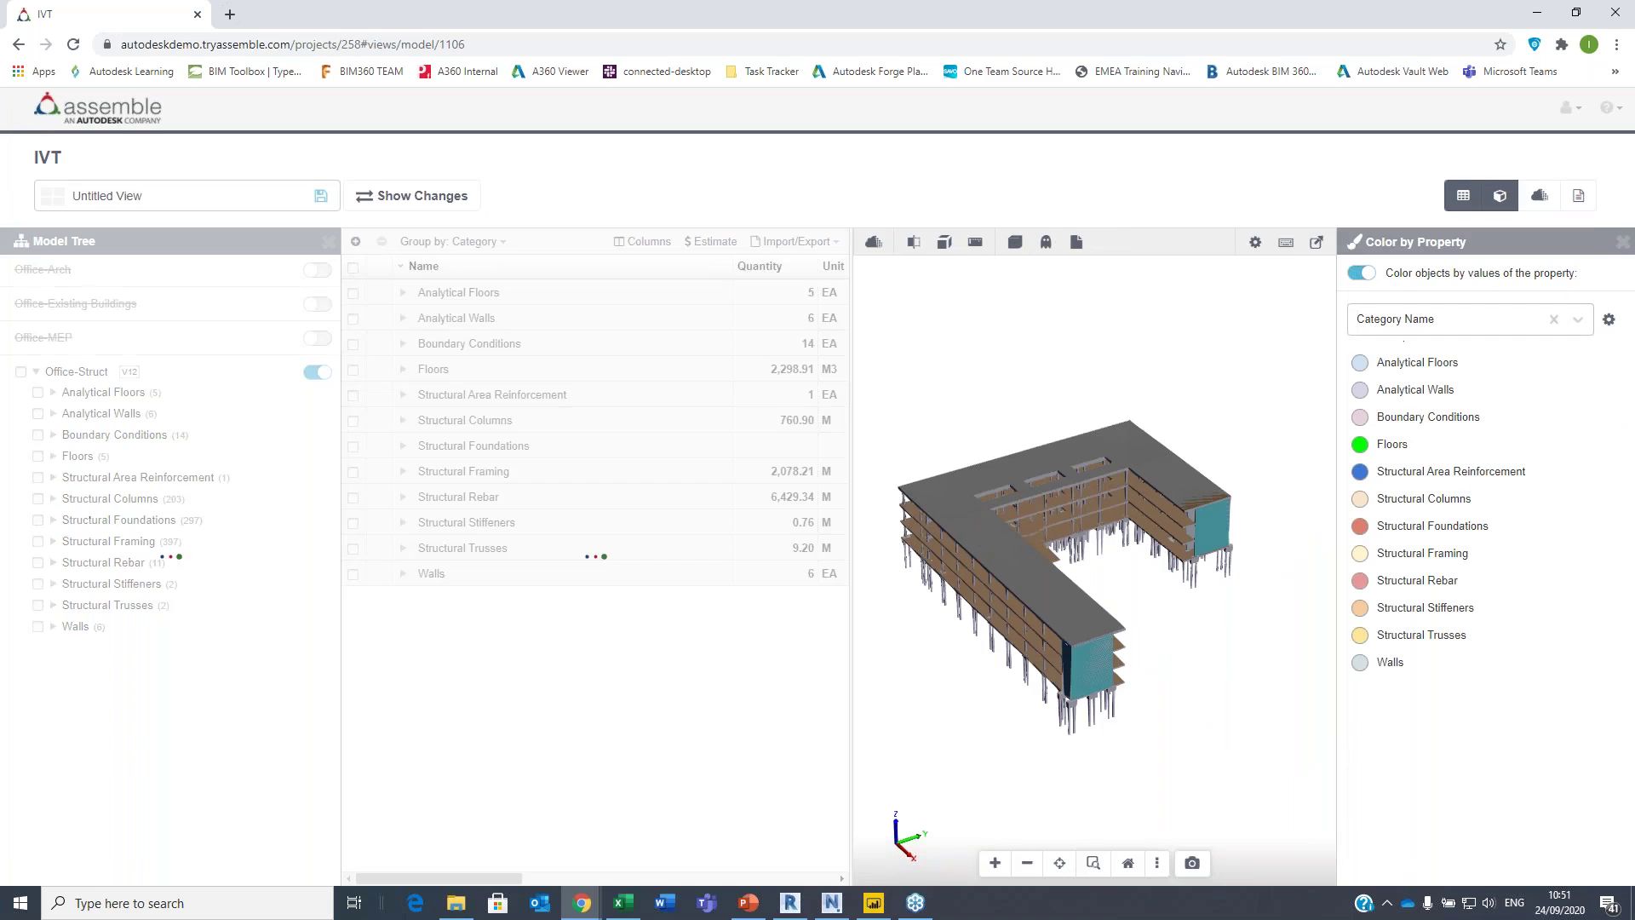
drag(1087, 566, 1051, 554)
- Change the property used for colouring the objects to Level and view the coloured building in 3D
click(1467, 322)
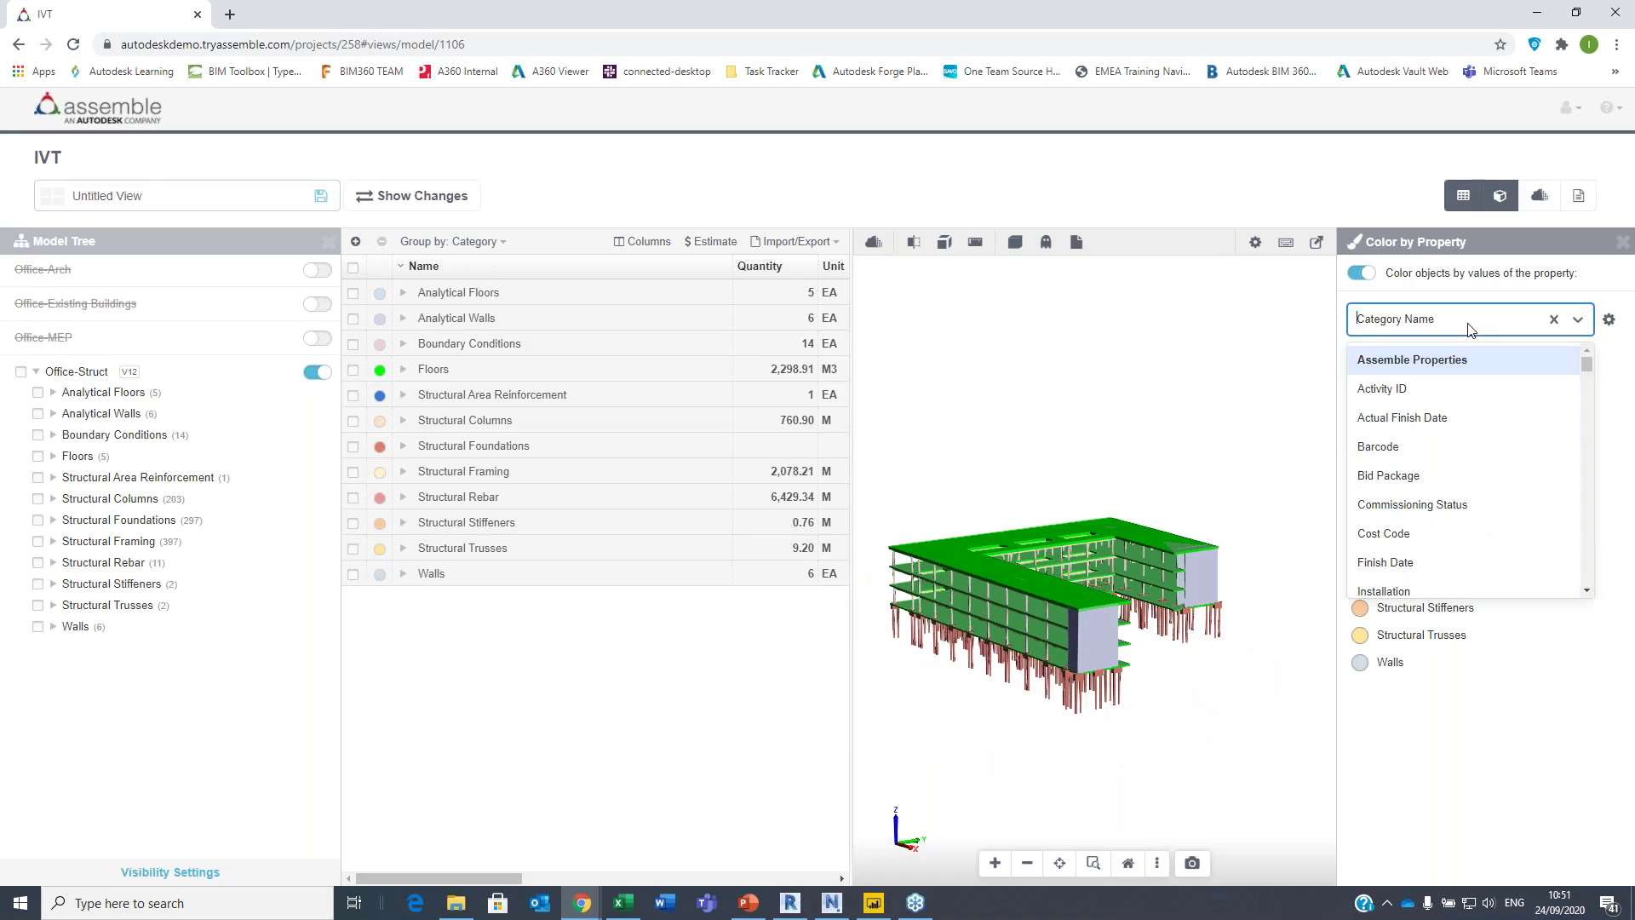
text(level)
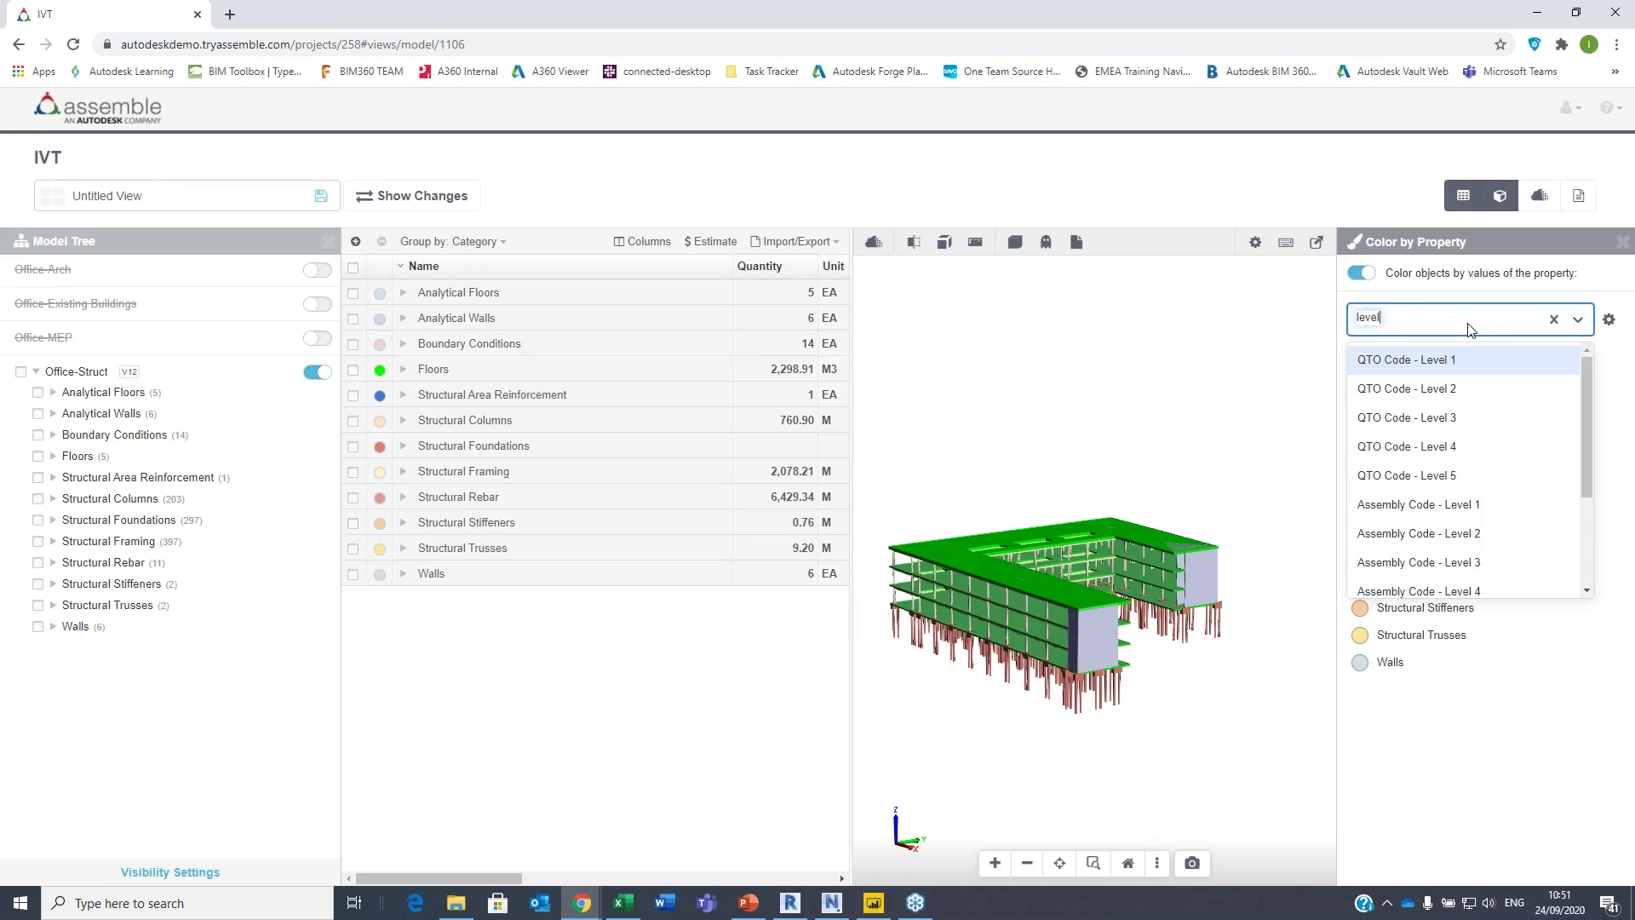
scroll(1404, 483, down, 3)
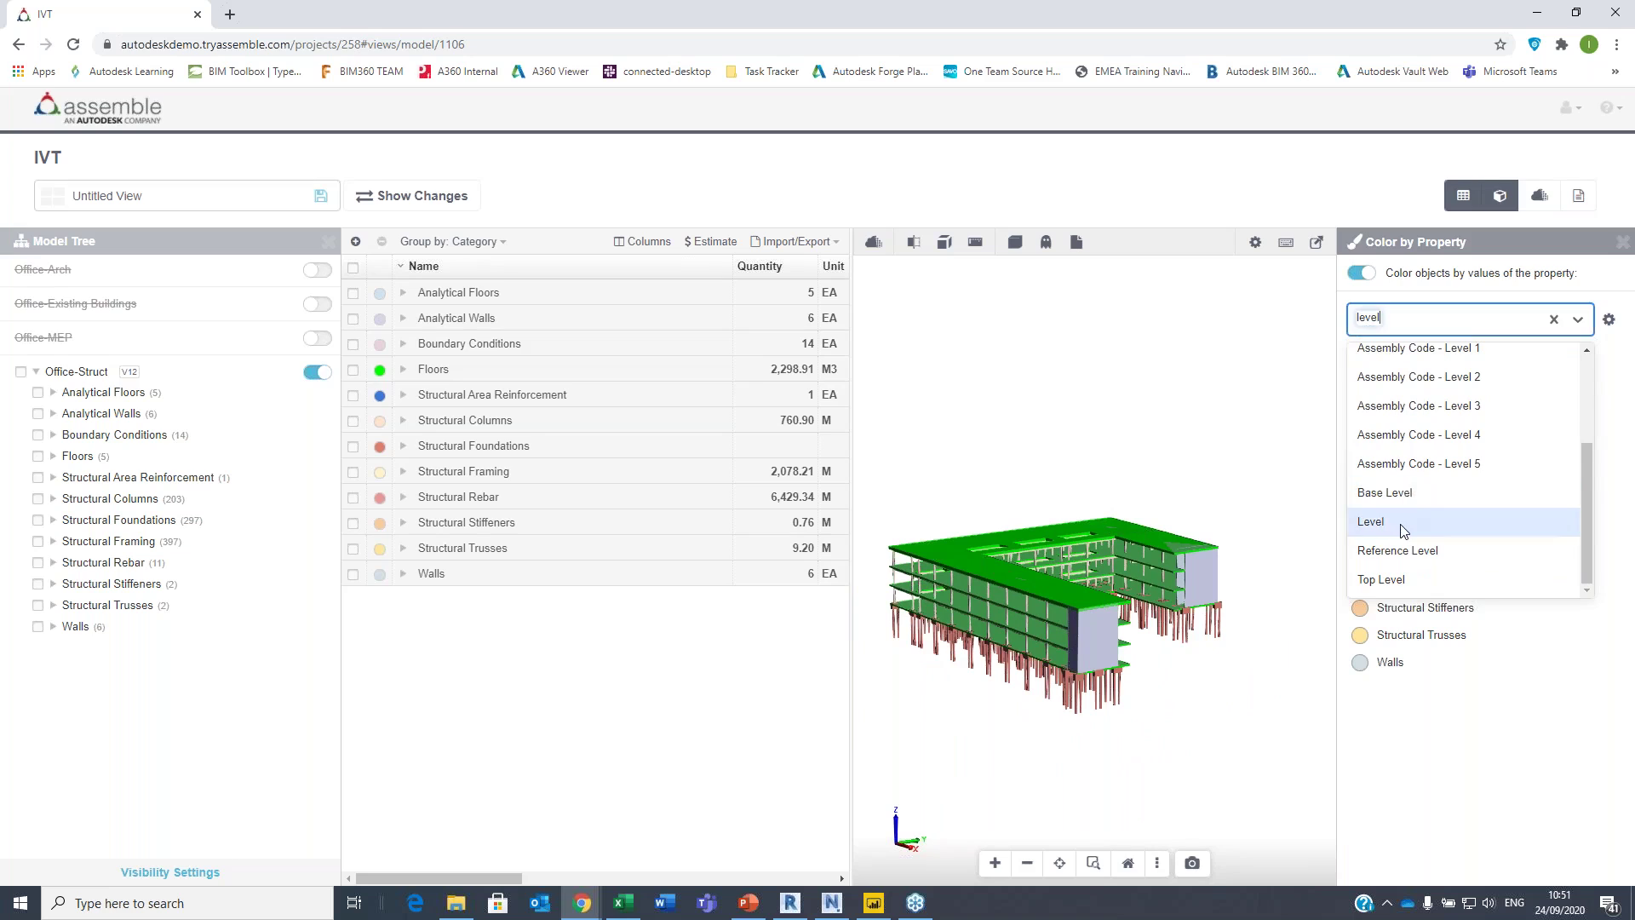
click(1404, 525)
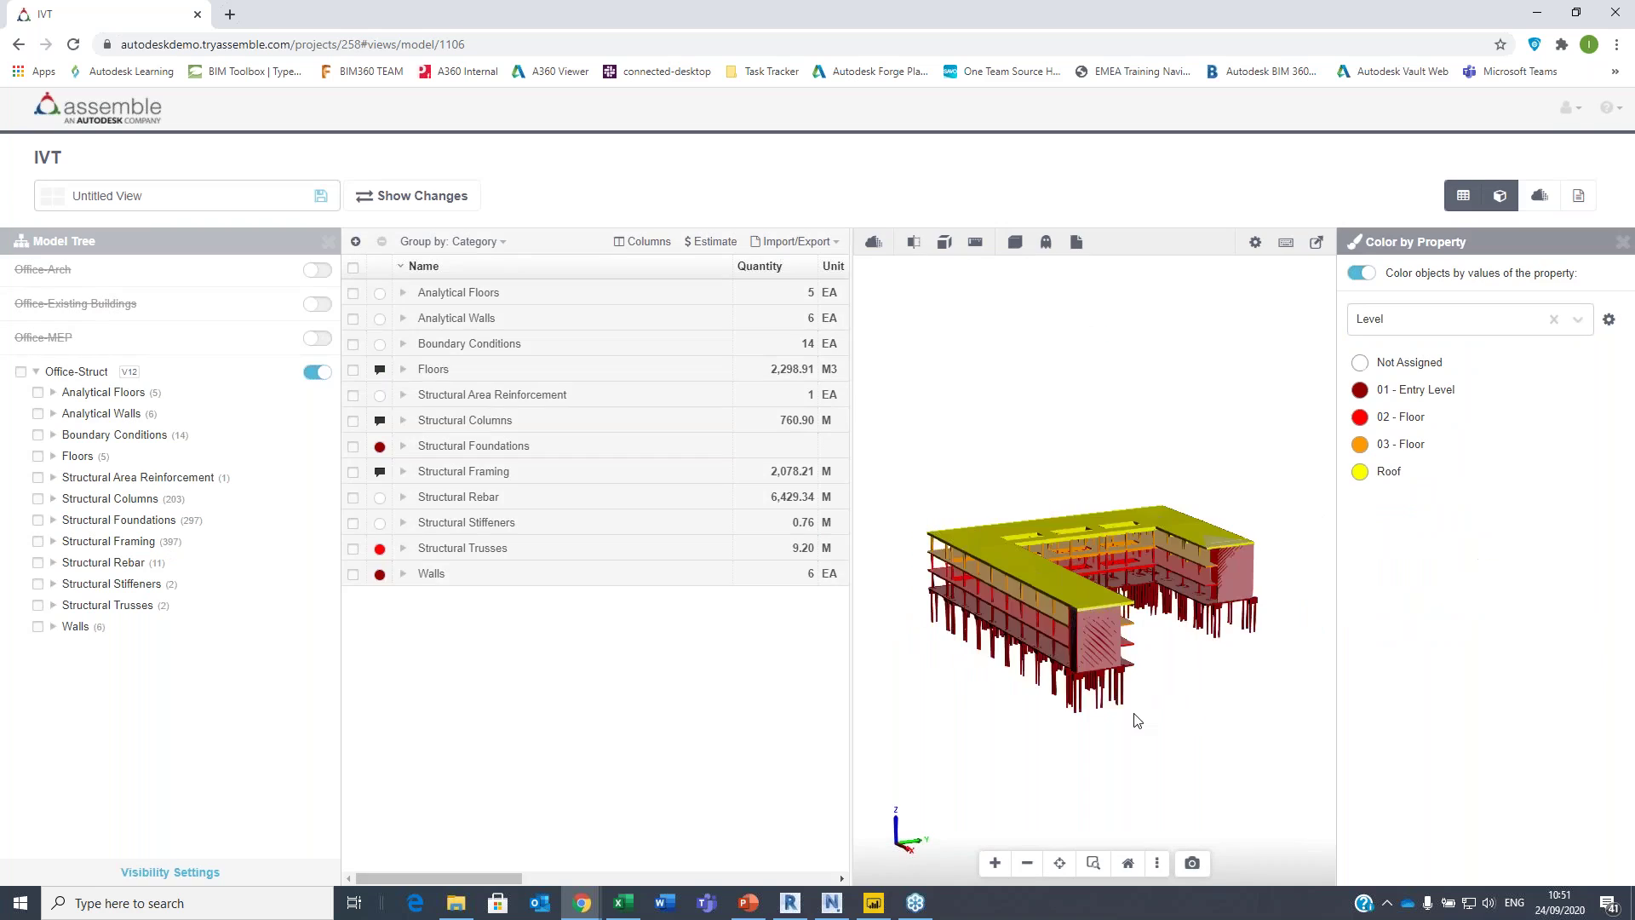
drag(1055, 640, 1107, 656)
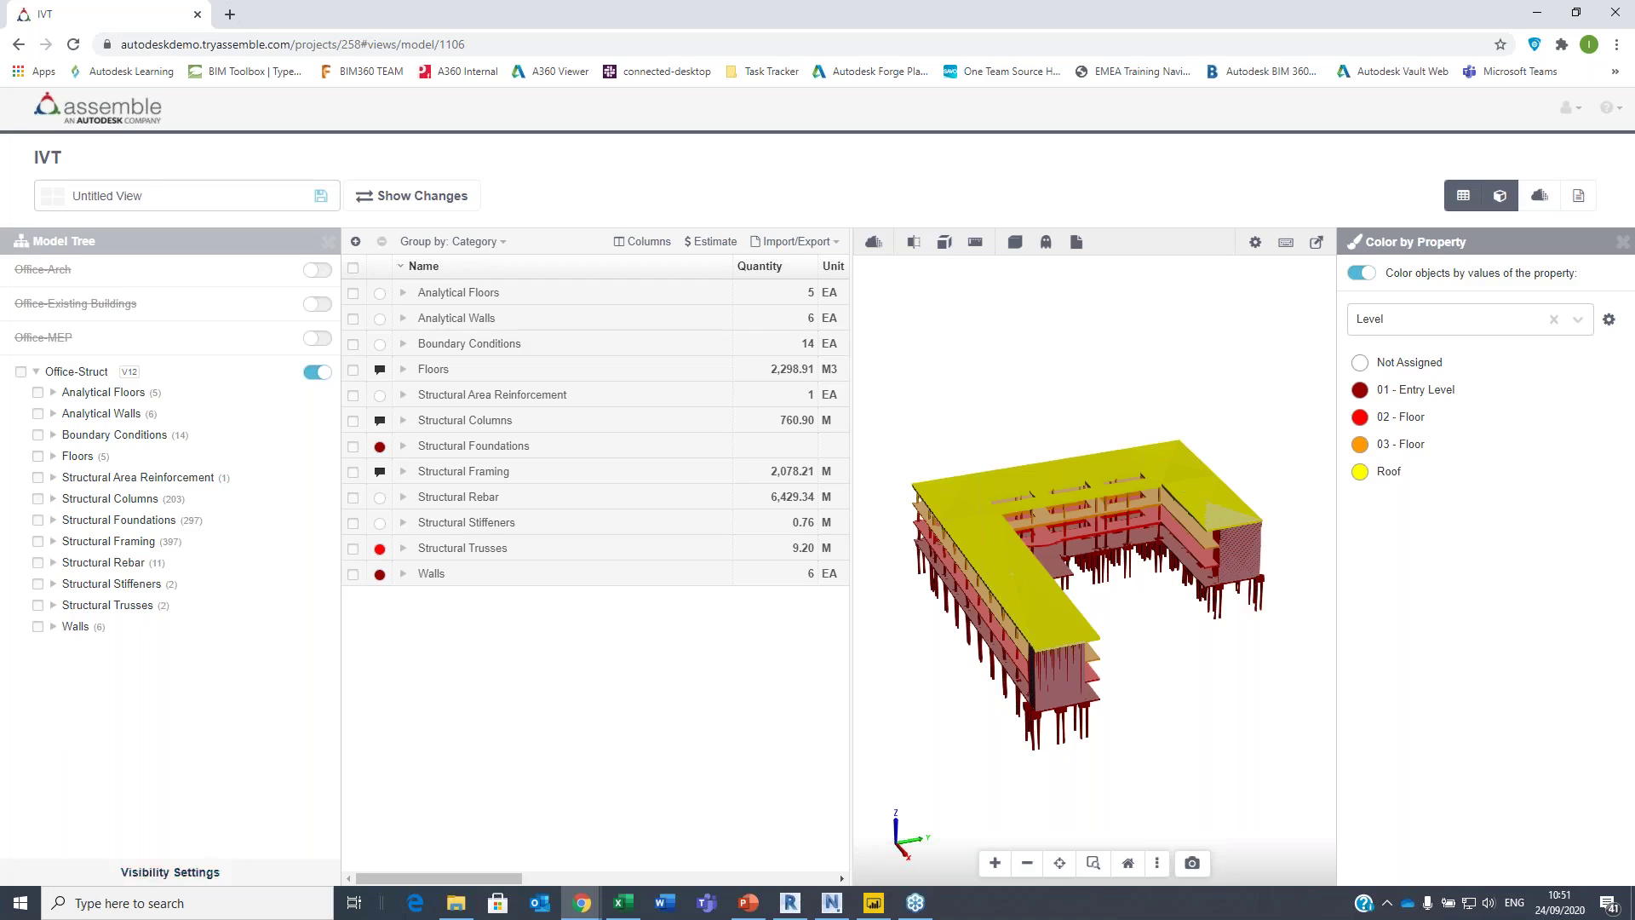
- Add a visibility rule for all models that shows only elements with a blank Level, and apply it
click(158, 875)
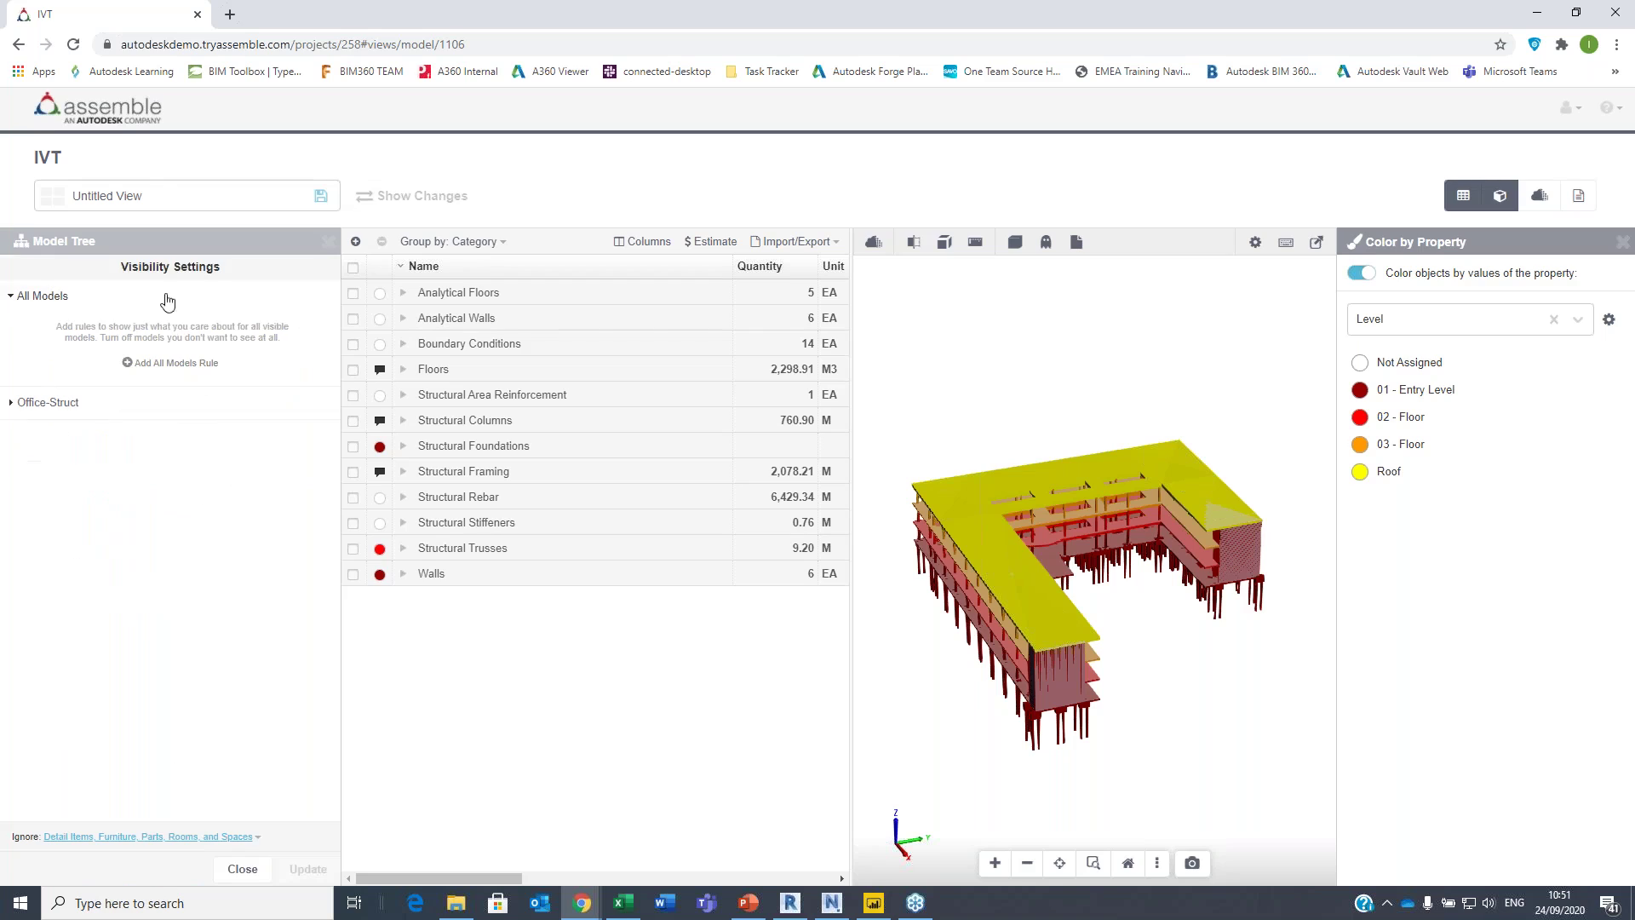
click(161, 371)
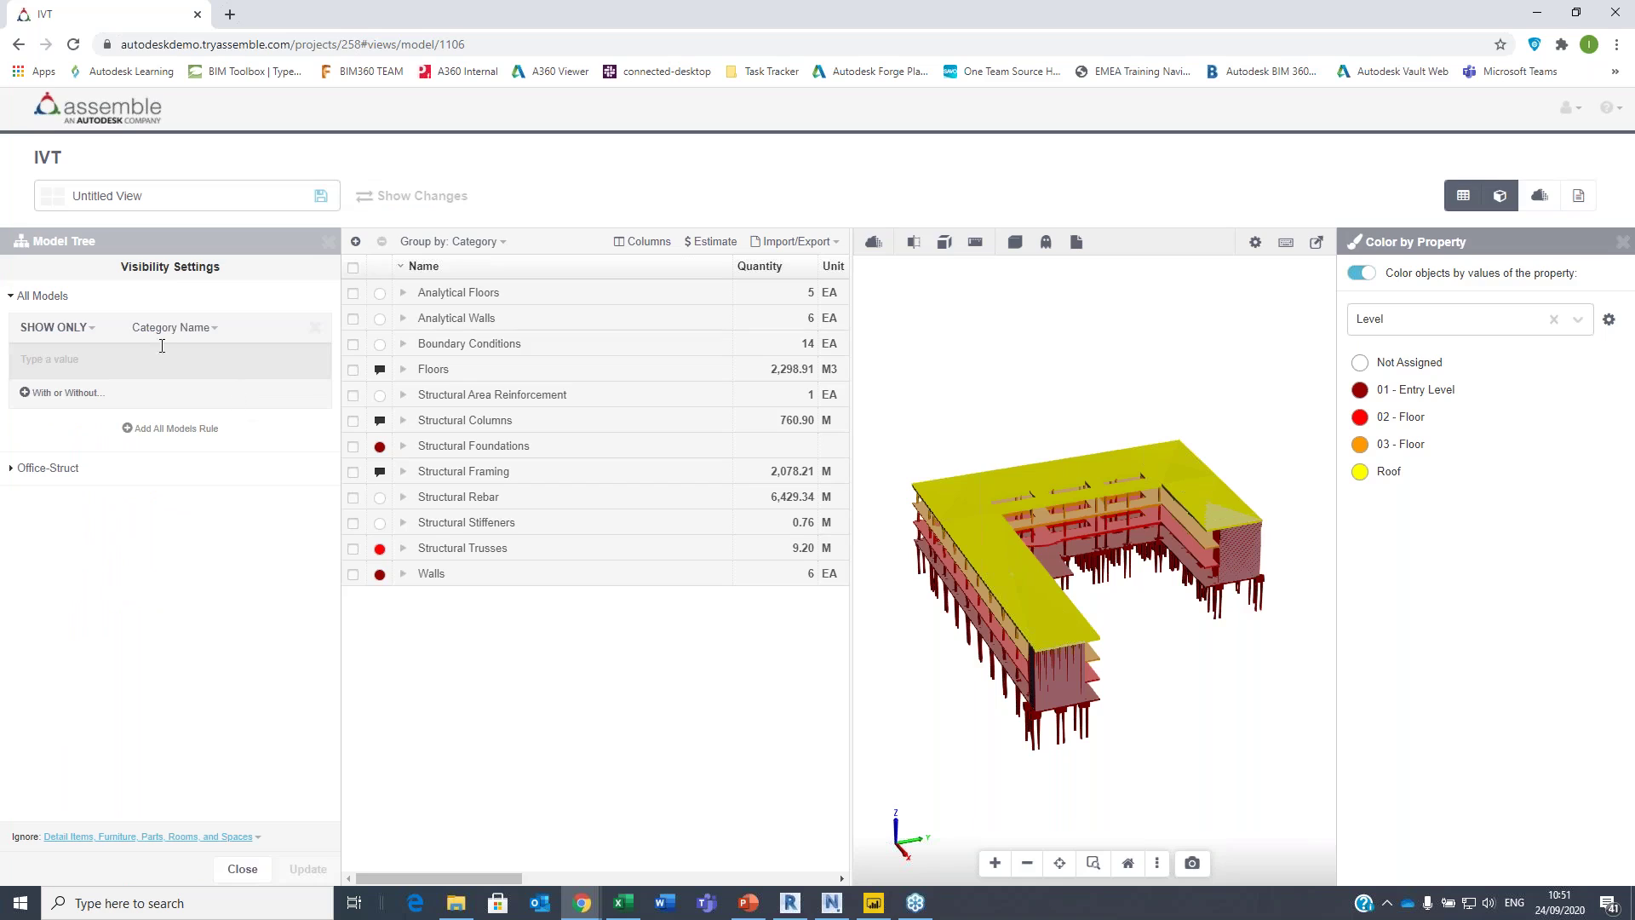
click(188, 338)
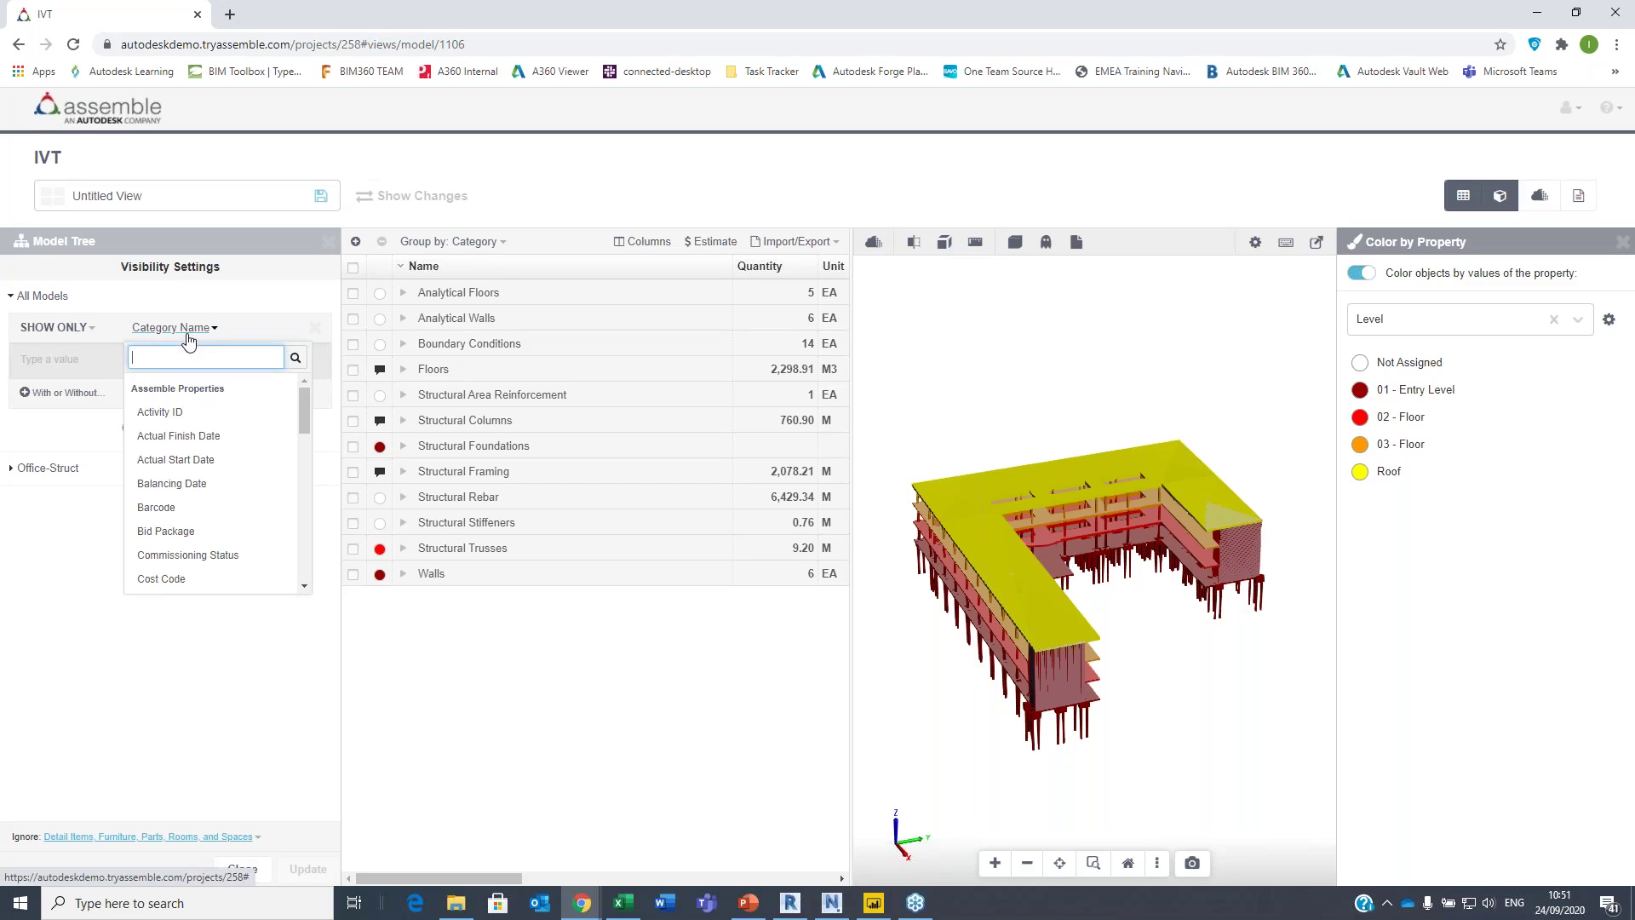
text(level)
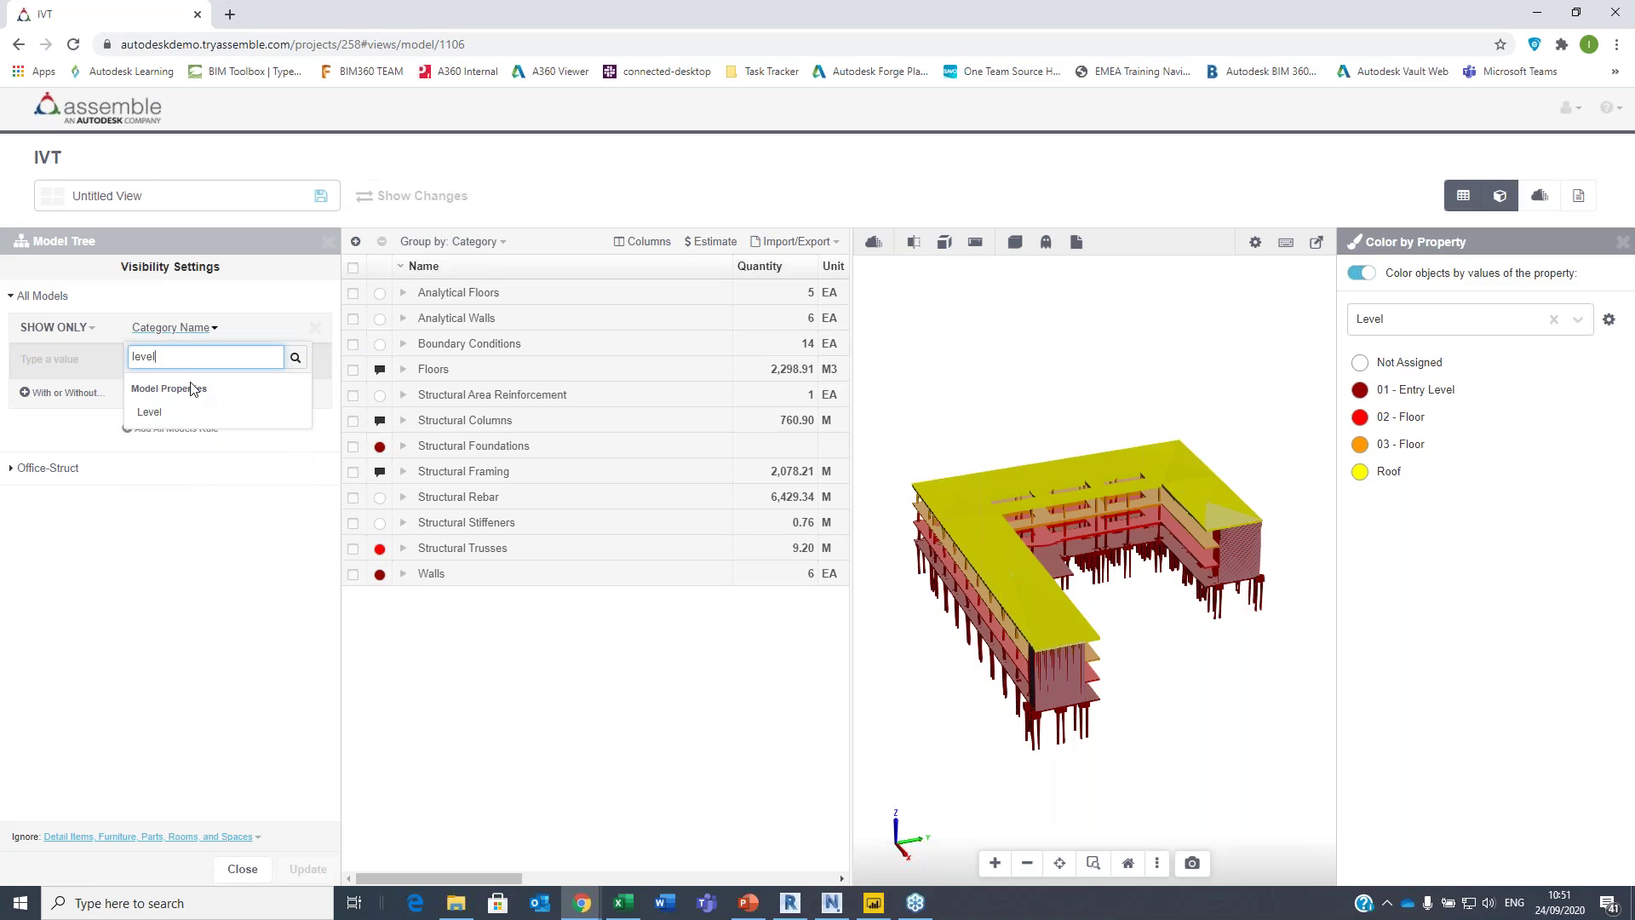
click(152, 412)
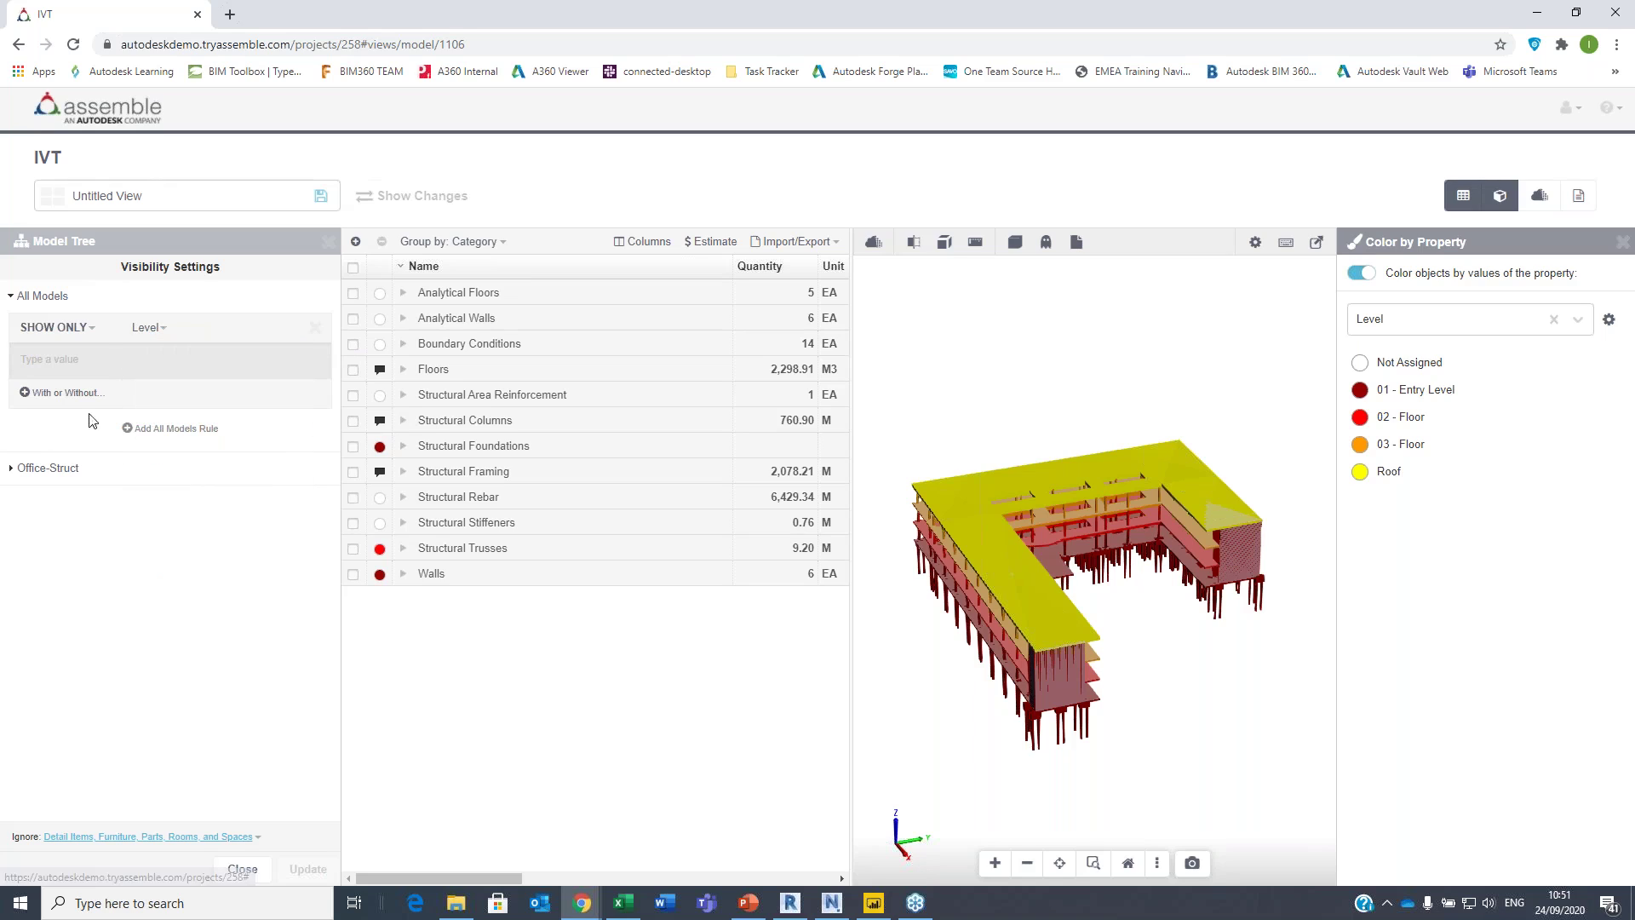
click(88, 362)
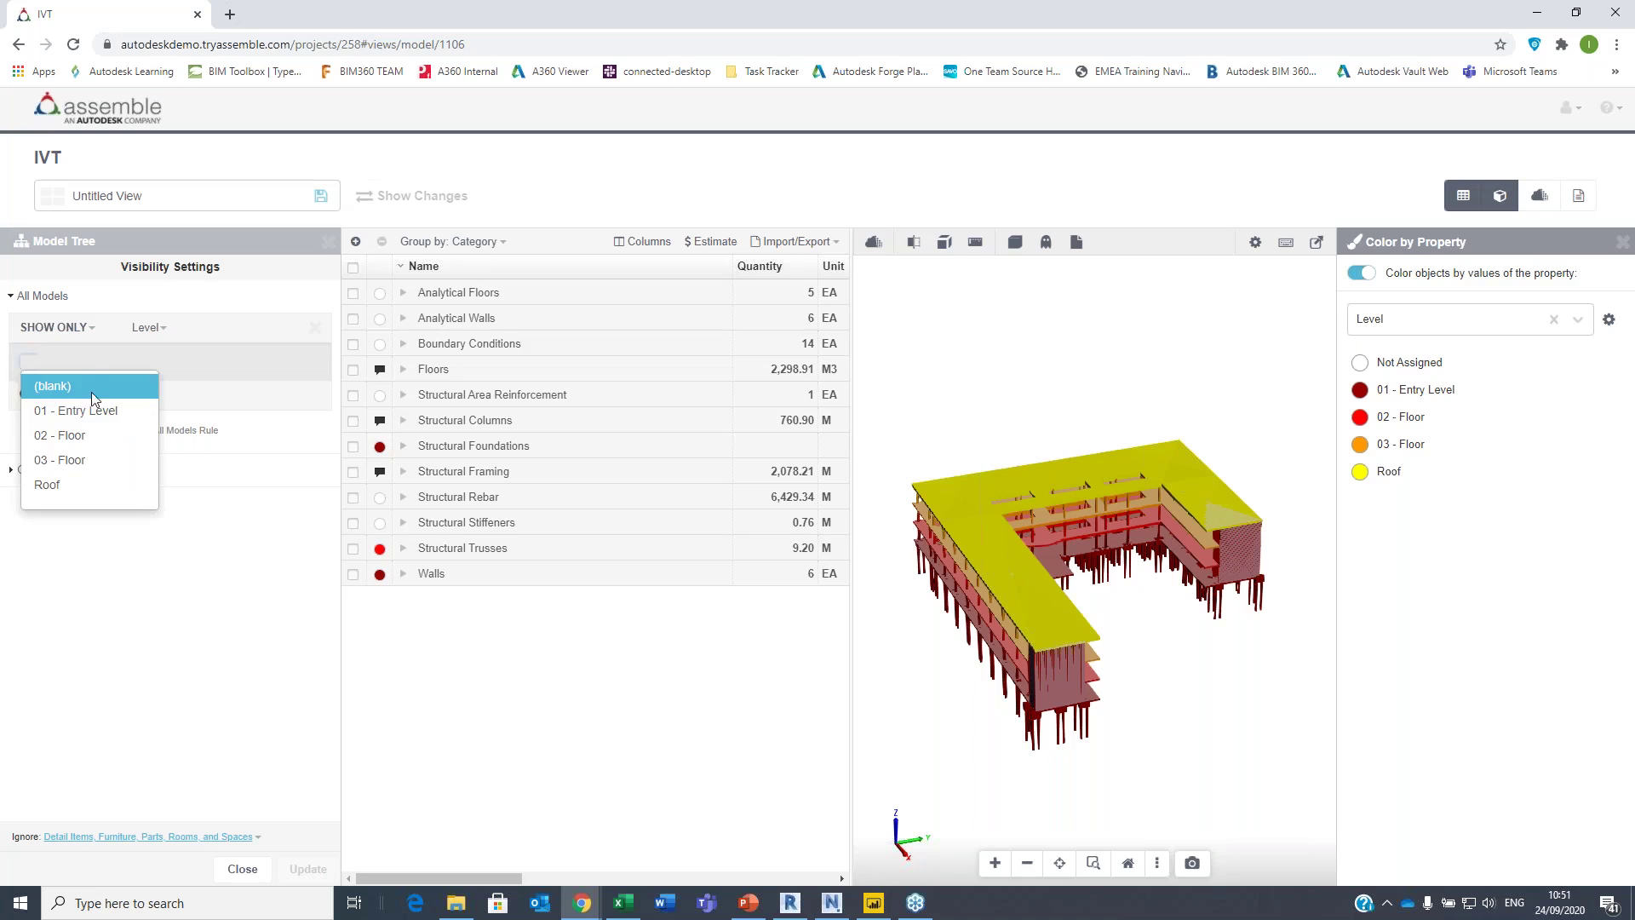
click(94, 389)
click(255, 619)
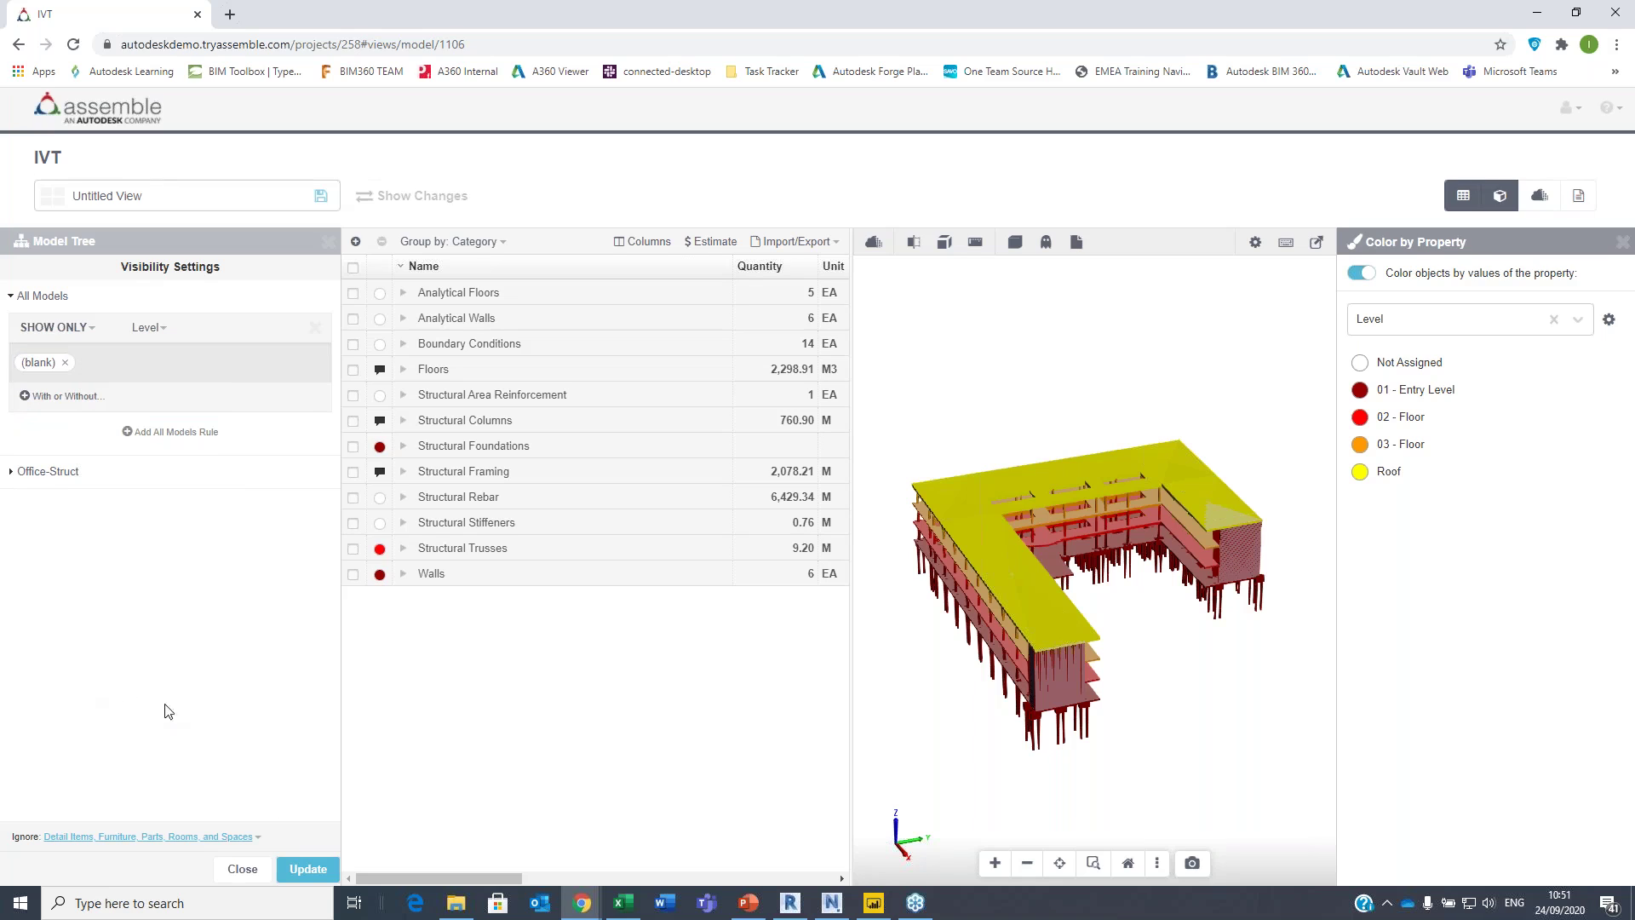
click(322, 873)
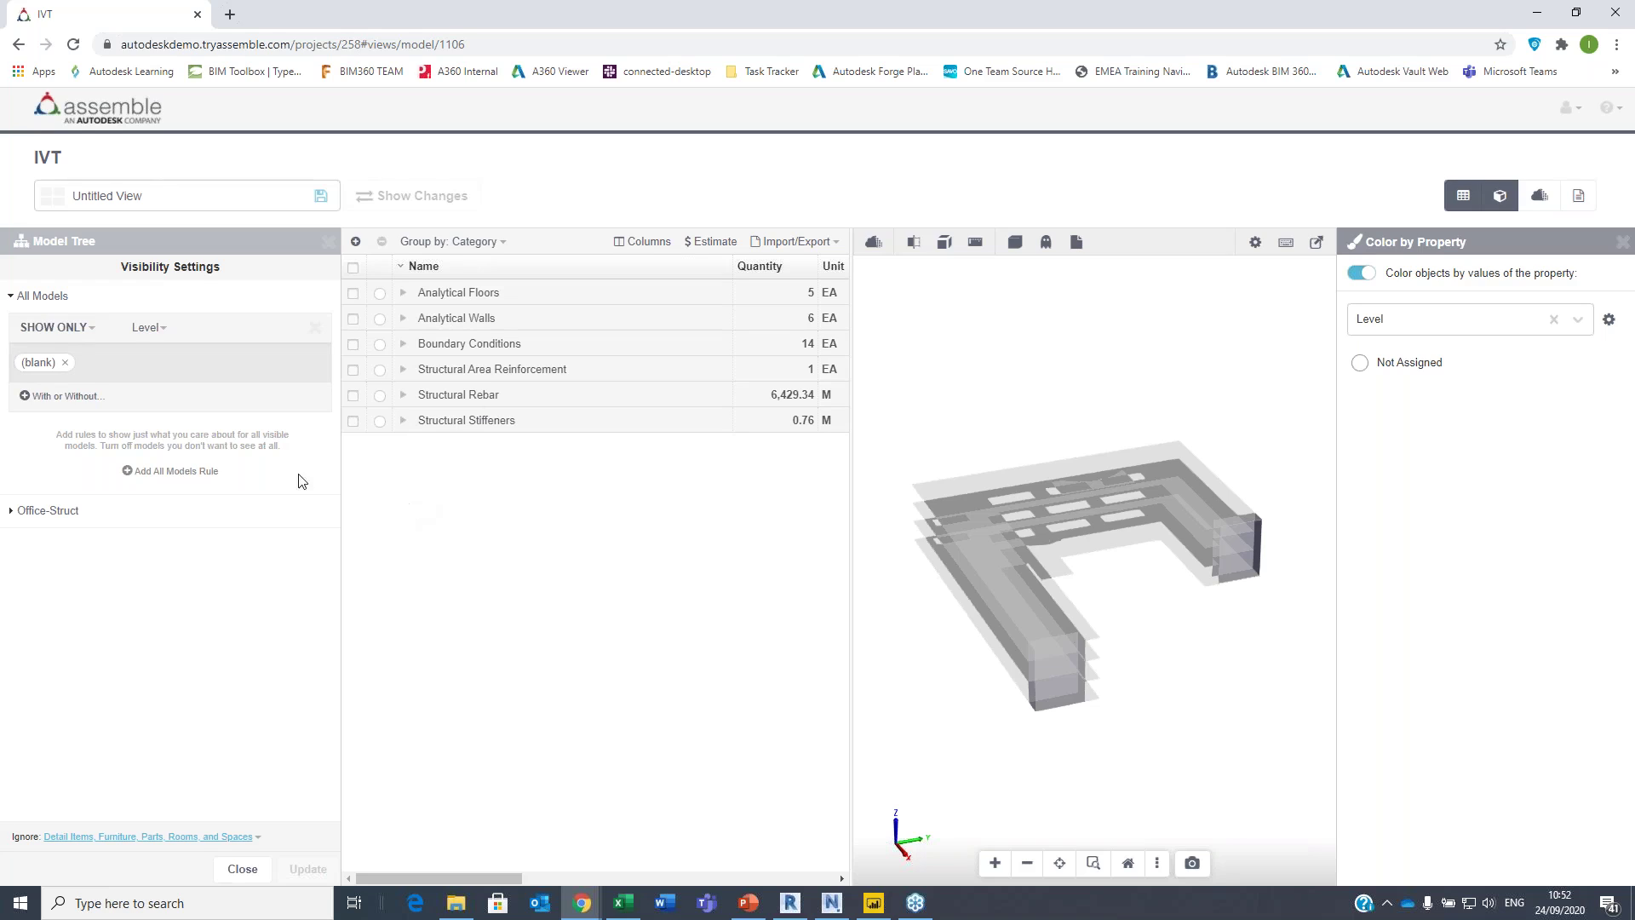
- Switch the blank Level rule to Hide All and update the model's visibility
click(92, 328)
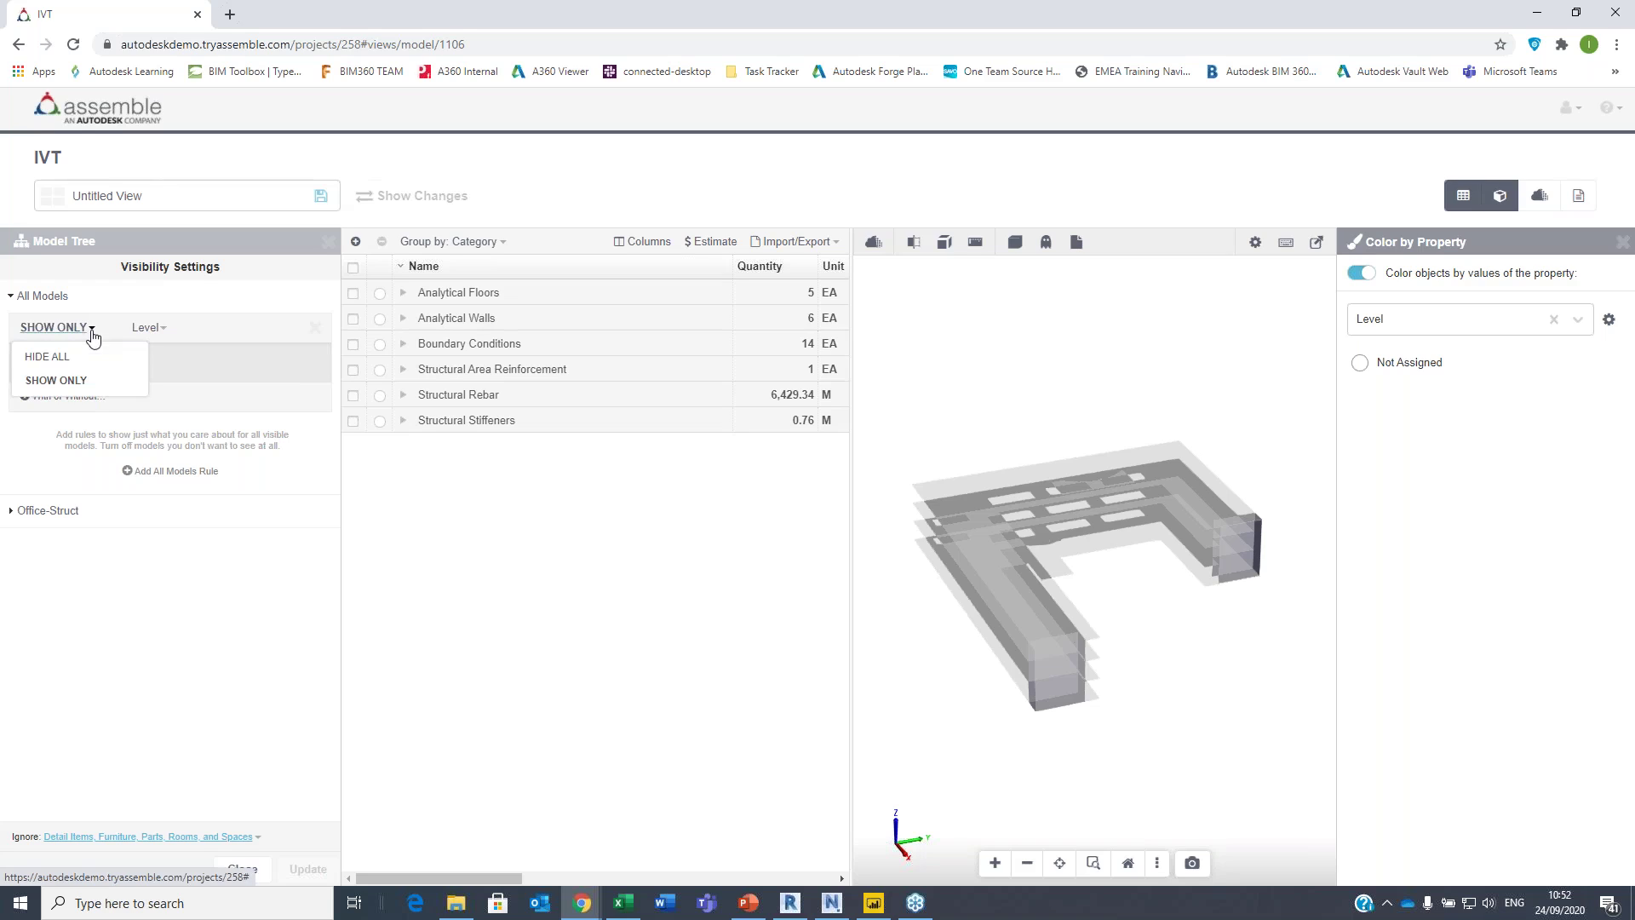
click(87, 356)
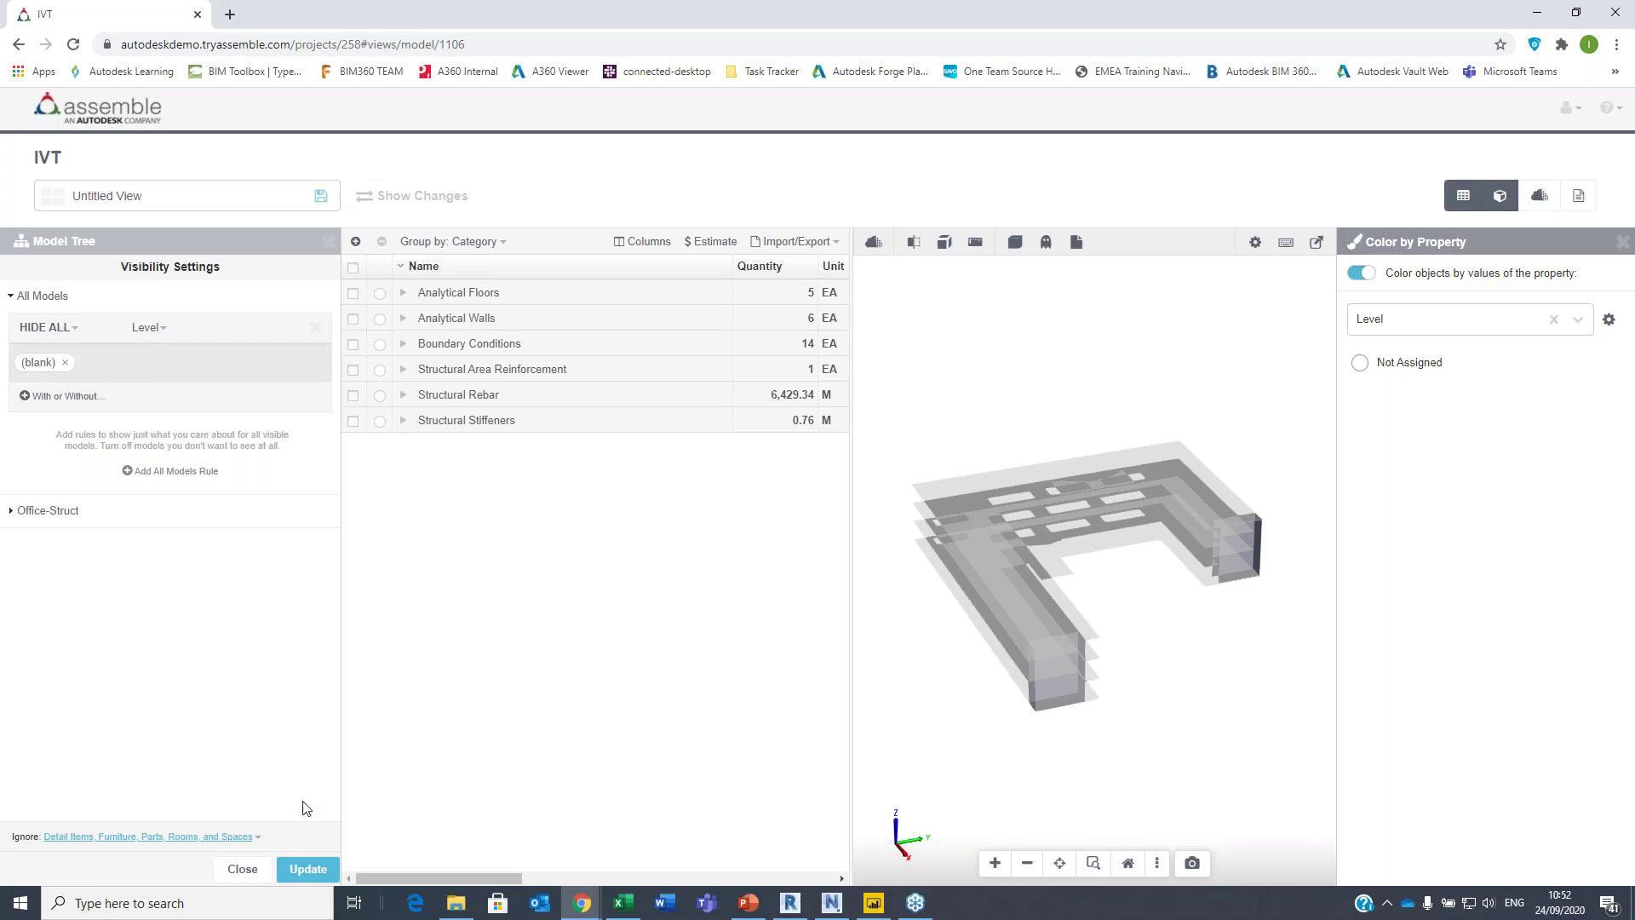
click(308, 869)
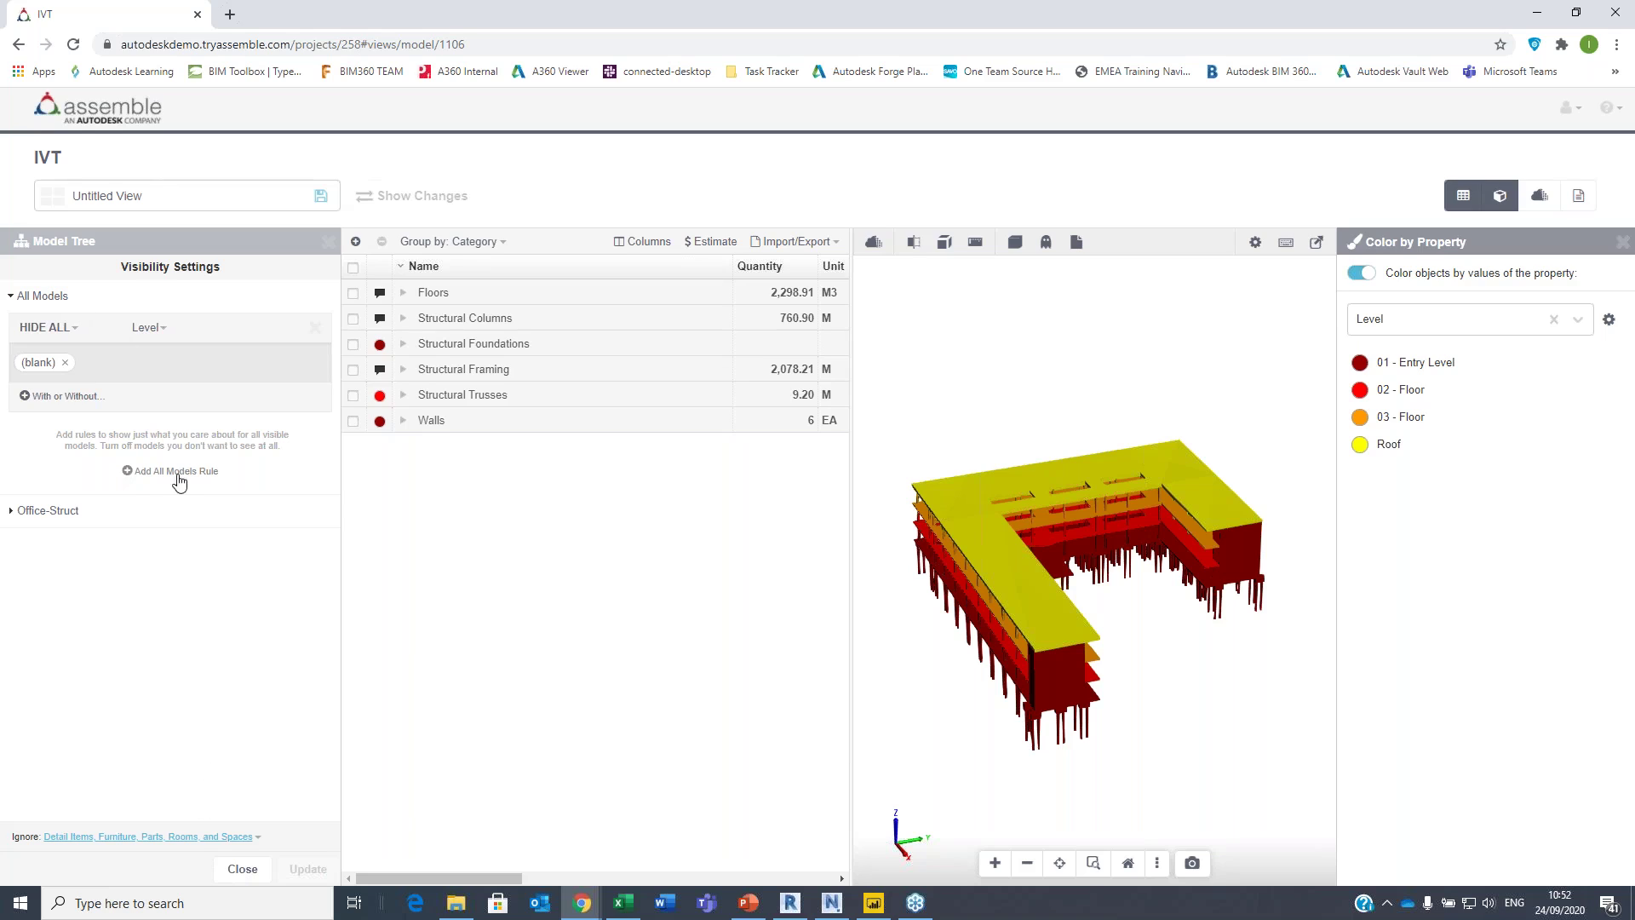
- Try limiting the blank Level hide rule with a Category Name condition of Floors, apply it, and remove the condition
click(64, 397)
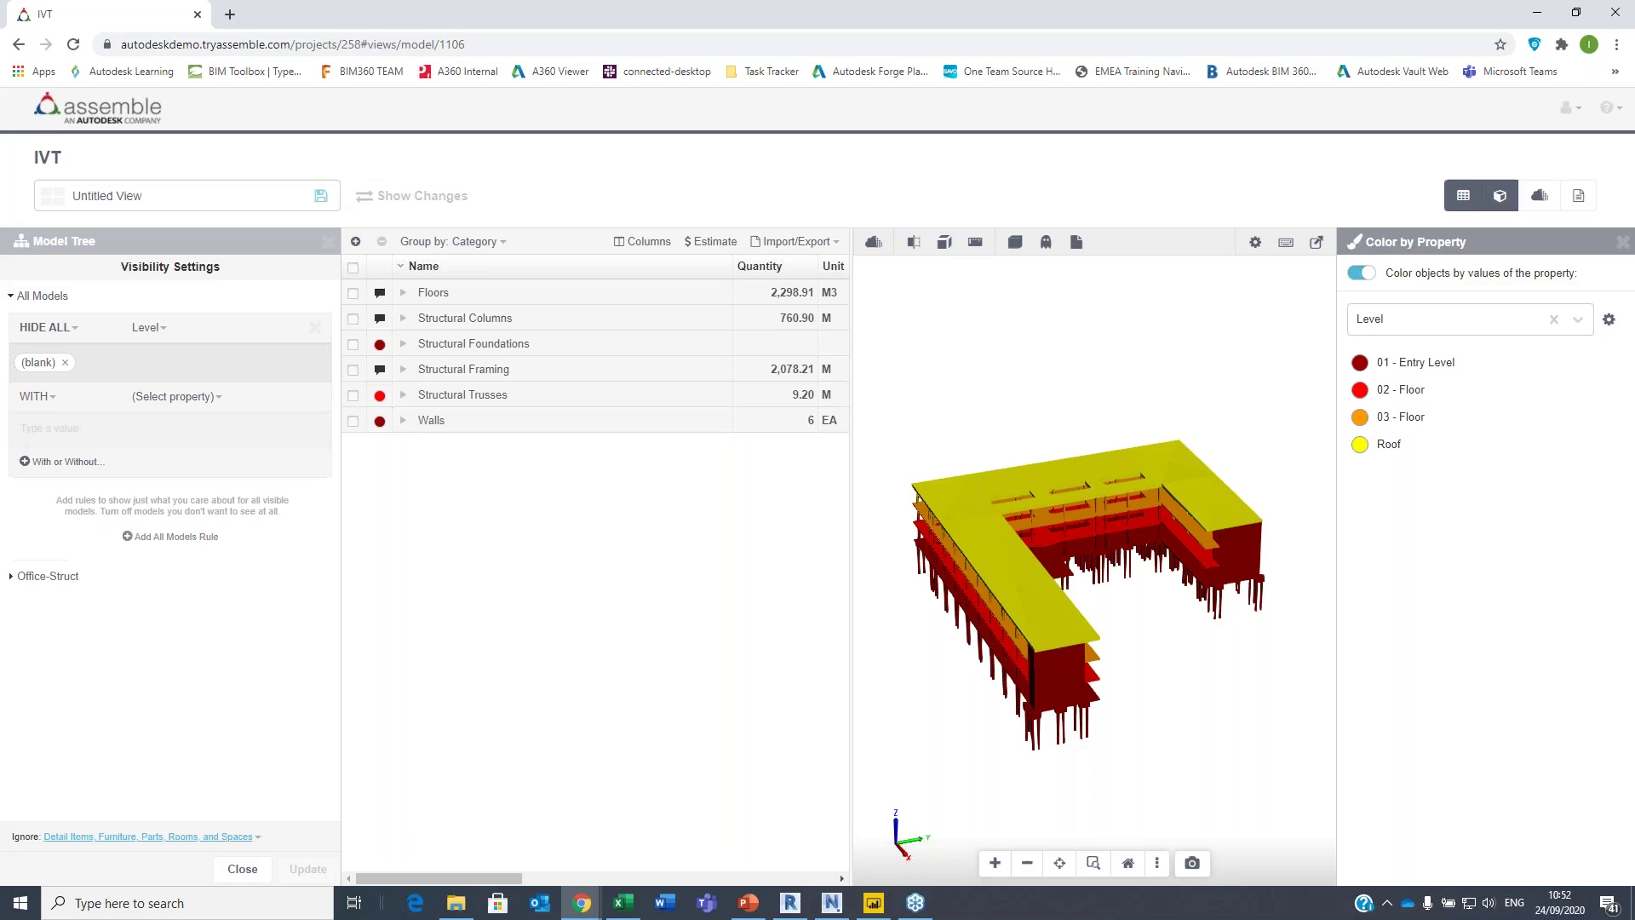
click(169, 397)
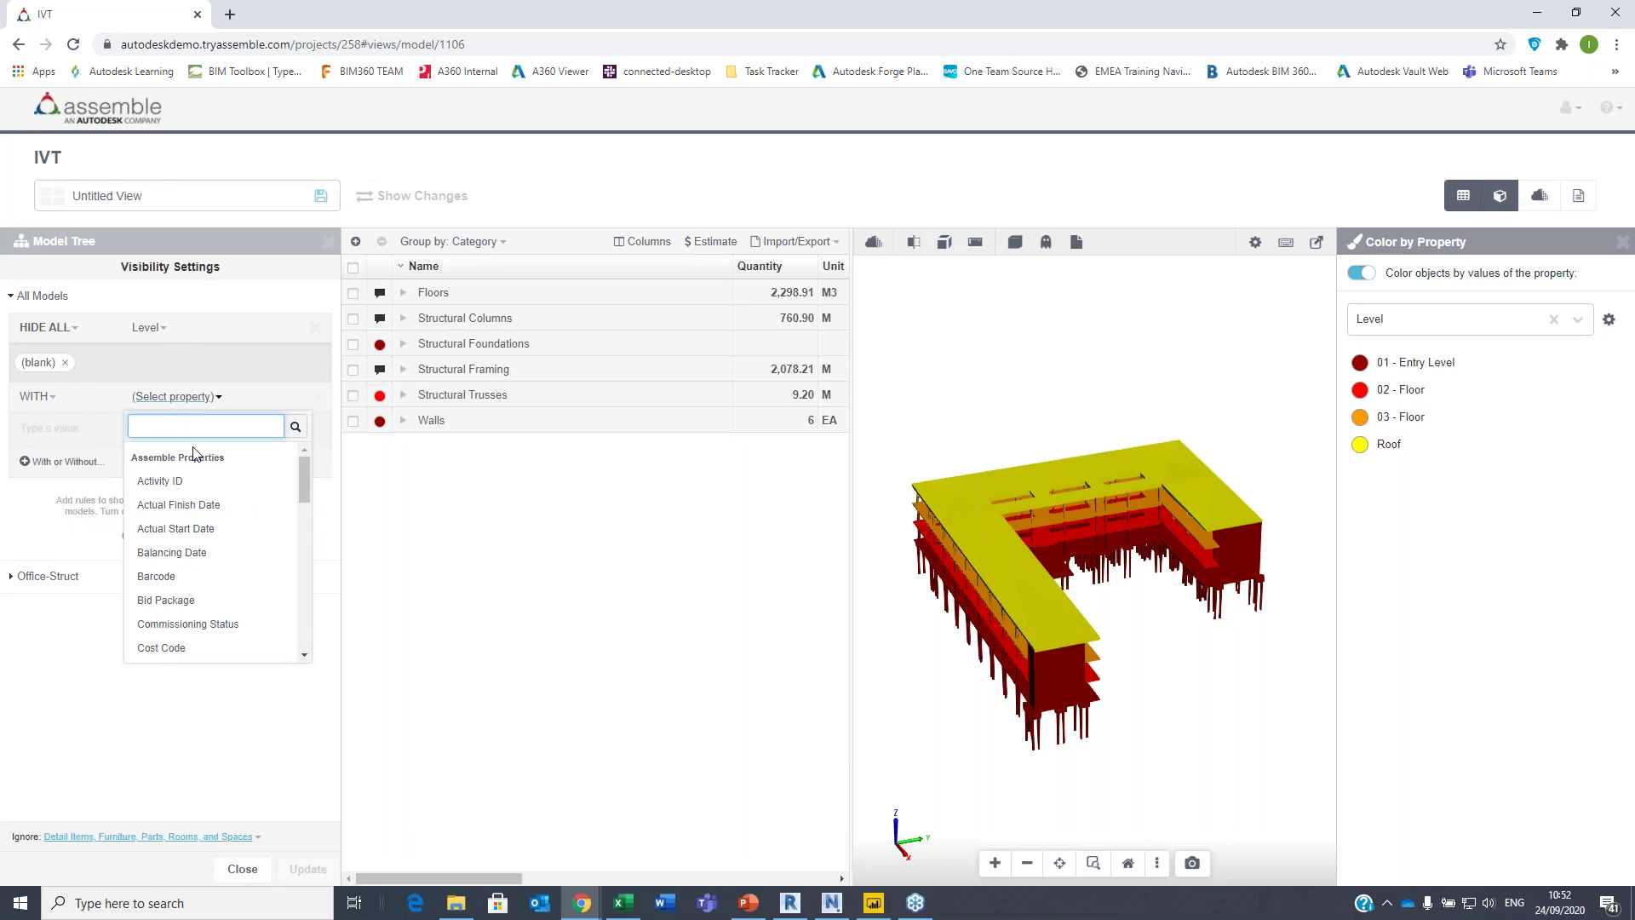
text(categ)
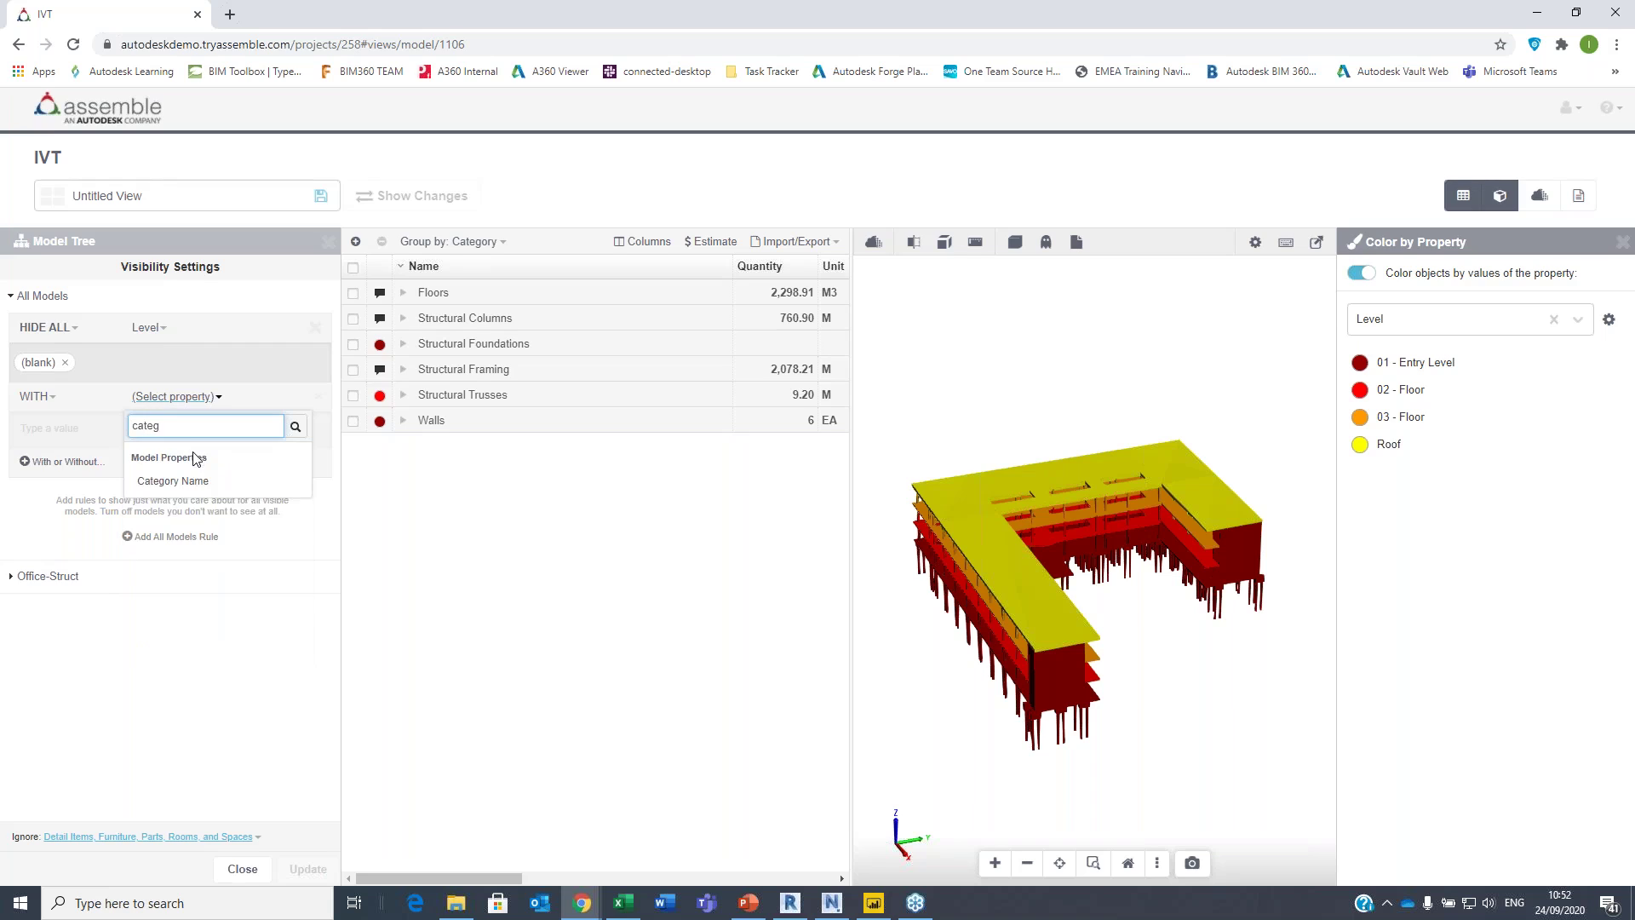
click(173, 480)
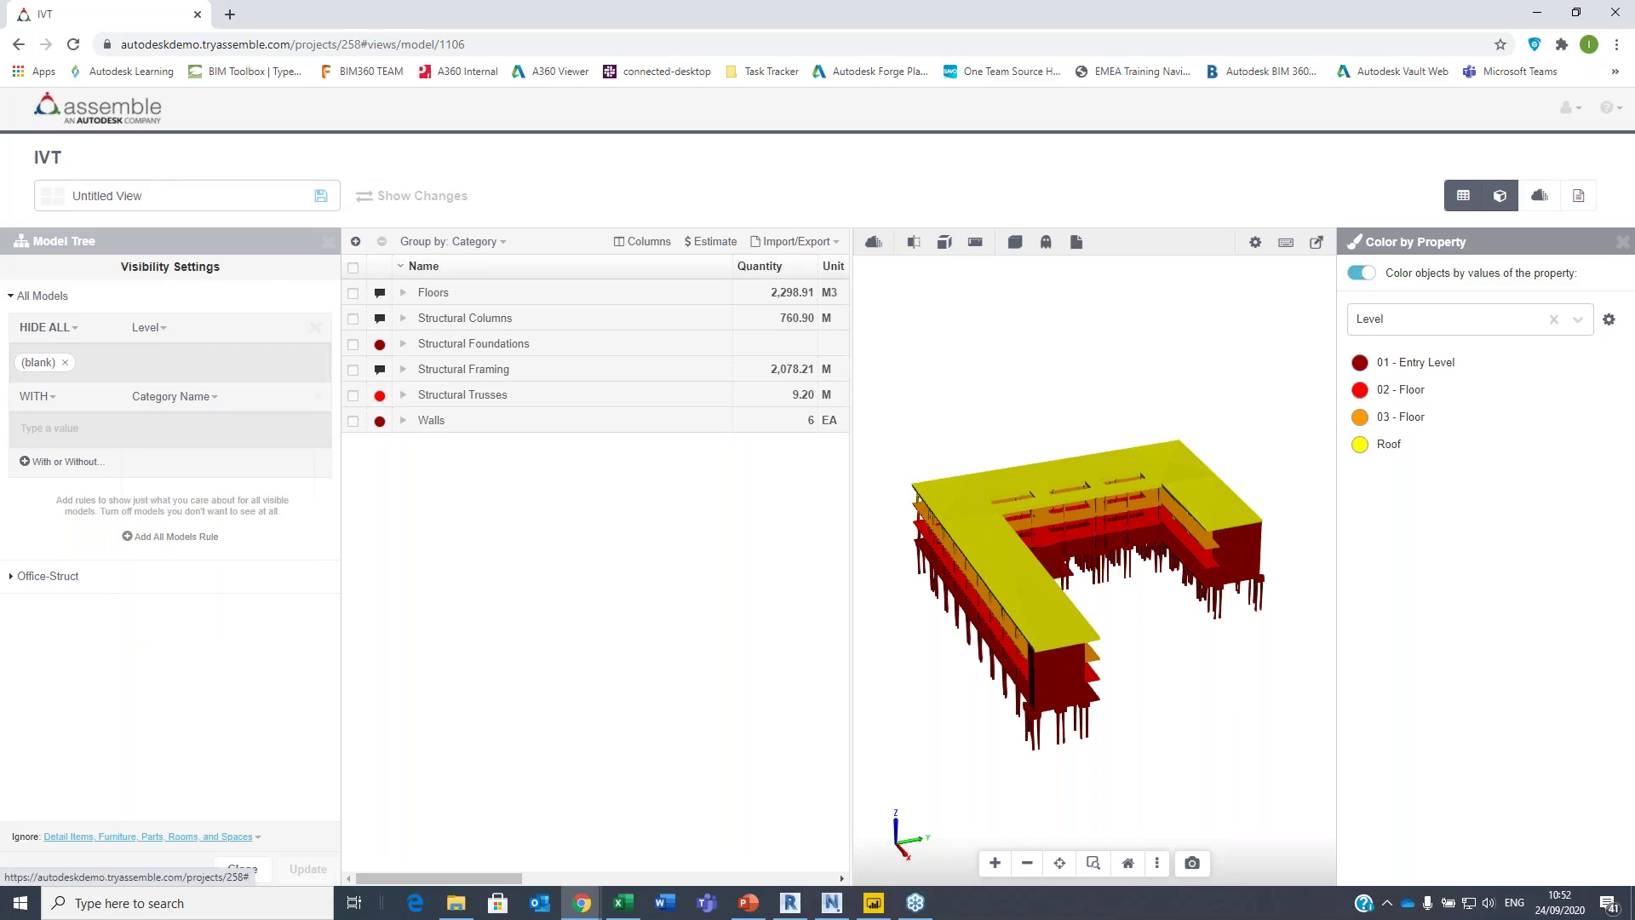
click(96, 434)
click(103, 529)
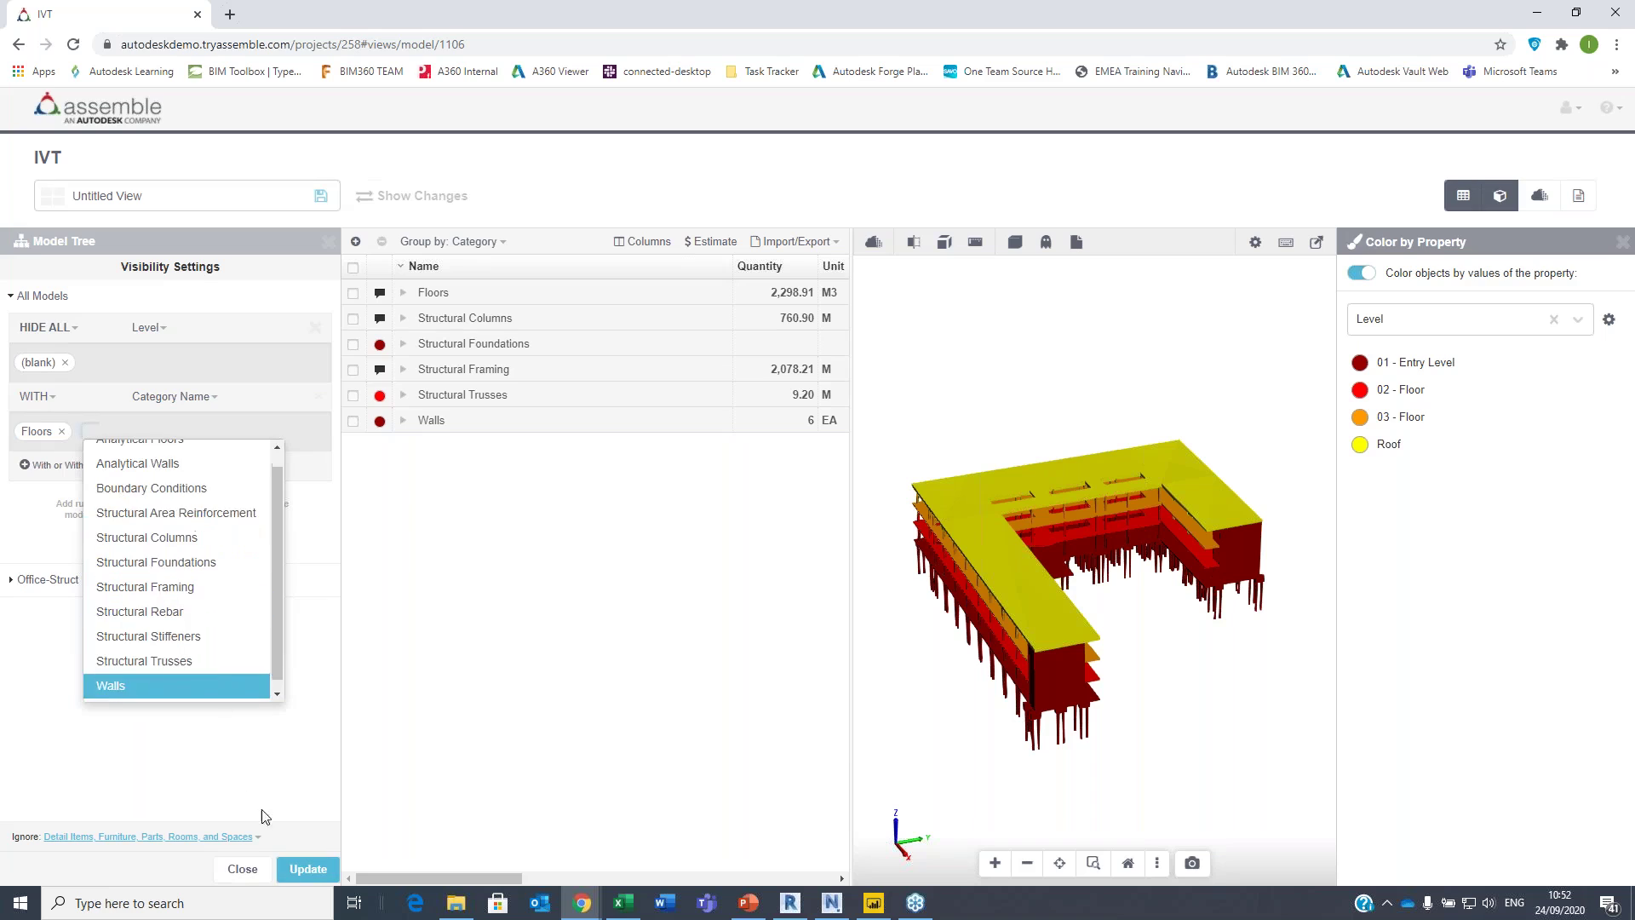
click(308, 869)
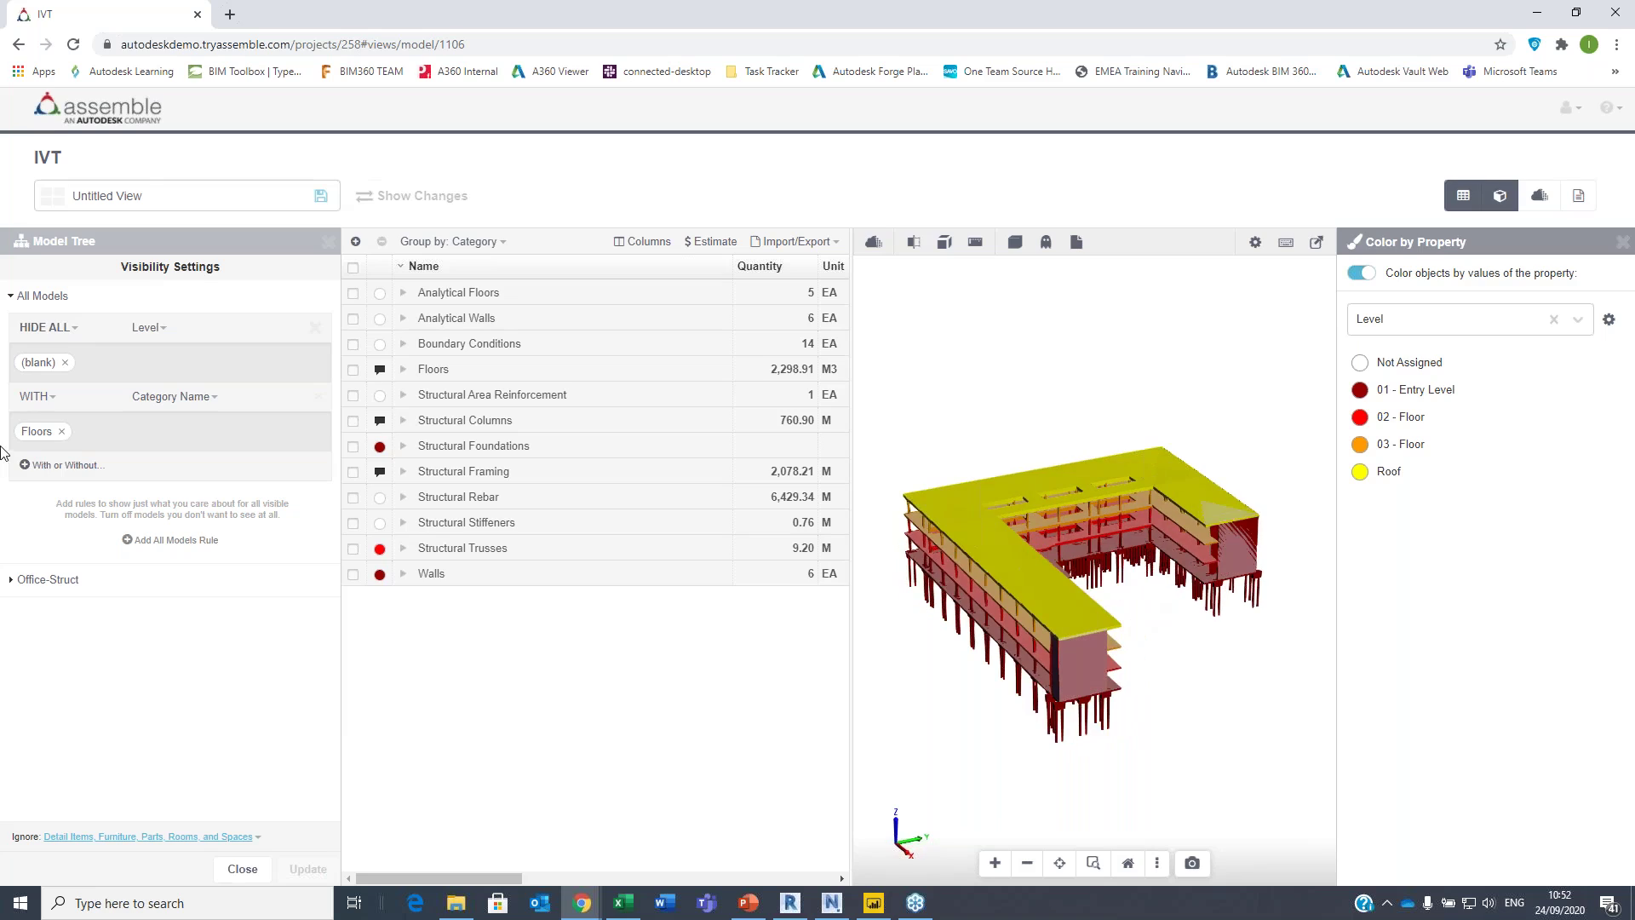
click(62, 434)
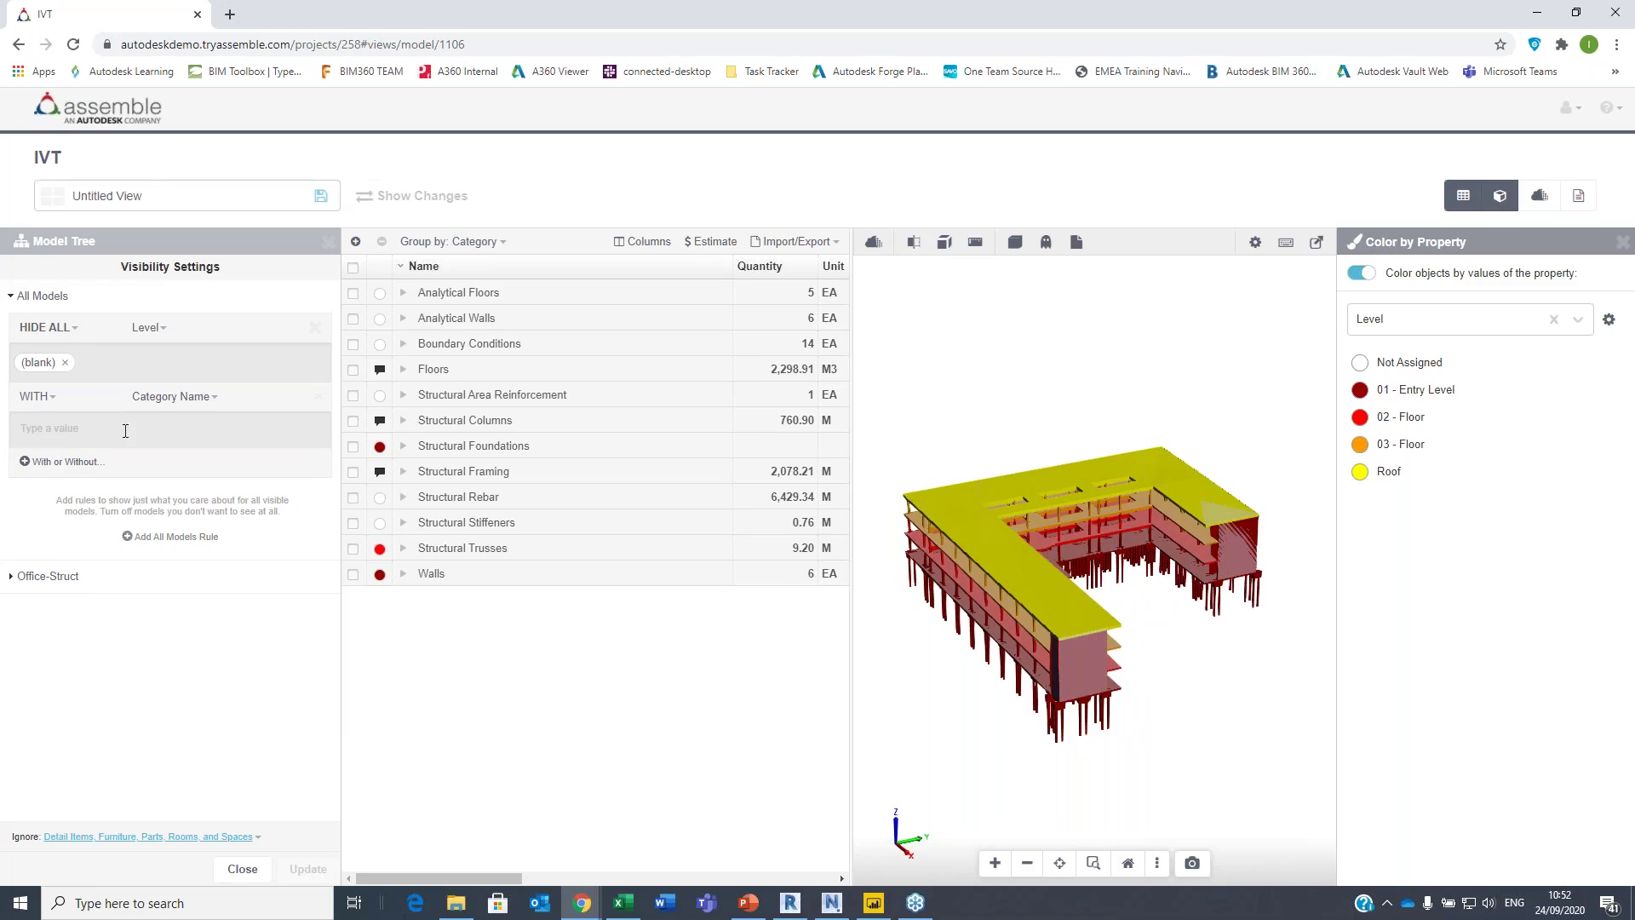
click(319, 397)
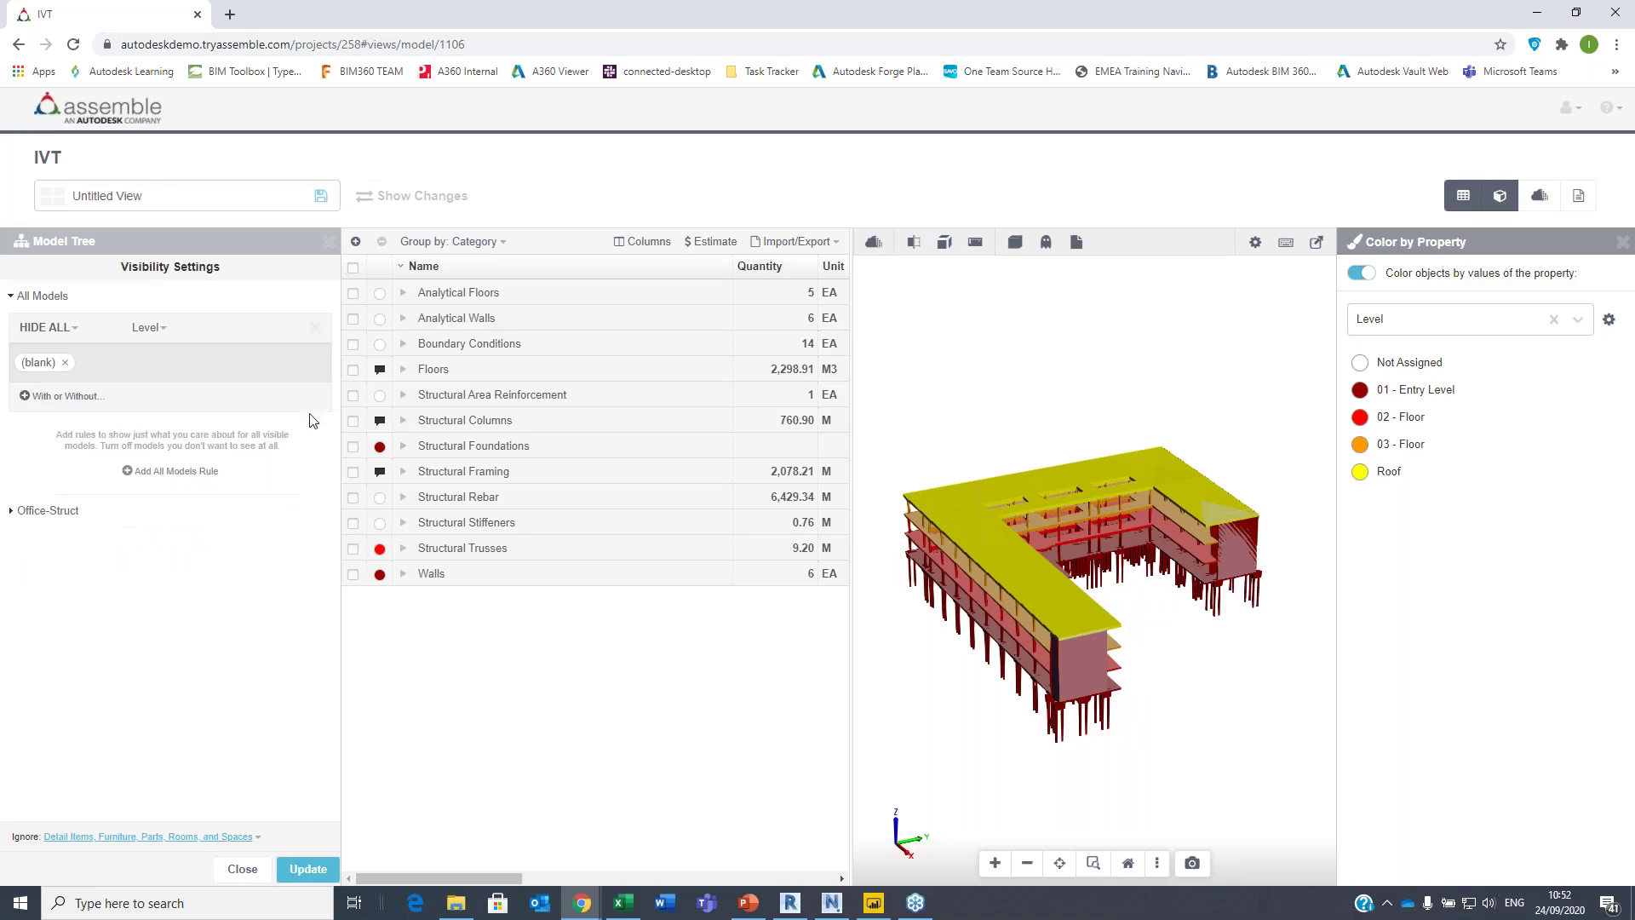
click(61, 396)
click(48, 399)
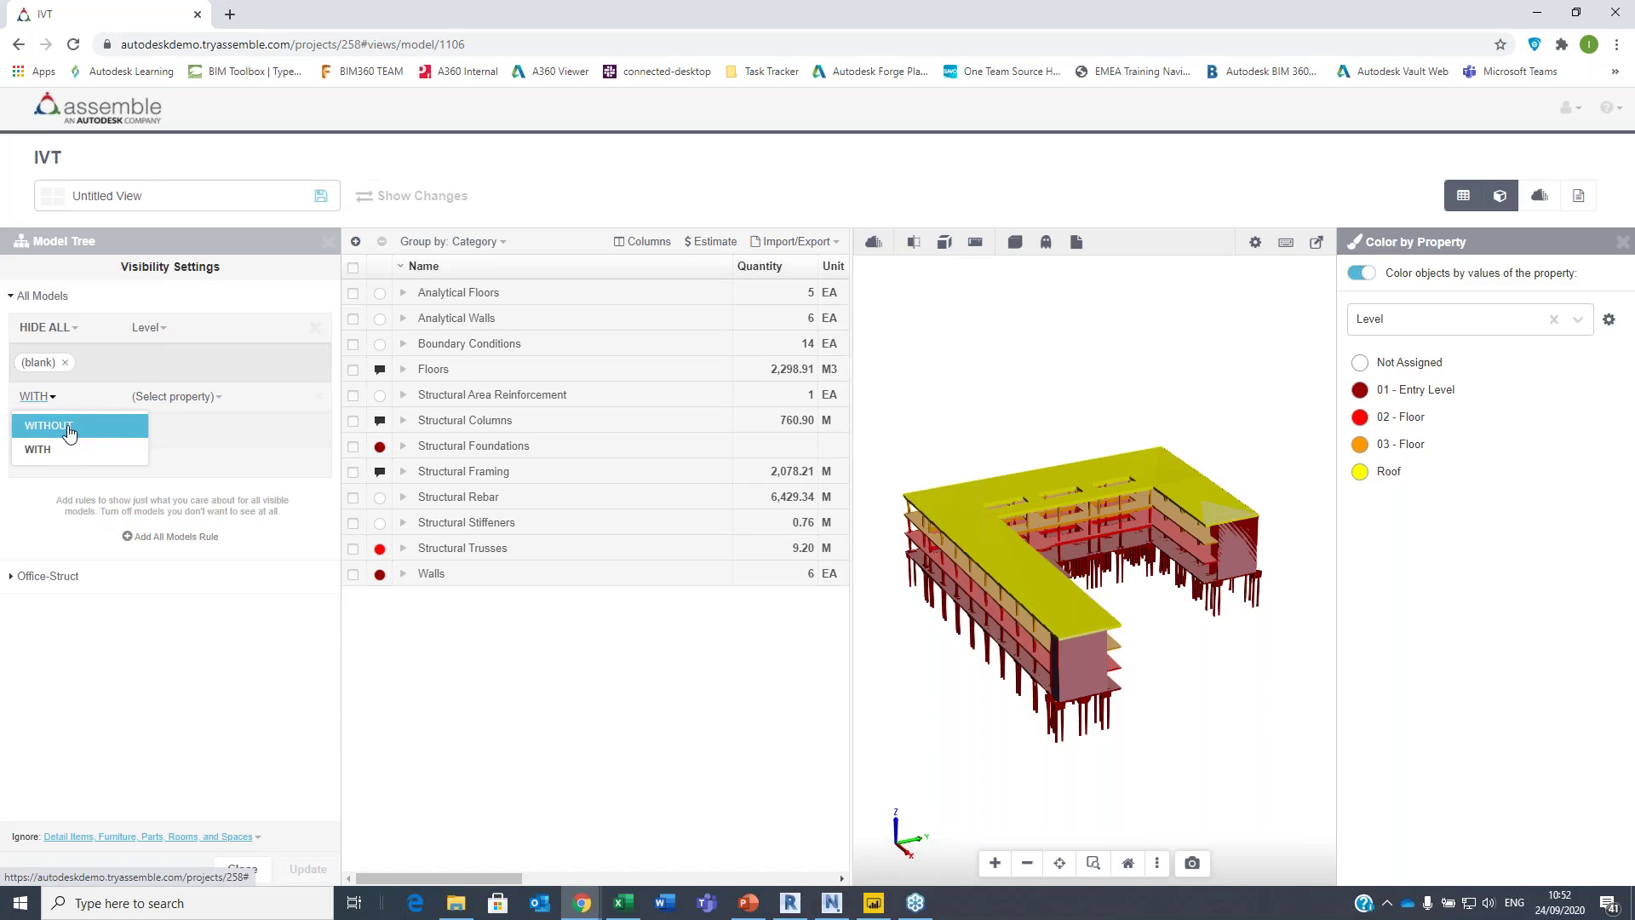
click(51, 448)
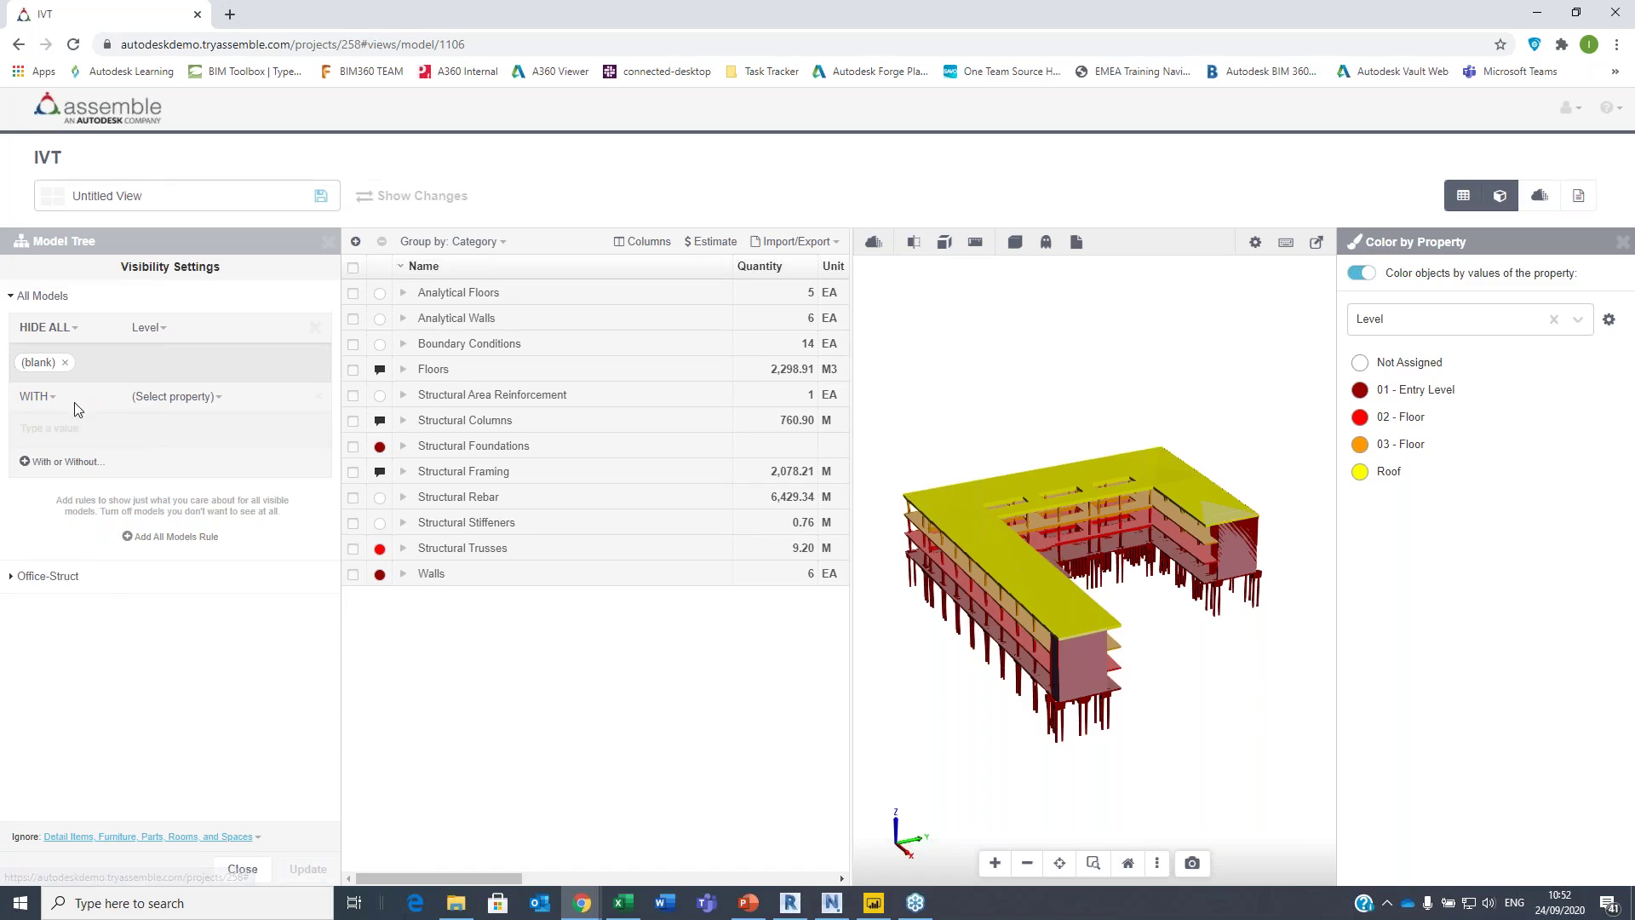
click(316, 397)
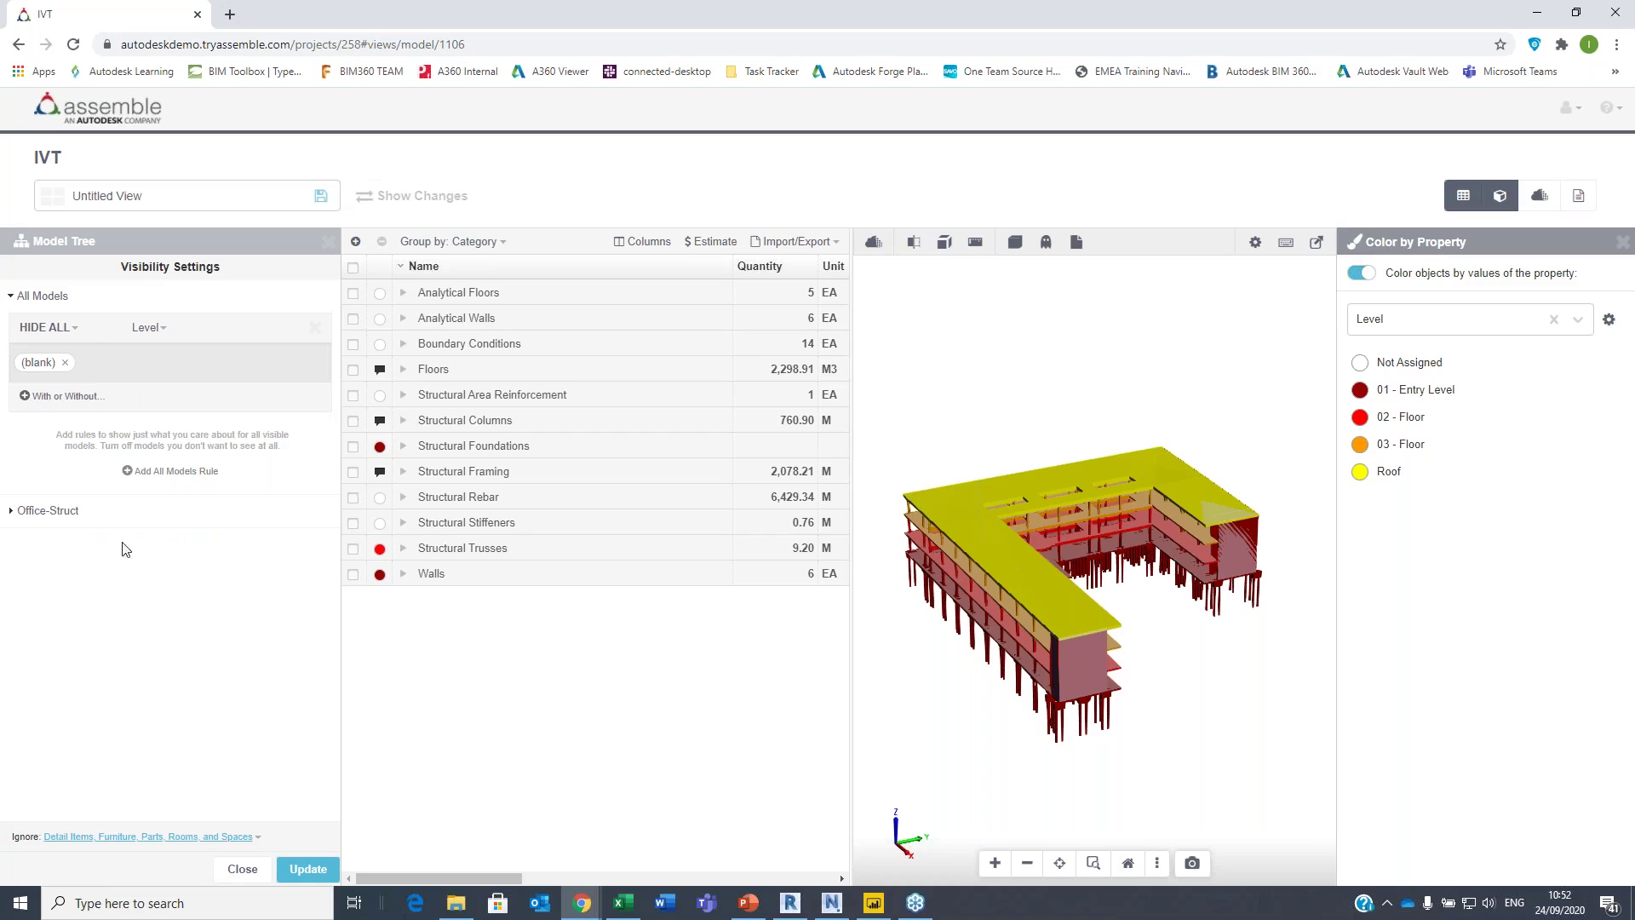
- Add a second rule for all models that shows only the Category Name Floors, and update the model's visibility
click(157, 471)
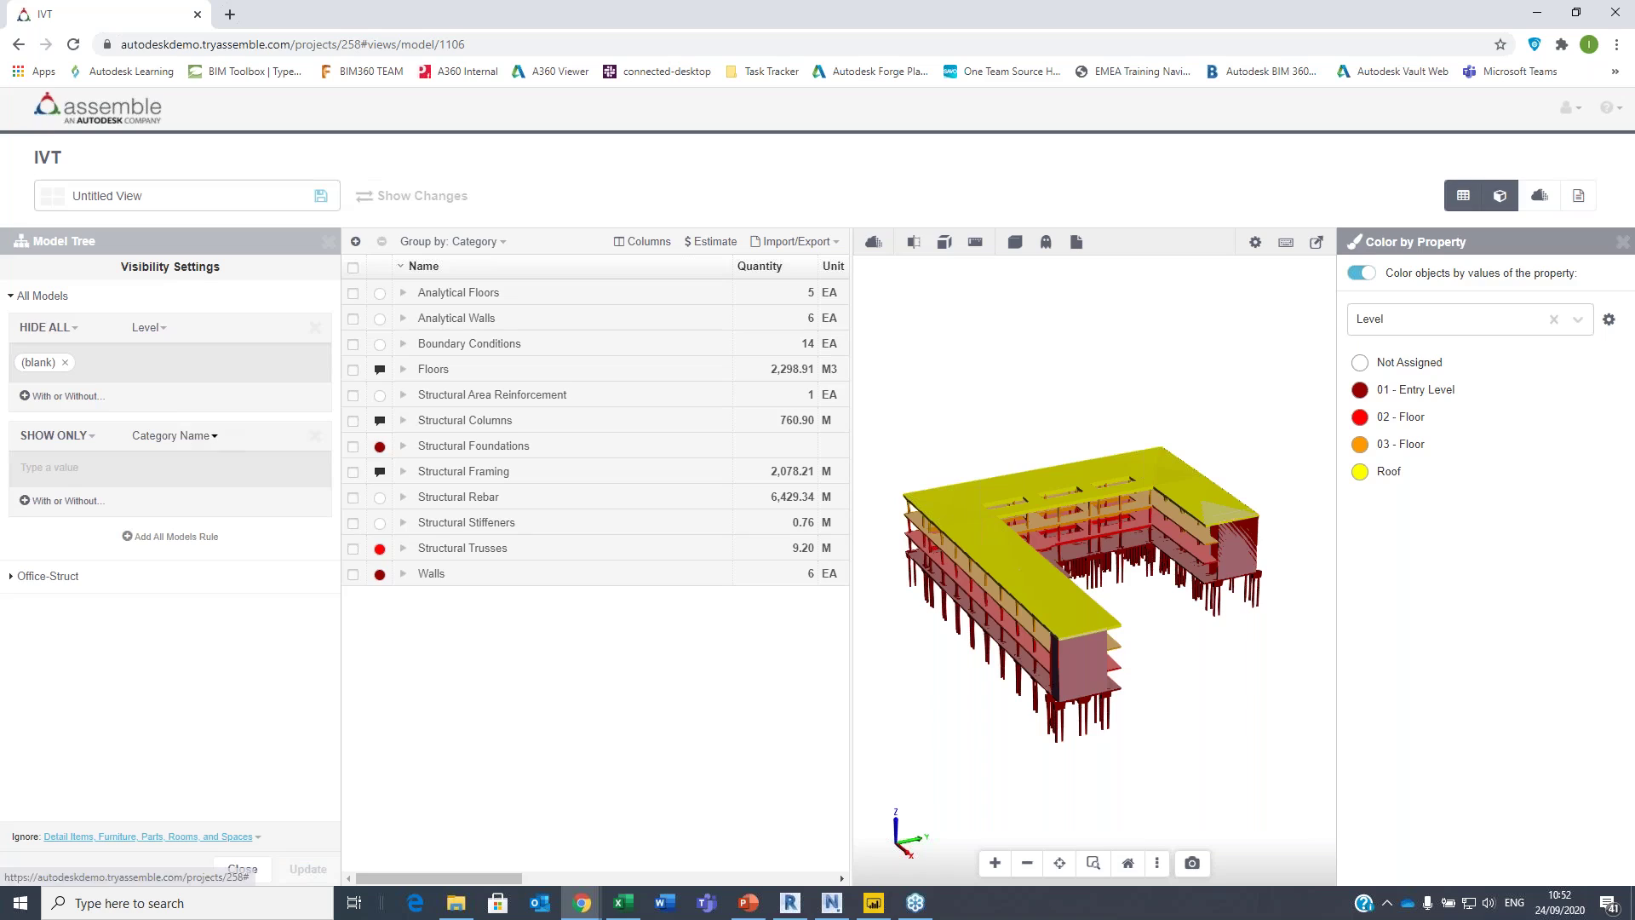
click(128, 469)
click(90, 572)
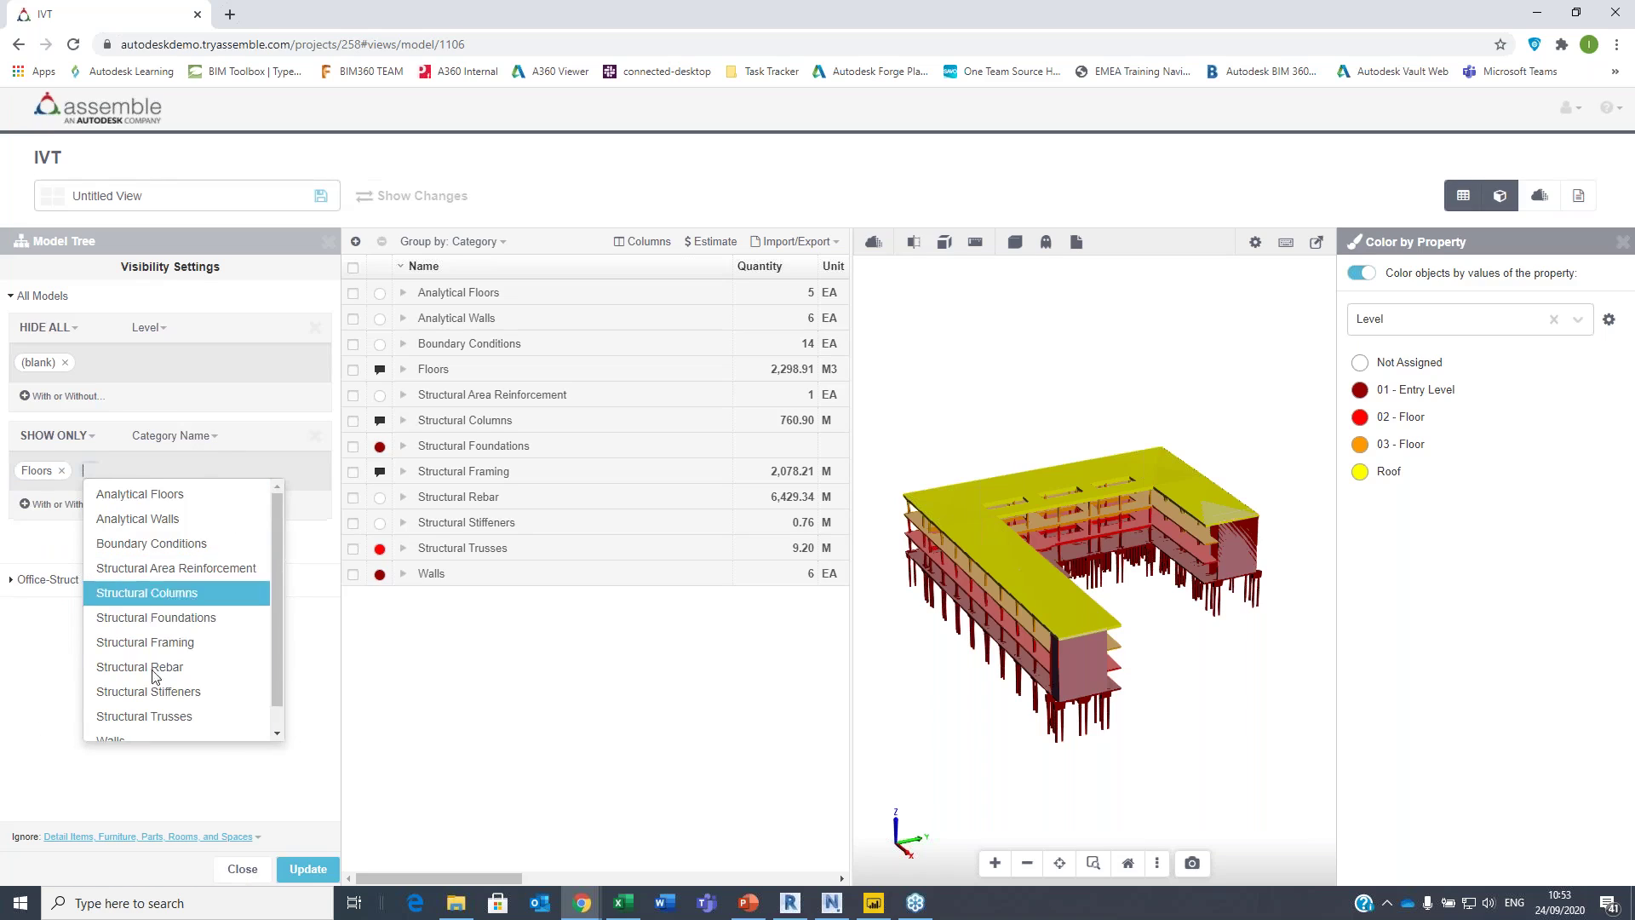
click(307, 868)
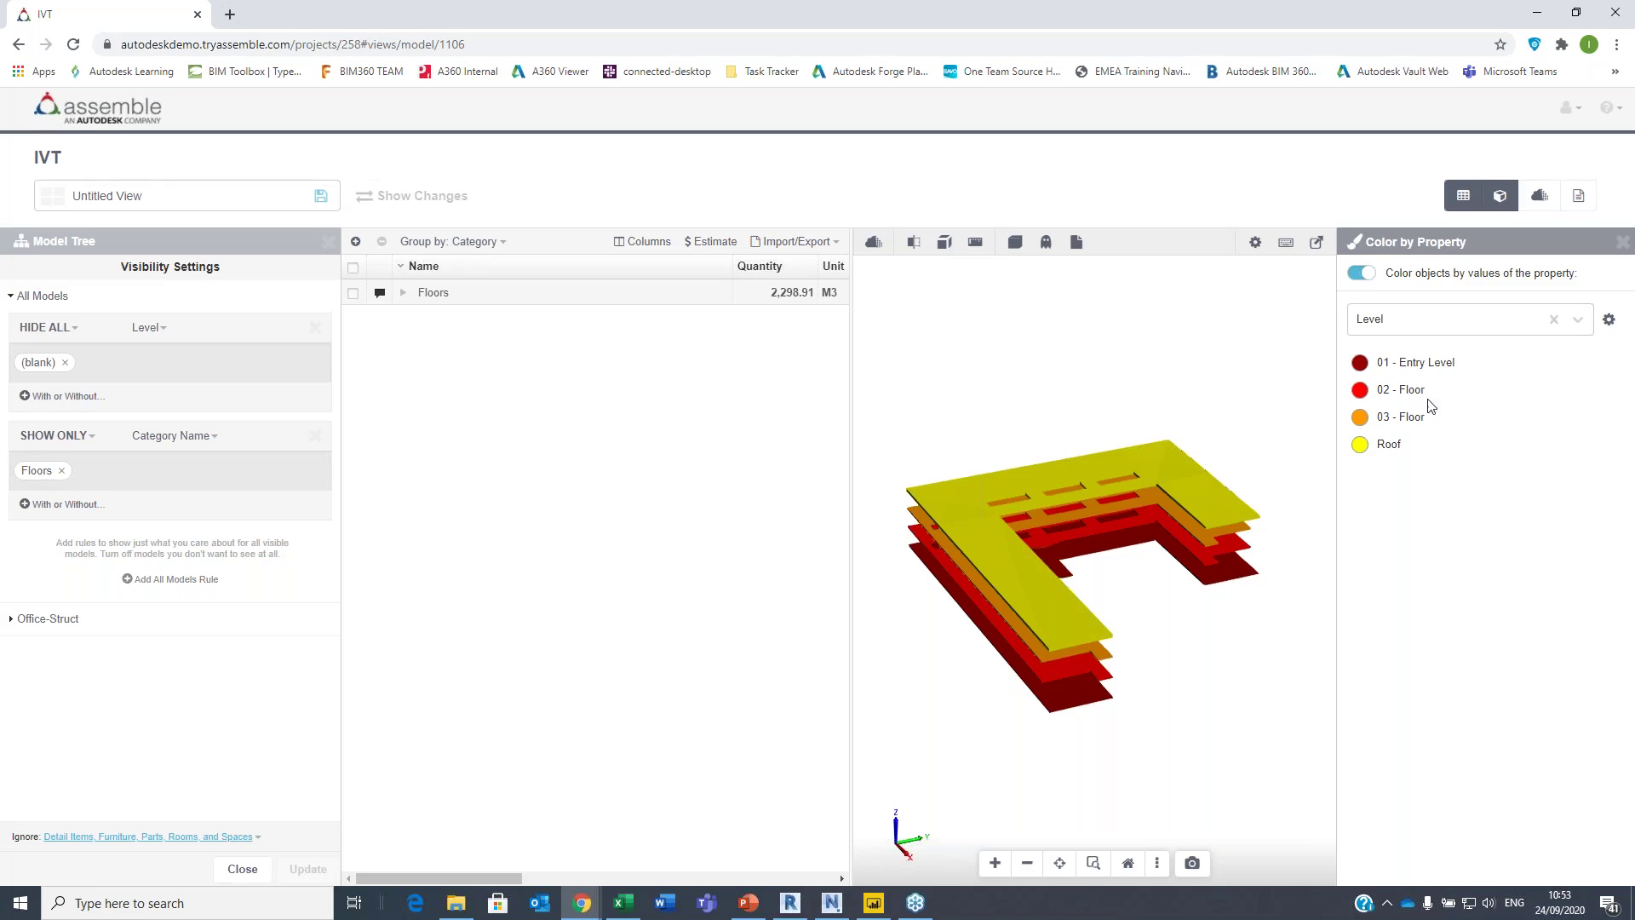
- Look through the Assemble add-in downloads on the Resources page in the other Chrome window, and return to the model
click(1036, 916)
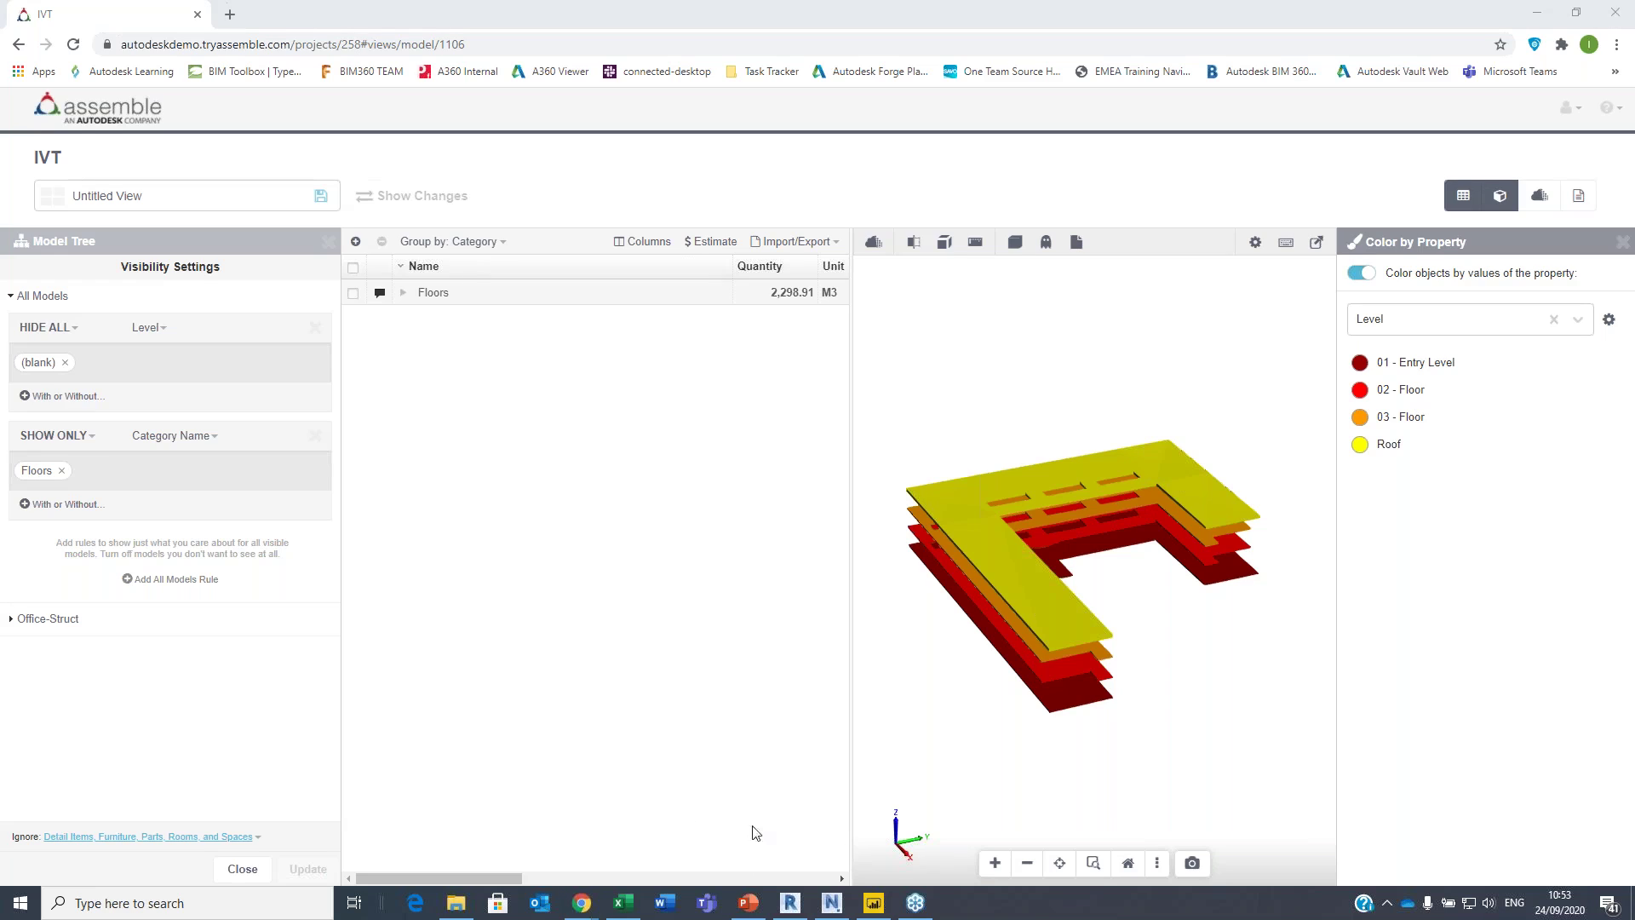
mouse_move(582, 903)
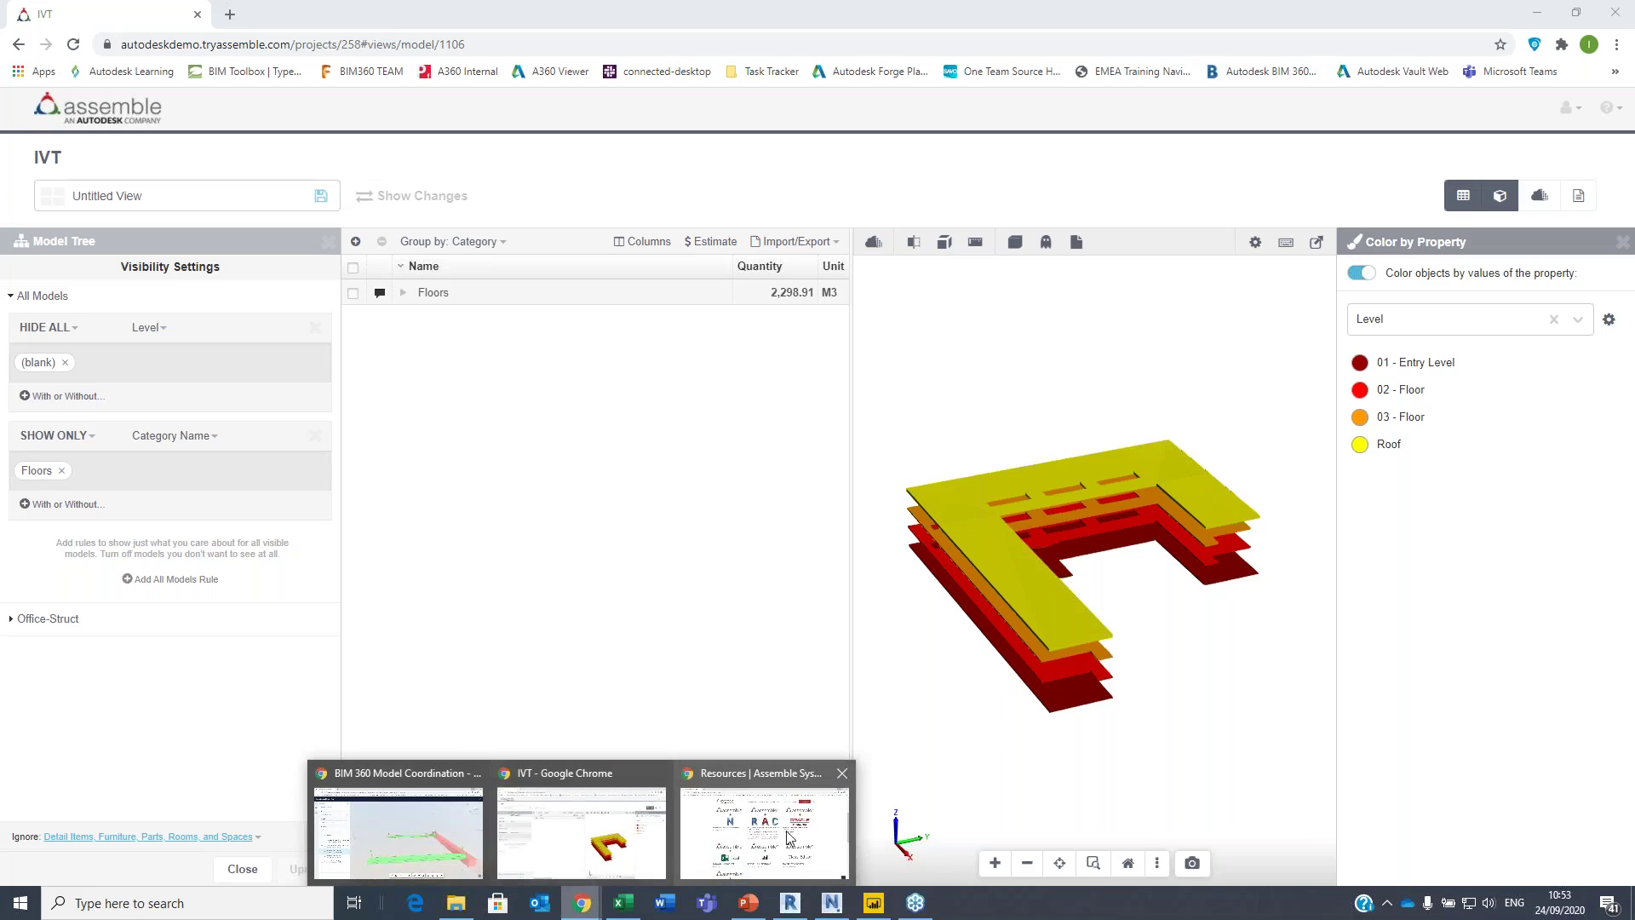
click(816, 808)
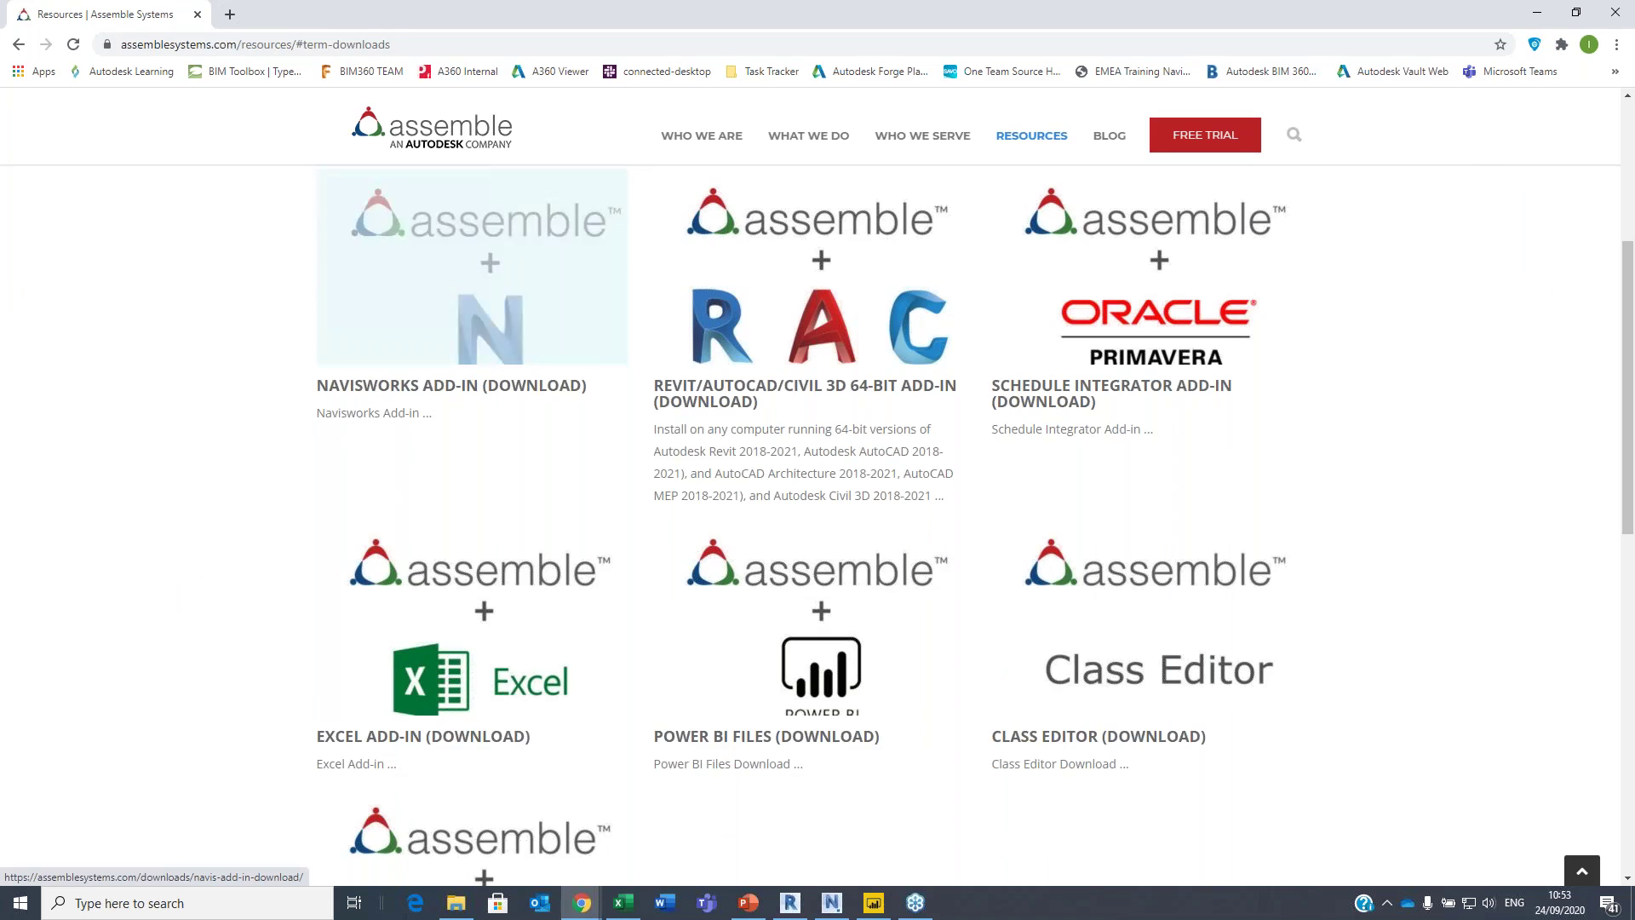
scroll(937, 460, down, 1)
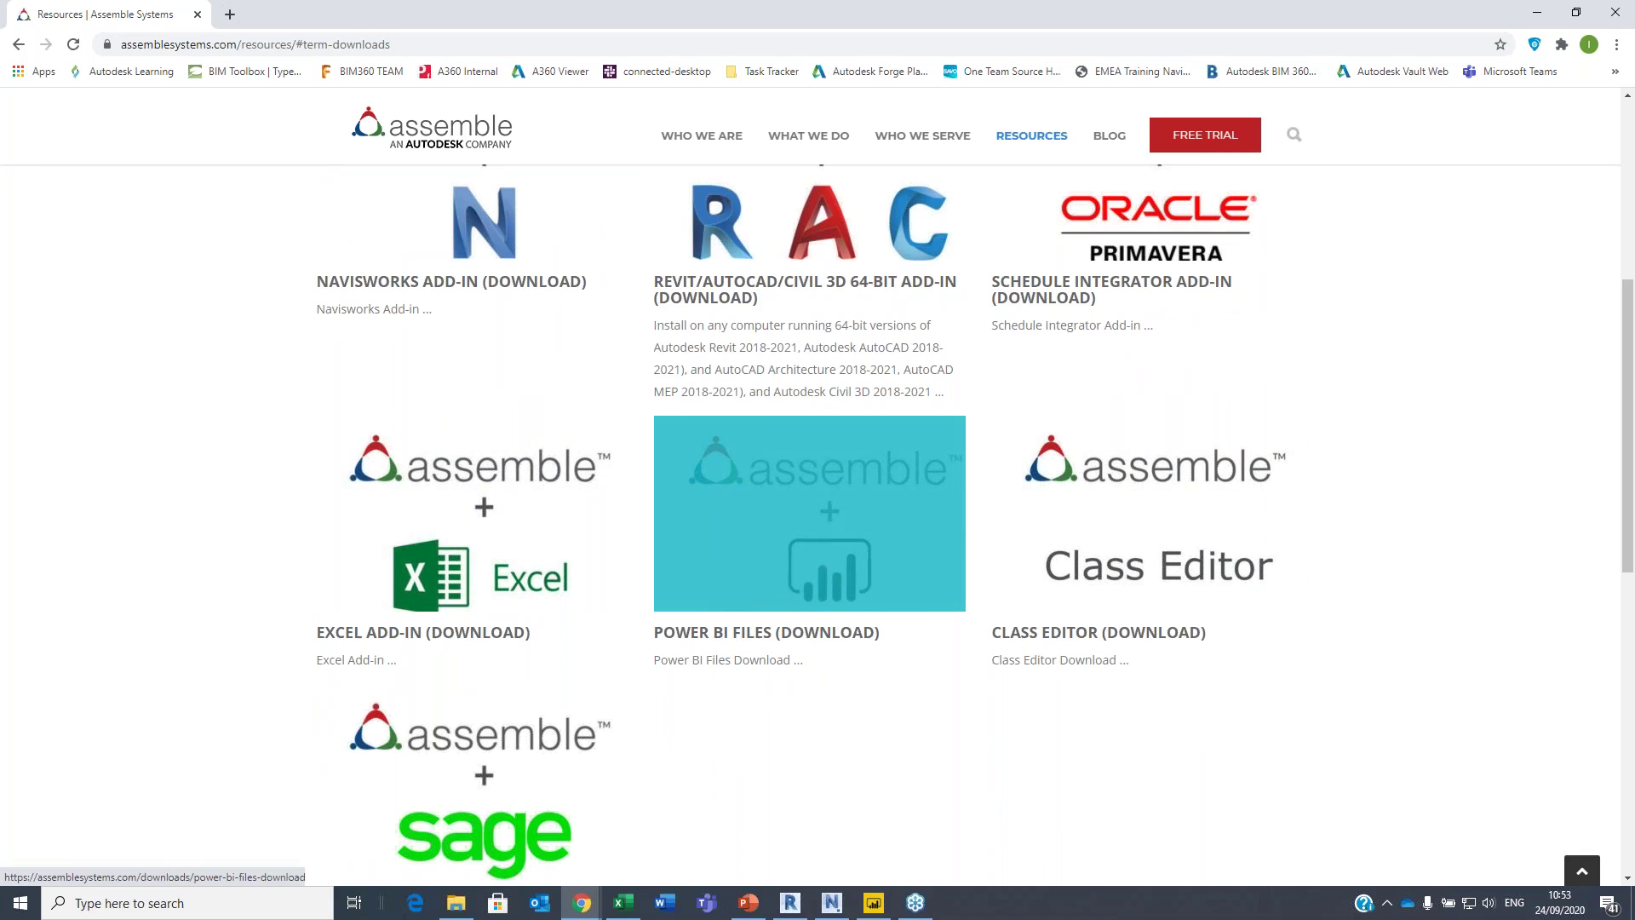
click(1542, 14)
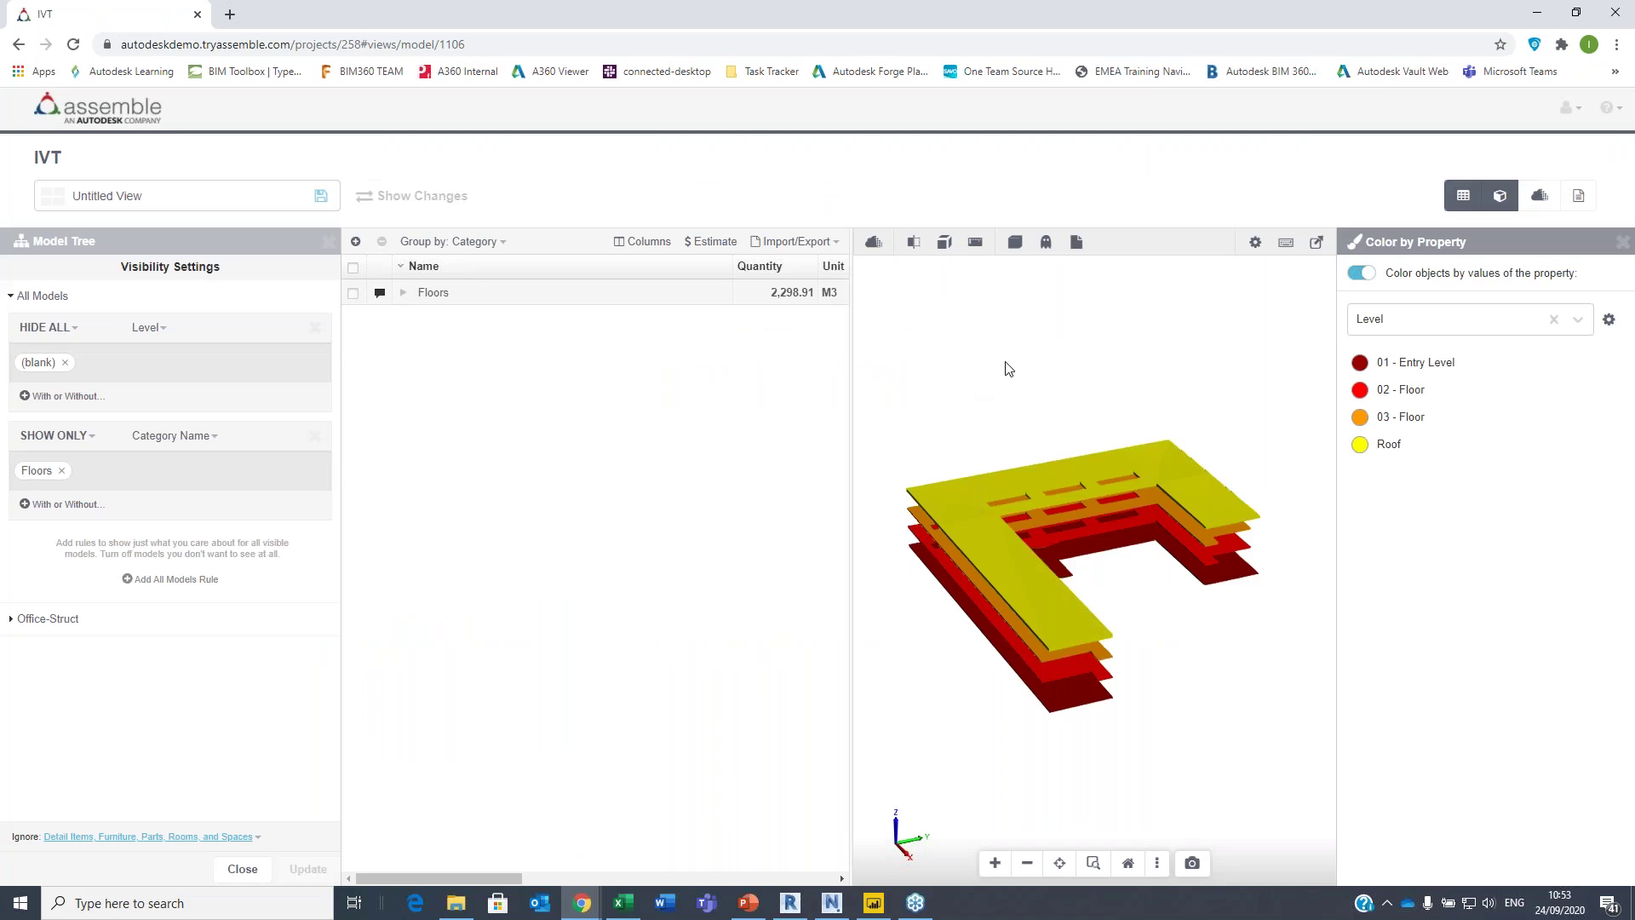
- Select the roof floor slab in the 3D view and show its Assemble properties instead of the colour settings
click(1021, 477)
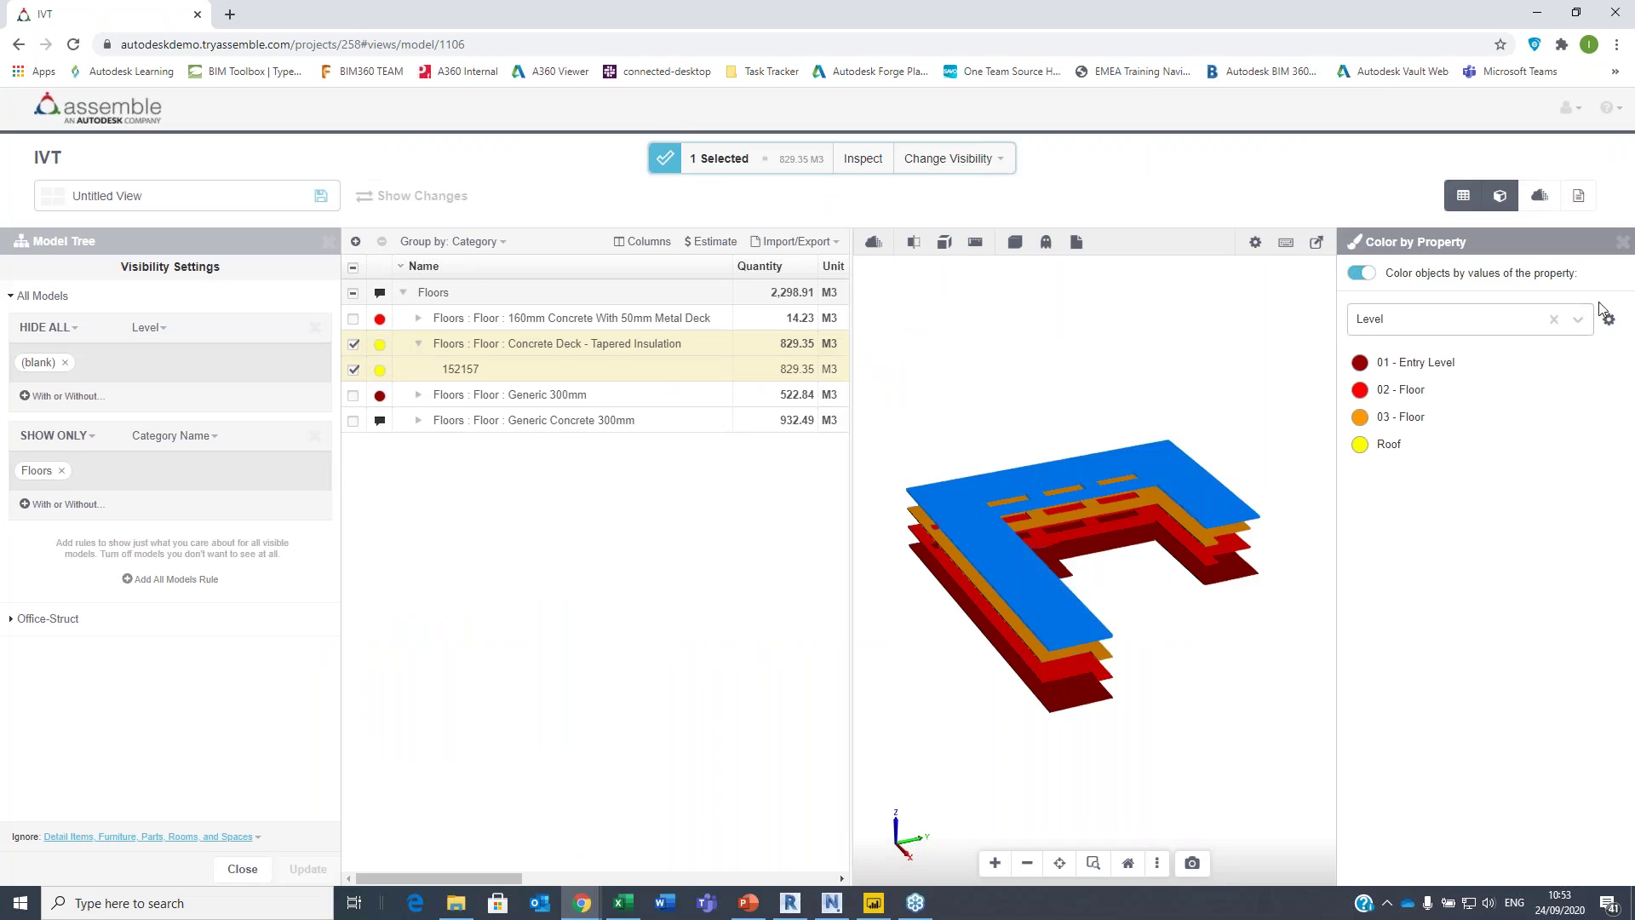
click(1625, 246)
click(1619, 263)
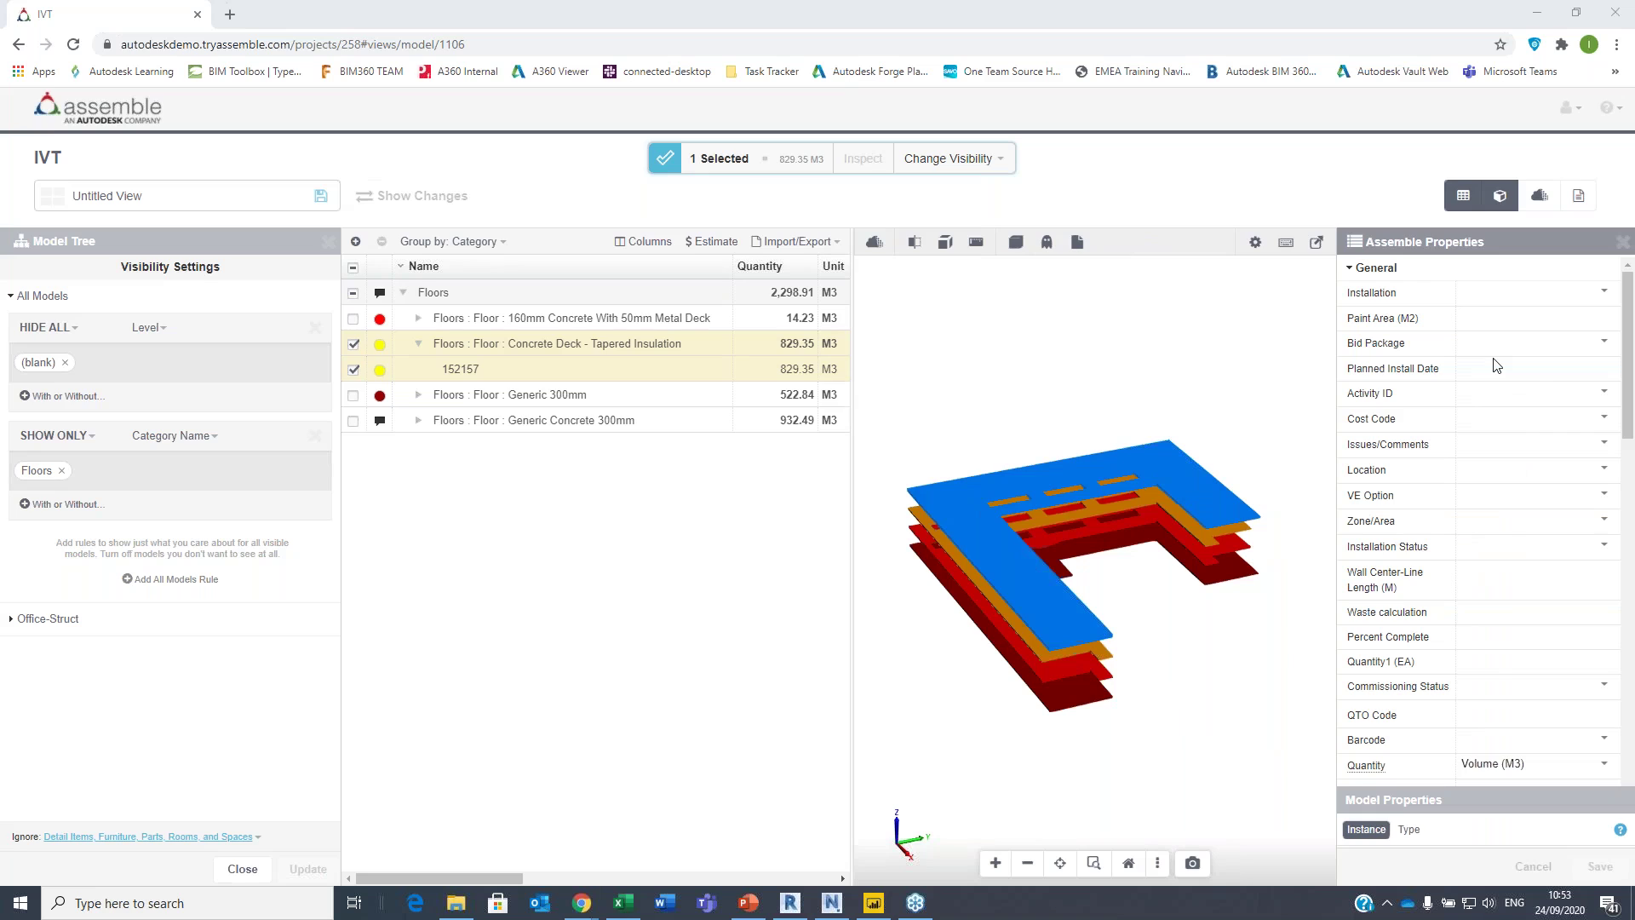
- Switch to assemble.xlsx in Excel and review the Assemble report connection of the AssembleConnection cell without changing it
click(623, 903)
click(550, 388)
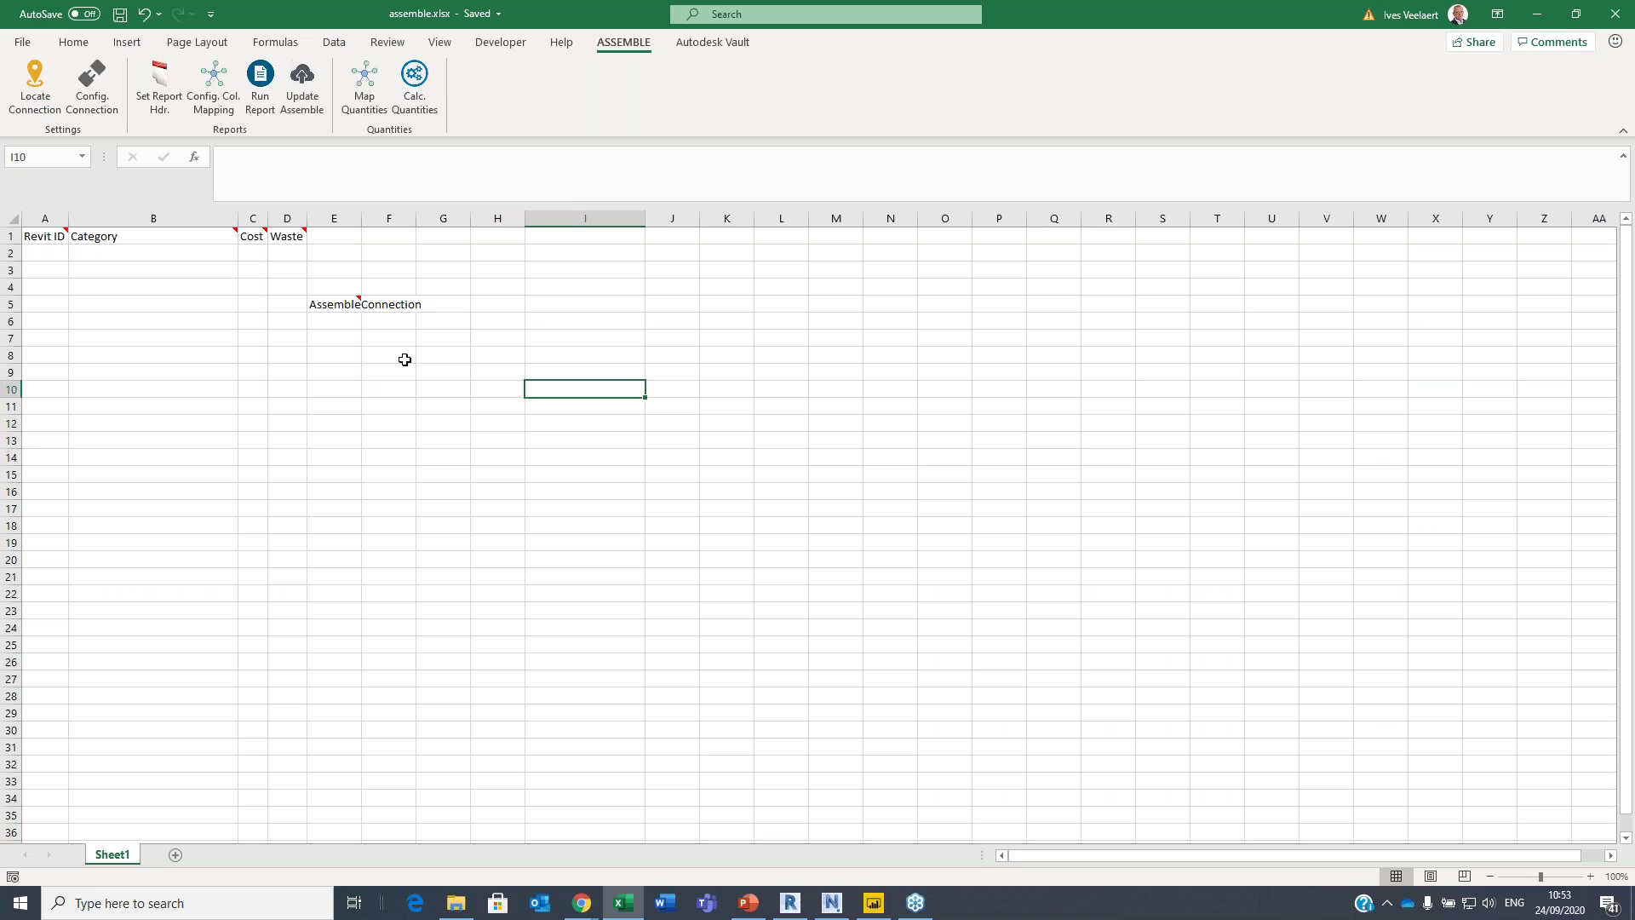
click(322, 304)
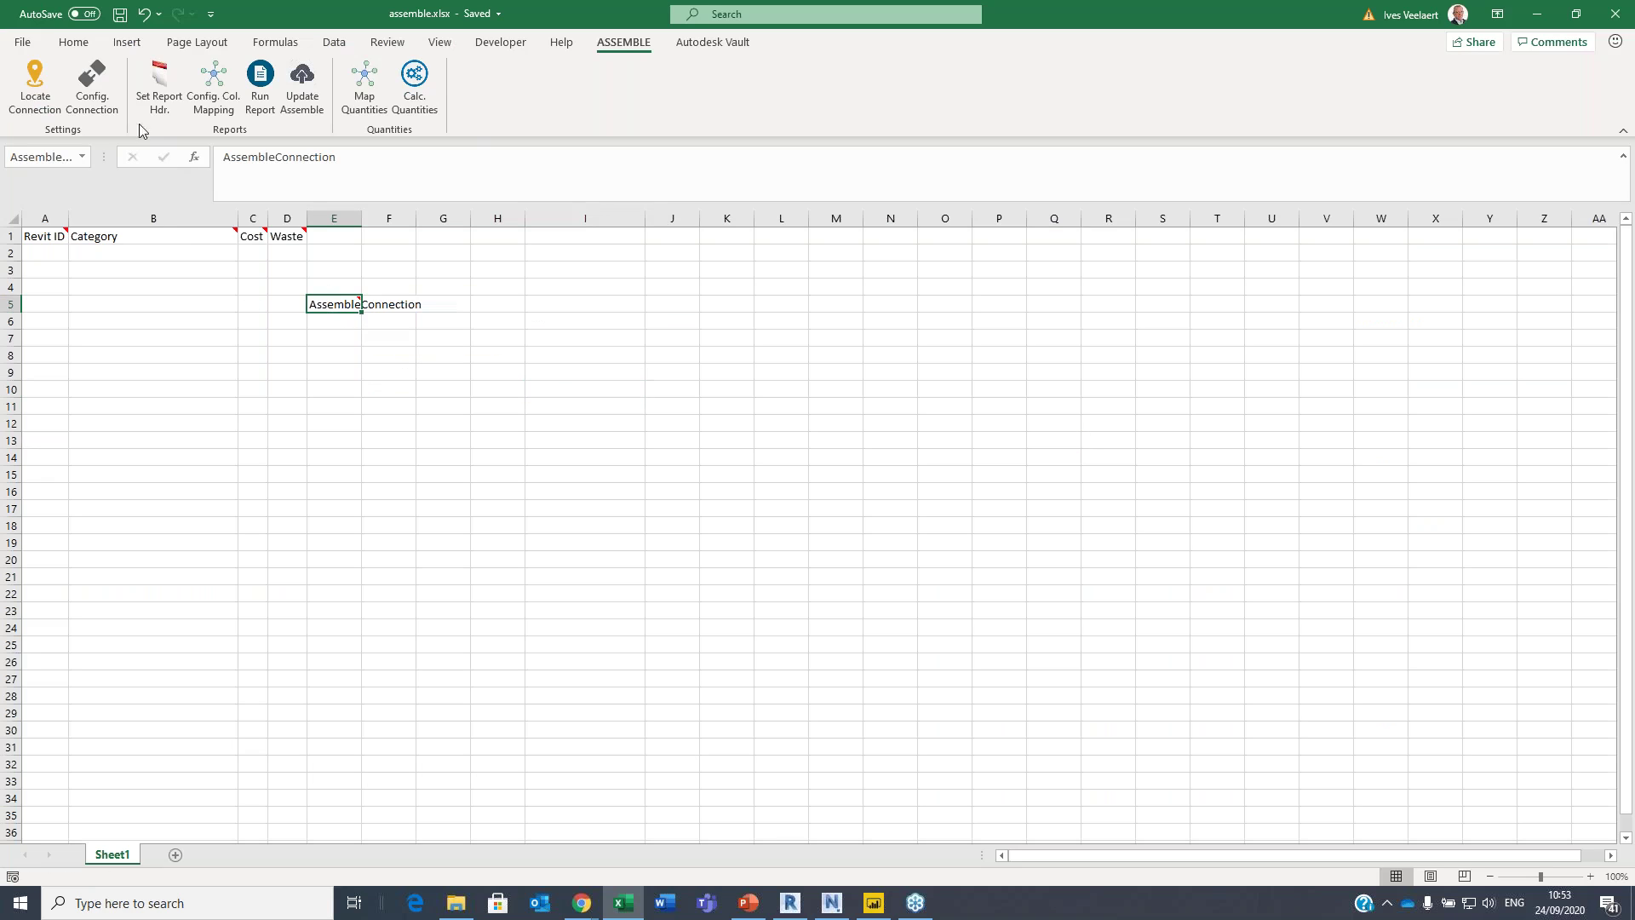
click(92, 90)
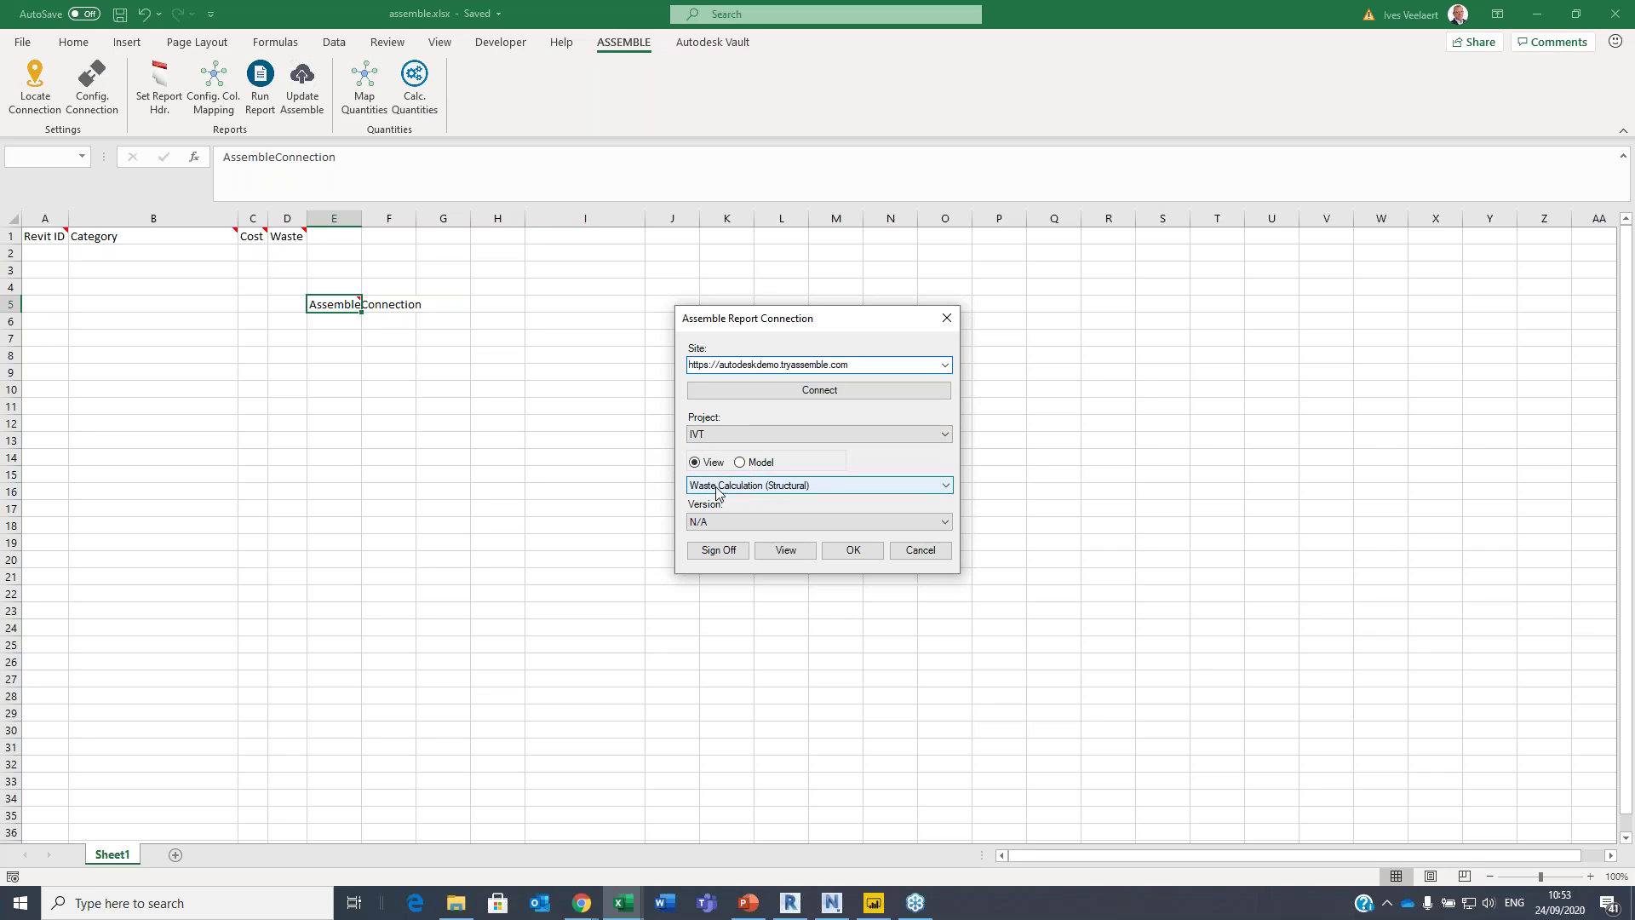
click(922, 554)
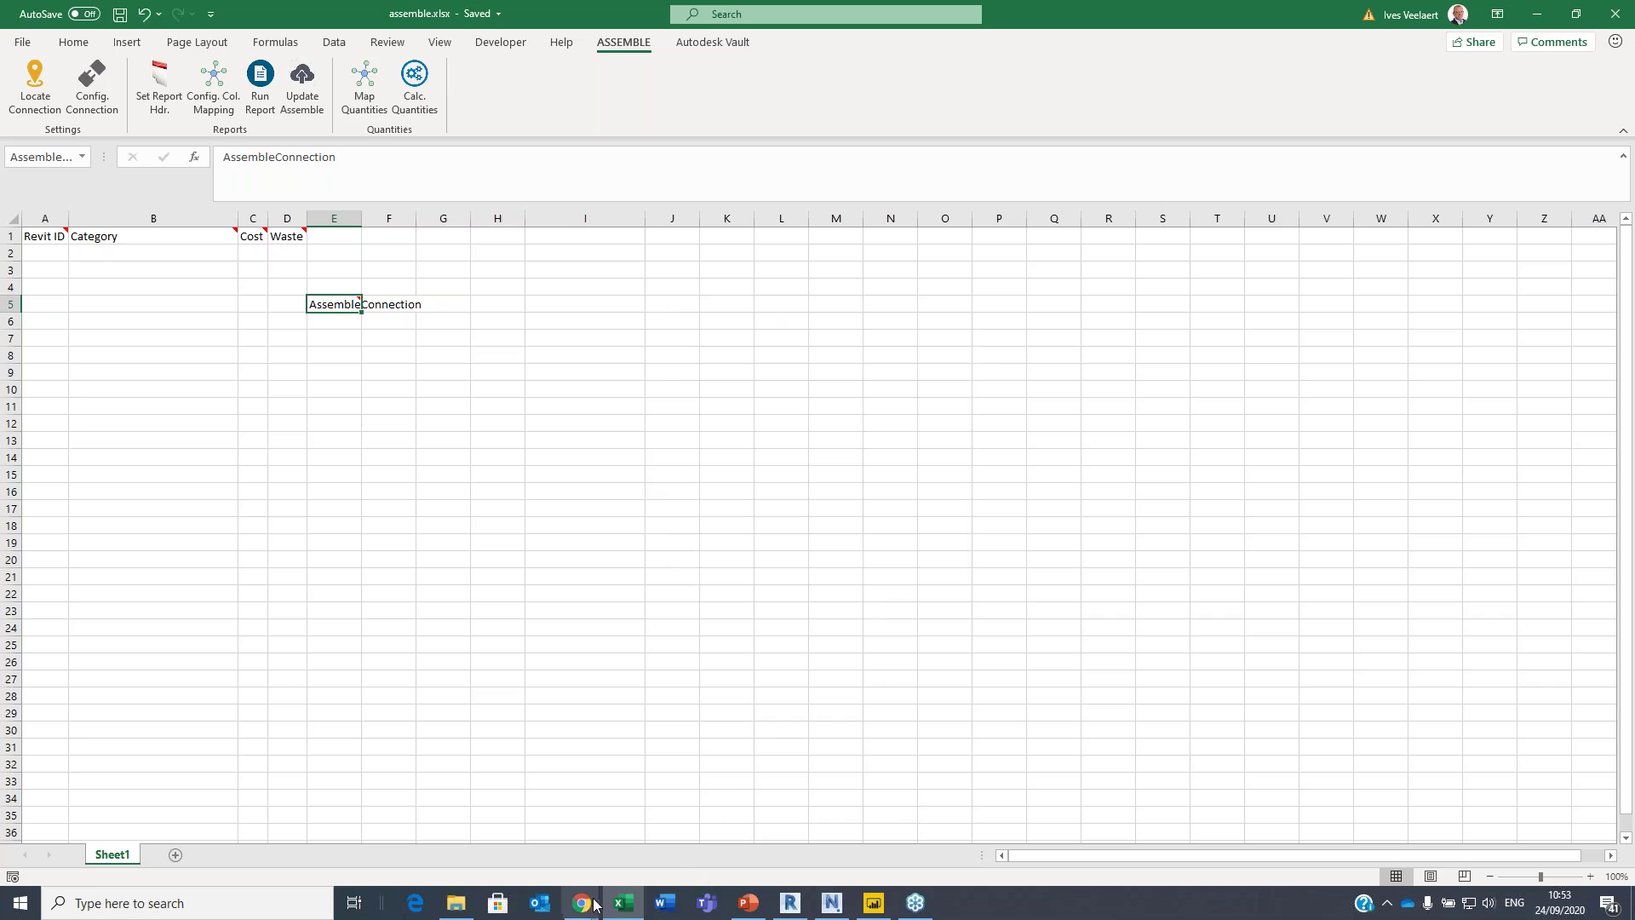
- Switch back to Assemble in Chrome and open the Waste Calculation (Structural) view, leaving the untitled view without saving
mouse_move(586, 910)
click(576, 834)
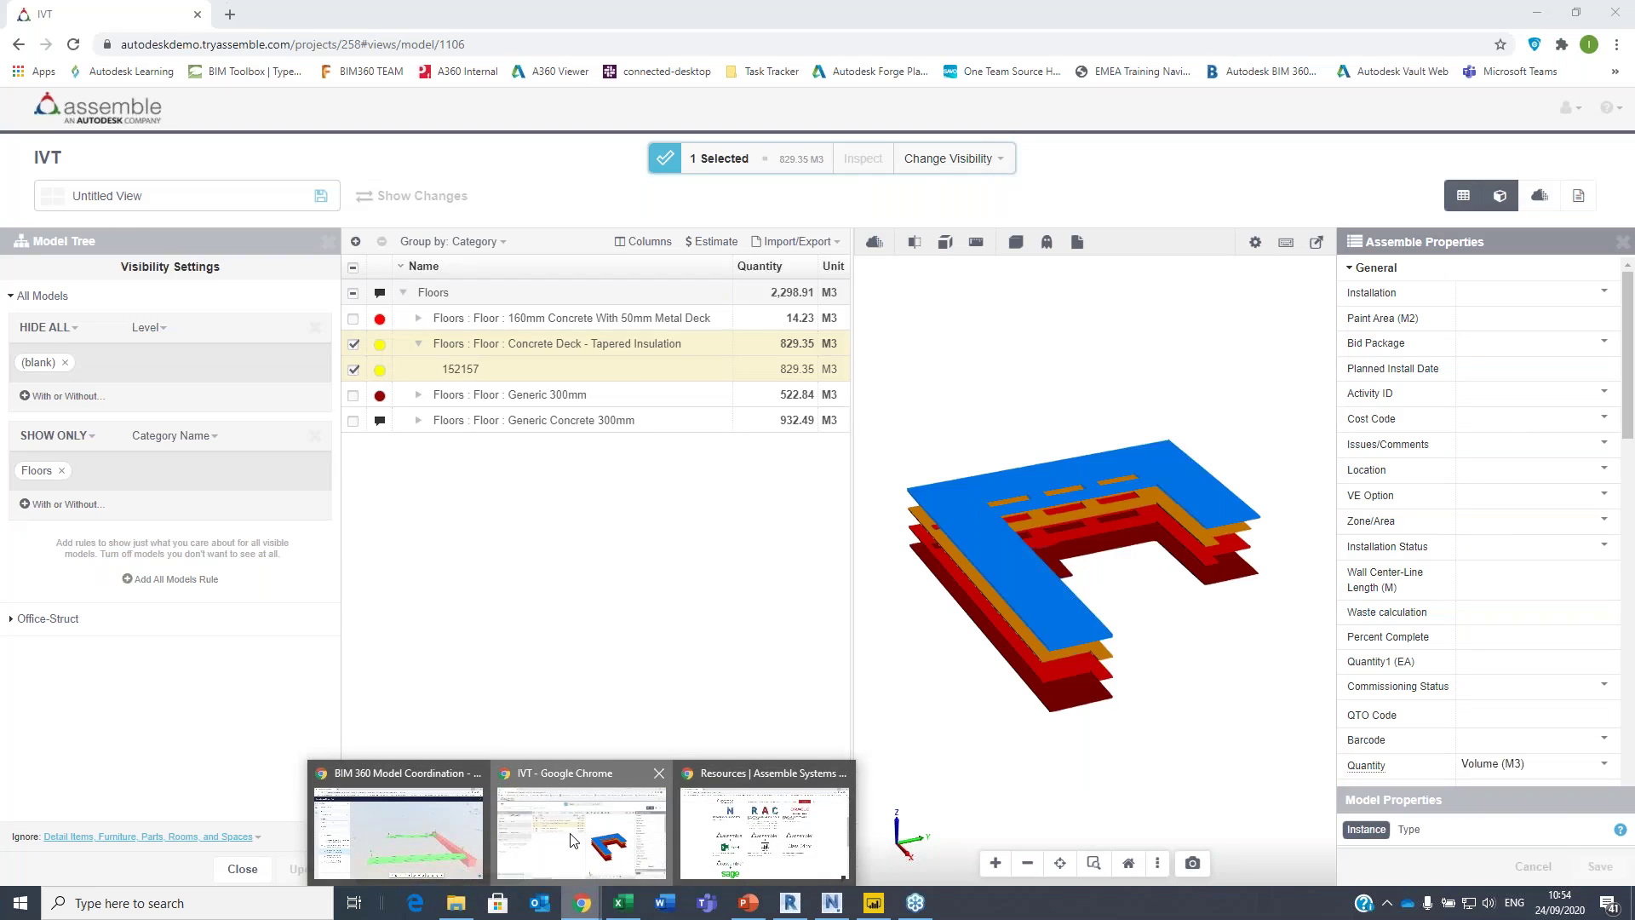
click(97, 197)
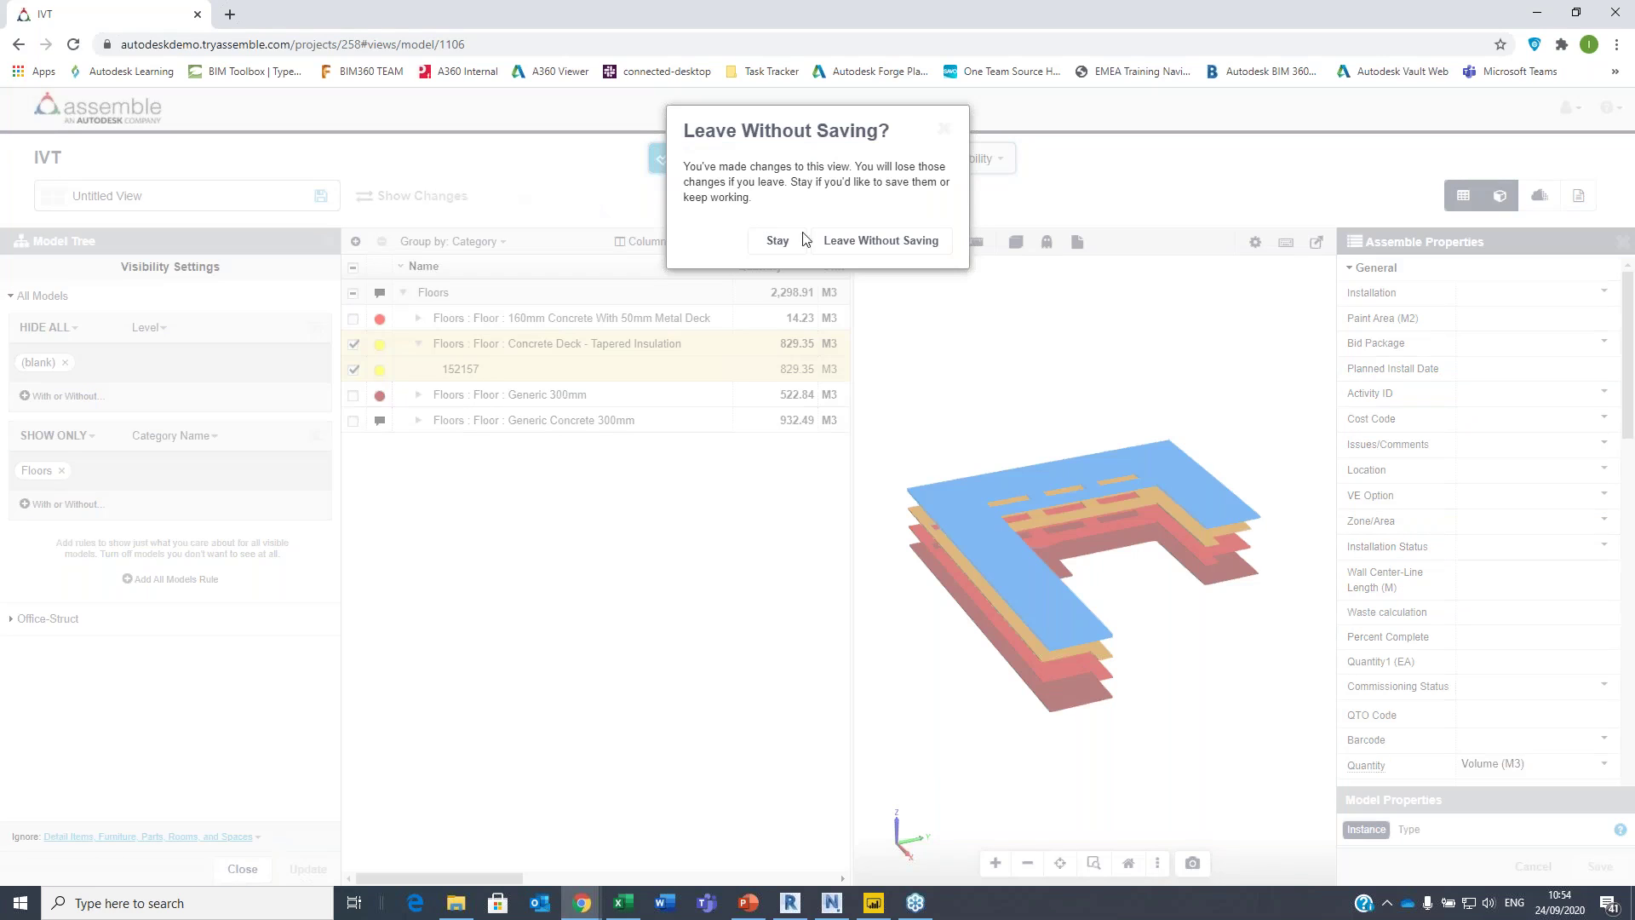
click(865, 242)
click(576, 721)
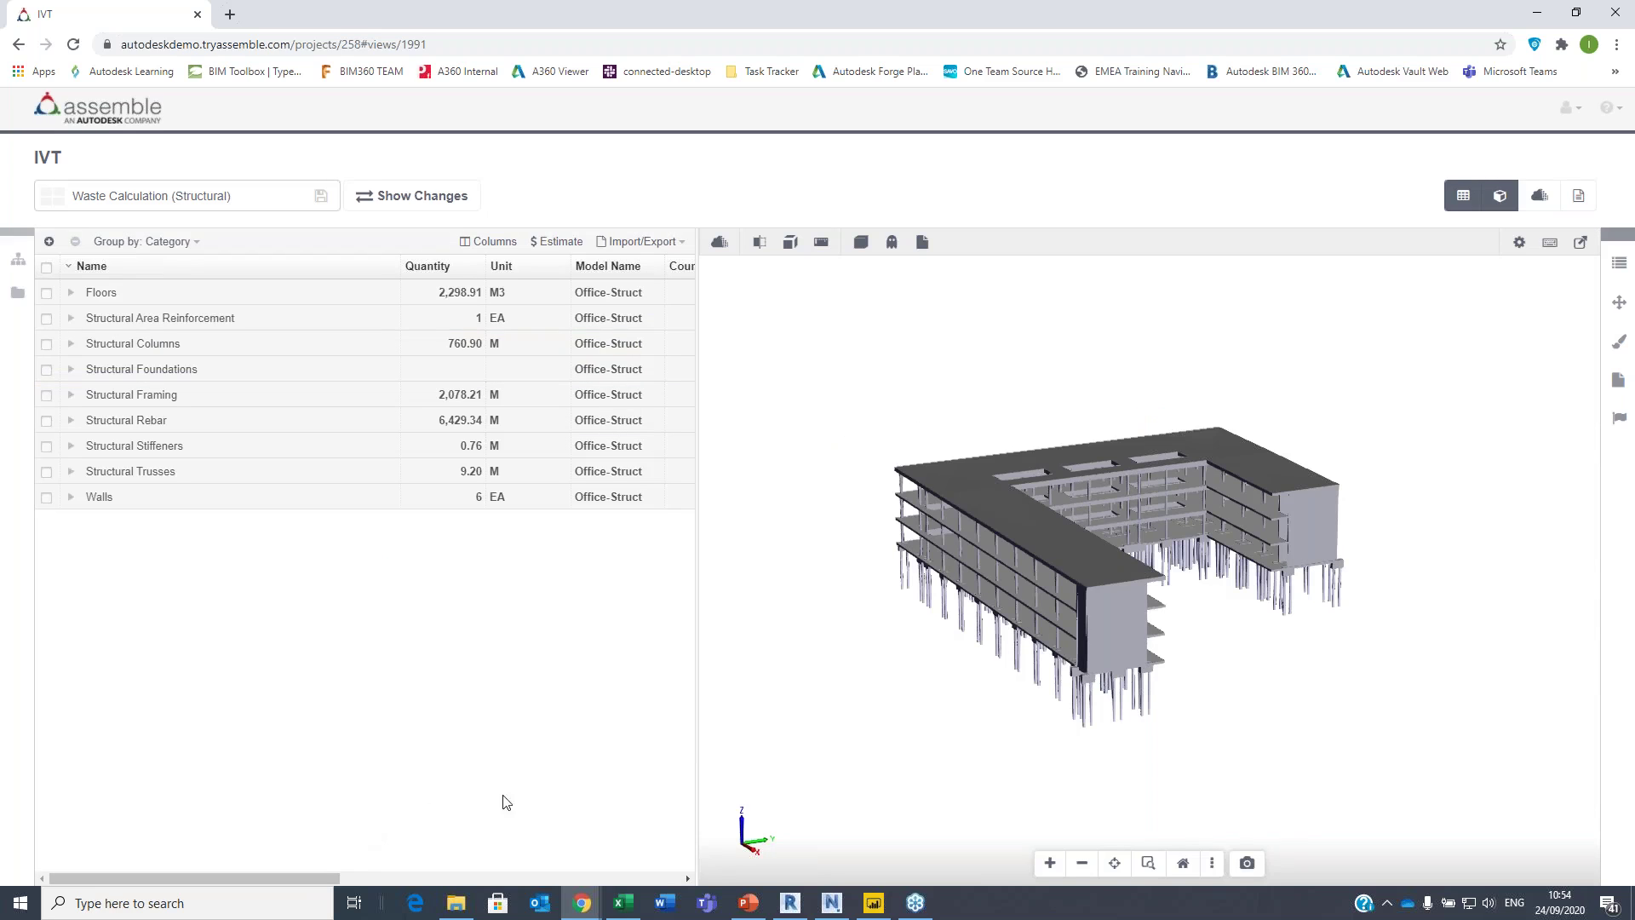
- Return to Excel and run the Assemble report to fill the Revit ID, Category and Cost columns
click(1538, 13)
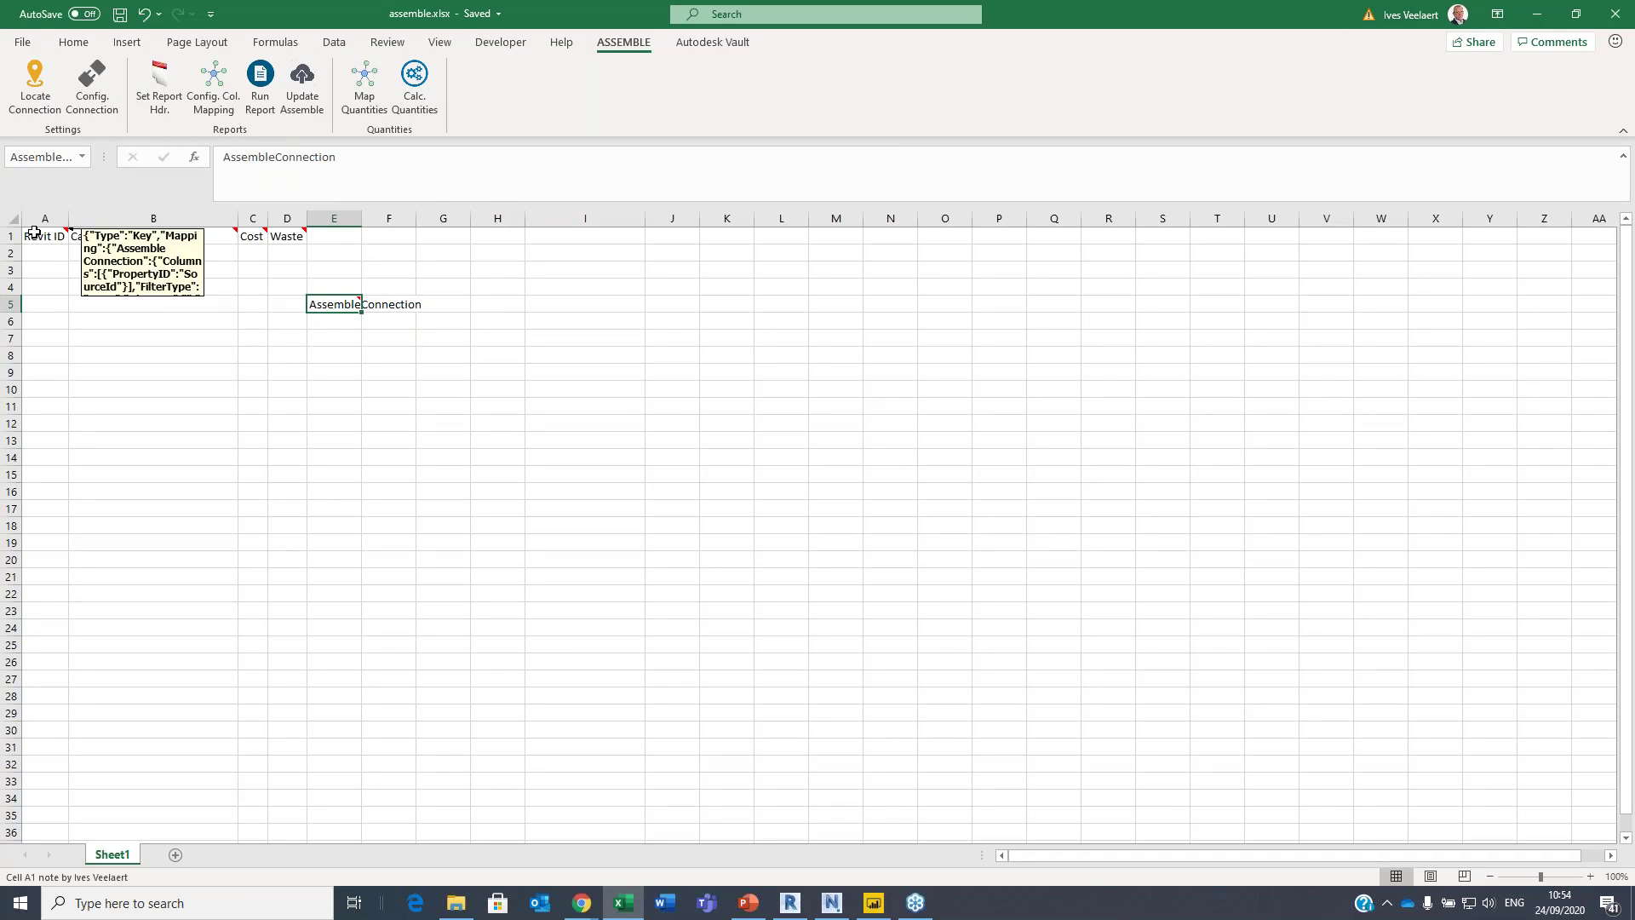
click(43, 271)
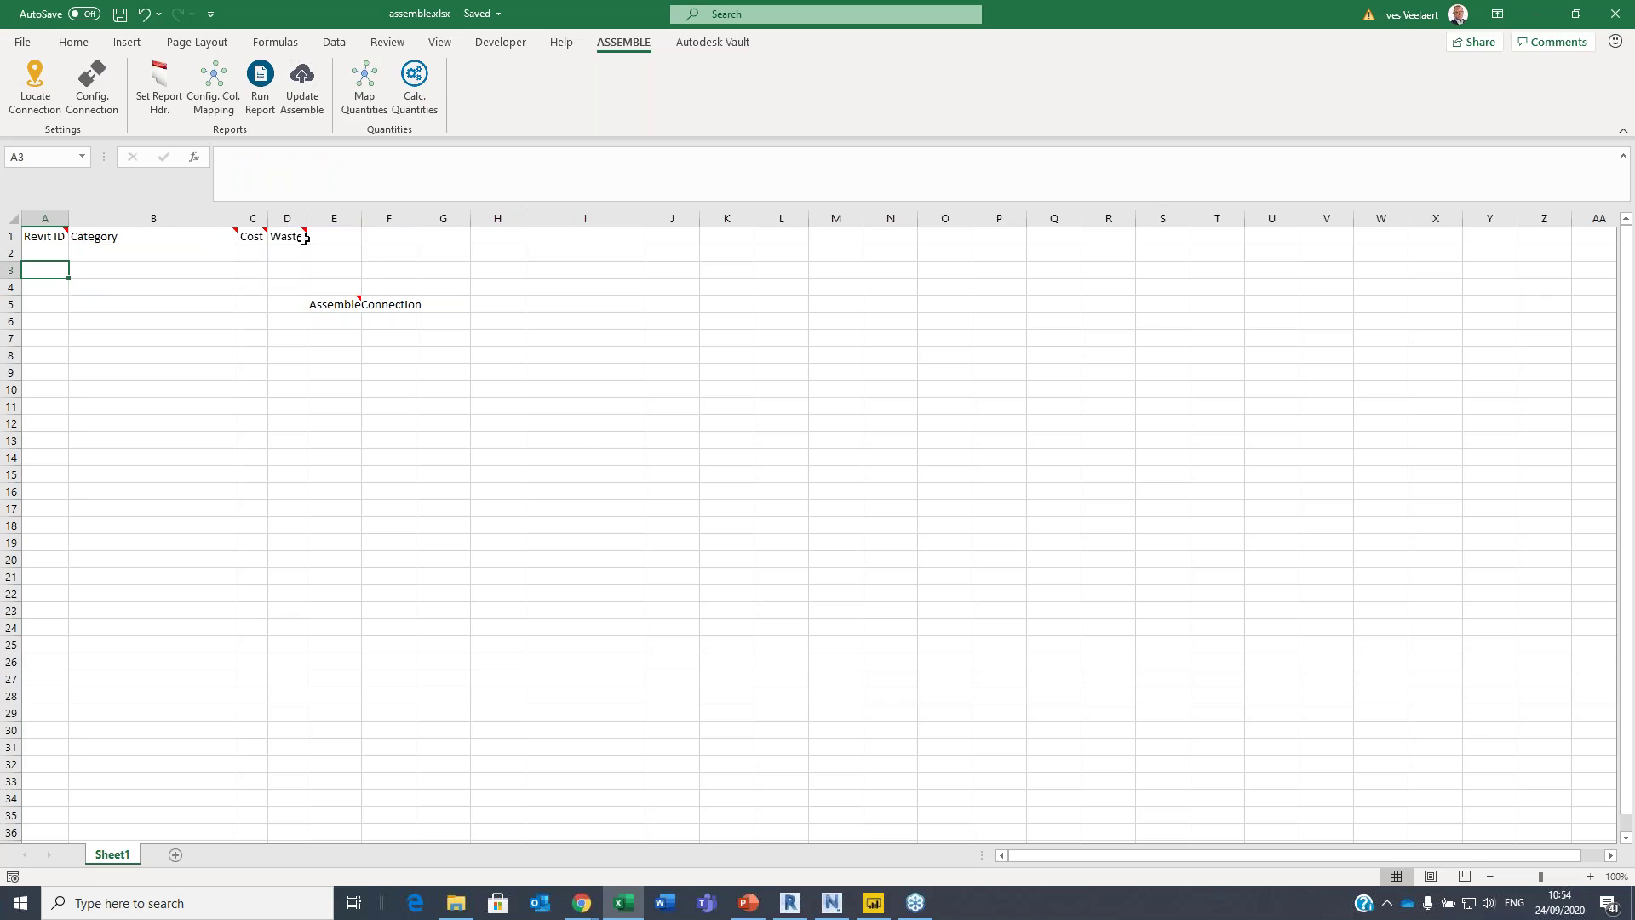
click(594, 434)
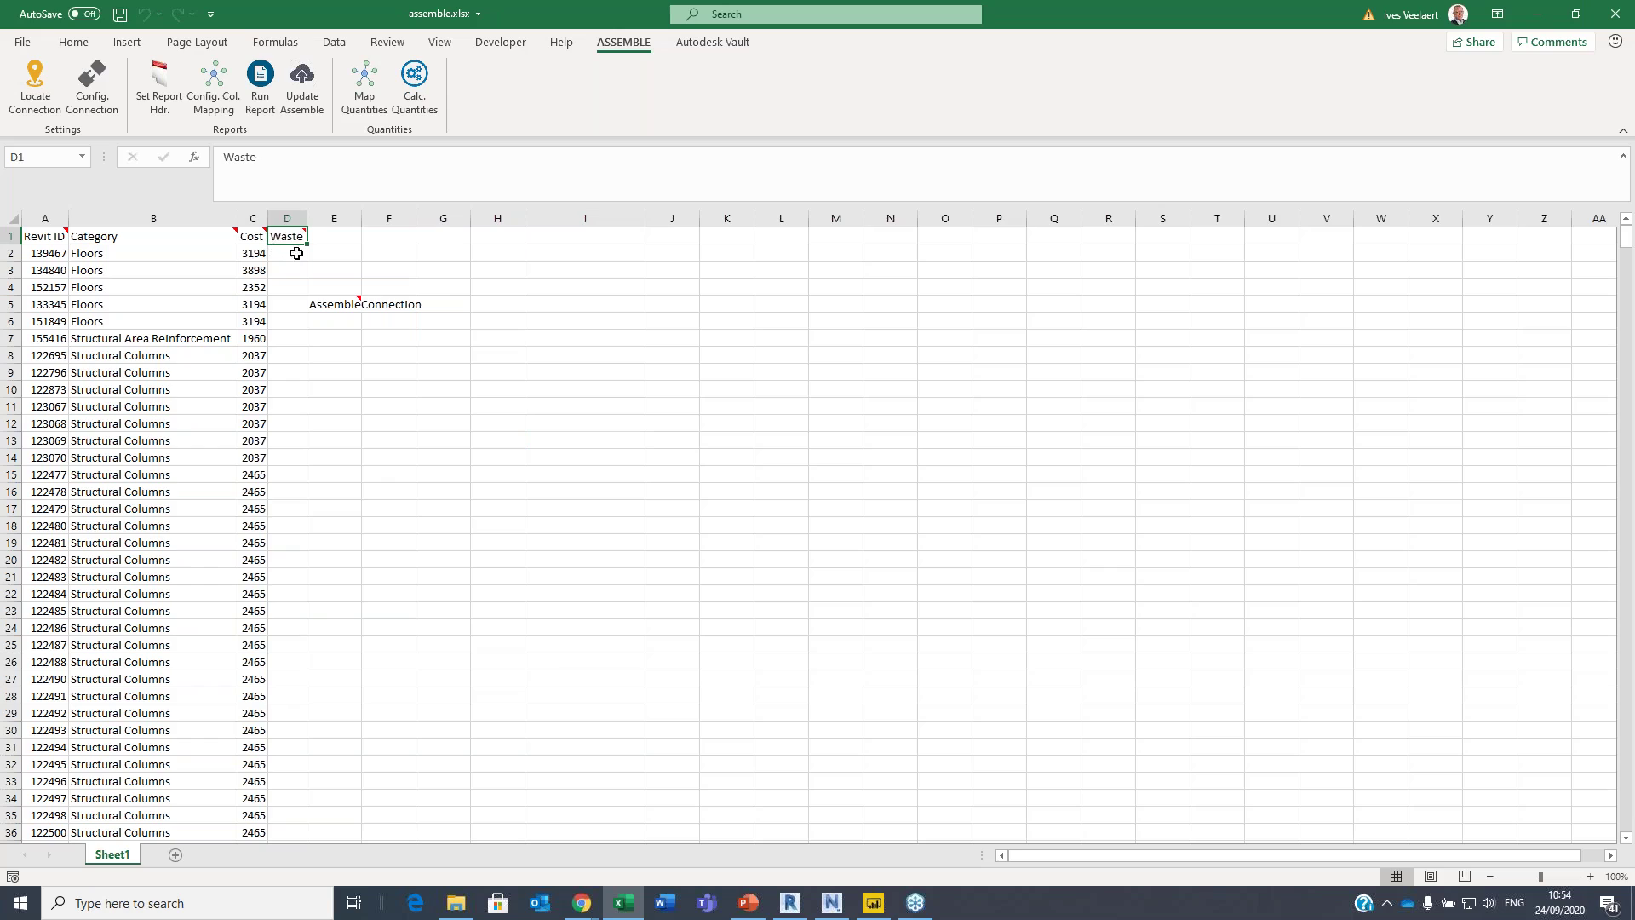
- Review the Waste column's mapping to the Waste calculation property, and enter the formula =0.1*C2 in cell D2
click(219, 91)
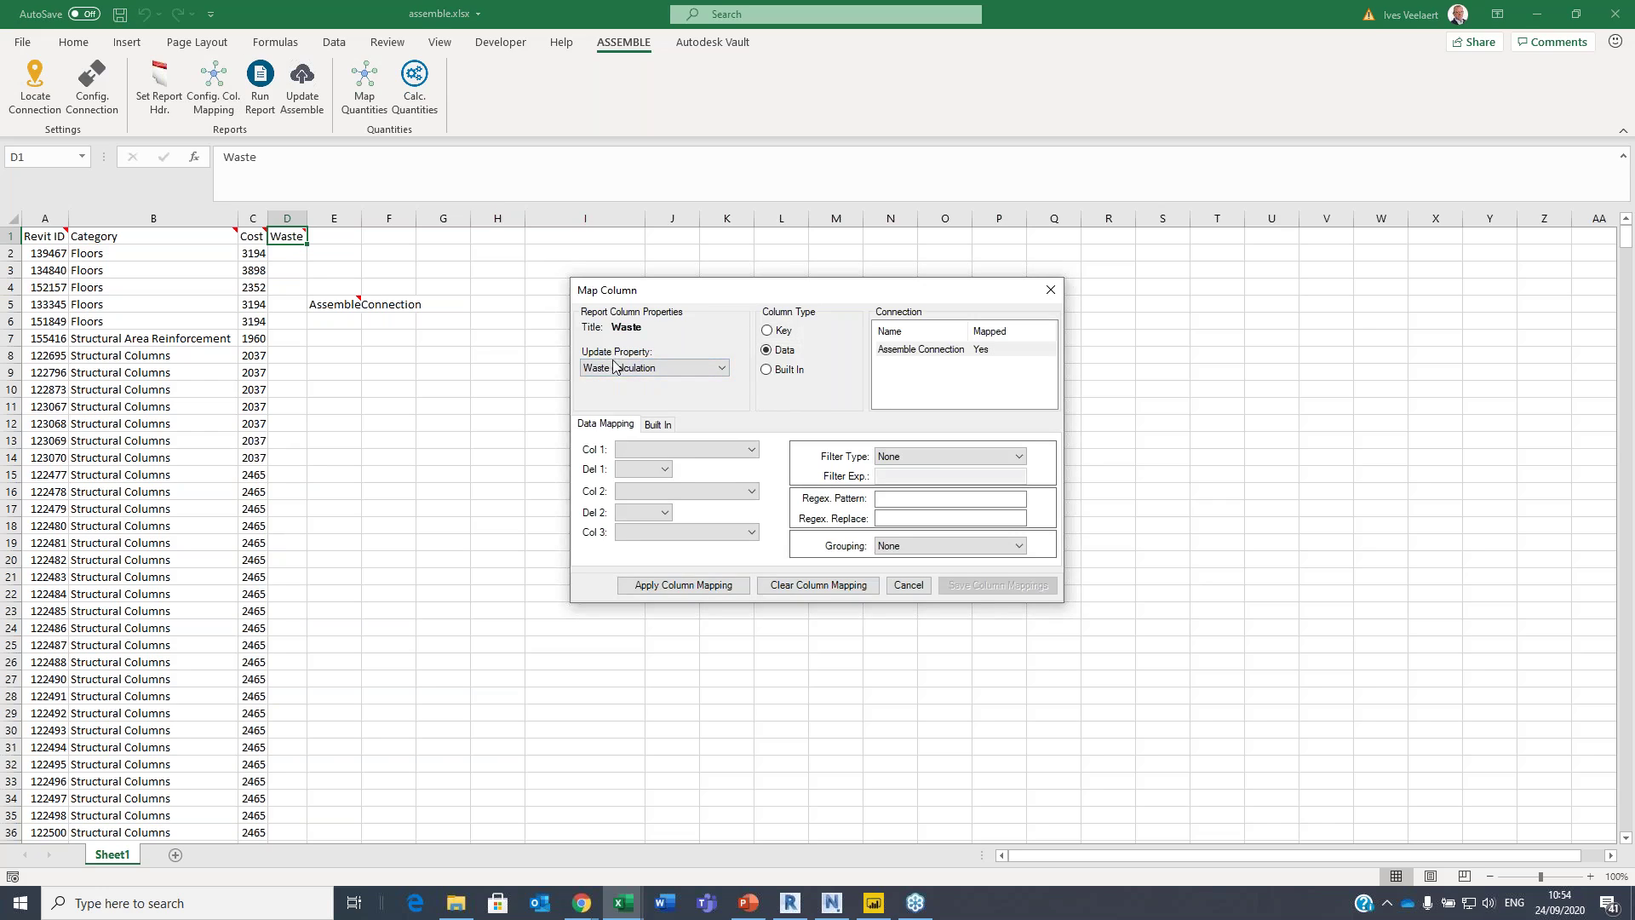
click(907, 586)
click(284, 251)
click(381, 176)
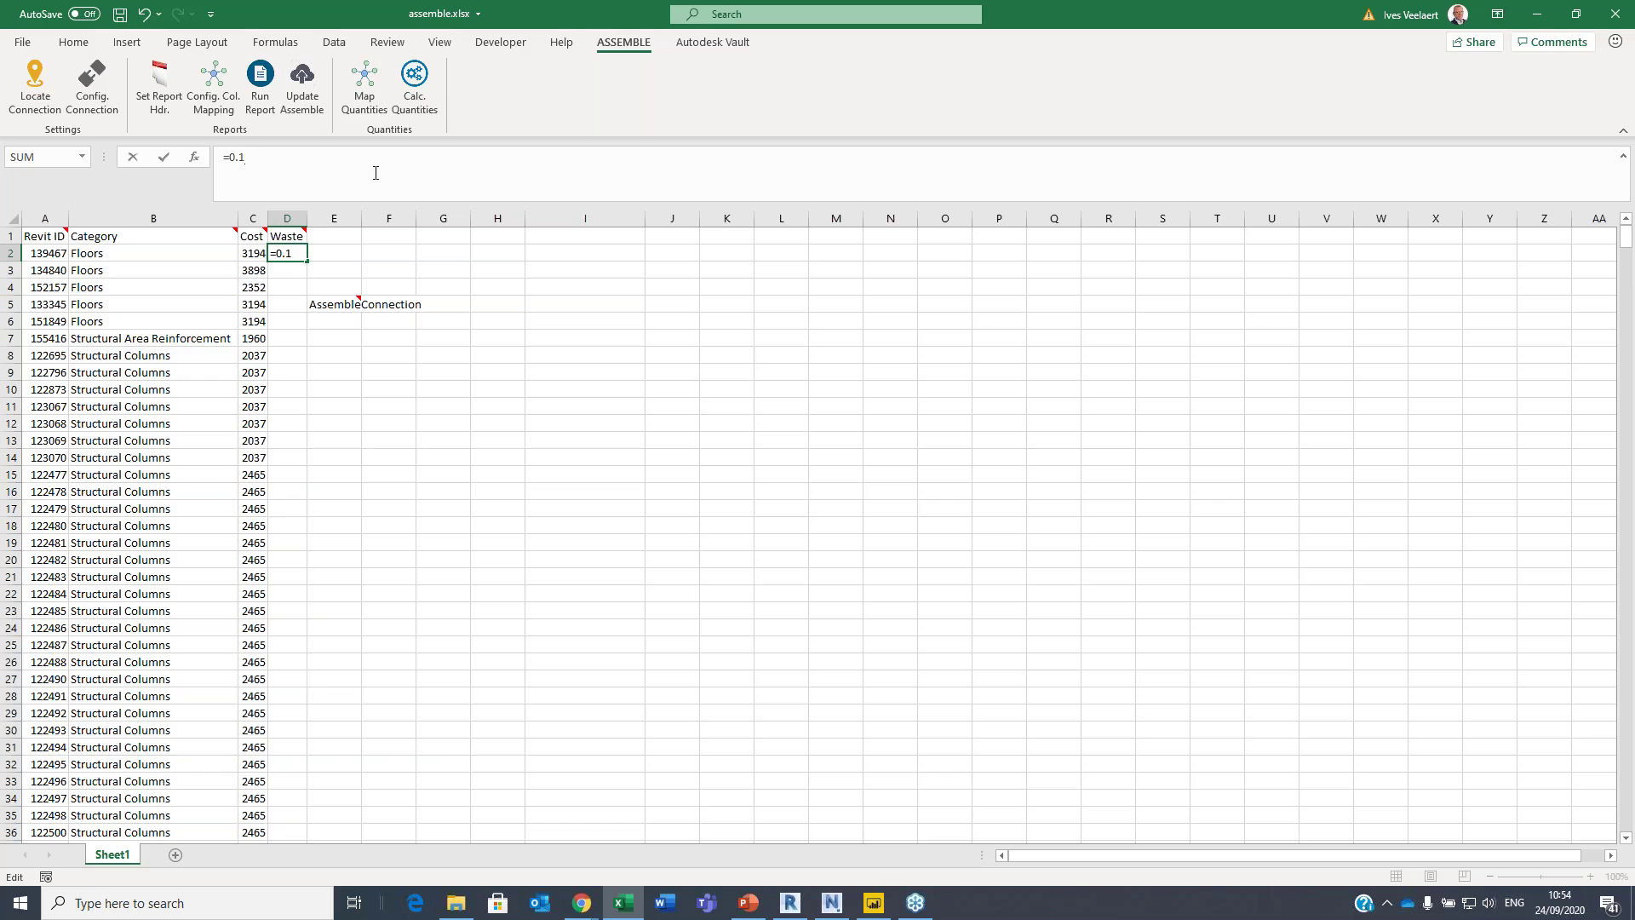
text(=0.1*)
click(245, 253)
key(Return)
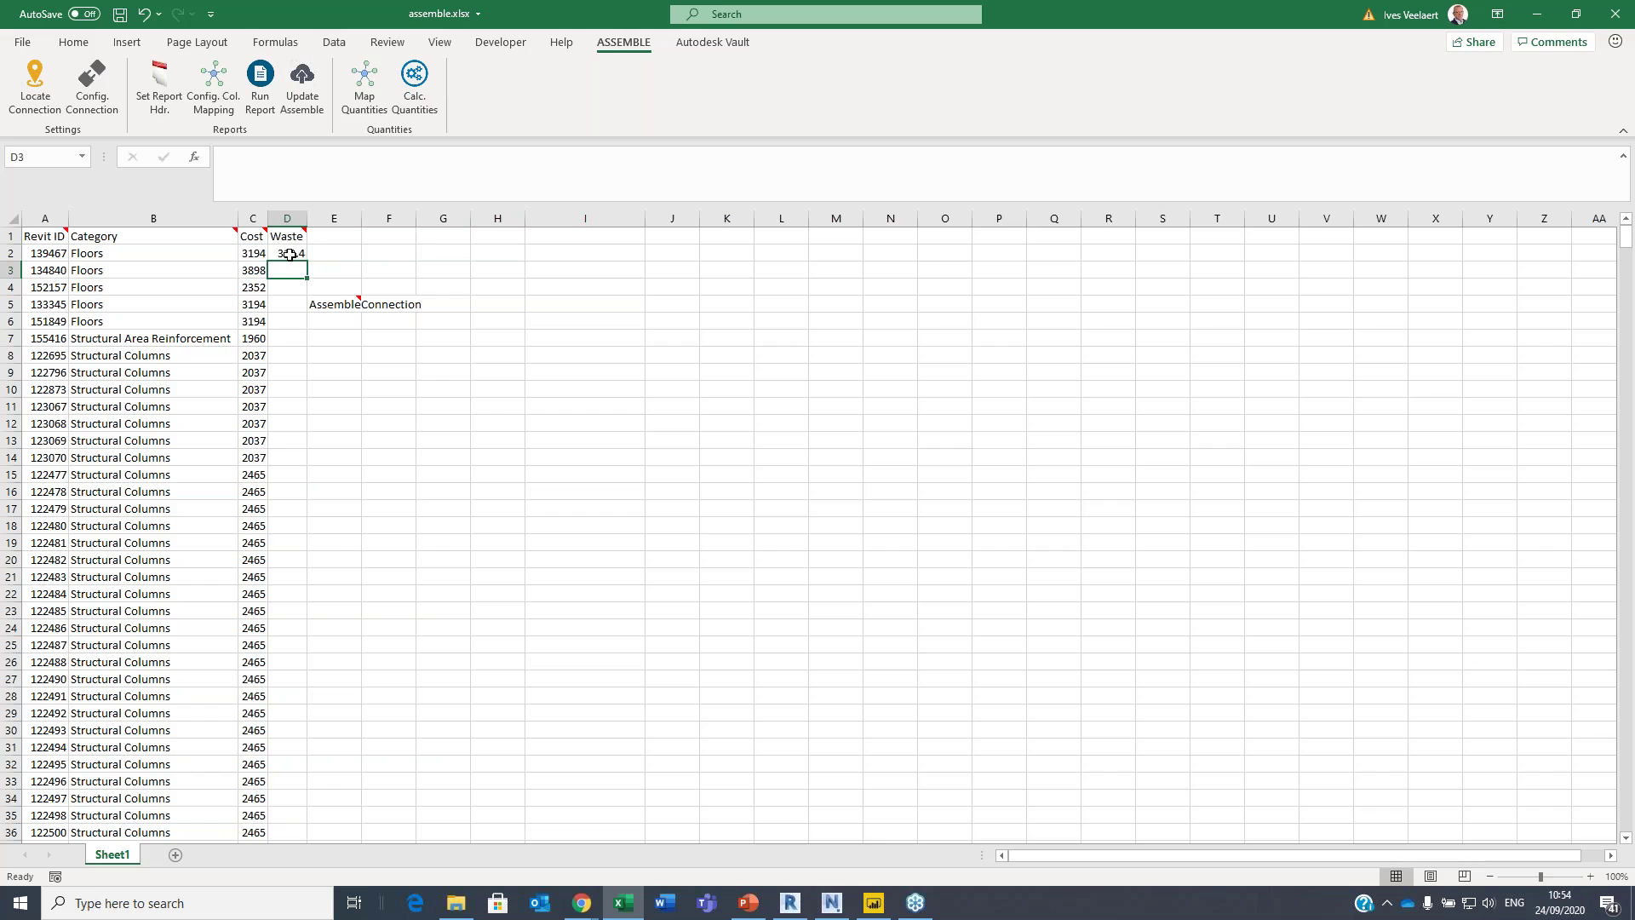
- Copy the waste formula from D2 down the Waste column to the last data row, 925
click(289, 253)
key(ctrl+c)
key(Left)
key(ctrl+Down)
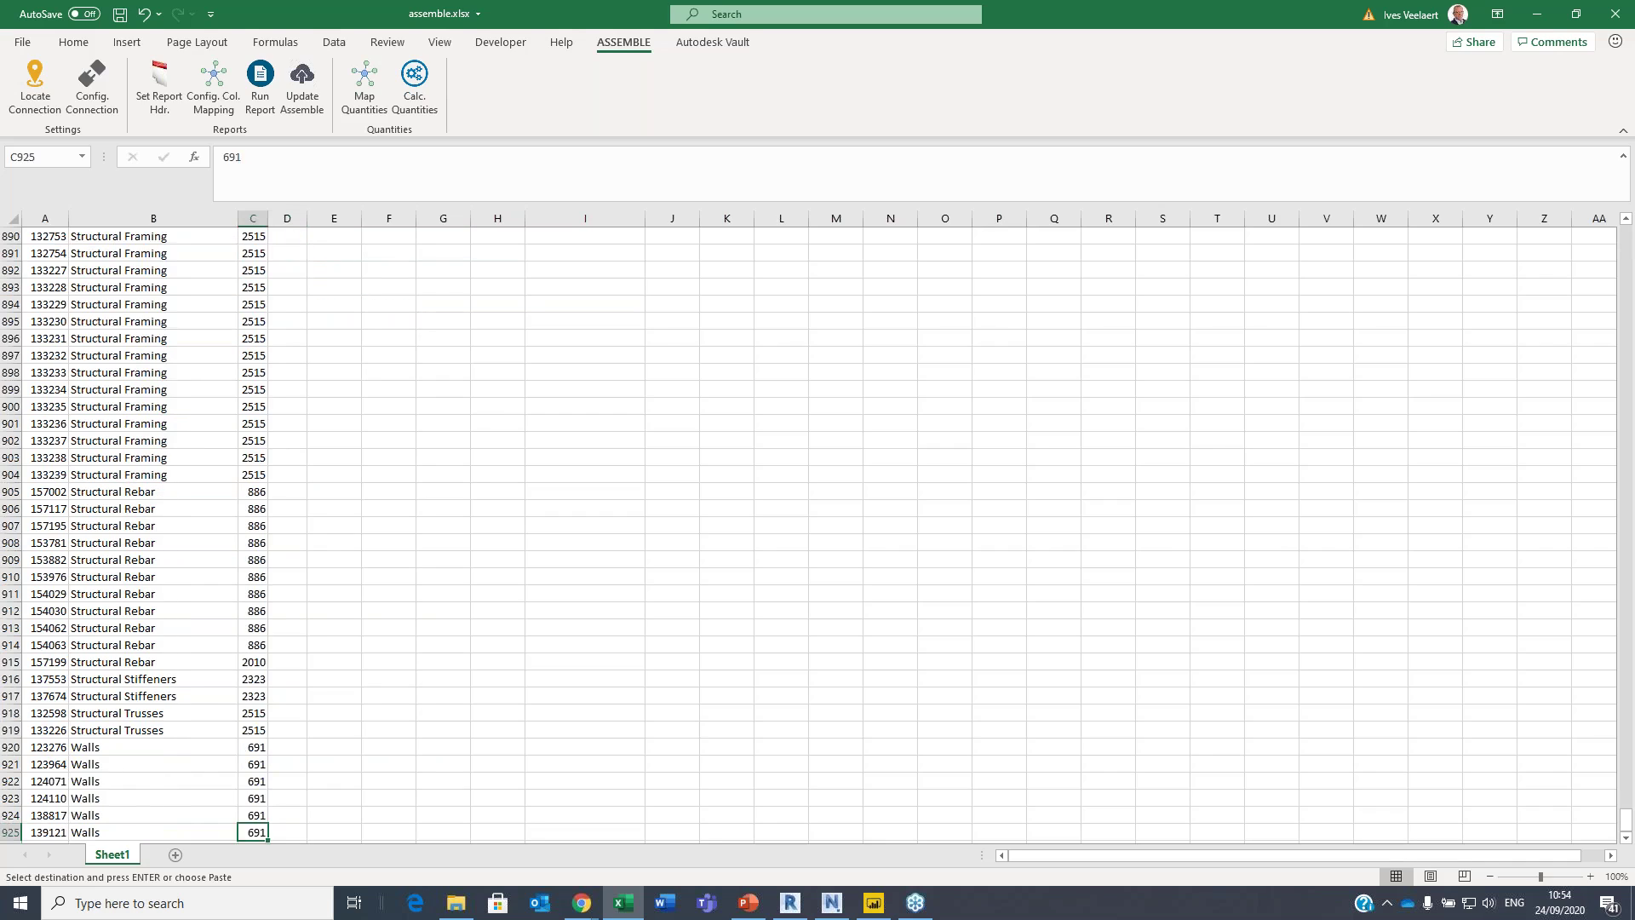
key(Right)
key(ctrl+shift+Up)
key(Return)
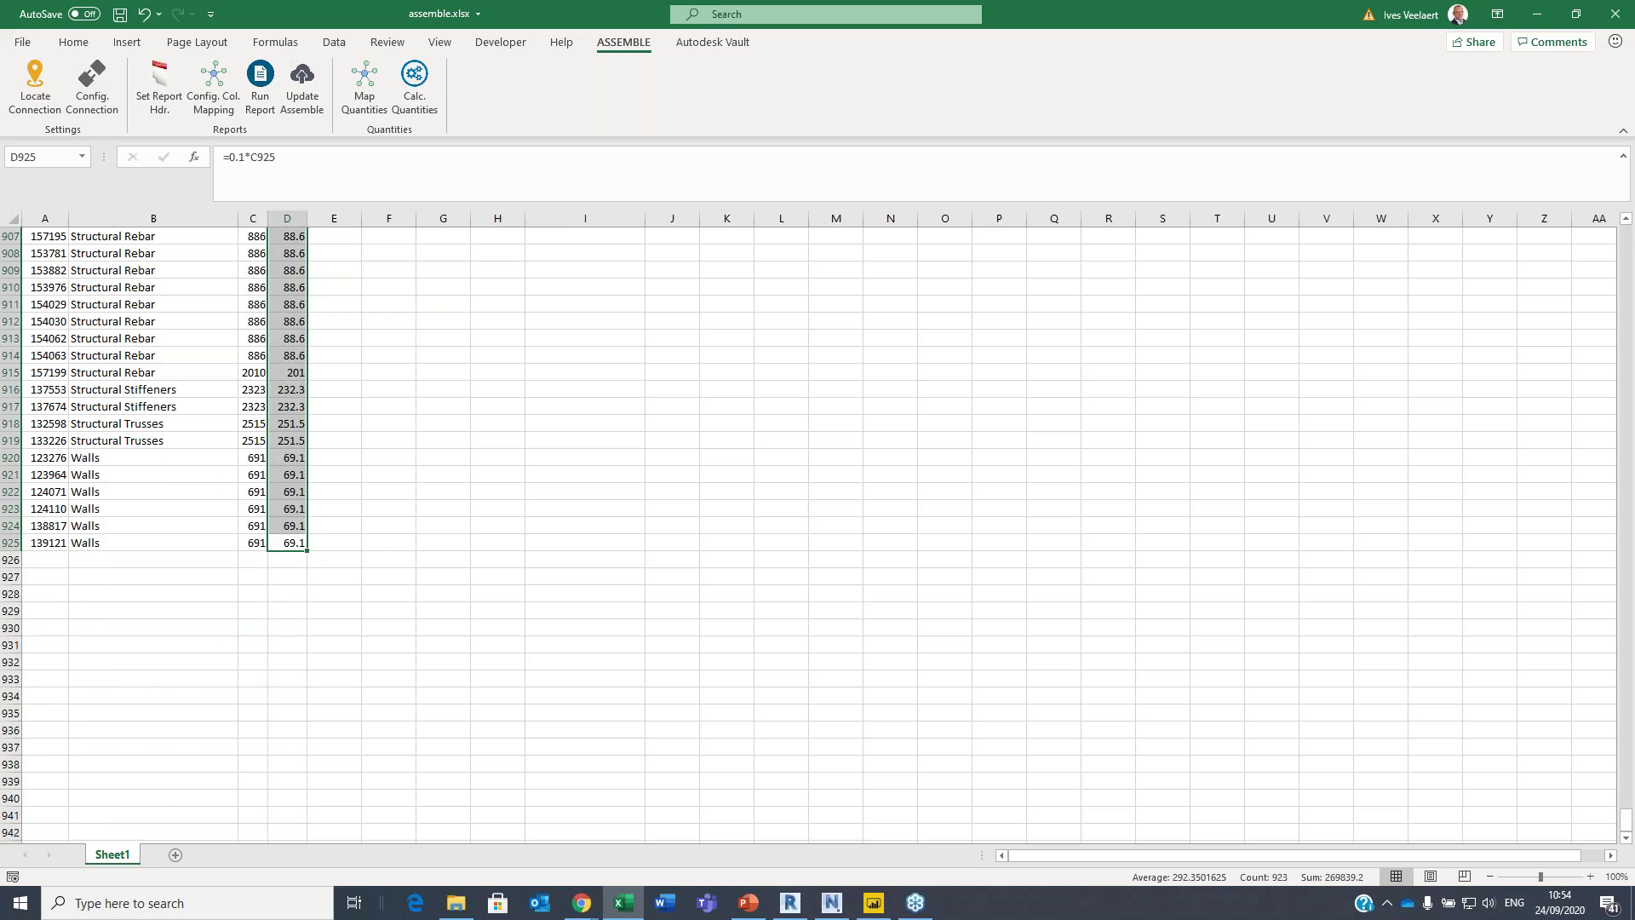
click(590, 473)
scroll(315, 511, up, 1)
click(311, 488)
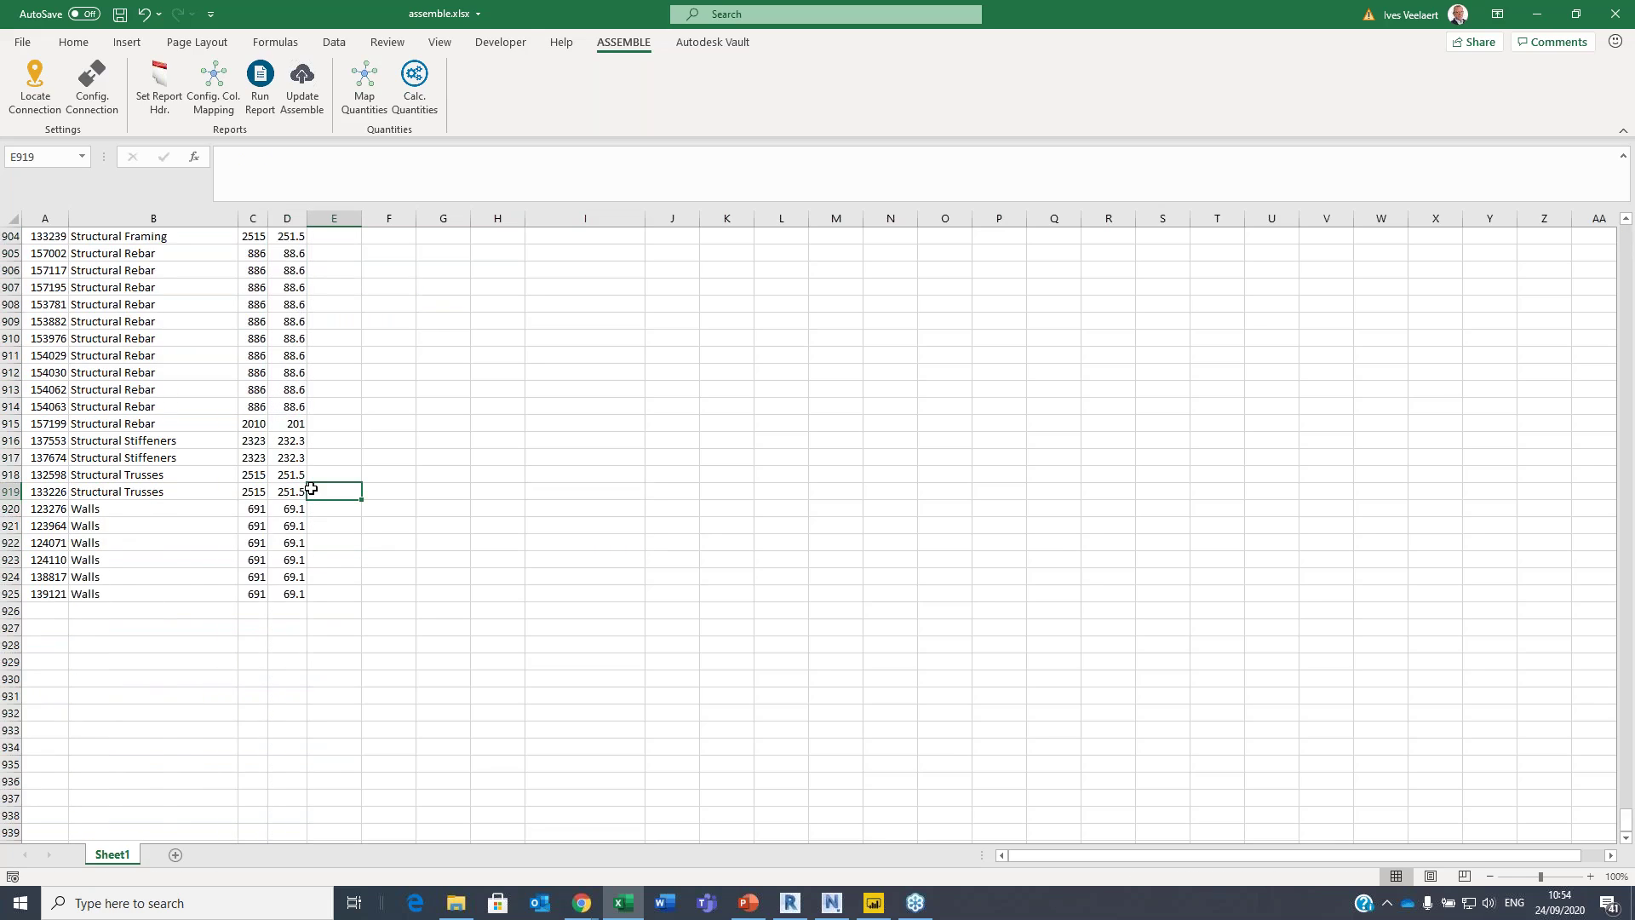
- Update Assemble with the spreadsheet's waste values, continuing past the update warning
key(ctrl+Up)
click(302, 85)
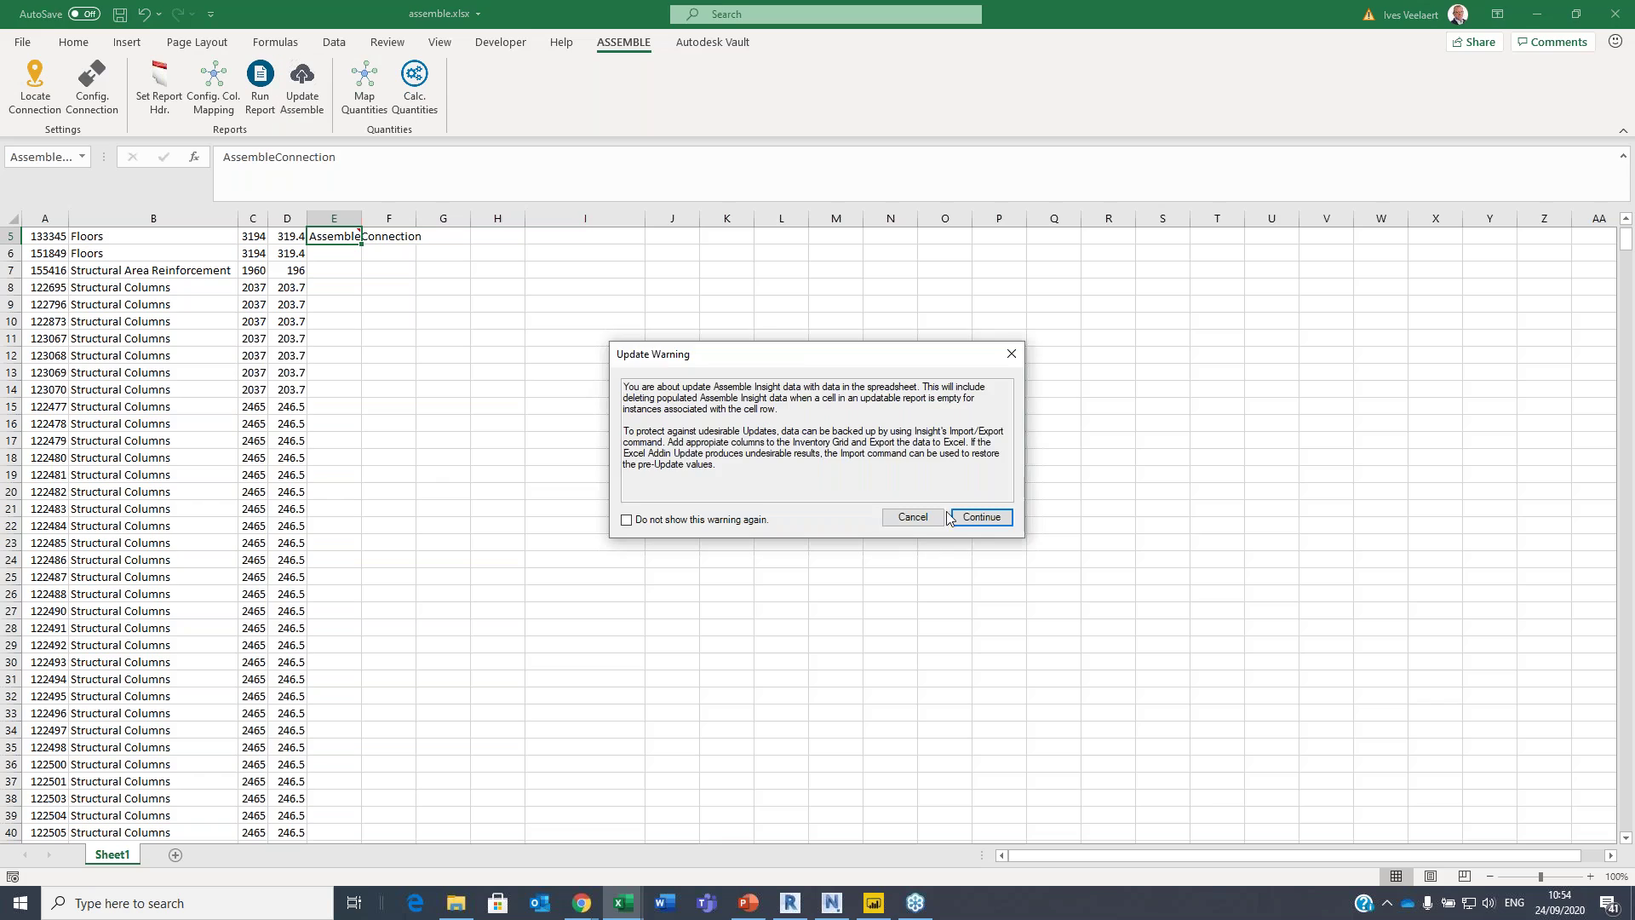
click(978, 518)
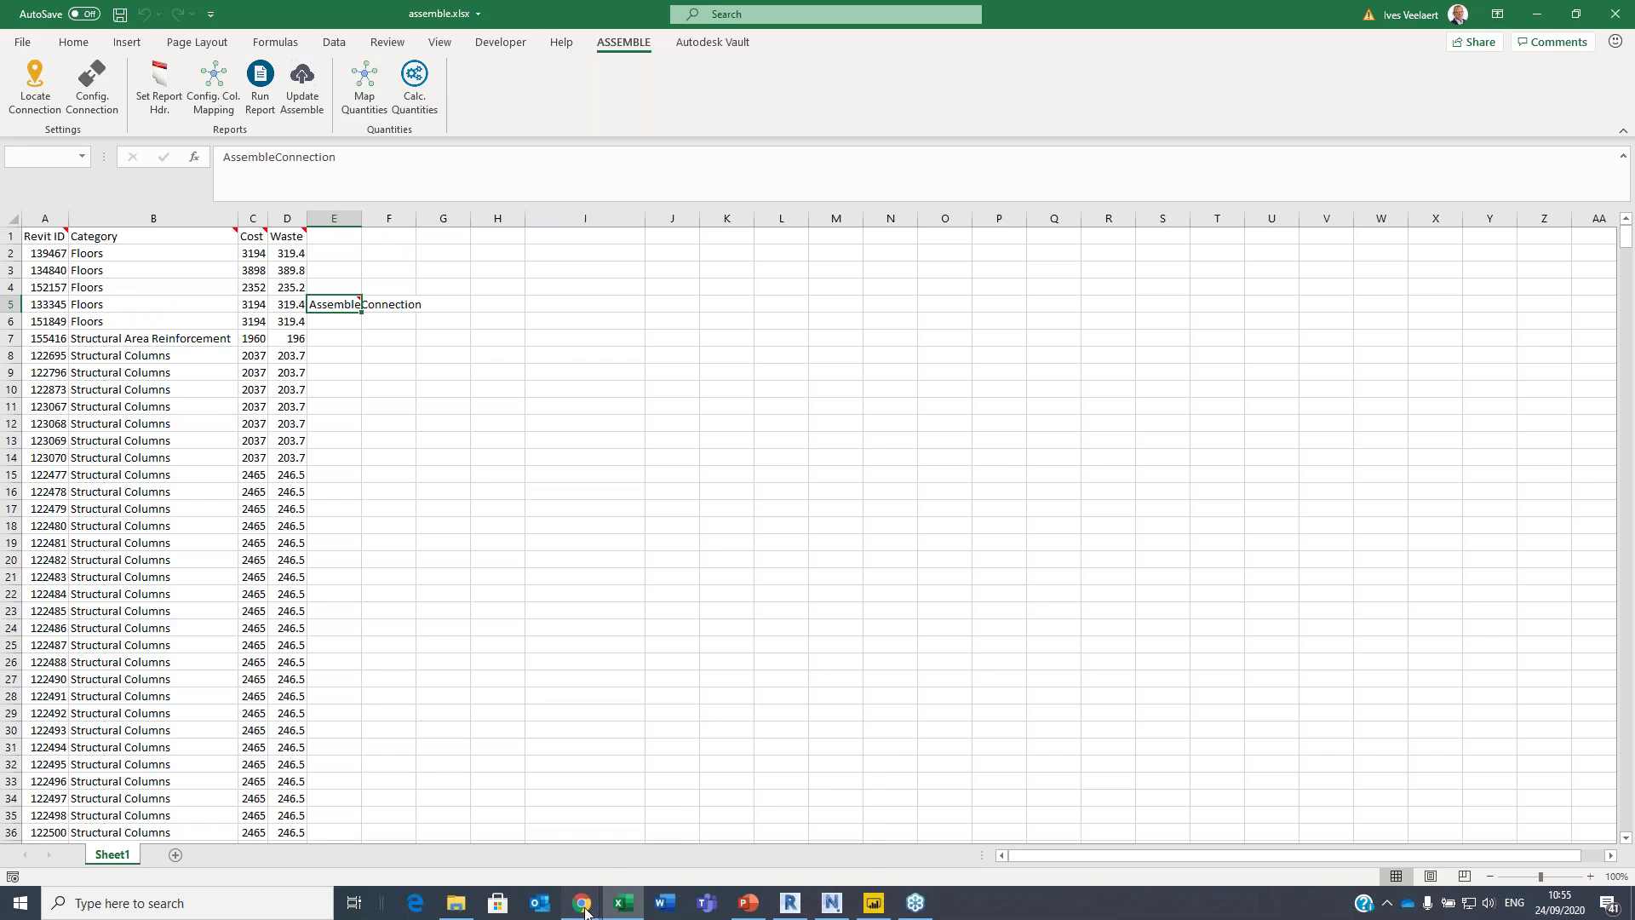
- Switch to Assemble in Chrome and reload the Waste Calculation (Structural) view
mouse_move(582, 903)
click(610, 817)
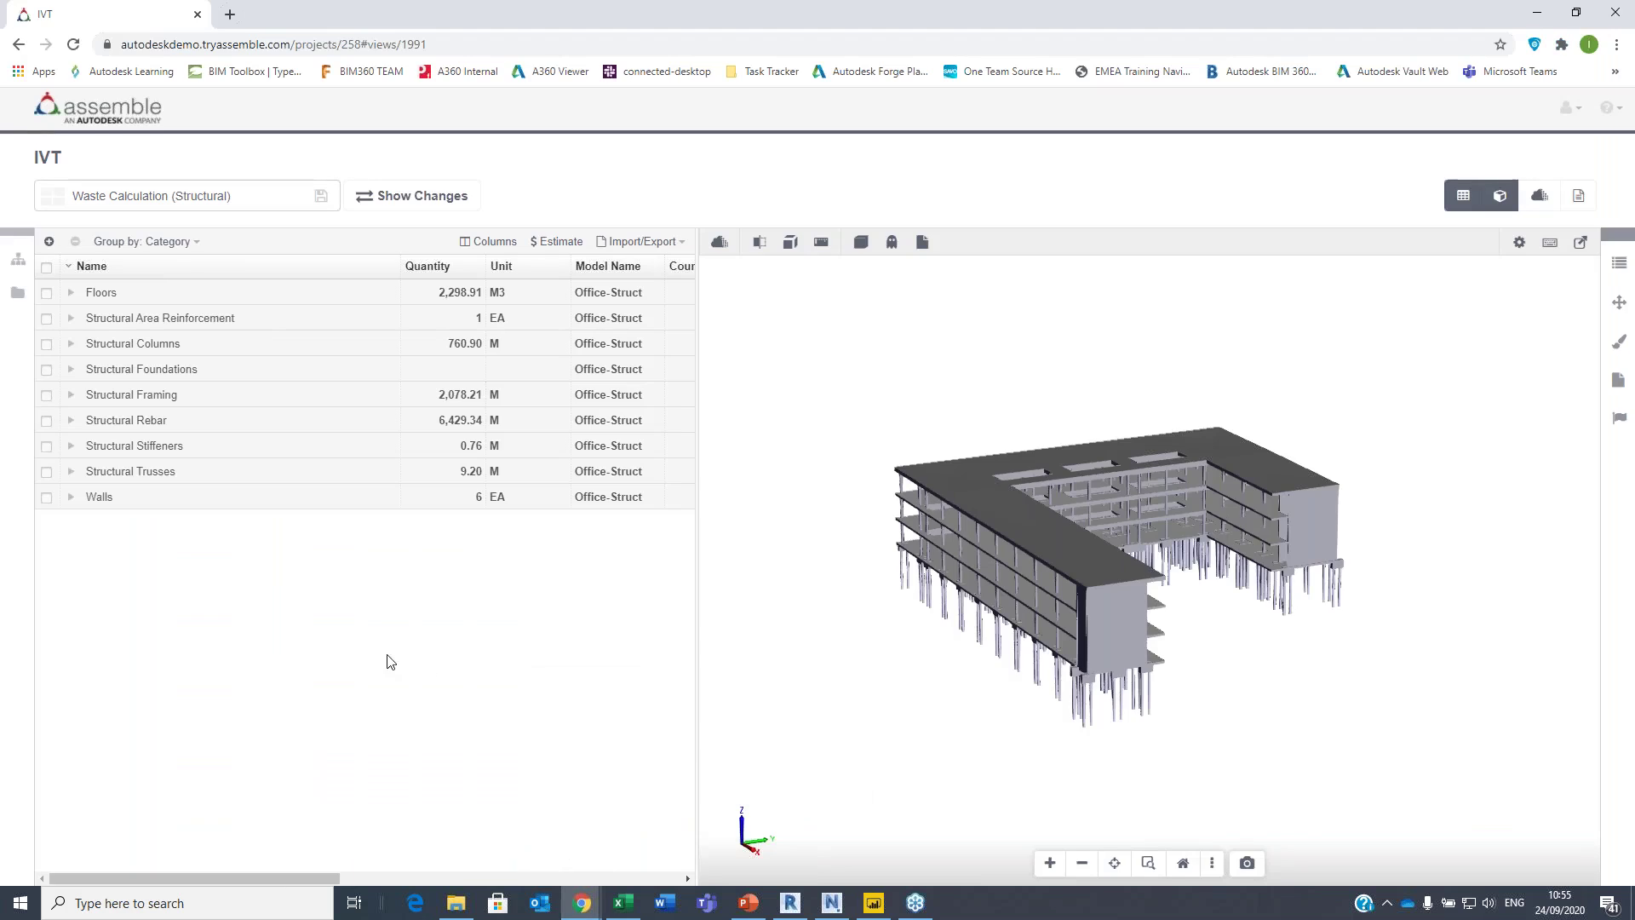
click(73, 44)
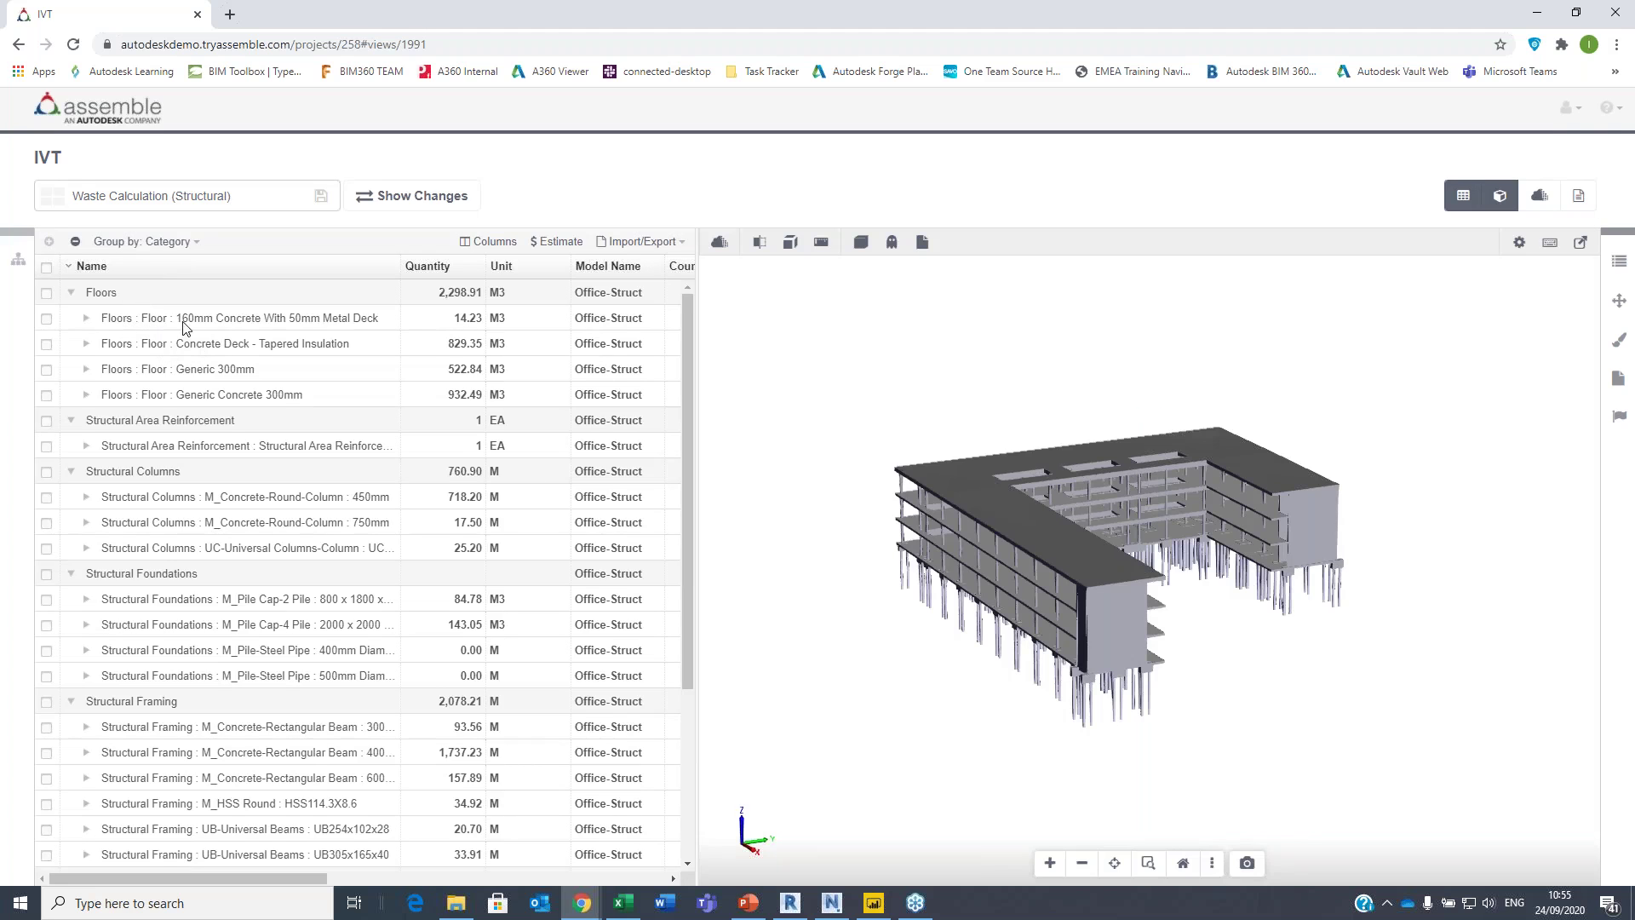
- Select the roof slab, check its Waste calculation value in the Assemble properties, and clear the selection
click(1035, 521)
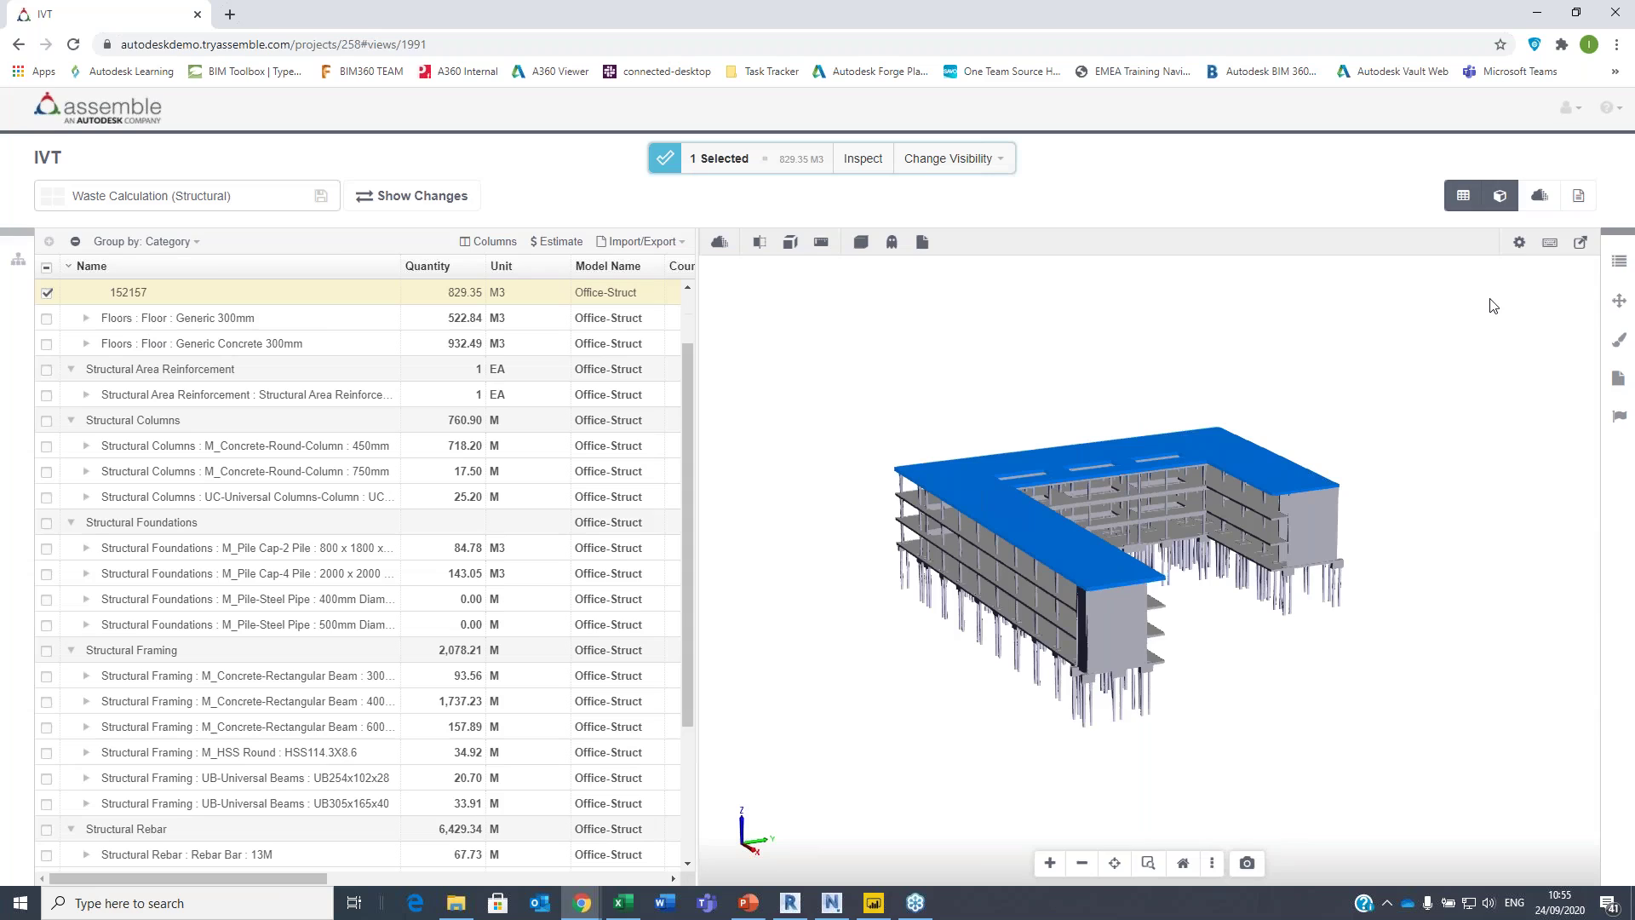
click(1620, 261)
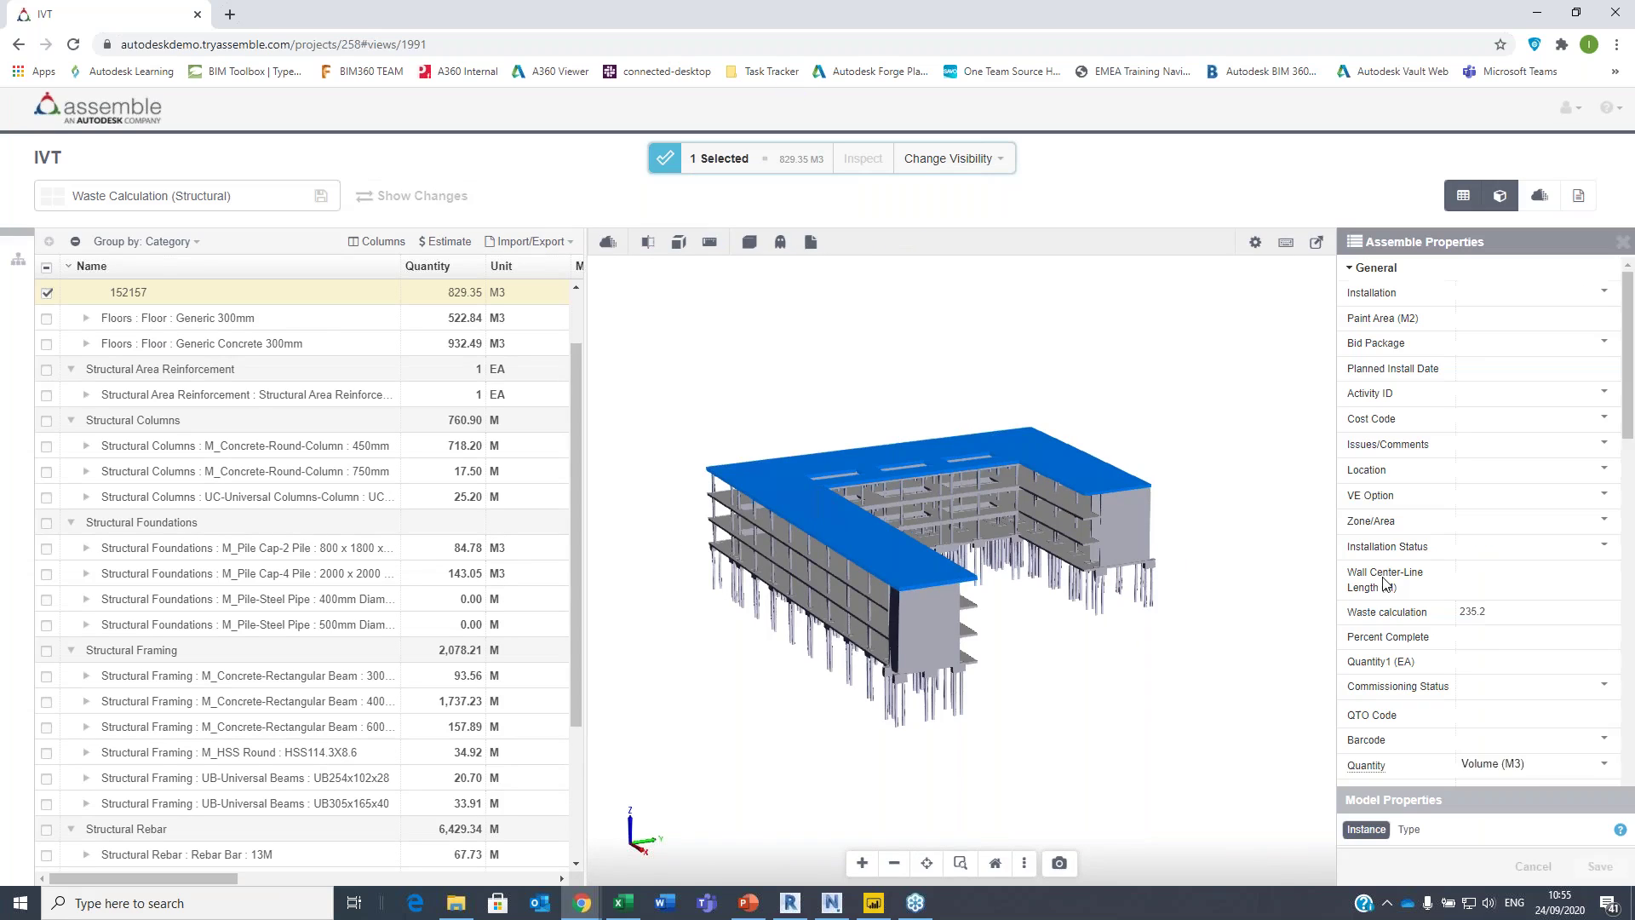
click(1495, 612)
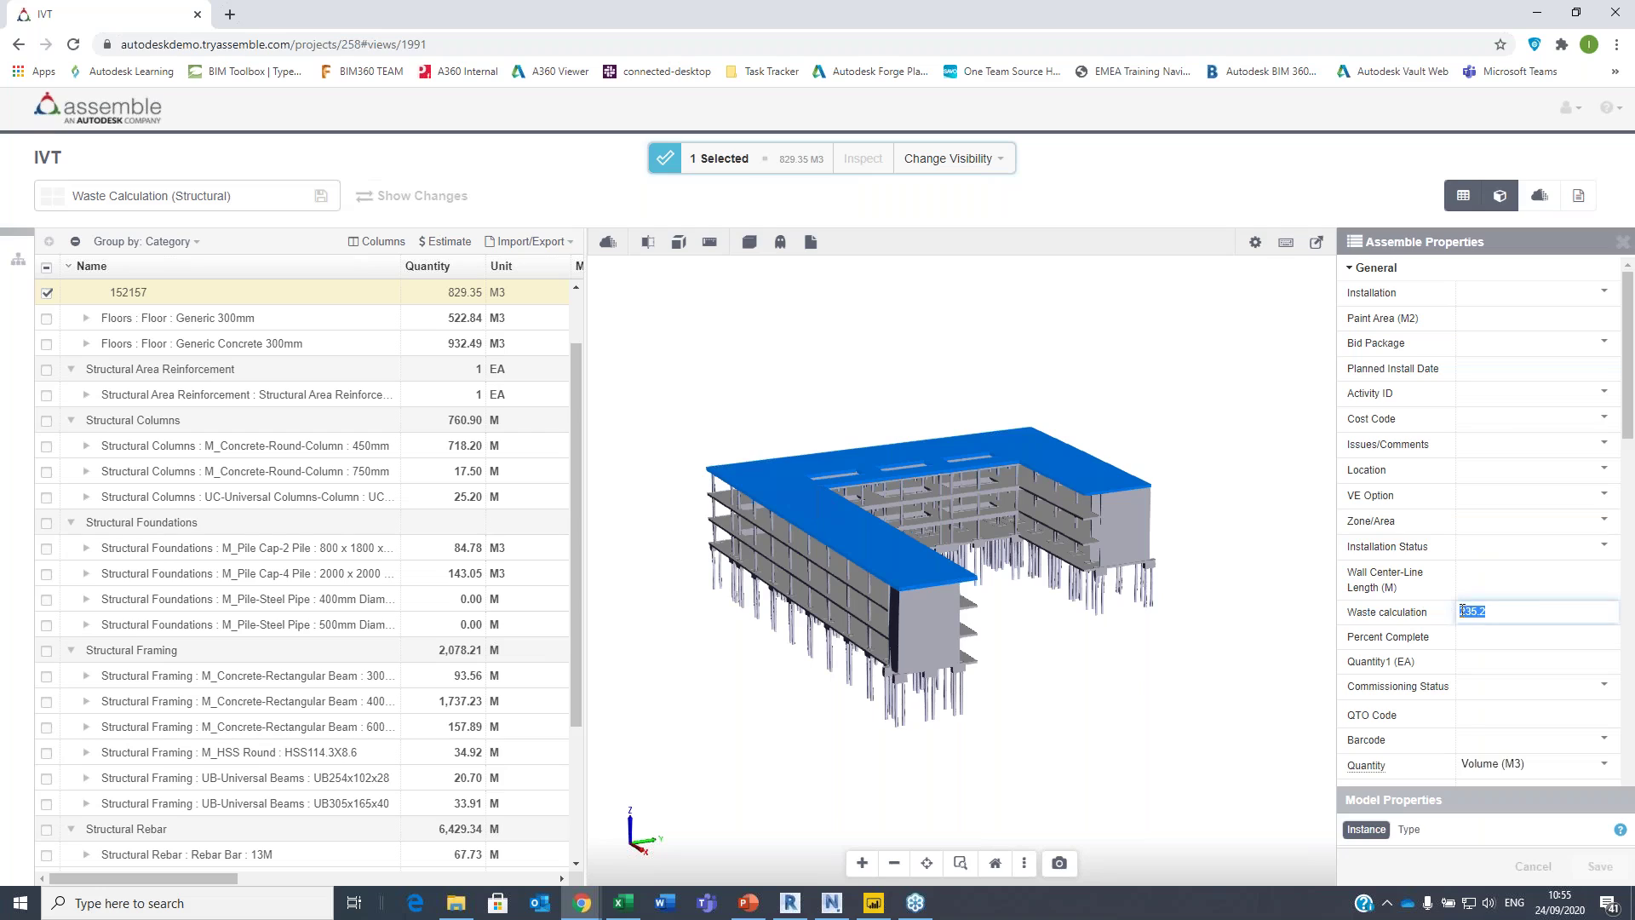
key(Return)
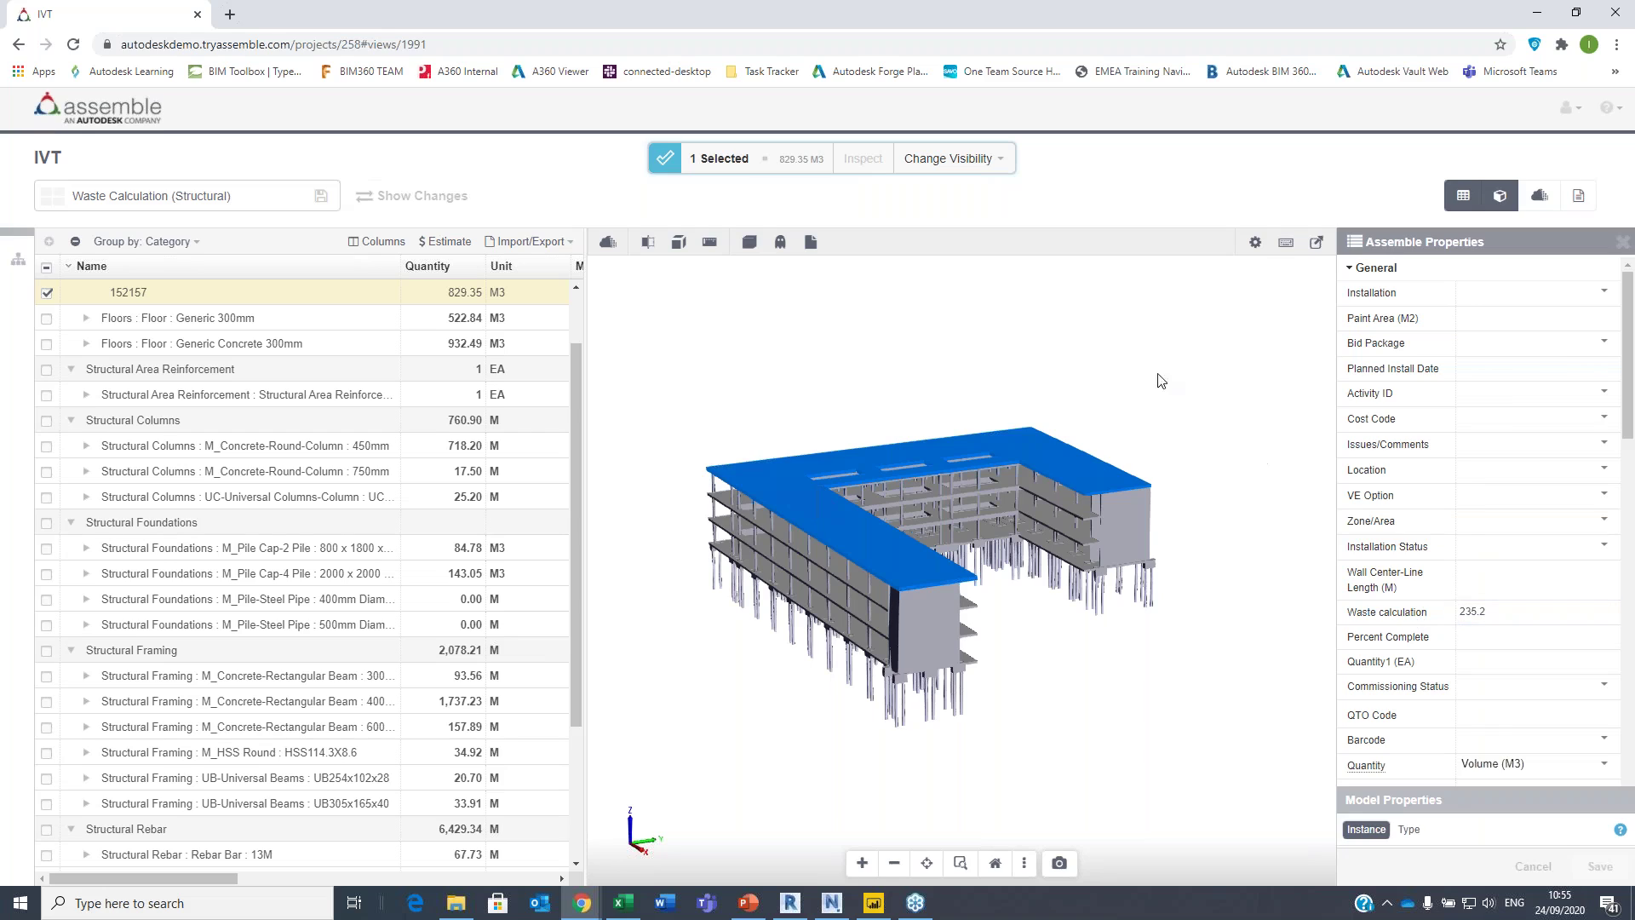
click(1158, 372)
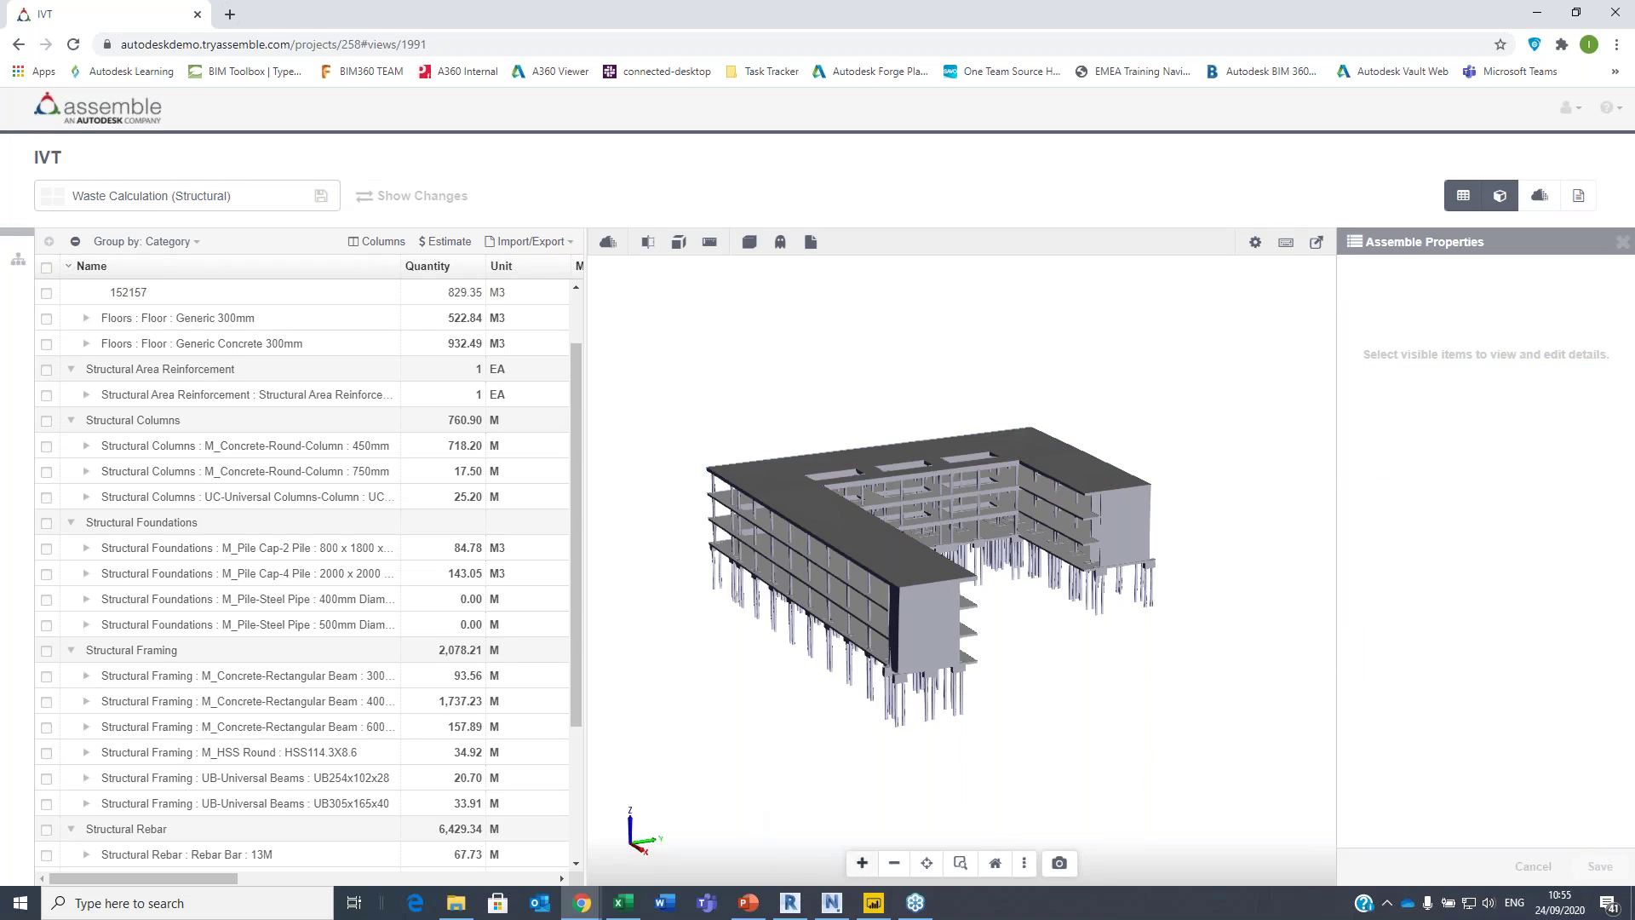
- Switch to Power BI Desktop and check the Power BI files download on the Assemble Resources page in Chrome
click(874, 904)
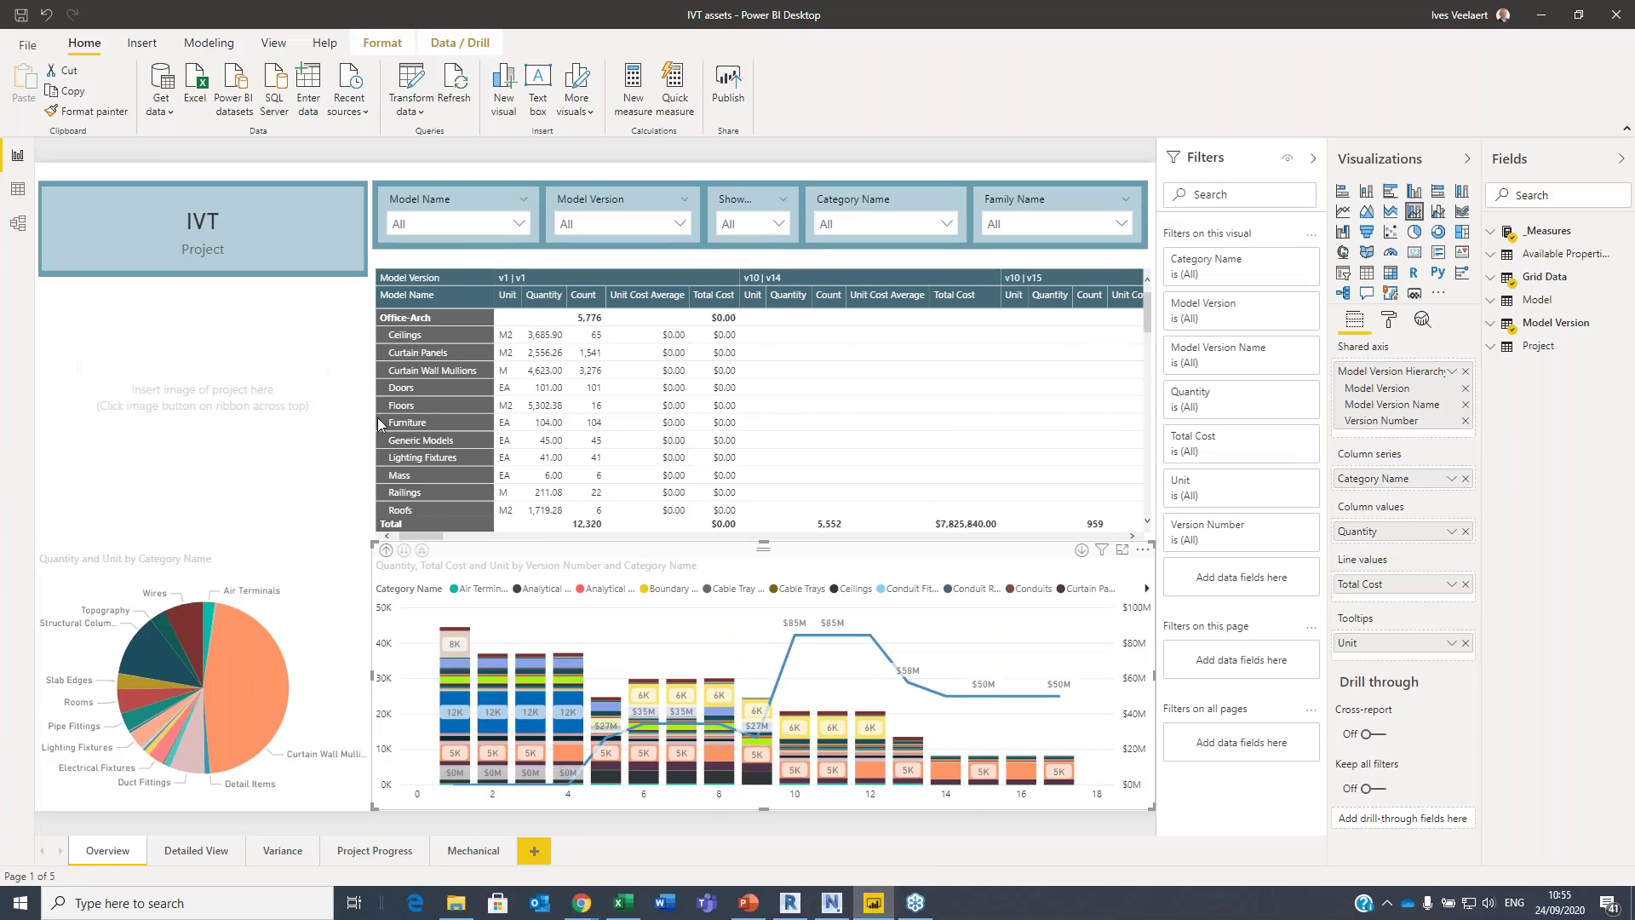
mouse_move(581, 903)
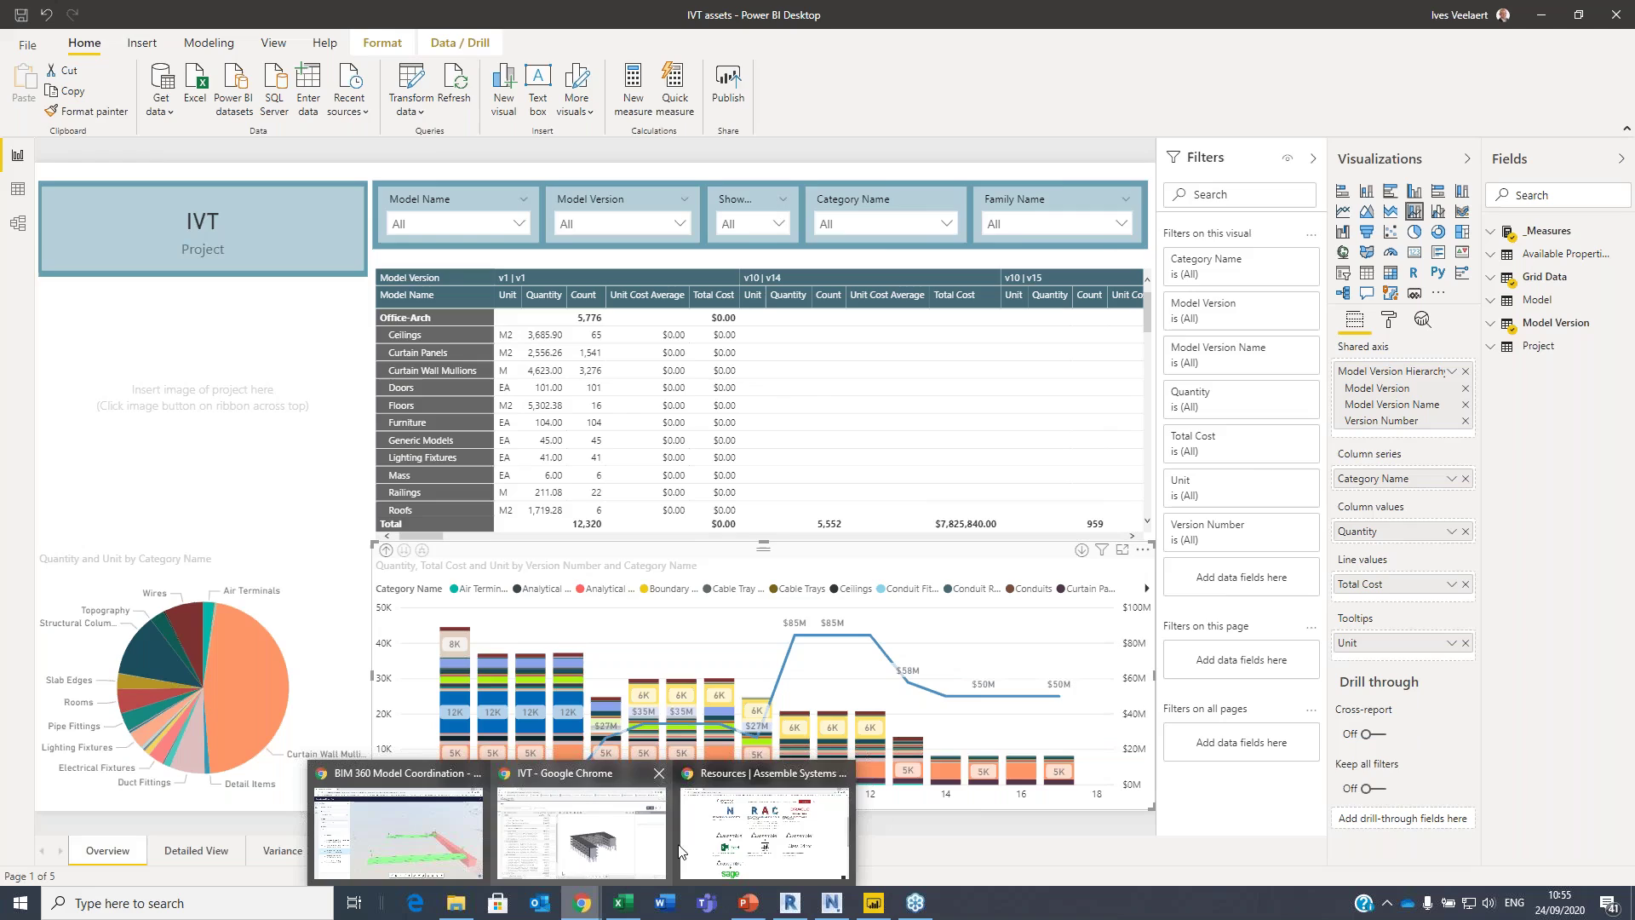
click(759, 834)
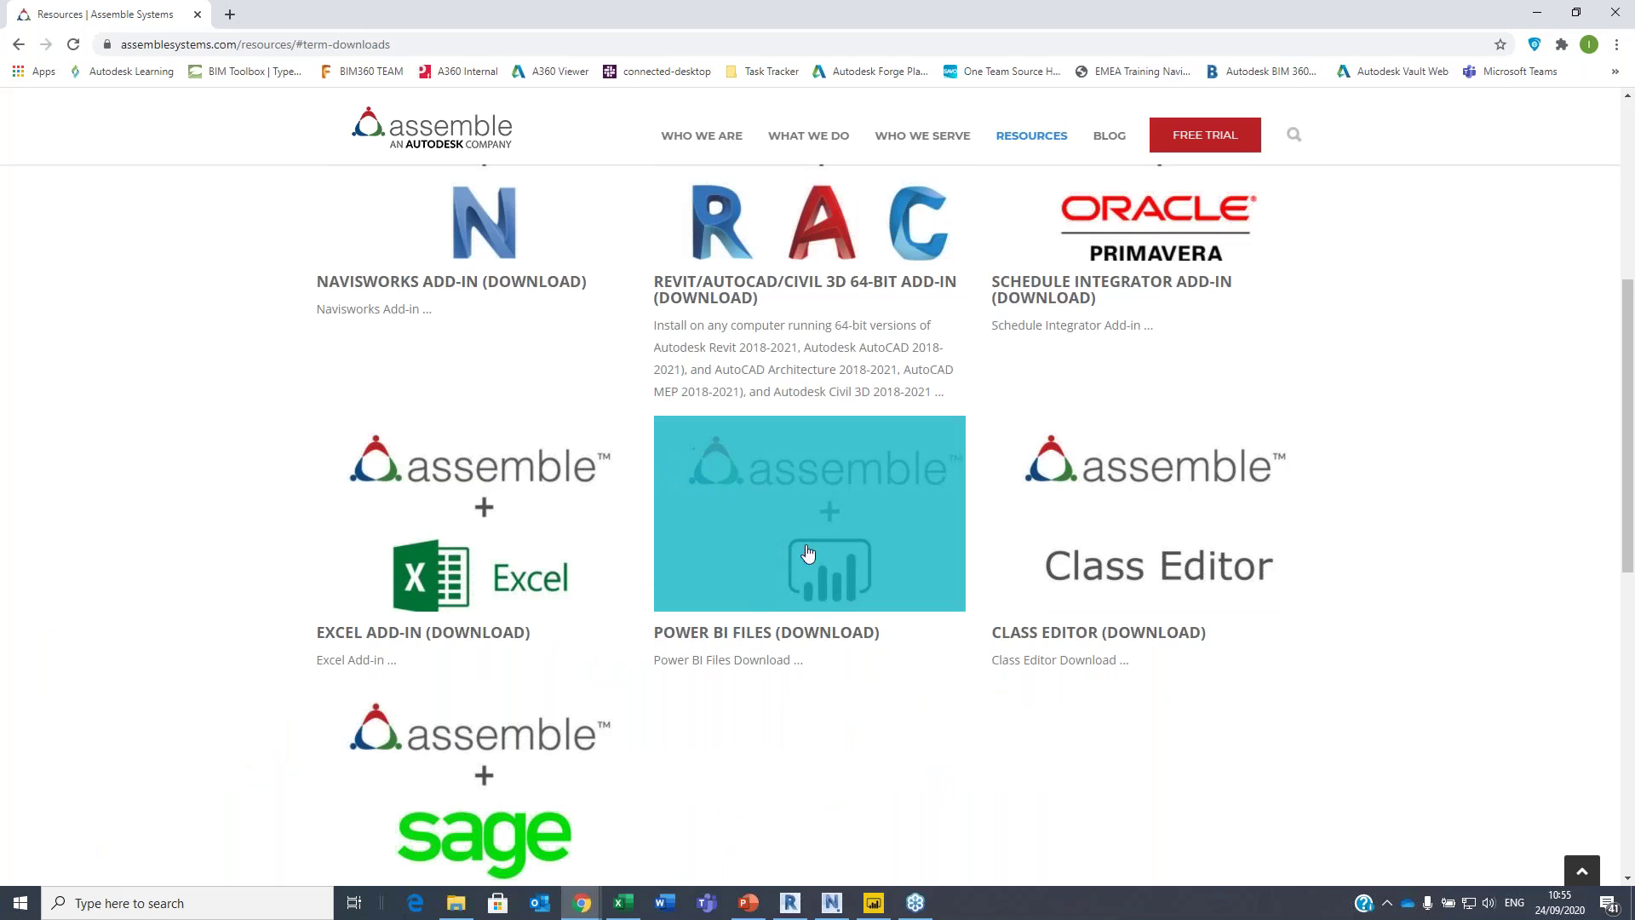
click(1537, 14)
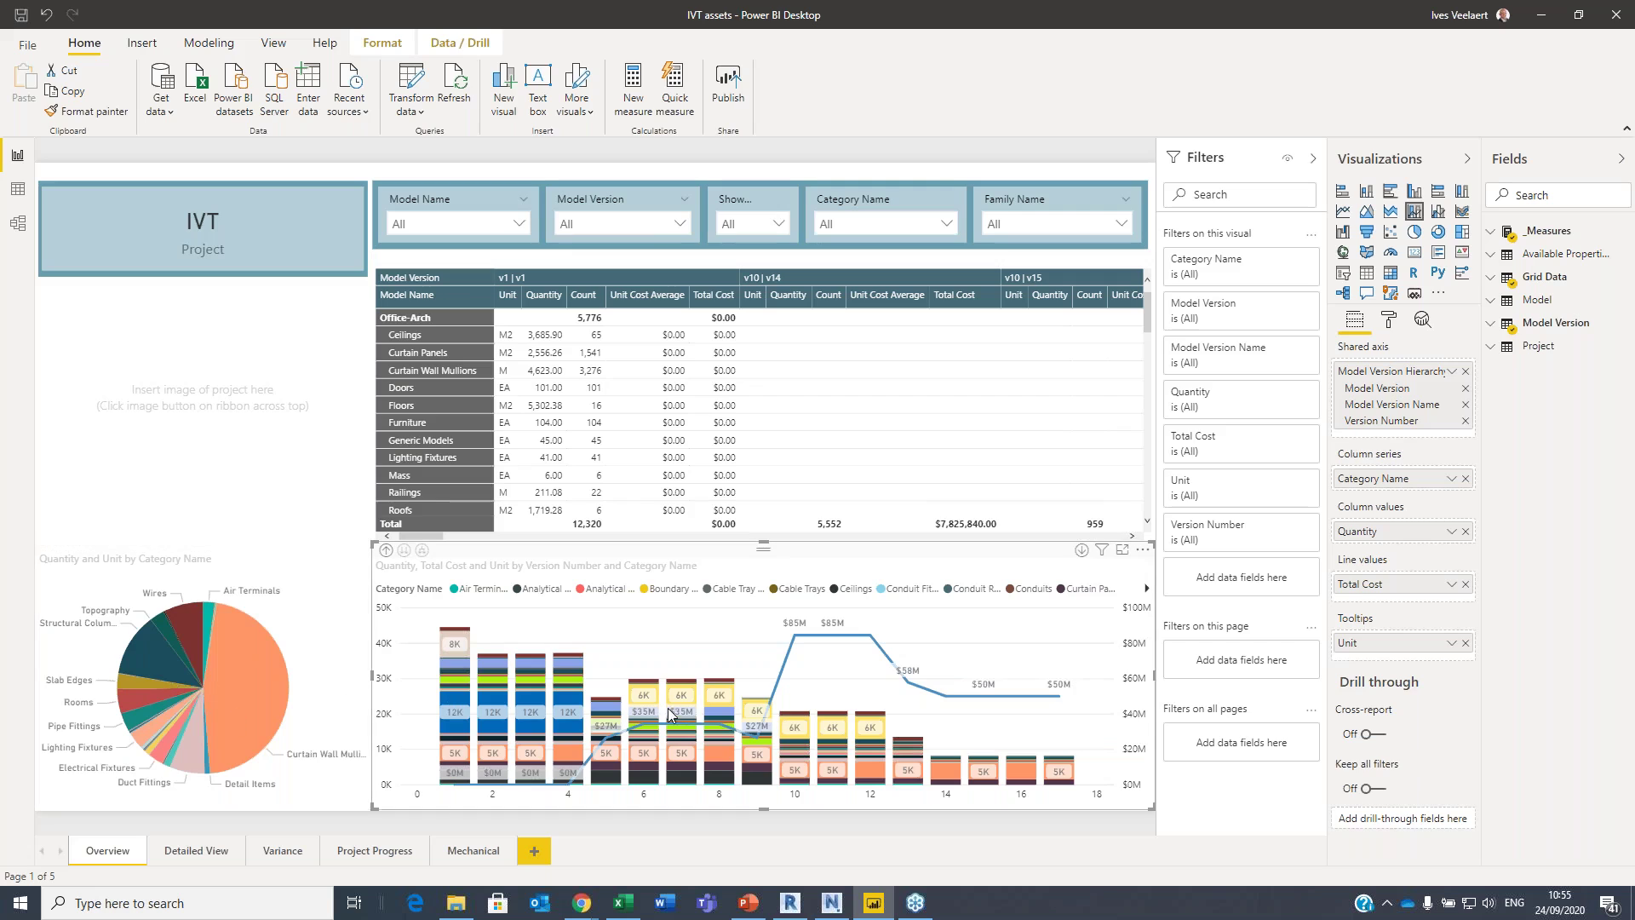
- Open the Variance page of the IVT report and inspect the Model Name and Model Version Name filter selections
click(283, 851)
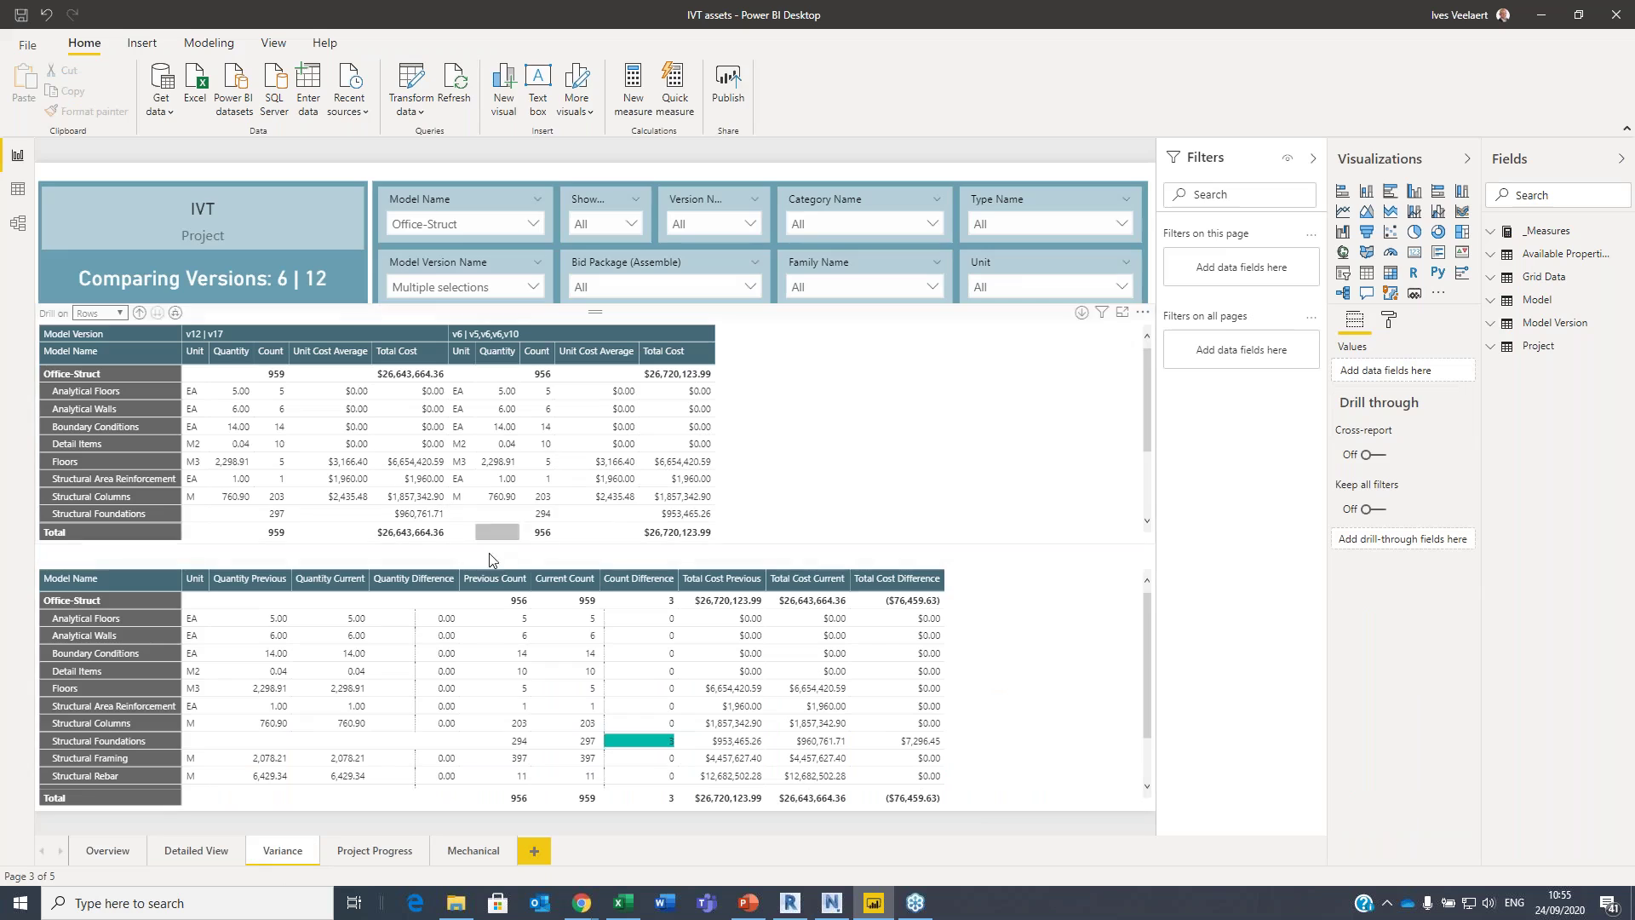
click(535, 224)
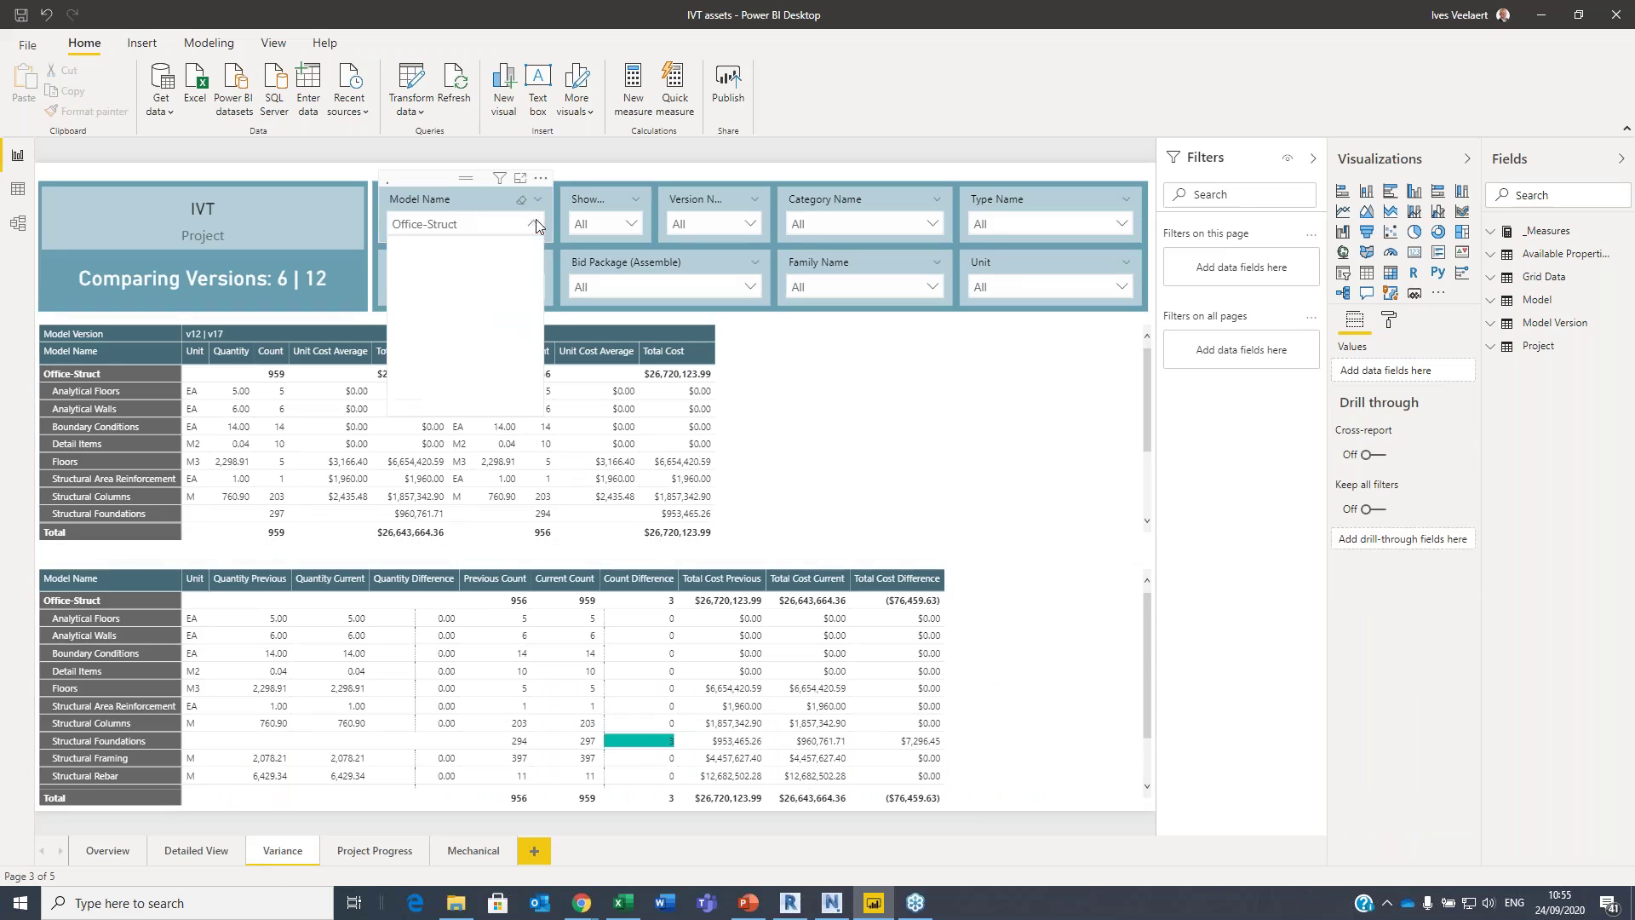
click(962, 409)
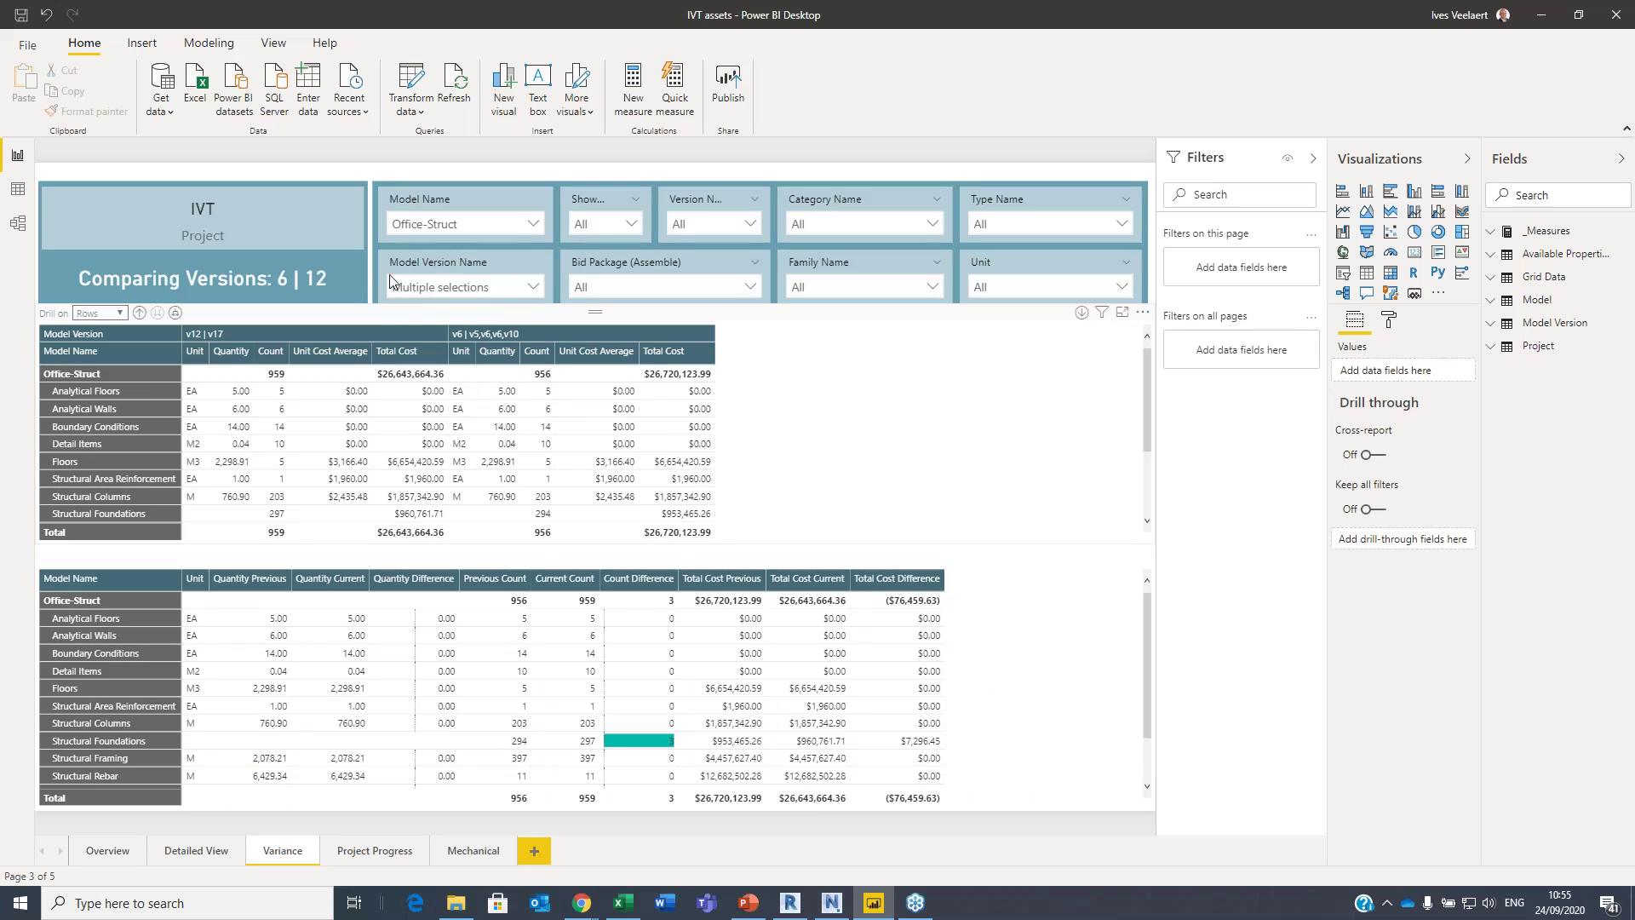
click(418, 287)
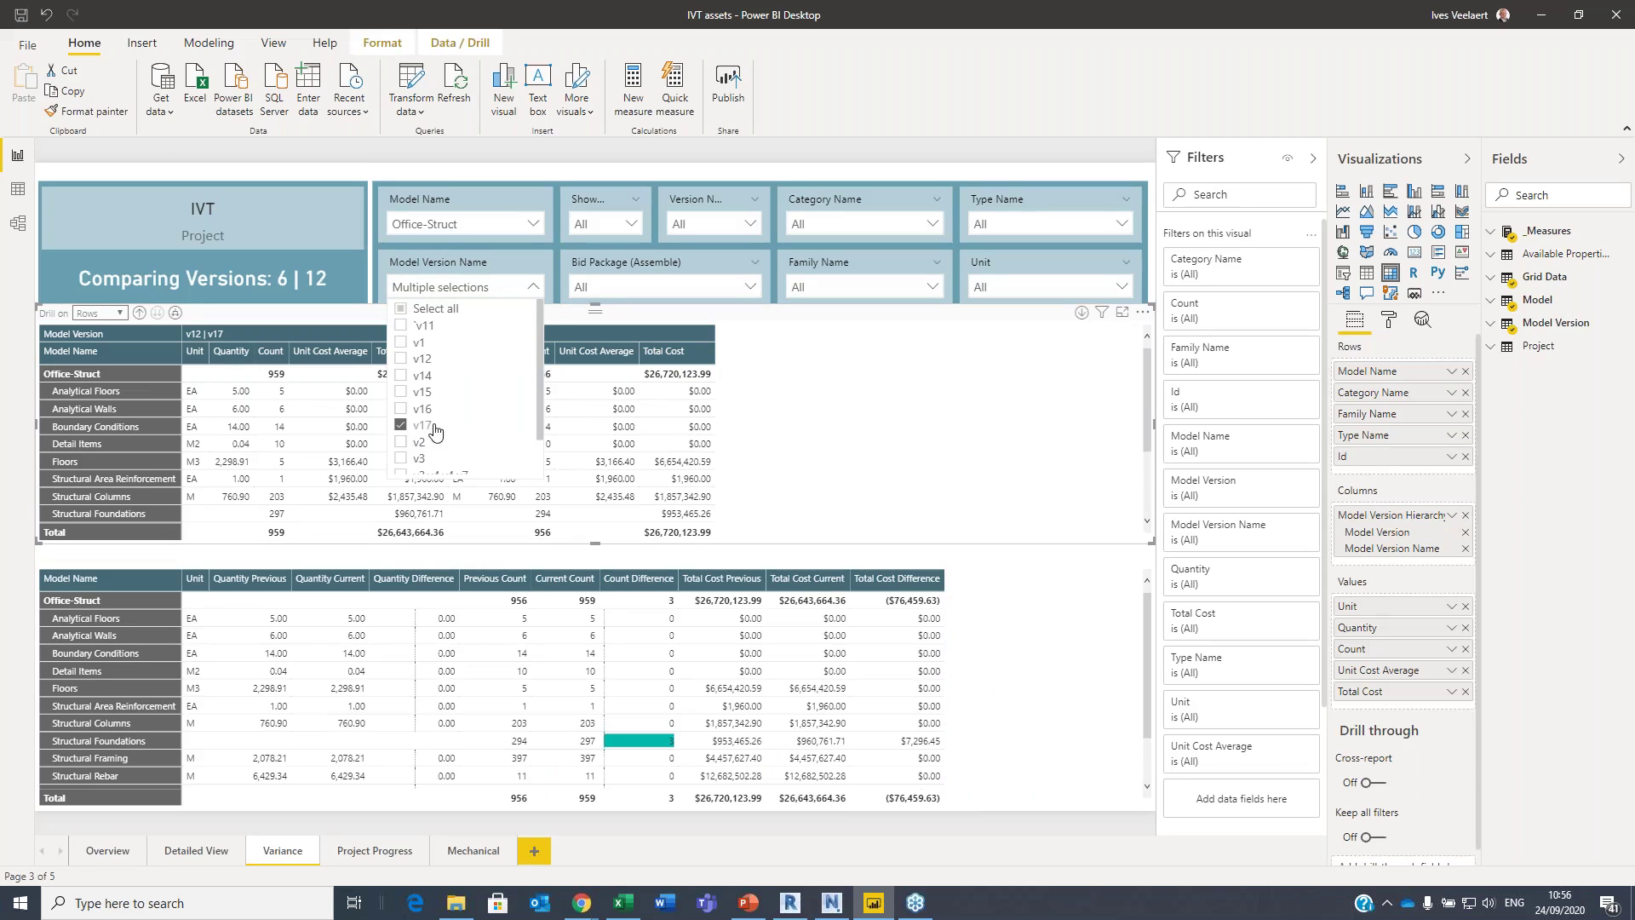
scroll(423, 430, down, 2)
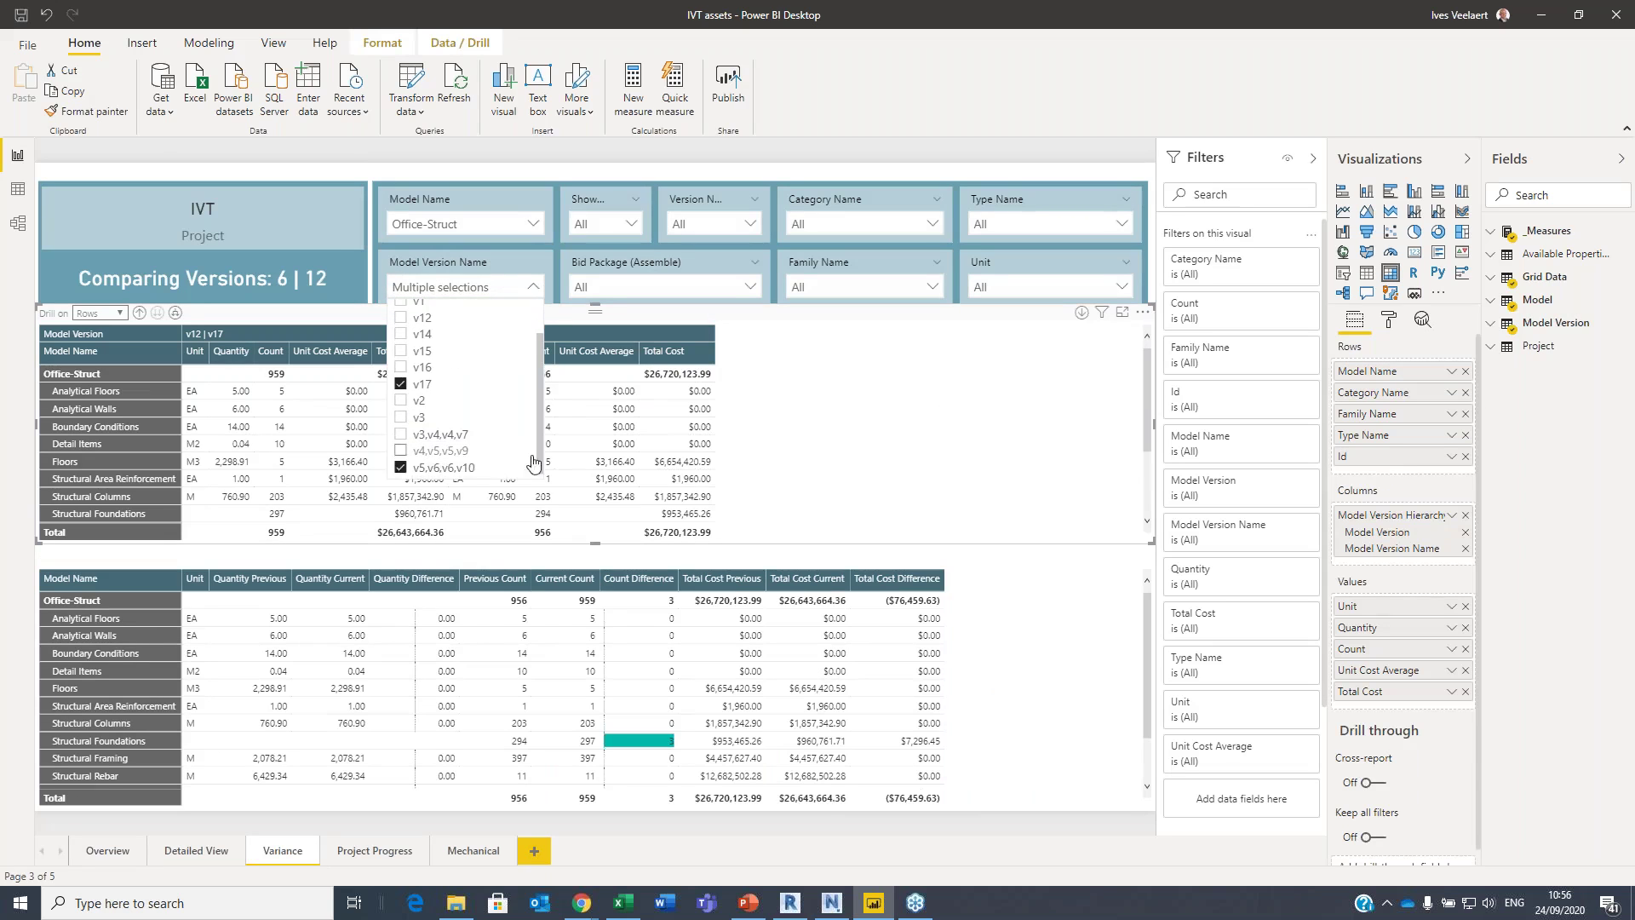
click(1008, 438)
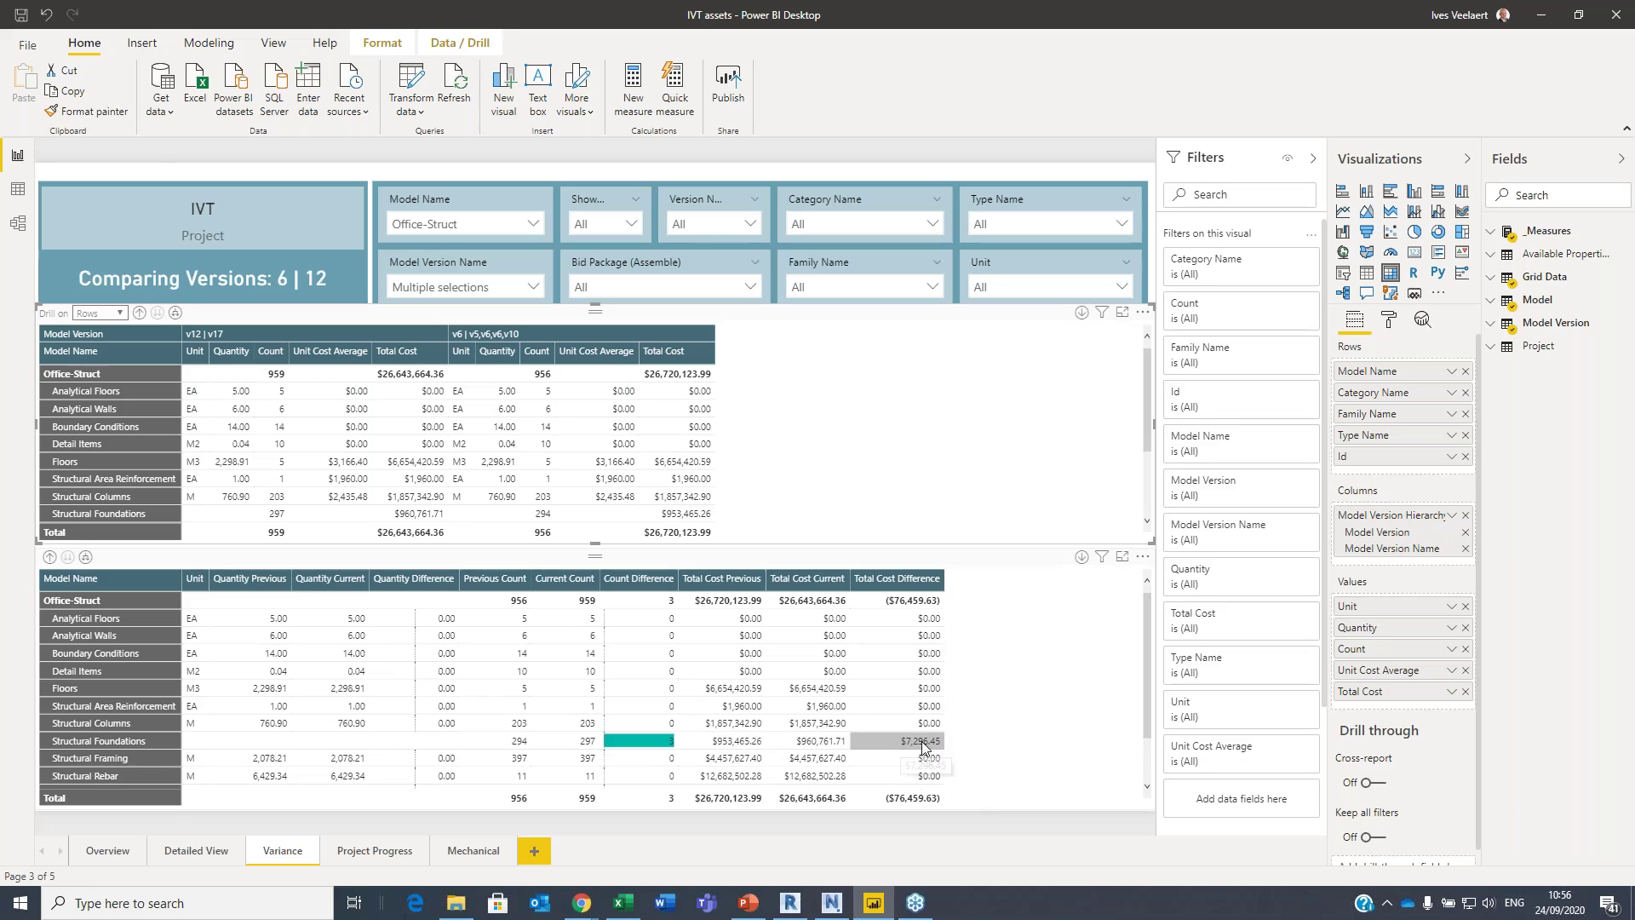
- Switch to Assemble in Chrome, return to the IVT project overview and open the Office-Struct model
mouse_move(581, 903)
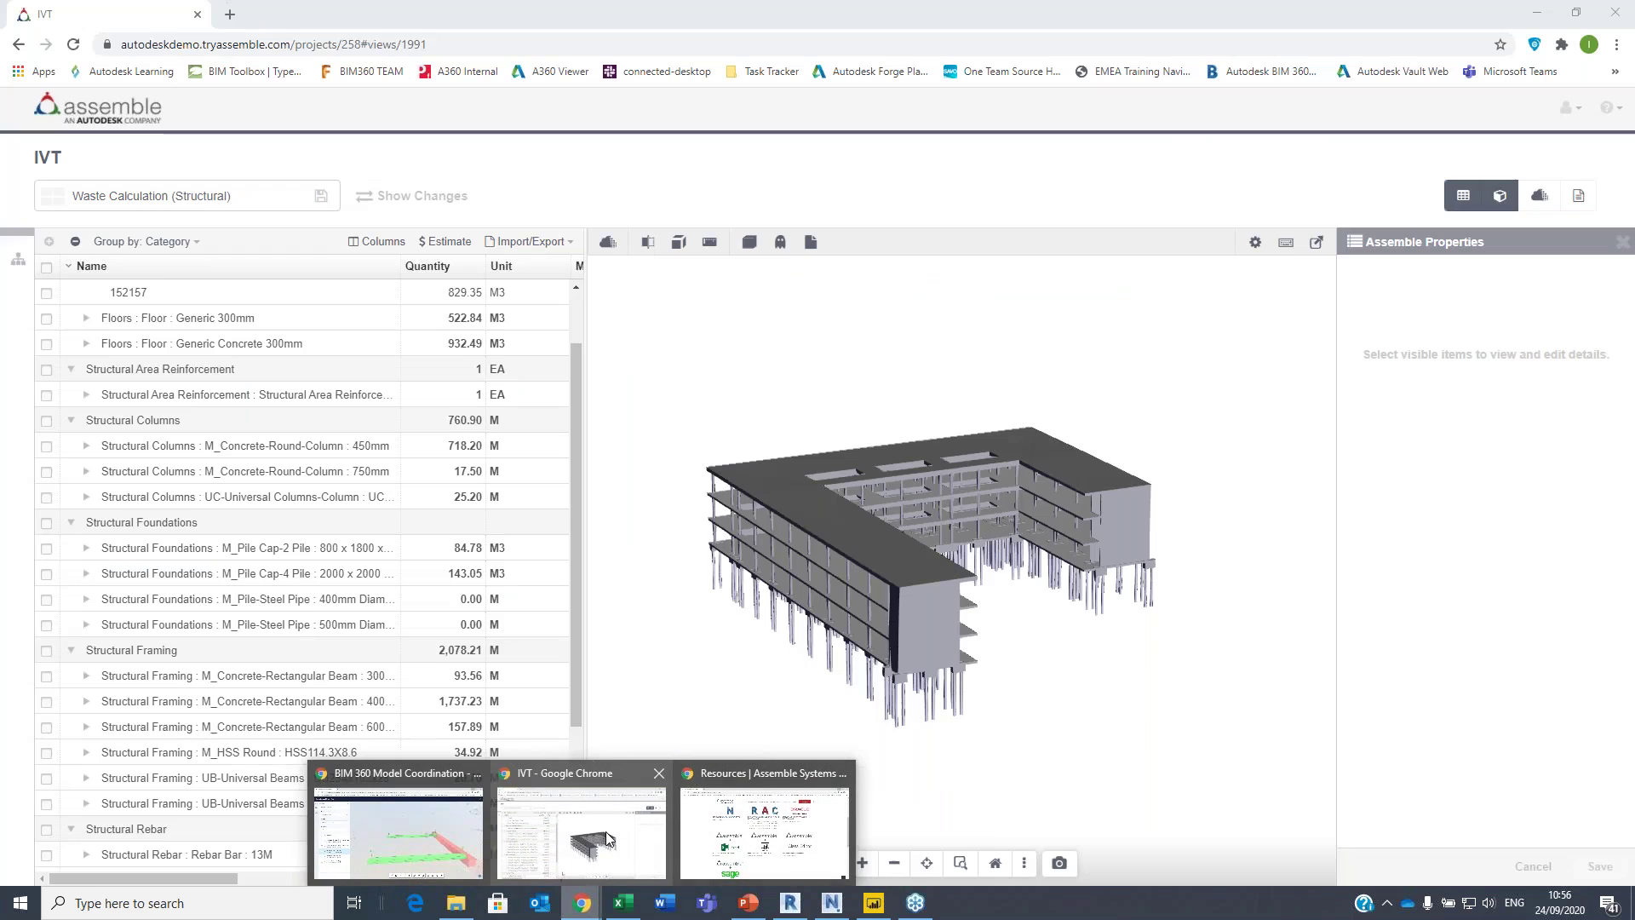
click(607, 839)
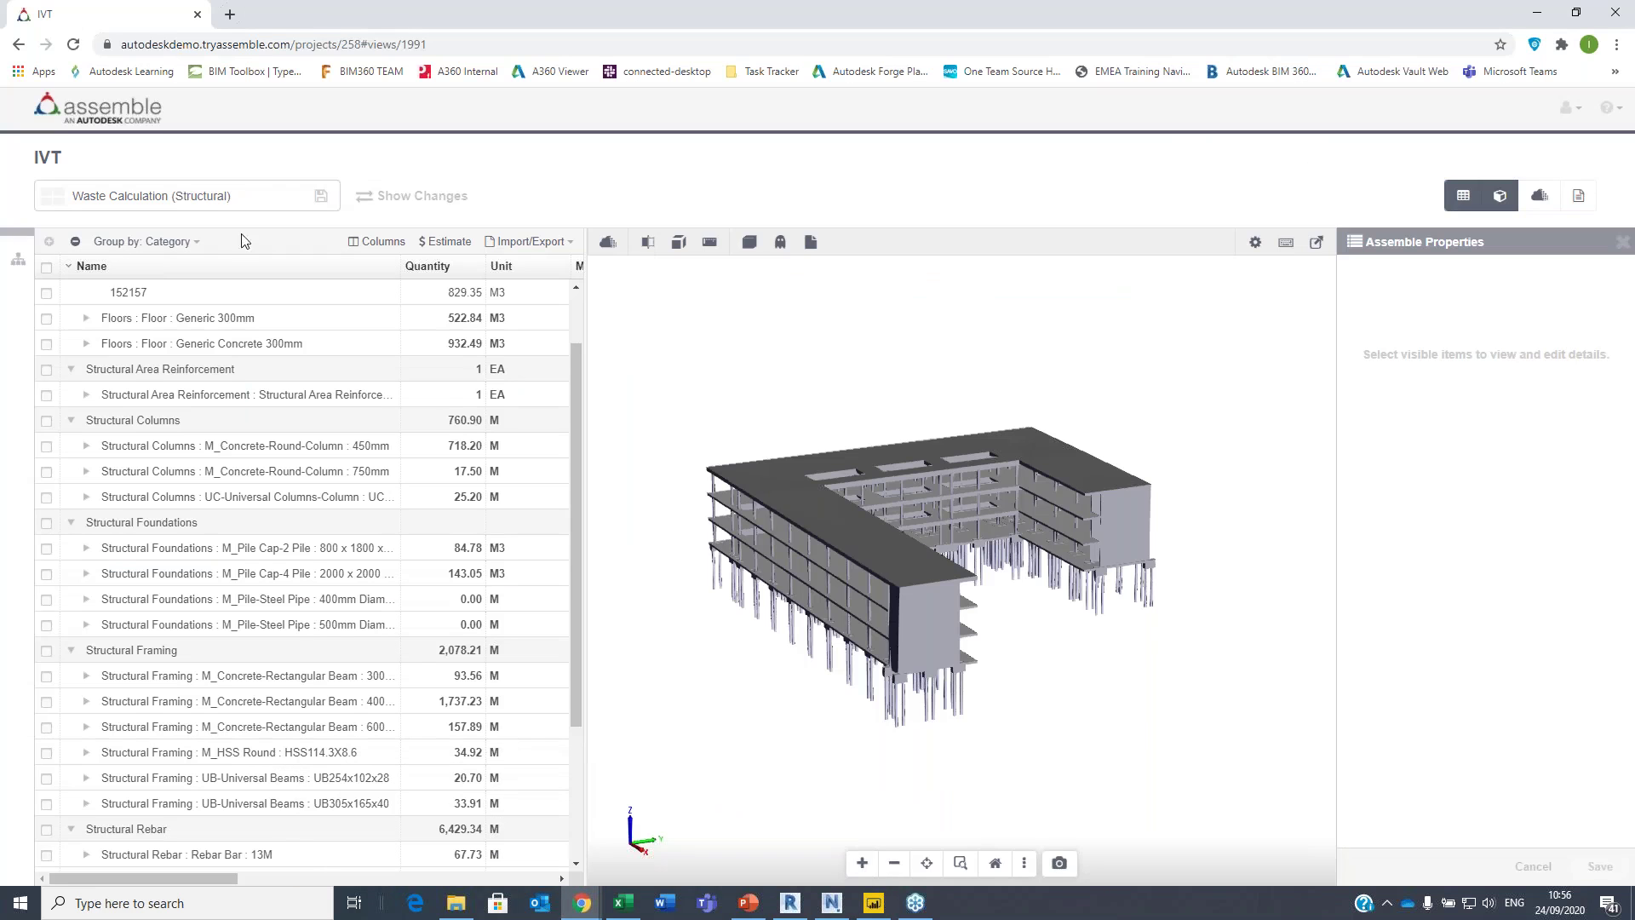
click(49, 160)
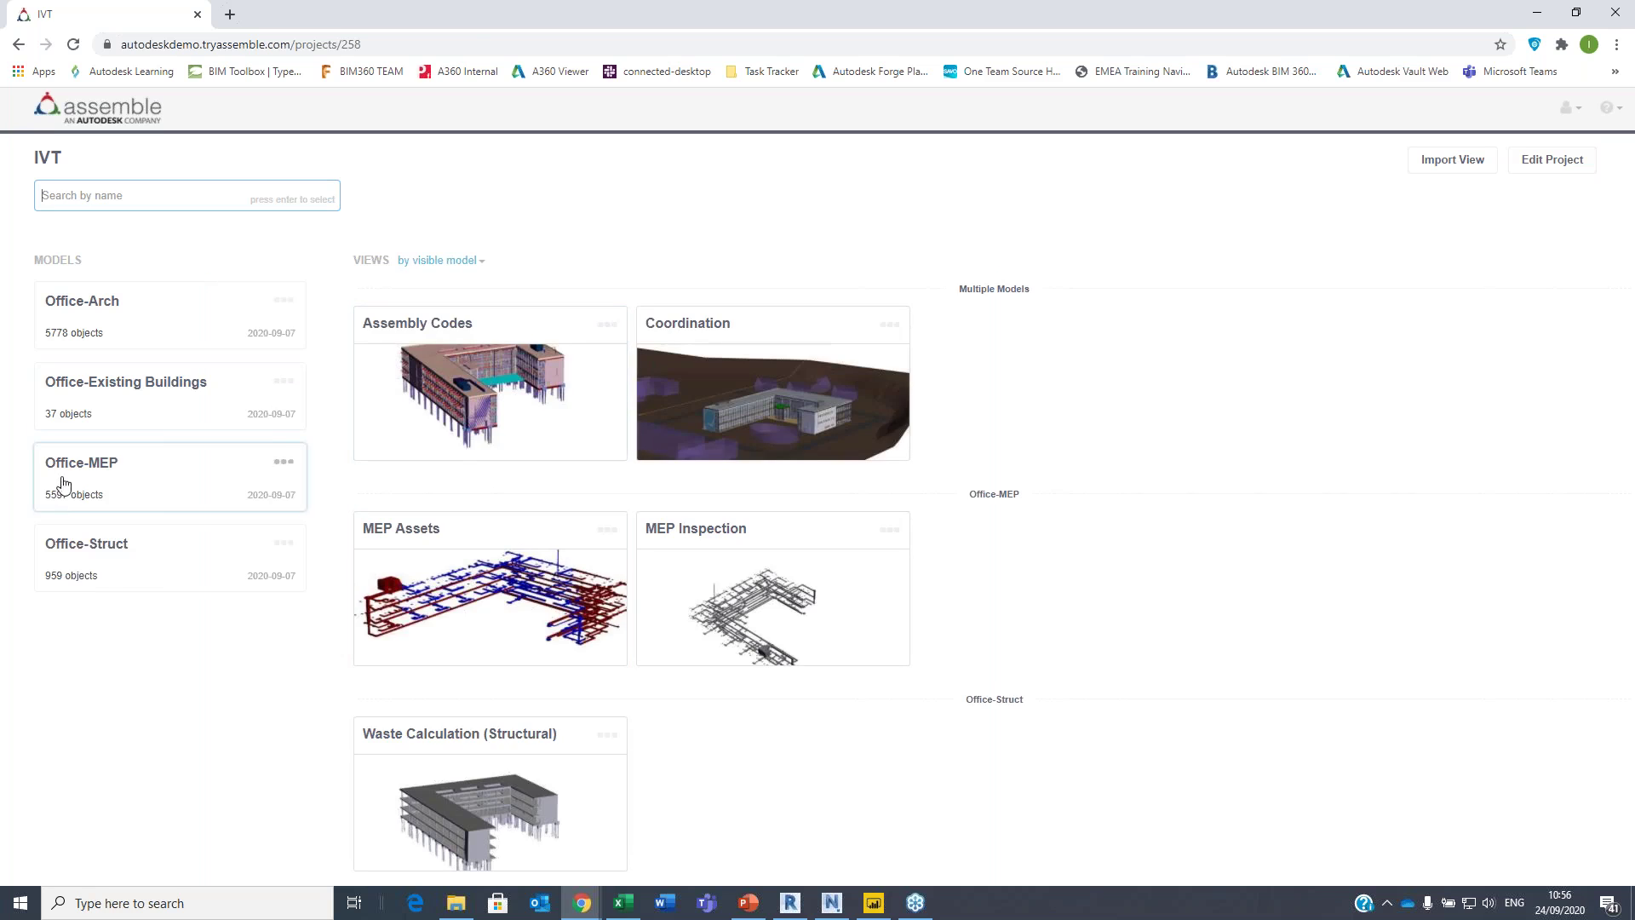
click(75, 549)
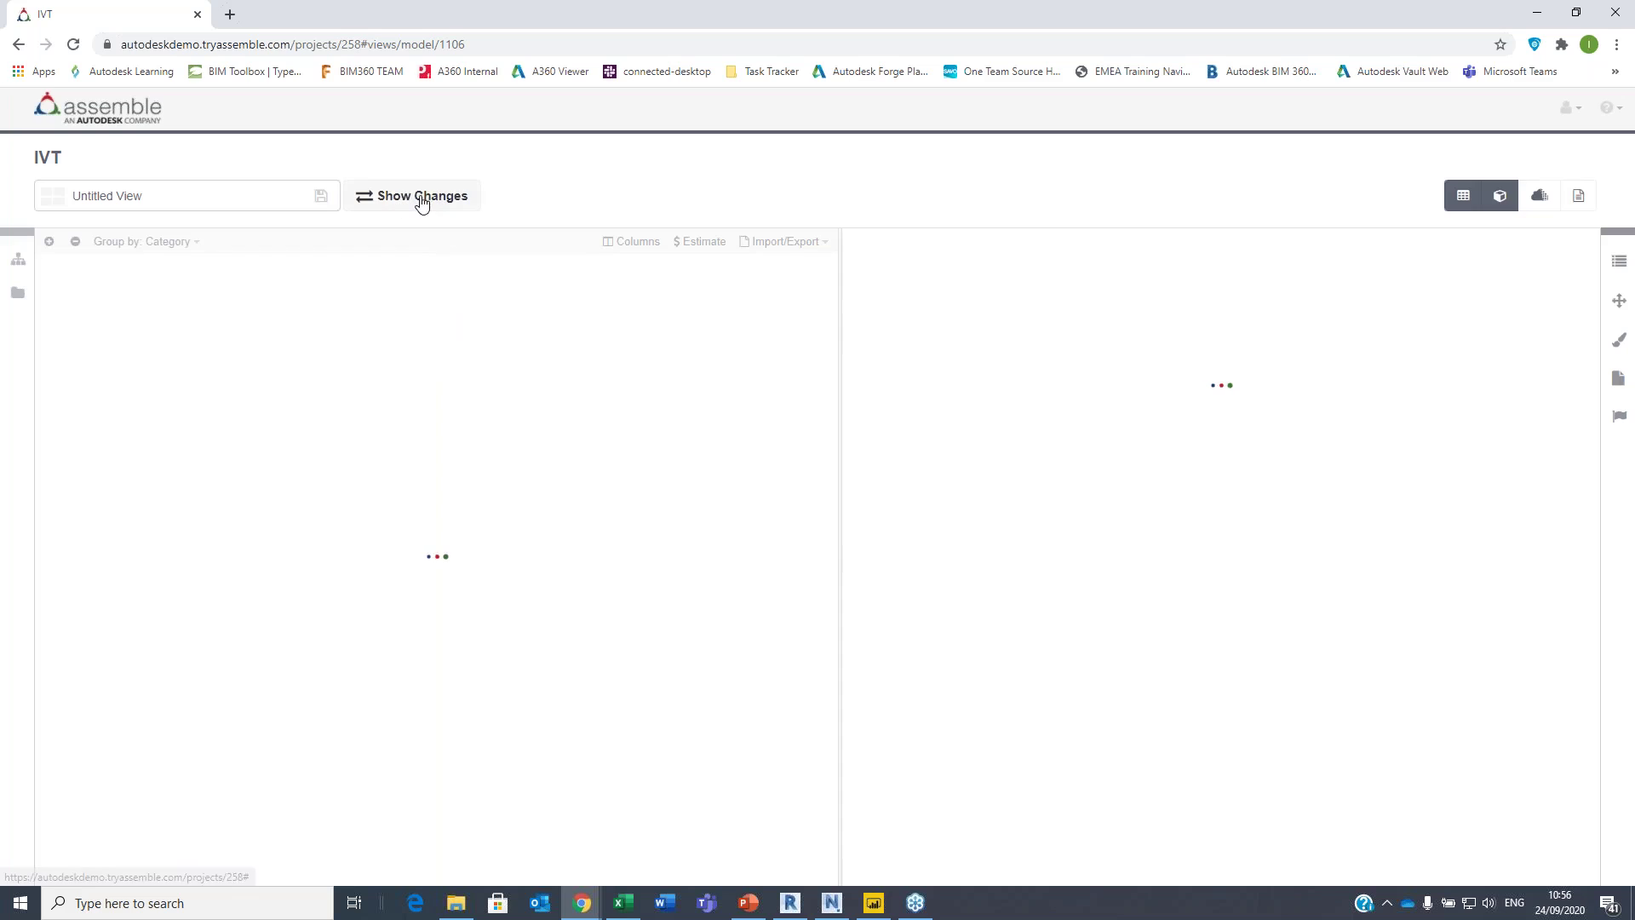
- Show changes between Office-Struct versions v17 and v5,v6,v6,v10, and expand the pile cap and steel pipe foundation groups
click(425, 198)
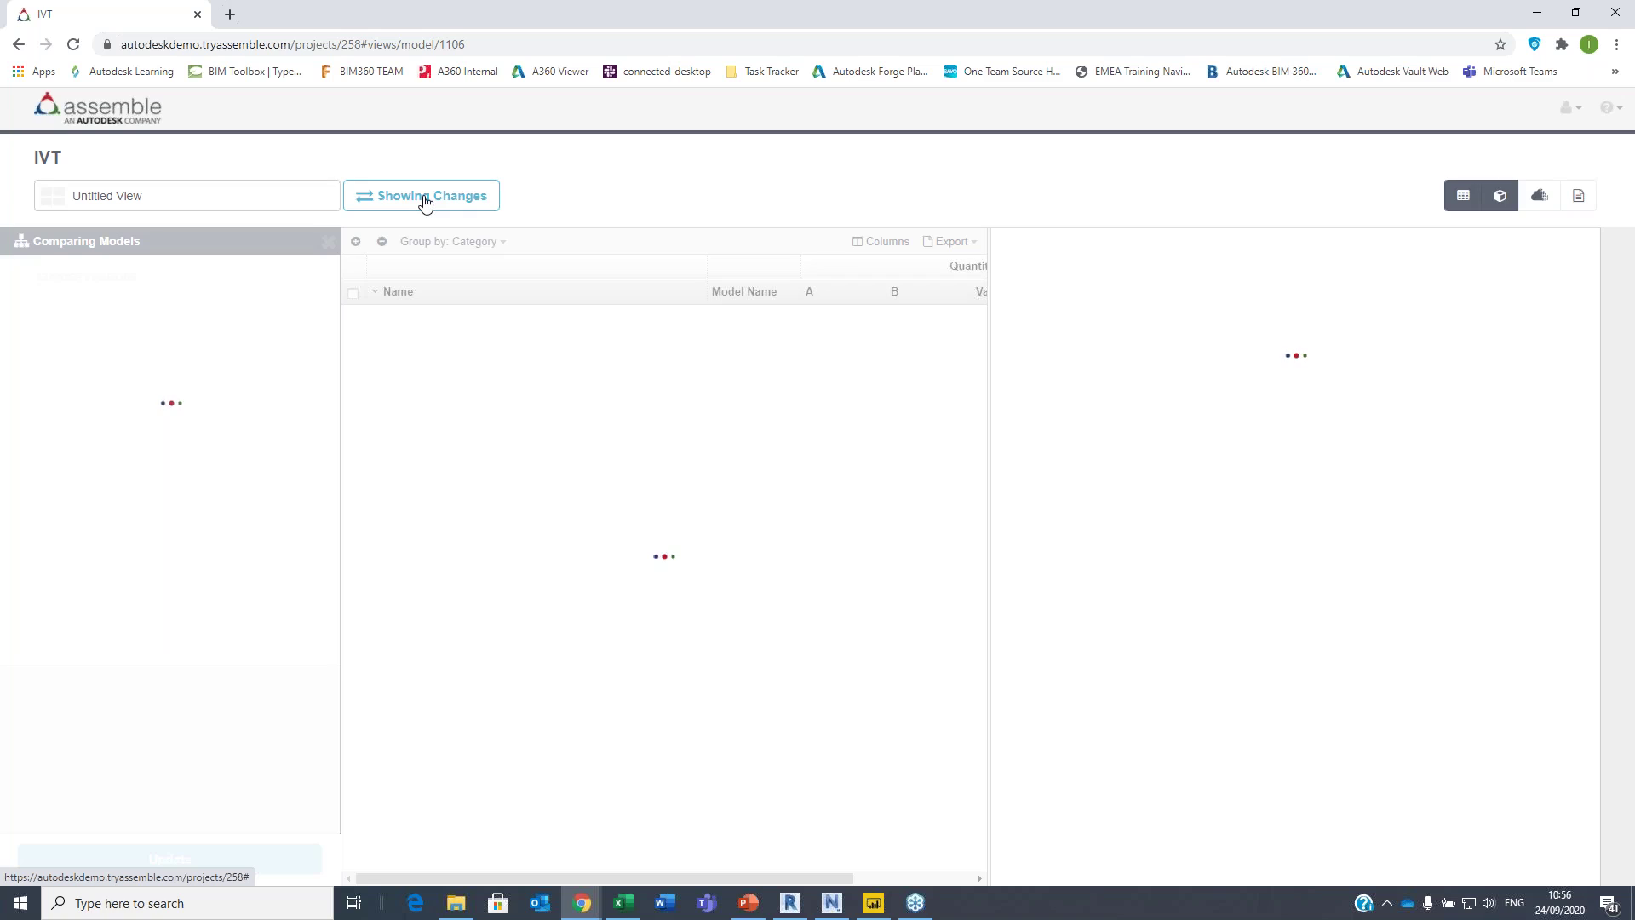
click(265, 400)
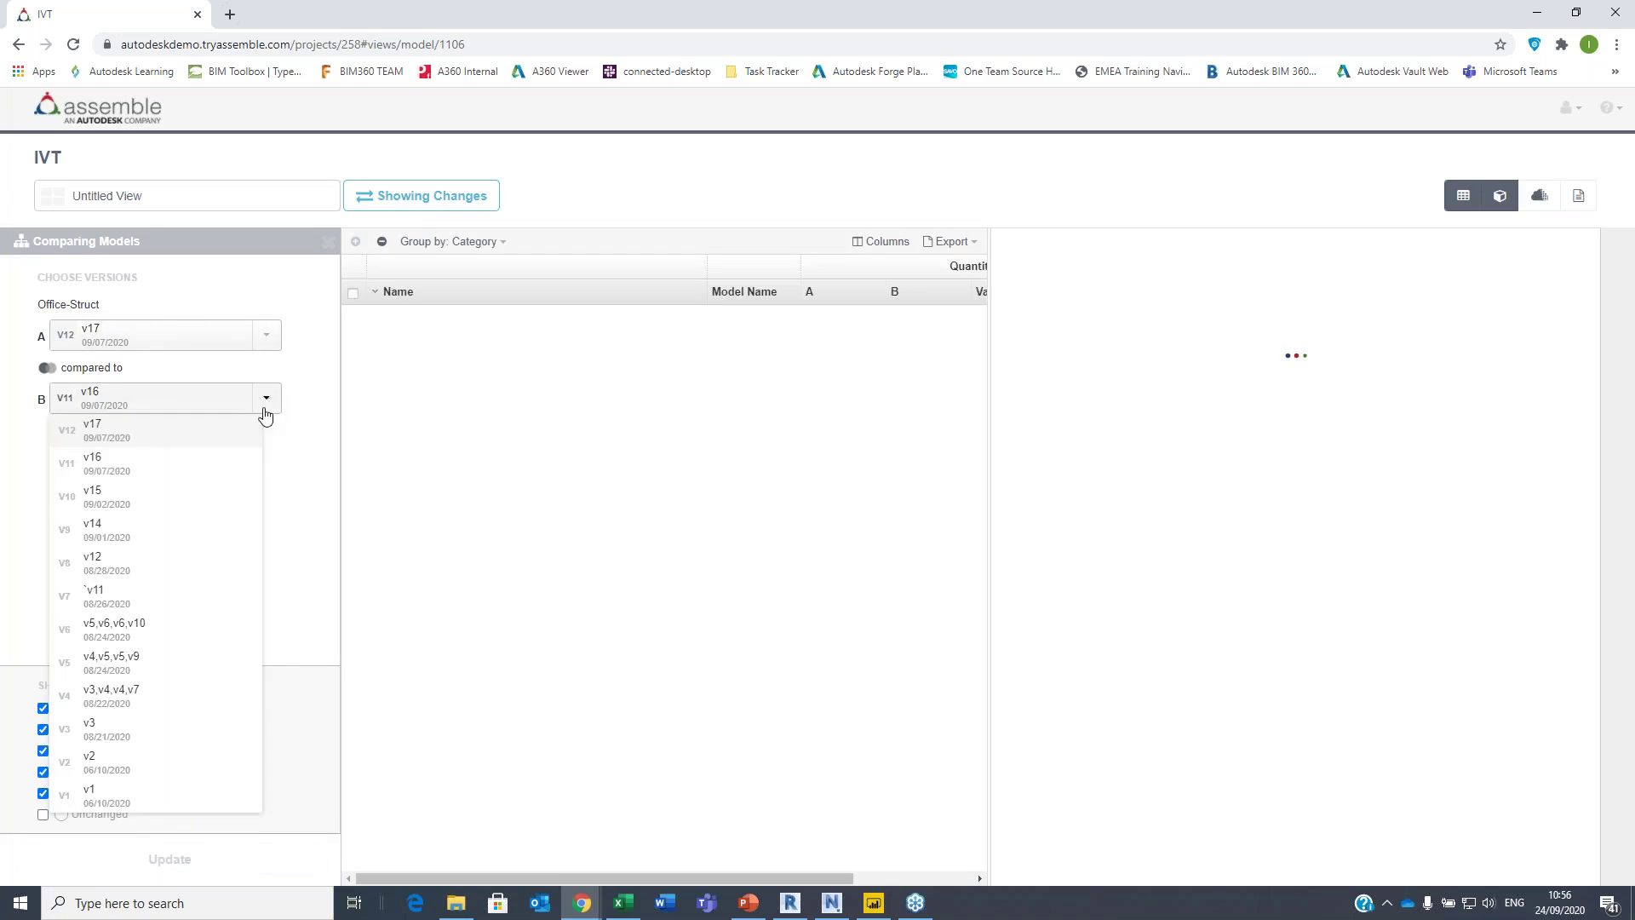
click(170, 629)
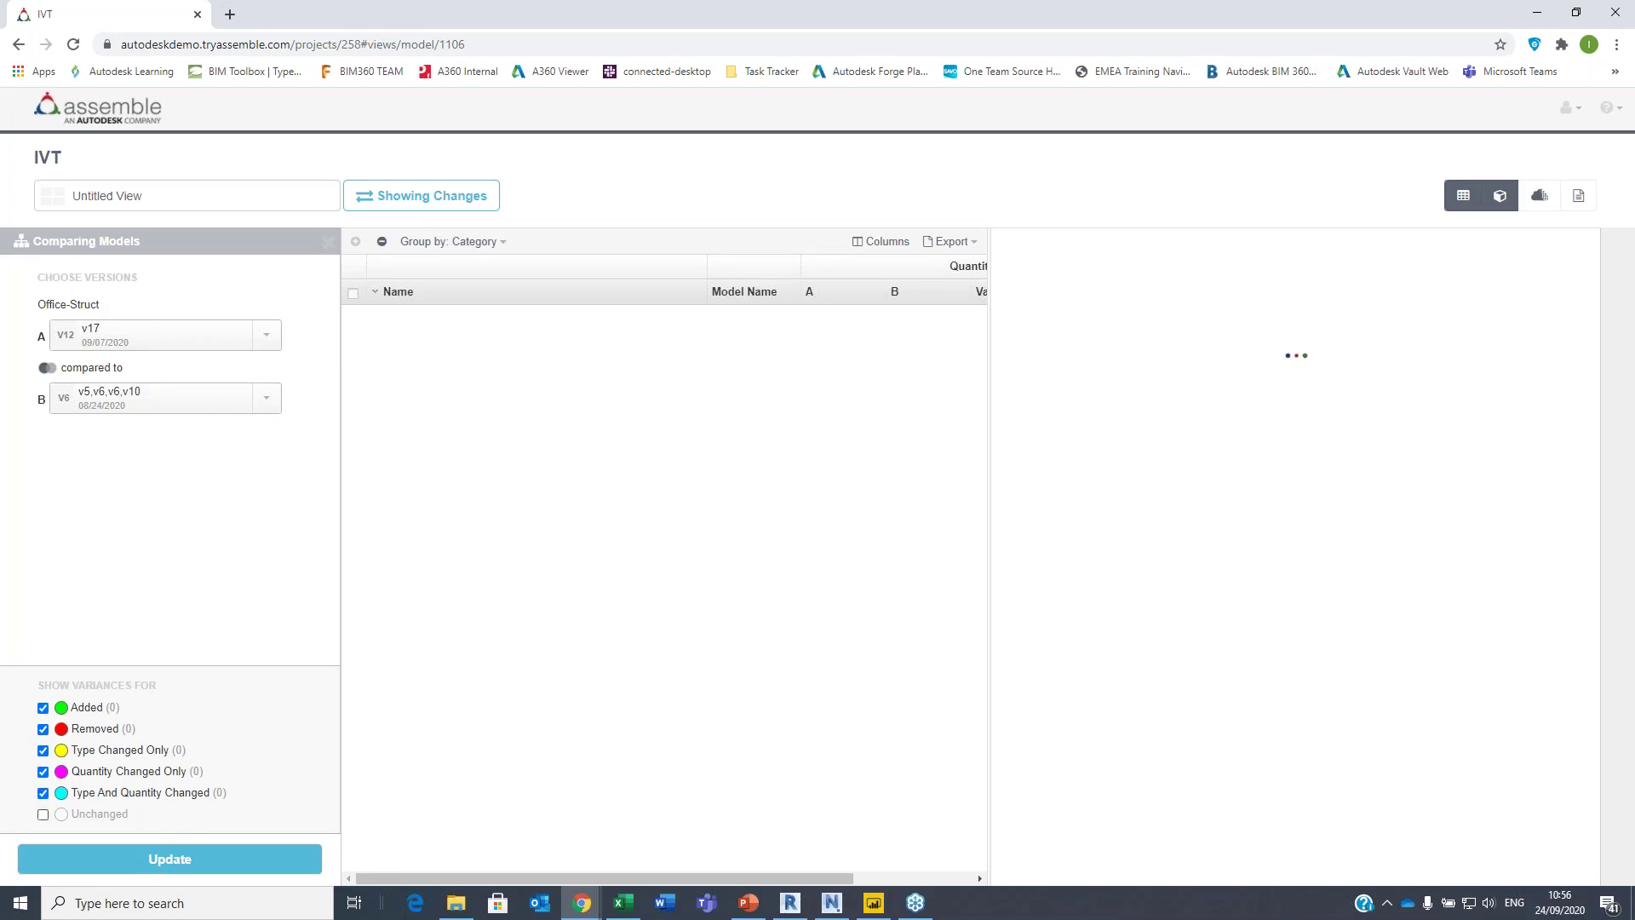
click(174, 858)
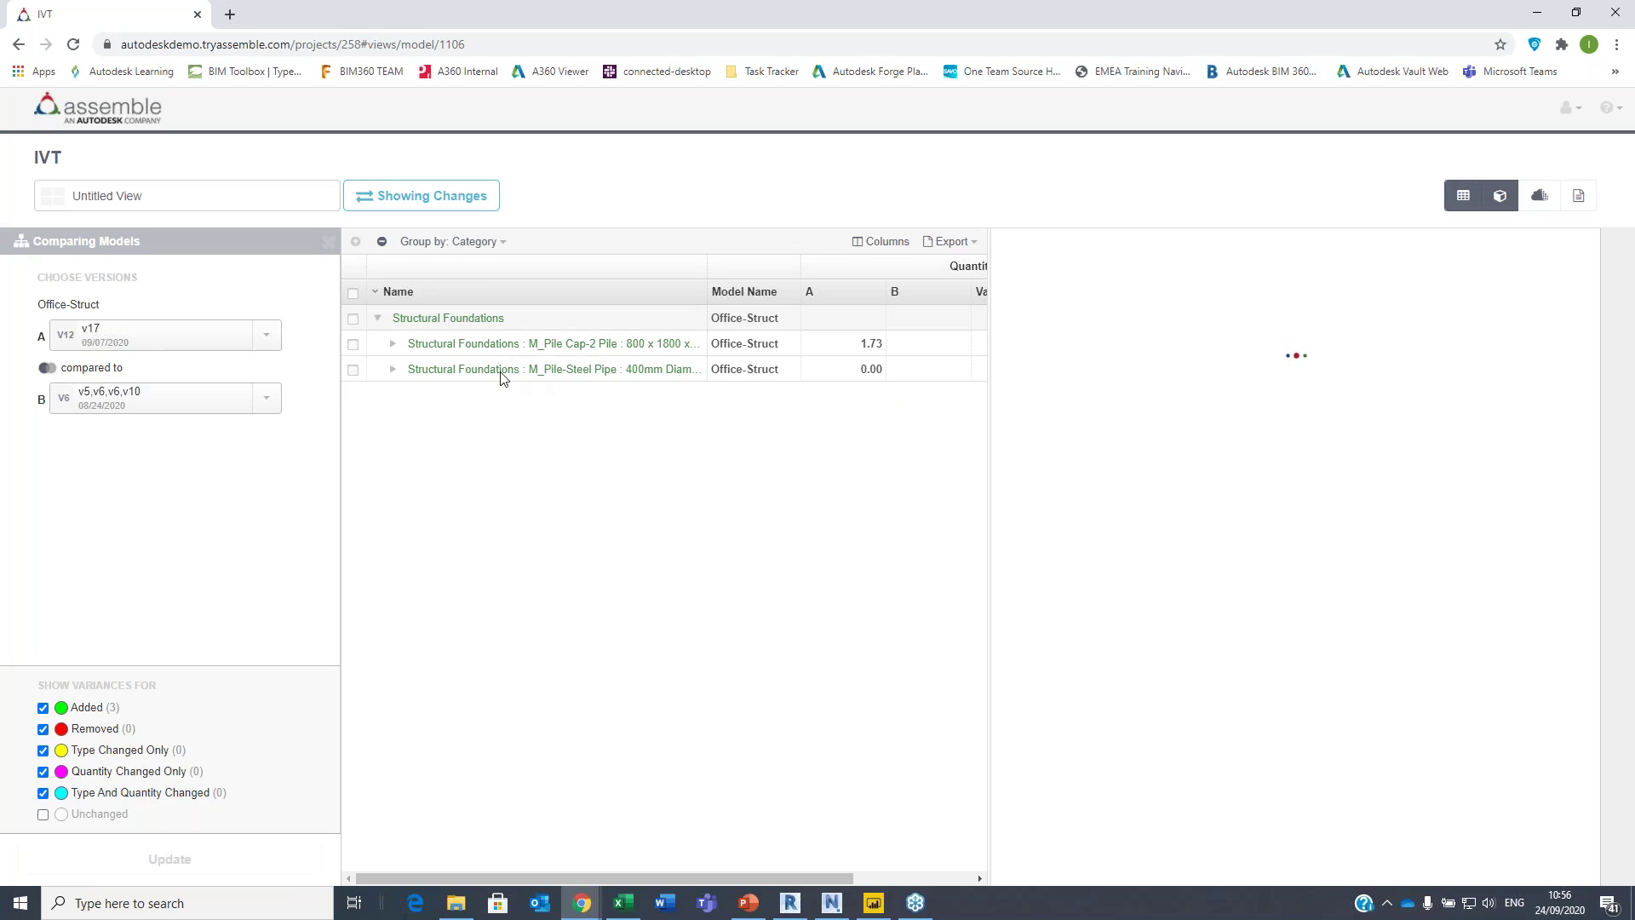
click(392, 343)
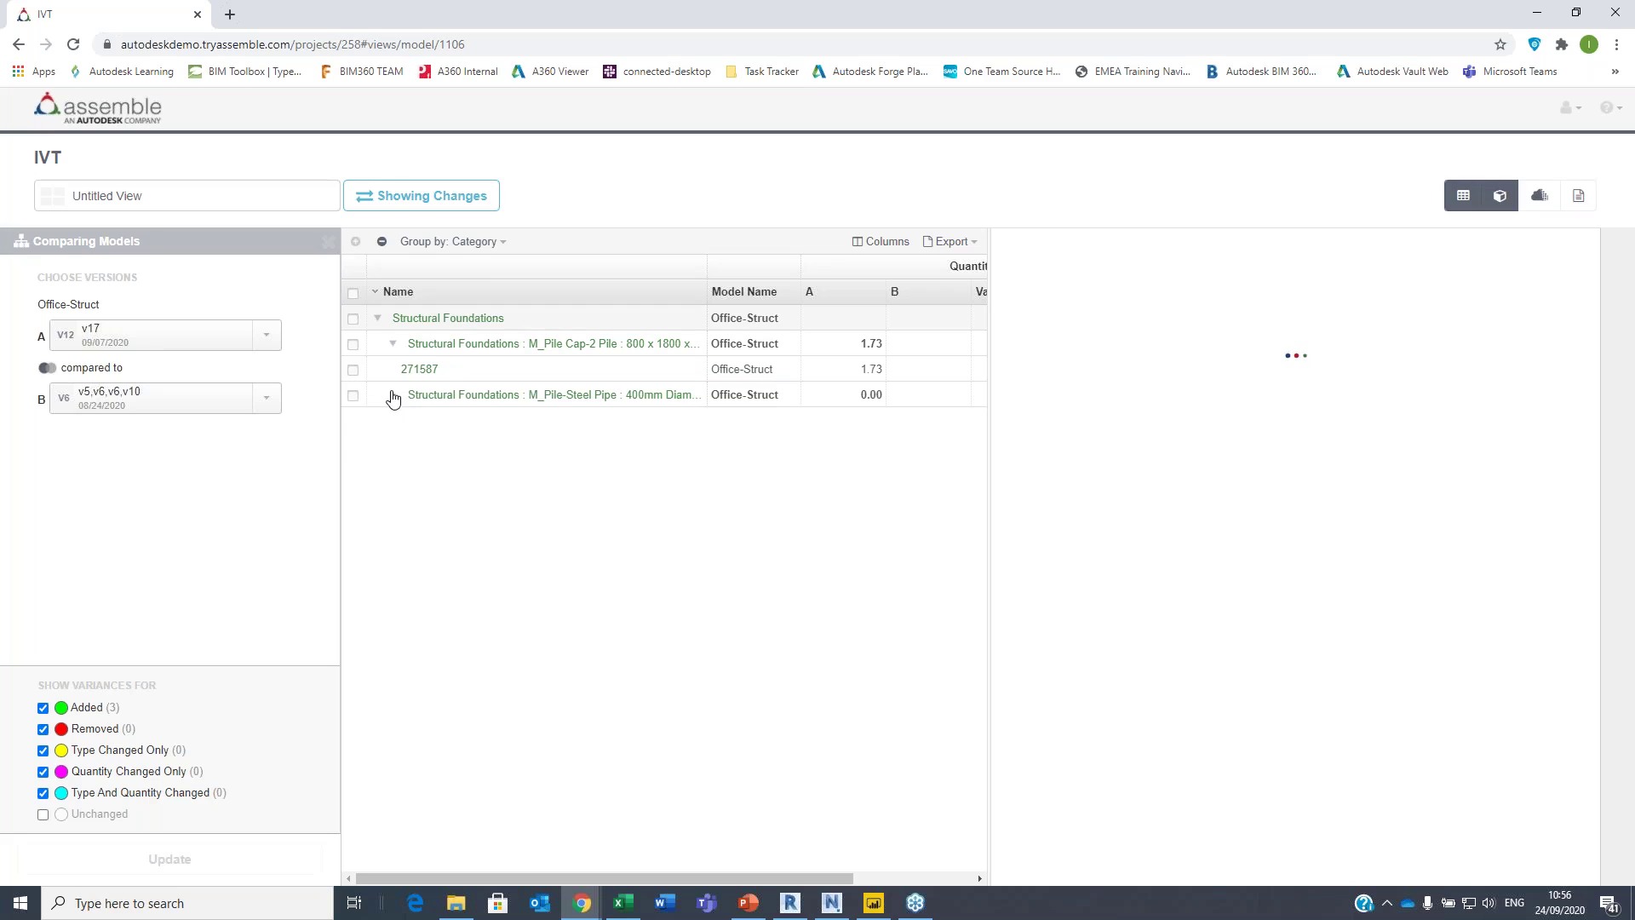
click(393, 394)
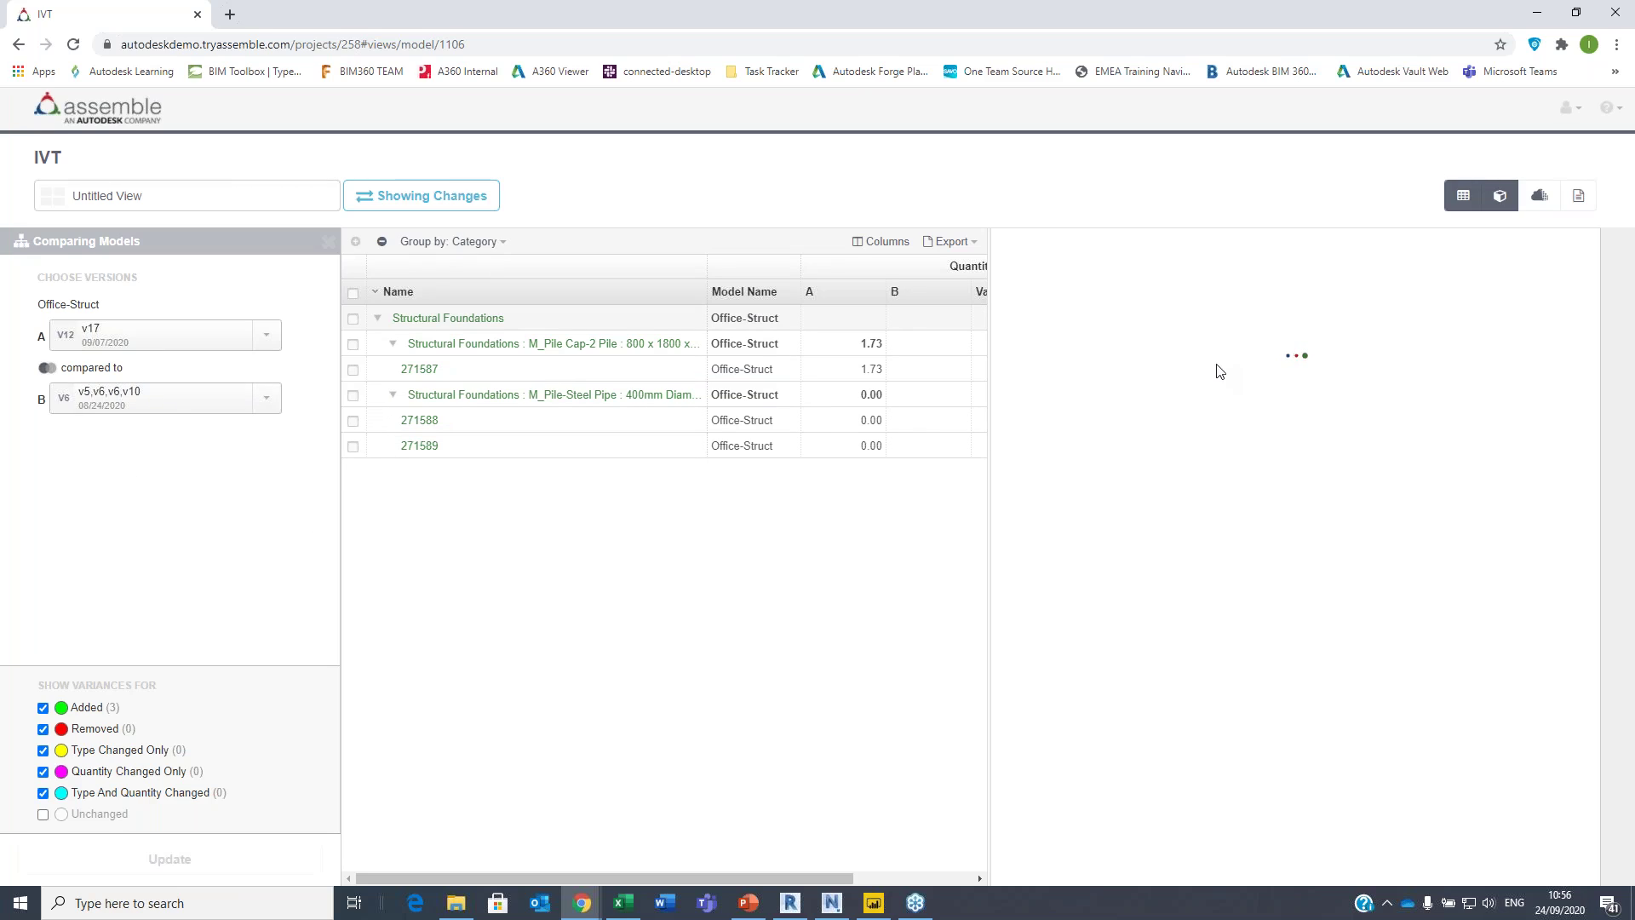
- Reload the Office-Struct view and rerun the change comparison of version v17 with v5,v6,v6,v10
click(72, 47)
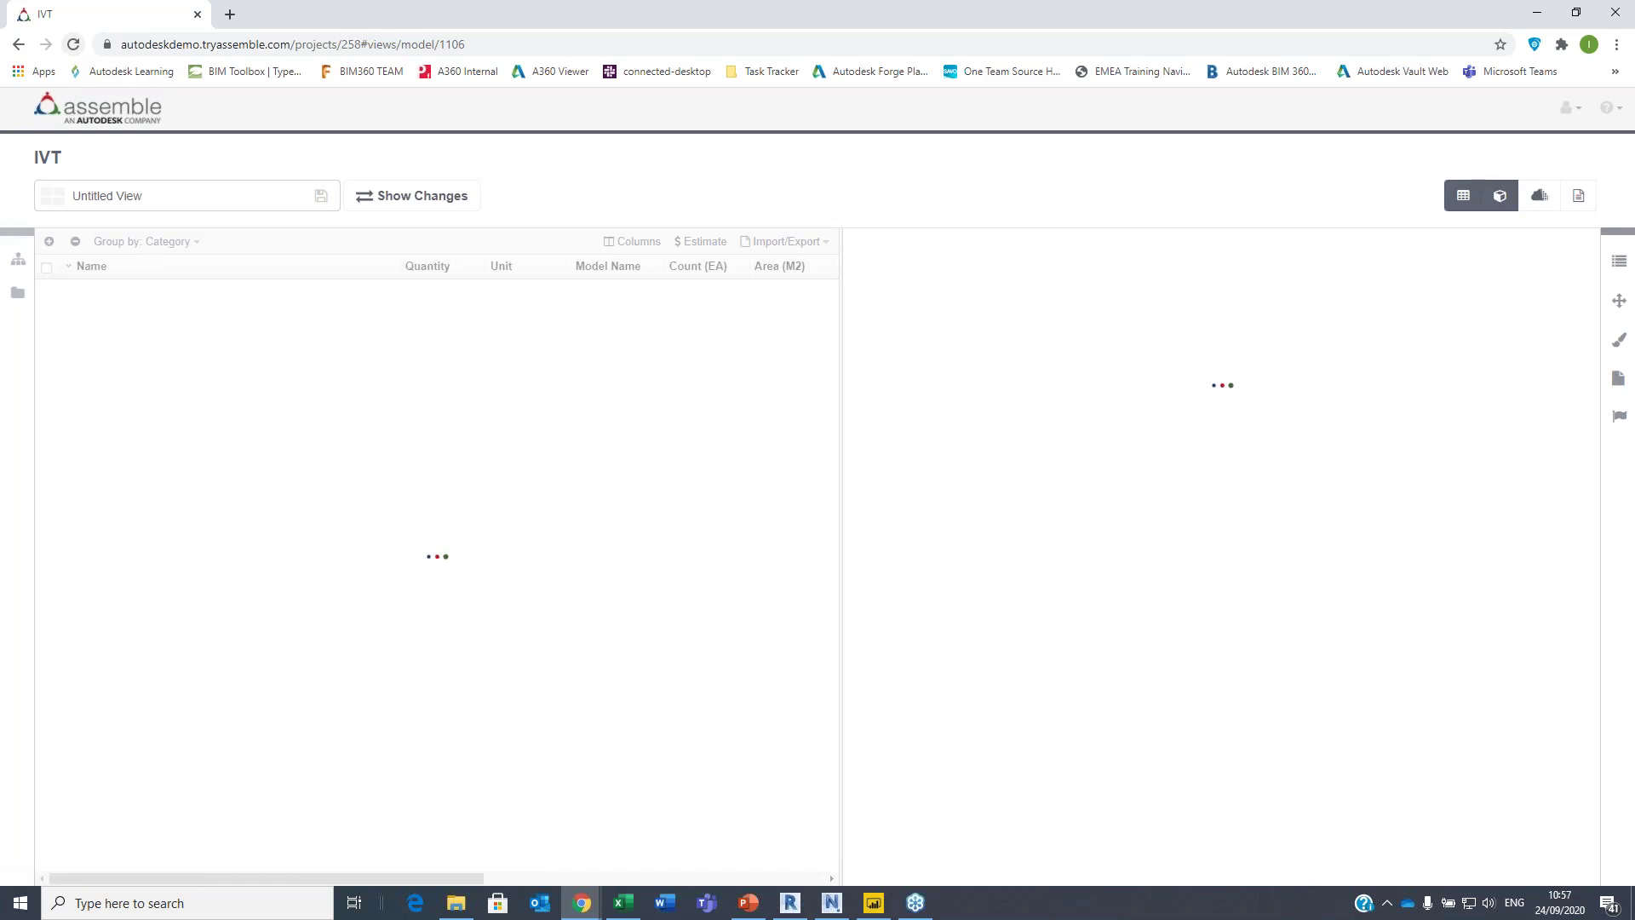
click(410, 202)
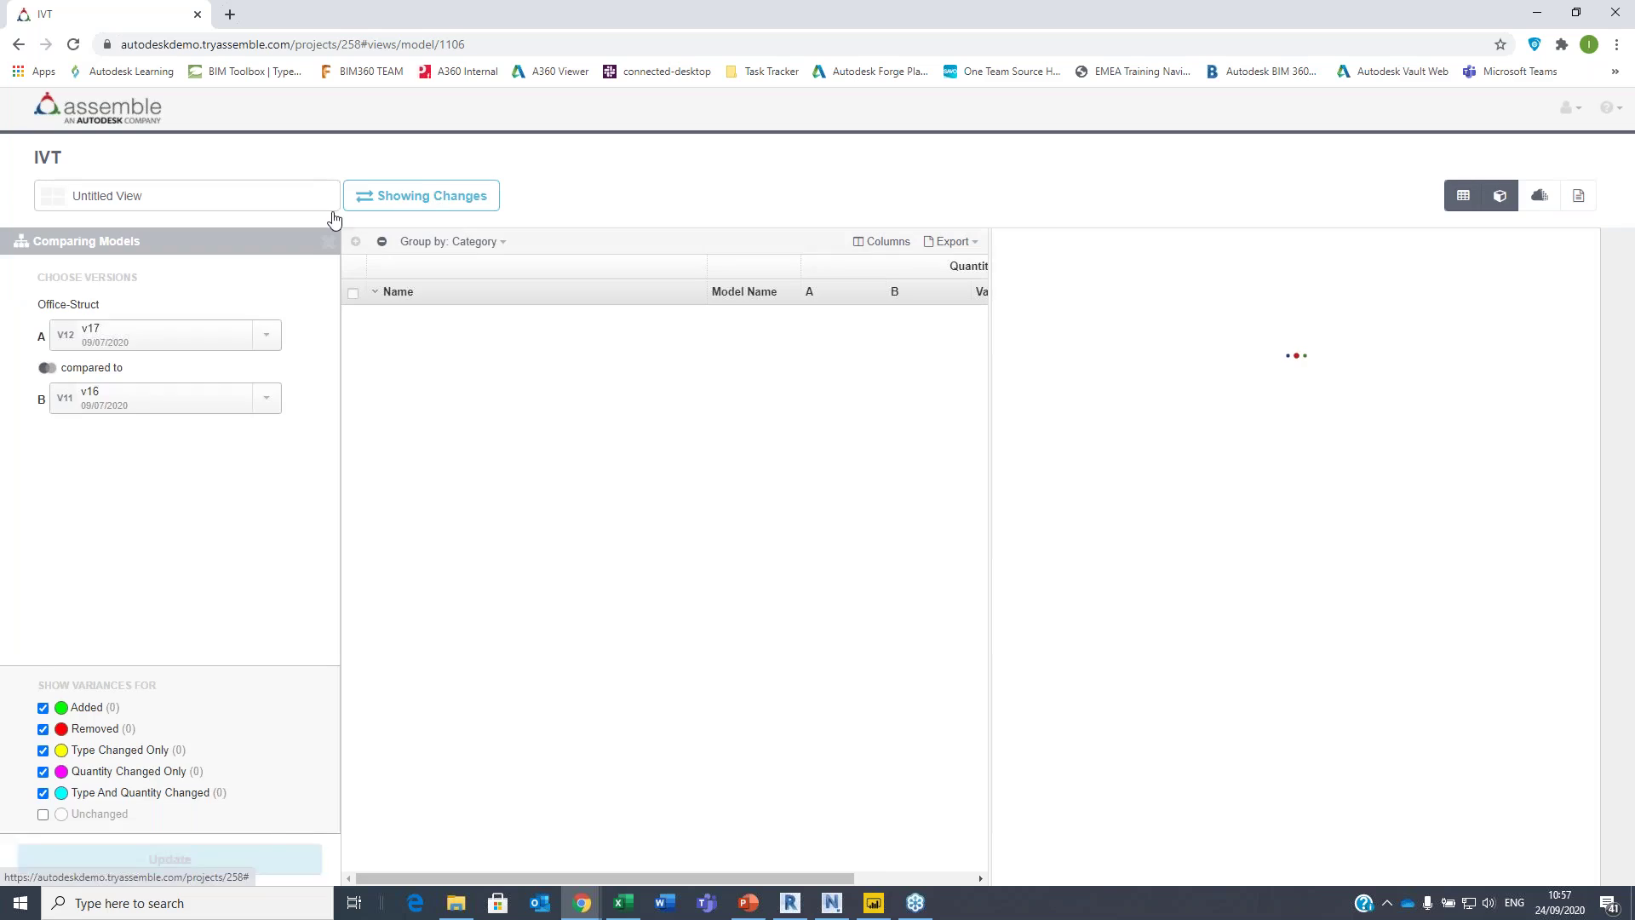
click(149, 398)
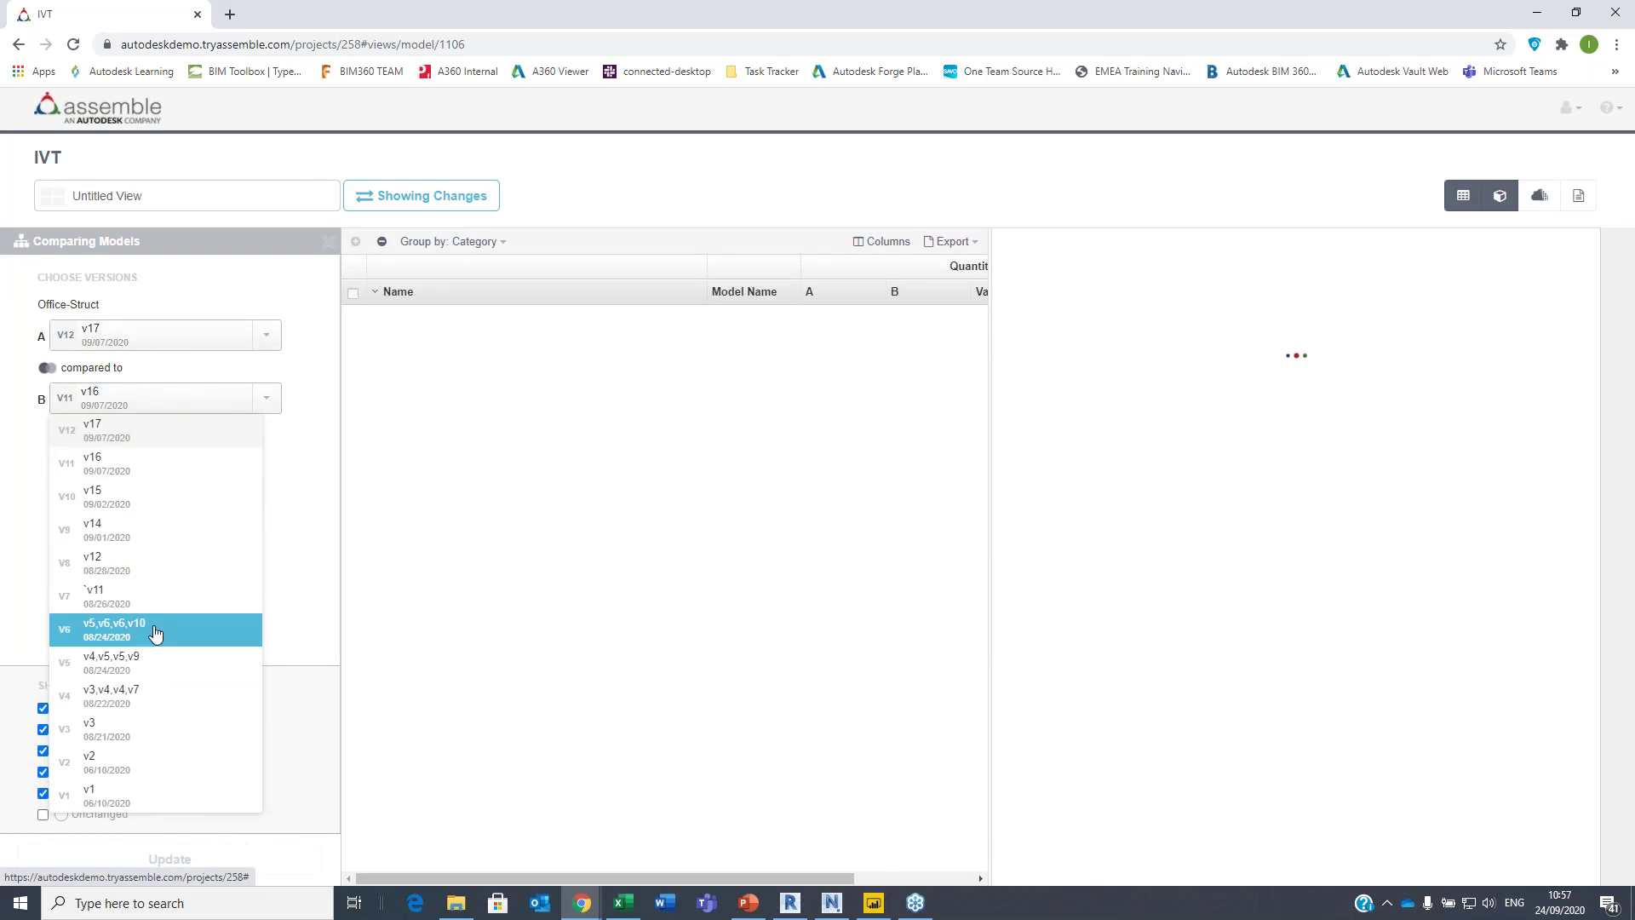
click(127, 631)
click(175, 856)
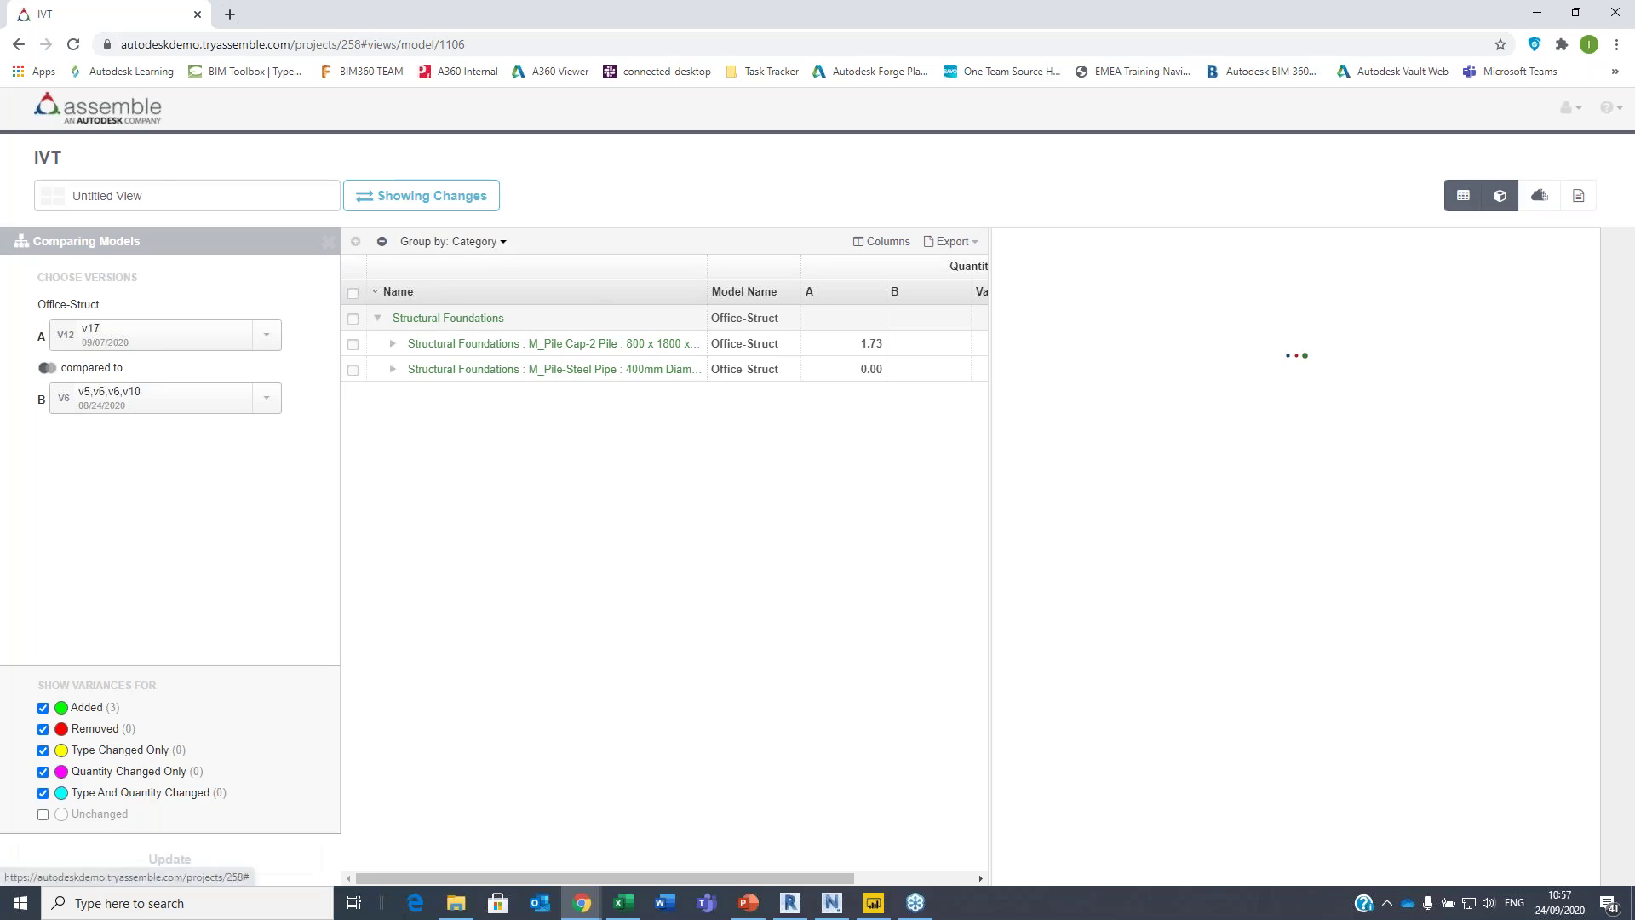
- Add the Total Cost and Unit Cost columns to the version comparison and view the cost variances
click(881, 242)
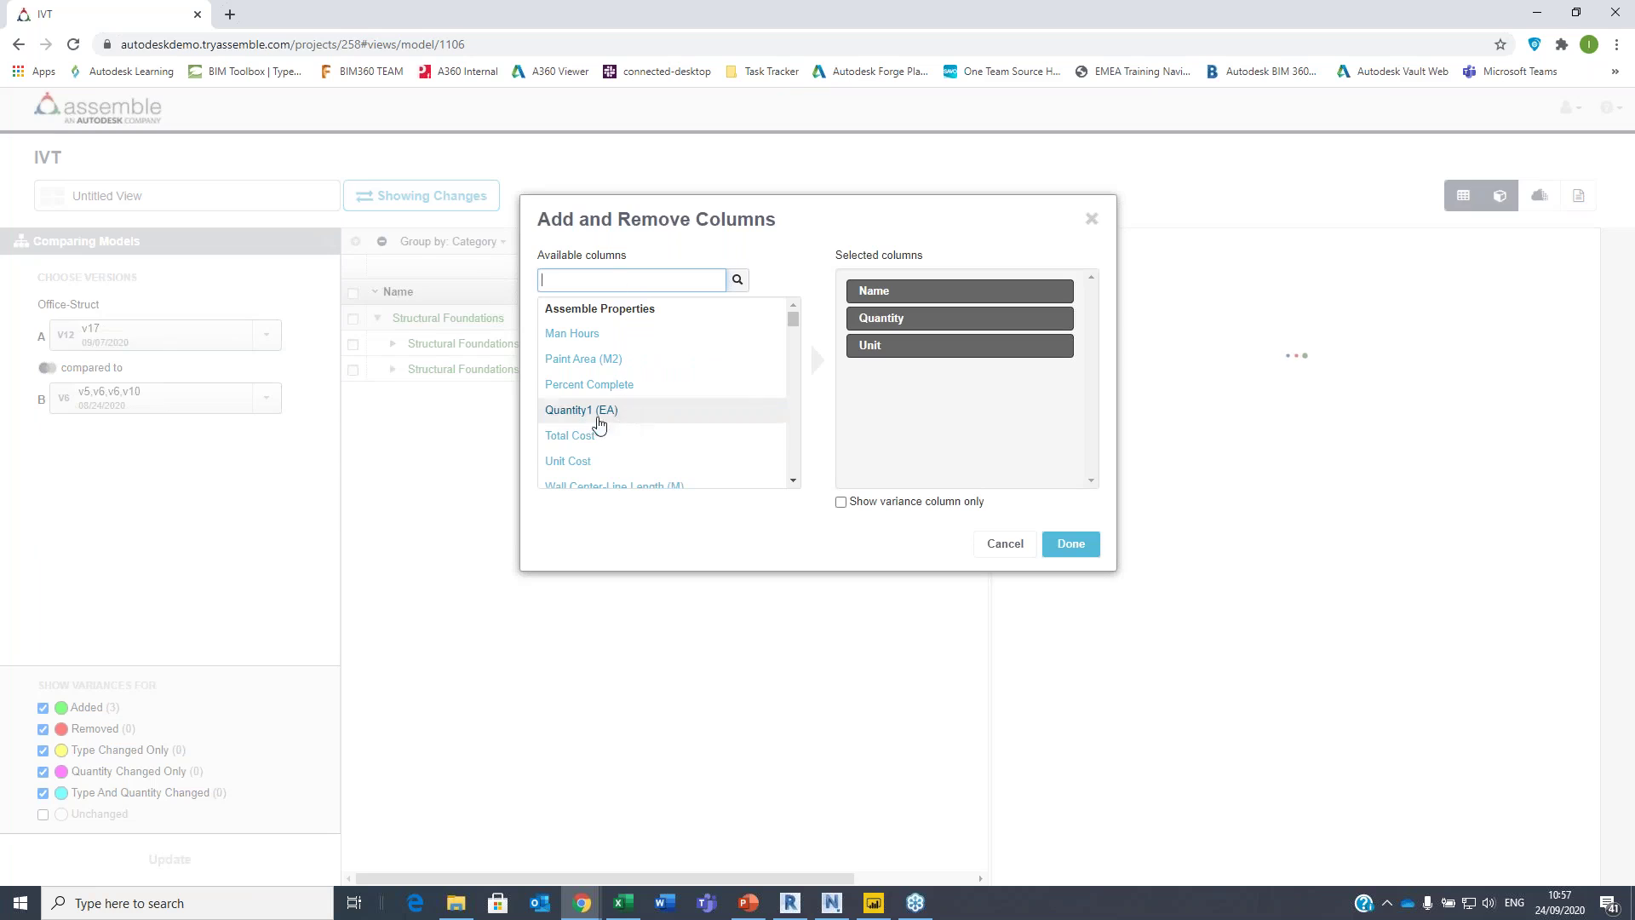
click(572, 436)
click(572, 436)
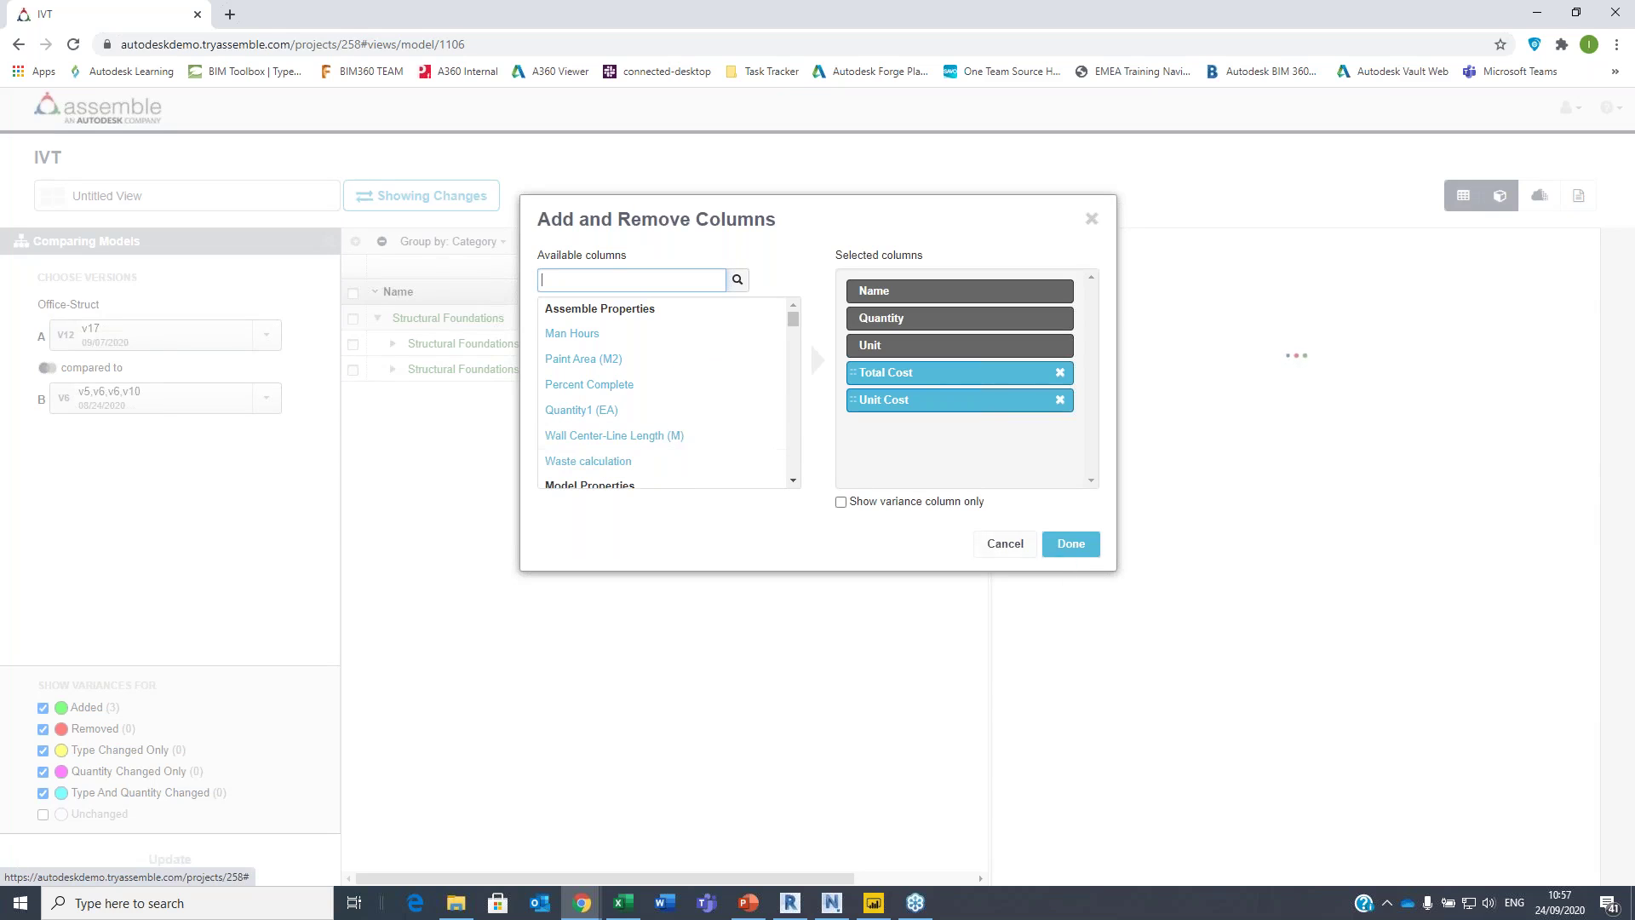
click(1071, 544)
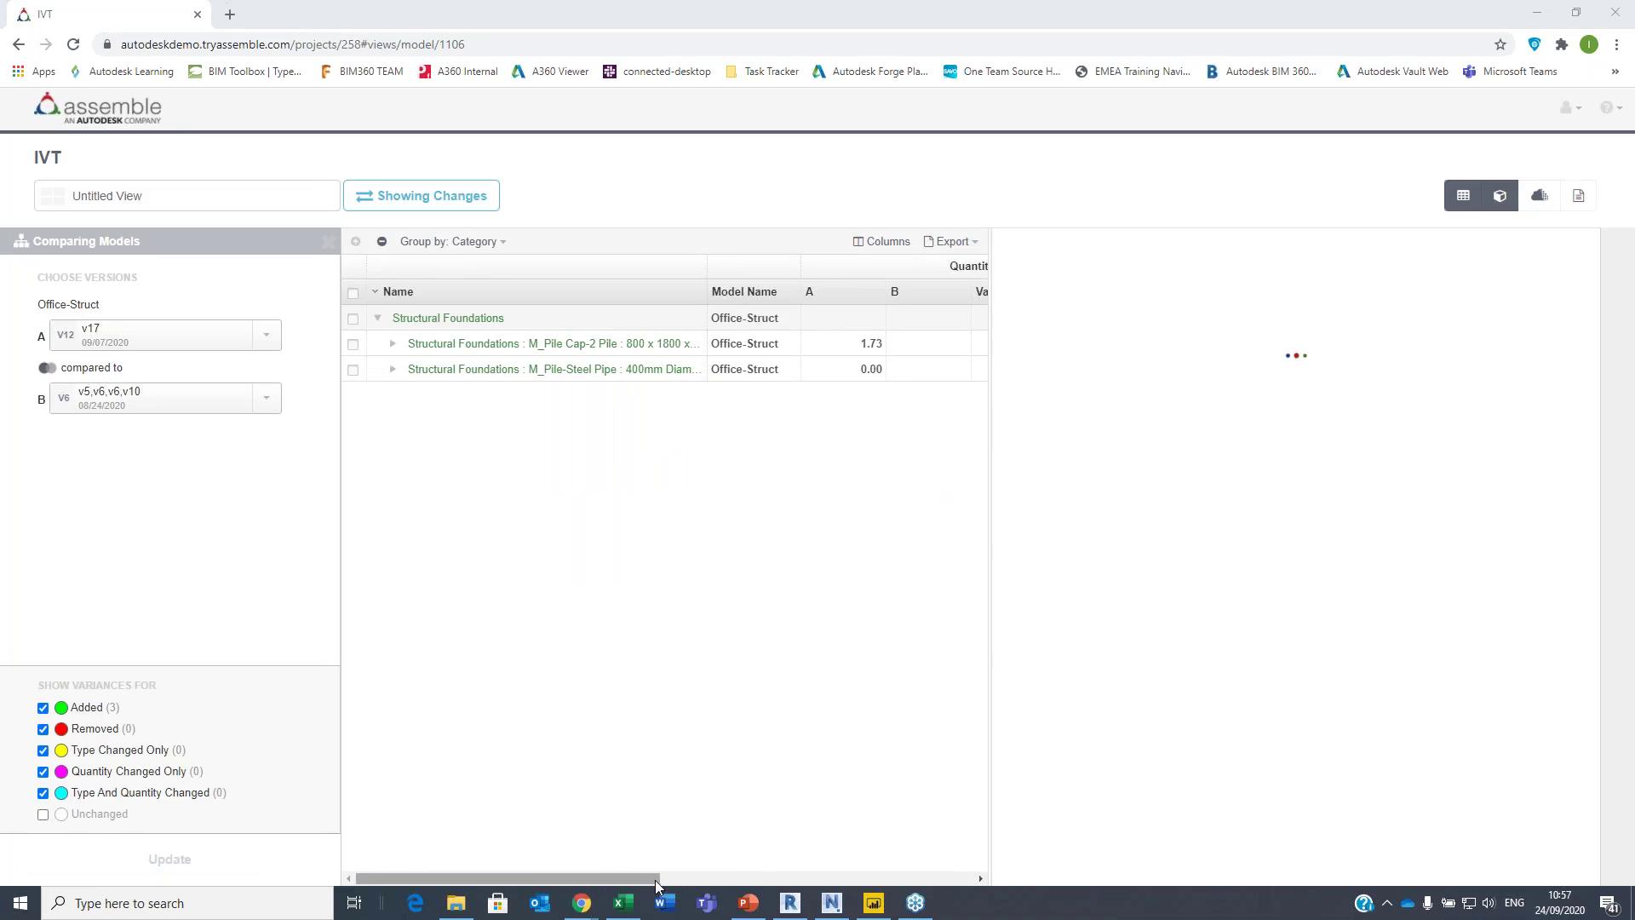
drag(645, 886, 918, 887)
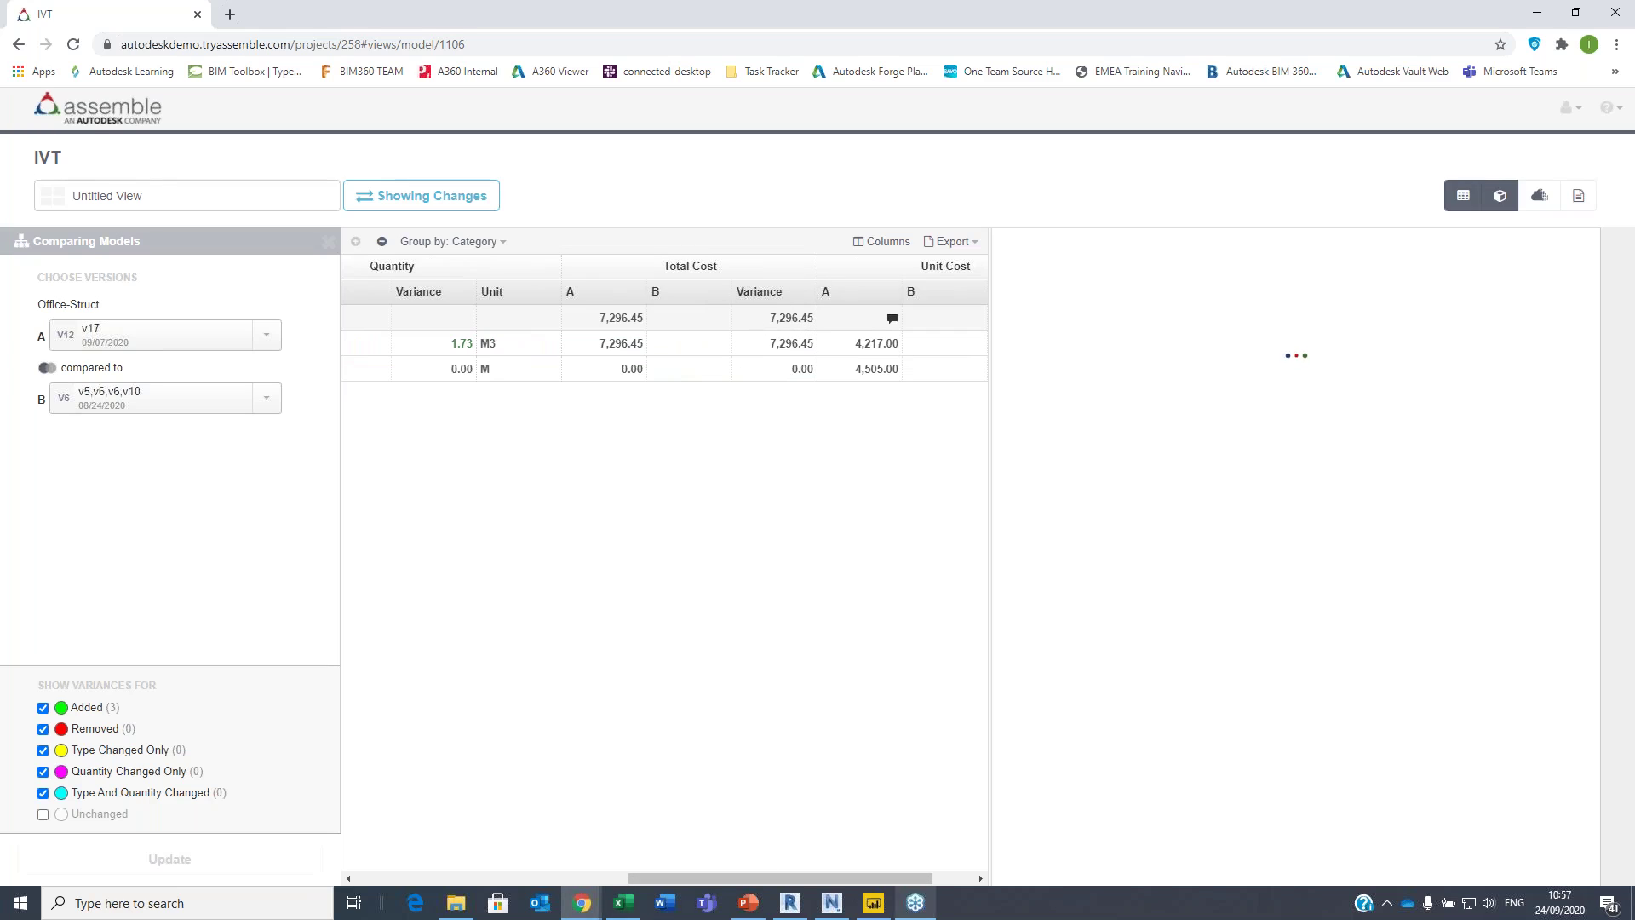
- Switch to Power BI Desktop and check the Structural Foundations total cost difference on the Variance page
click(874, 903)
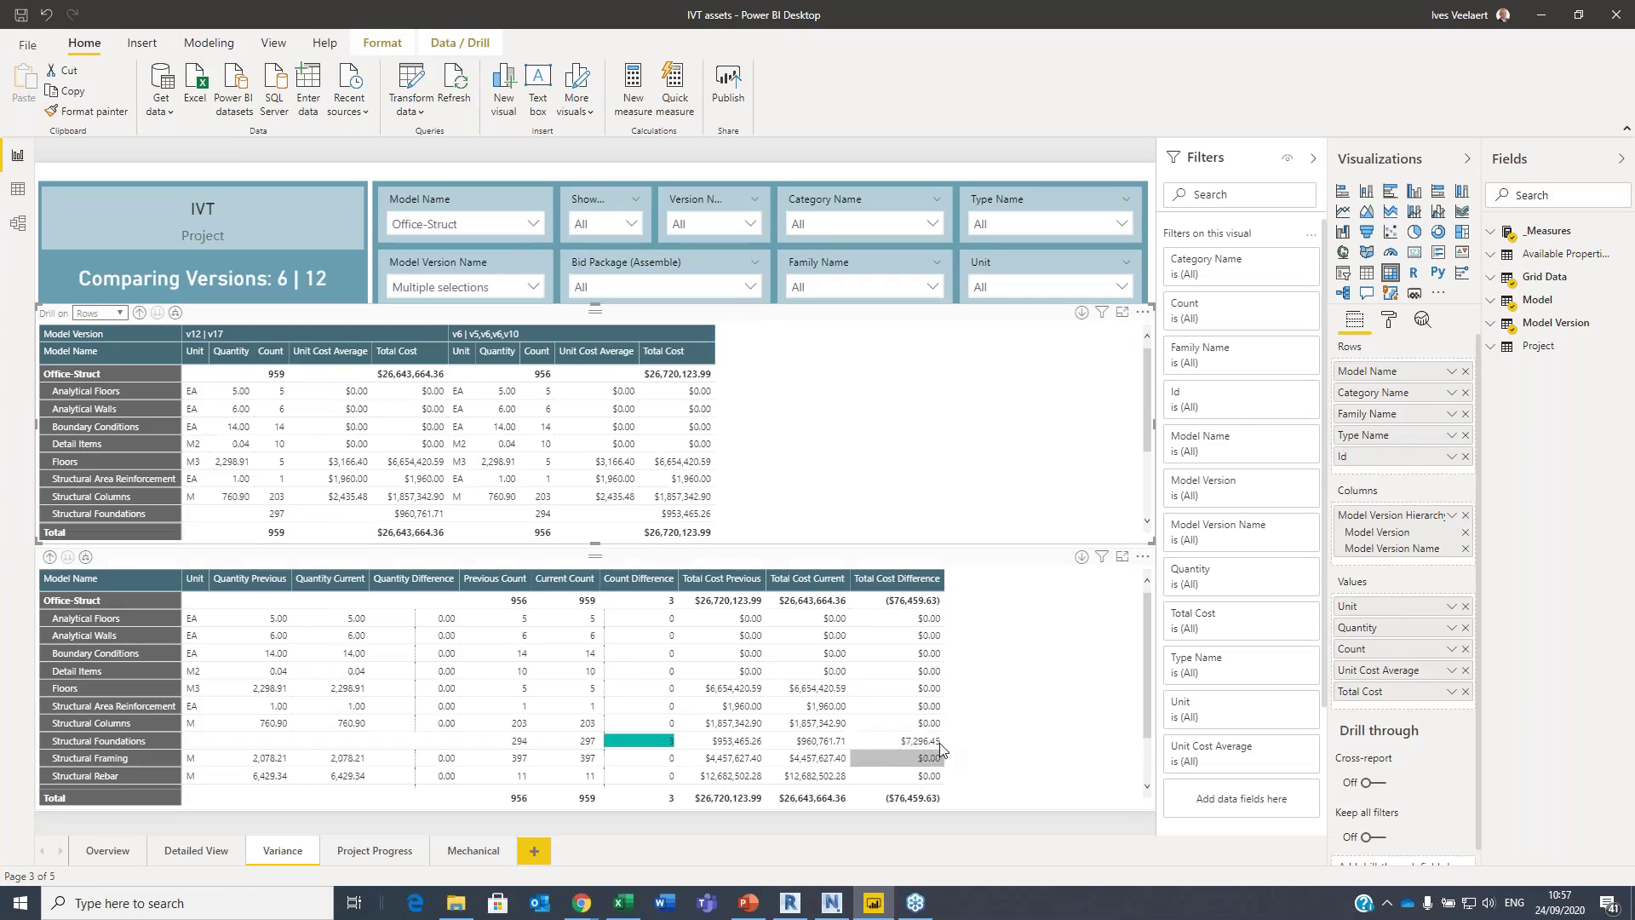
click(27, 44)
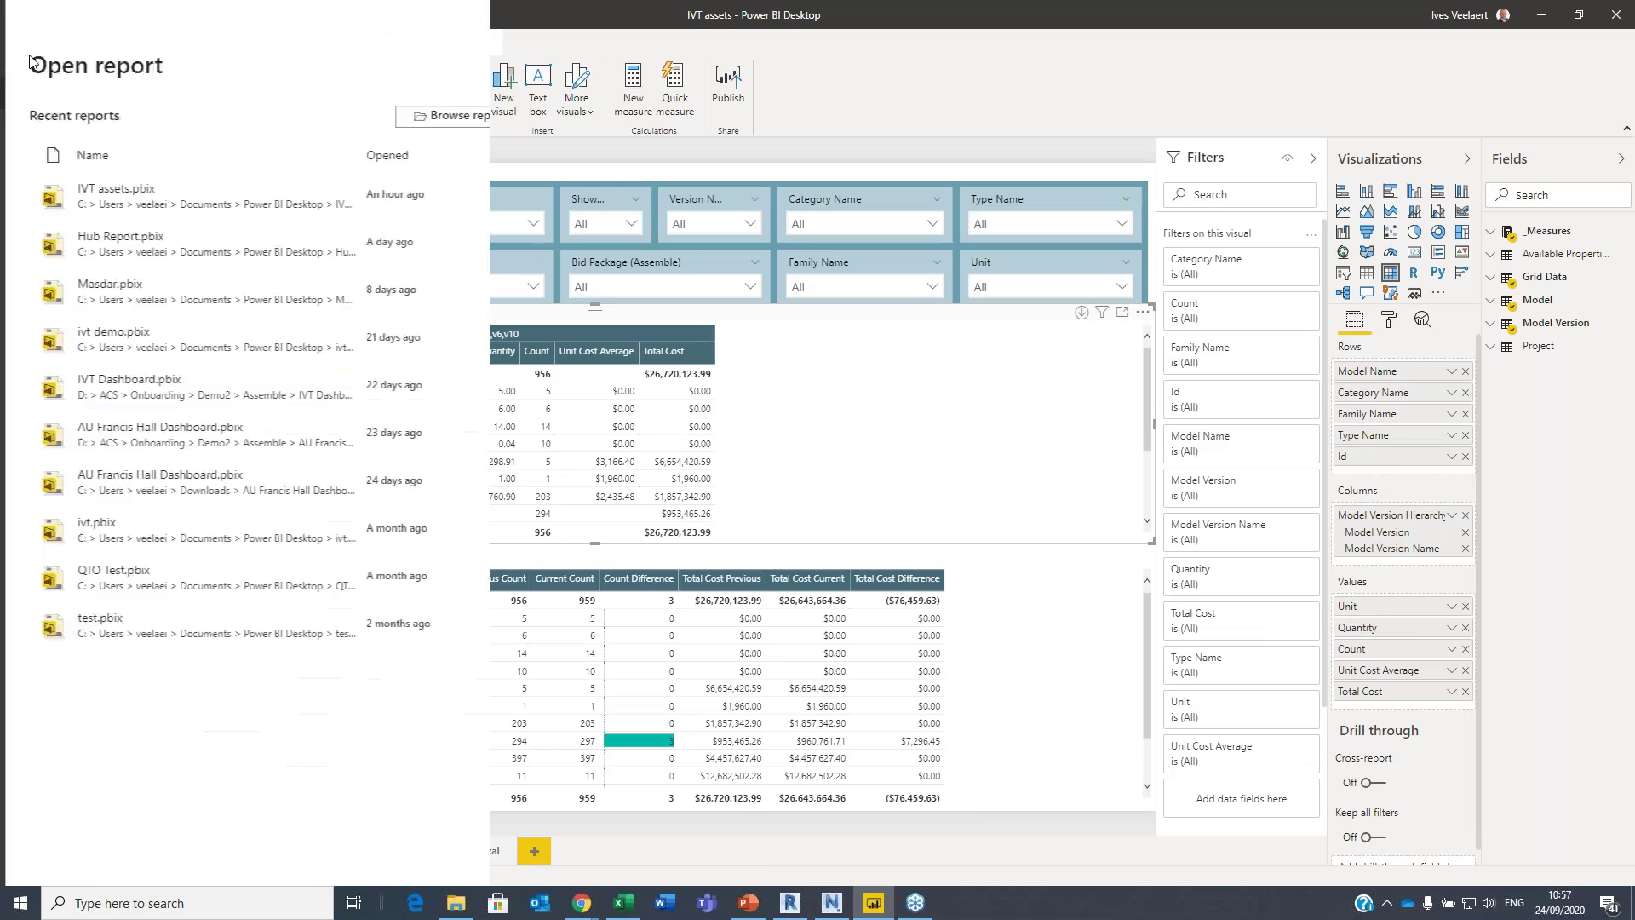
key(Escape)
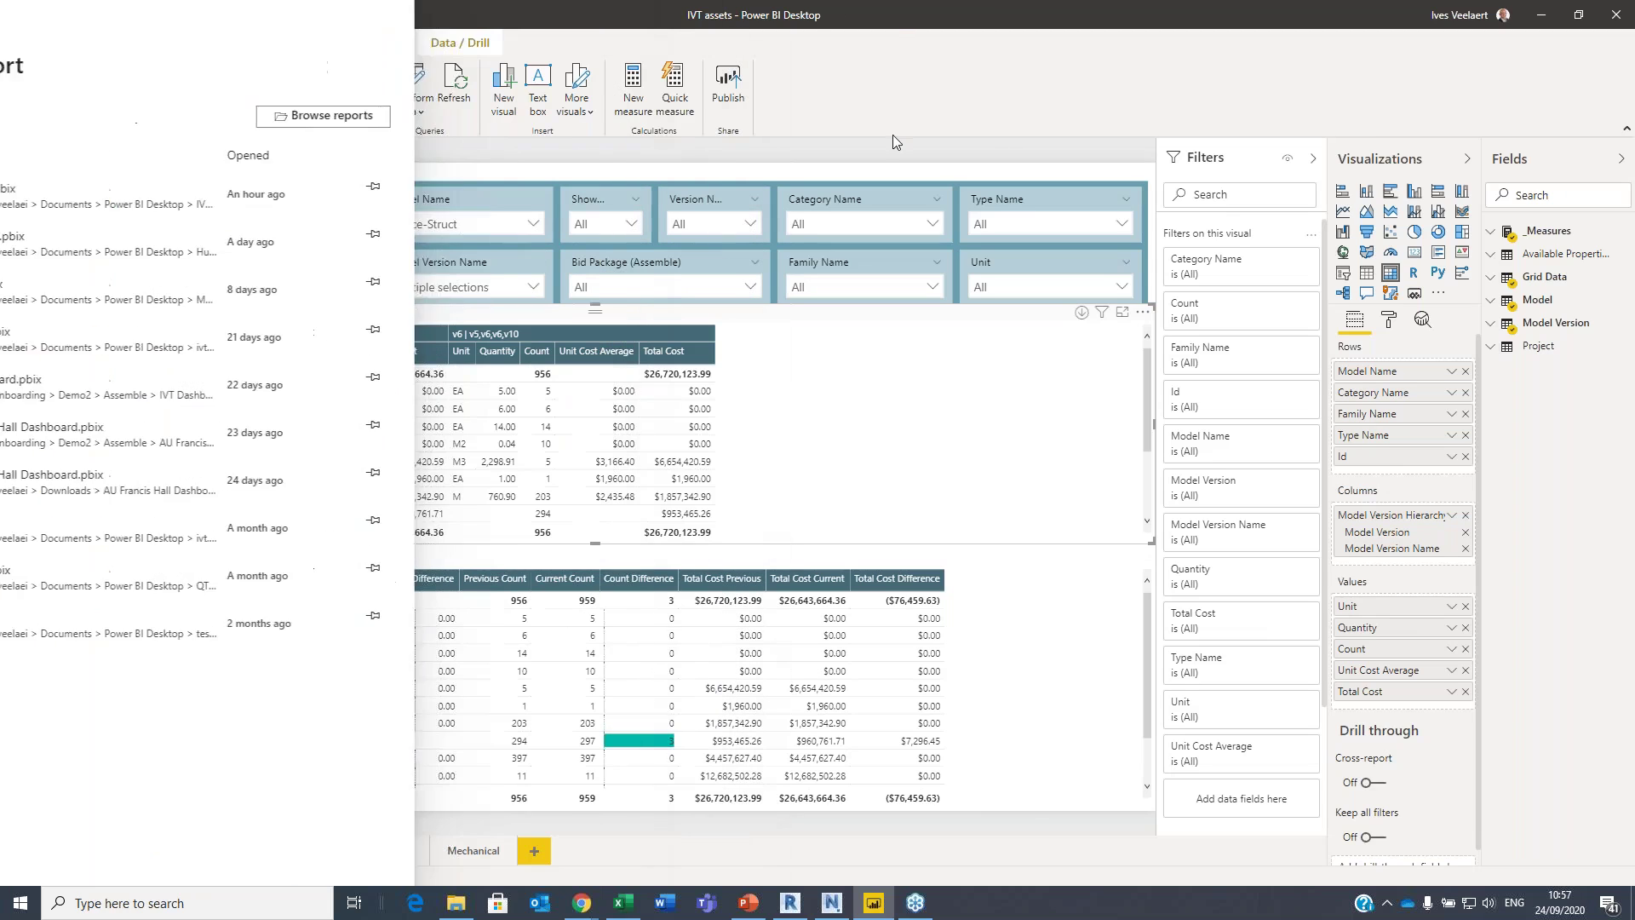
- Switch to BIM 360 in Chrome, leave the clash viewer and open Project Home to view the embedded Power BI - Project report
mouse_move(588, 916)
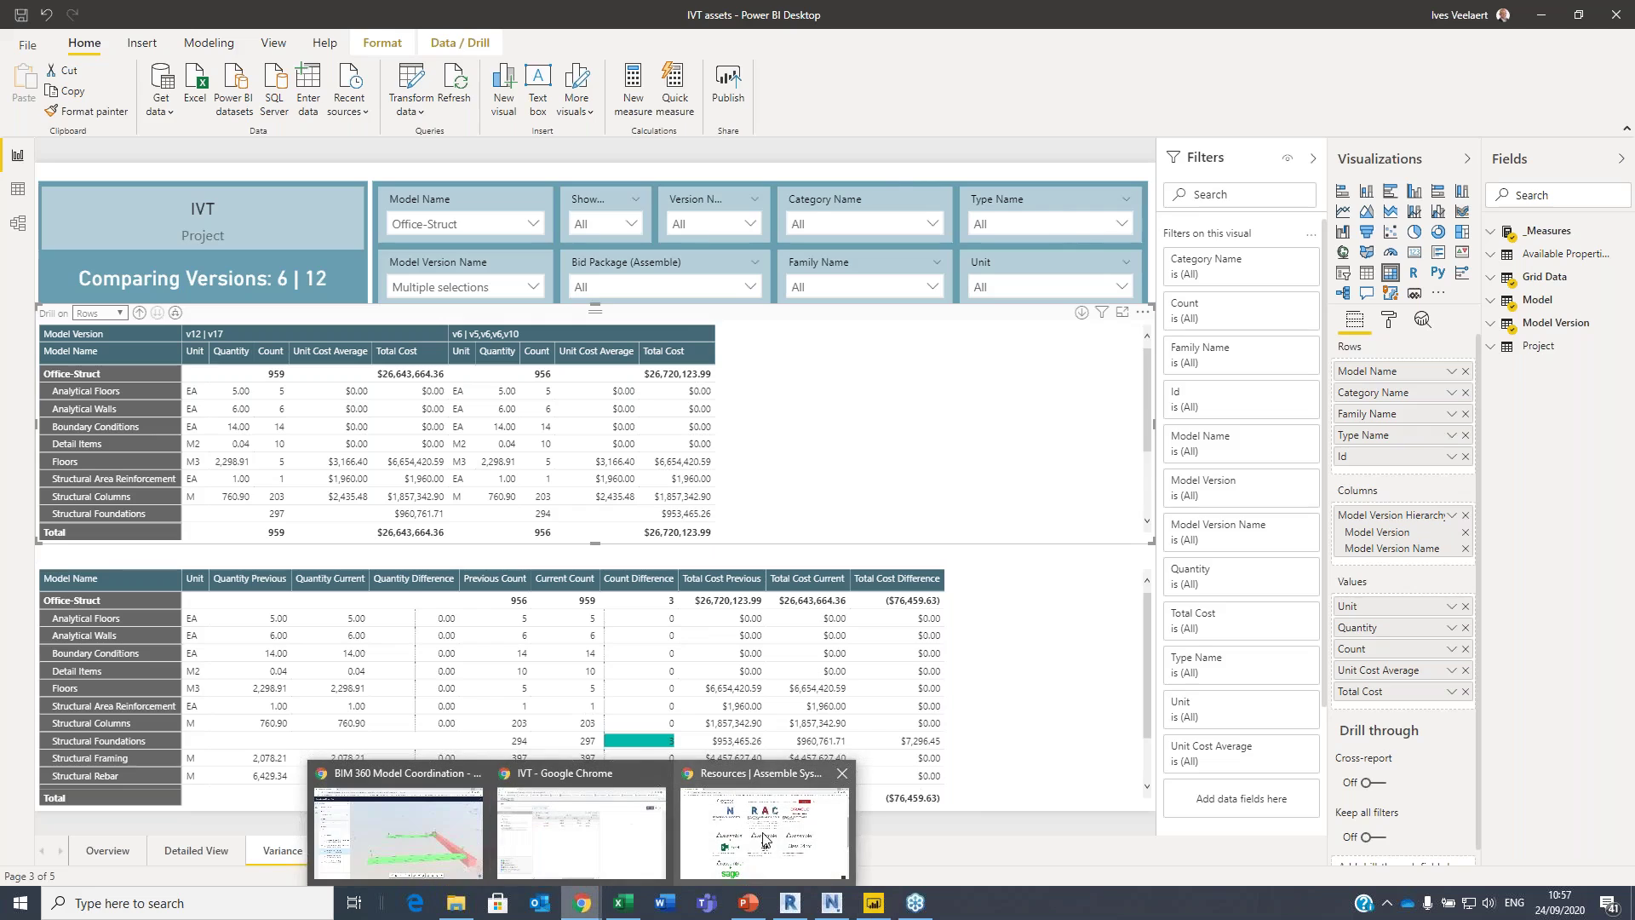
mouse_move(509, 837)
click(397, 831)
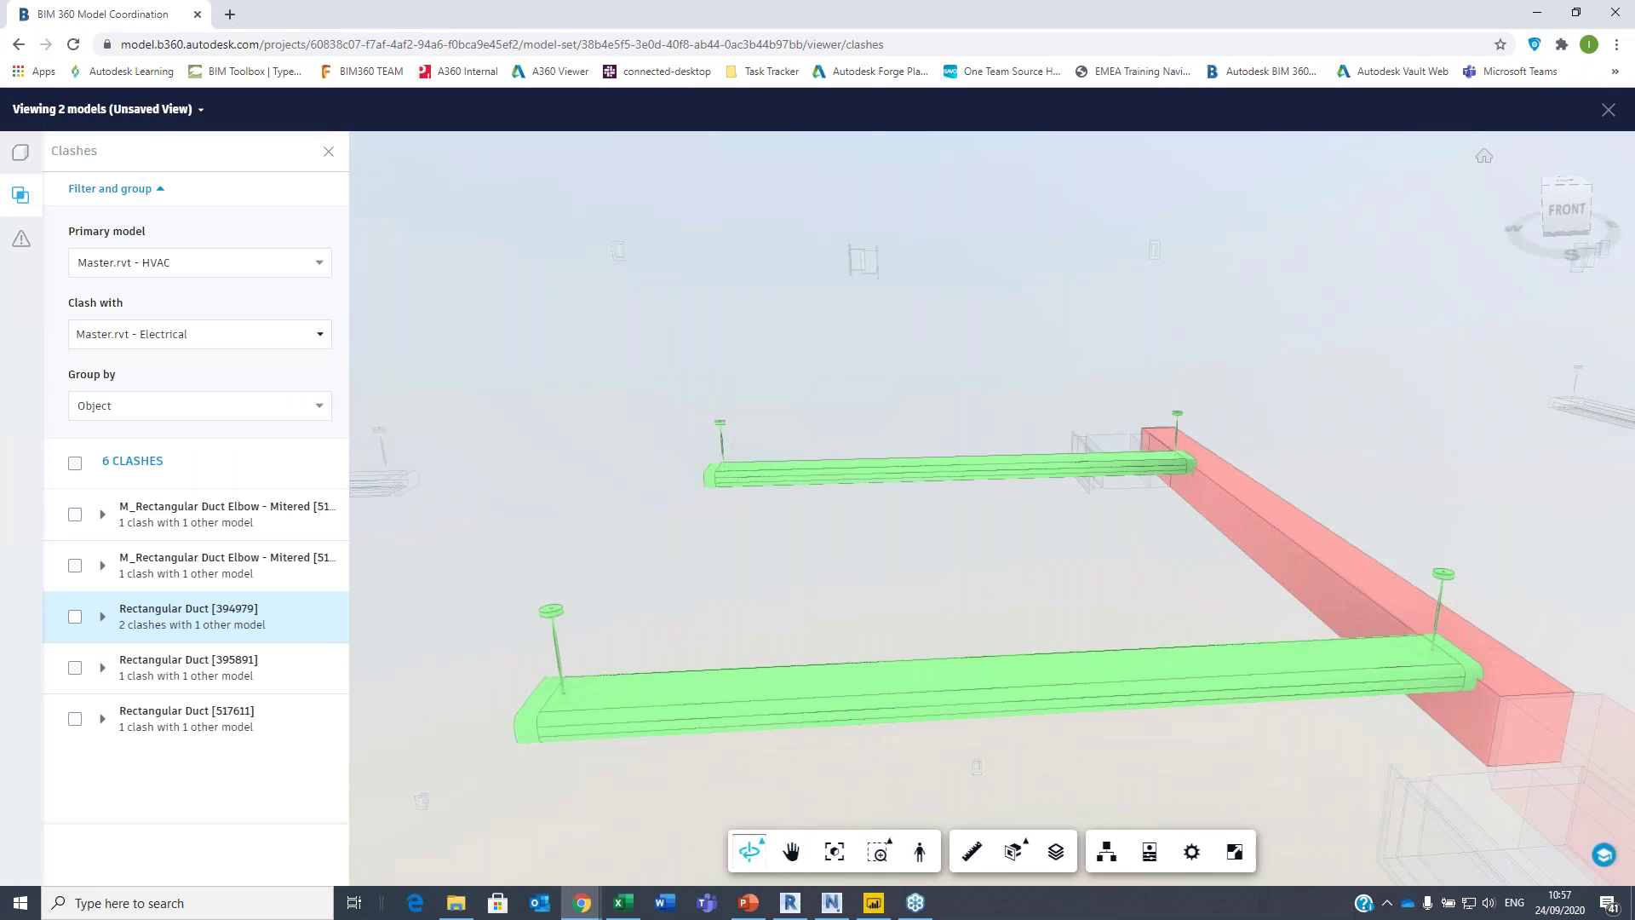
click(49, 176)
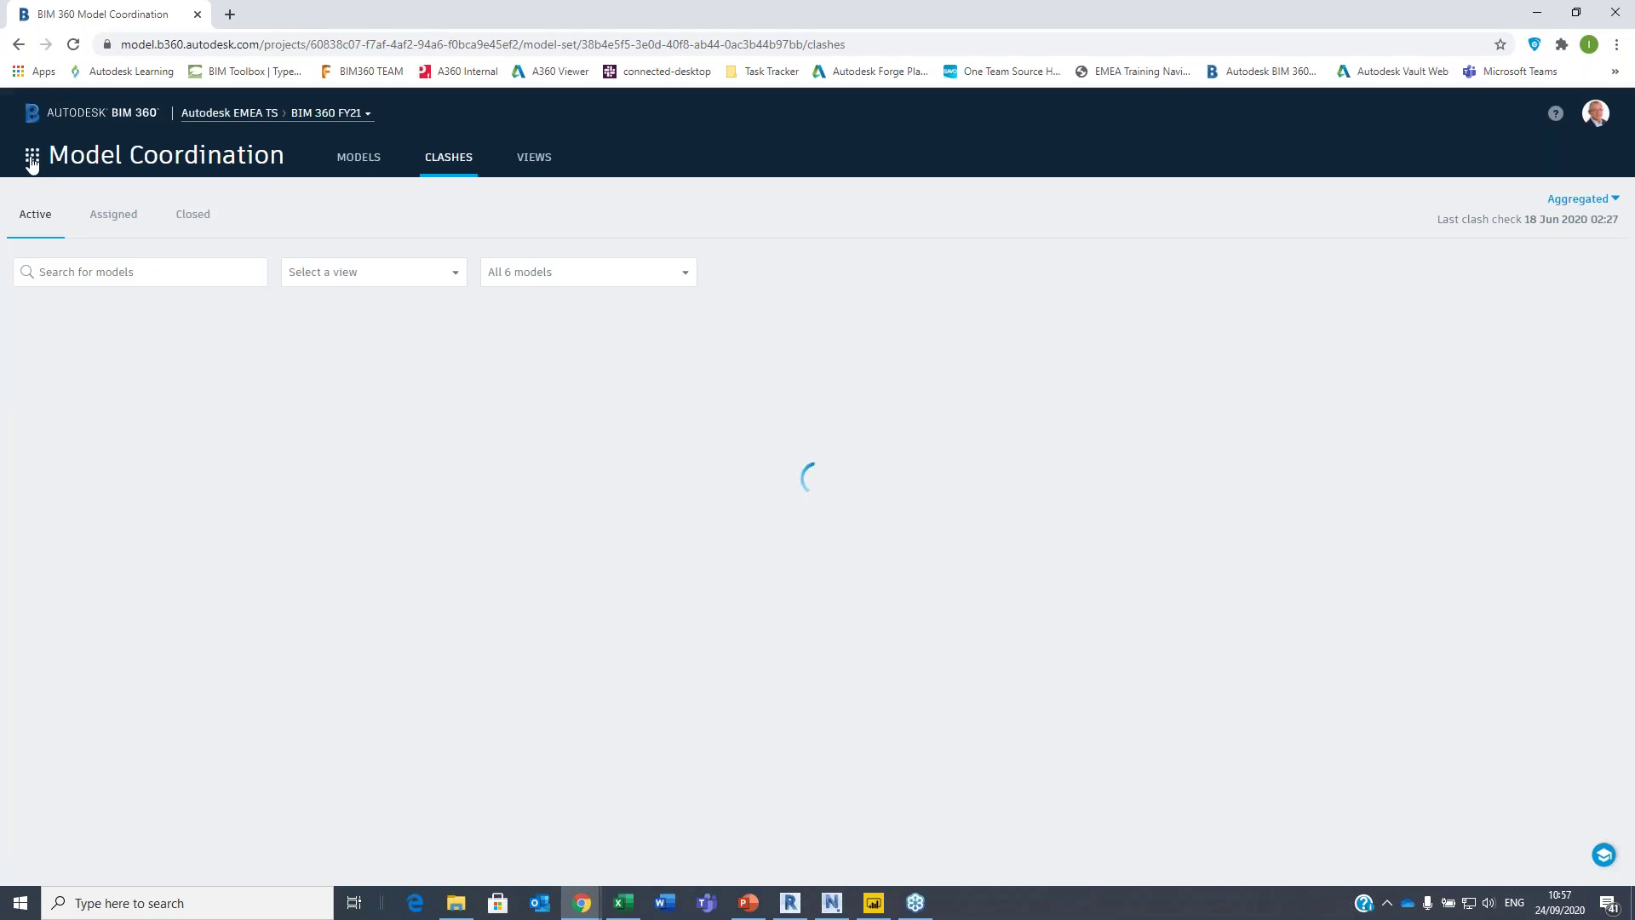
click(31, 156)
click(80, 243)
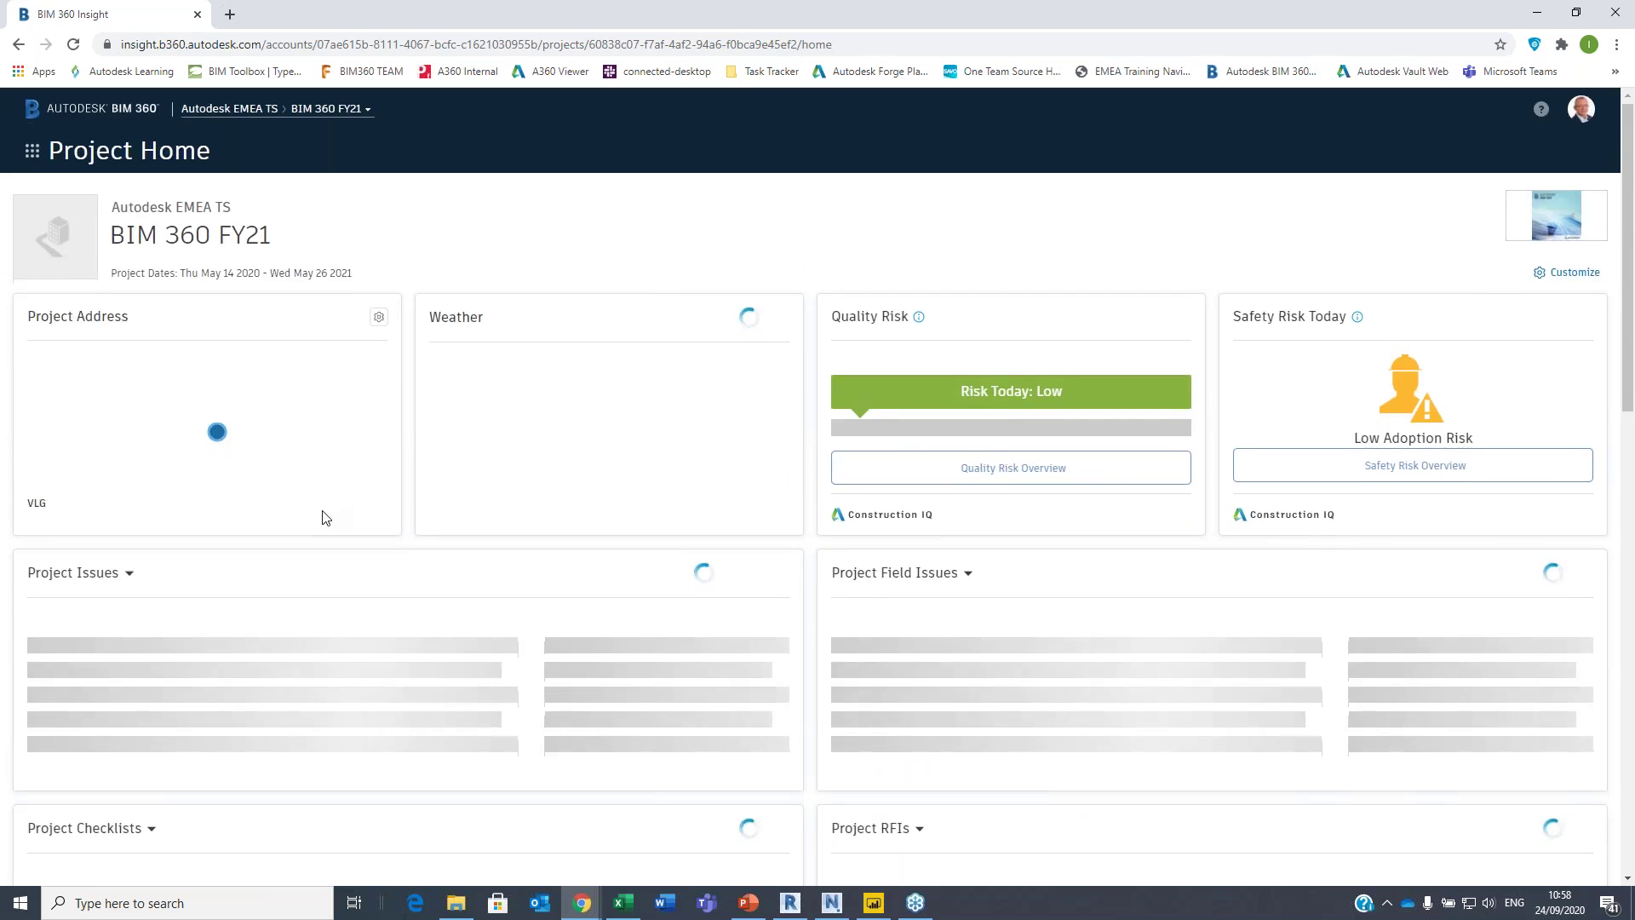
scroll(324, 511, down, 10)
scroll(320, 510, down, 3)
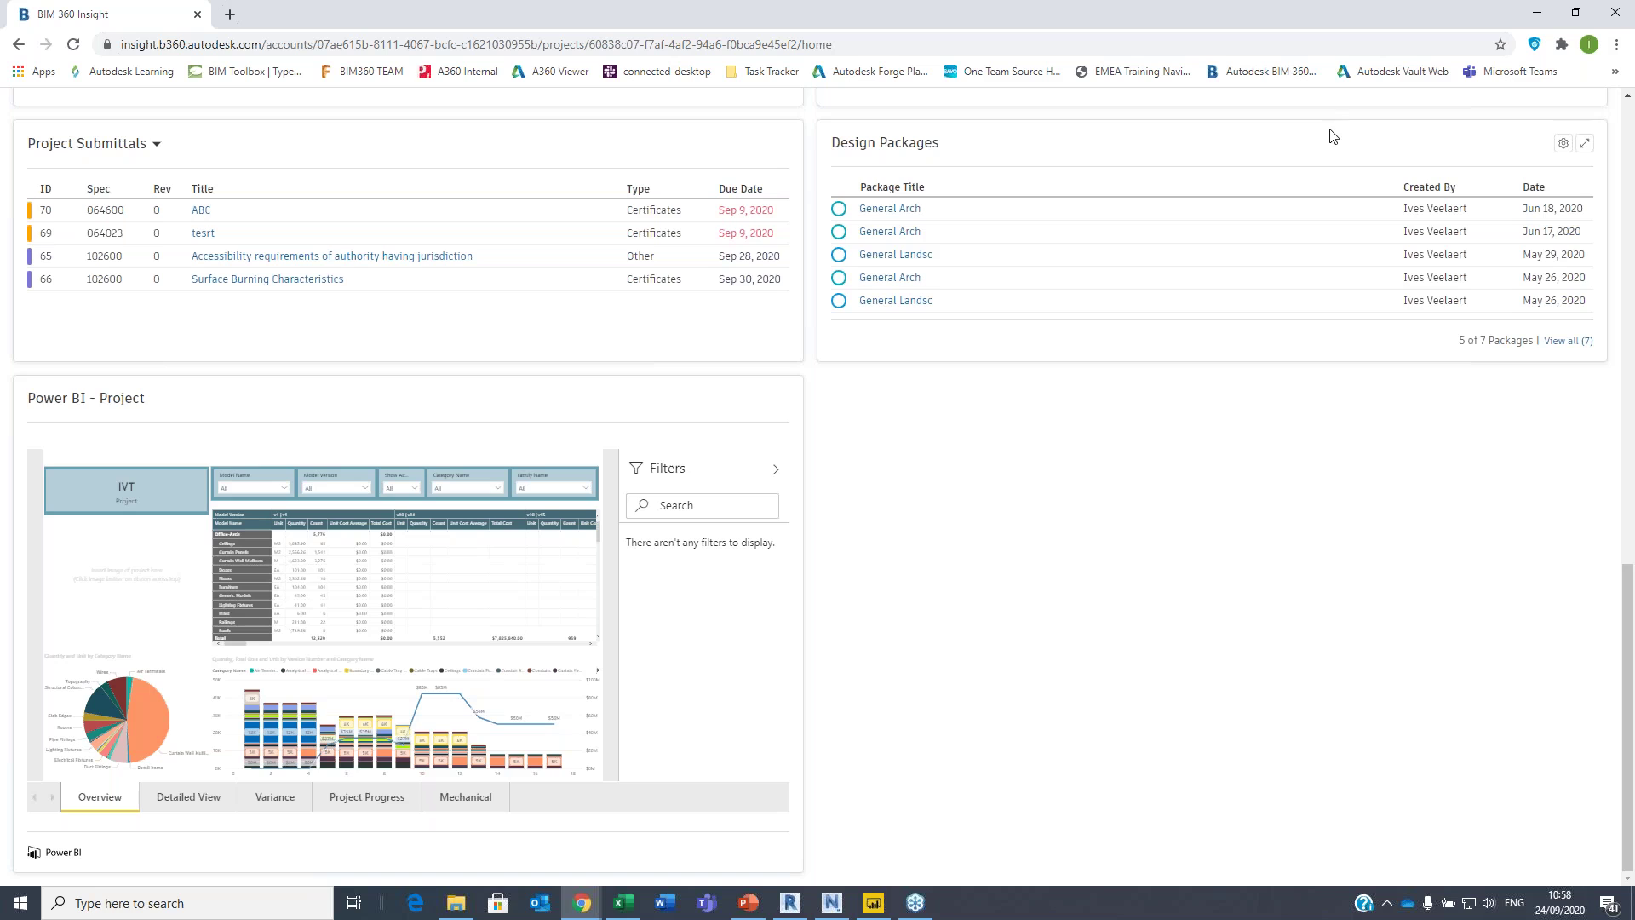
- Switch to PowerPoint, start the slide show from the Q&A slide and advance to the webinar series slide
click(748, 903)
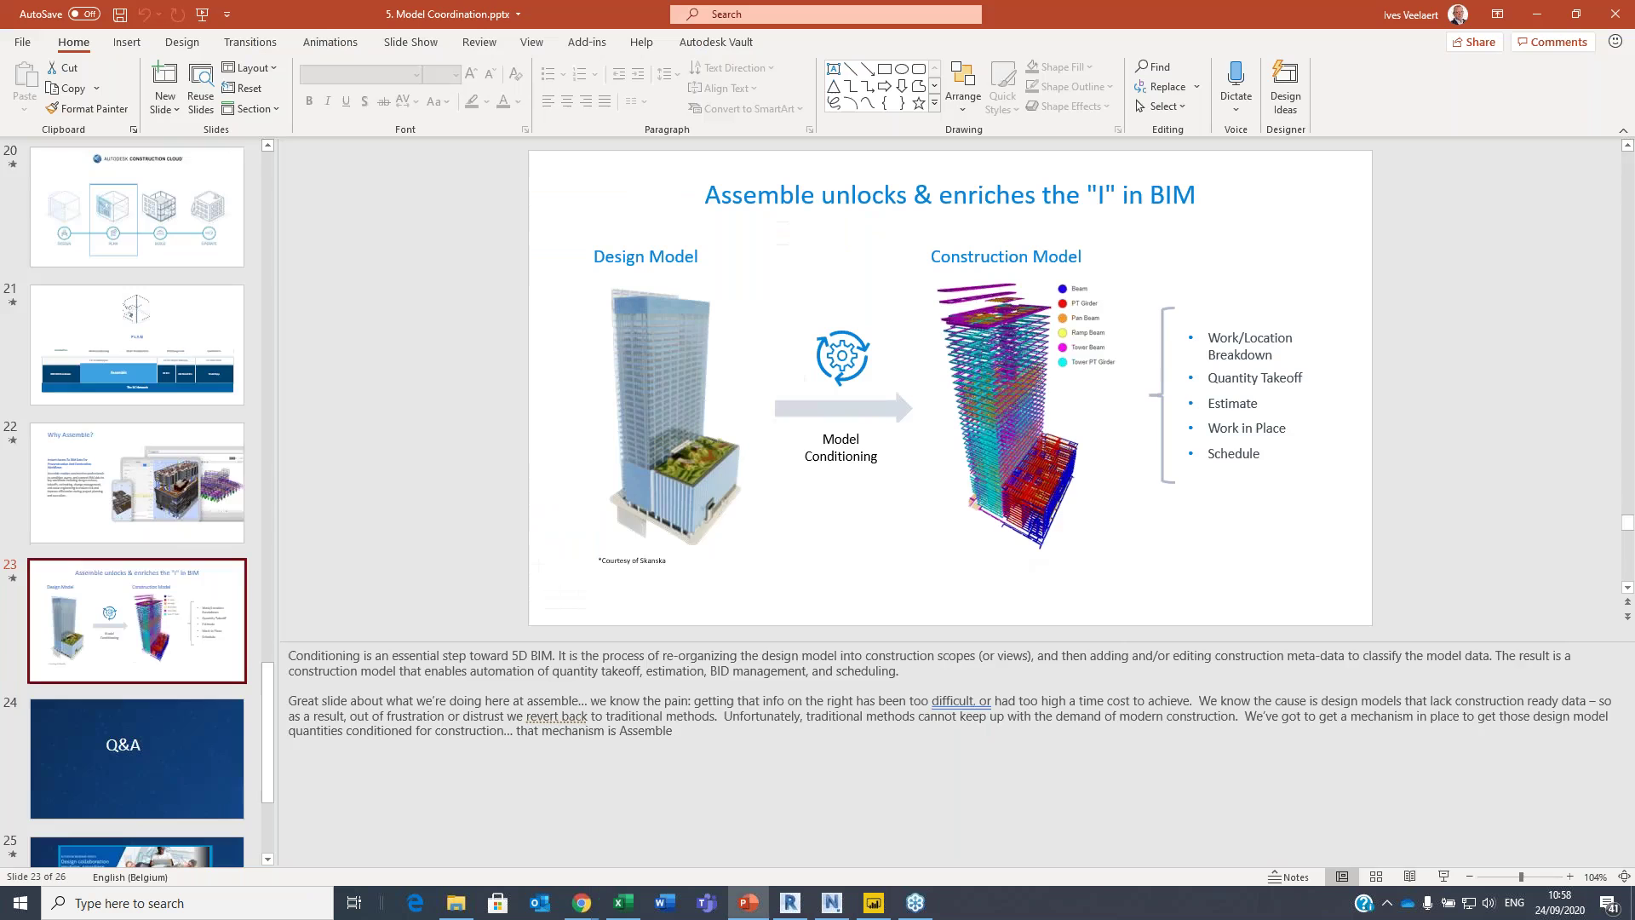
scroll(99, 612, down, 3)
click(99, 611)
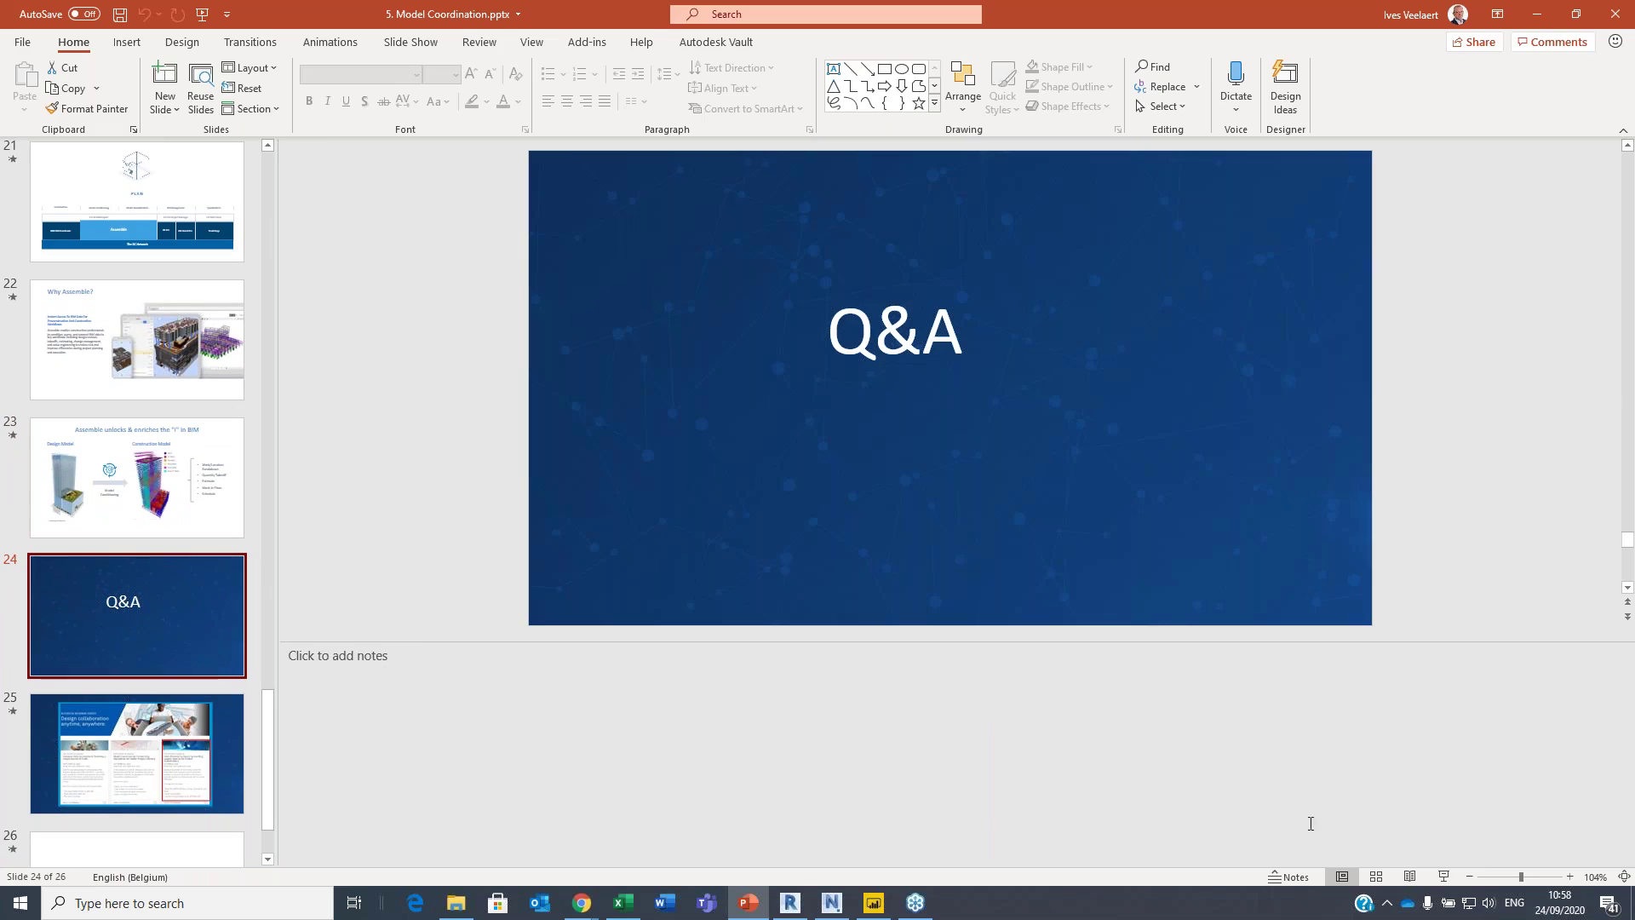
click(1442, 878)
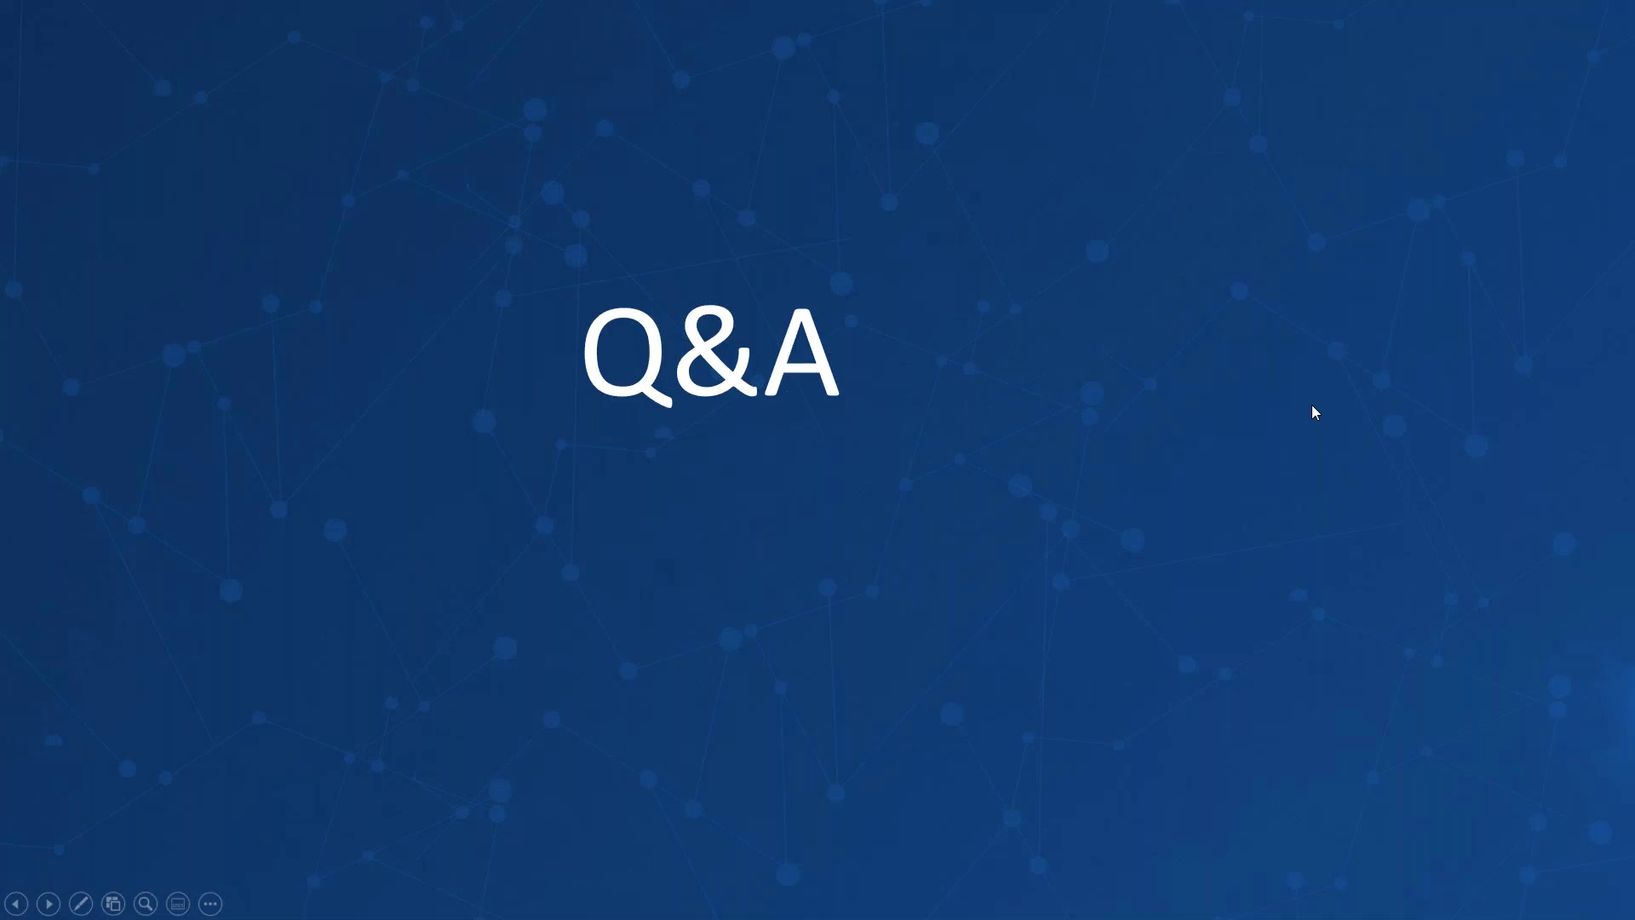
click(1311, 405)
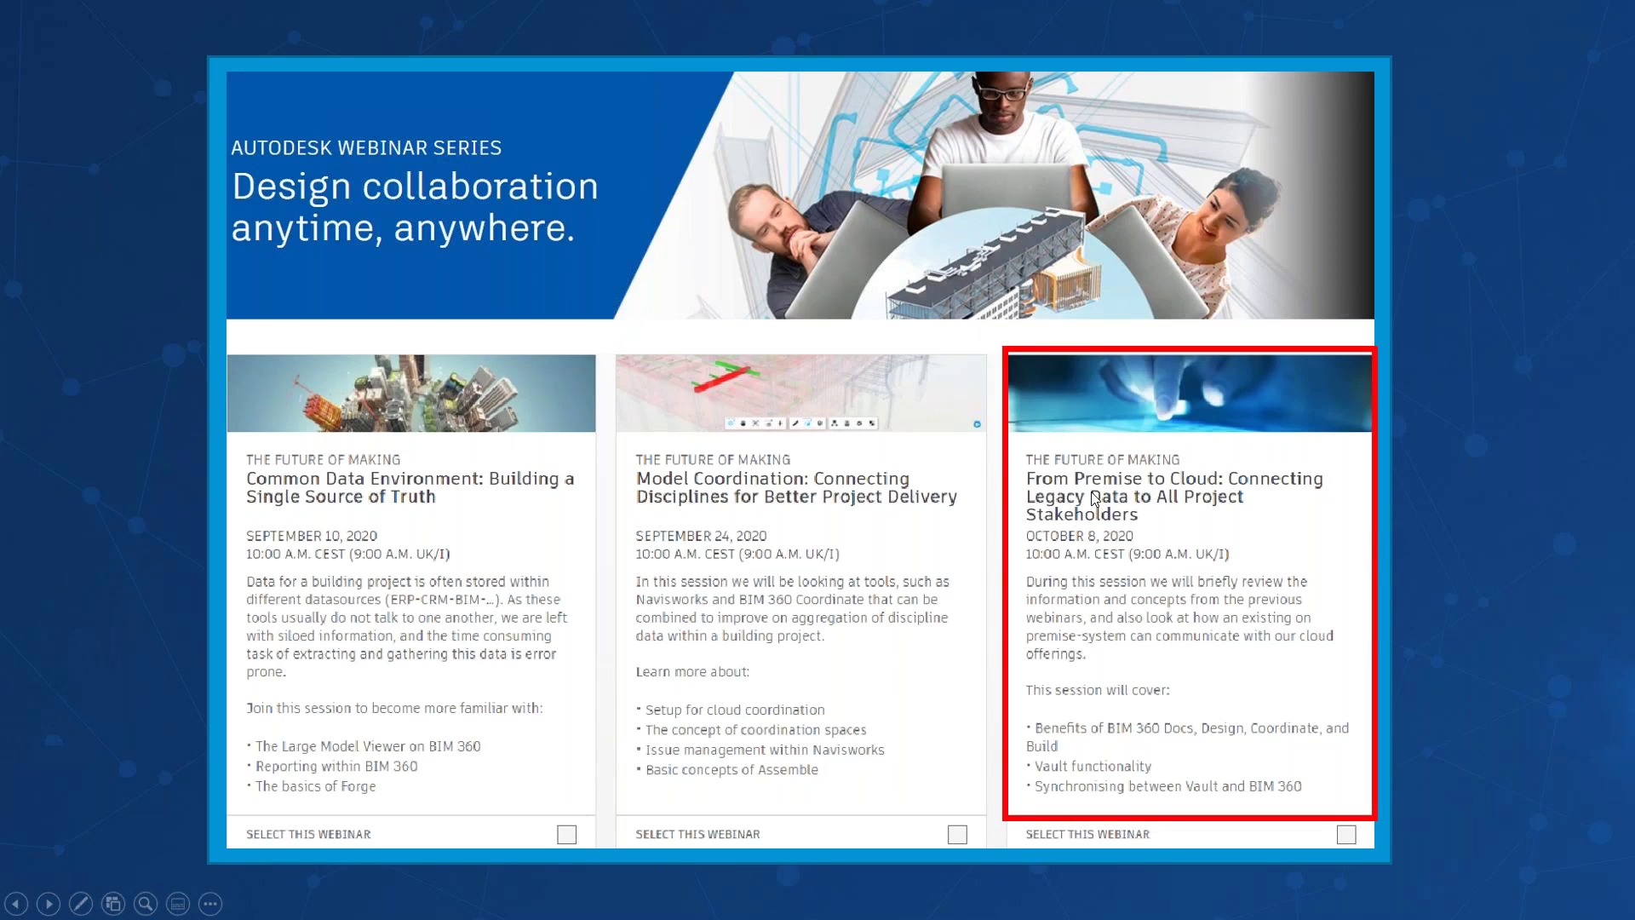